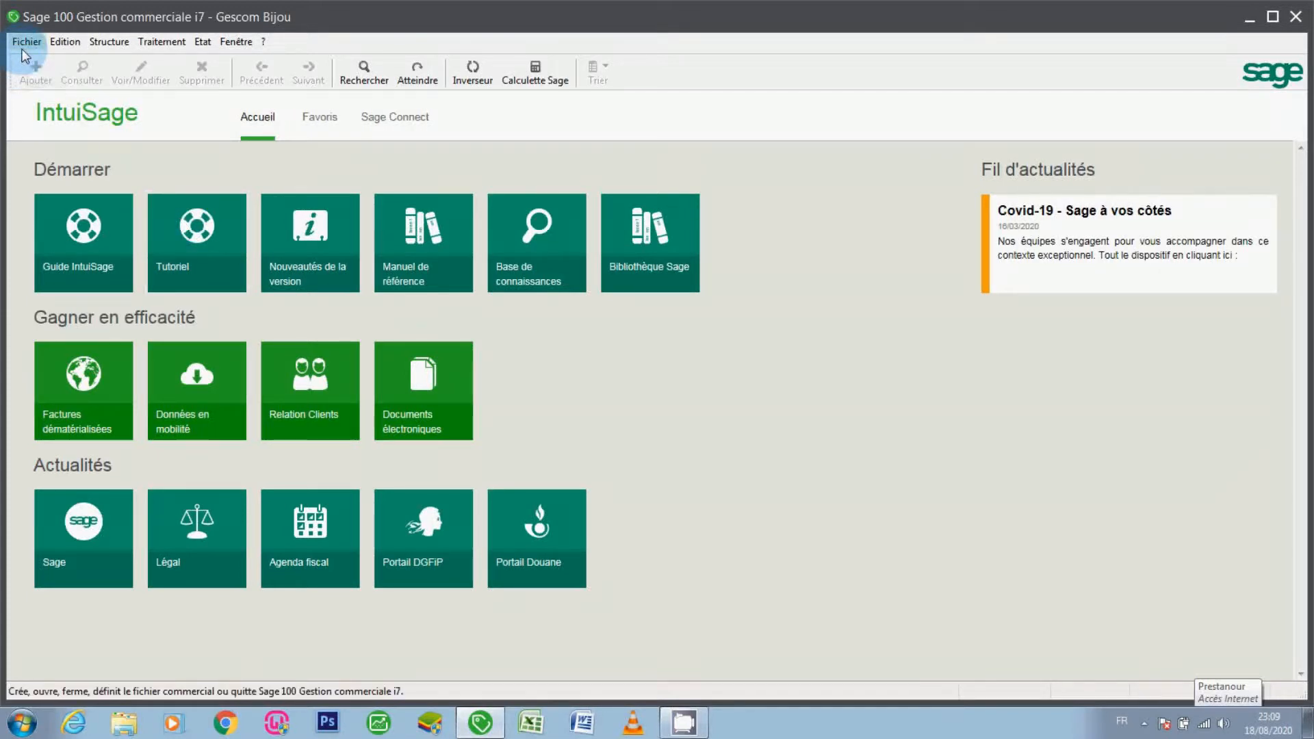
Open the DEVIS1 page layout from the ma ste folder in the layout editor and maximise its window
click(23, 46)
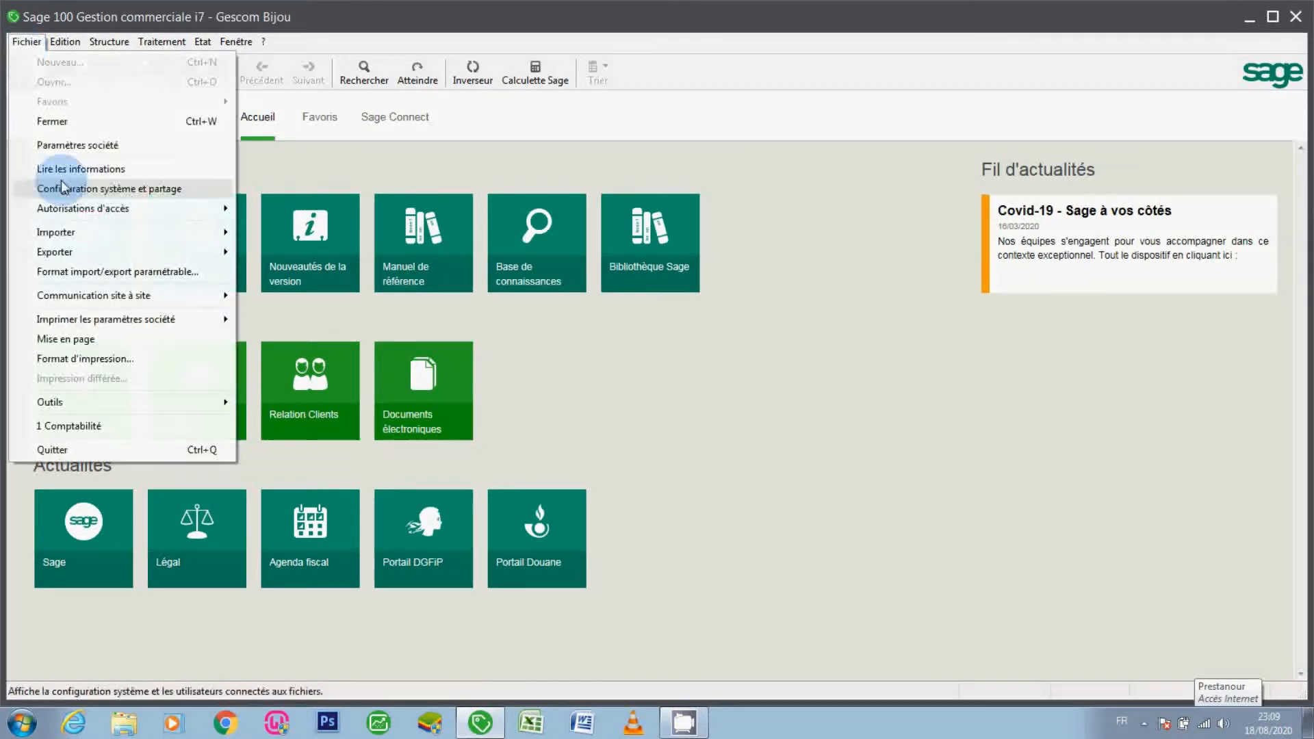
click(89, 339)
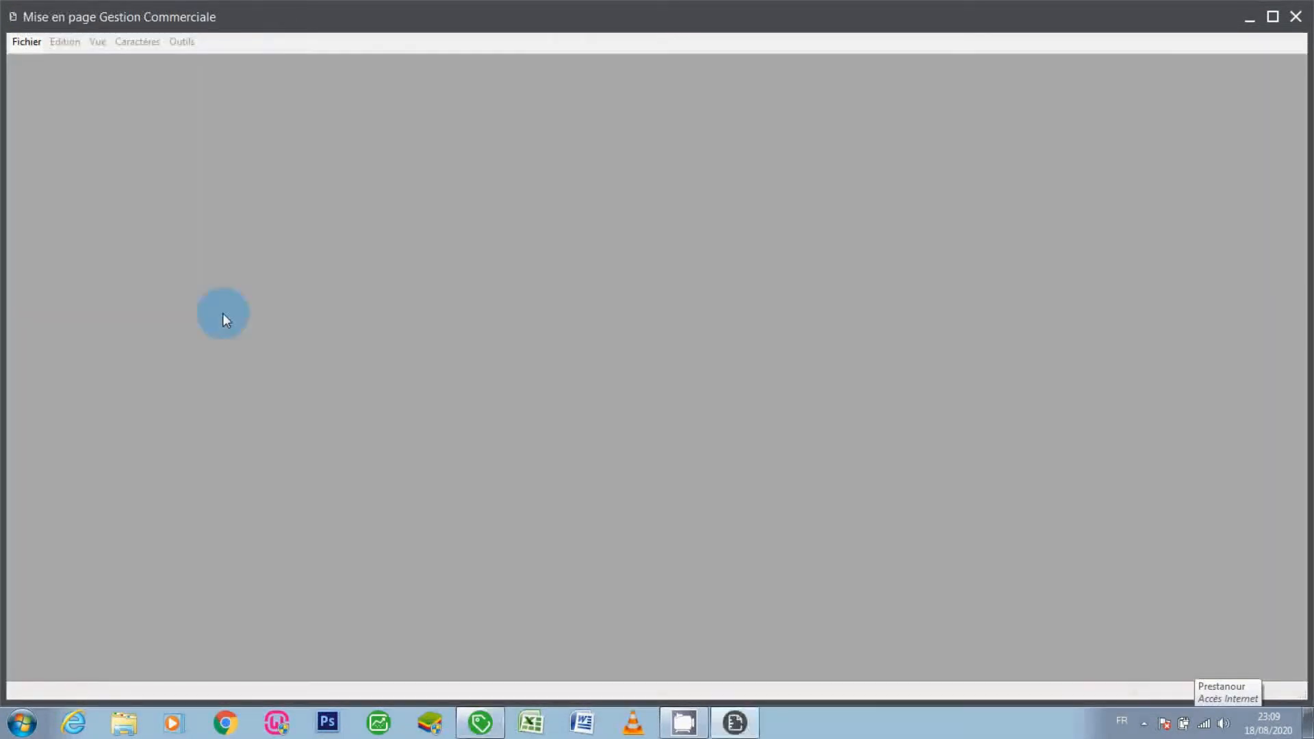
click(27, 42)
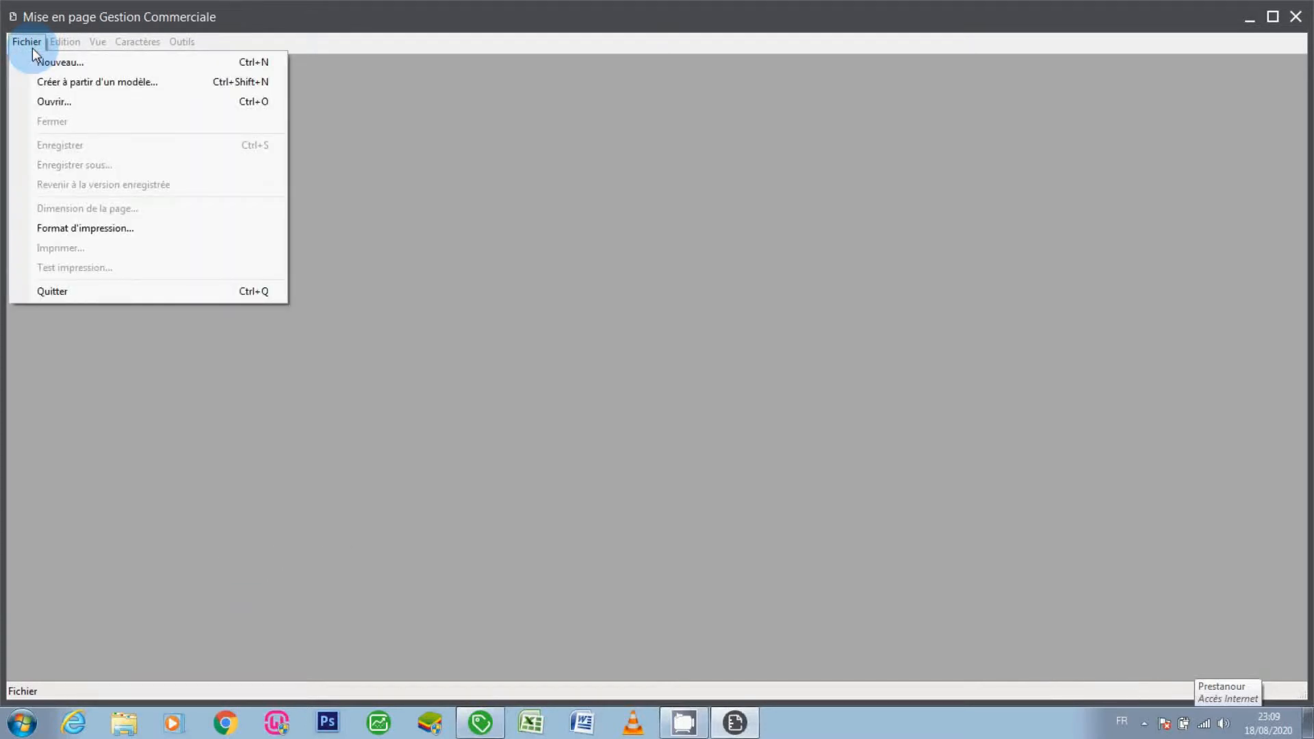
click(58, 100)
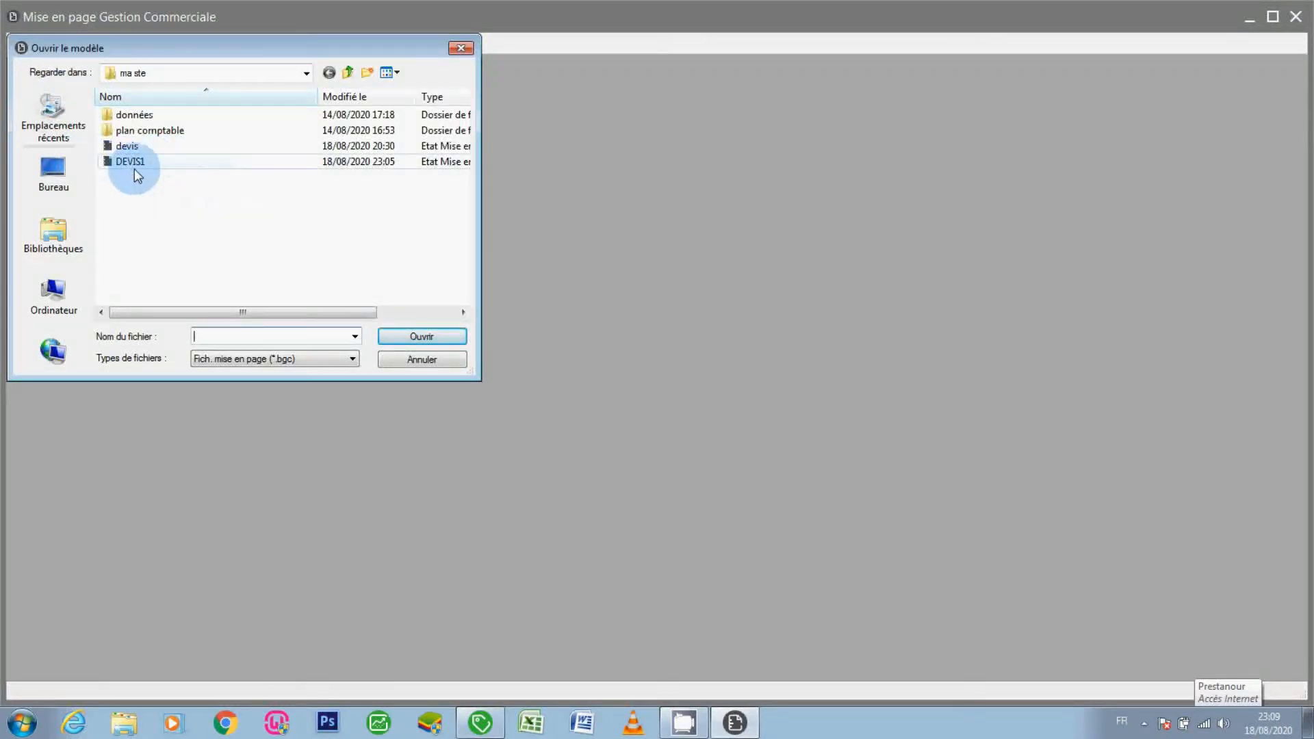
double_click(134, 167)
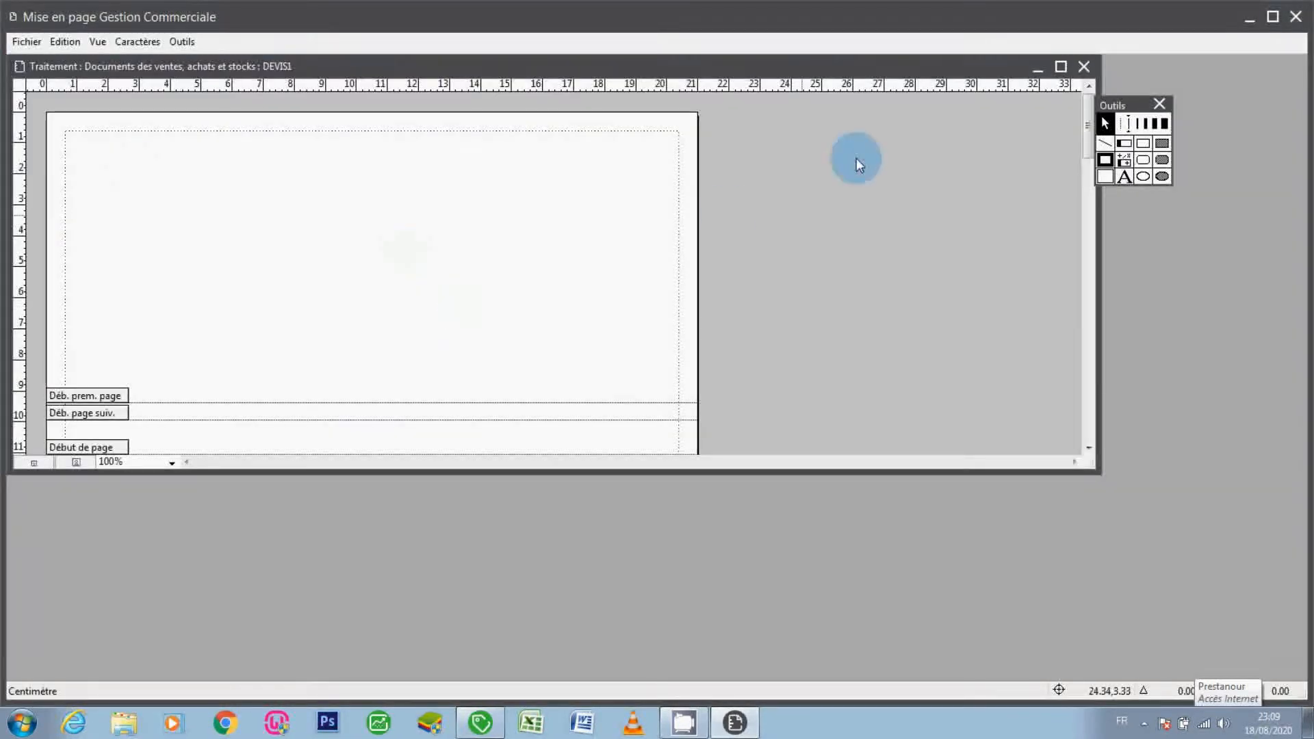
click(1060, 67)
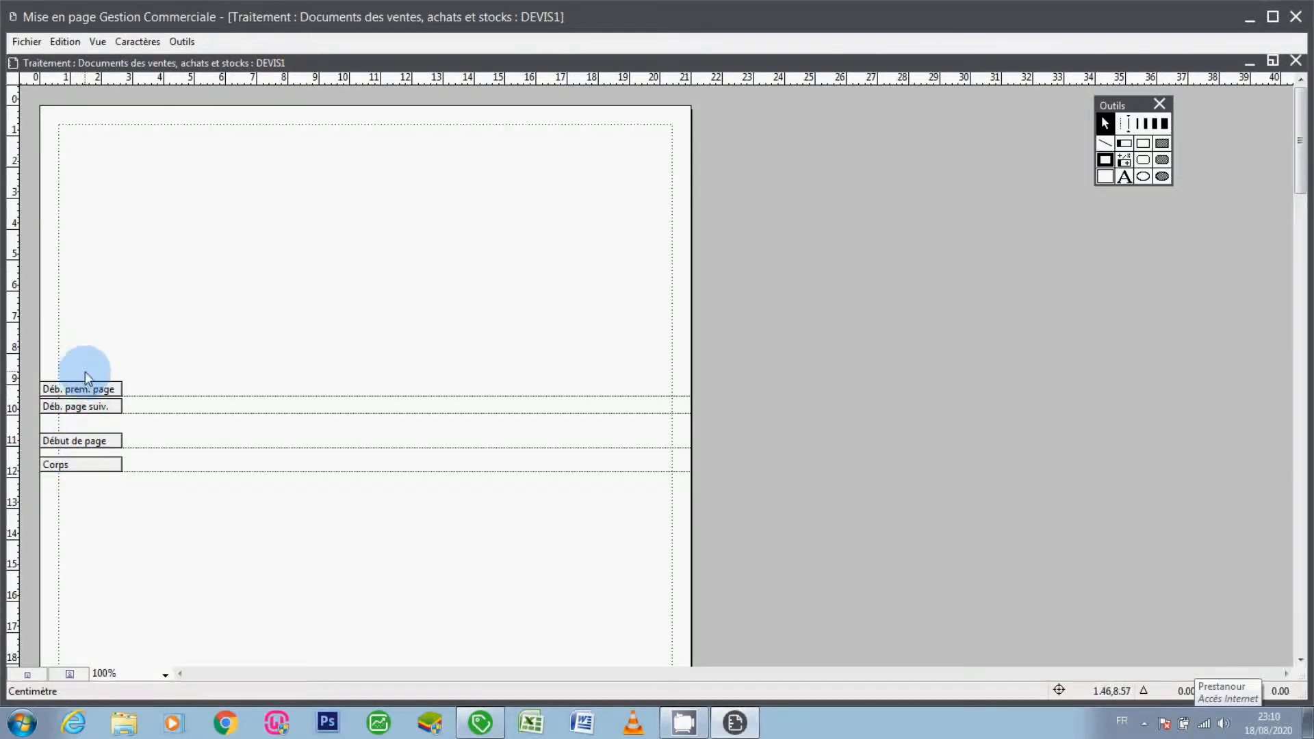
click(98, 41)
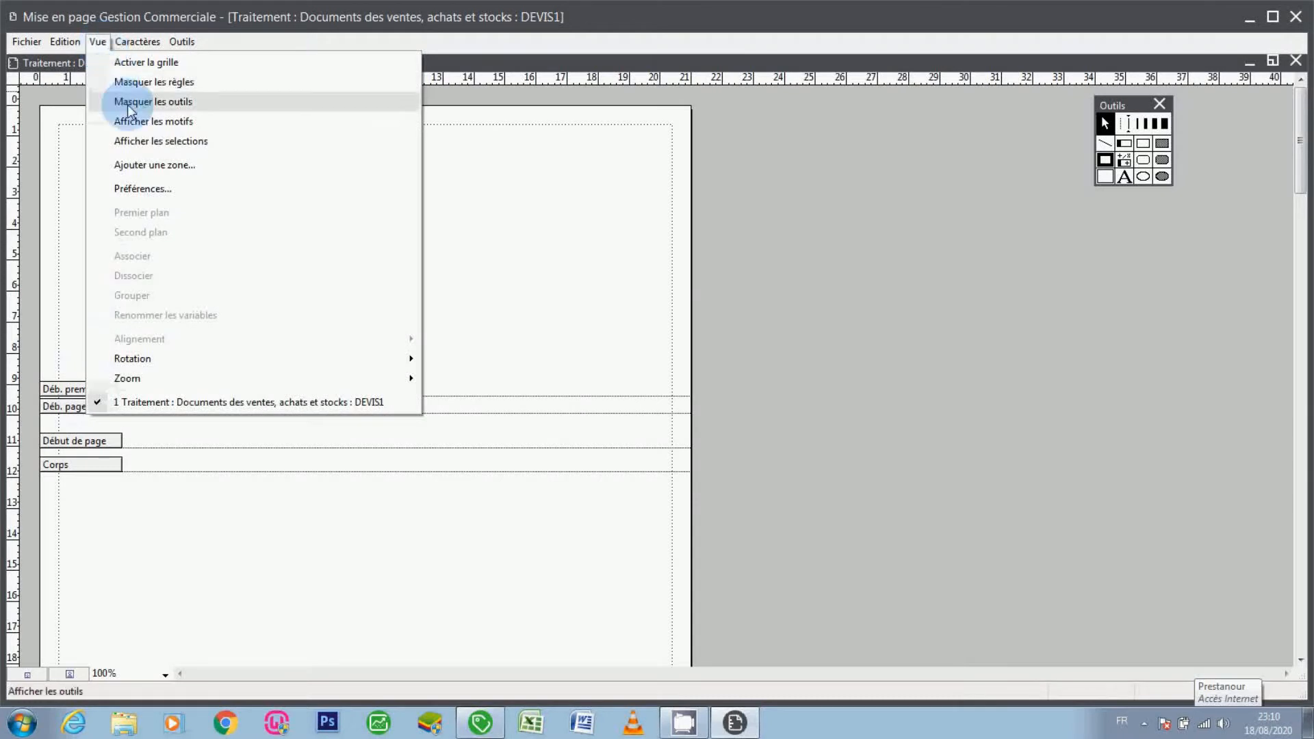
click(146, 168)
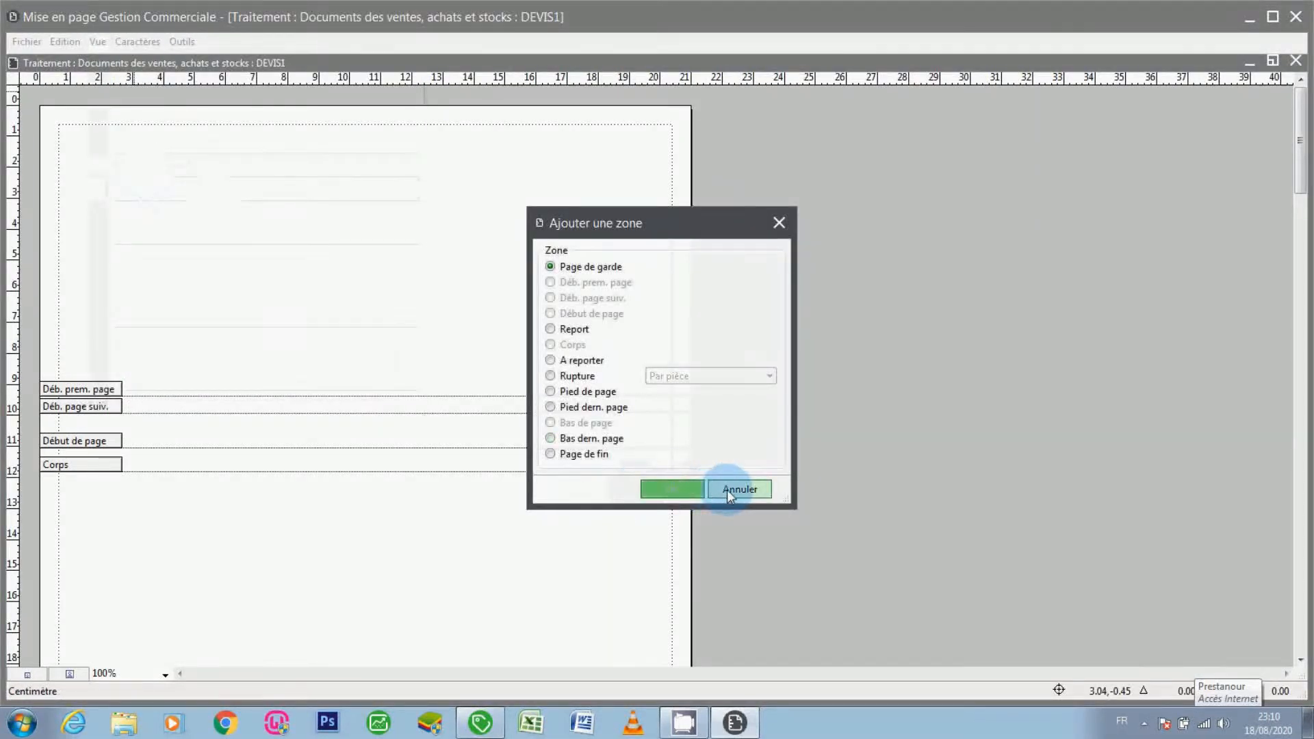
click(727, 490)
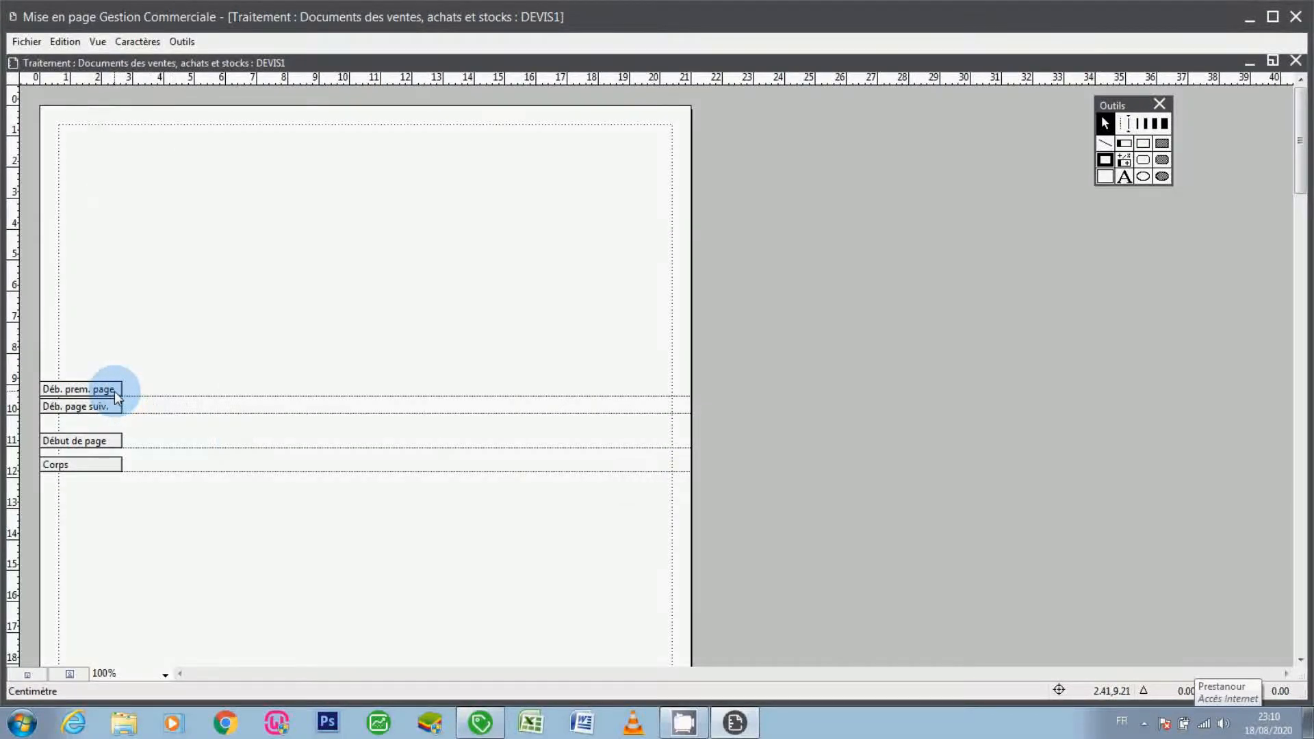
Lower the boundary of the Déb. prem. page zone by about 0.2 cm
mouse_move(115, 393)
mouse_down()
mouse_move(109, 369)
mouse_move(112, 398)
mouse_up()
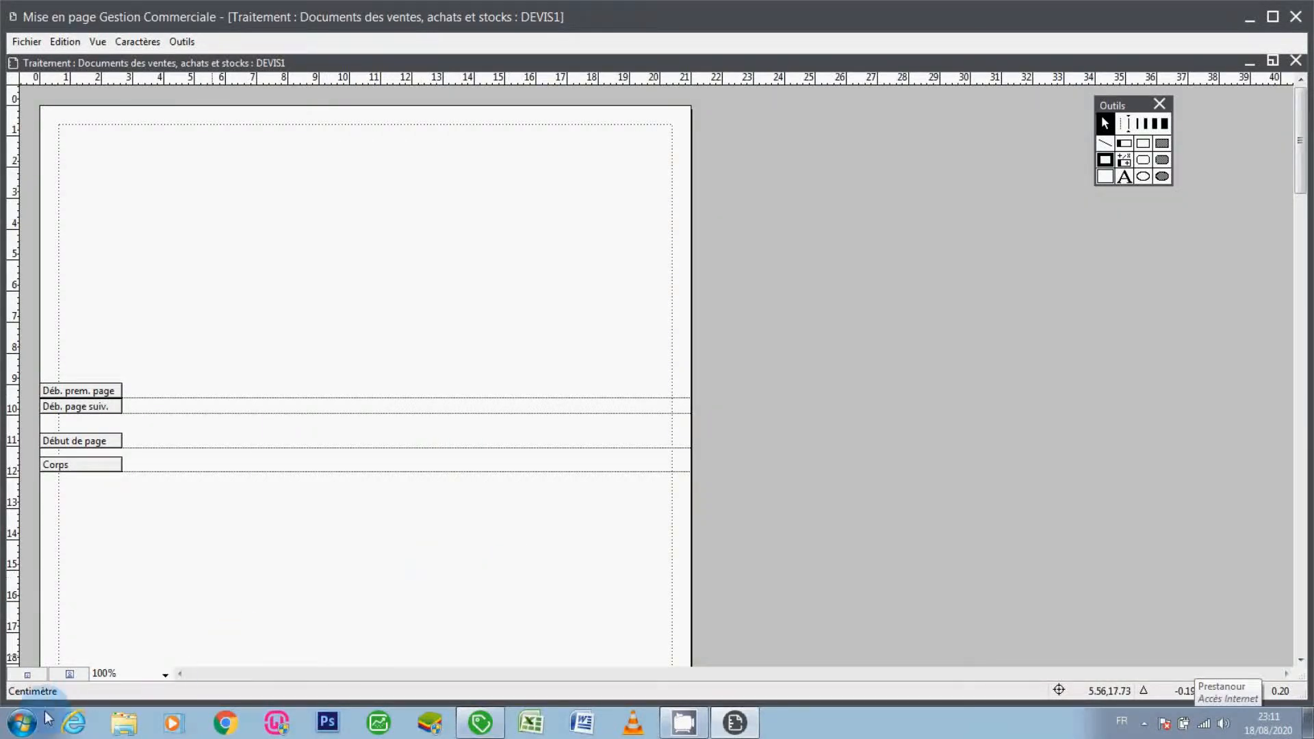
Switch to Paint and open the AIN MESKI CHAINE image from the LOGO AIN MESKI folder
click(25, 724)
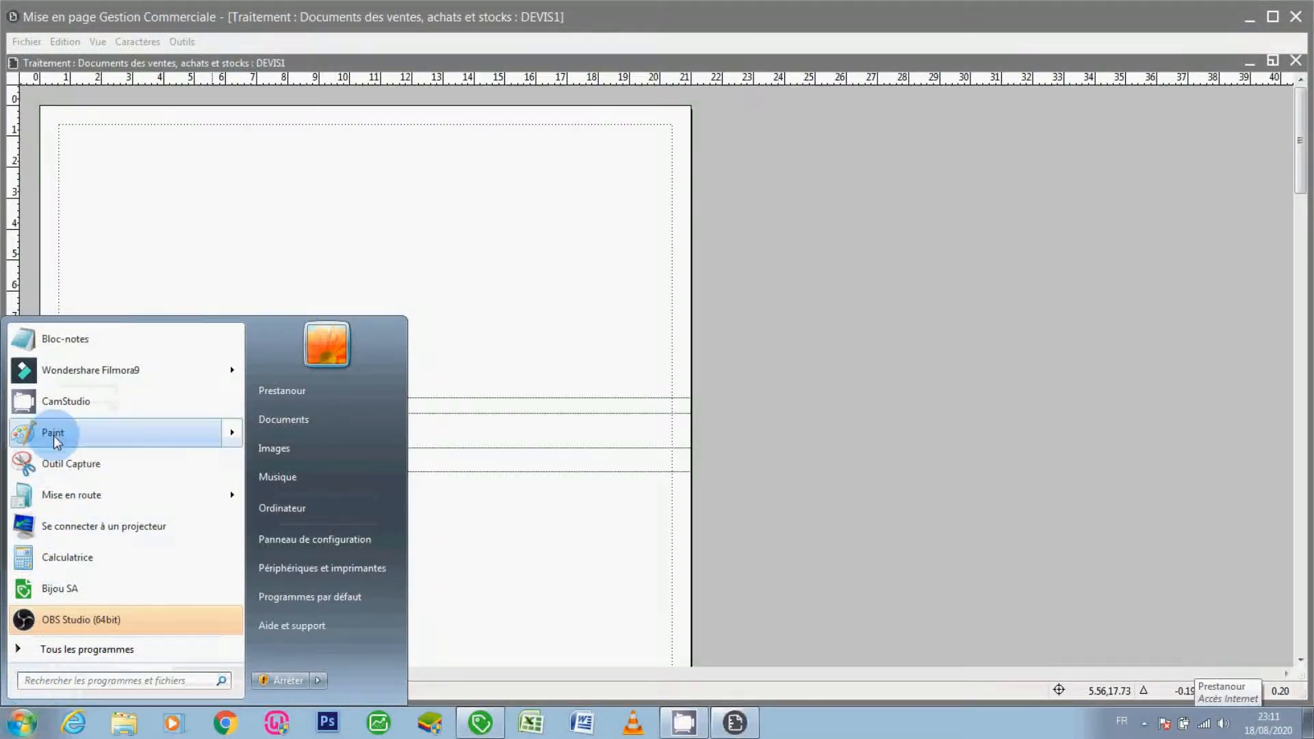
mouse_move(56, 440)
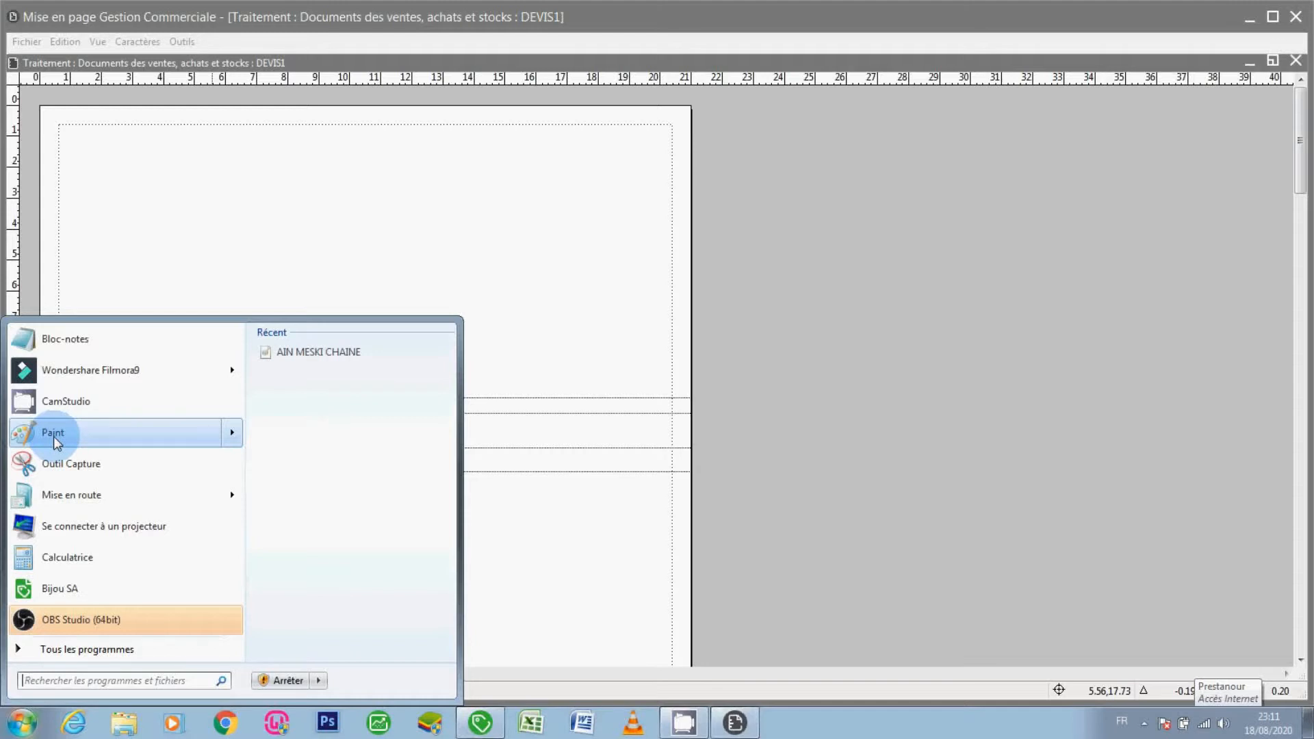
click(55, 438)
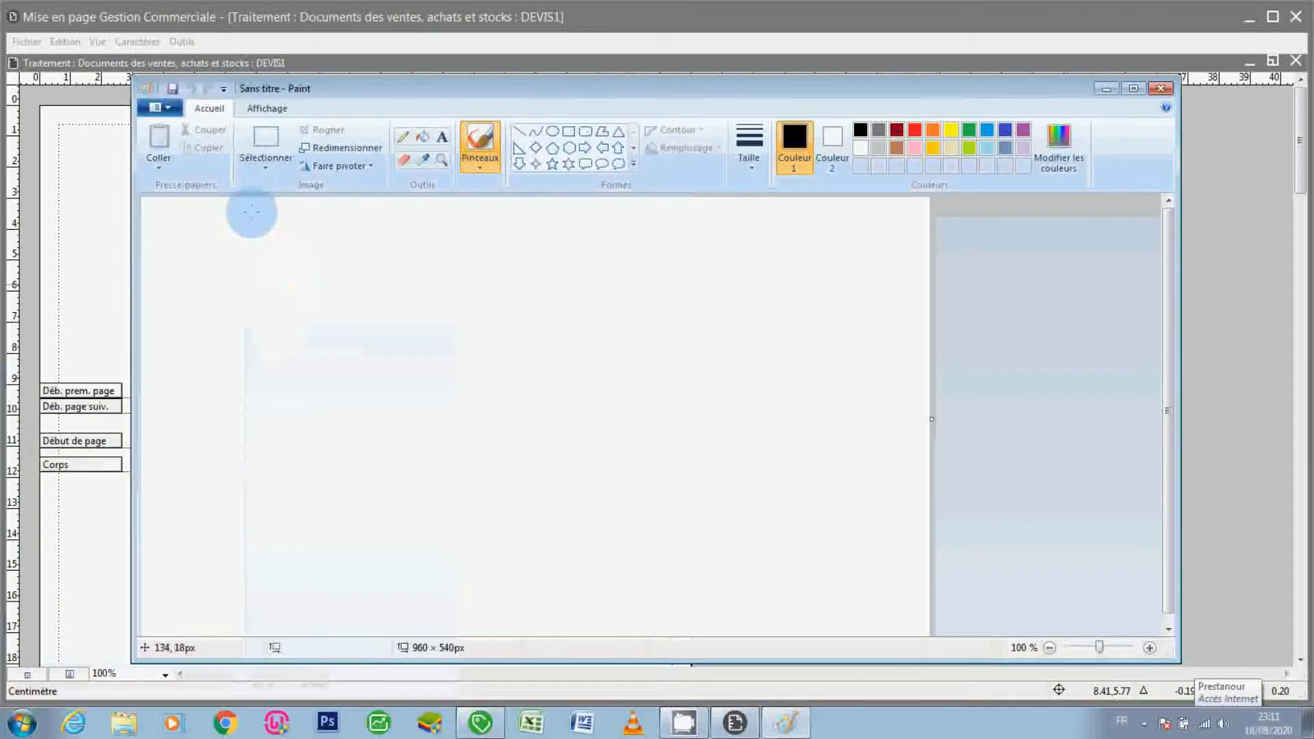
click(166, 109)
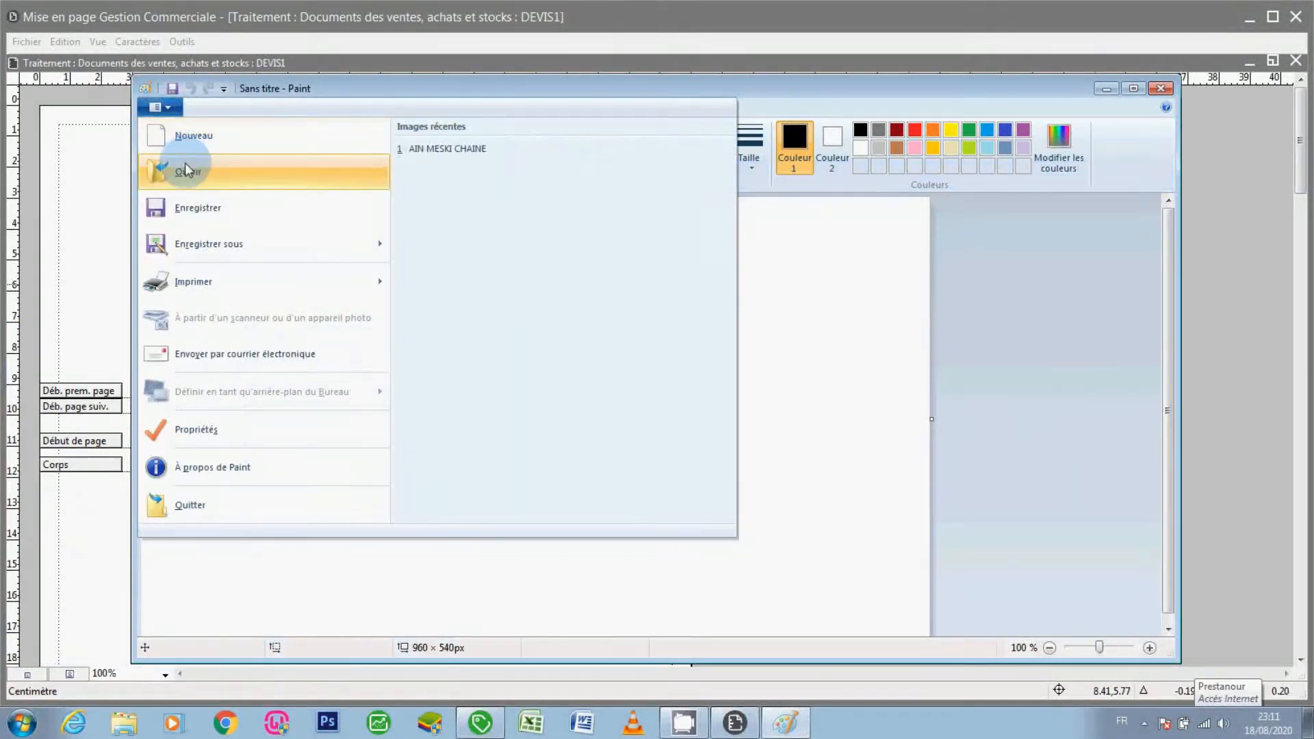
click(187, 171)
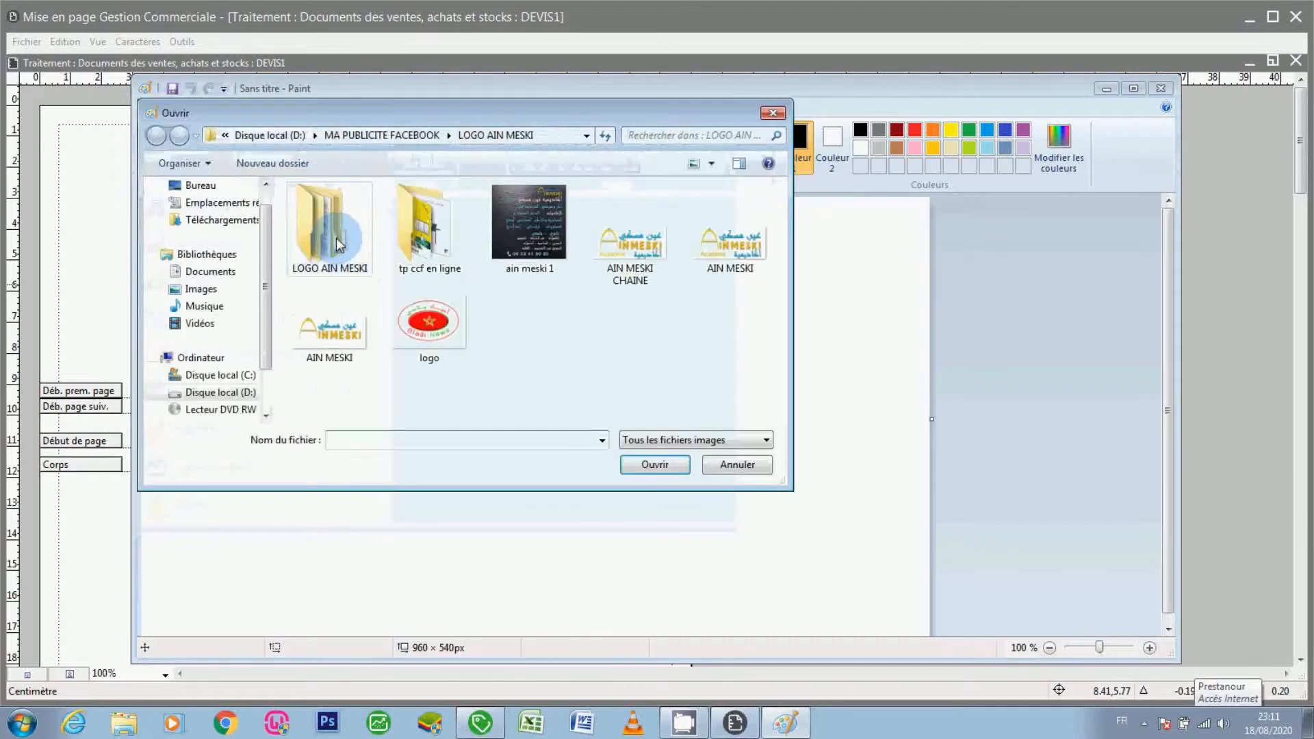
click(628, 273)
double_click(627, 268)
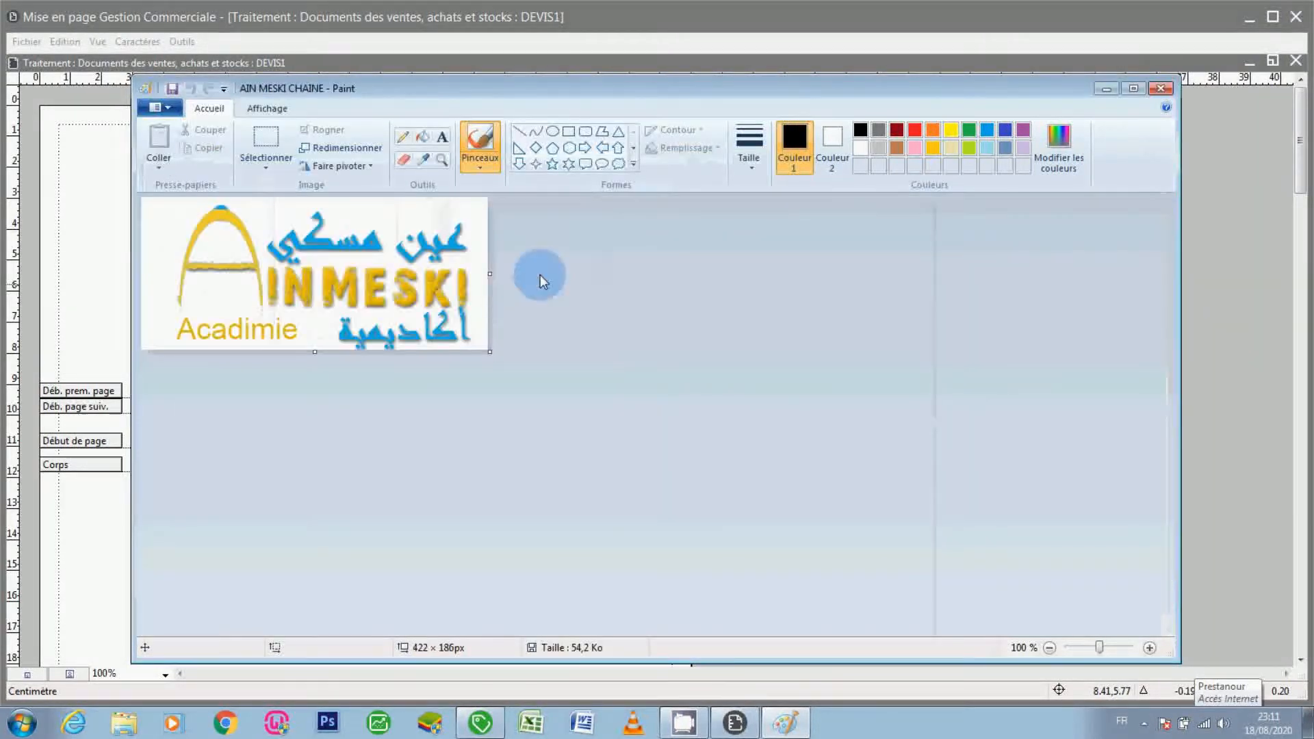
Copy almost the whole logo as a selection of about 416 × 182 px and minimise Paint
click(270, 142)
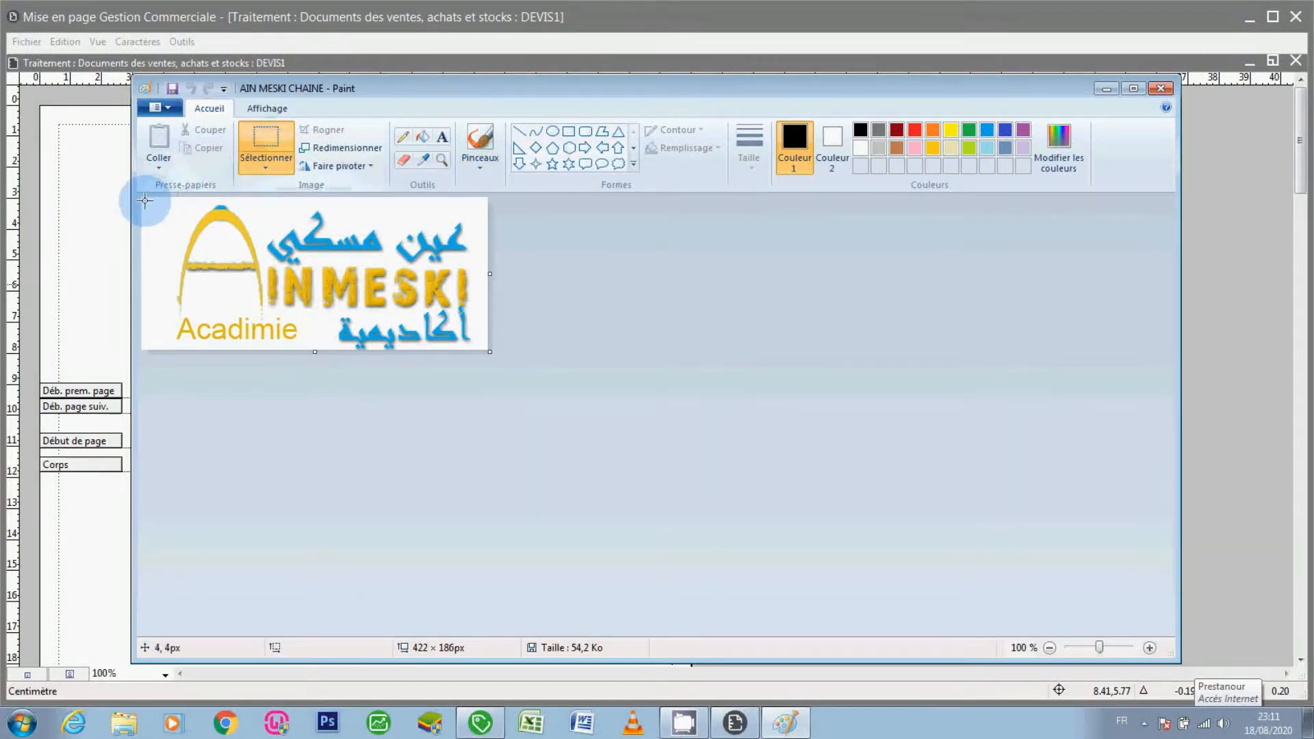
drag(145, 200, 486, 350)
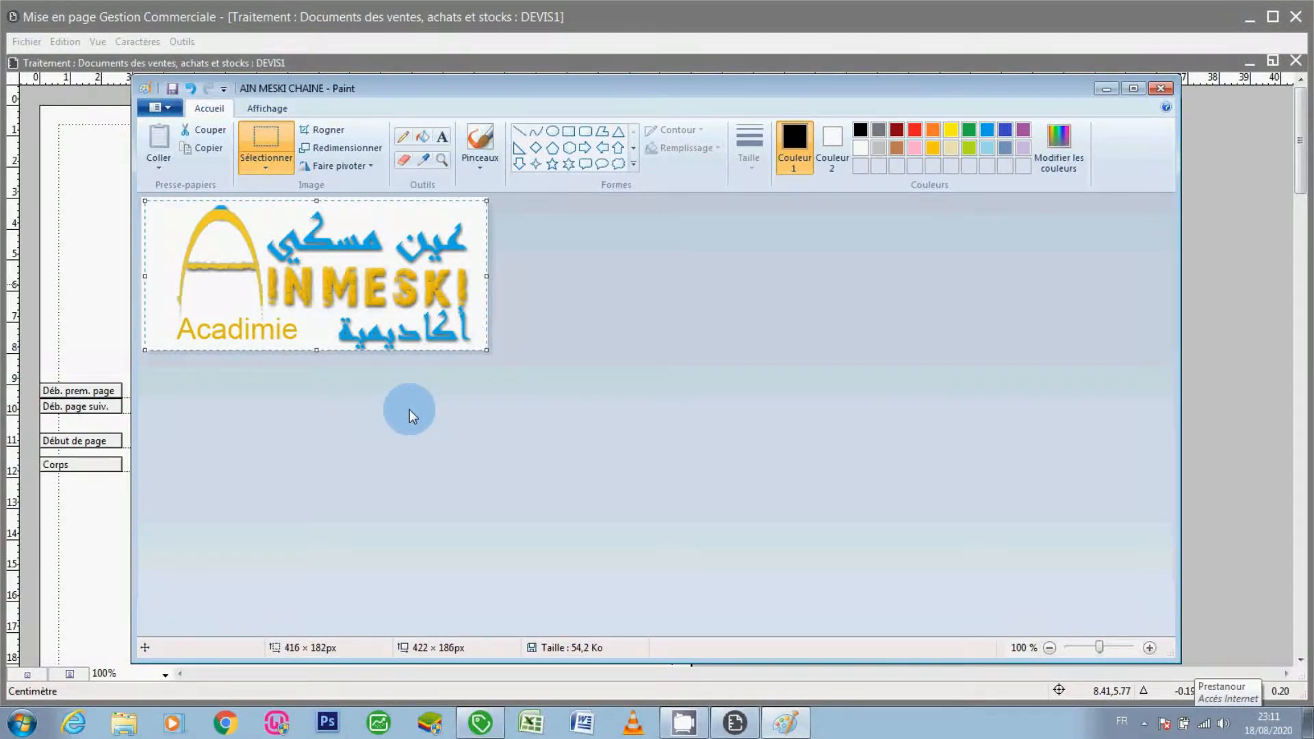
key(ctrl+c)
click(1103, 89)
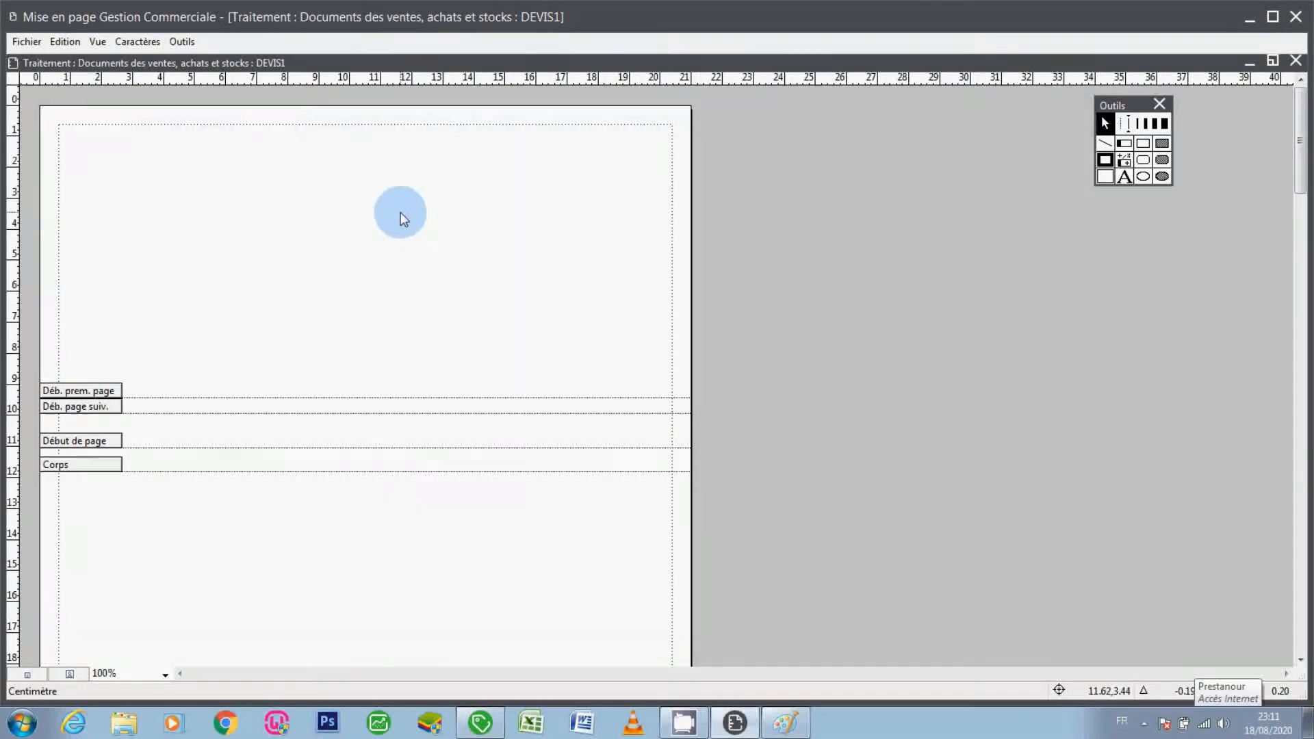
Paste the logo into the Déb. prem. page zone and shrink it to about 5.7 cm wide and 2.8 cm high
key(ctrl+v)
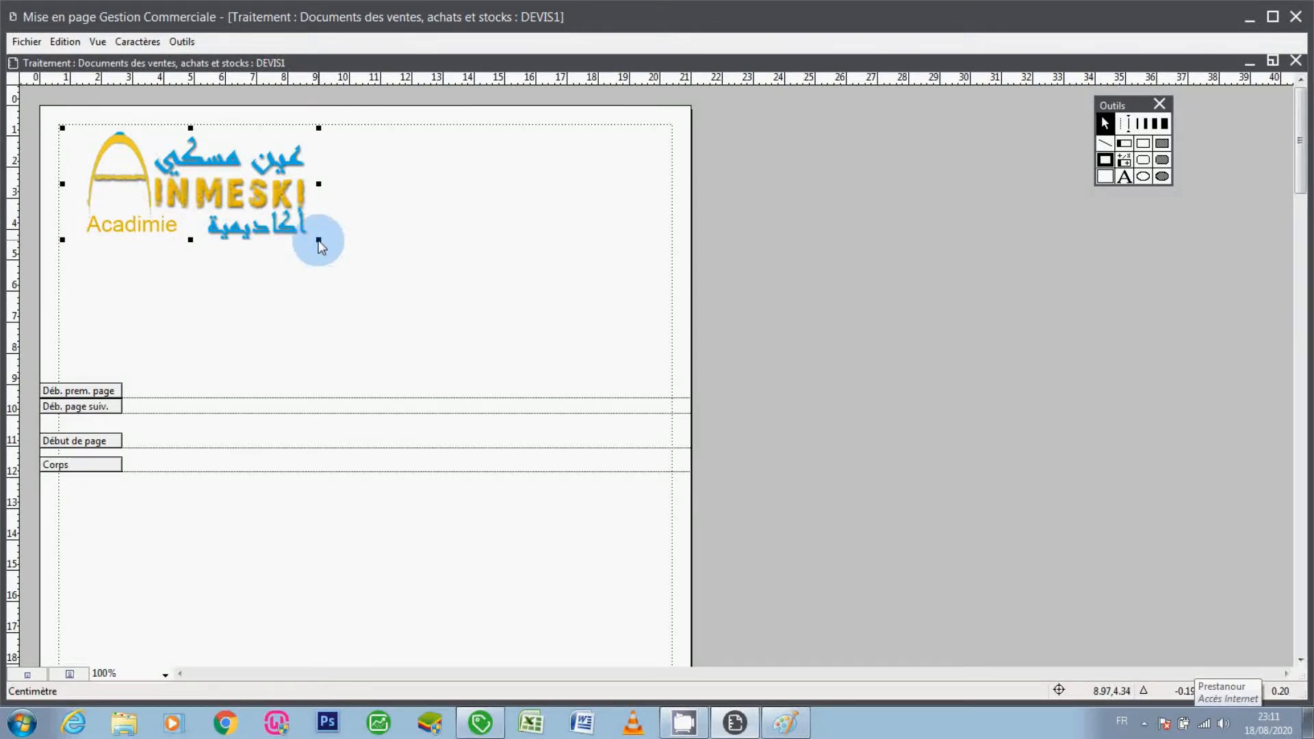
drag(319, 241, 233, 206)
click(372, 226)
click(211, 187)
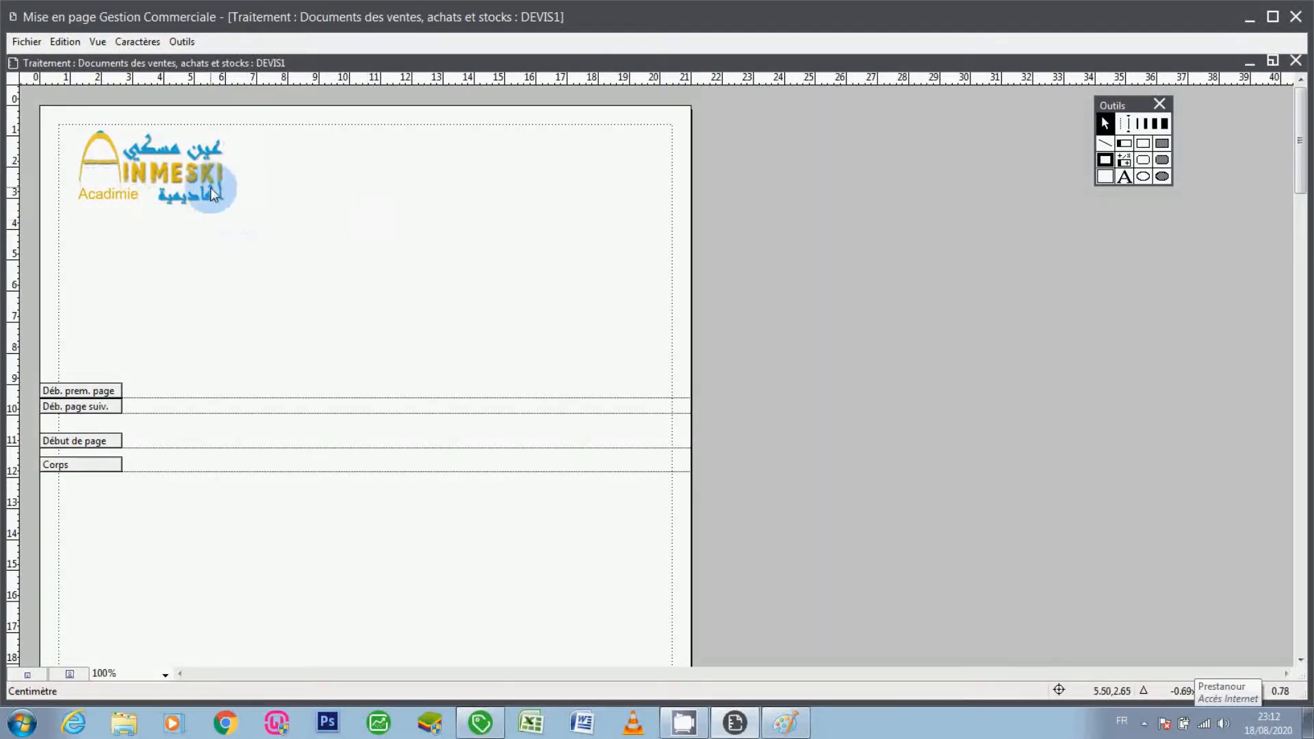
click(230, 203)
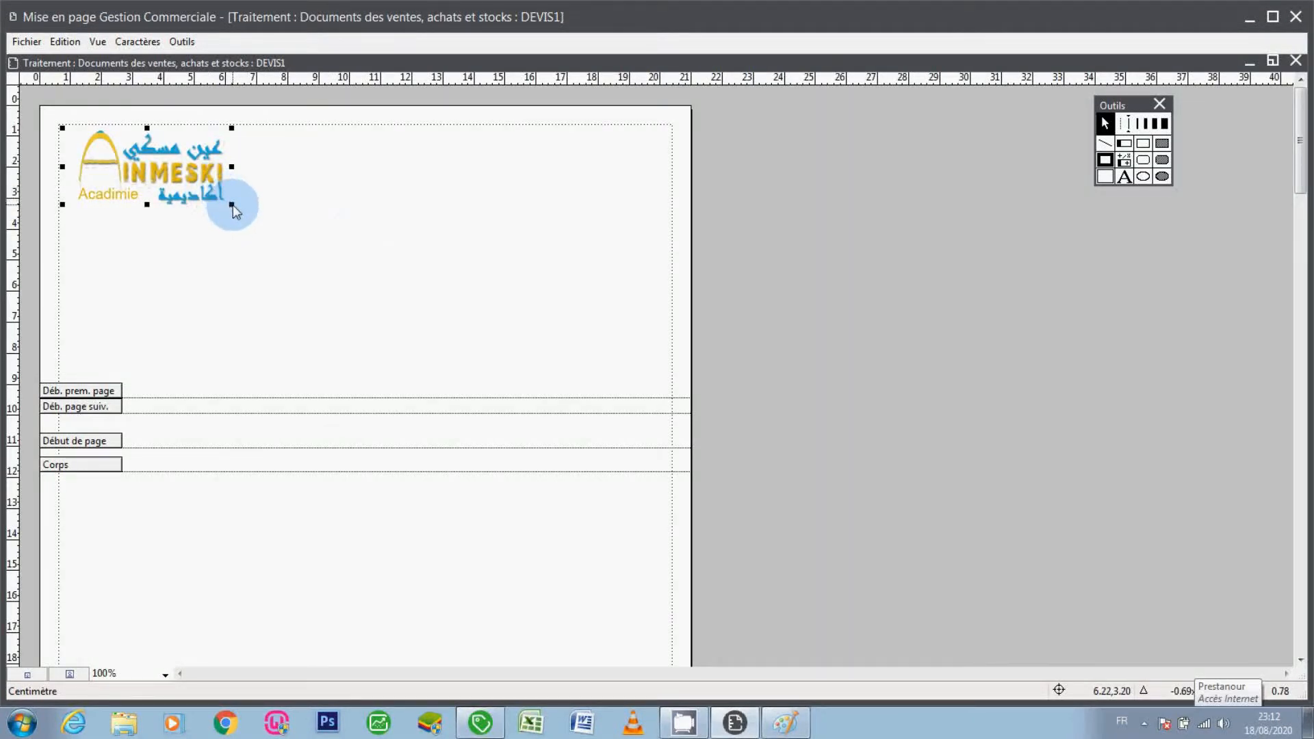
drag(233, 204, 238, 213)
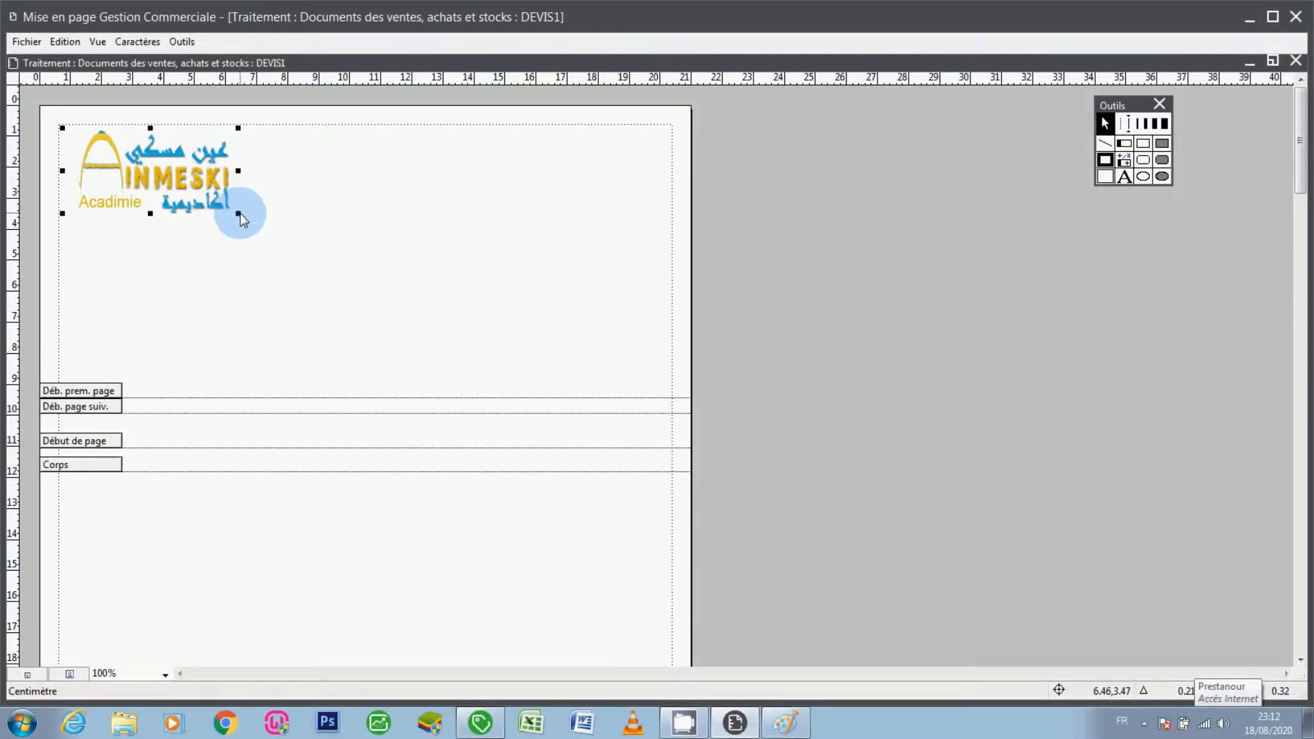
click(262, 284)
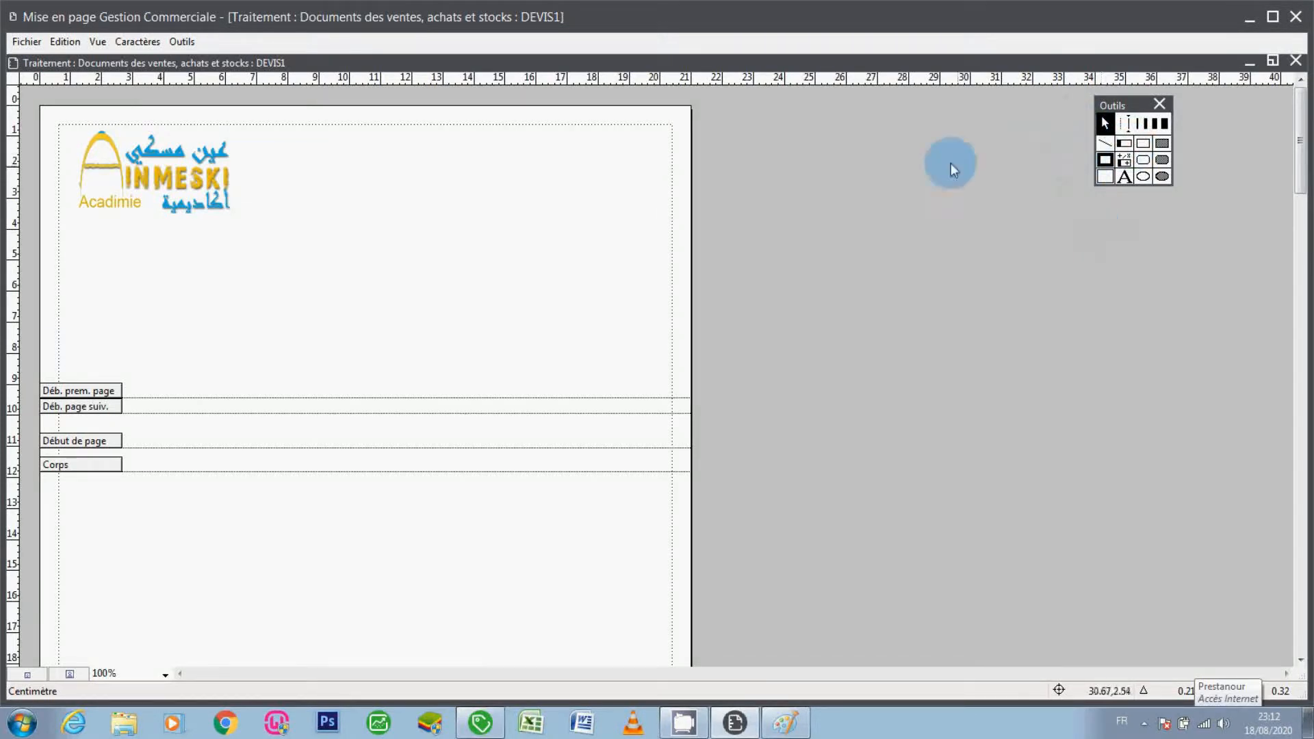
click(98, 43)
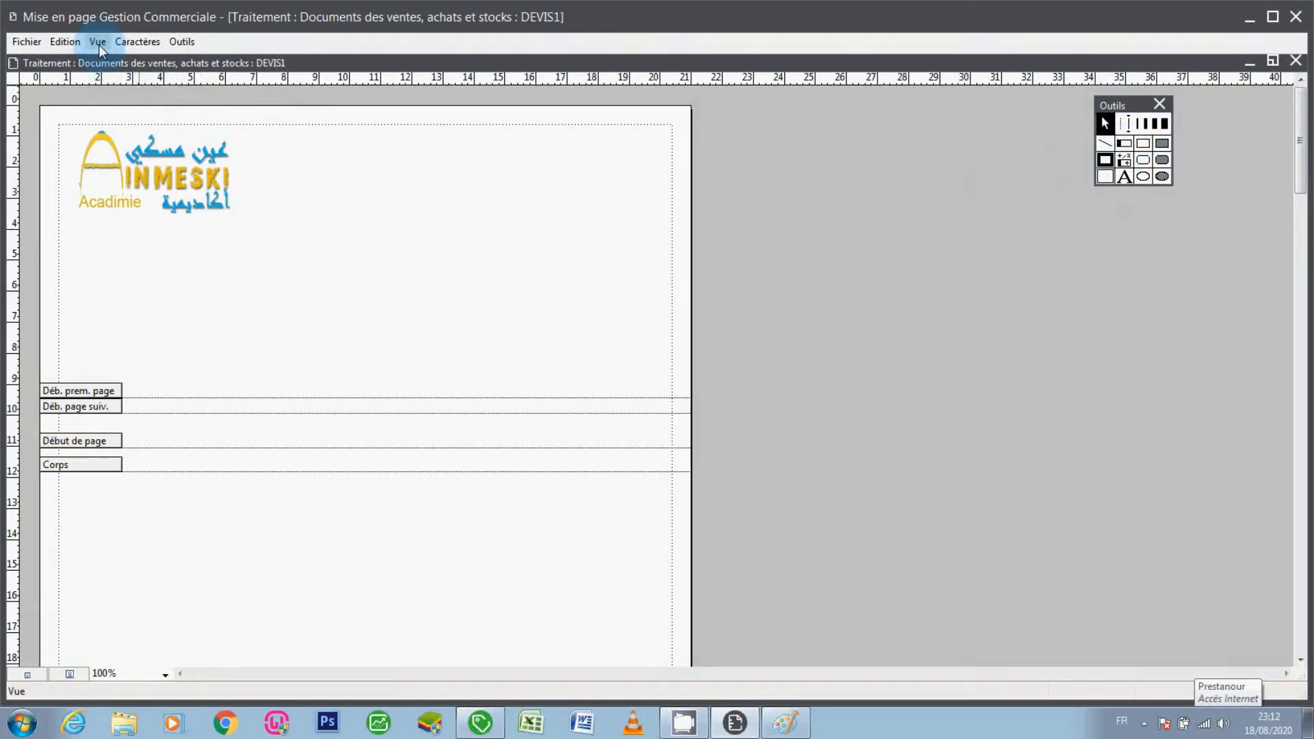
click(98, 42)
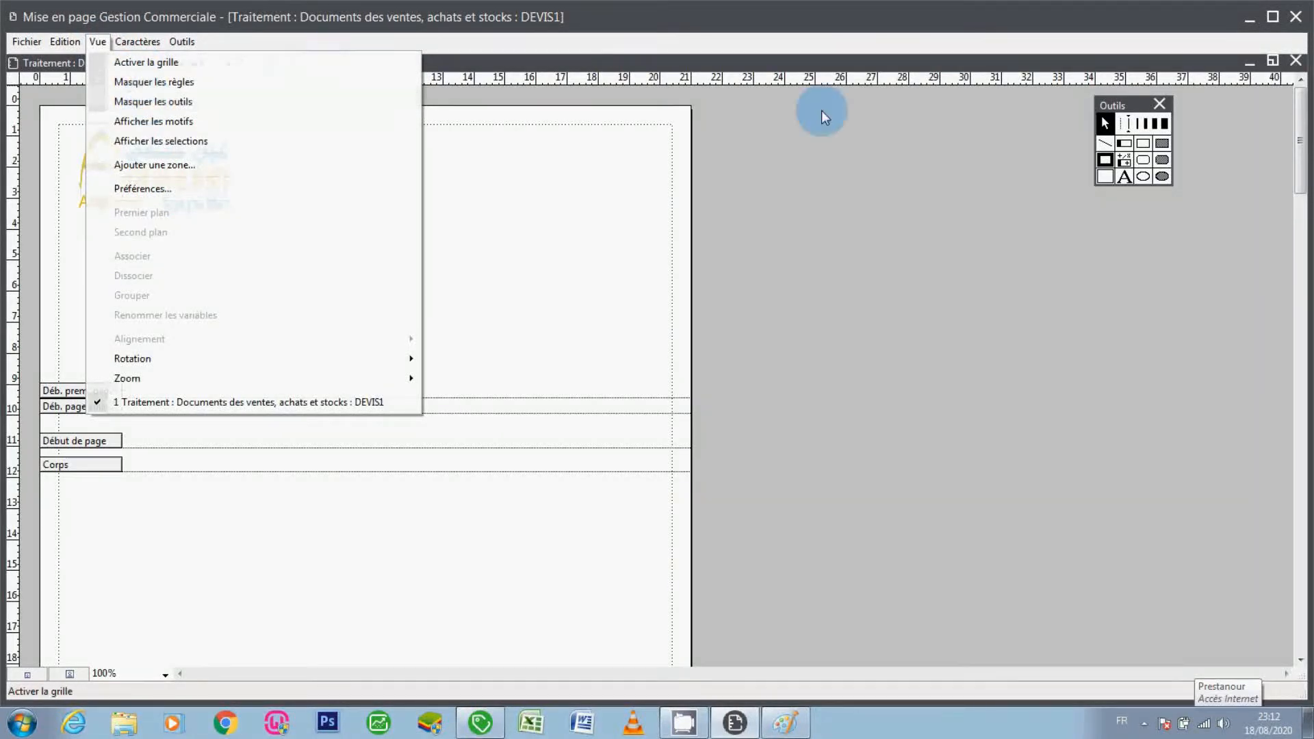
click(992, 149)
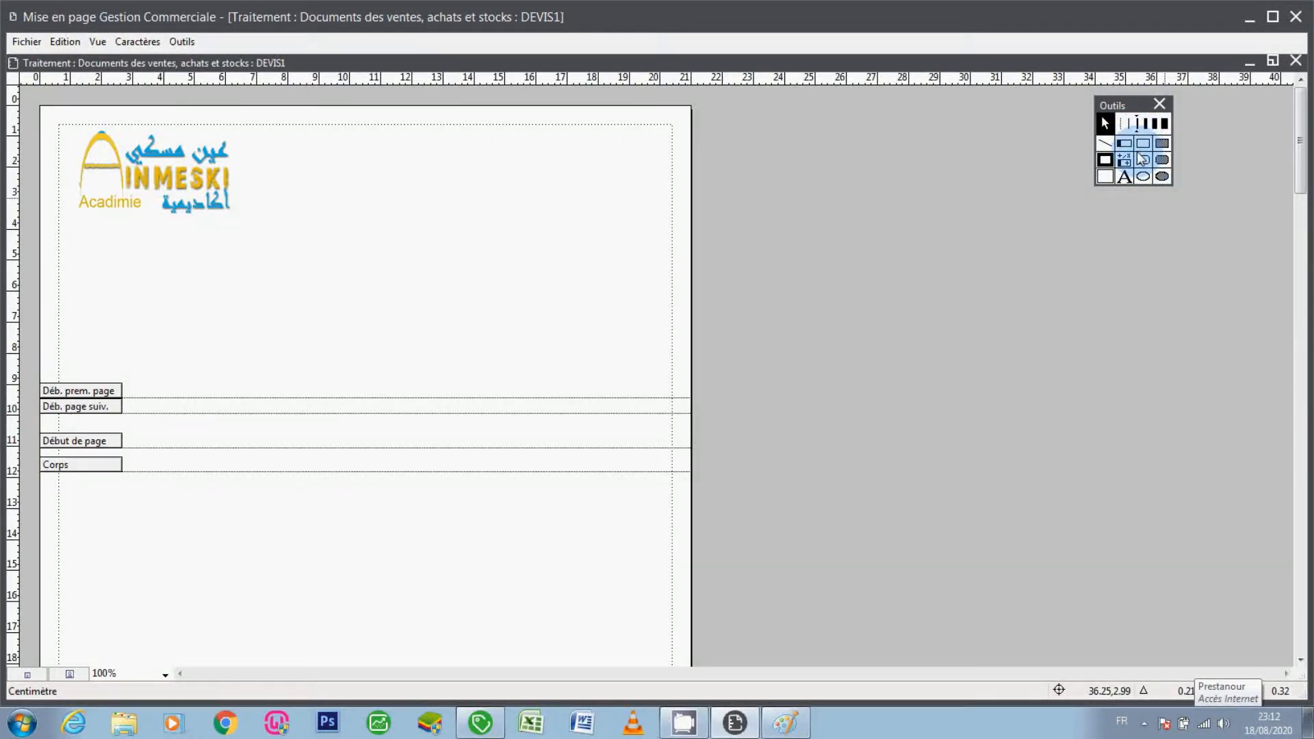
Set the outline colour for drawn shapes to a black from the custom colours
click(1106, 162)
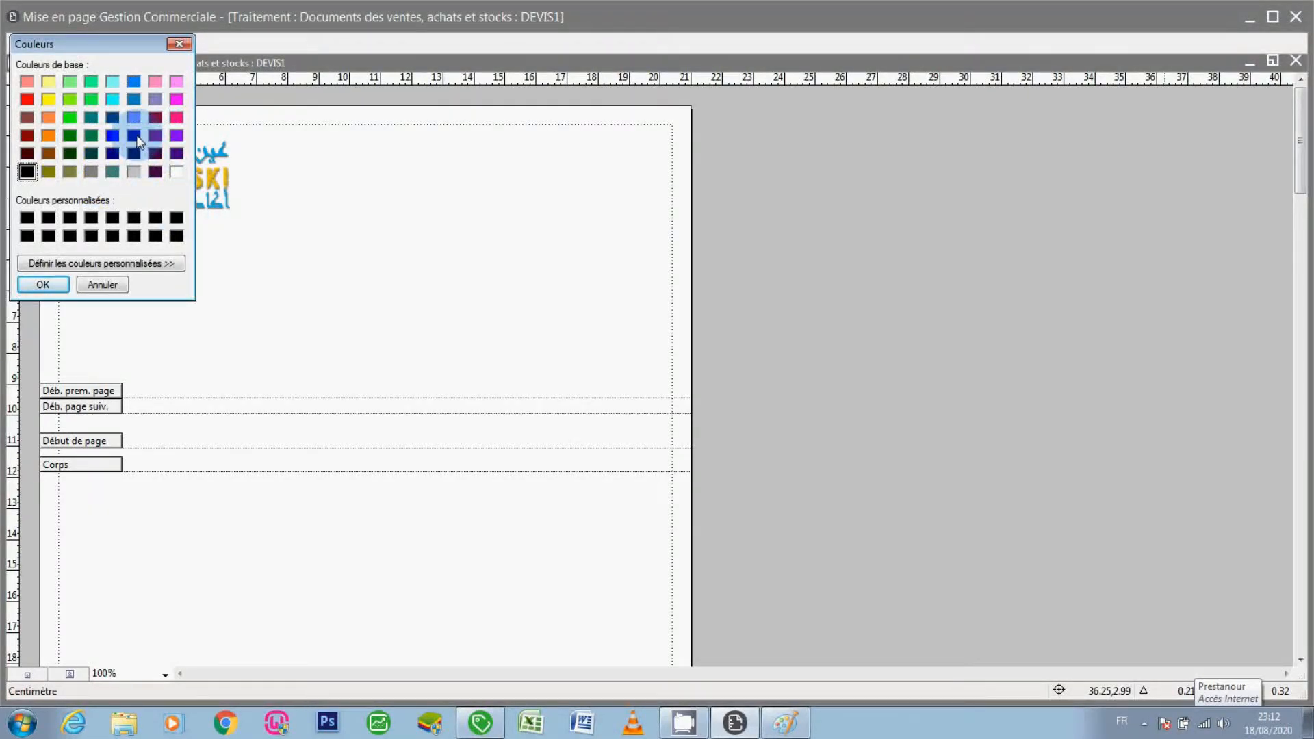
click(155, 217)
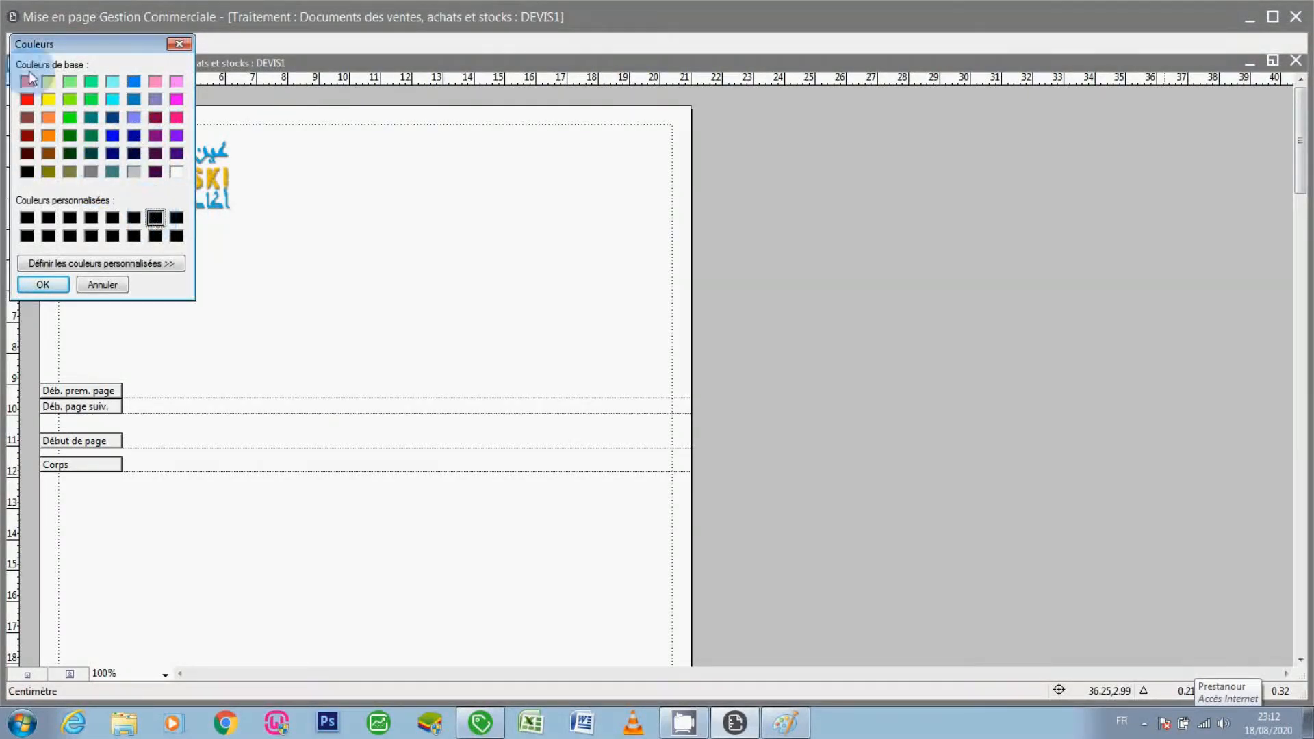
click(44, 284)
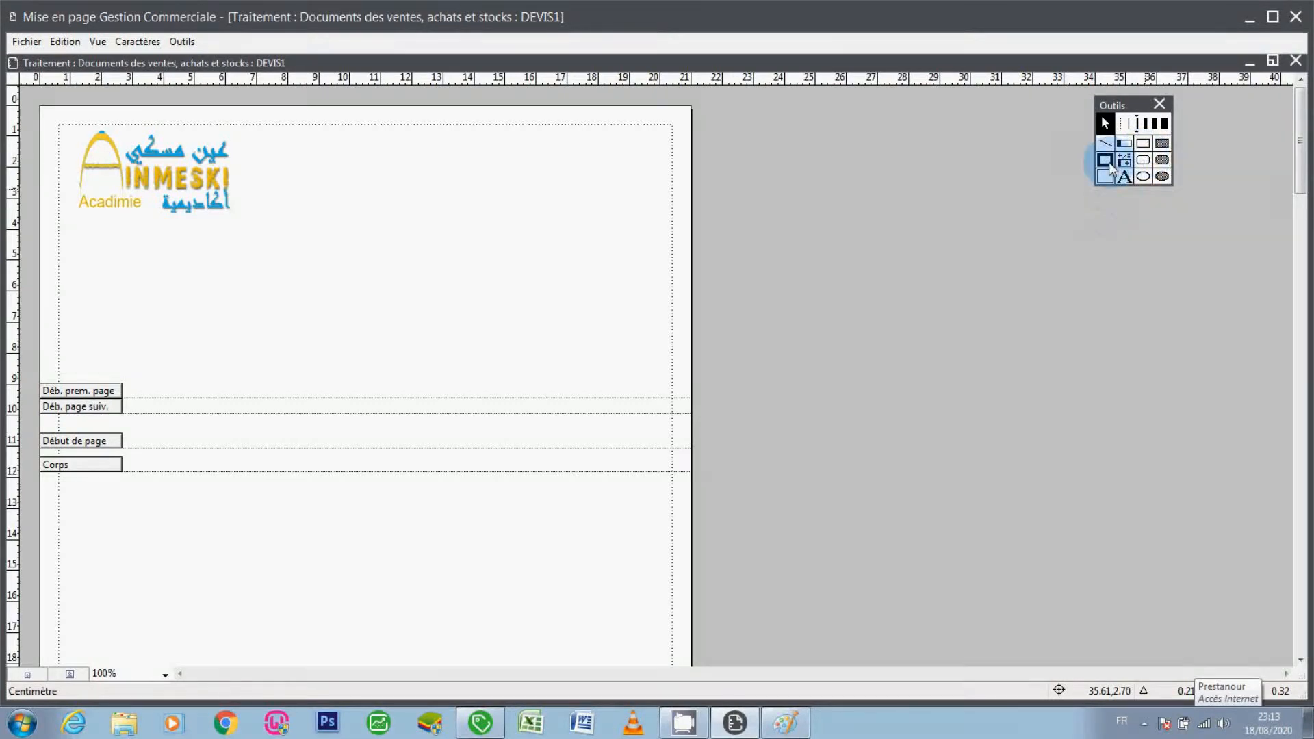
Draw a rounded rectangle about 6.9 cm wide and 2.7 cm high beneath the logo
click(1142, 162)
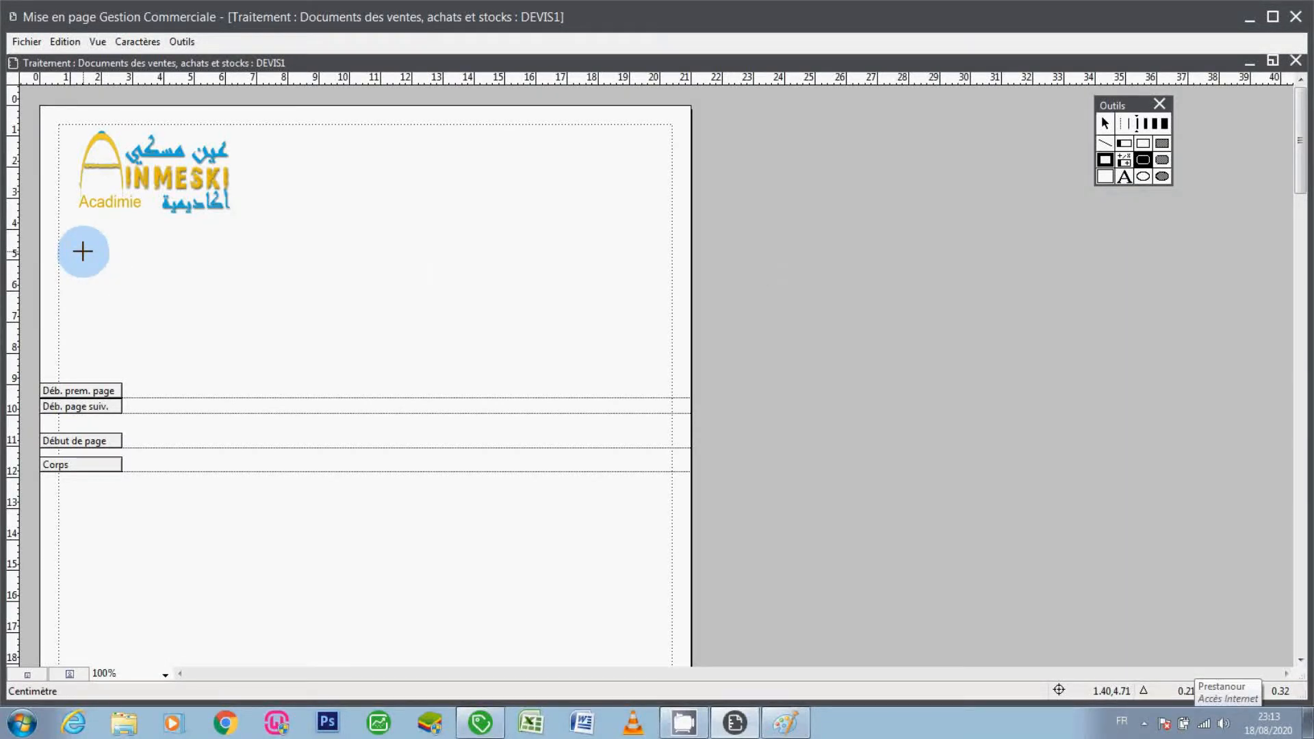
mouse_move(83, 251)
mouse_down()
mouse_move(220, 288)
mouse_move(296, 336)
mouse_up()
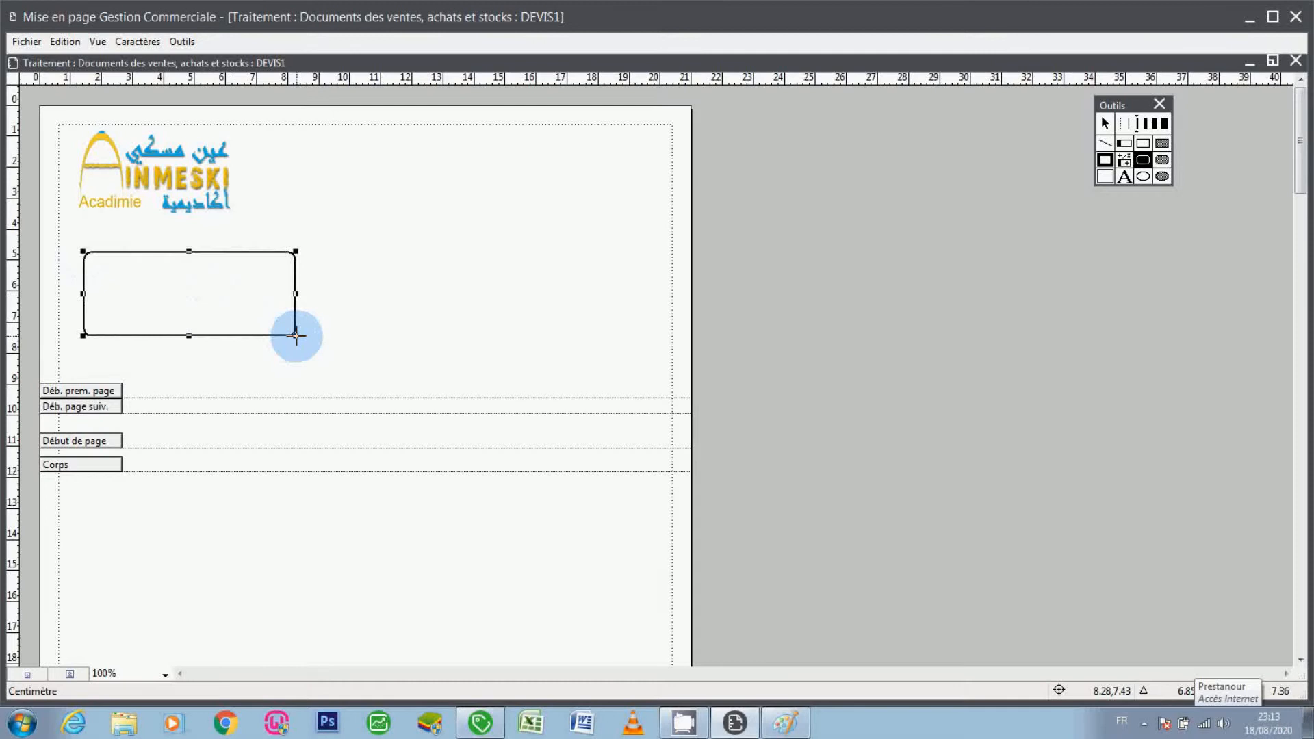
click(1105, 124)
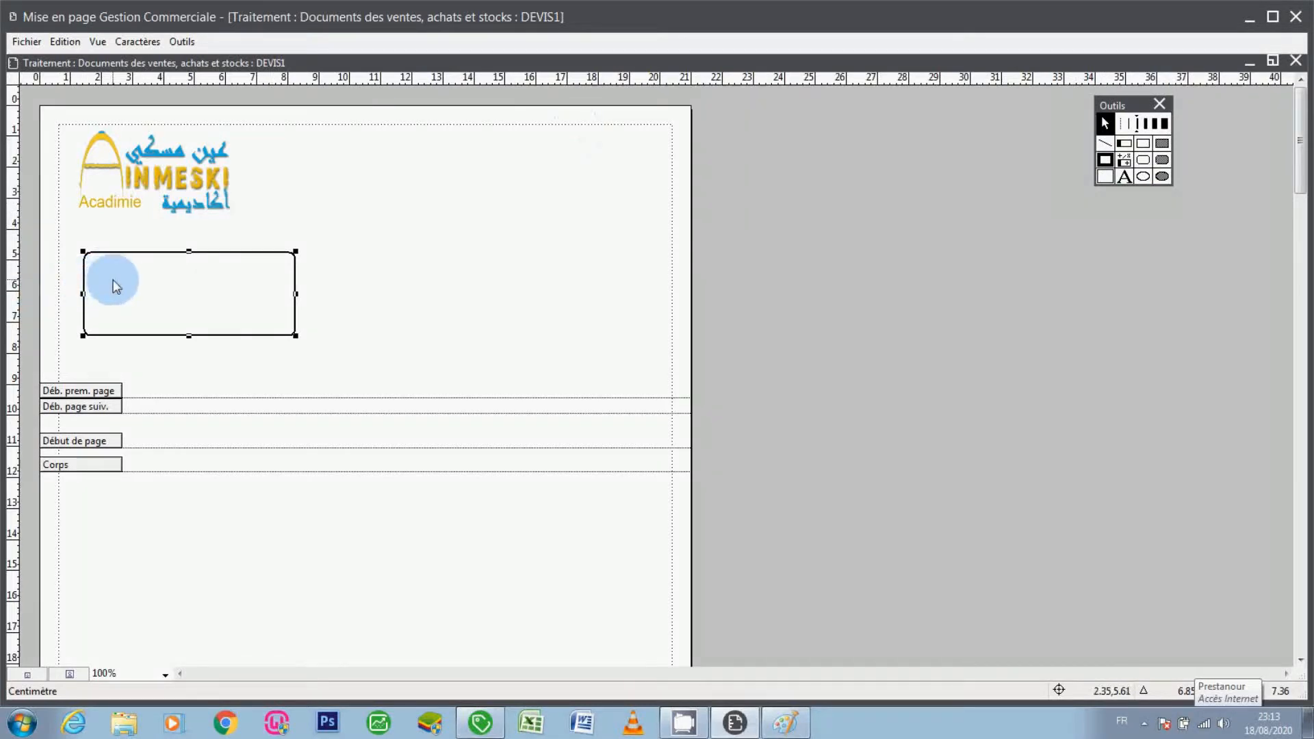
Add the text label "Date :" near the upper-left corner inside the rounded rectangle
click(1124, 179)
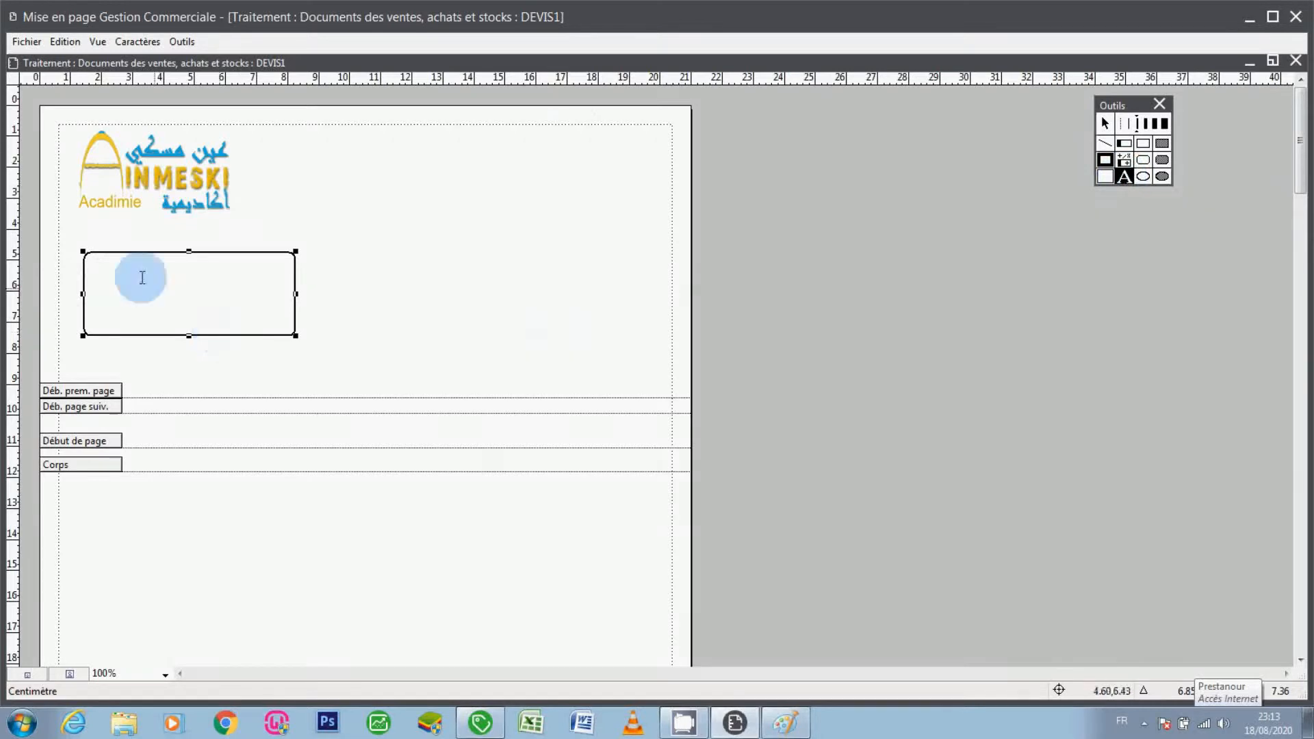
click(107, 267)
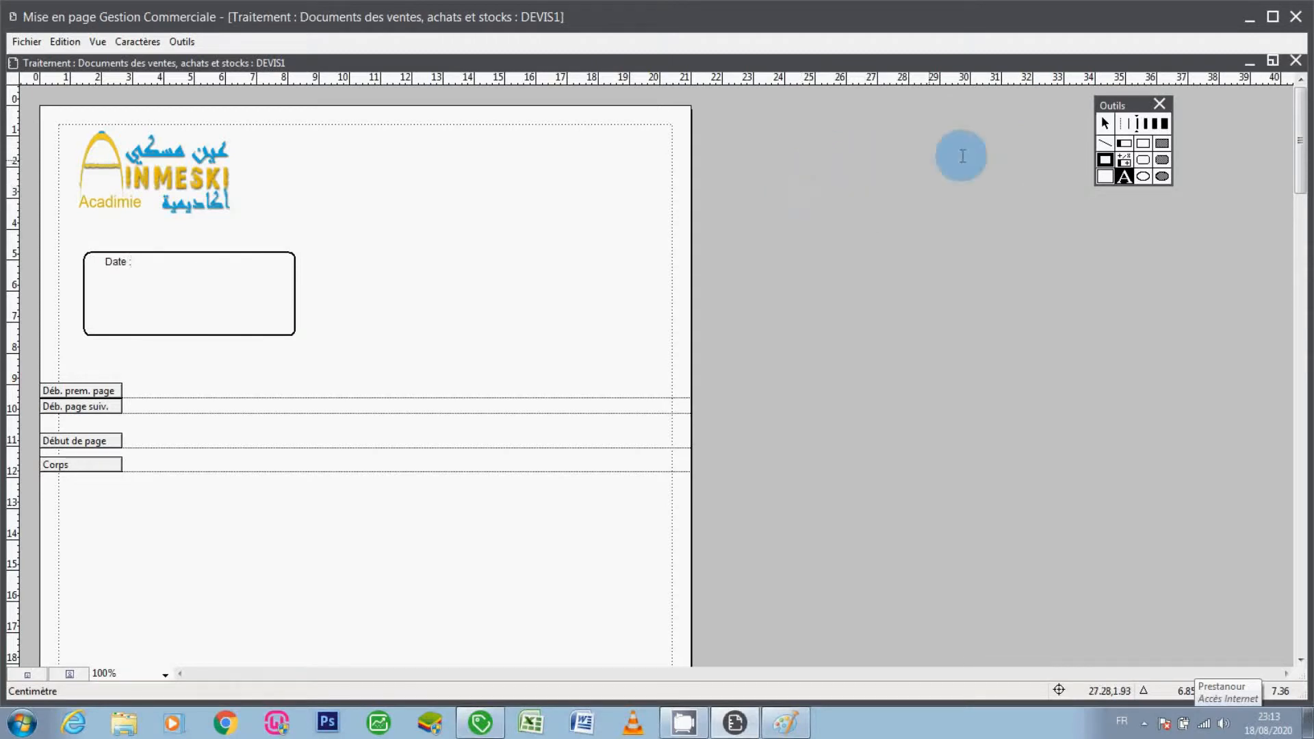
Format the "Date :" label in the rounded frame as Arial bold (Gras), size 11
click(1103, 124)
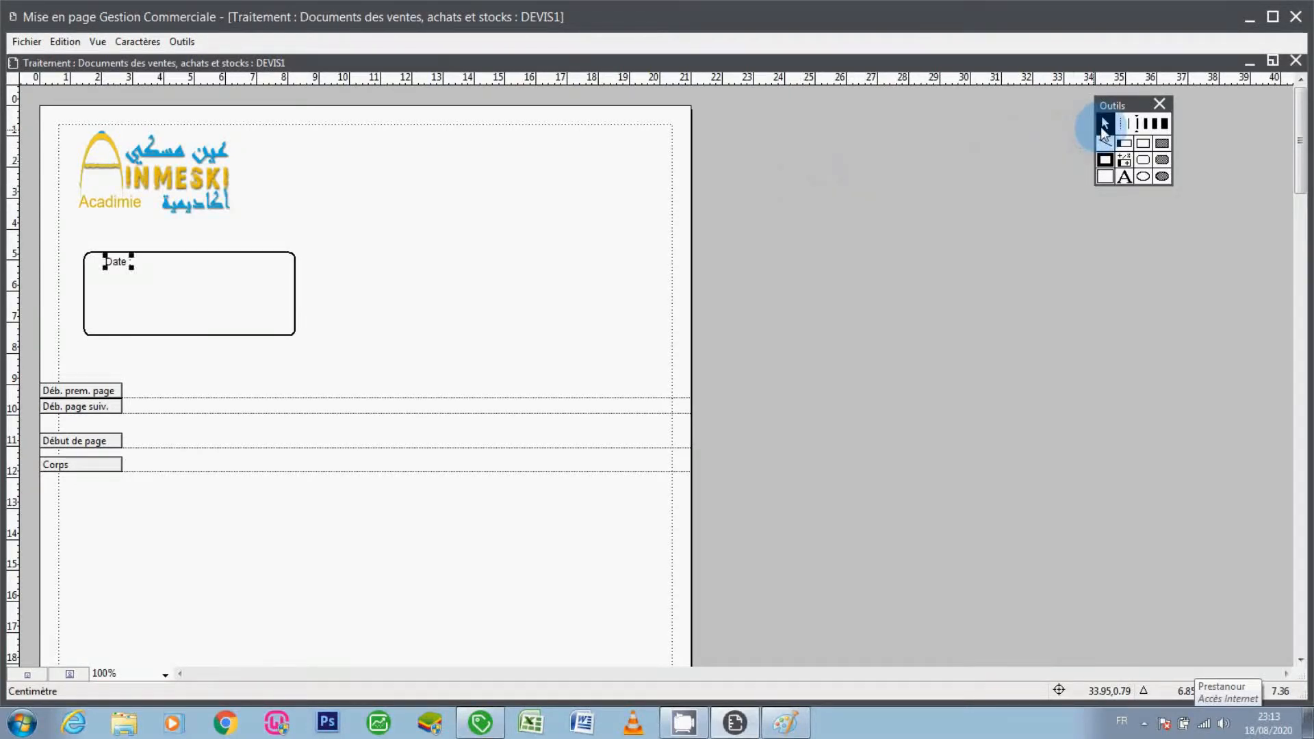
click(169, 267)
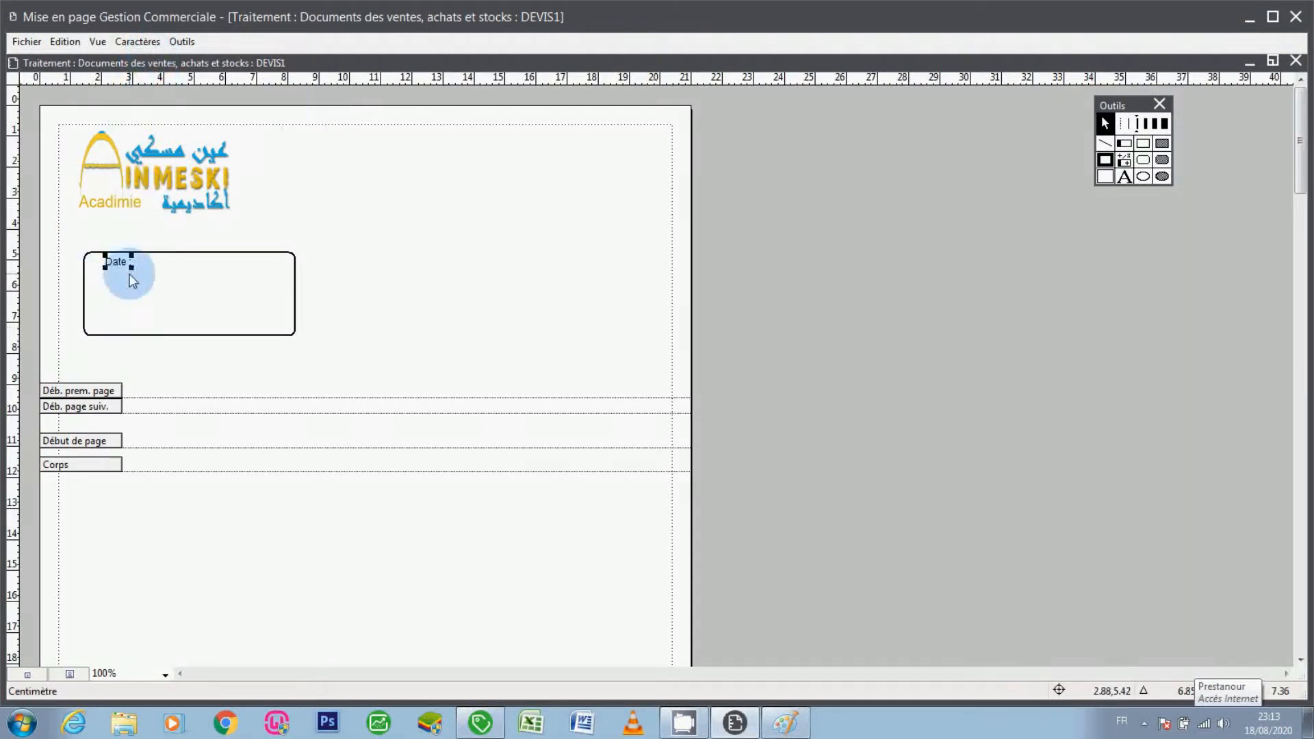
click(141, 42)
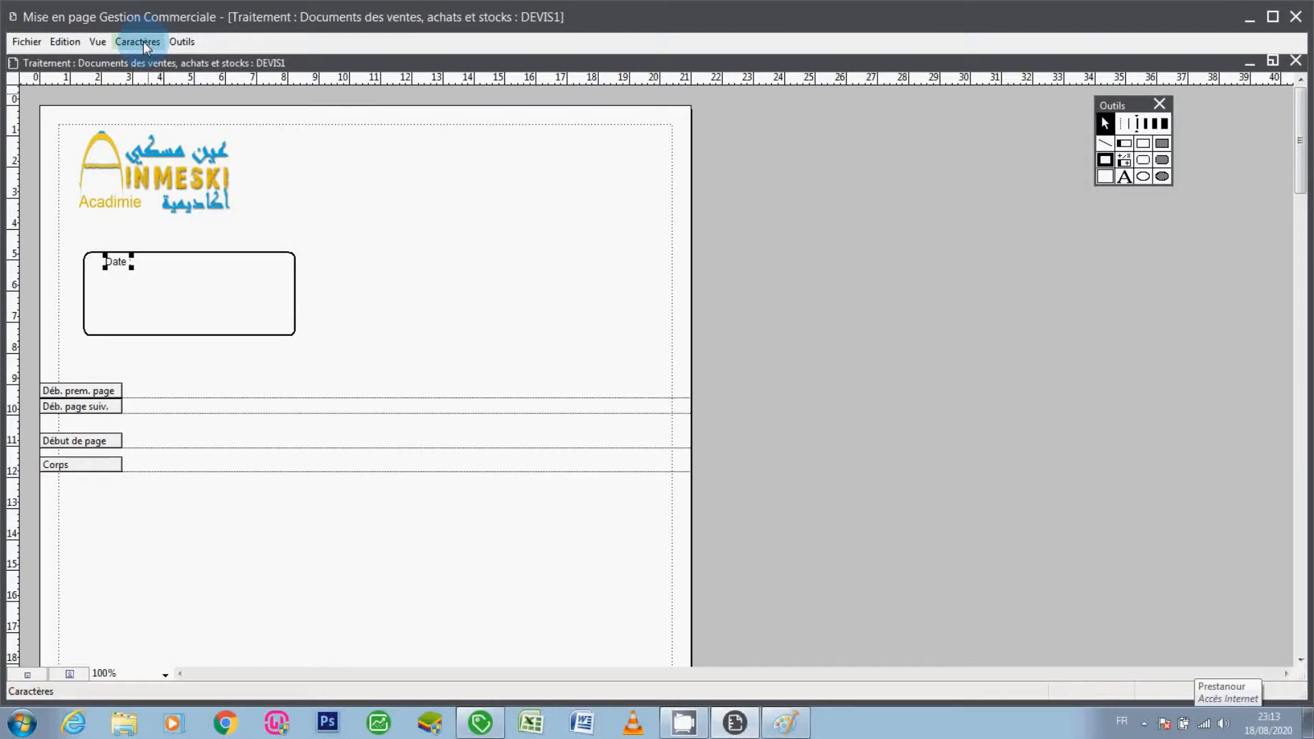
click(142, 39)
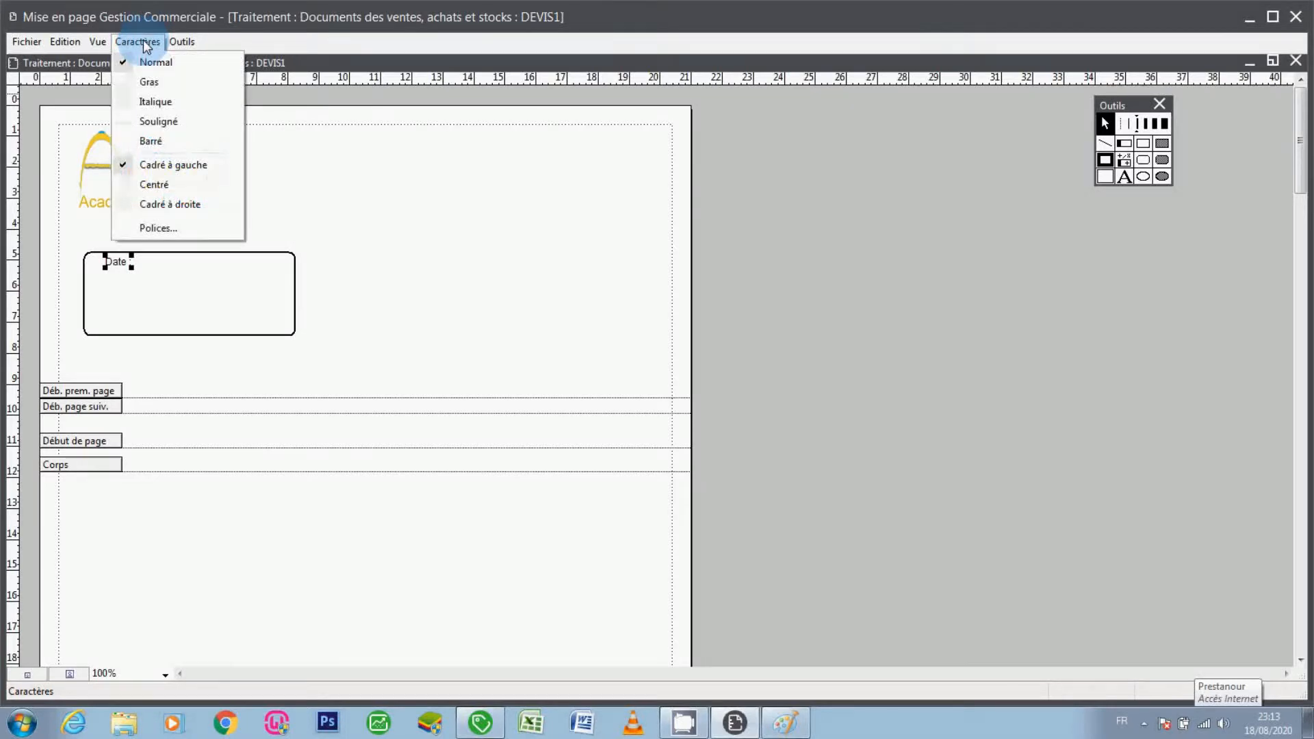
click(168, 228)
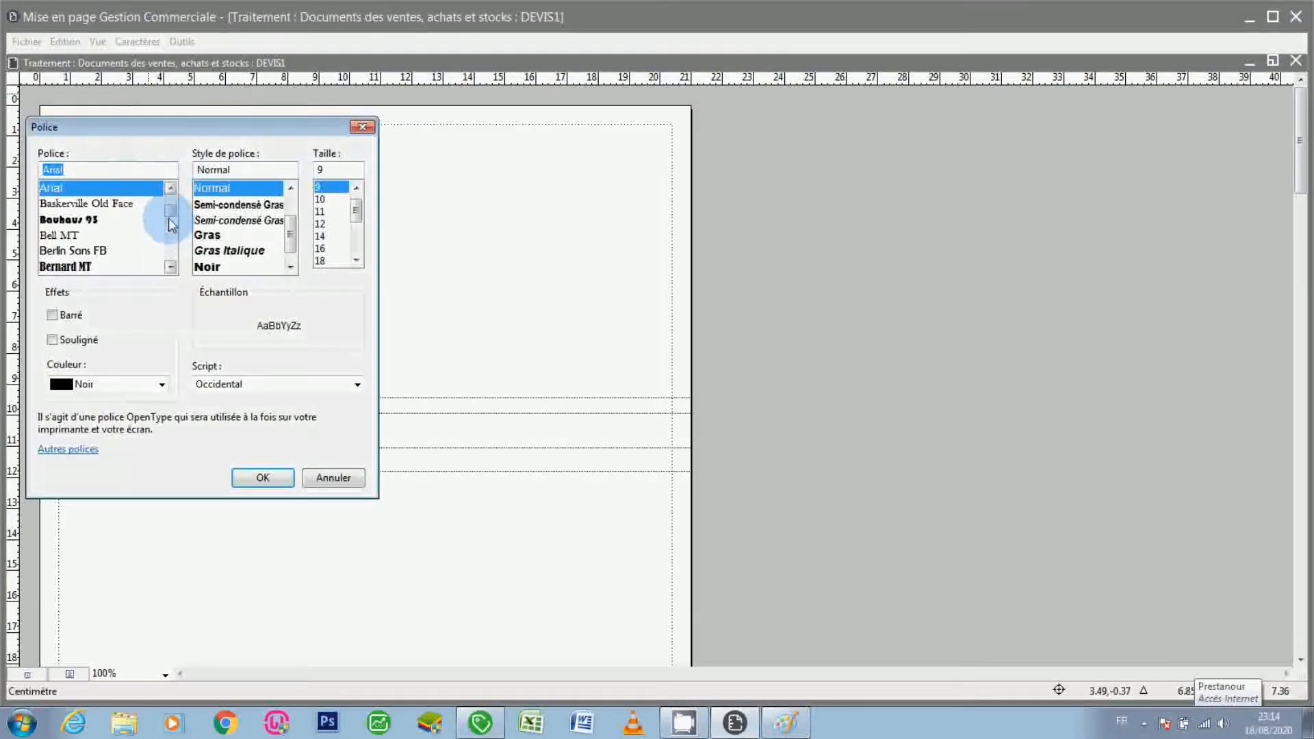
drag(154, 124, 543, 116)
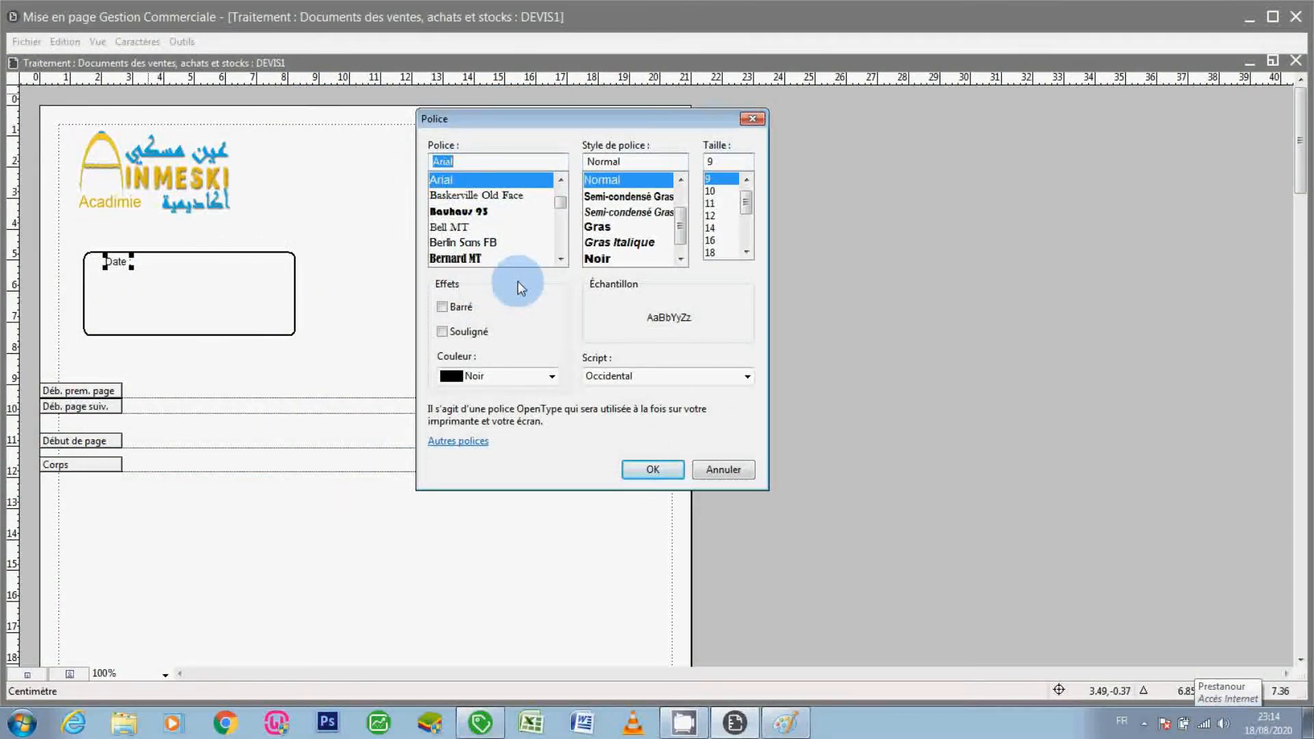
click(603, 230)
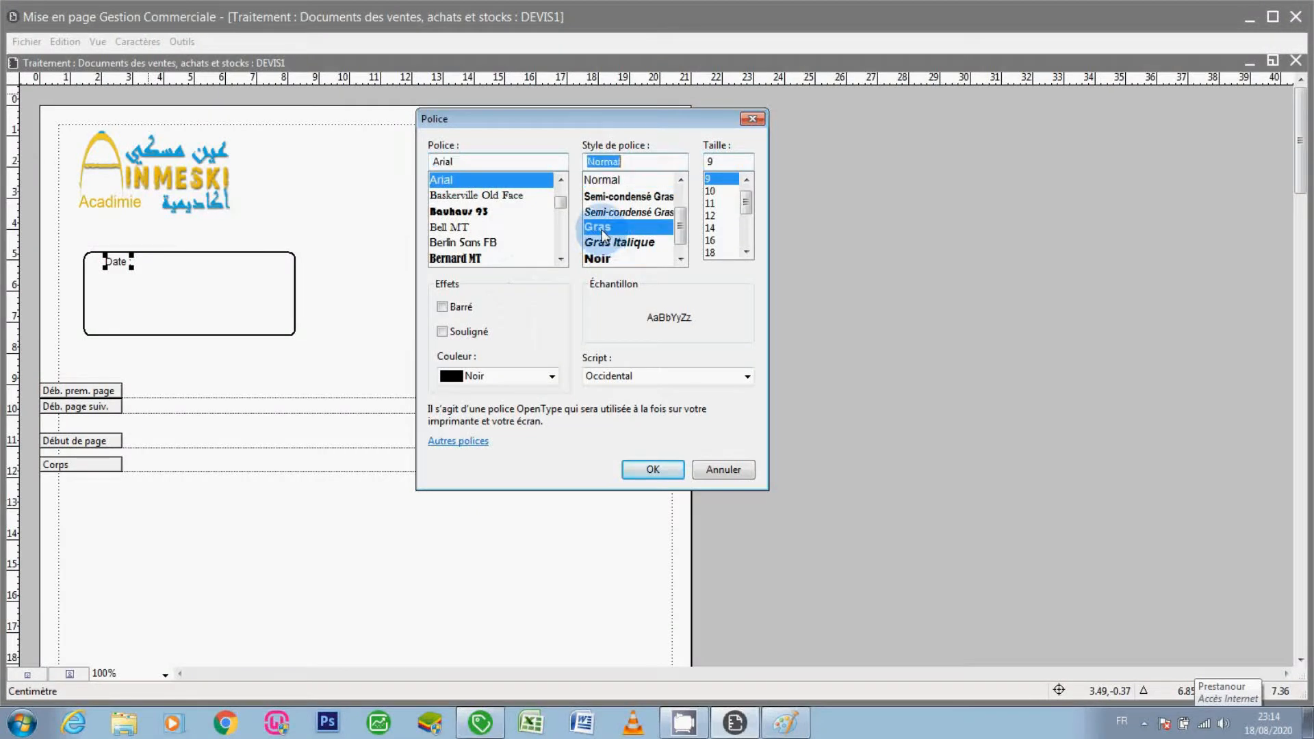
click(712, 203)
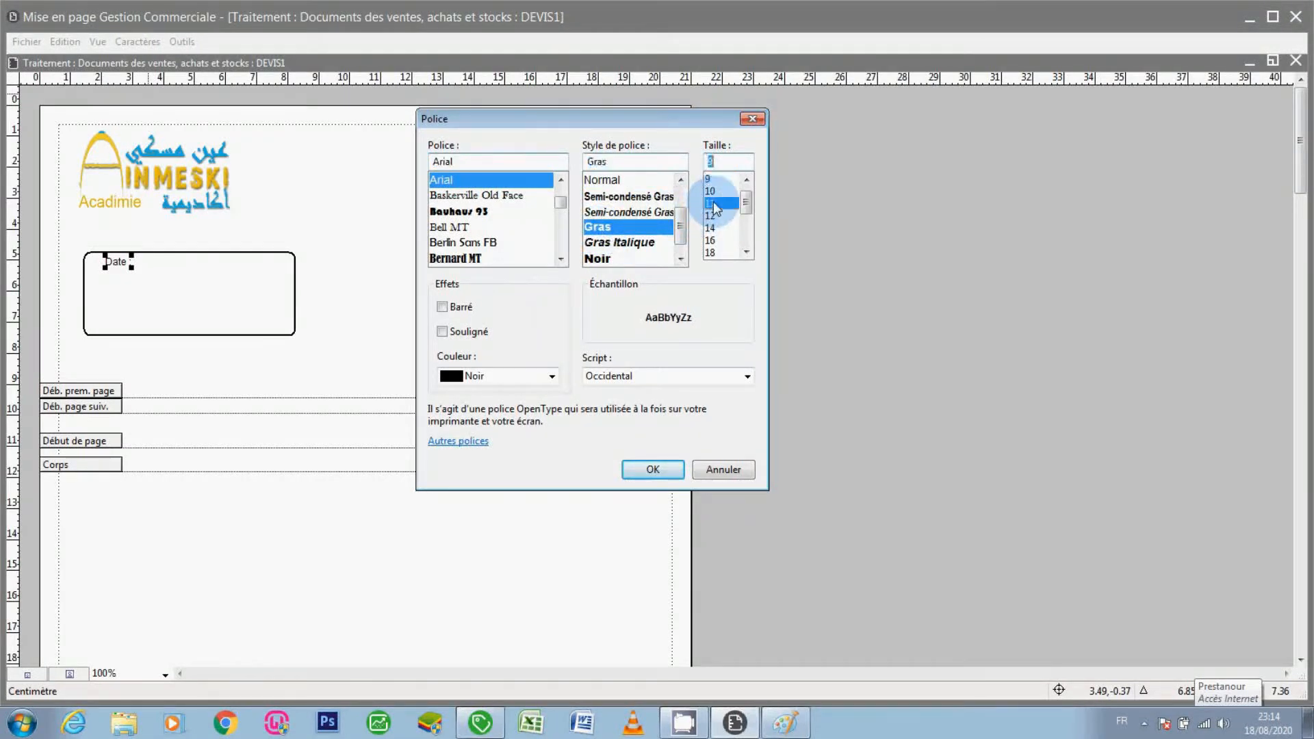
click(662, 469)
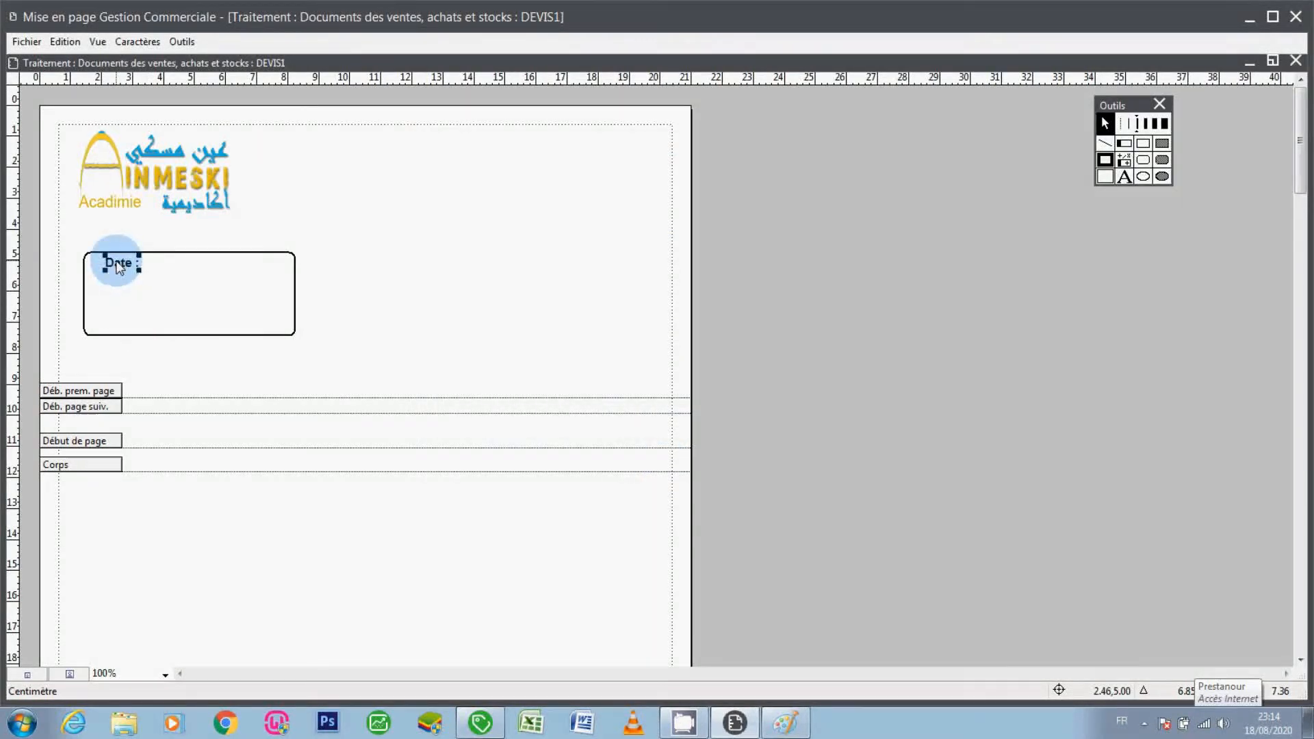
Move the "Date :" label slightly down and left inside the rounded frame
drag(119, 266, 116, 262)
key(Right)
key(Left)
key(Down)
key(Up)
key(Left)
key(Right)
Try positioning the "Date :" label with the layout grid active, and deactivate the grid again
click(102, 42)
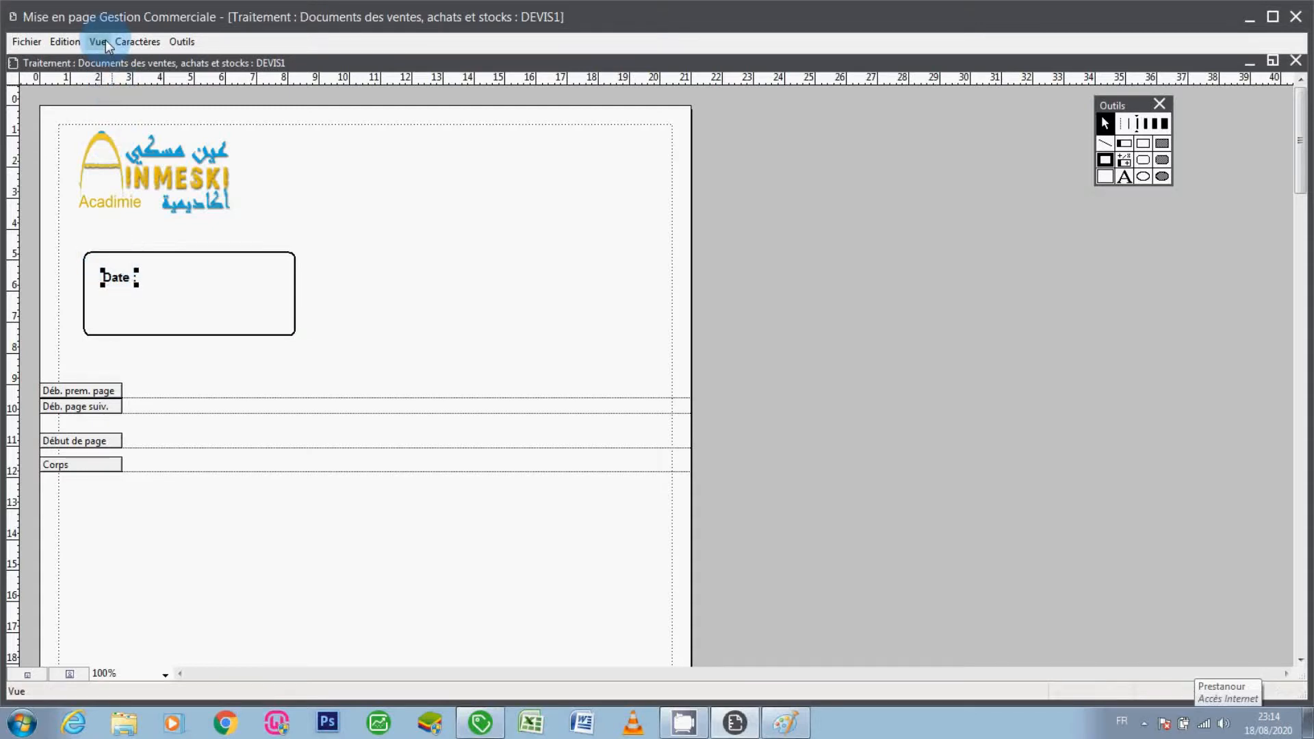
click(104, 42)
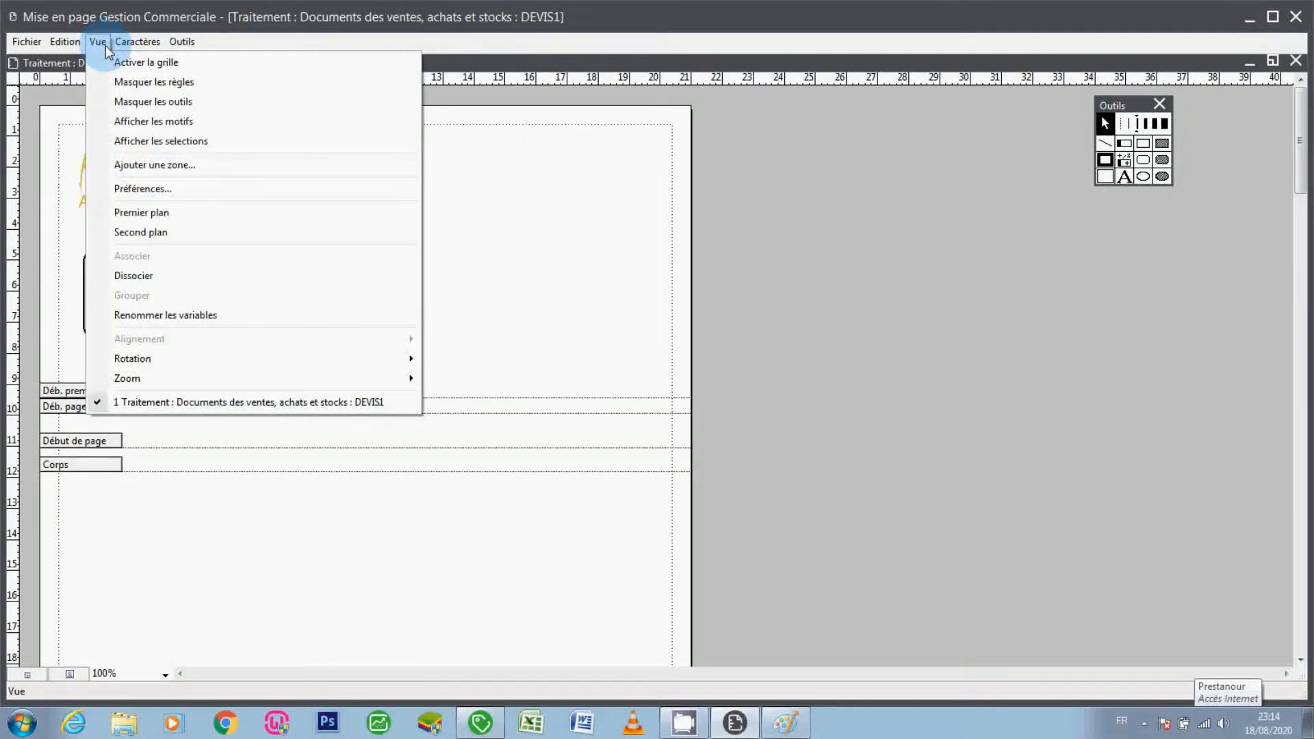
click(117, 61)
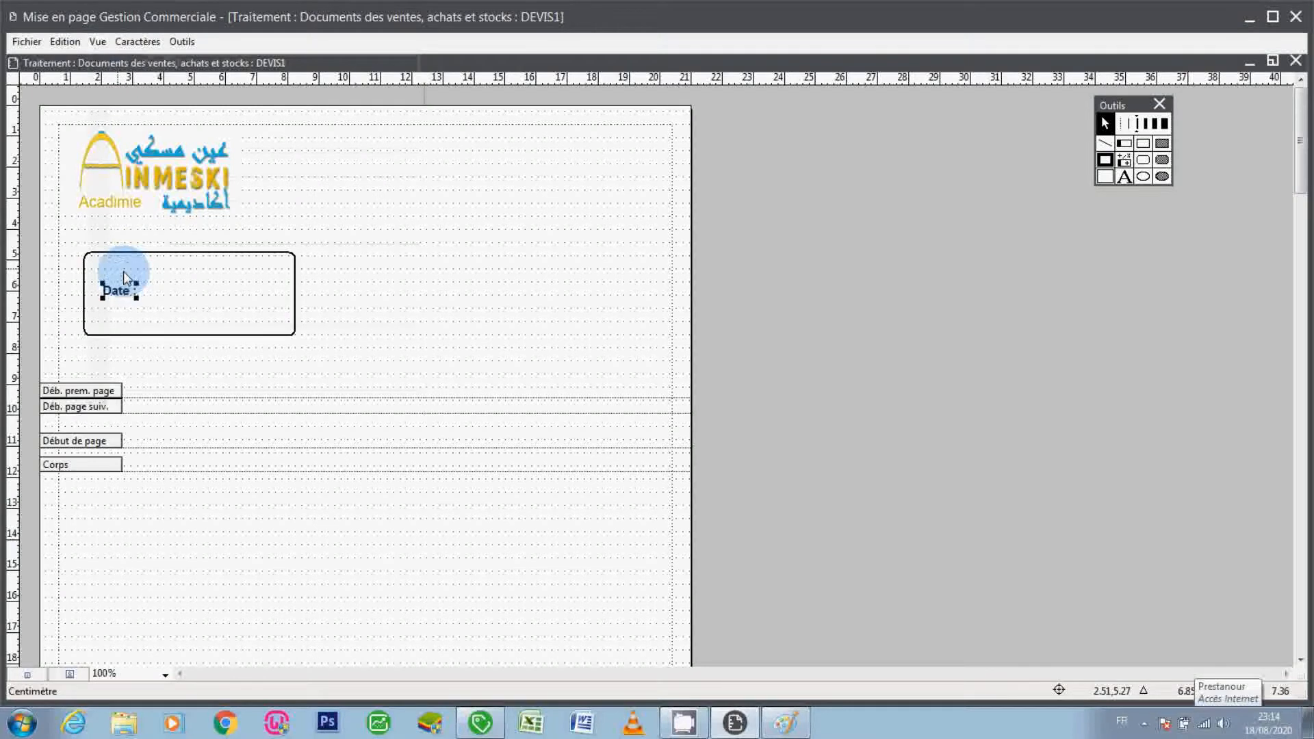
drag(124, 272, 125, 273)
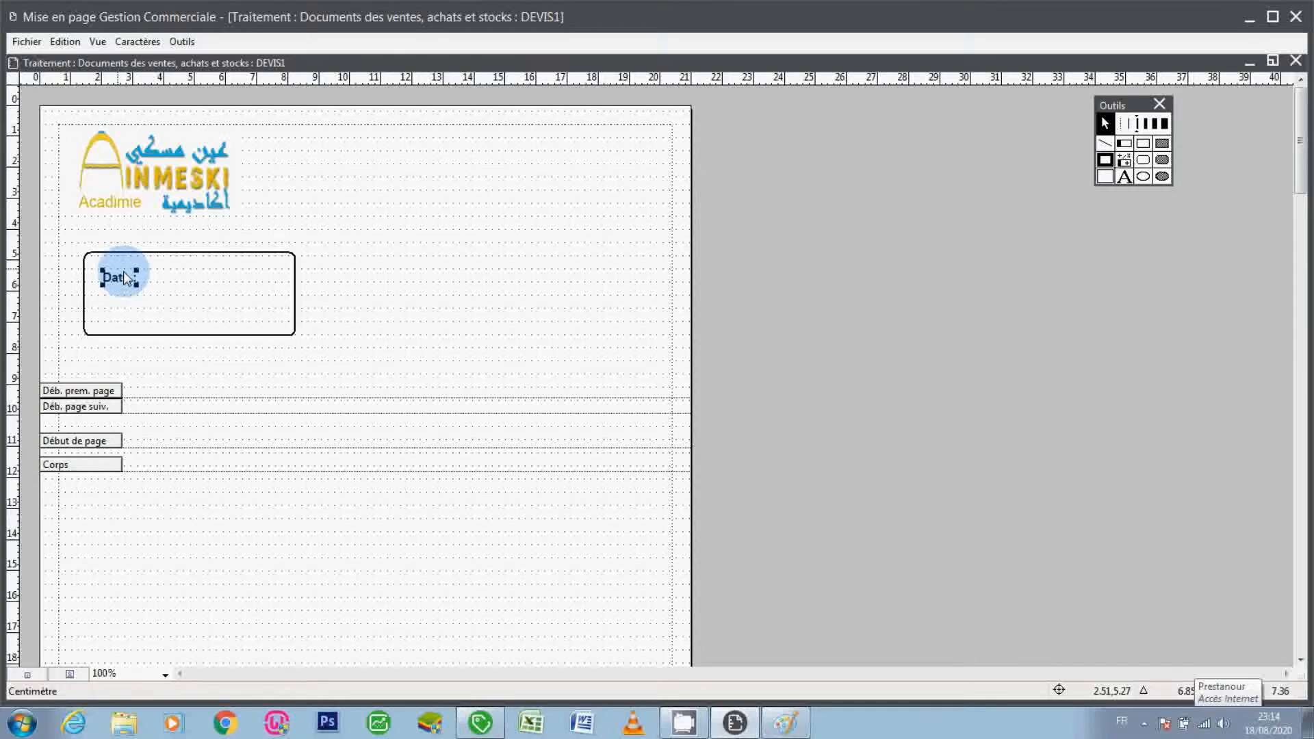
click(103, 42)
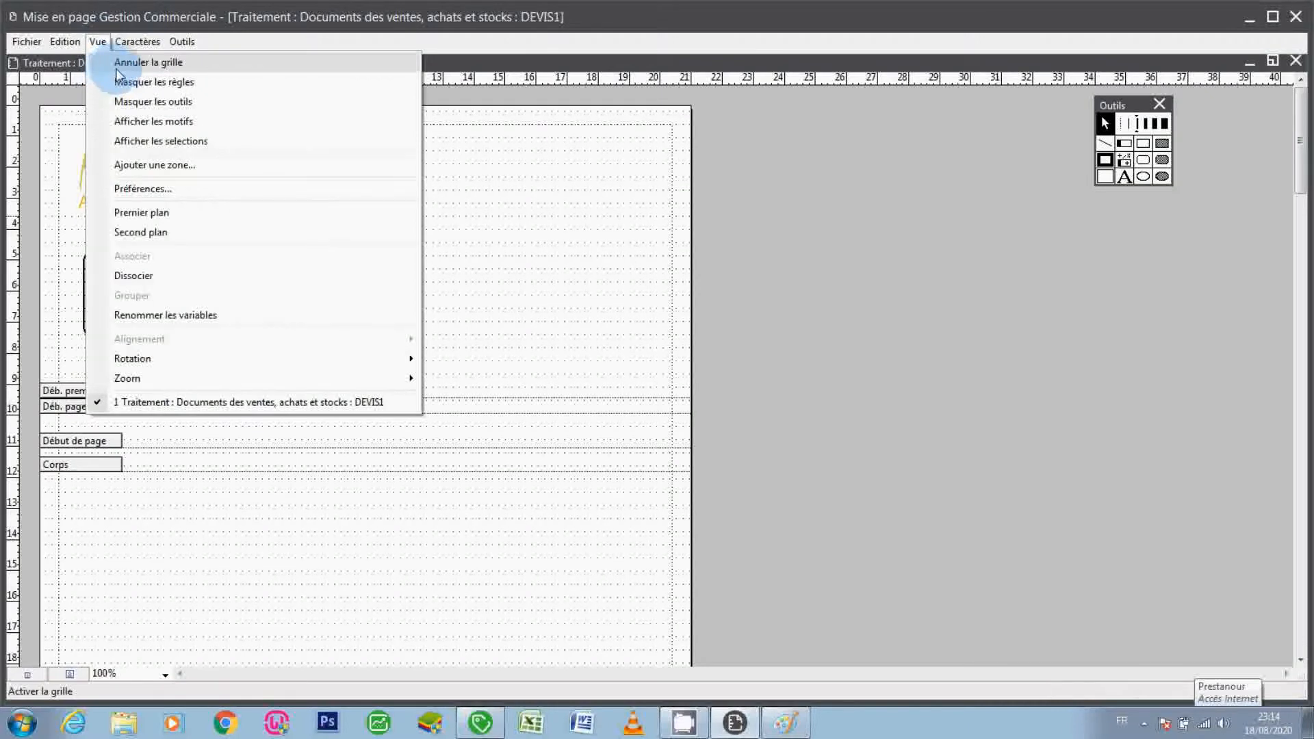
click(117, 66)
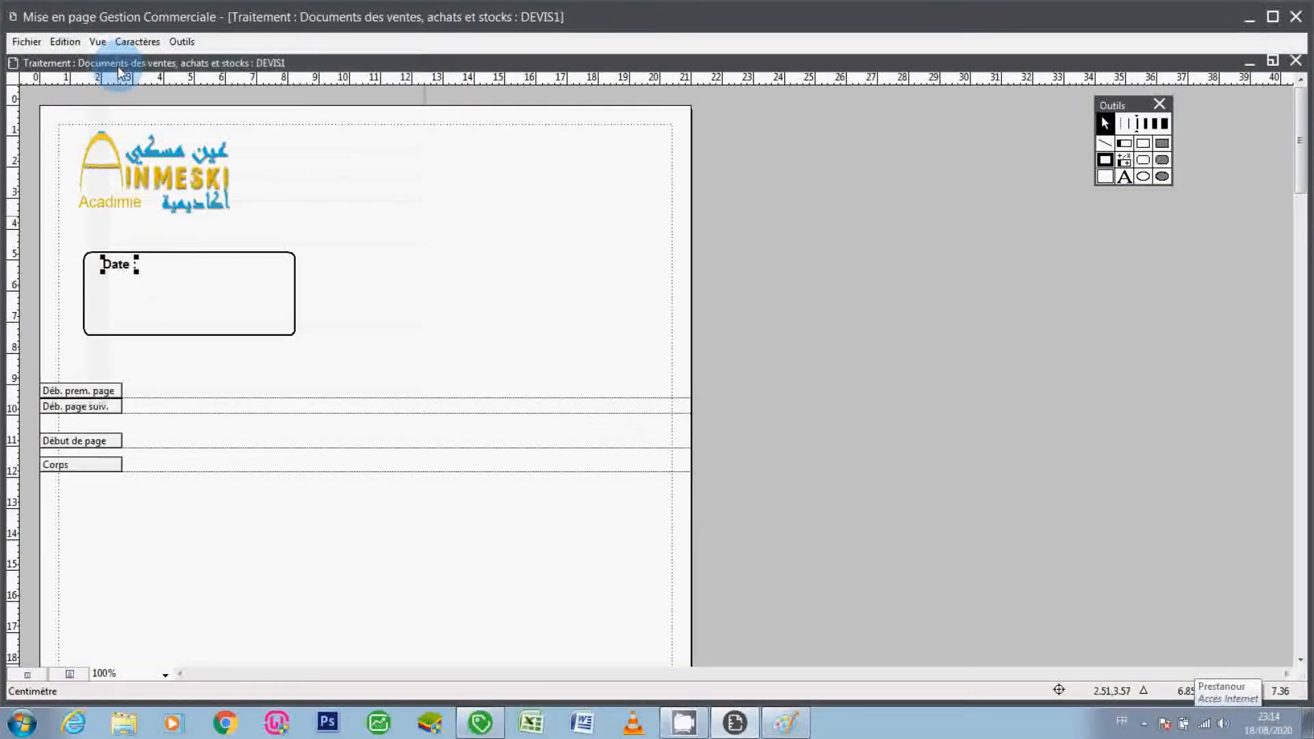
Nudge the "Date :" label down so it sits clear of the frame's upper edge
key(Down)
key(Down)
key(Down)
key(Down)
key(Down)
key(Down)
key(Down)
key(Down)
key(Down)
key(Down)
key(Down)
key(Down)
key(Down)
key(Down)
key(Down)
key(Down)
key(Up)
key(Up)
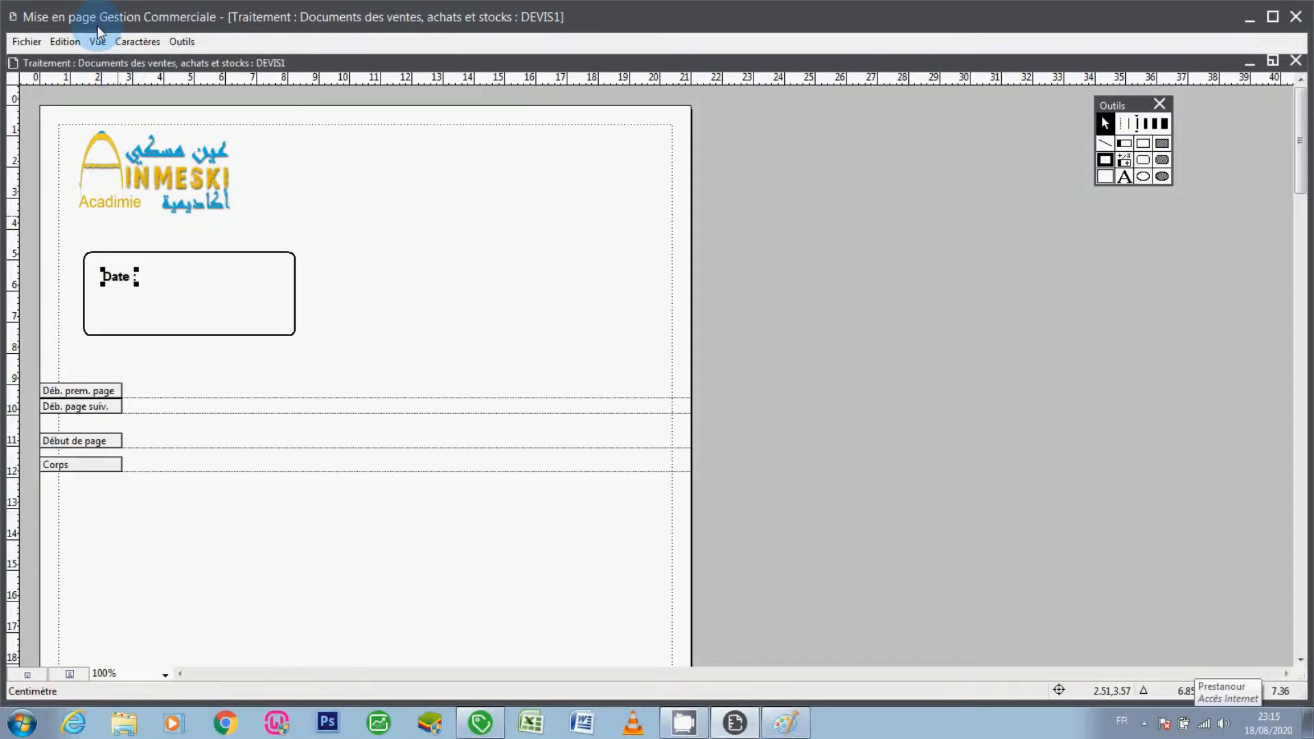
Duplicate the "Date :" label and place the copy directly beneath the original, inside the frame
key(ctrl+v)
key(Down)
key(Down)
key(Down)
key(Down)
key(Down)
key(Down)
key(Down)
key(Down)
key(Down)
key(Down)
key(Down)
key(Down)
key(Down)
key(Down)
key(Down)
key(Down)
key(Down)
key(Down)
key(Down)
Change the lower label's text to "Devis N° :" and add spaces in the "Date :" label to line up the colons
double_click(124, 304)
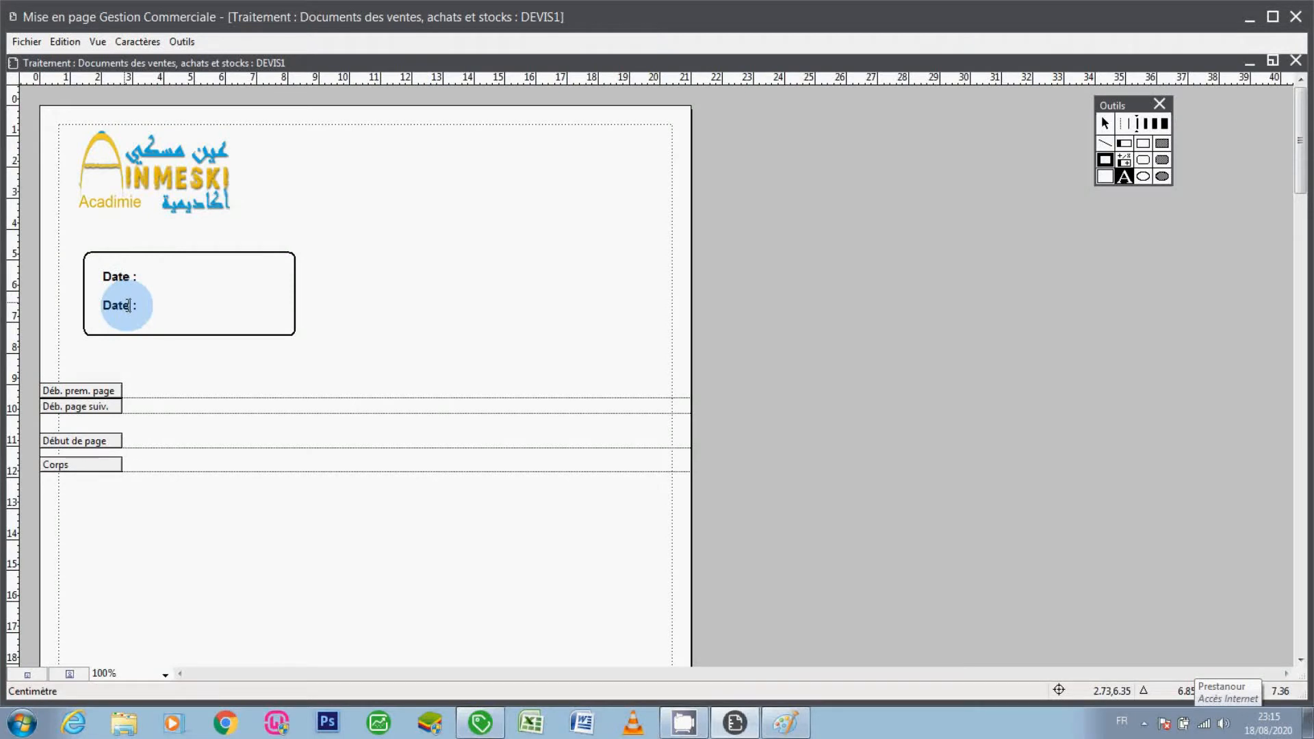
key(BackSpace)
key(BackSpace)
text(evis)
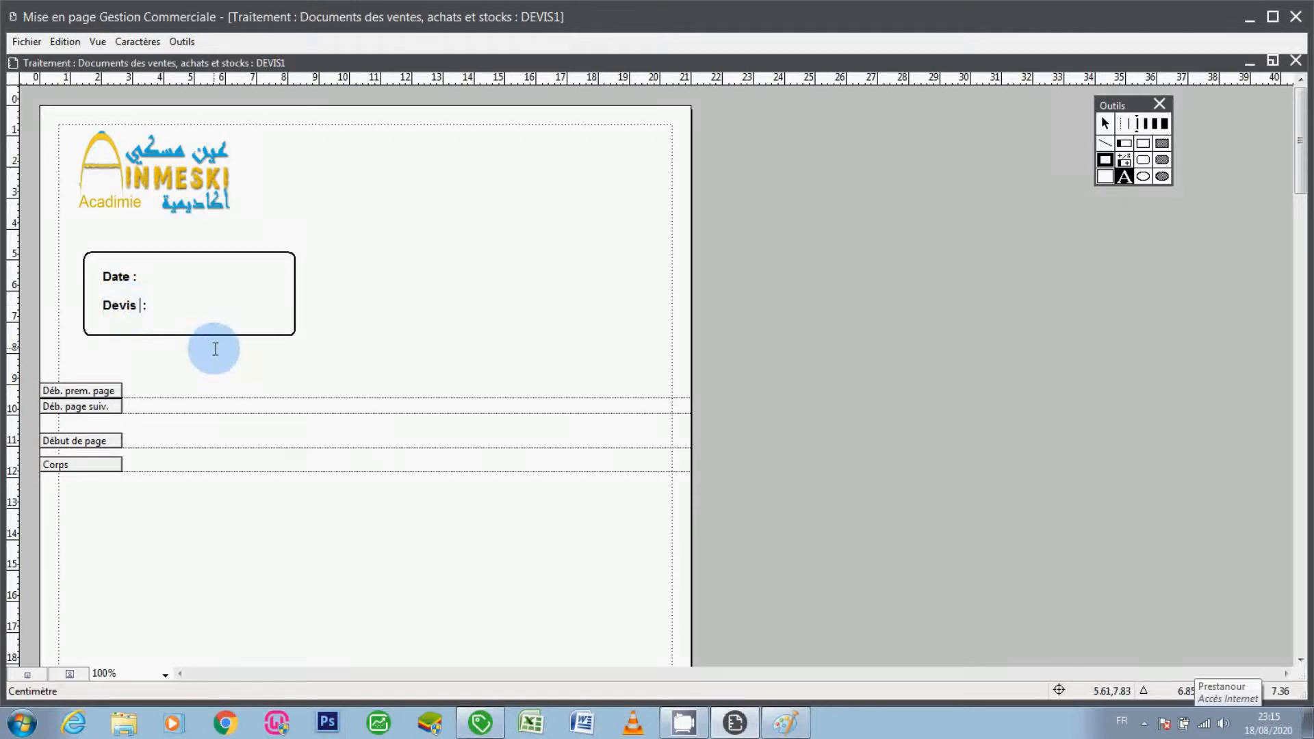
text( N°)
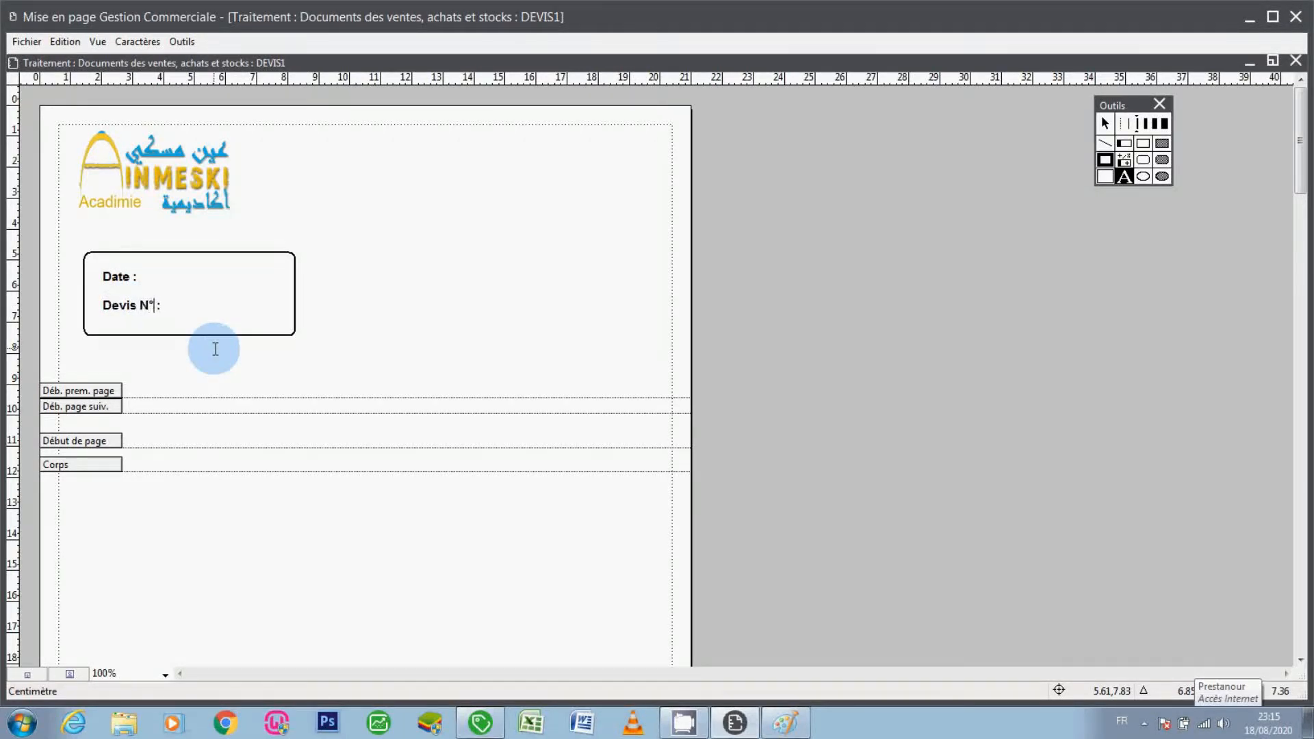
click(134, 278)
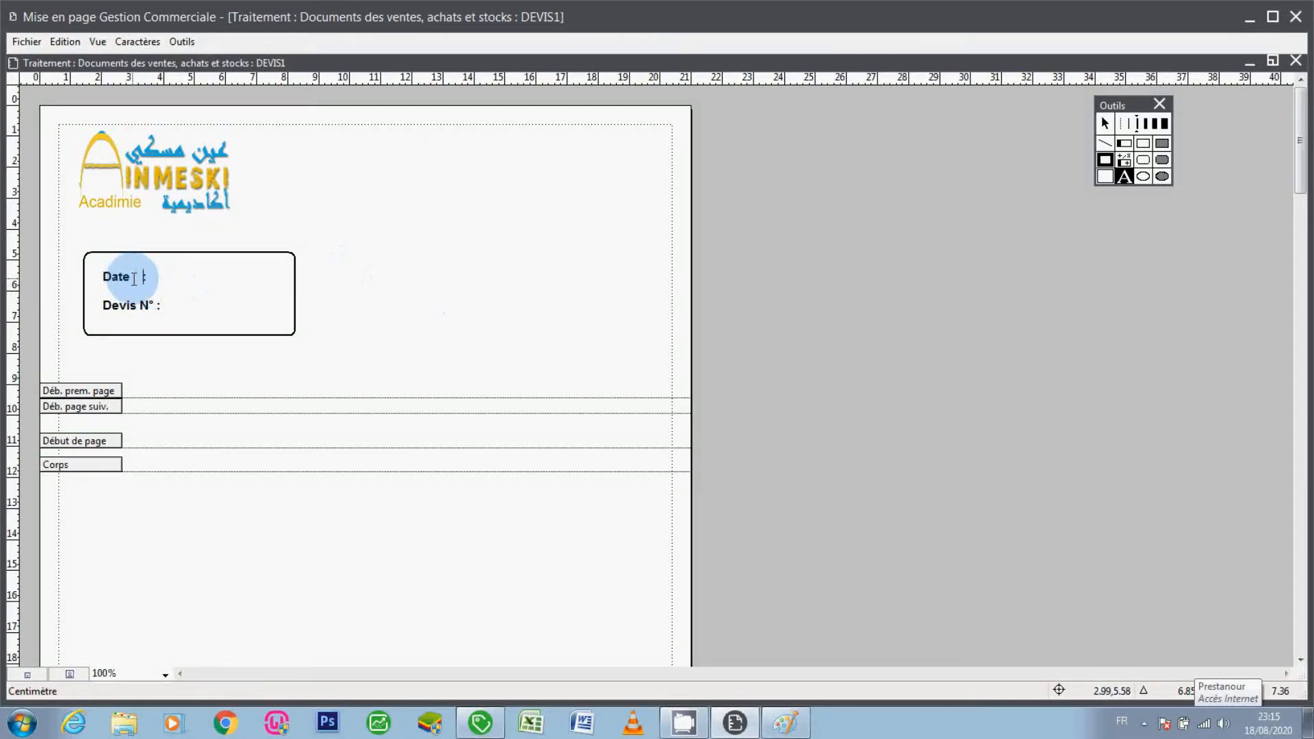
Move the rounded frame and both its labels together about 0.9 cm down and very slightly left
click(1106, 124)
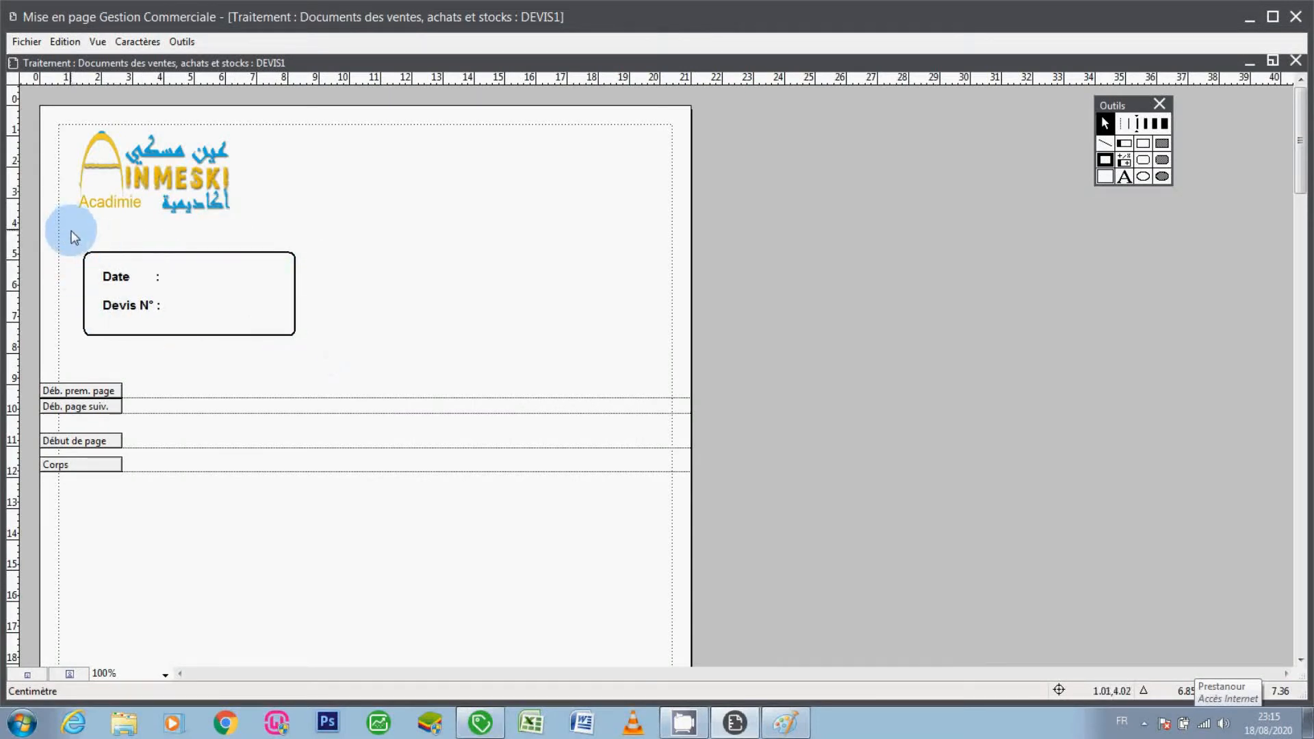
drag(71, 231, 318, 349)
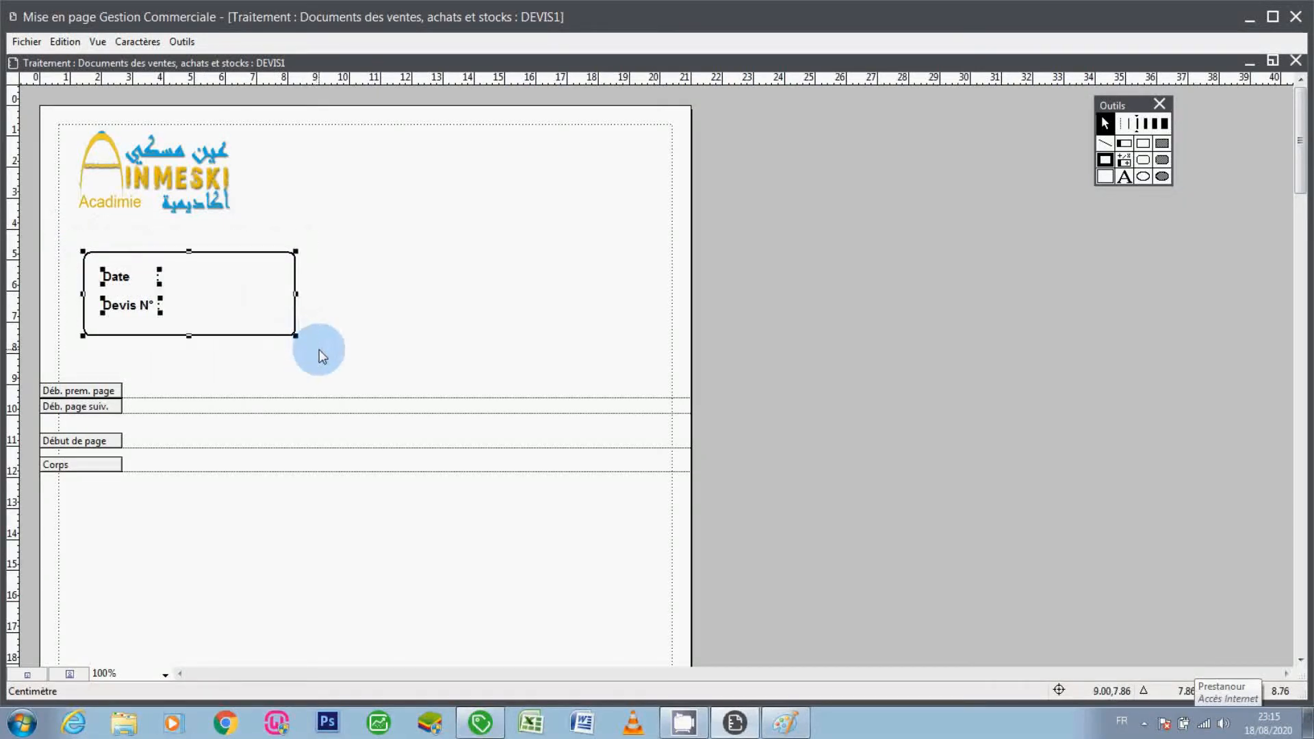
key(Down)
key(Down)
key(Down)
key(Down)
key(Down)
key(Down)
key(Down)
key(Down)
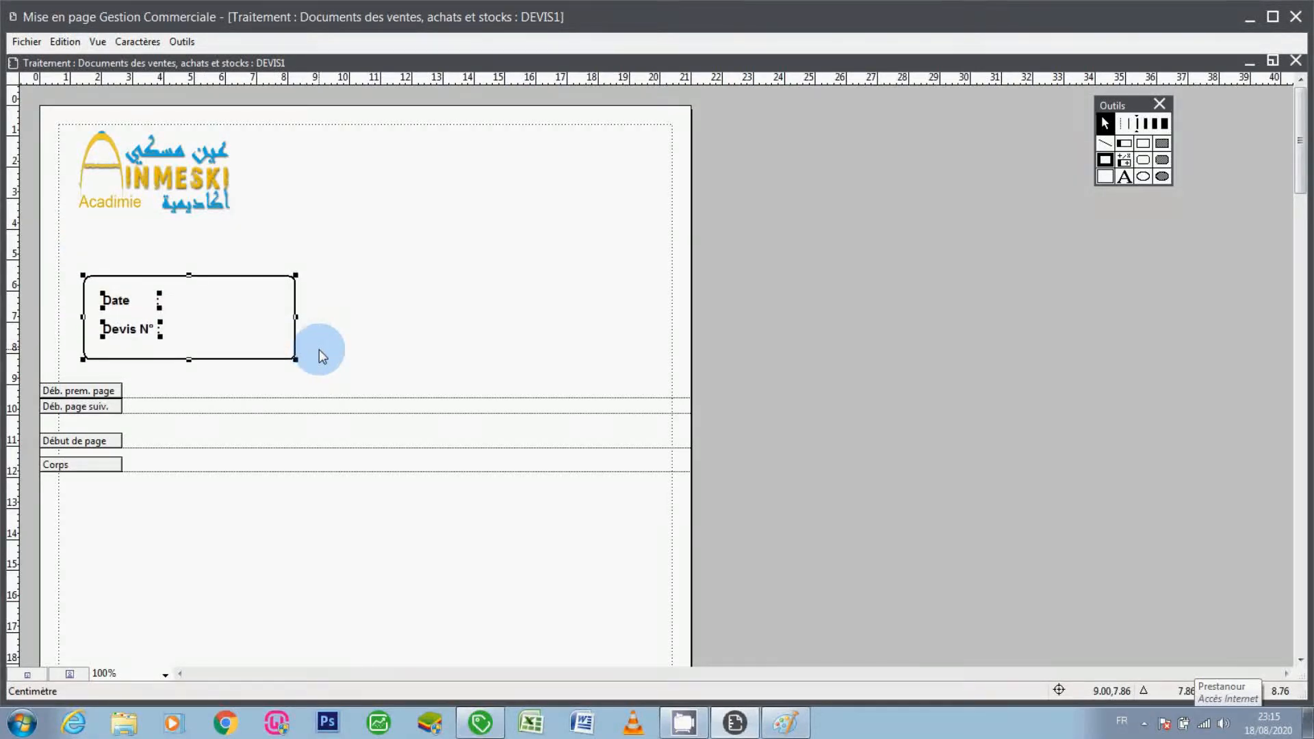
key(Up)
key(Up)
key(Up)
key(Up)
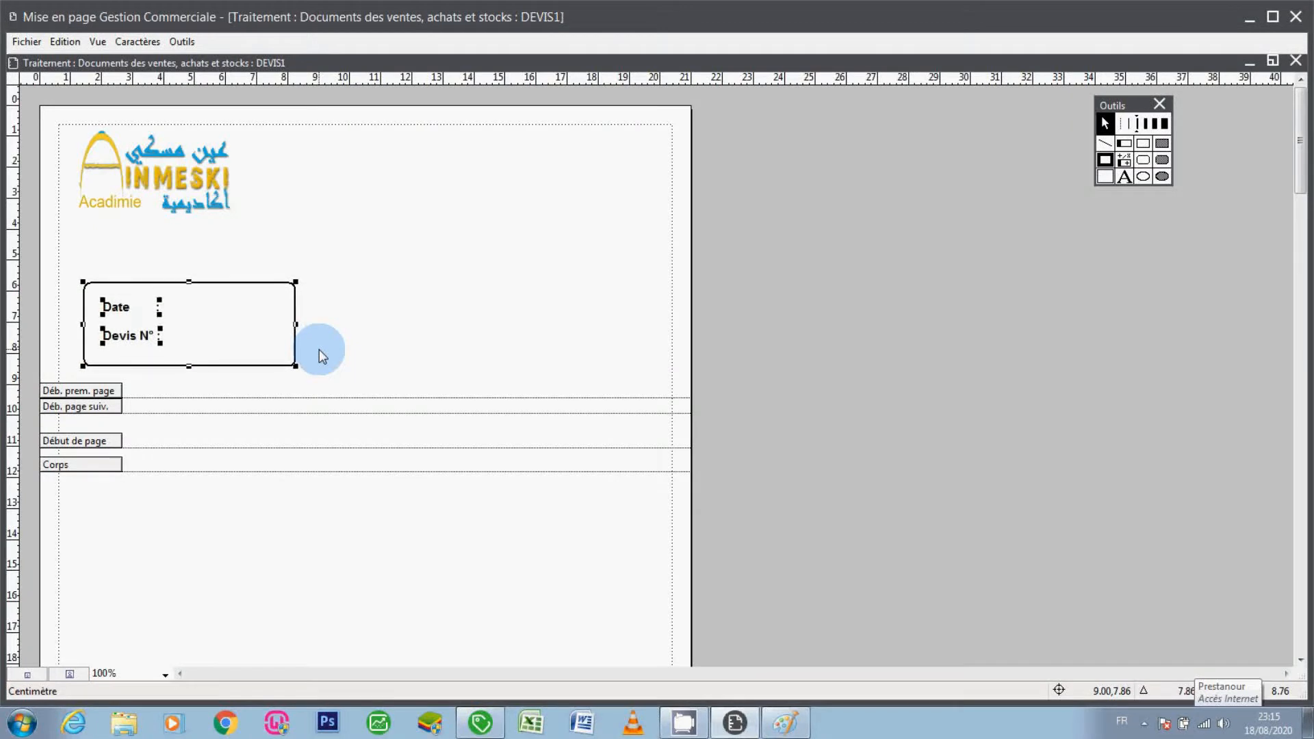
key(Left)
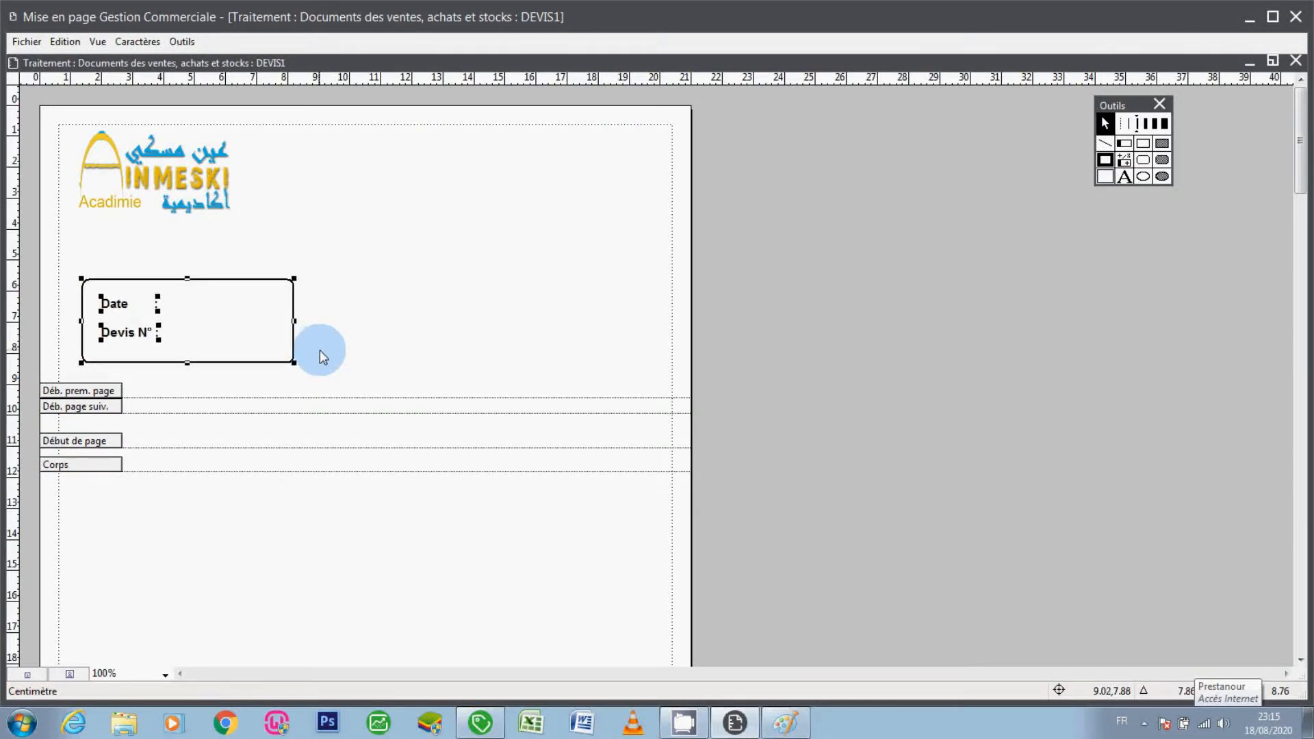
click(319, 349)
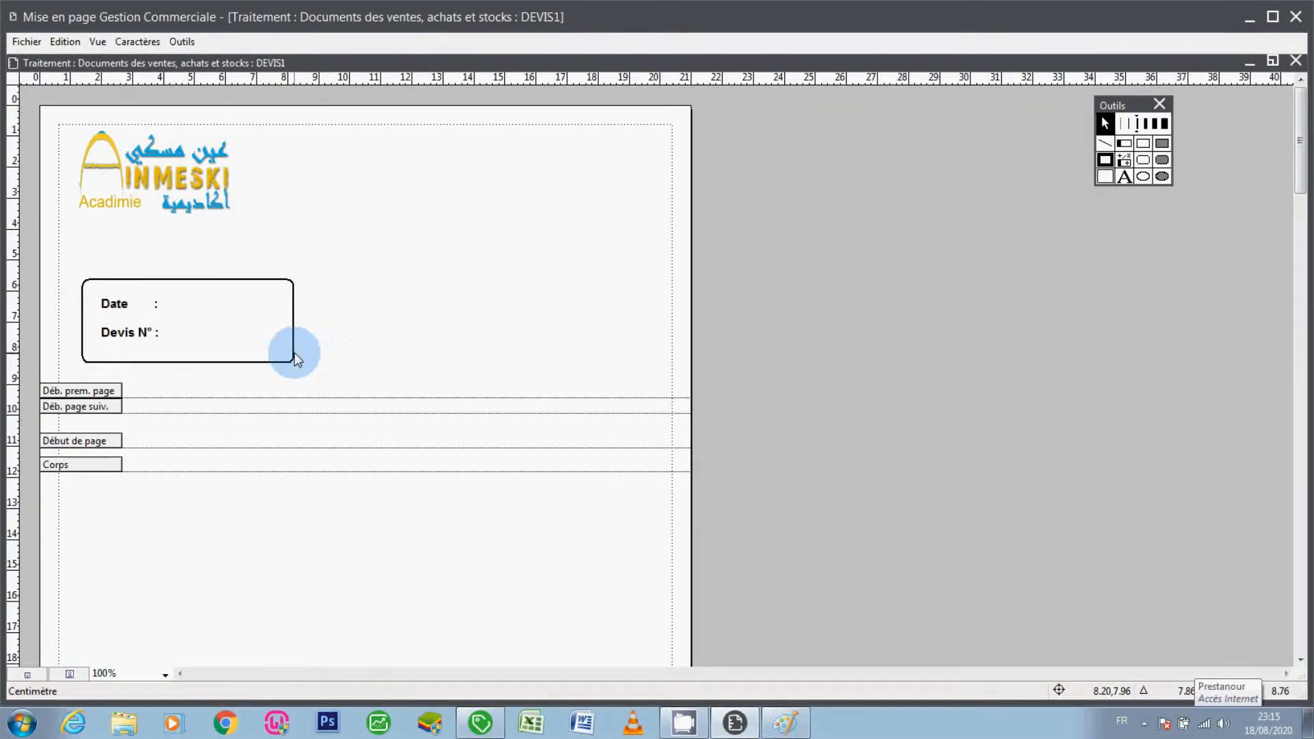
Duplicate the rounded frame around the Date and Devis N° labels, without the labels, and shift the copy right at the same height, clear of the original
click(292, 353)
key(Right)
key(Right)
key(Right)
key(Right)
key(Right)
key(Right)
key(Right)
key(Right)
key(Right)
key(Right)
key(Right)
key(Right)
key(Right)
key(Right)
key(Right)
key(Right)
key(Right)
key(Right)
key(Right)
key(Right)
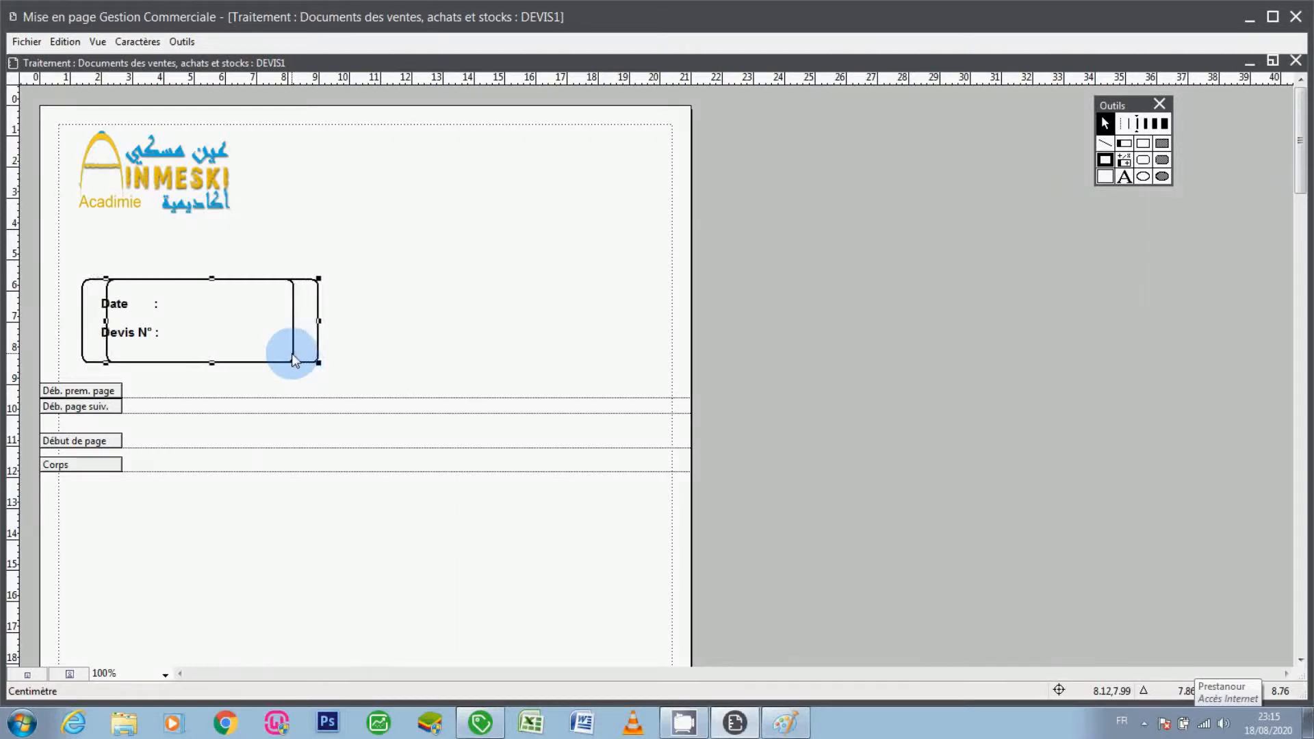
key(Right)
key(Right)
key(Right)
key(Right)
key(Right)
key(Right)
key(Right)
key(Right)
key(Right)
key(Right)
key(Right)
key(Right)
key(Right)
key(Right)
key(Right)
key(Right)
key(Right)
key(Right)
key(Right)
key(Right)
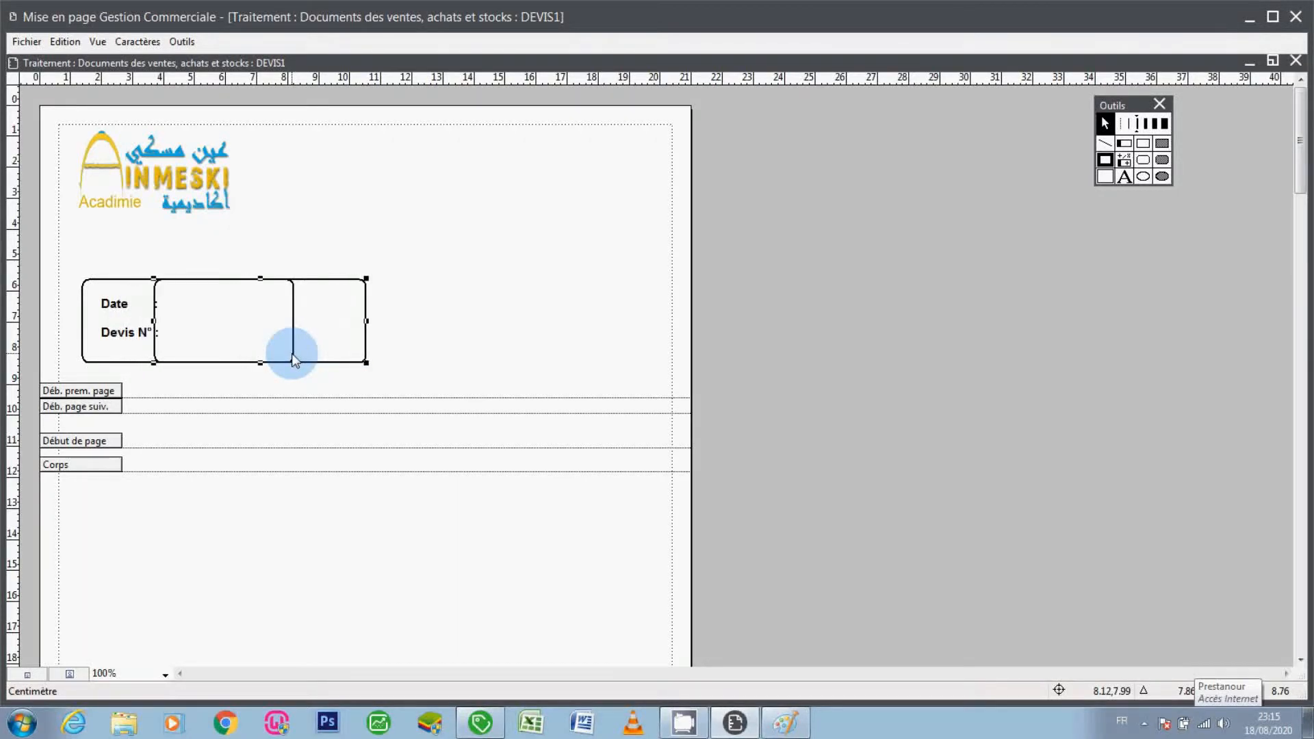
key(Right)
key(Right)
key(Right)
key(Right)
key(Right)
key(Right)
key(Right)
key(Right)
key(Right)
key(Right)
key(Right)
key(Right)
key(Right)
key(Right)
key(Right)
key(Right)
key(Right)
key(Right)
key(Right)
key(Right)
key(Right)
key(Right)
key(Right)
key(Right)
key(Right)
key(Right)
key(Right)
key(Right)
key(Right)
key(Right)
key(Right)
key(Right)
key(Right)
key(Right)
key(Right)
key(Right)
key(Right)
key(Right)
key(Right)
key(Right)
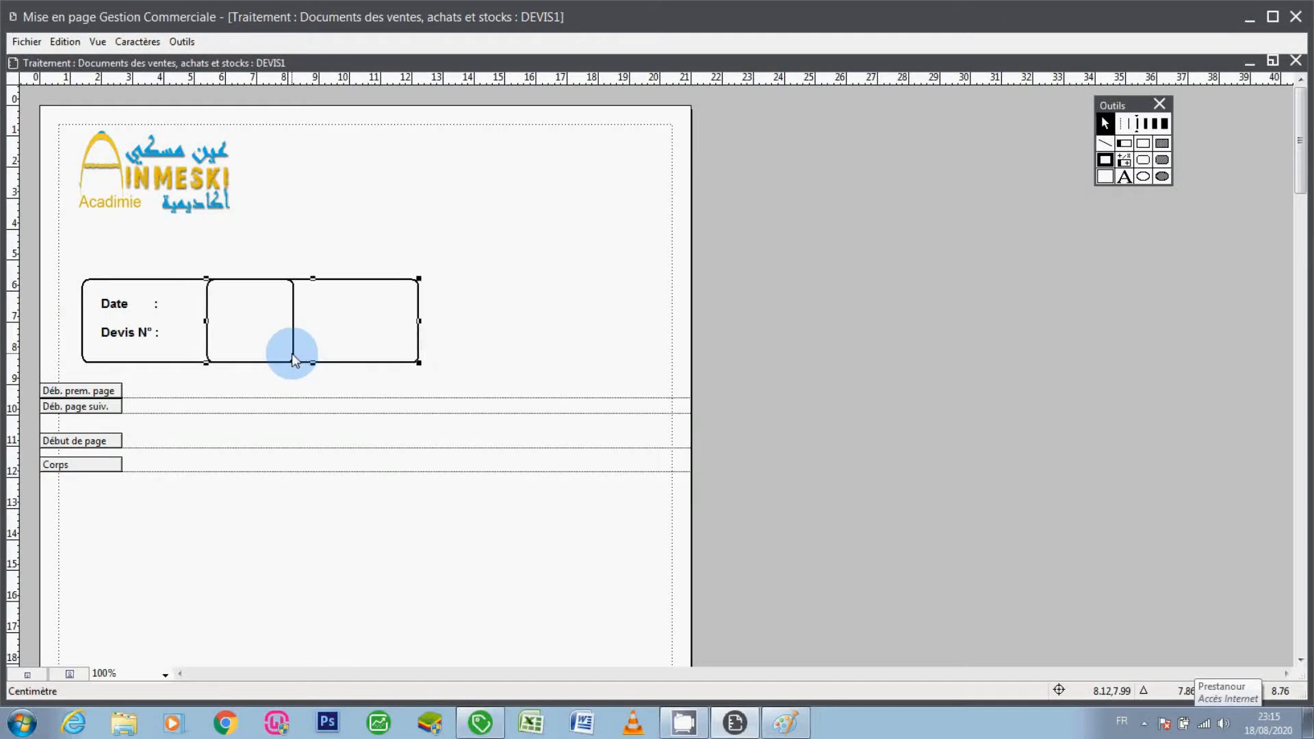
key(Right)
key(Right)
key(Right)
key(Right)
key(Right)
key(Right)
key(Right)
key(Right)
key(Right)
key(Right)
key(Right)
key(Right)
key(Right)
key(Right)
key(Right)
key(Right)
key(Right)
key(Right)
key(Right)
key(Right)
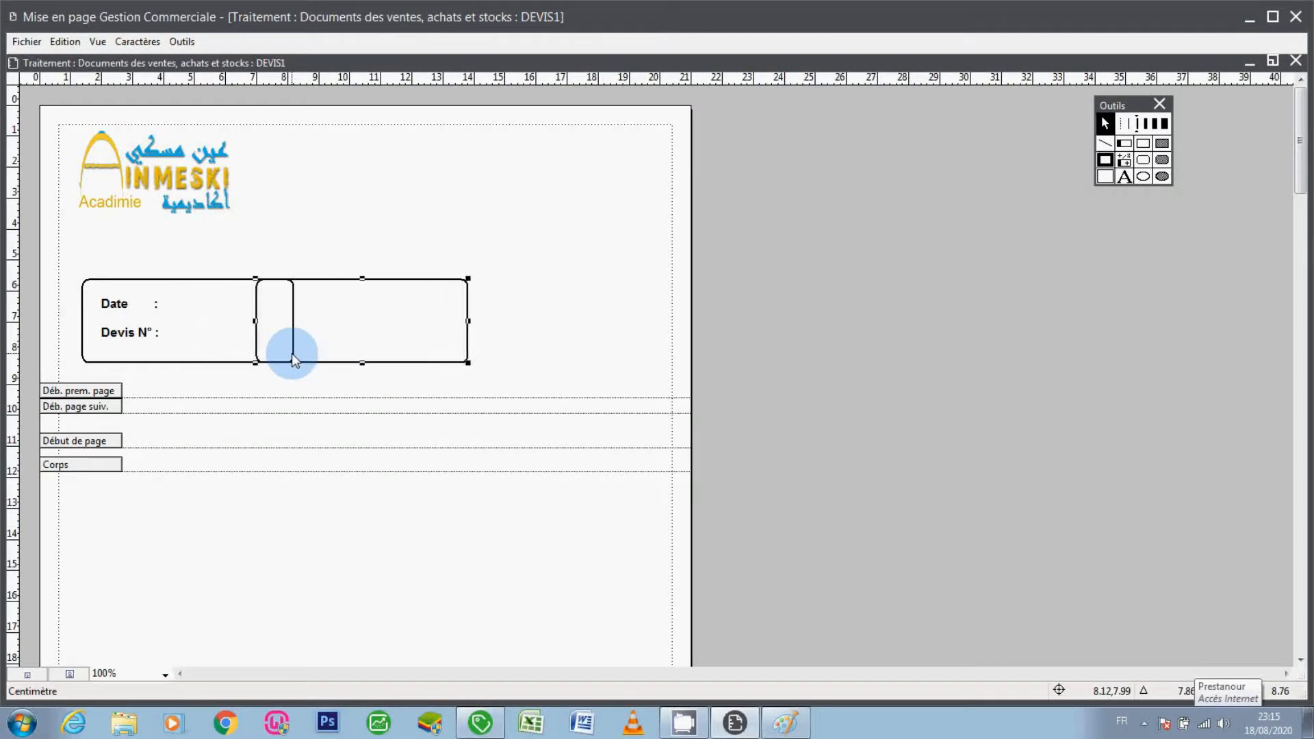
key(Right)
key(Right)
key(Right)
key(Right)
key(Right)
key(Right)
key(Right)
key(Right)
key(Right)
key(Right)
key(Right)
key(Right)
key(Right)
key(Right)
key(Right)
key(Right)
key(Right)
key(Right)
key(Right)
key(Right)
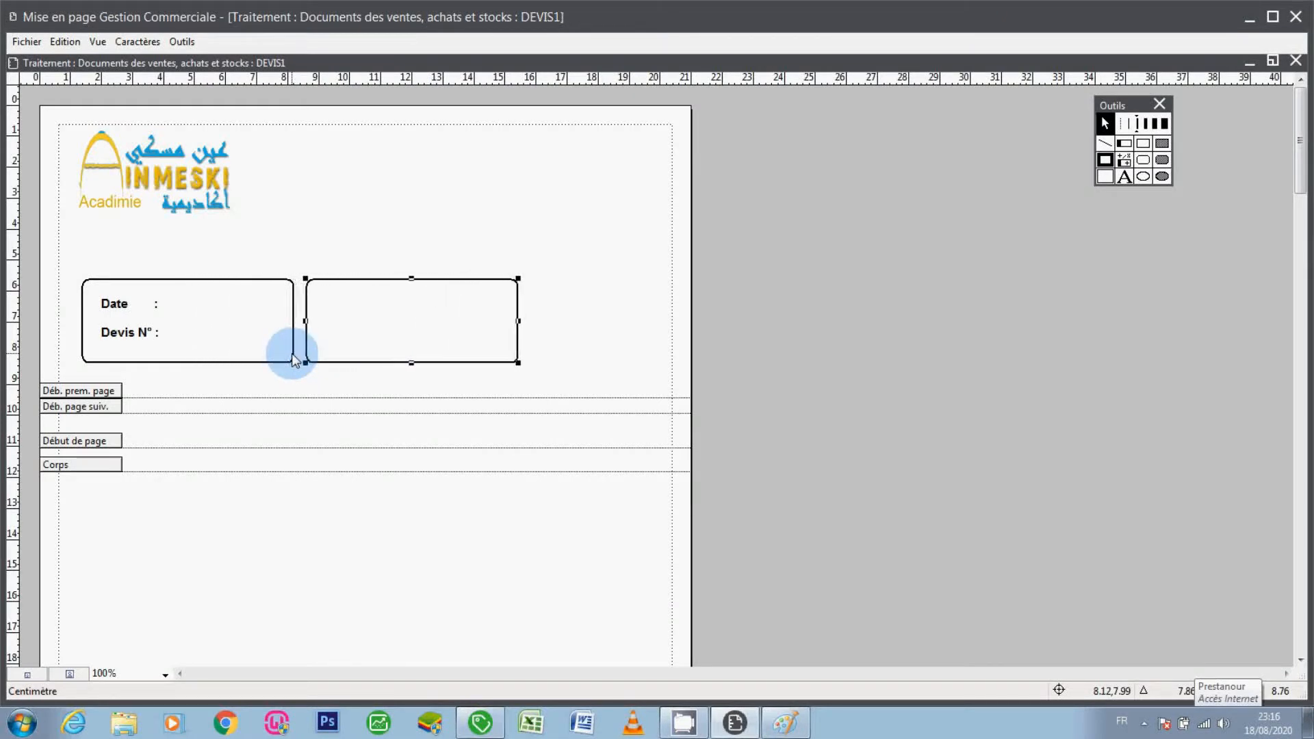
key(Right)
key(Right)
key(Right)
key(Right)
key(Right)
key(Right)
key(Right)
key(Right)
key(Right)
key(Right)
key(Right)
key(Right)
key(Right)
key(Right)
key(Right)
key(Right)
key(Right)
key(Right)
key(Right)
key(Right)
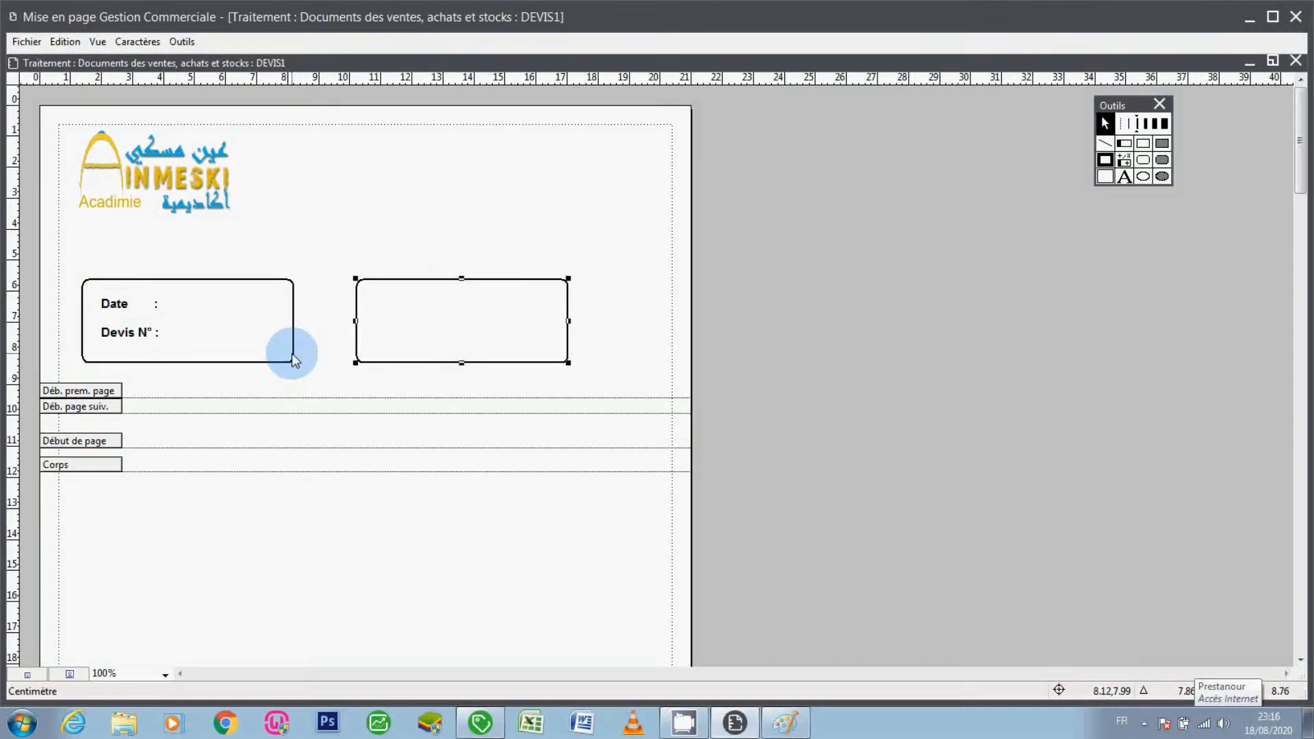
Move the copied empty rounded frame about 2.5 cm further right at the same height, keeping it just inside the page's right margin
key(Right)
key(Right)
key(Right)
key(Right)
key(Right)
key(Right)
key(Right)
key(Right)
key(Right)
key(Right)
key(Right)
key(Right)
key(Right)
key(Right)
key(Right)
key(Right)
key(Right)
key(Right)
key(Right)
key(Right)
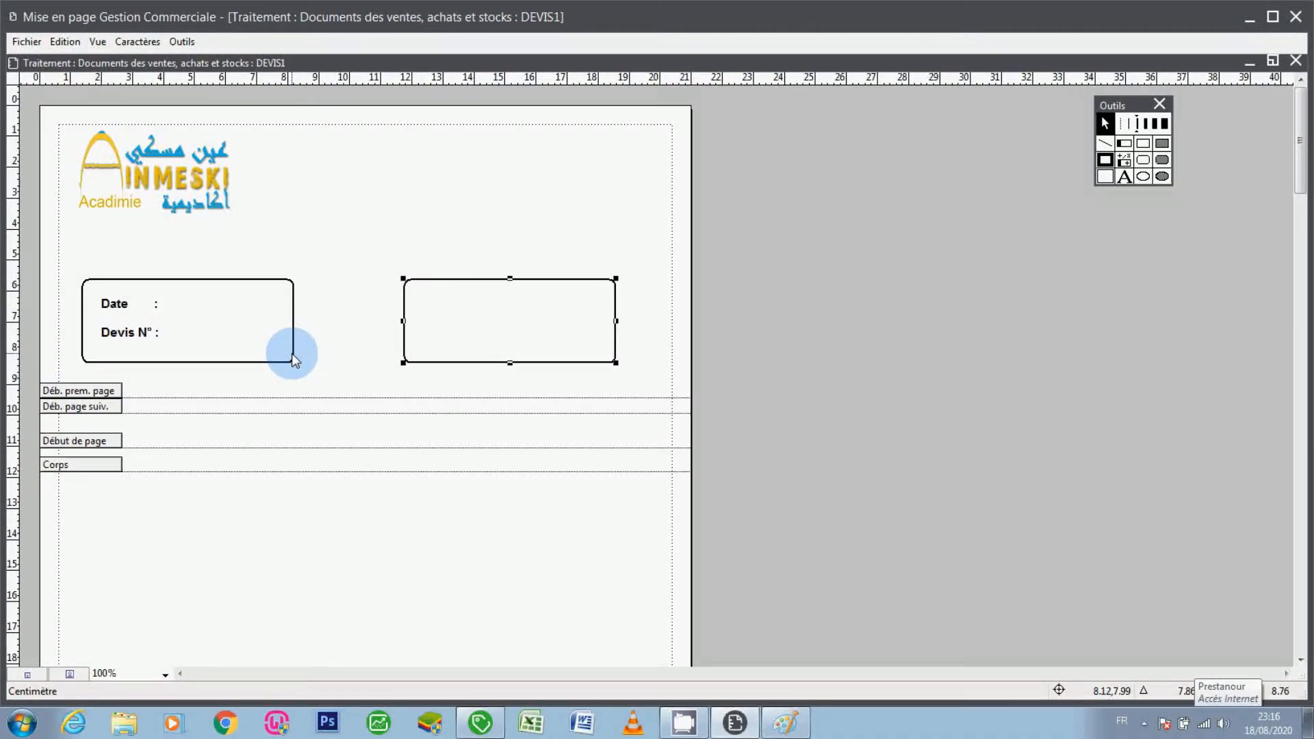
key(Right)
key(Right)
key(Right)
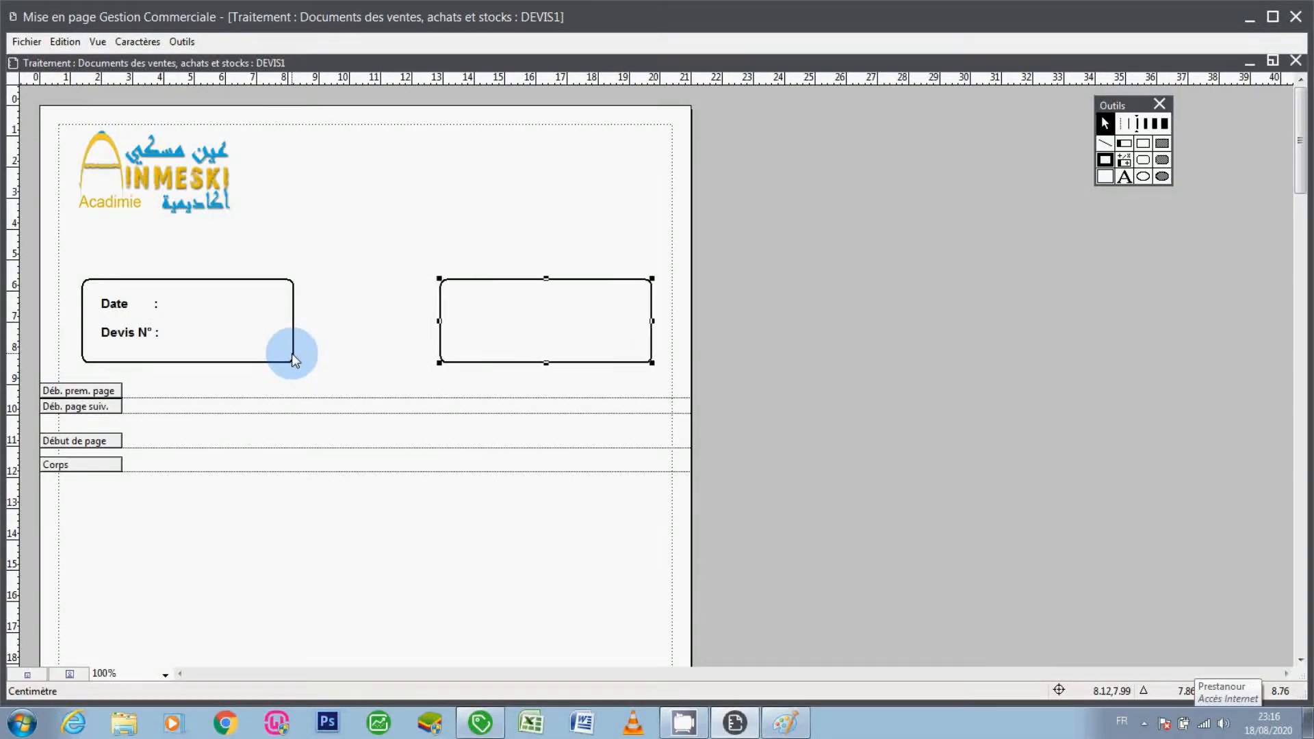
key(Left)
key(Left)
key(Left)
key(Left)
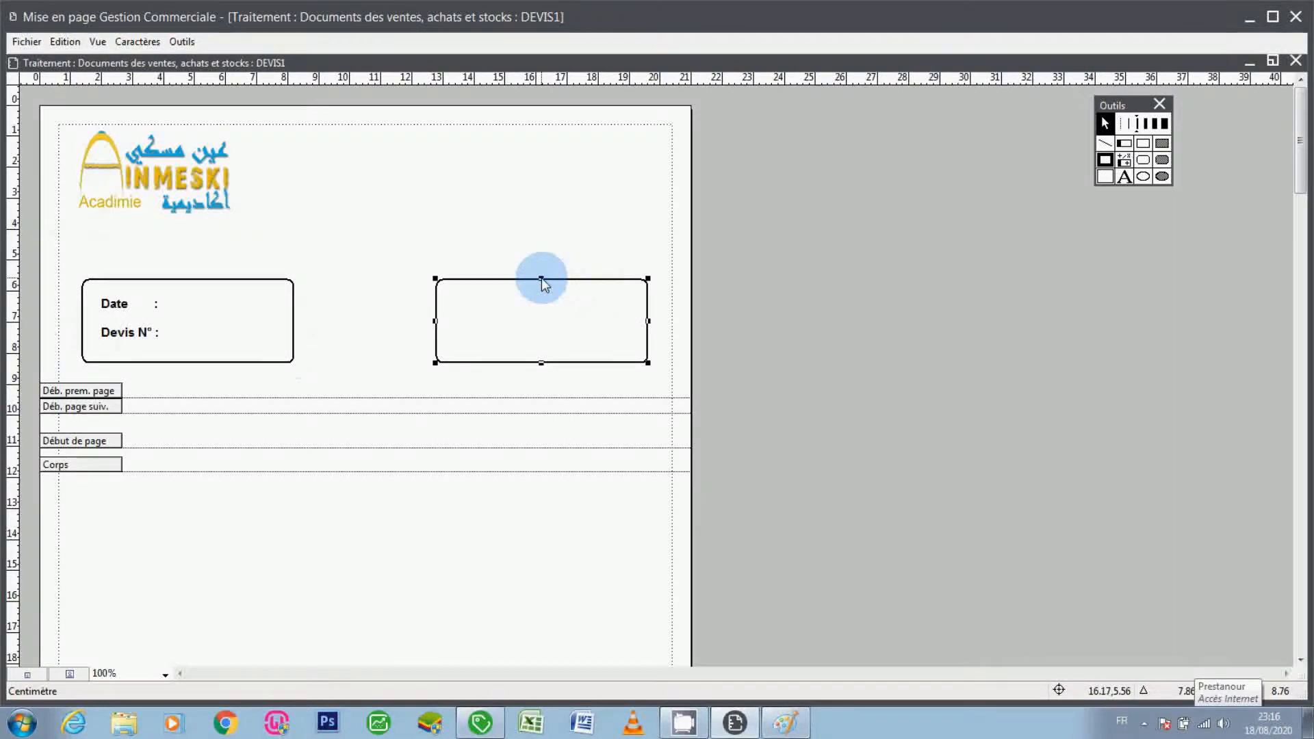
Enlarge the empty right-hand frame by raising its upper edge about 0.3 cm and lowering its lower edge about 0.5 cm
drag(540, 278, 542, 268)
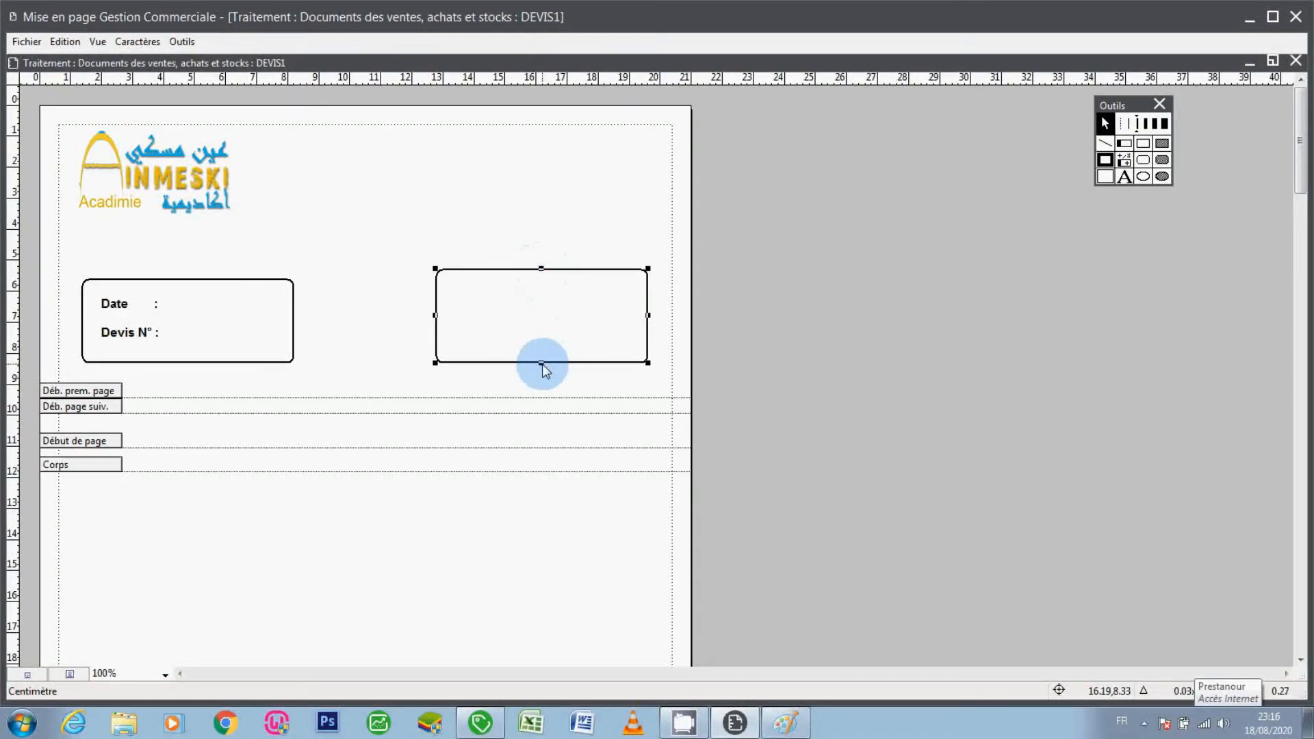
drag(542, 364, 543, 381)
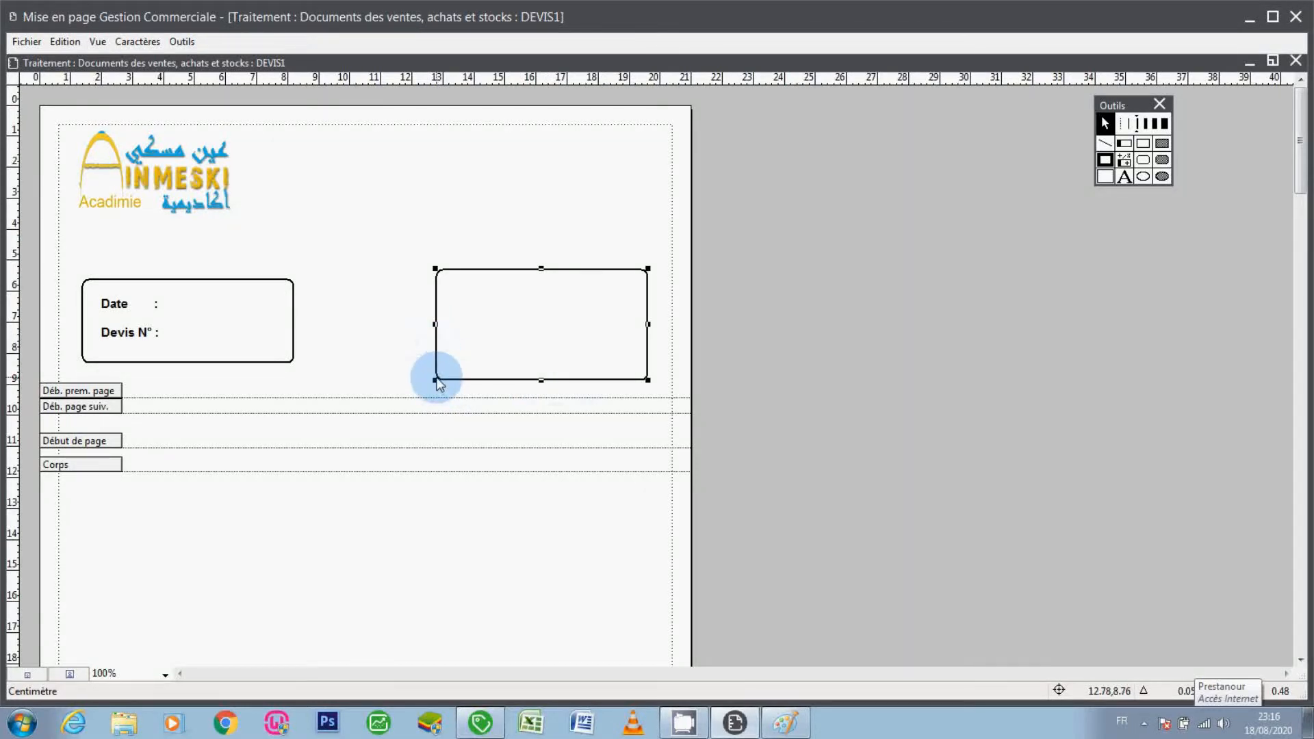
click(507, 219)
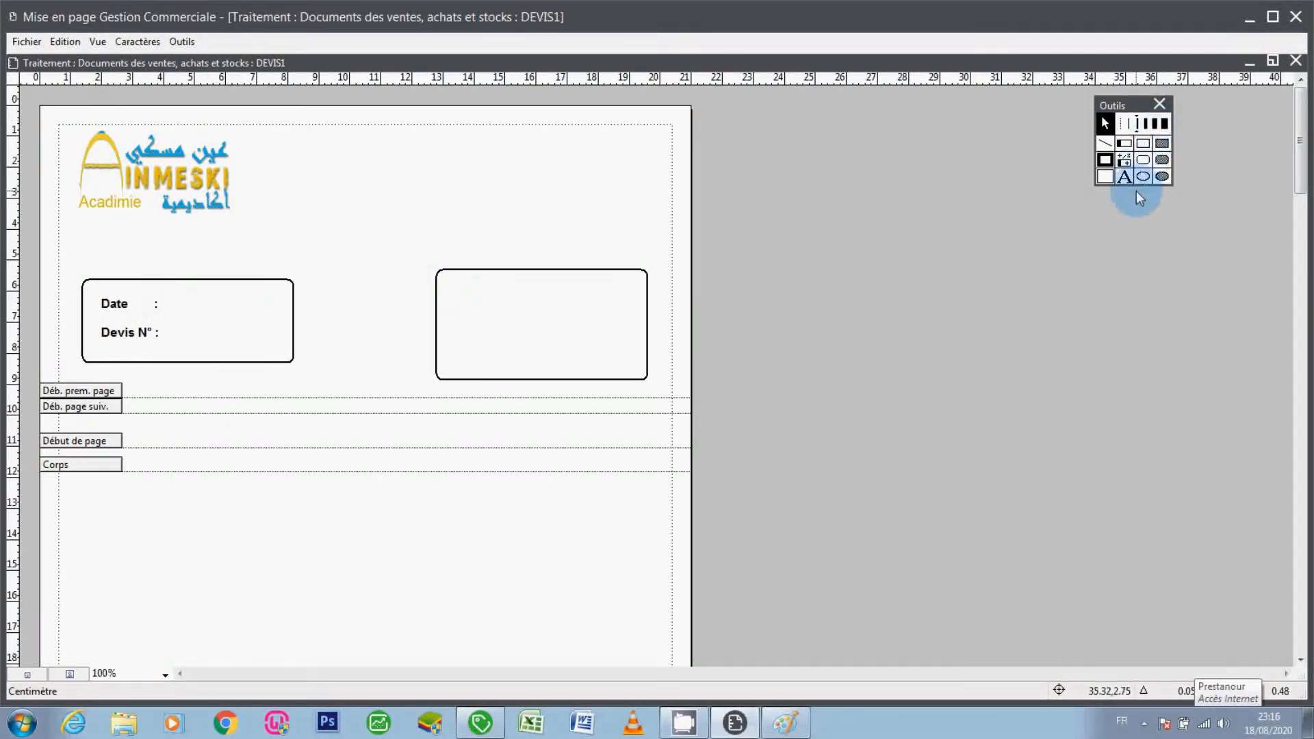
Draw a variable field about 4 cm wide inside the left frame, directly after the "Date :" label
click(1130, 155)
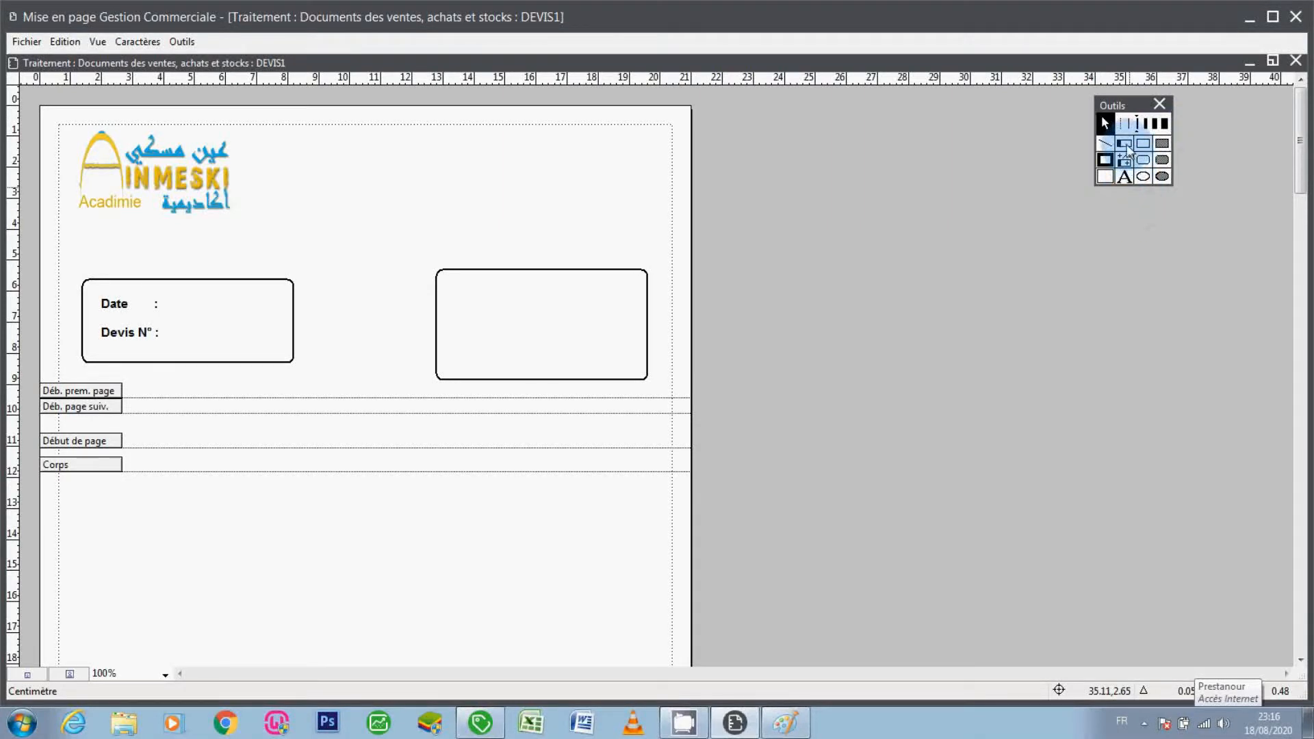
click(1123, 145)
click(1125, 150)
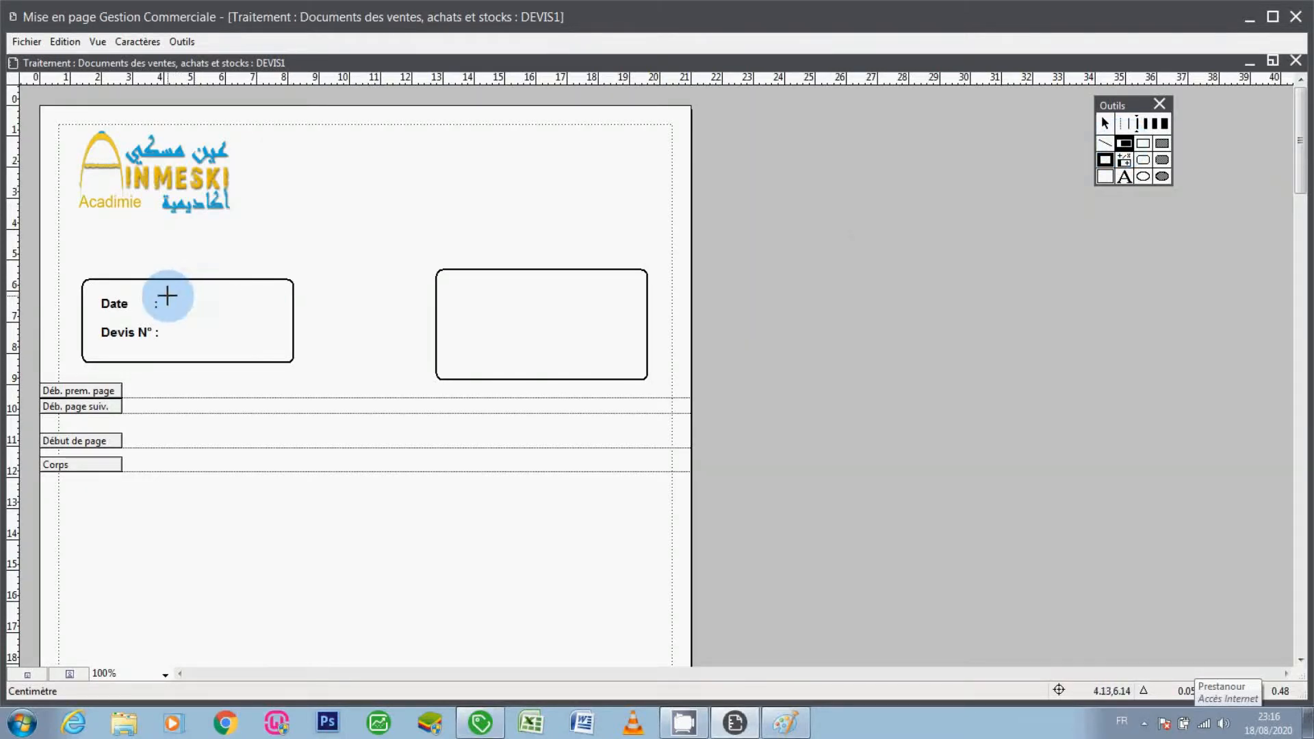
drag(166, 297, 290, 317)
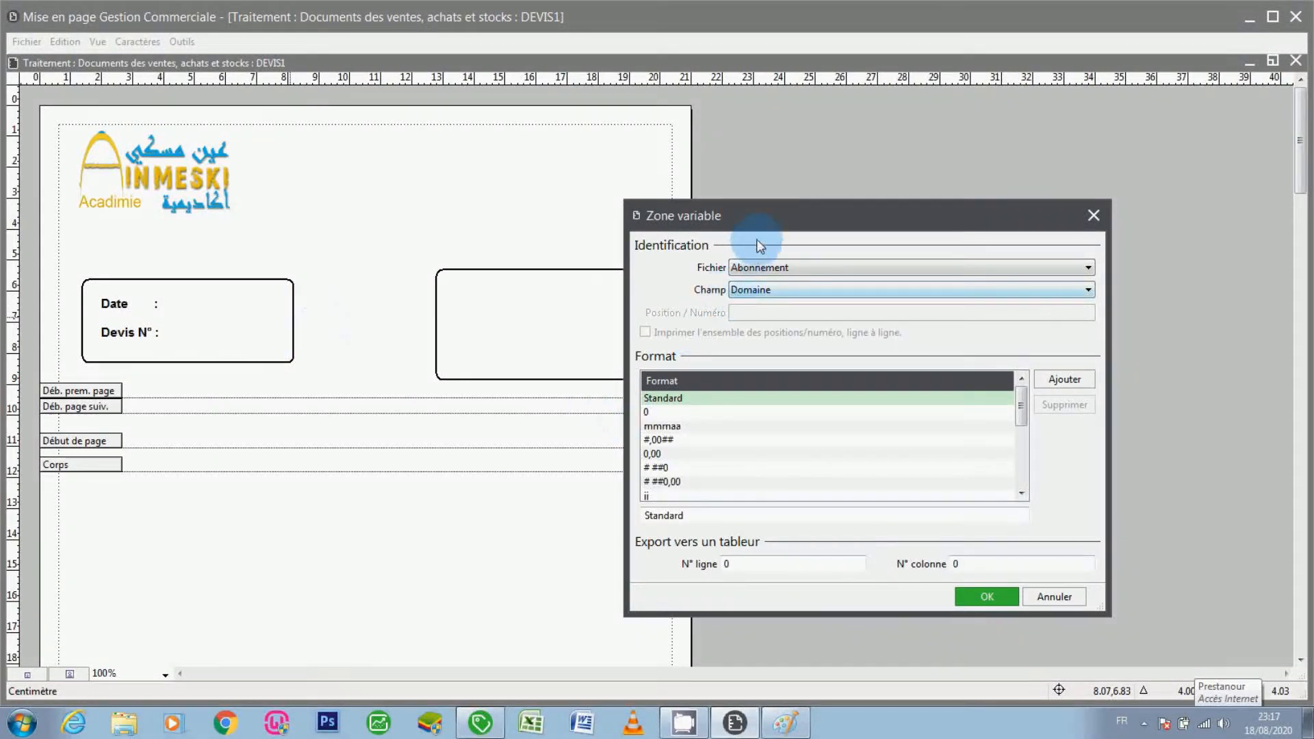
Link the new field to Date document from the Document vente entête file in Standard format, and nudge it very slightly left
click(761, 262)
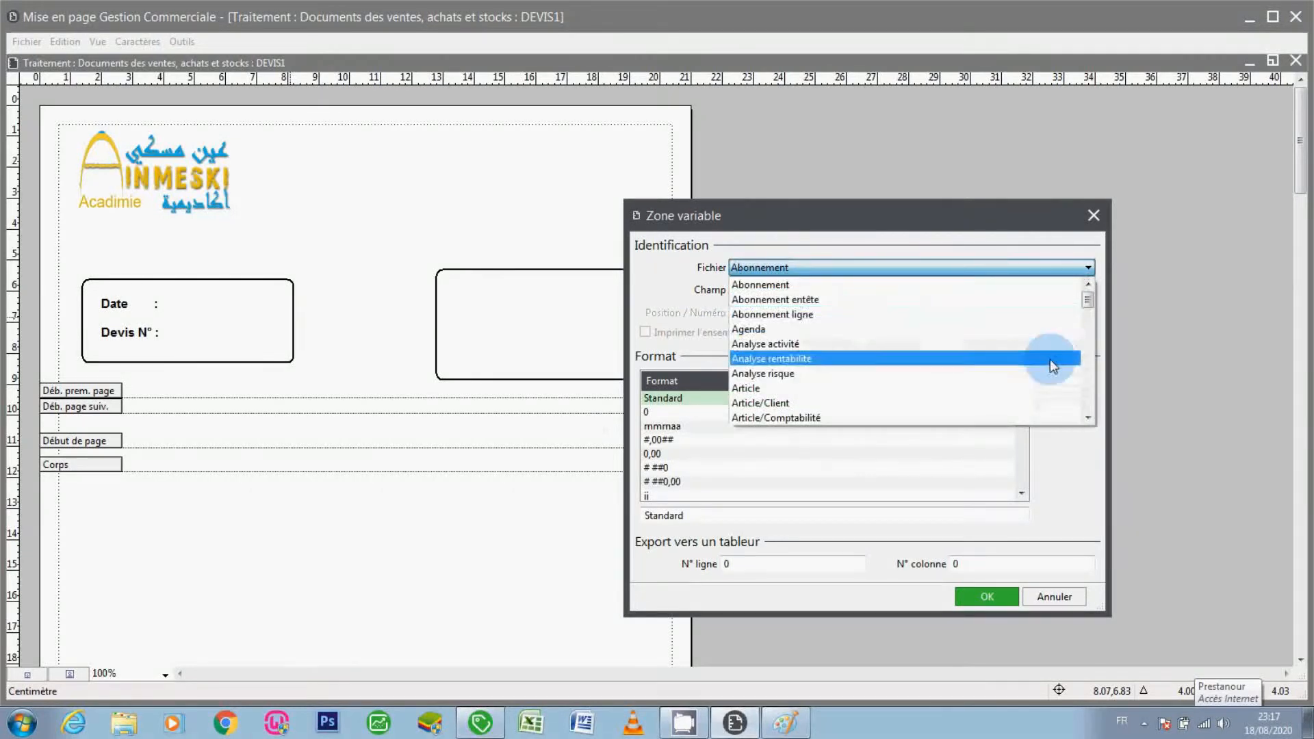
click(1087, 416)
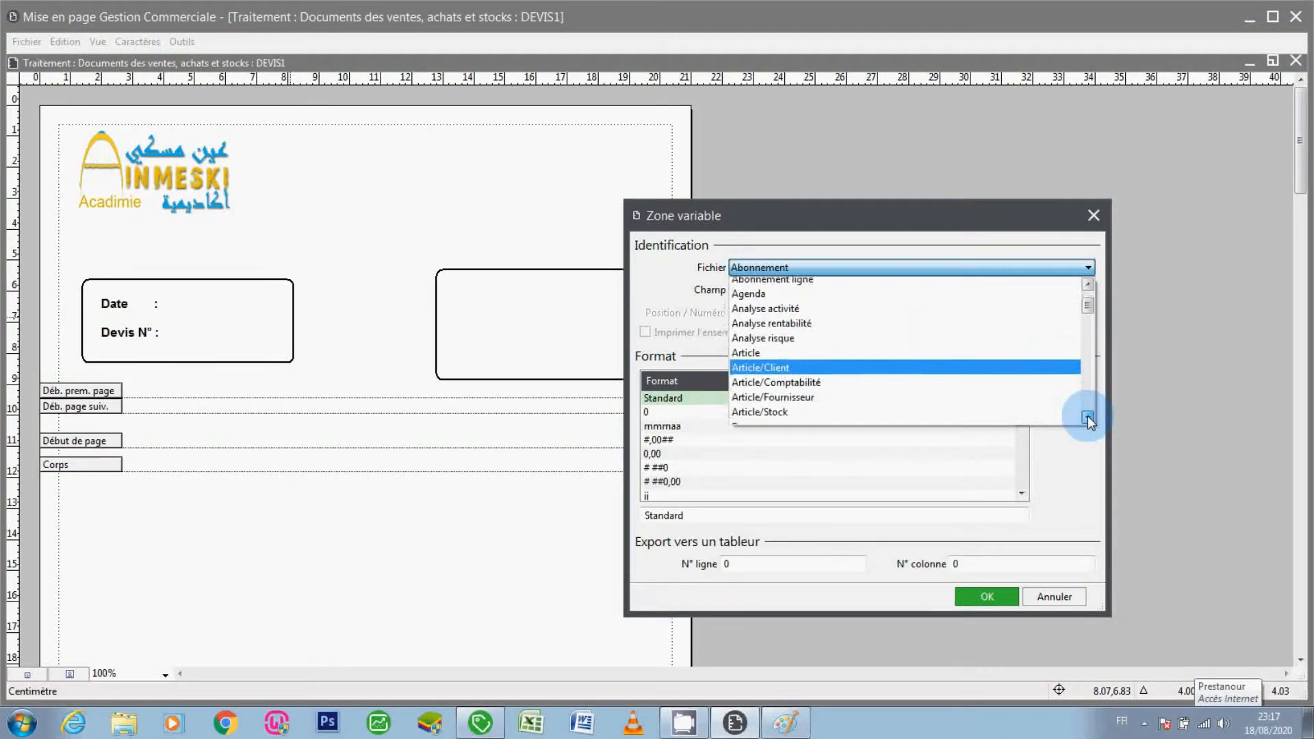
drag(1086, 416, 1086, 416)
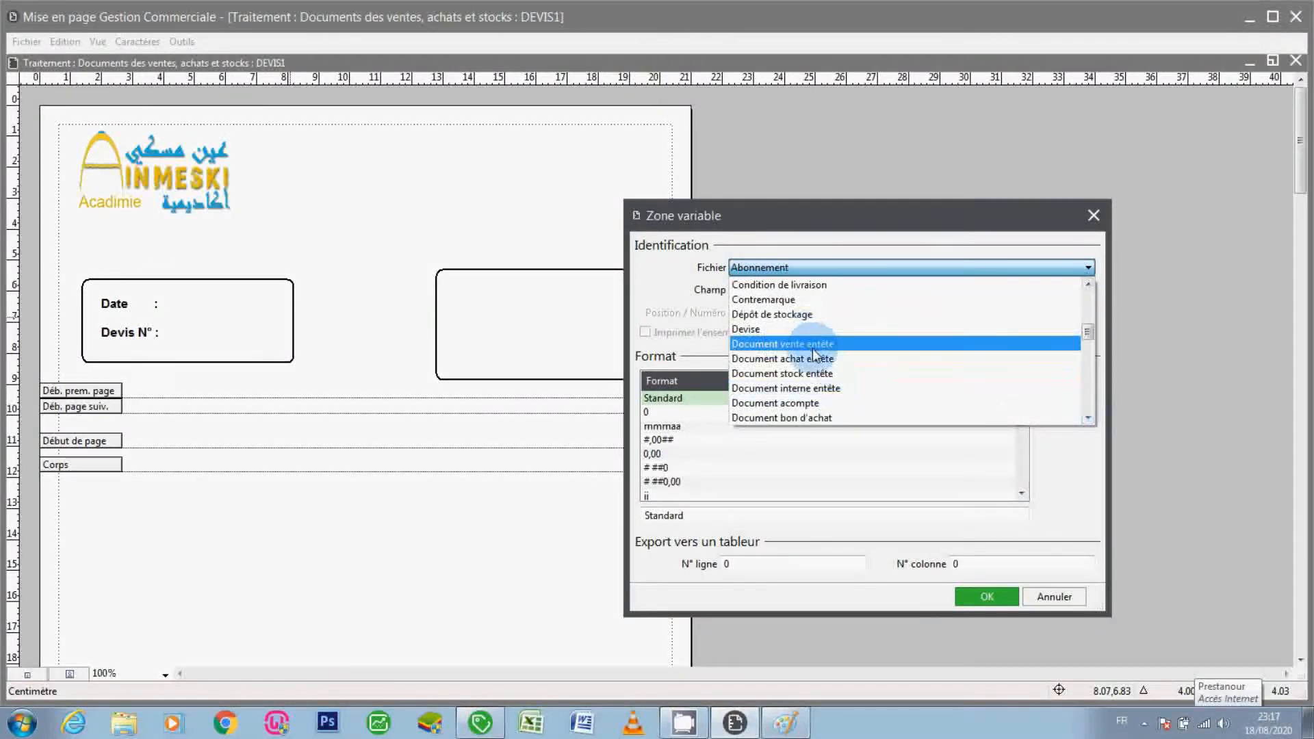
click(813, 347)
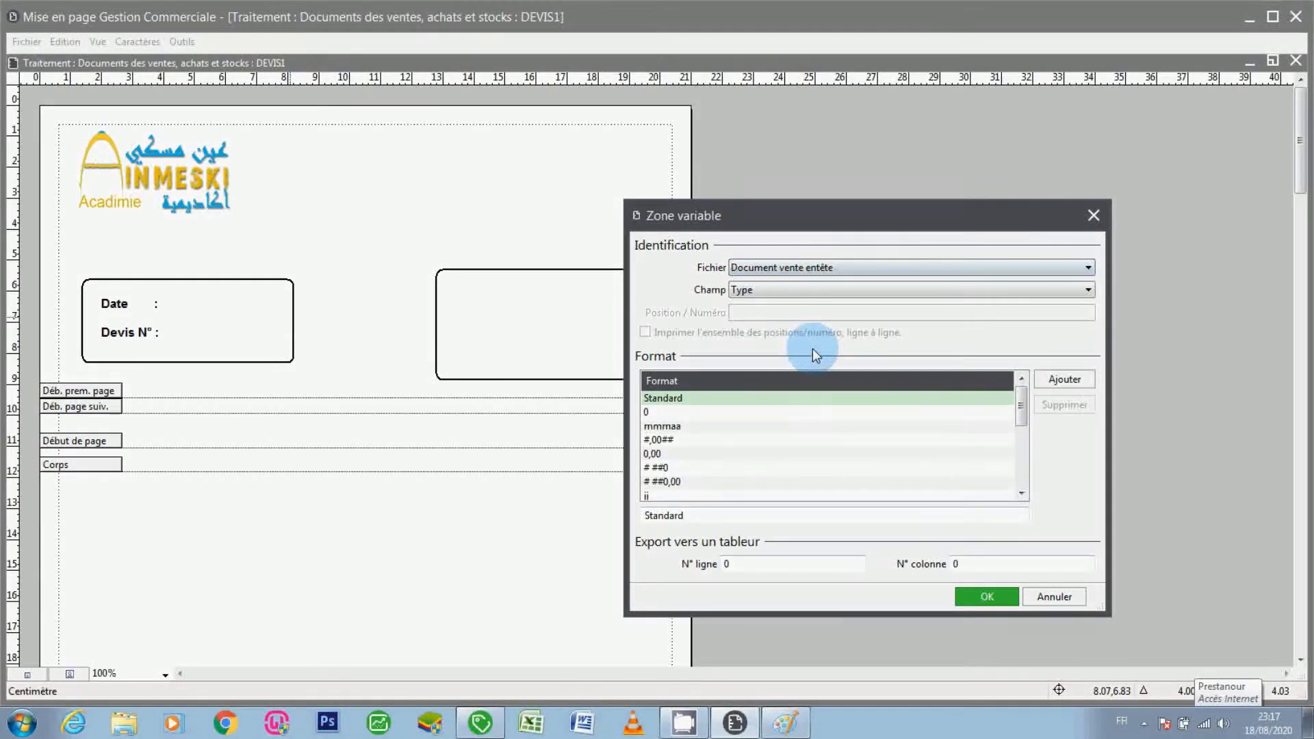
click(770, 289)
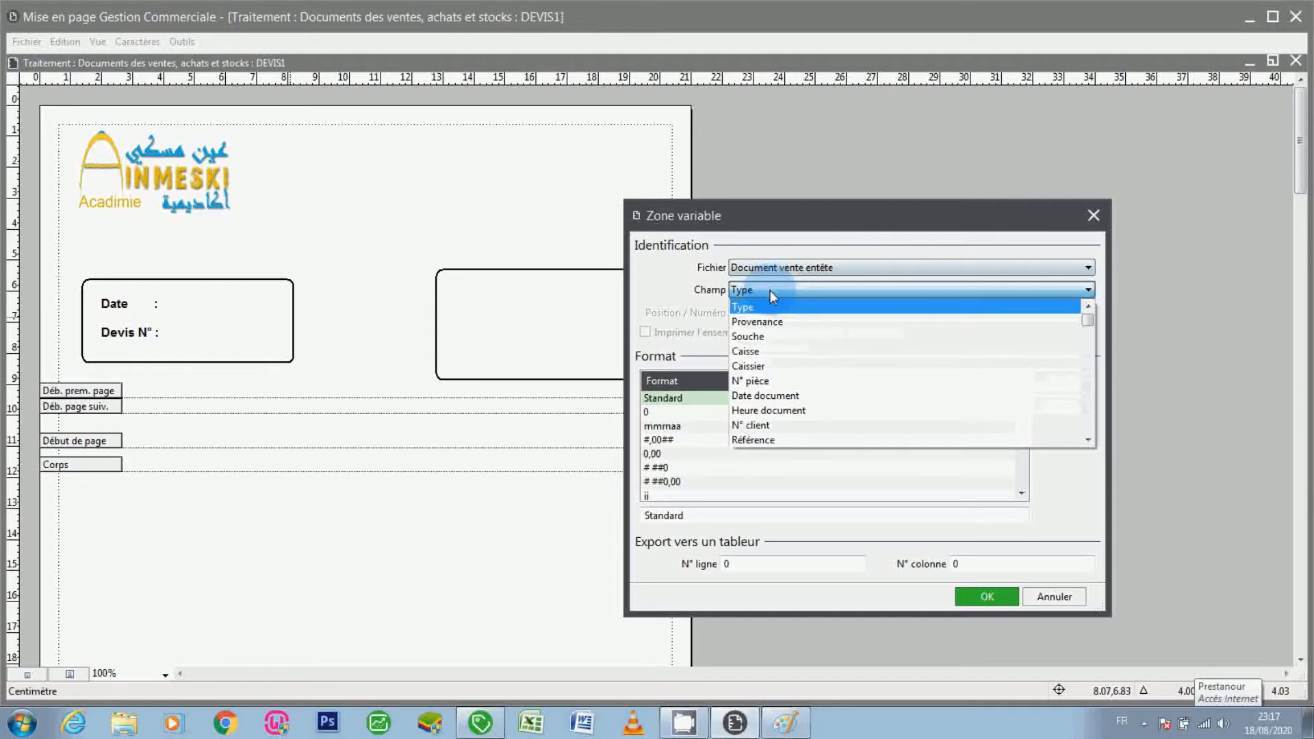
click(791, 397)
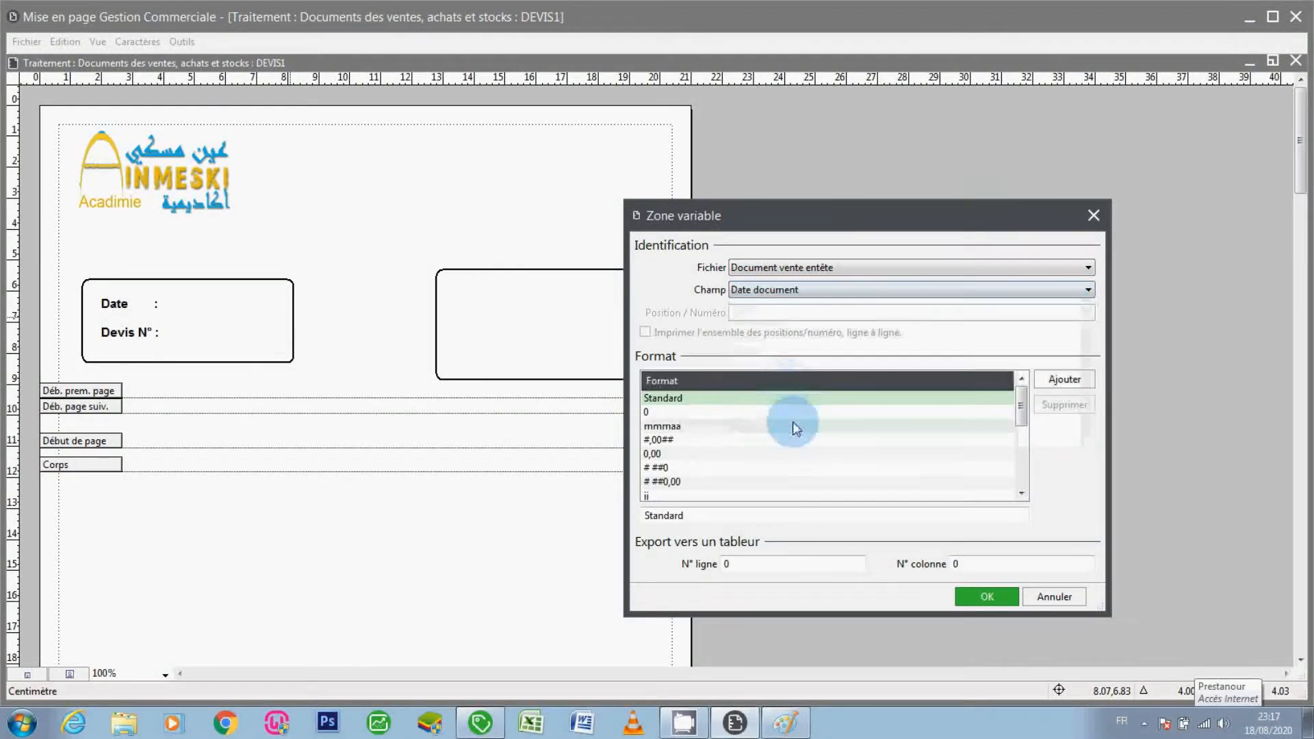
click(684, 385)
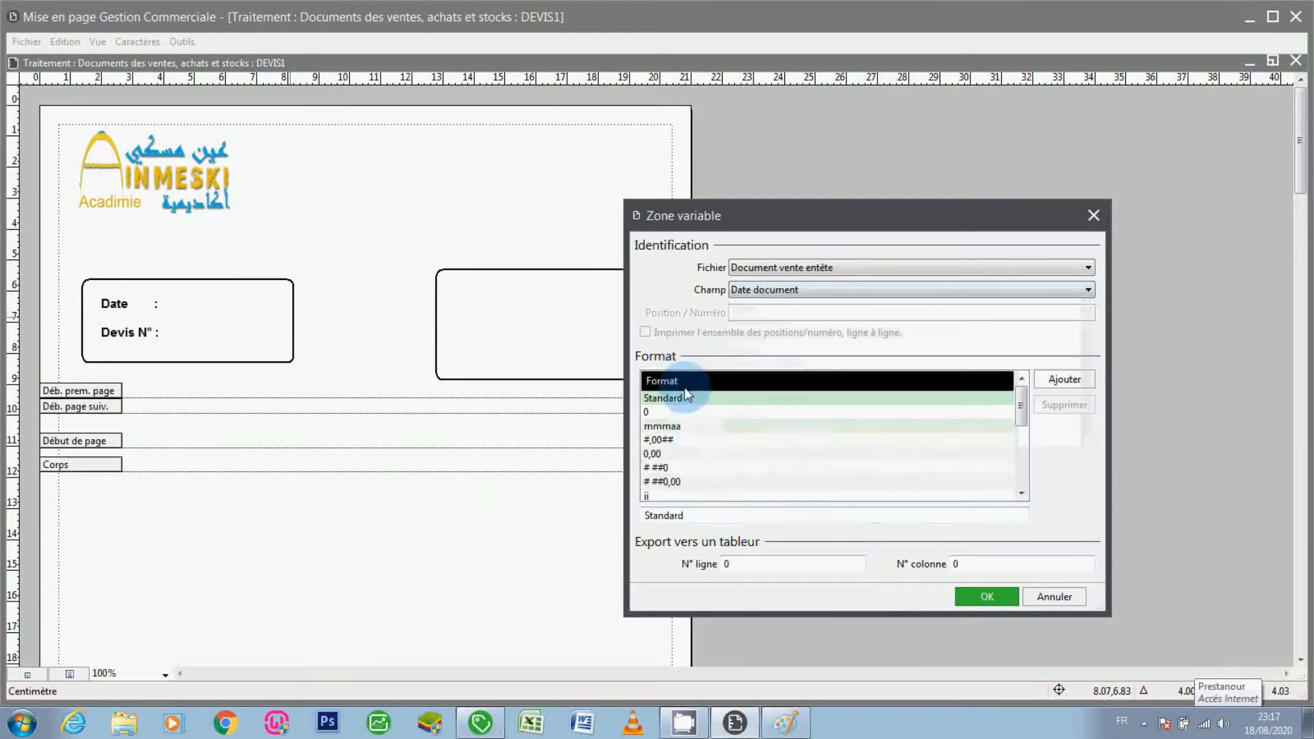
click(969, 596)
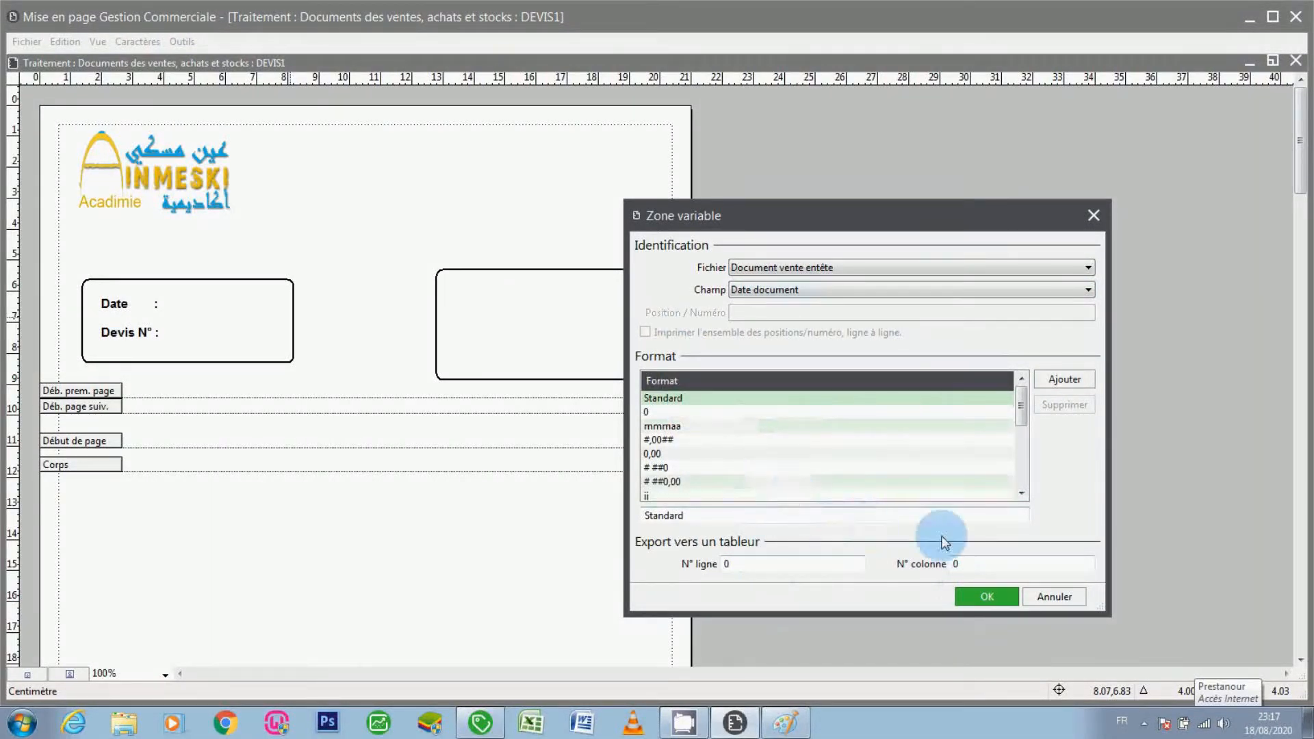
click(990, 598)
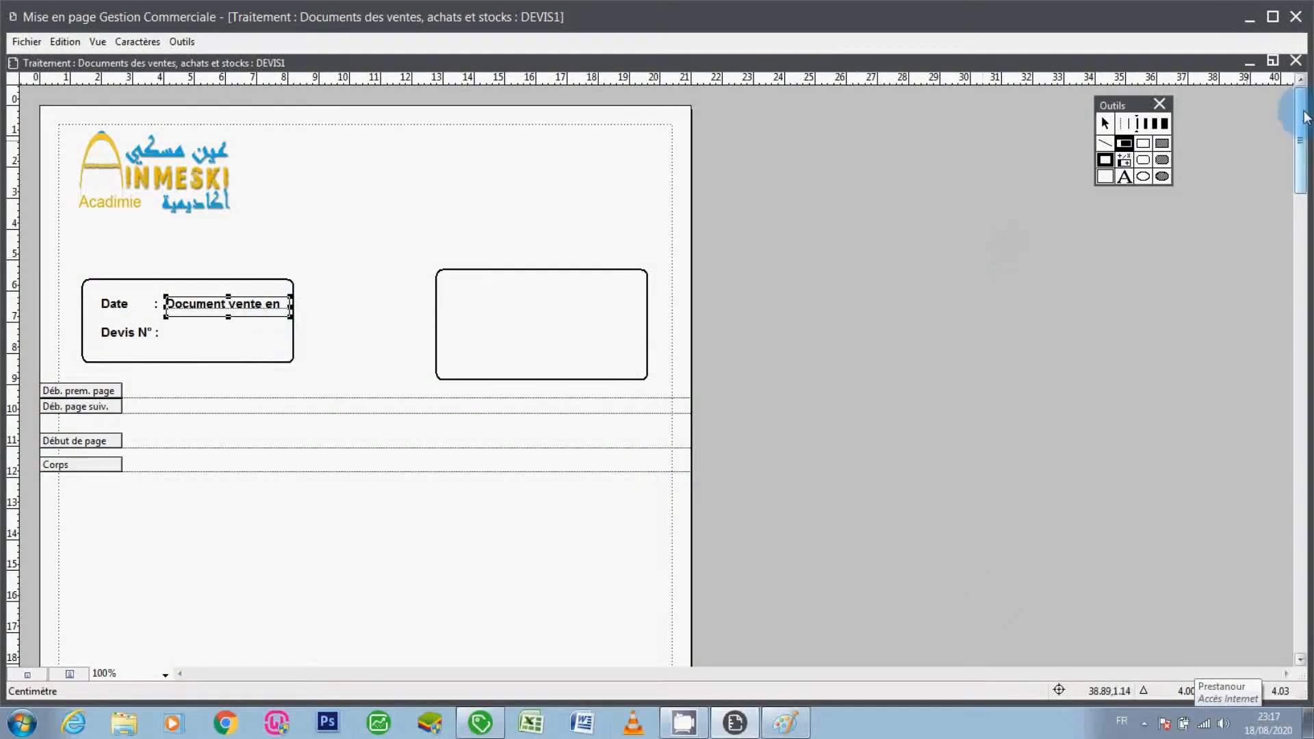
click(1103, 123)
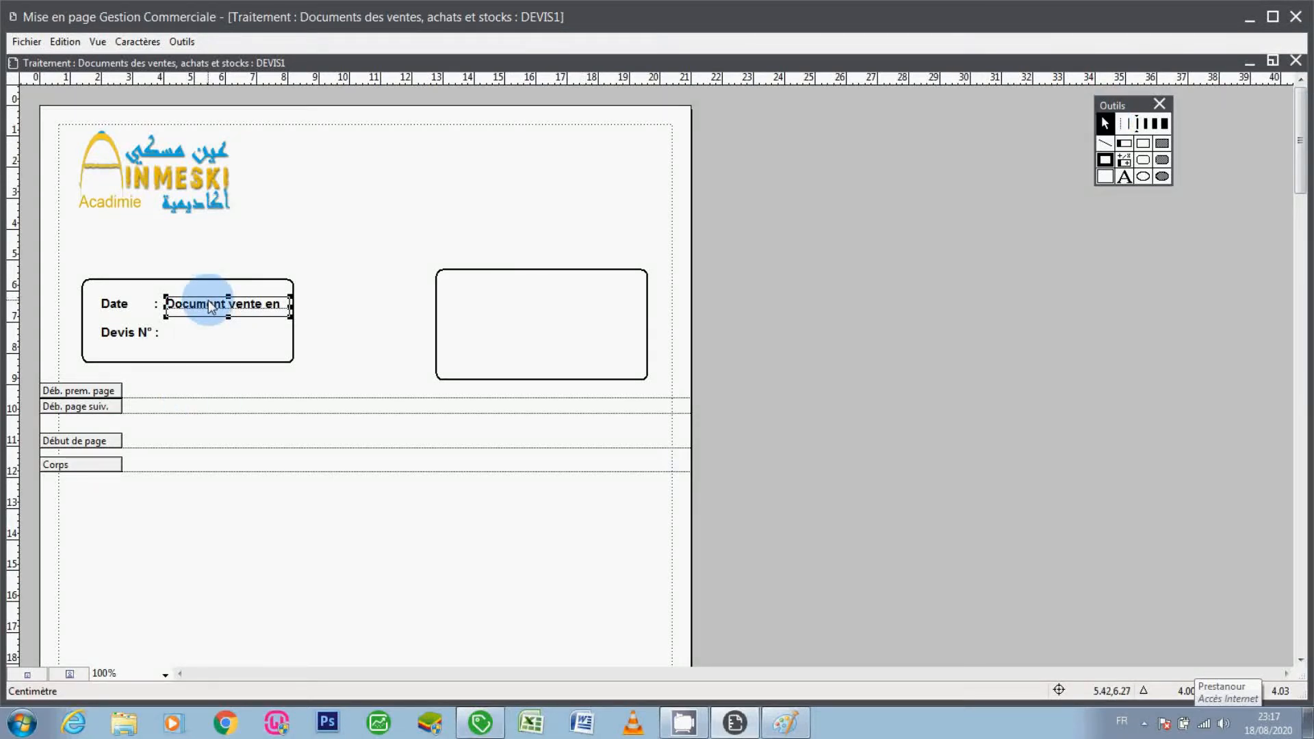
drag(210, 306, 208, 304)
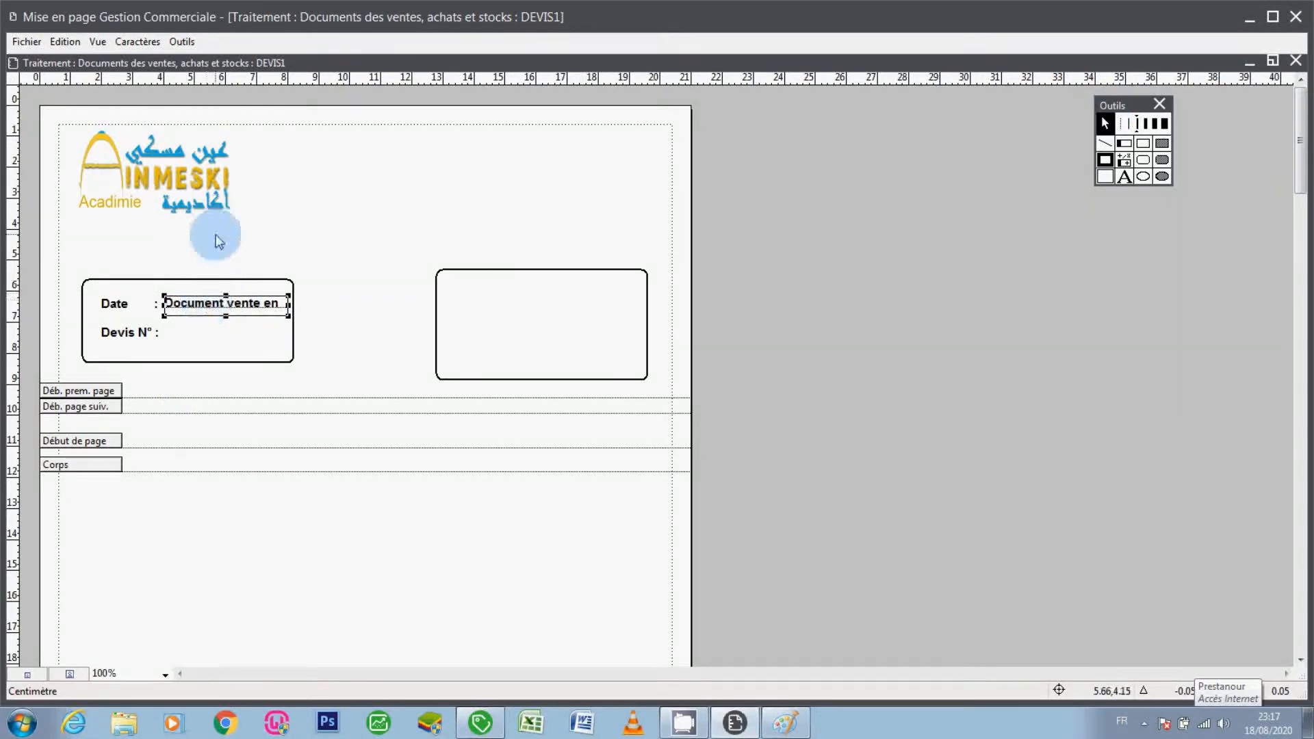
Try right alignment on the date field's text, and set it back to left-aligned
click(125, 48)
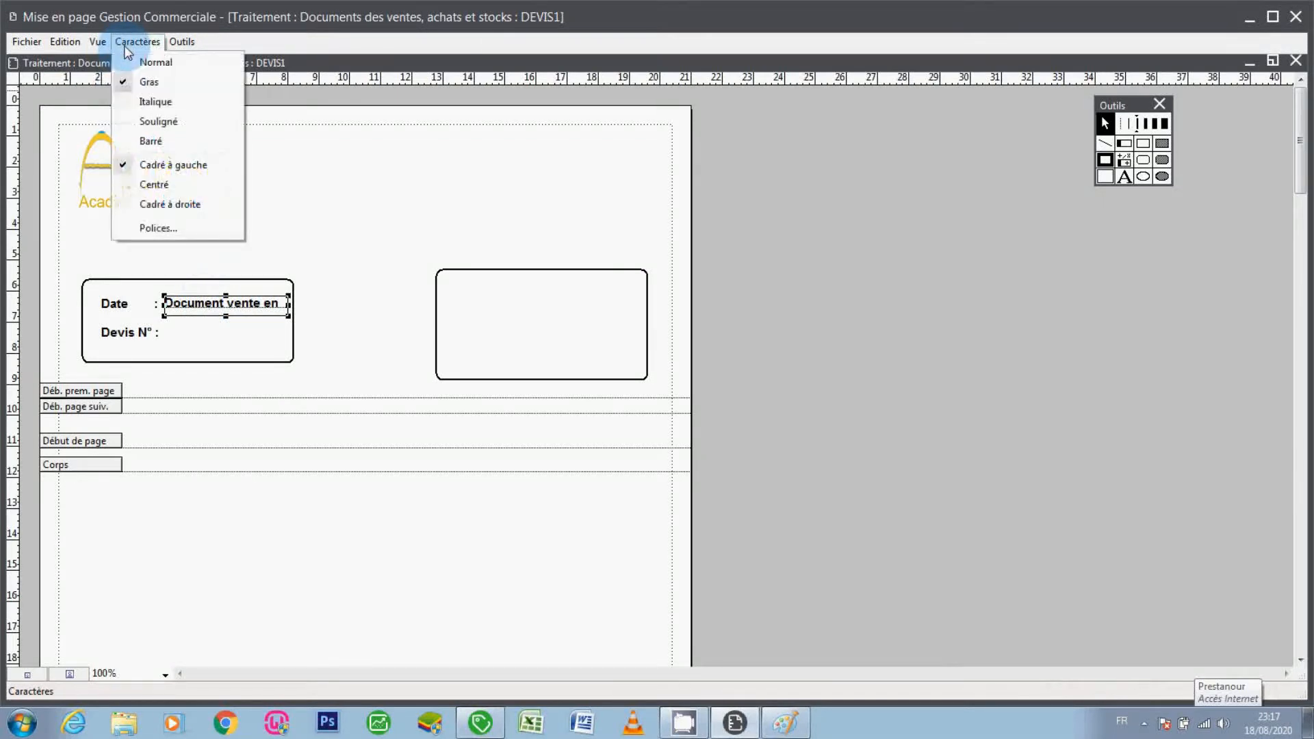
click(170, 205)
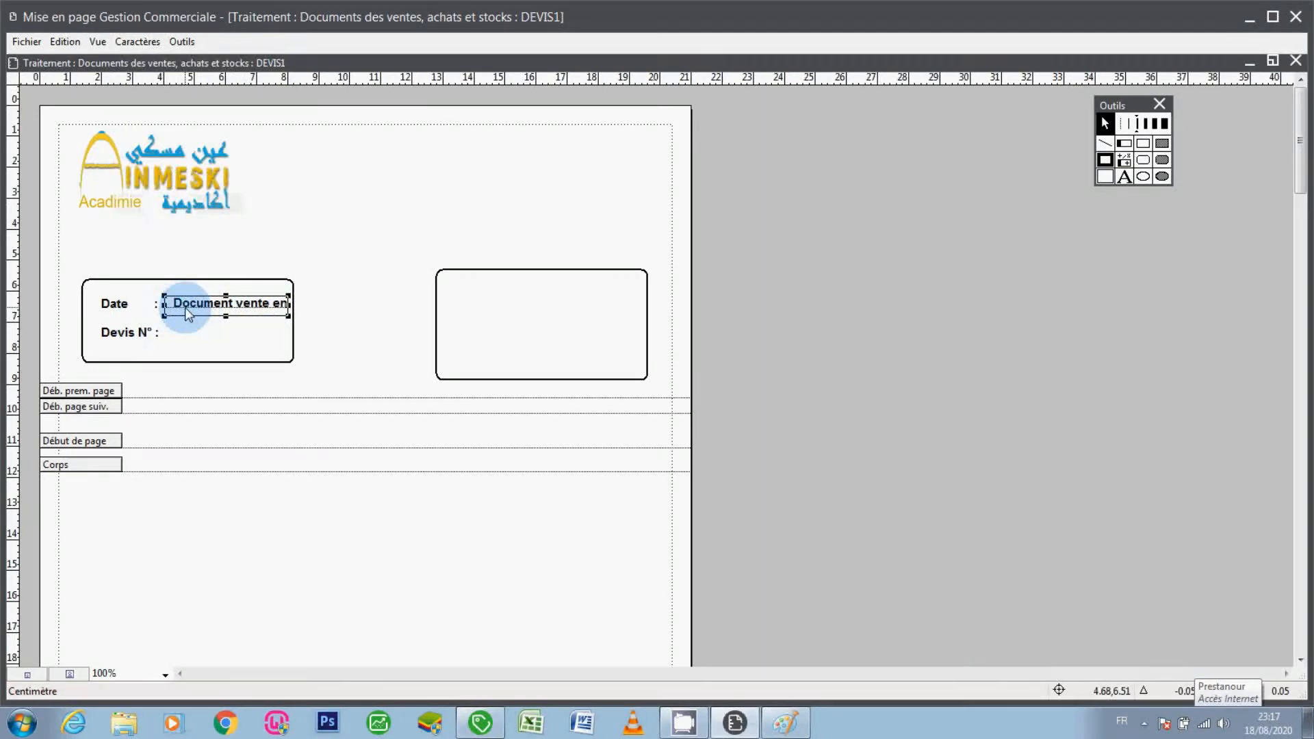
click(140, 41)
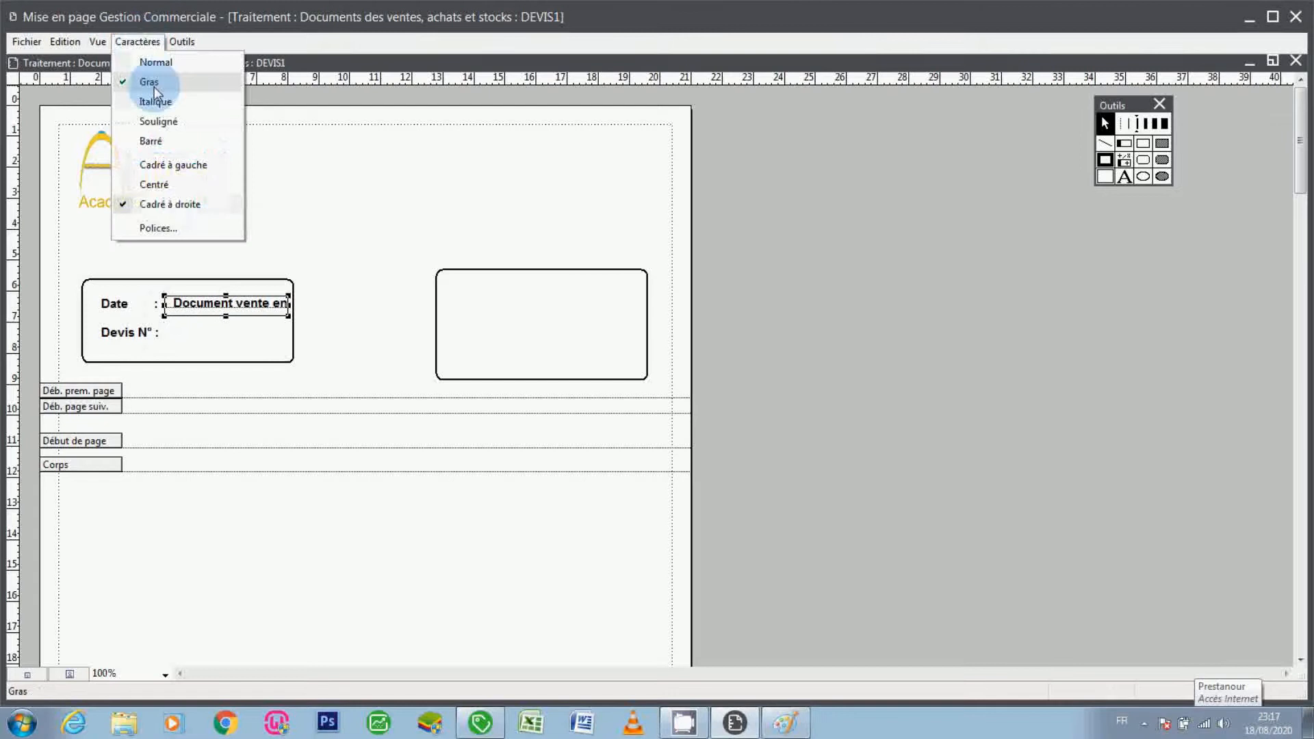
click(166, 164)
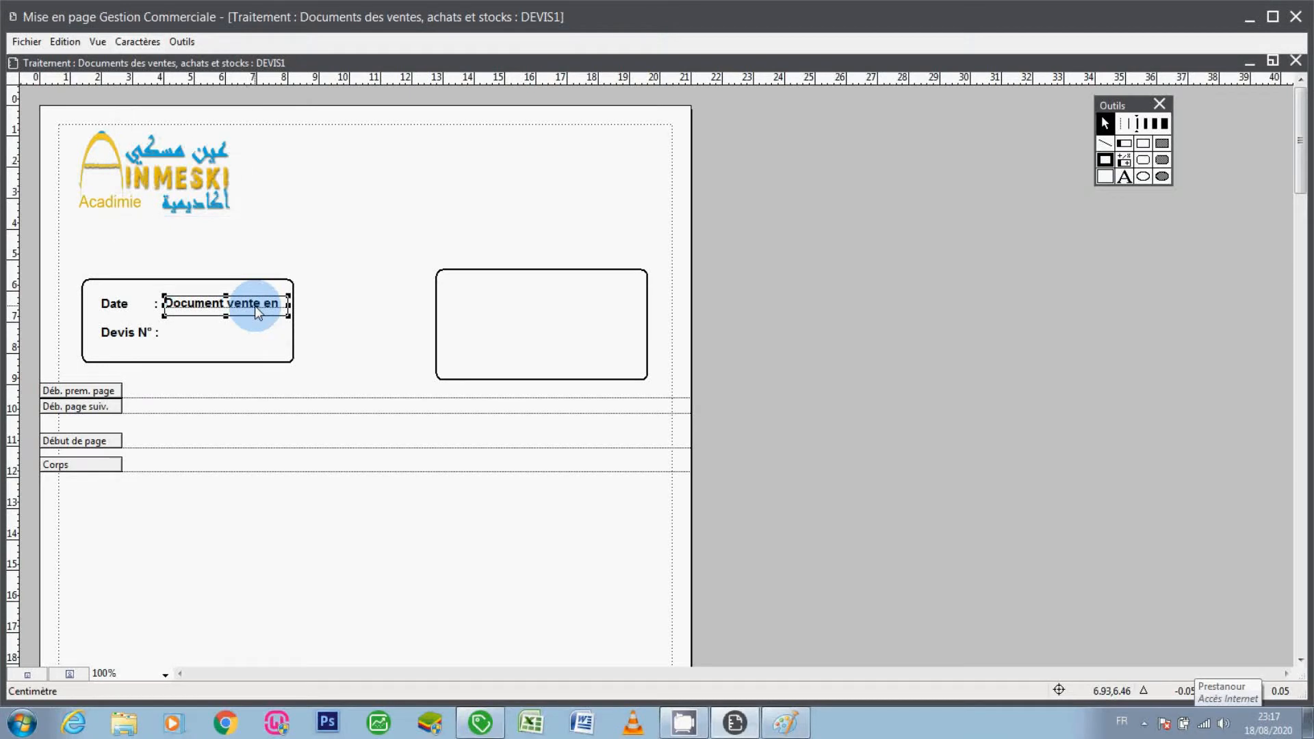
Duplicate the date field and place the copy directly beneath the original, beside the "Devis N° :" label
key(Down)
key(Down)
key(Down)
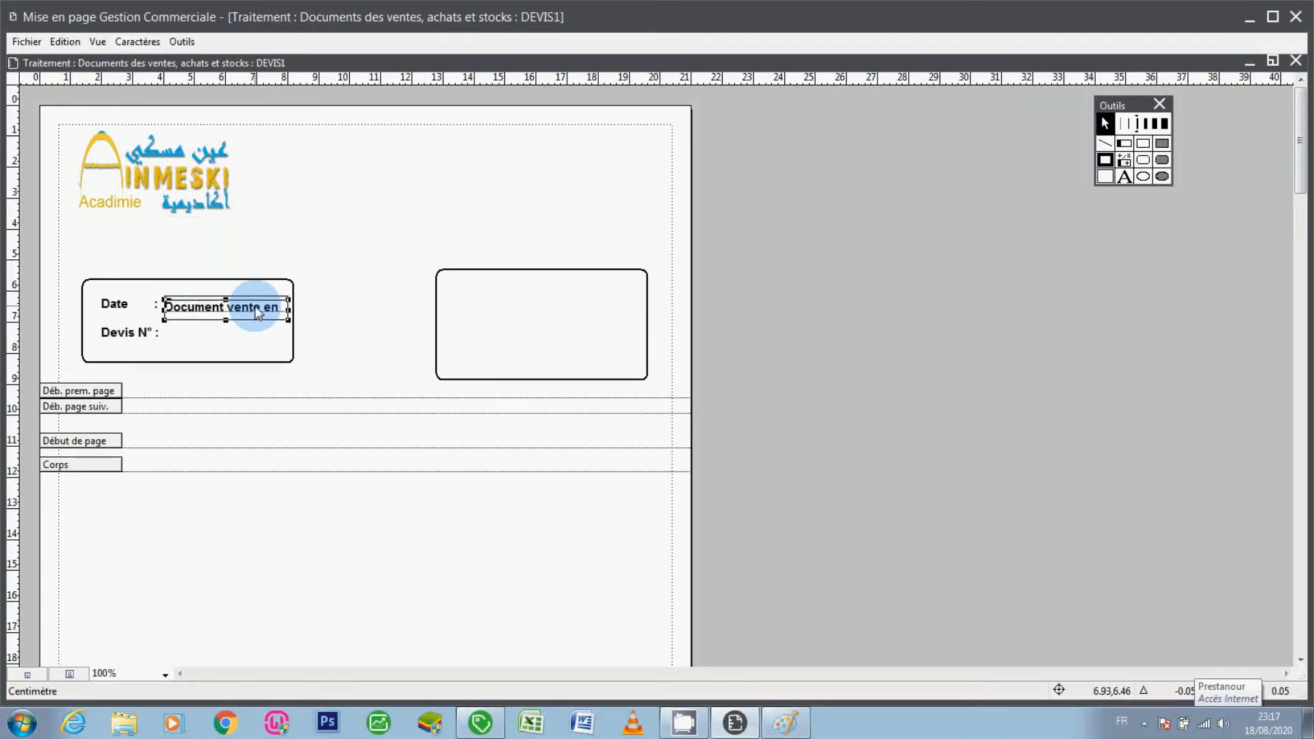
key(Down)
key(Down)
key(Down)
key(Down)
key(Down)
key(Down)
key(Down)
key(Down)
key(Down)
key(Down)
key(Down)
key(Down)
key(Down)
key(Down)
key(Down)
key(Down)
key(Down)
key(Down)
key(Down)
key(Down)
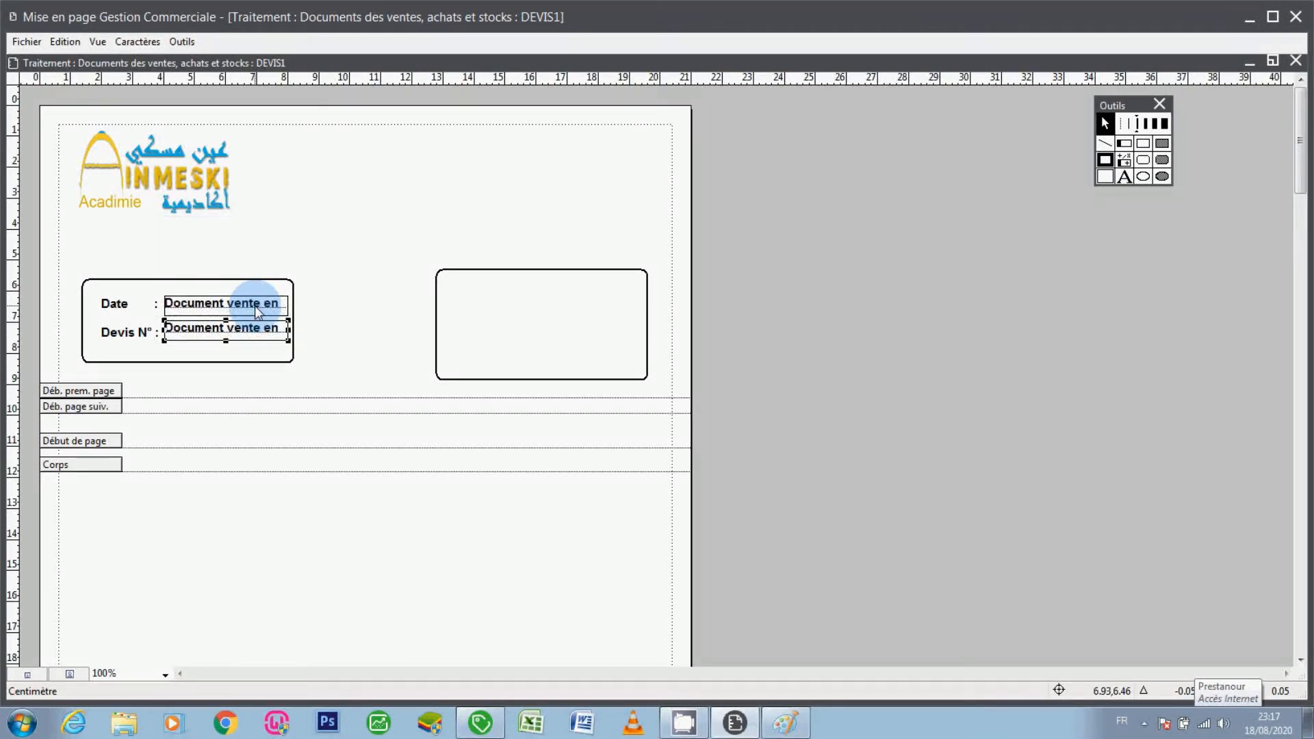
key(Down)
key(Up)
Change the copied field's source to N° pièce and shift it slightly down to line up with the "Devis N° :" label
double_click(266, 340)
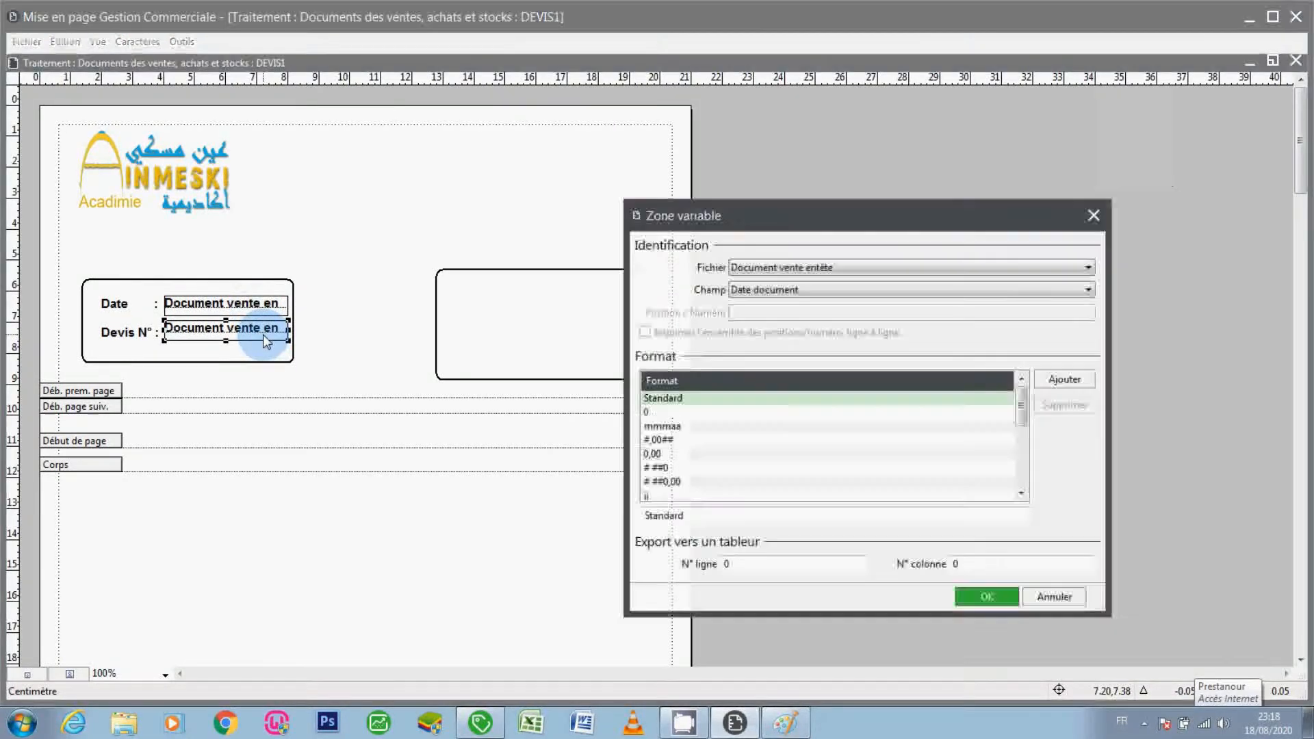
click(754, 290)
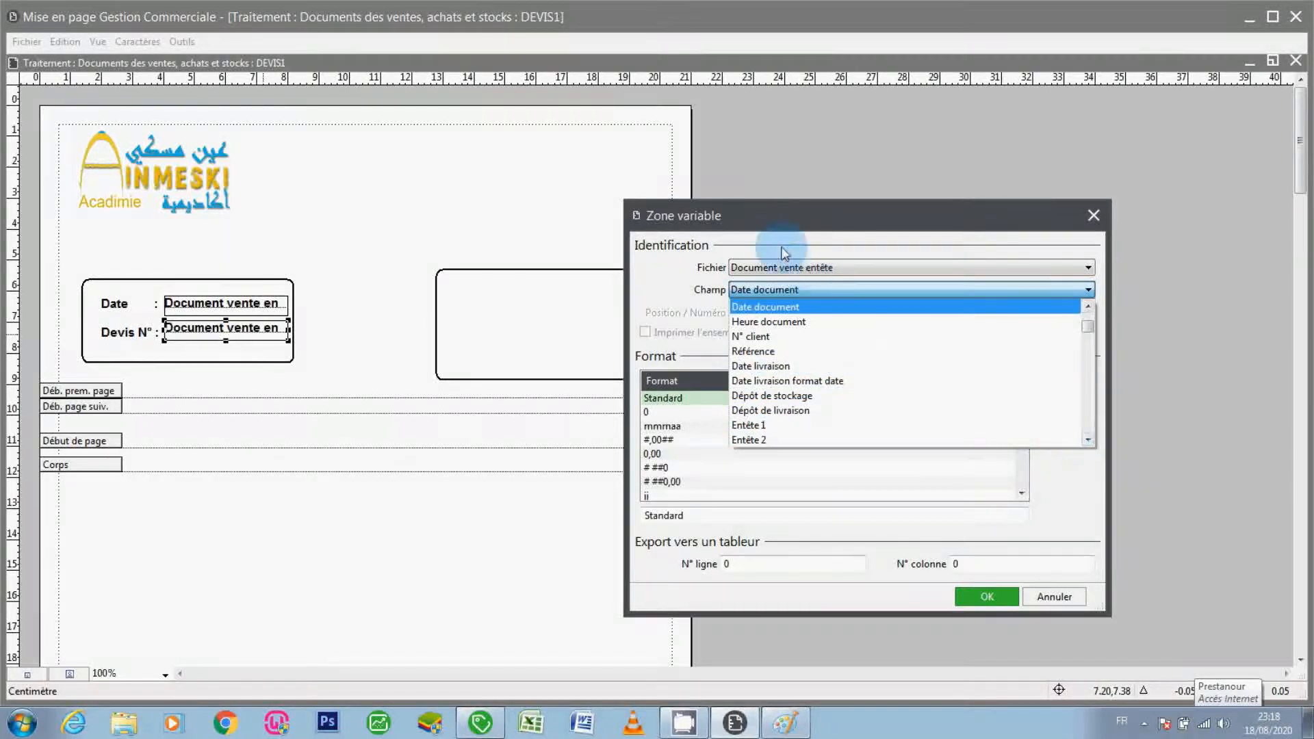
click(783, 290)
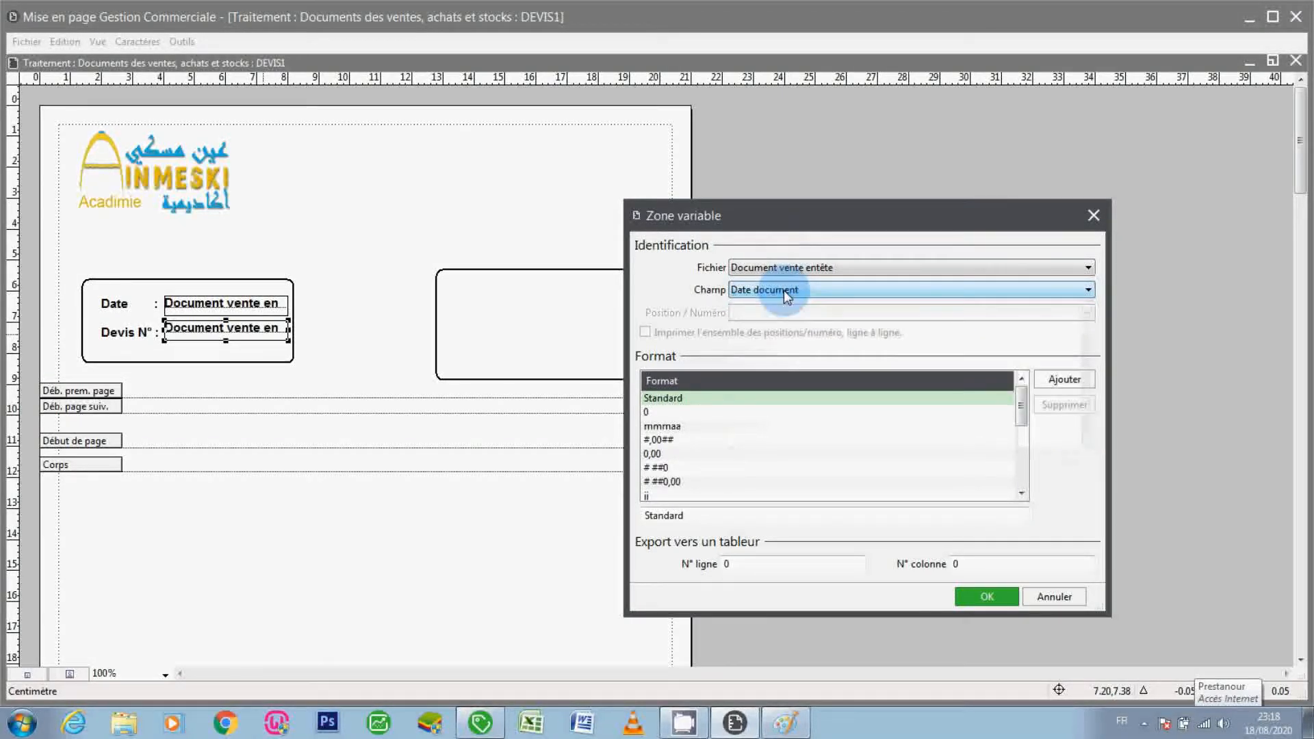
scroll(783, 290, down, 3)
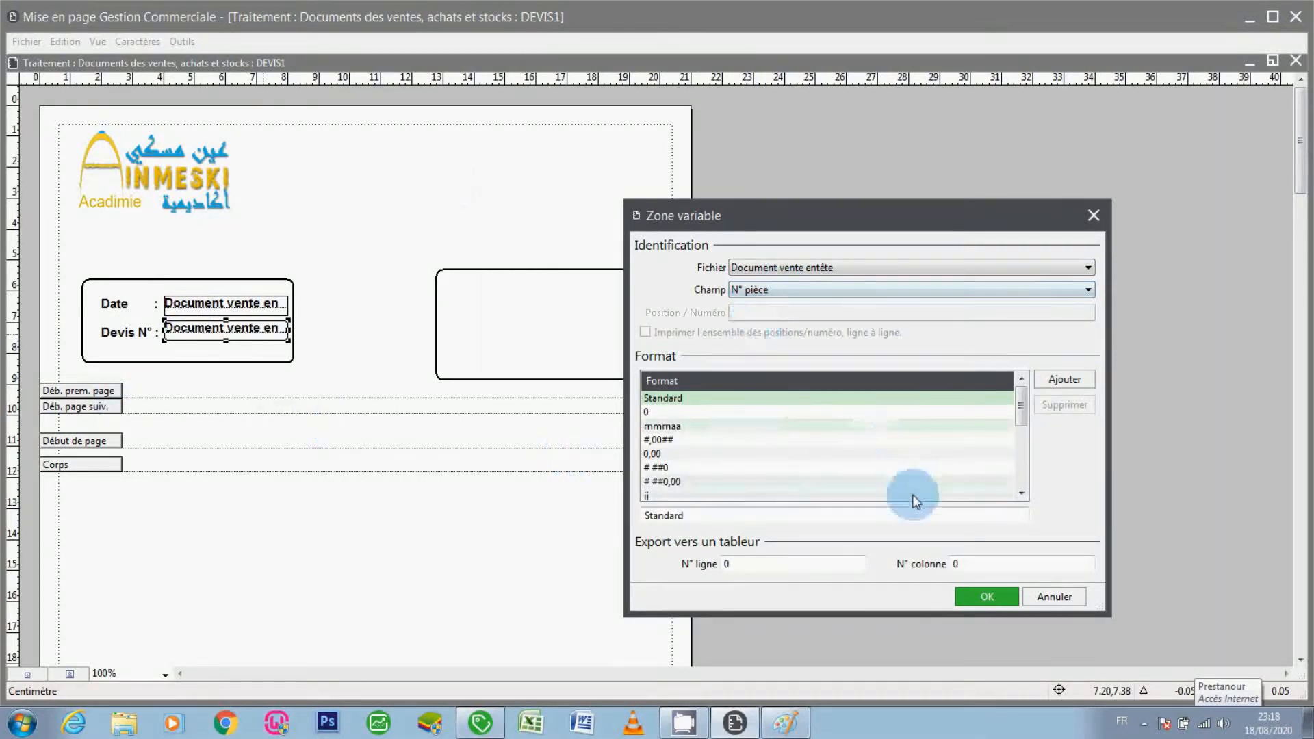
click(970, 591)
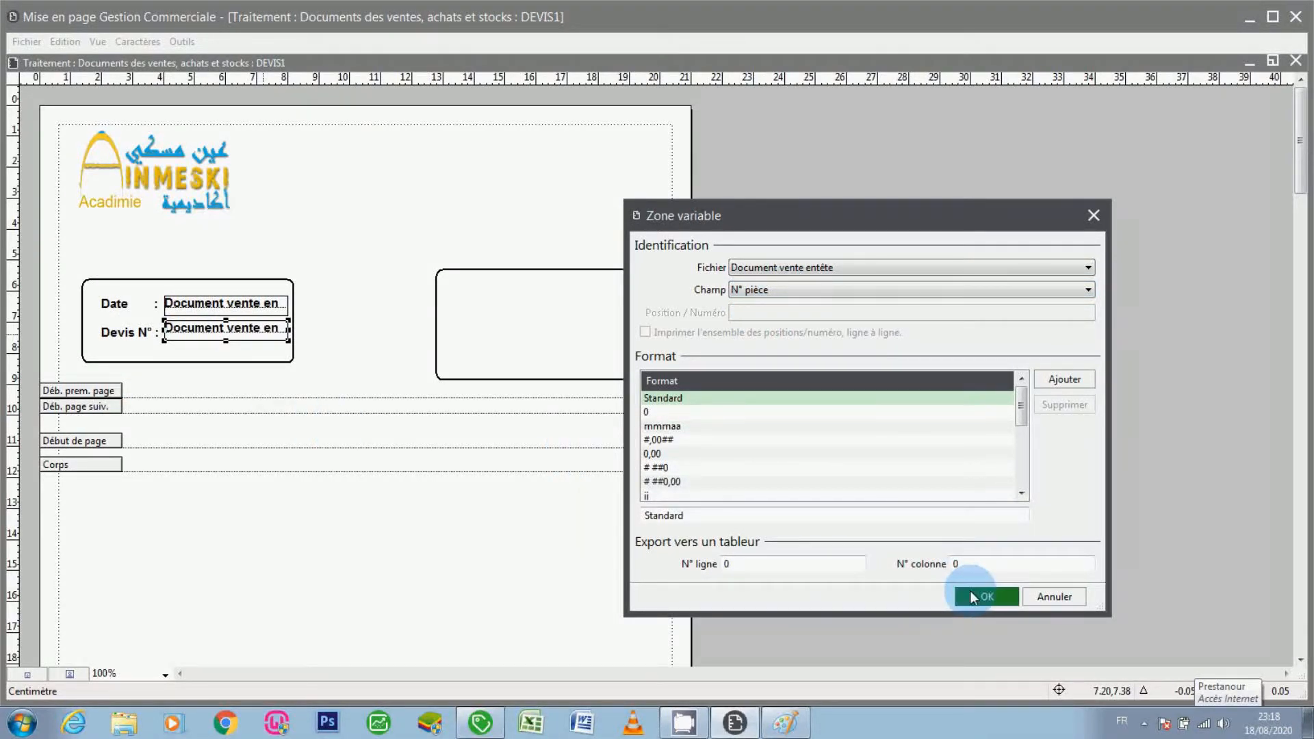
key(Down)
key(Down)
key(Down)
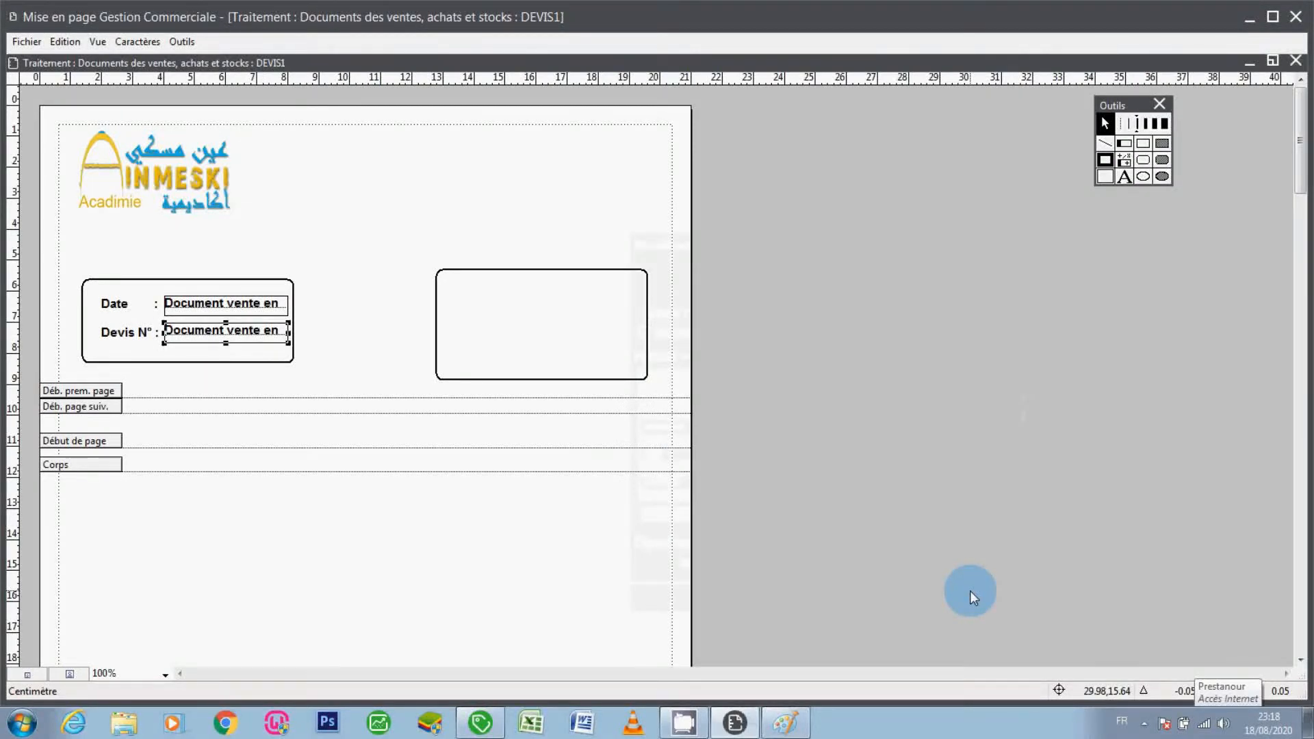
Duplicate the date field and move the copy horizontally into the empty second frame, just inside its left edge
click(345, 282)
click(241, 311)
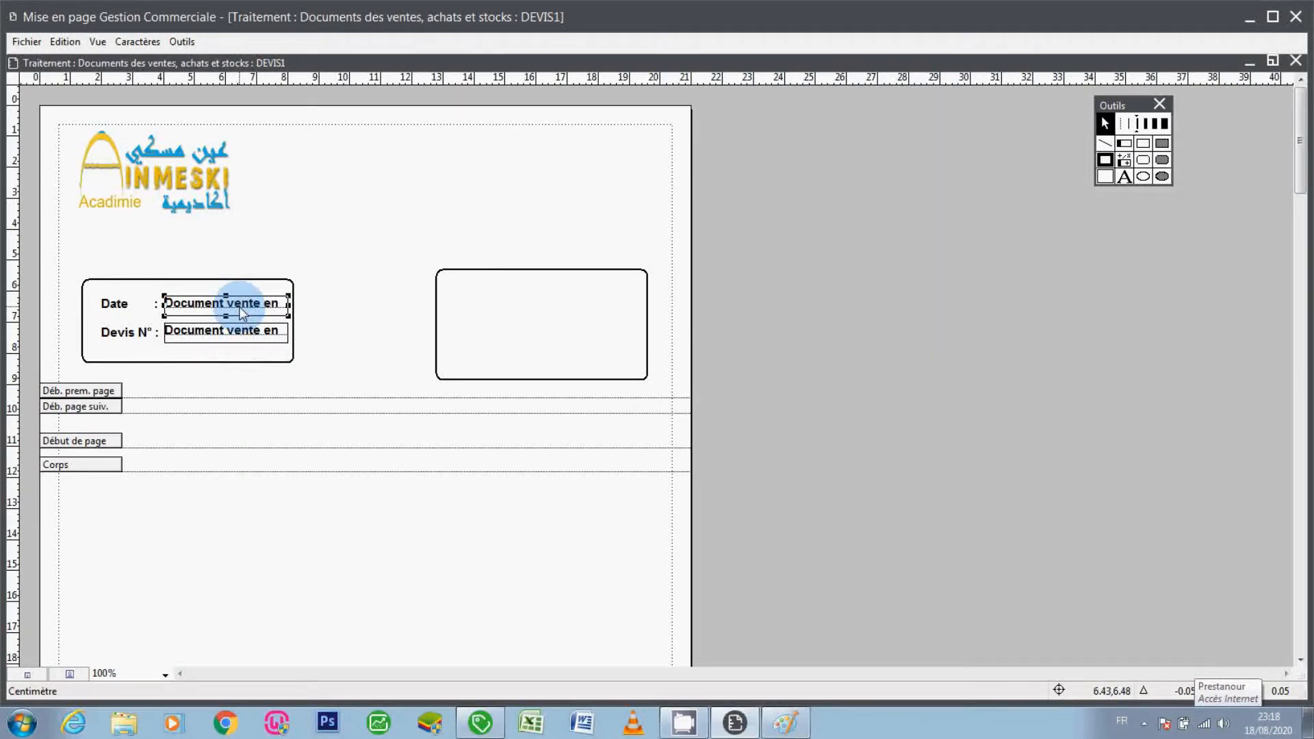
key(Right)
key(Right)
key(Right)
key(Right)
key(Right)
key(Right)
key(Right)
key(Right)
key(Right)
key(Right)
key(Right)
key(Right)
key(Right)
key(Right)
key(Right)
key(Right)
key(Right)
key(Right)
key(Right)
key(Right)
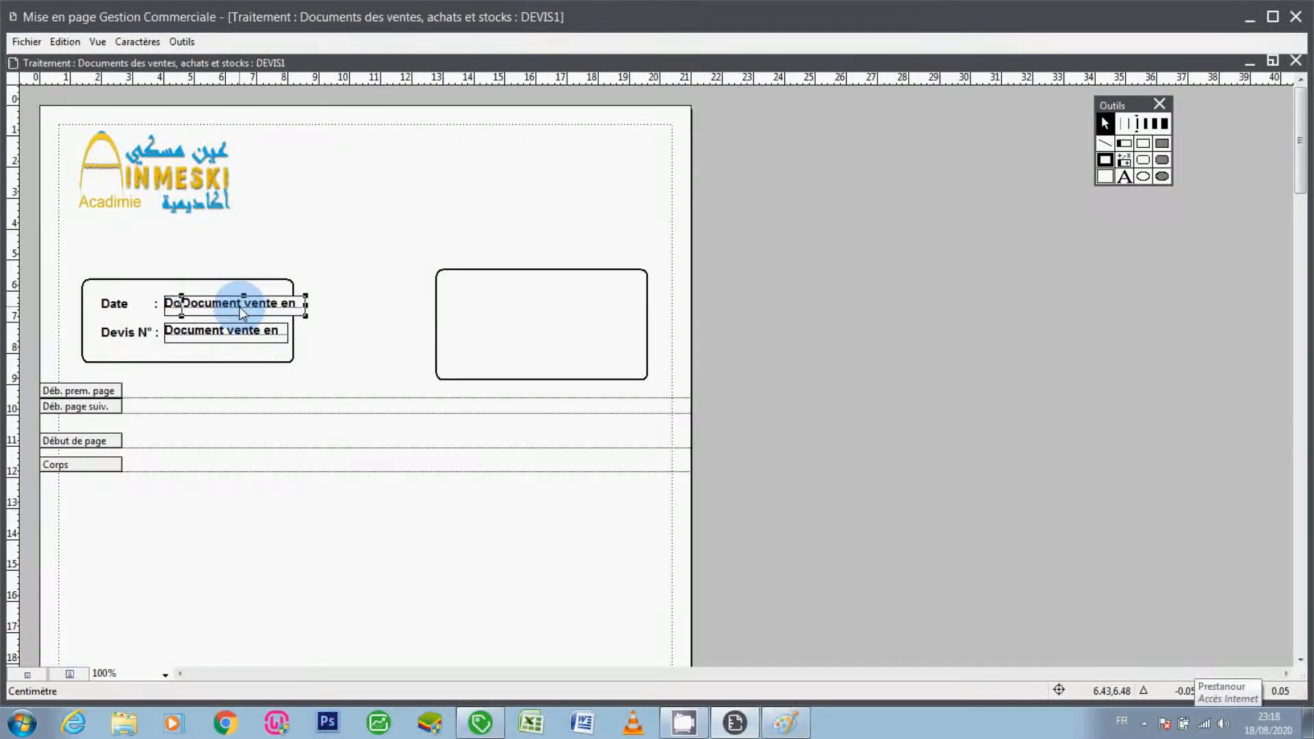
key(Right)
key(Right)
key(Right)
key(Right)
key(Right)
key(Right)
key(Right)
key(Right)
key(Right)
key(Right)
key(Right)
key(Right)
key(Right)
key(Right)
key(Right)
key(Right)
key(Right)
key(Right)
key(Right)
key(Right)
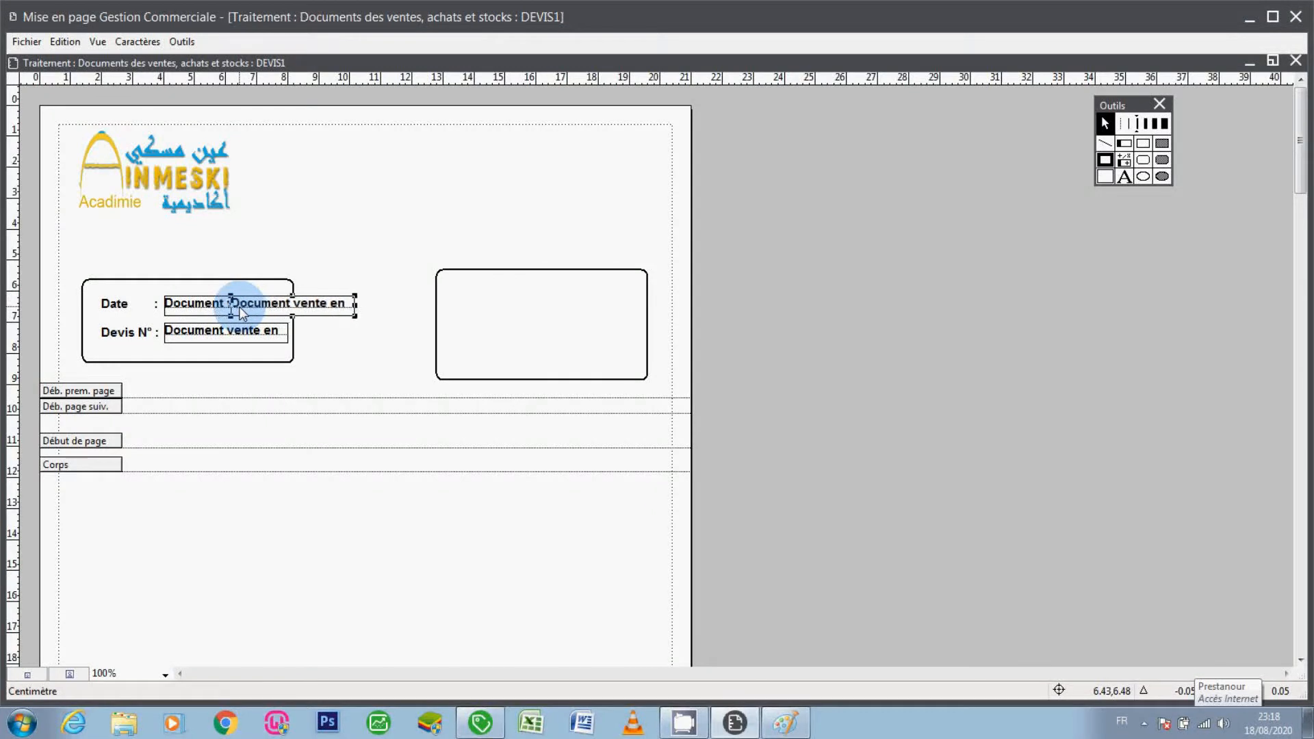
key(Right)
key(Right)
key(Right)
key(Right)
key(Right)
key(Right)
key(Right)
key(Right)
key(Right)
key(Right)
key(Right)
key(Right)
key(Right)
key(Right)
key(Right)
key(Right)
key(Right)
key(Right)
key(Right)
key(Right)
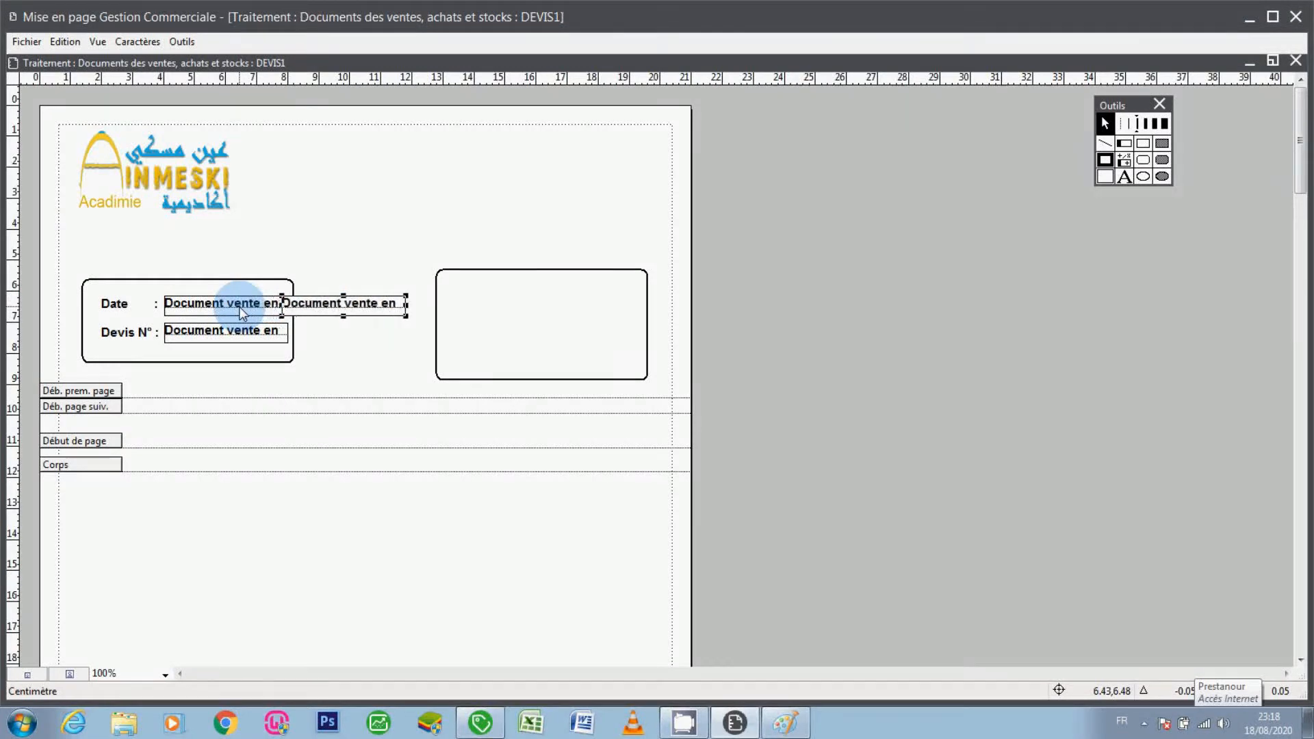
key(Right)
key(Right)
key(Right)
key(Right)
key(Right)
key(Right)
key(Right)
key(Right)
key(Right)
key(Right)
key(Right)
key(Right)
key(Right)
key(Right)
key(Right)
key(Right)
key(Right)
key(Right)
key(Right)
key(Right)
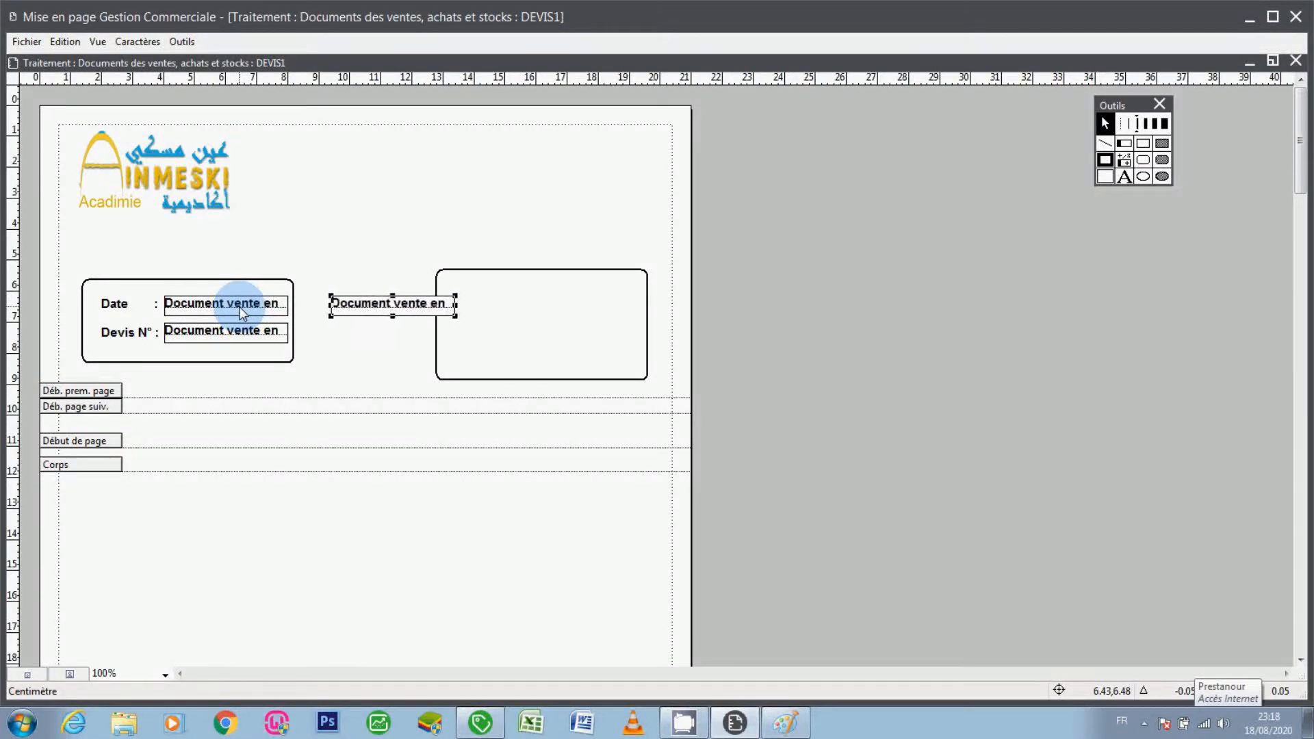
key(Right)
key(Right)
key(Right)
key(Right)
key(Right)
key(Right)
key(Right)
key(Right)
key(Right)
key(Right)
key(Right)
key(Right)
key(Right)
key(Right)
key(Right)
key(Right)
key(Right)
key(Right)
key(Right)
key(Right)
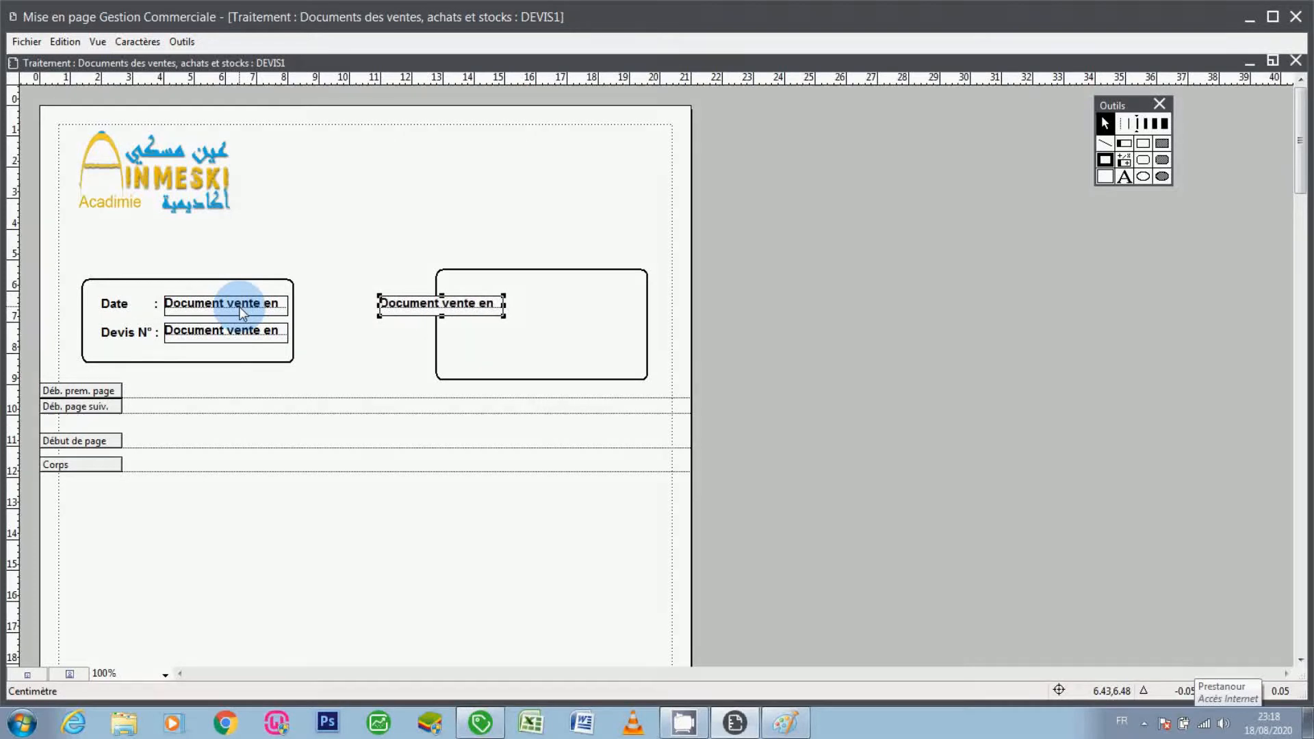
key(Right)
key(Right)
key(Right)
key(Right)
key(Right)
key(Right)
key(Right)
key(Right)
key(Right)
key(Right)
key(Right)
key(Right)
key(Right)
key(Right)
key(Right)
key(Right)
key(Right)
key(Right)
key(Right)
key(Right)
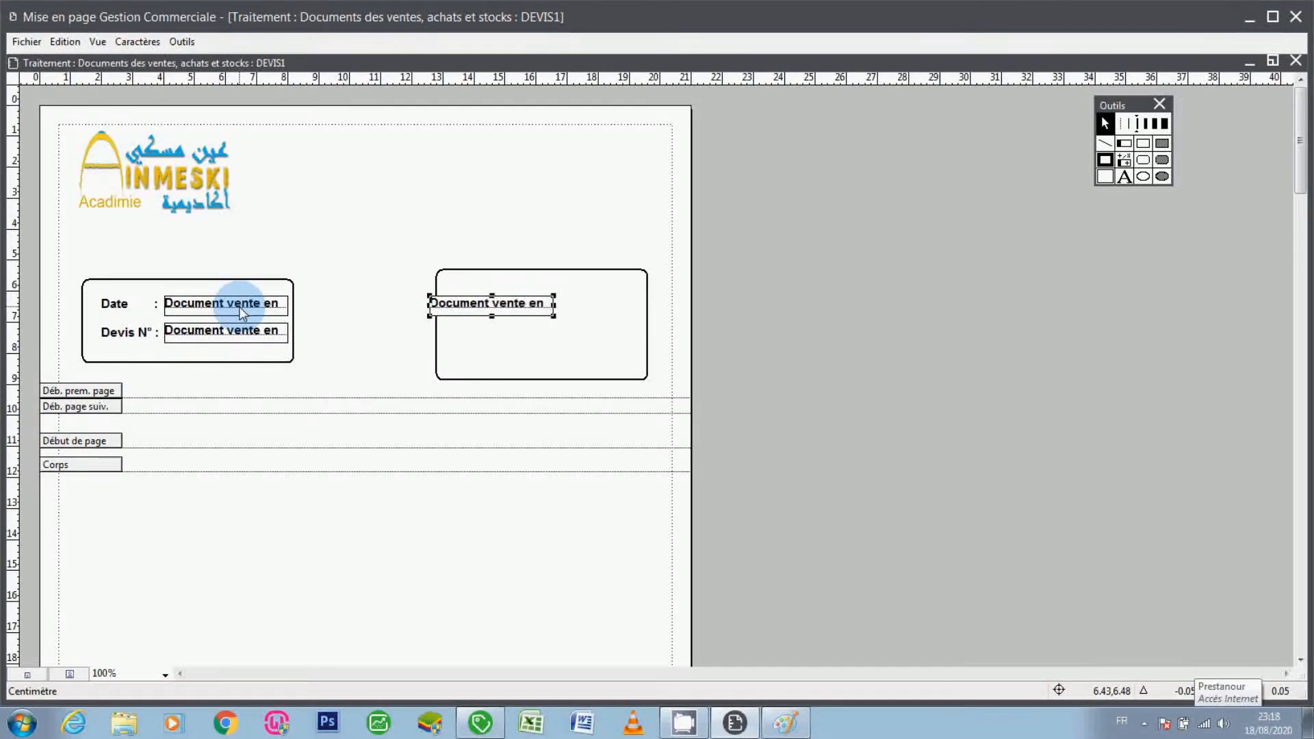
key(Right)
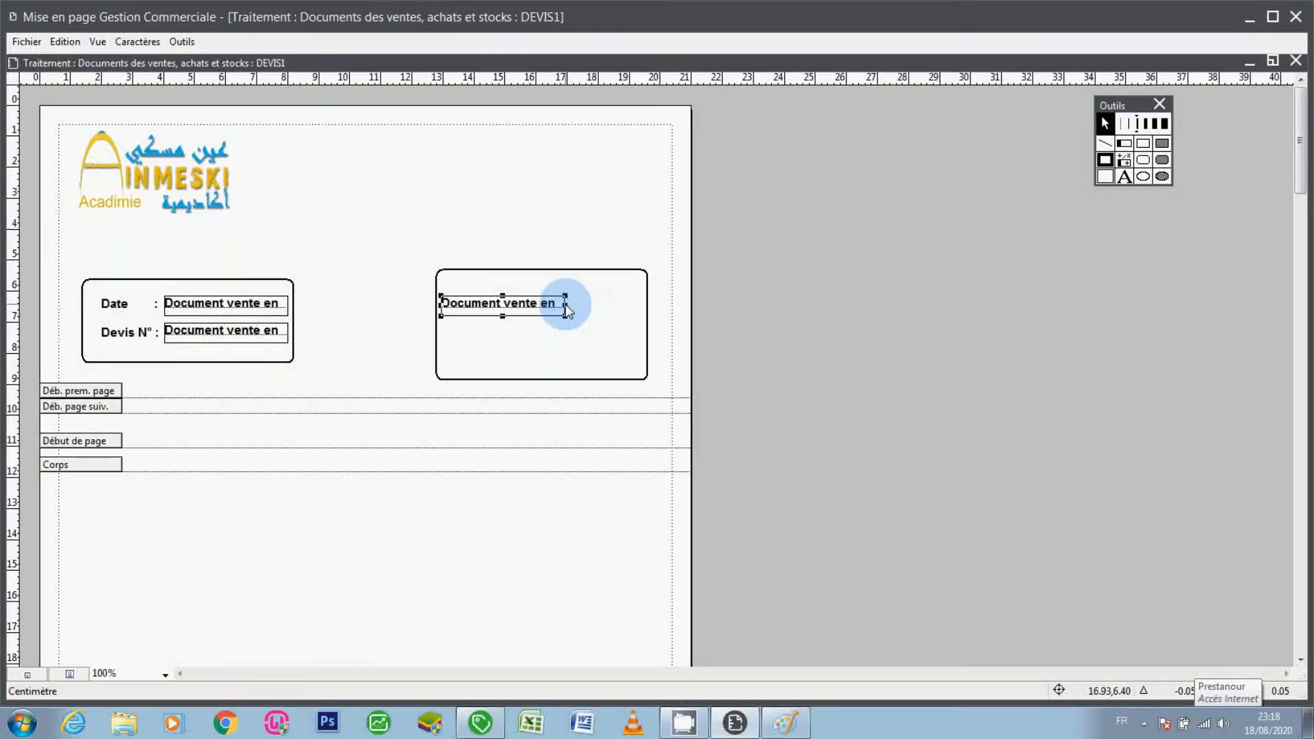
Widen the copied field to span the second frame's width and raise it close to the frame's upper edge
drag(566, 305, 648, 308)
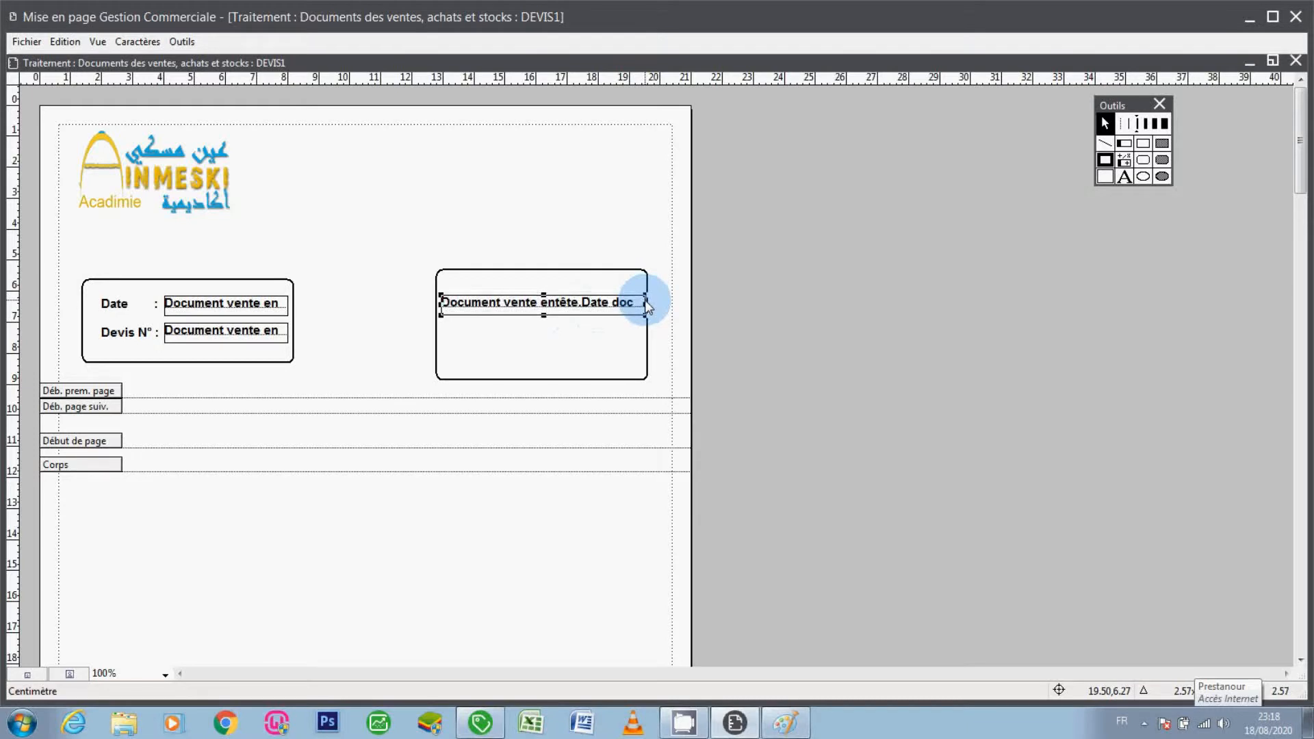
key(Up)
key(Up)
key(Up)
key(Up)
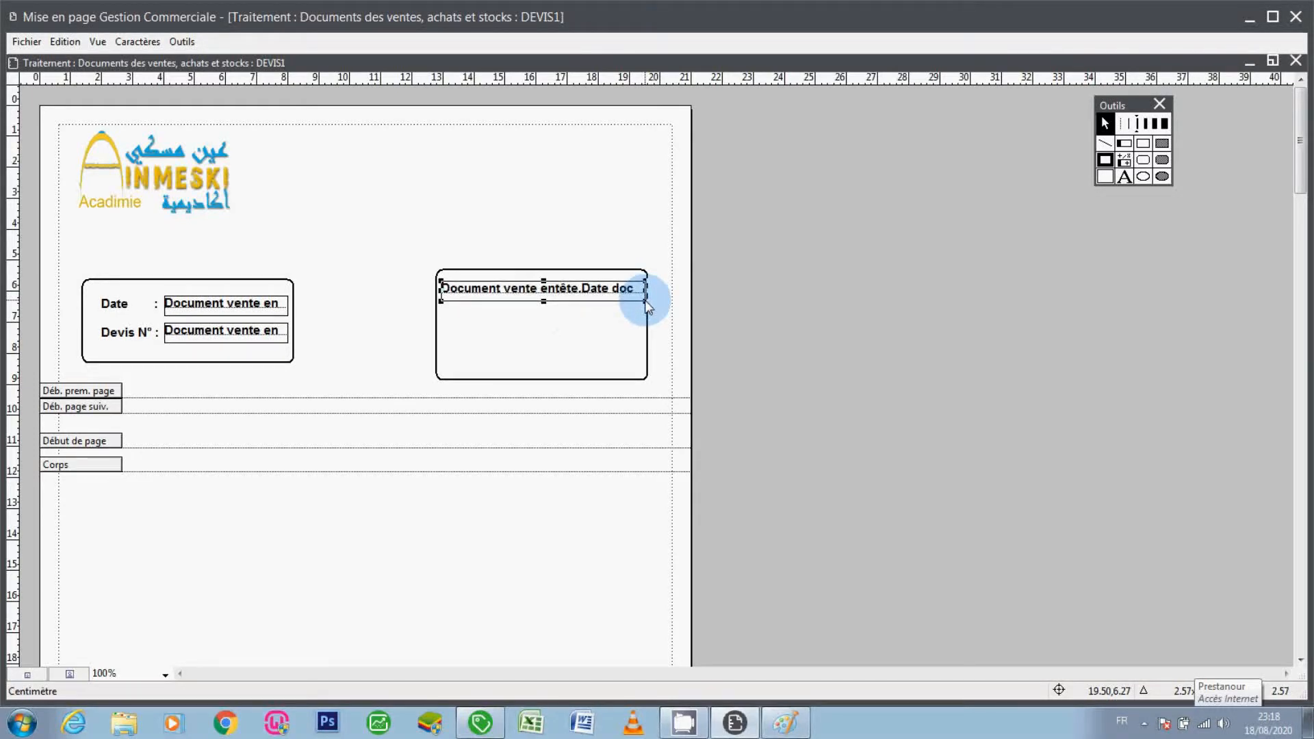
Link the copied field to Intitulé from the Client file in Standard format, and centre its text
double_click(606, 292)
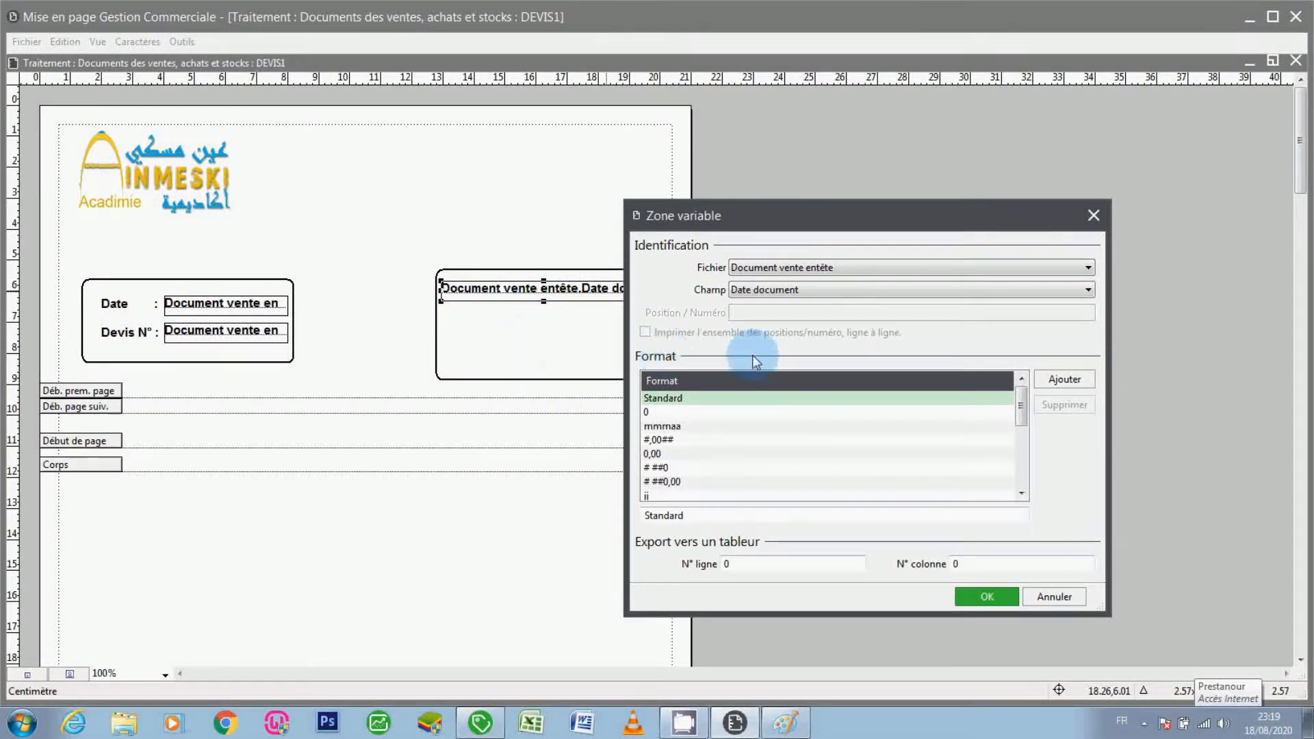
click(798, 267)
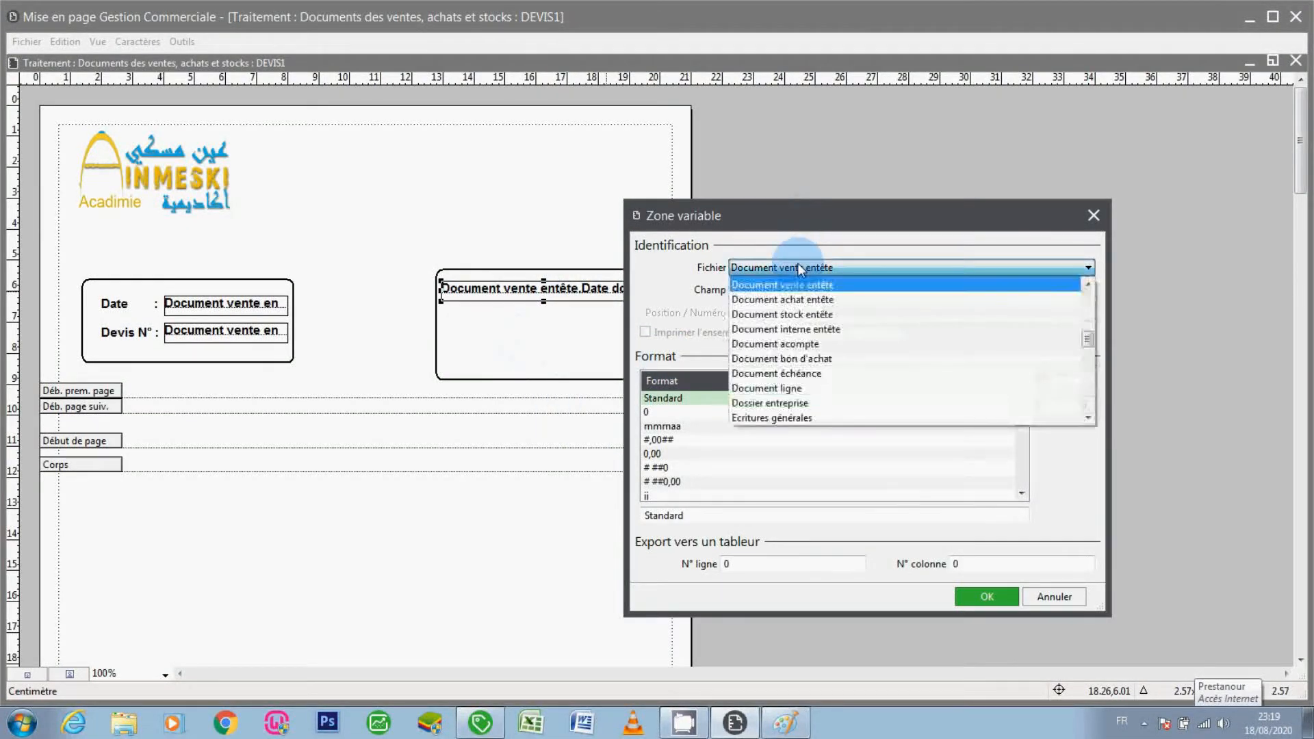
click(798, 267)
click(798, 267)
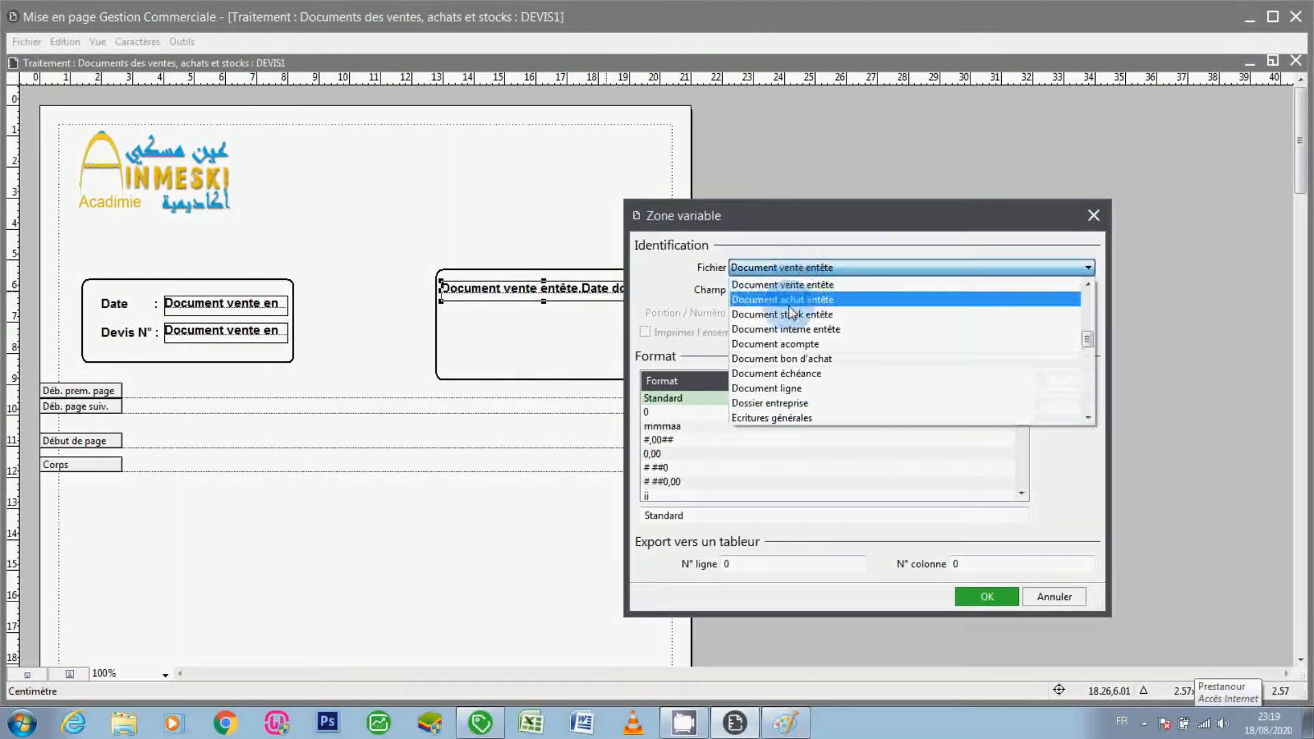
click(770, 267)
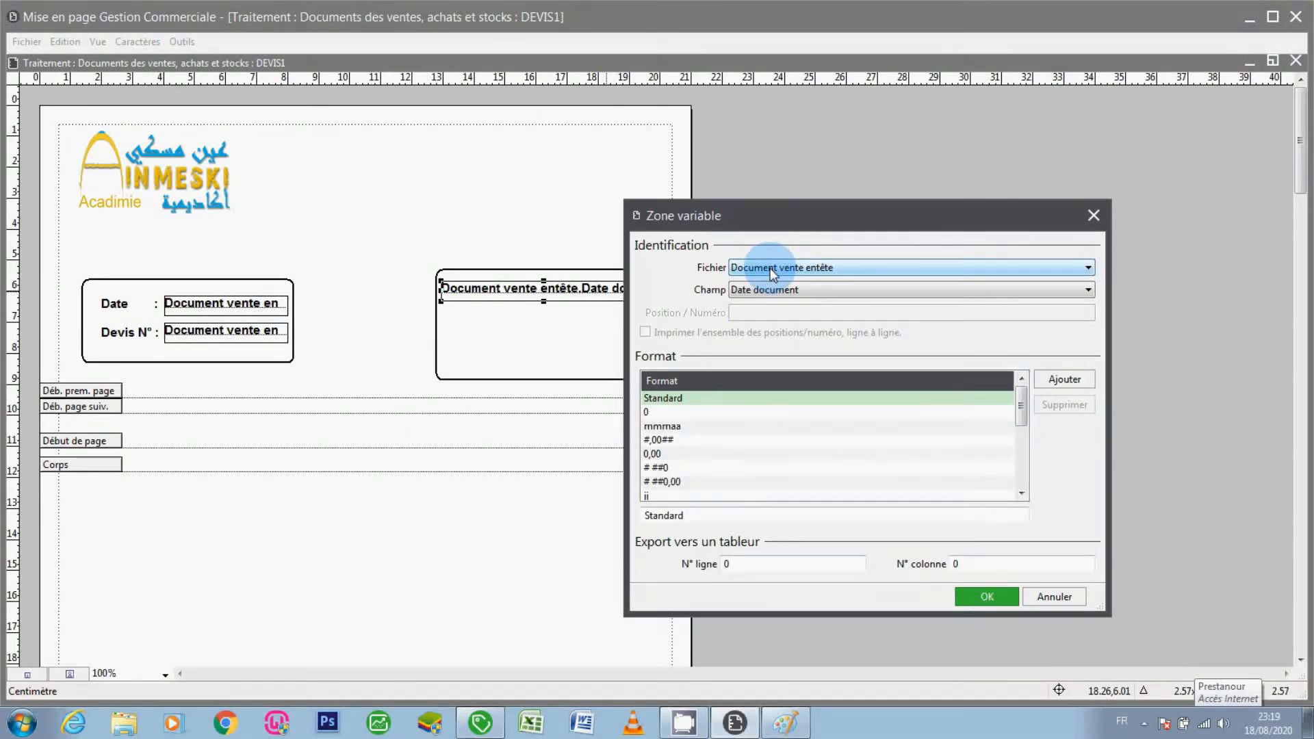
scroll(770, 268, down, 3)
click(759, 290)
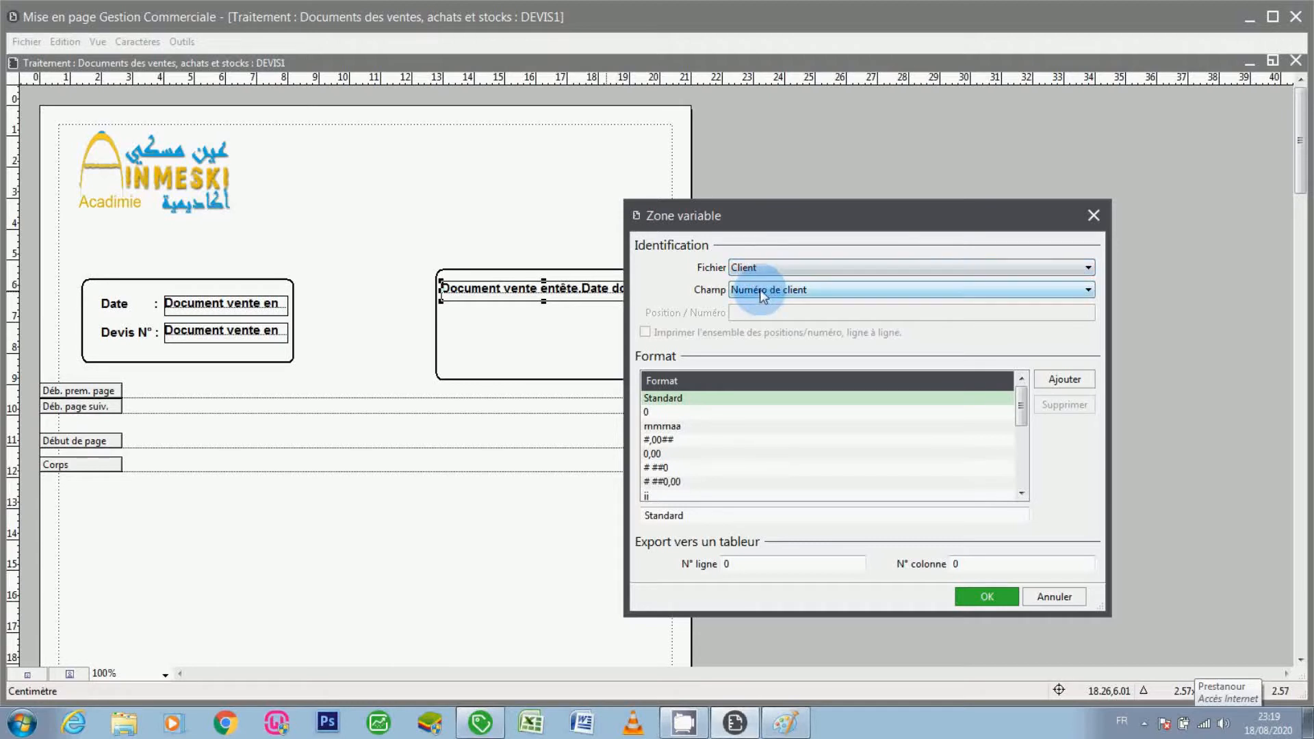
click(760, 289)
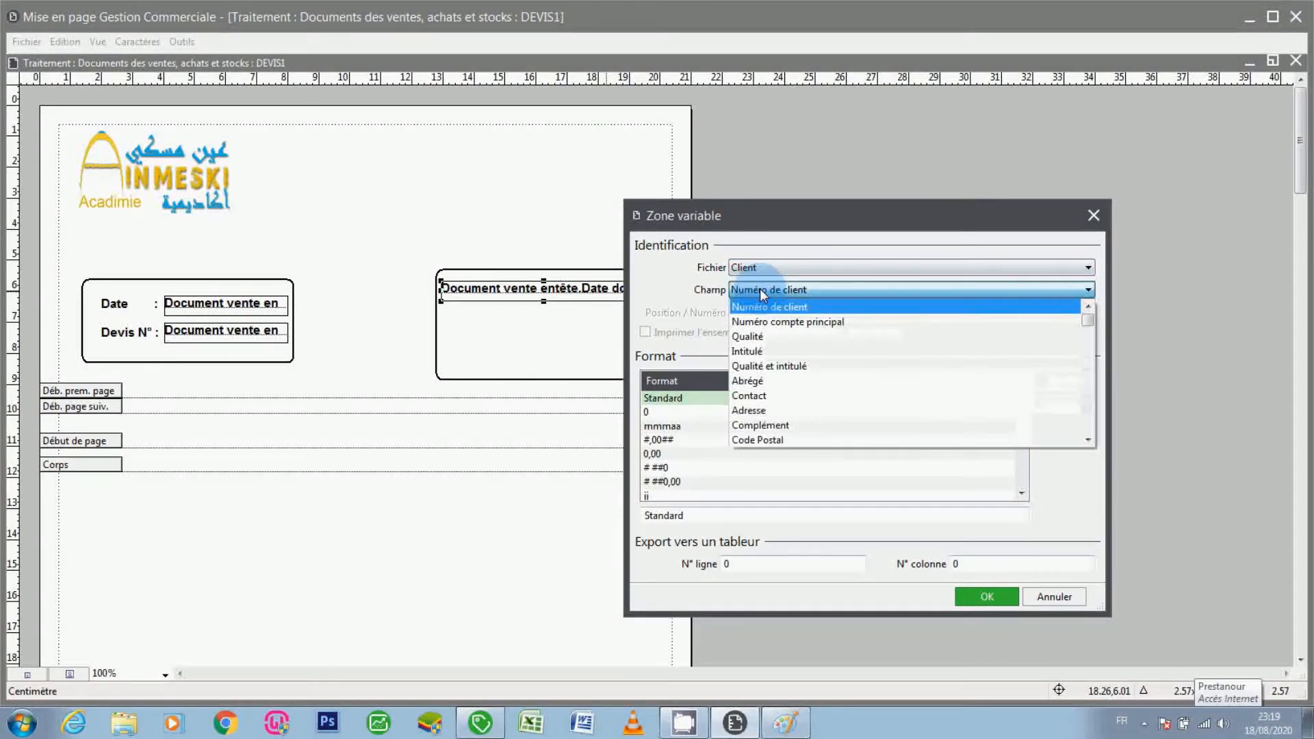
click(761, 352)
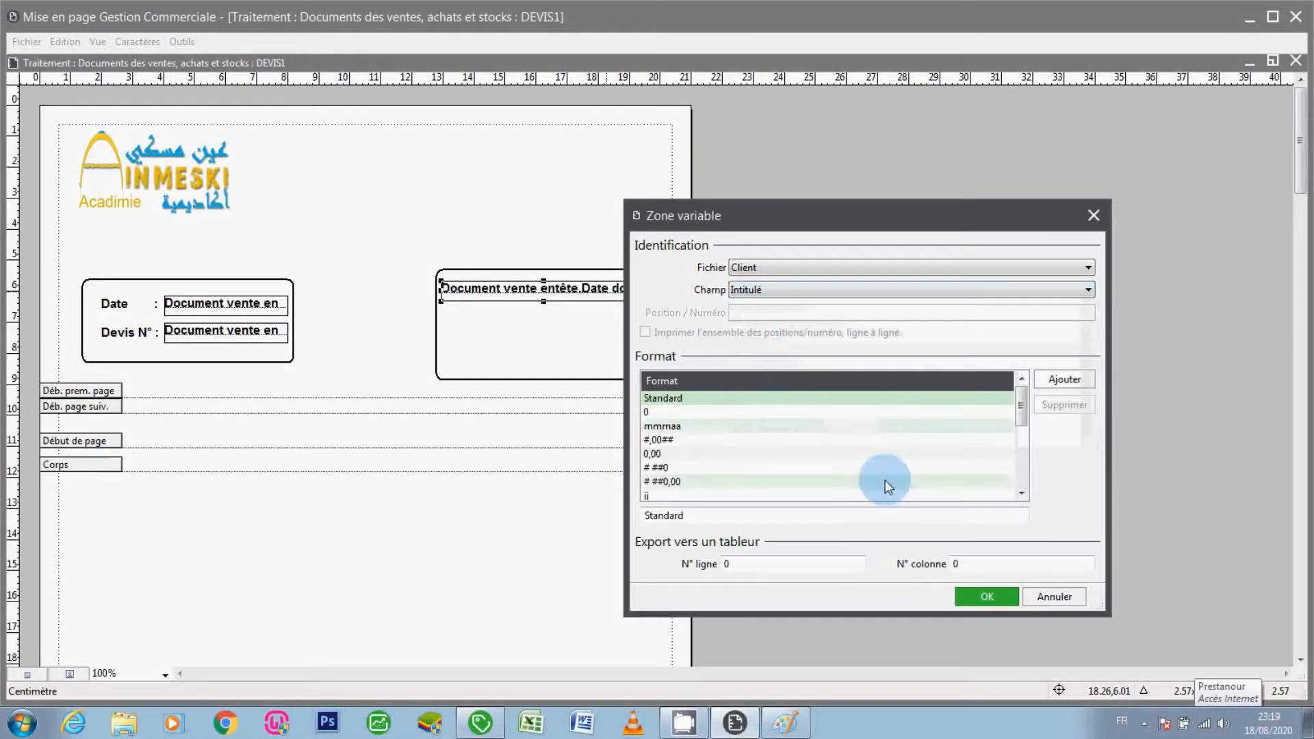
click(976, 599)
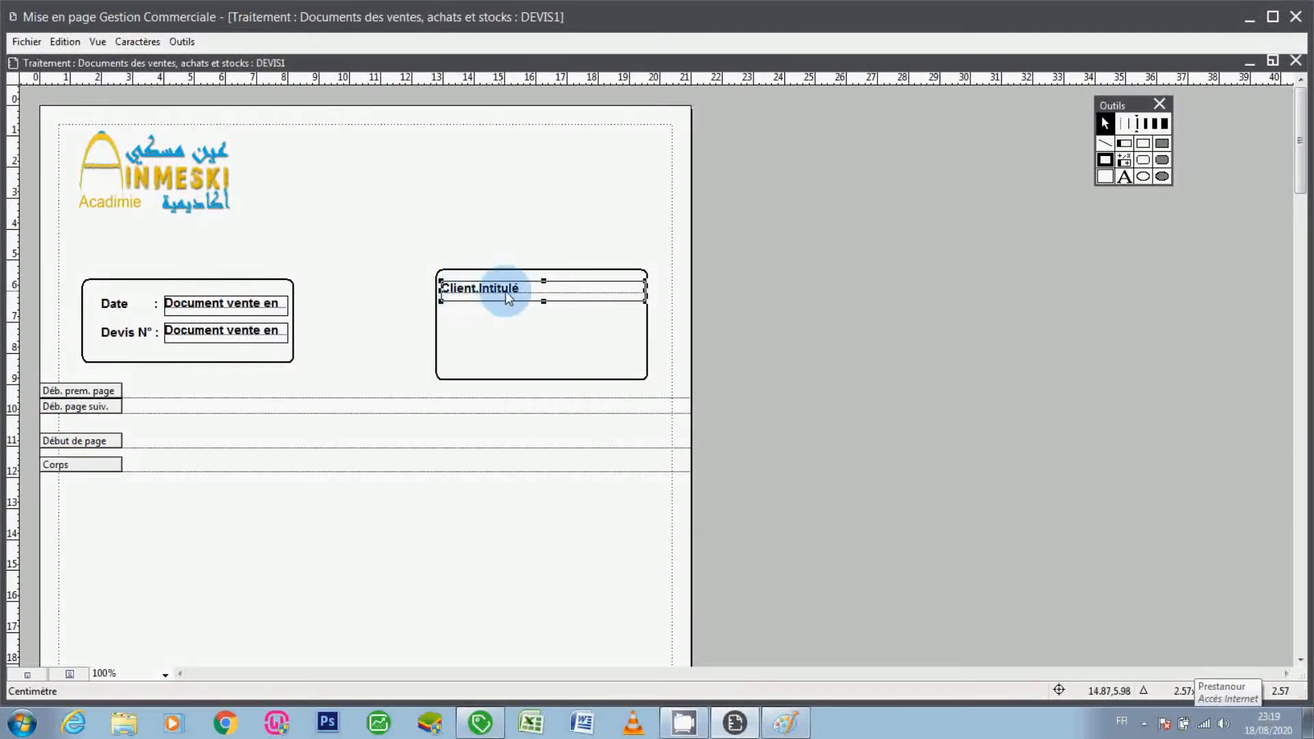
click(139, 45)
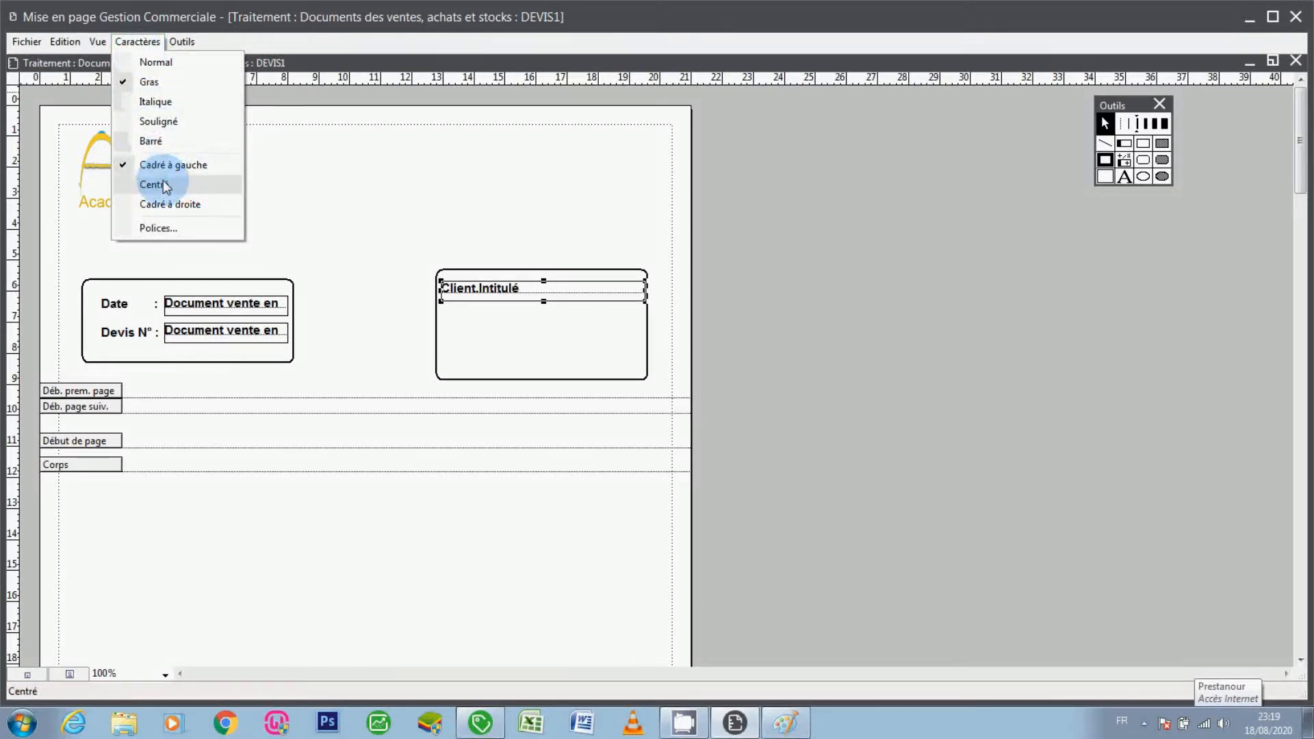
click(163, 179)
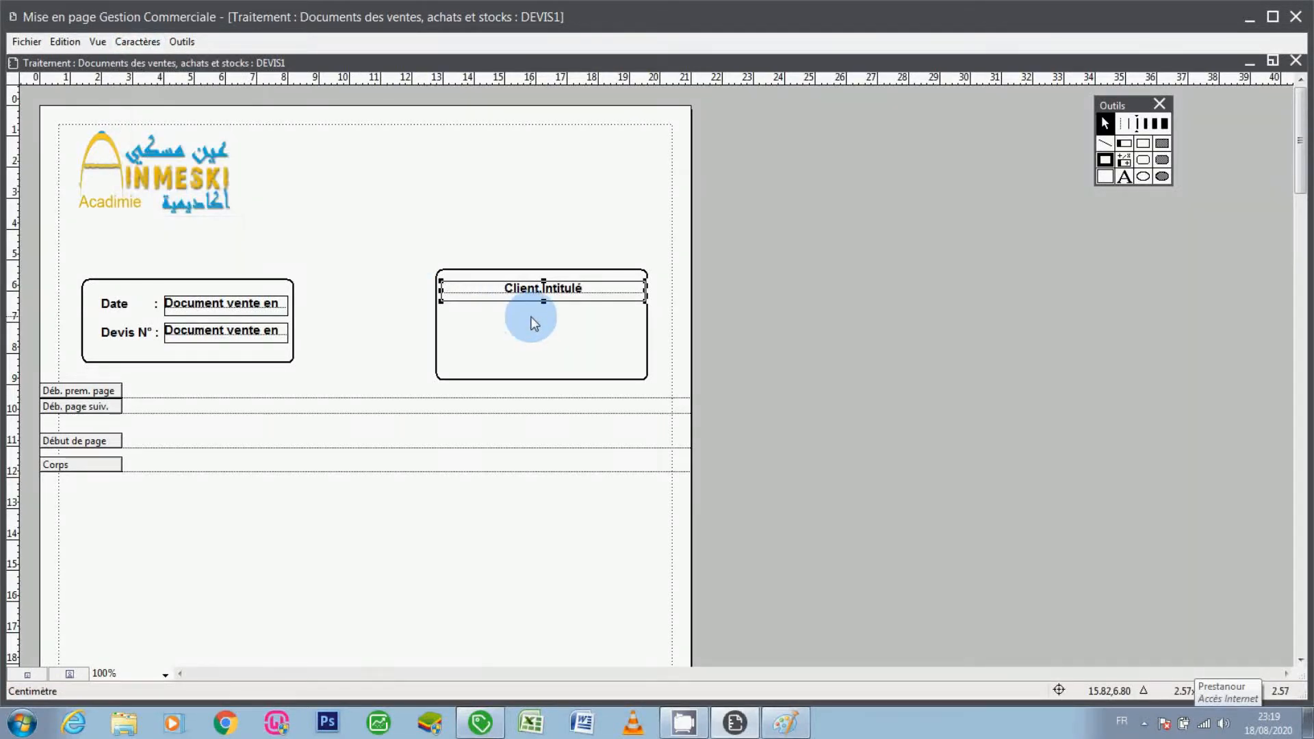
Paste a copy of the Client.Intitulé field and move it straight down to just below the original
key(ctrl+v)
key(Down)
key(Down)
key(Down)
key(Down)
key(Down)
key(Down)
key(Down)
key(Down)
key(Down)
key(Down)
key(Down)
key(Down)
key(Down)
key(Down)
key(Down)
key(Down)
key(Down)
key(Down)
key(Down)
key(Down)
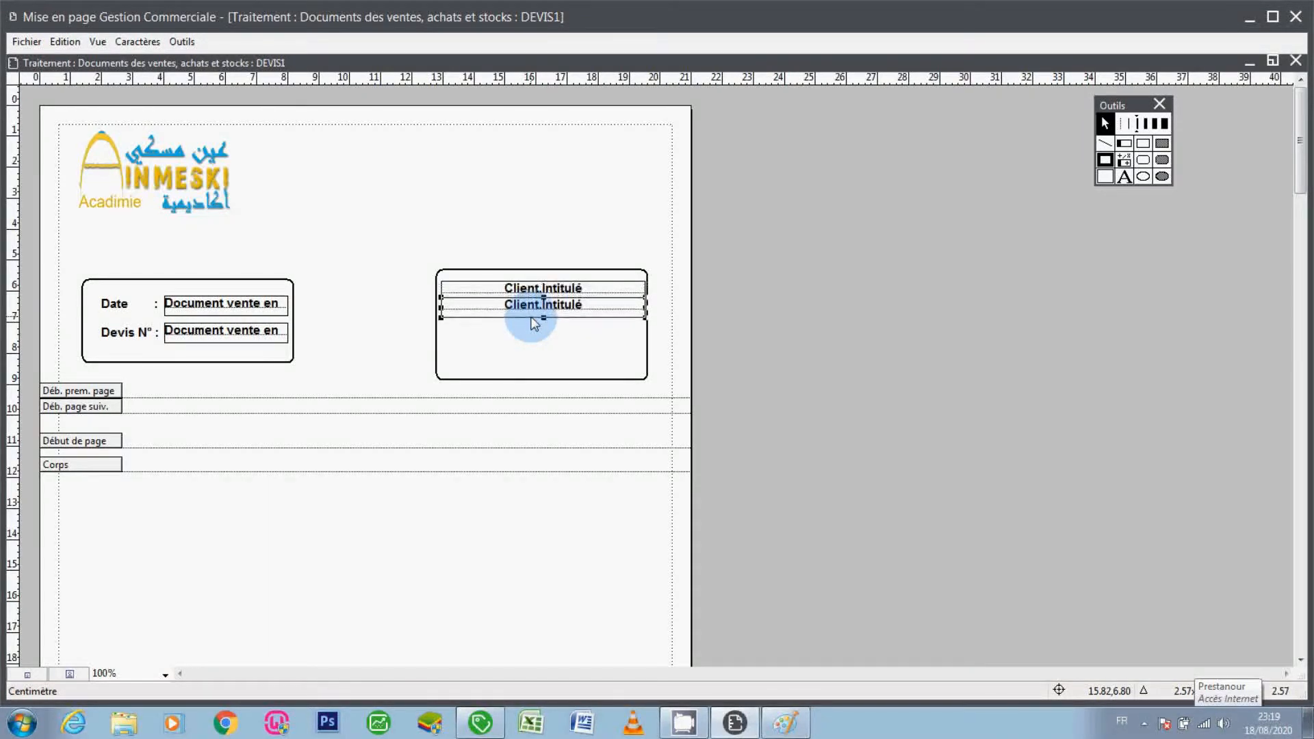
key(Up)
key(Up)
key(Up)
key(Up)
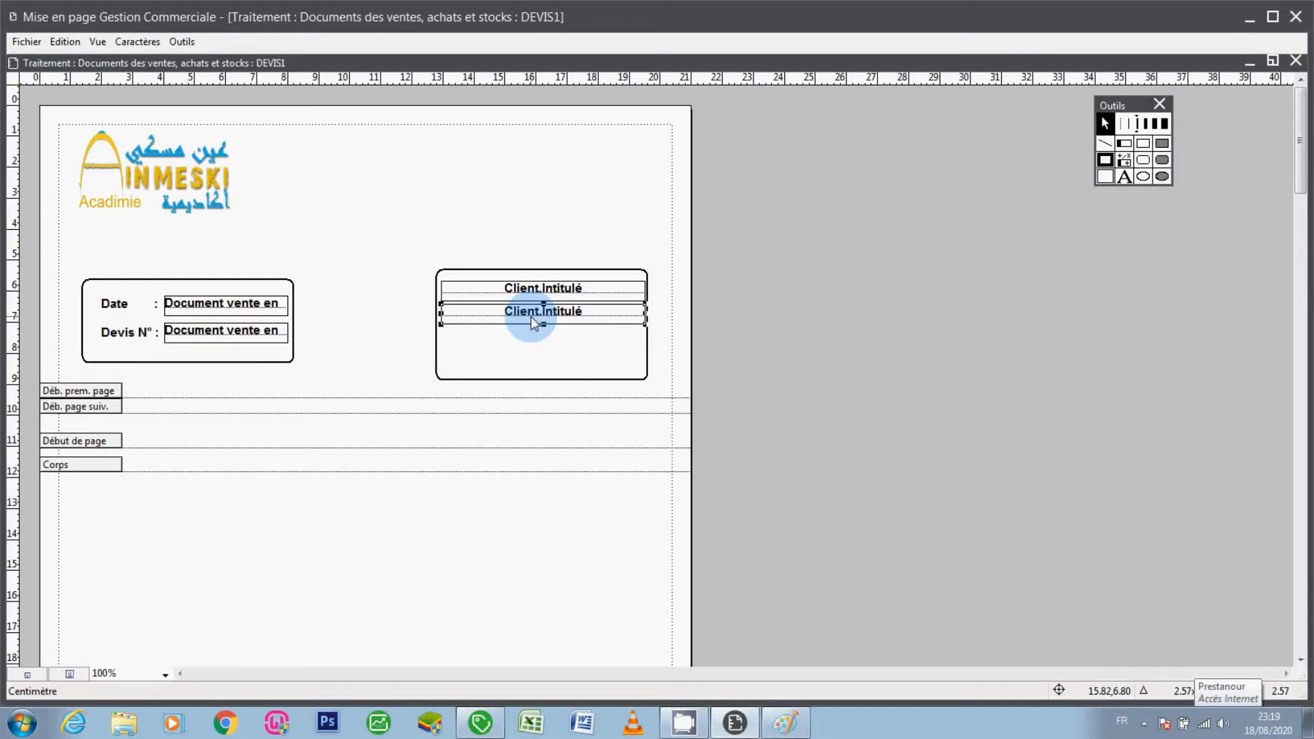
Paste another Client.Intitulé field and move it down to form a third row in the client frame
key(ctrl+v)
key(Down)
key(Down)
key(Down)
key(Down)
key(Down)
key(Down)
key(Down)
key(Down)
key(Down)
key(Down)
key(Down)
key(Down)
key(Down)
key(Down)
key(Down)
key(Down)
key(Down)
key(Down)
key(Down)
key(Down)
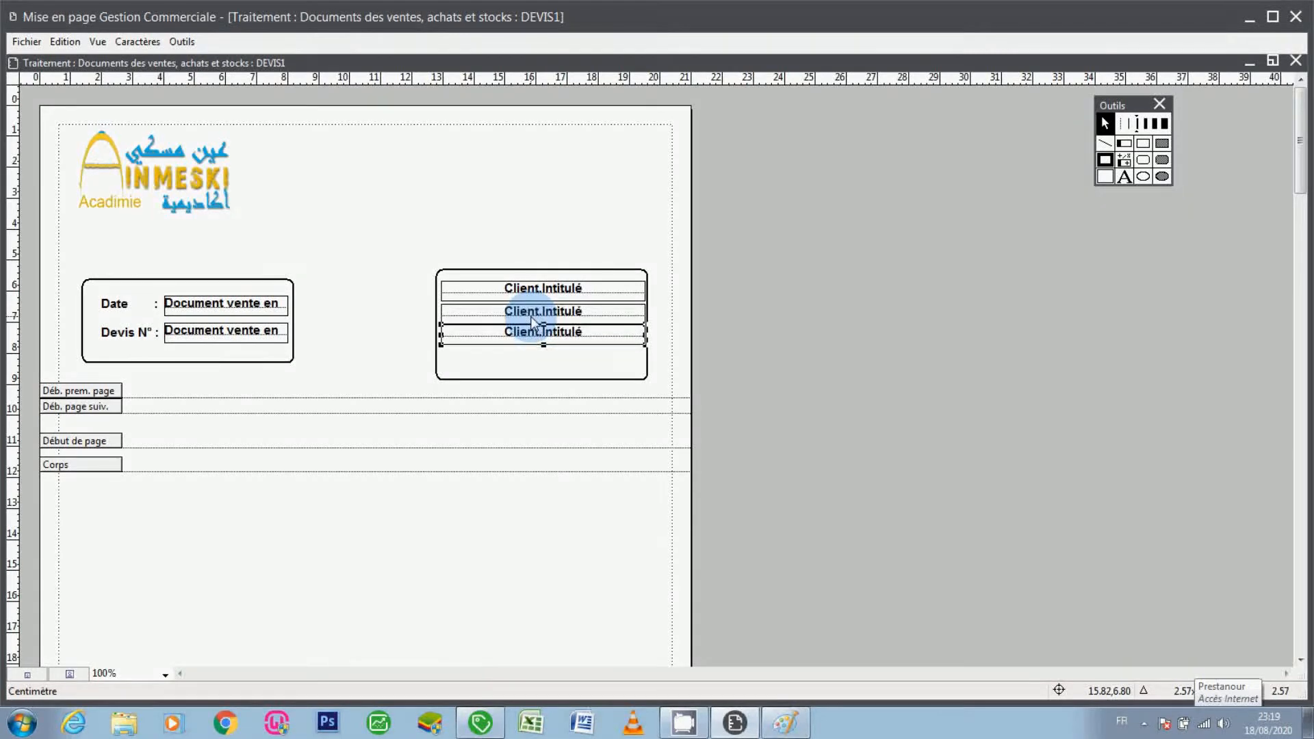
key(Down)
key(Down)
key(Down)
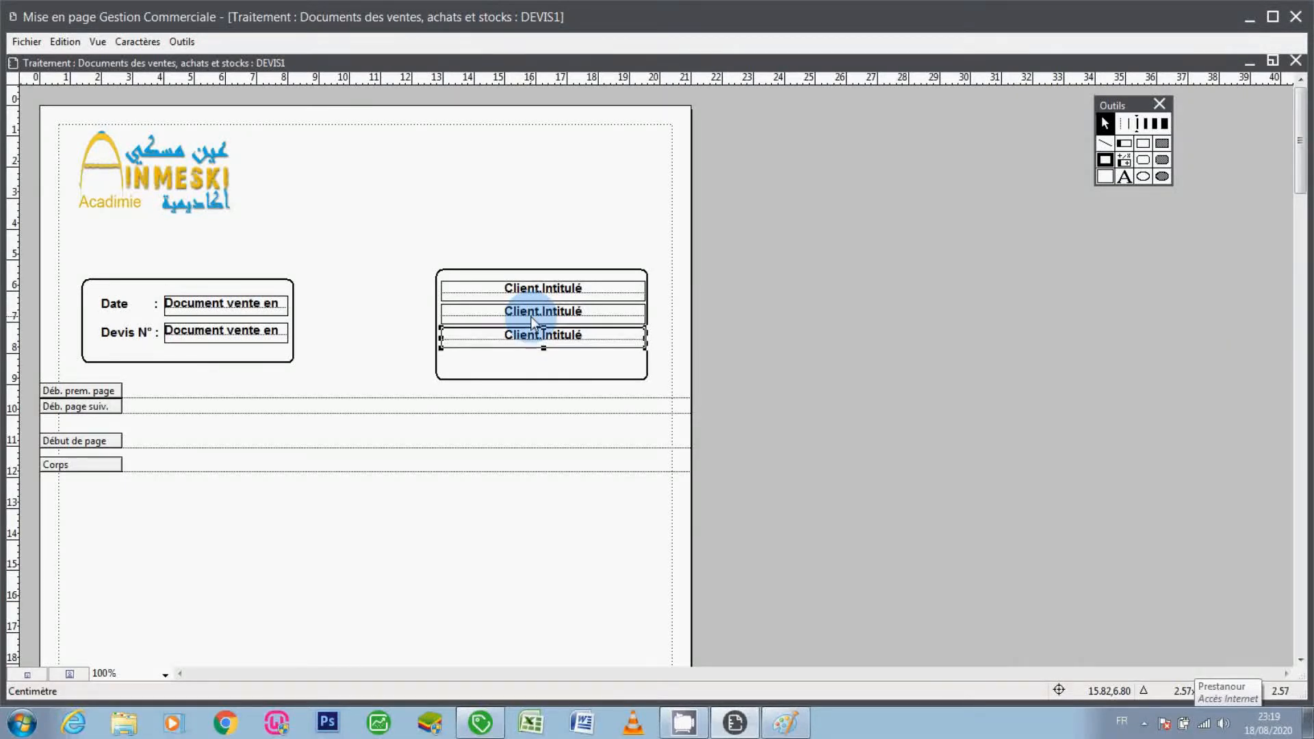
Paste one more Client.Intitulé field and move it down as a fourth row near the client frame's lower edge
key(ctrl+v)
key(Down)
key(Down)
key(Down)
key(Down)
key(Down)
key(Down)
key(Down)
key(Down)
key(Down)
key(Down)
key(Down)
key(Down)
key(Down)
key(Down)
key(Down)
key(Down)
key(Down)
key(Down)
key(Down)
key(Down)
key(Down)
key(Down)
key(Down)
key(Down)
key(Down)
key(Down)
key(Down)
key(Down)
key(Down)
key(Down)
key(Down)
key(Down)
key(Down)
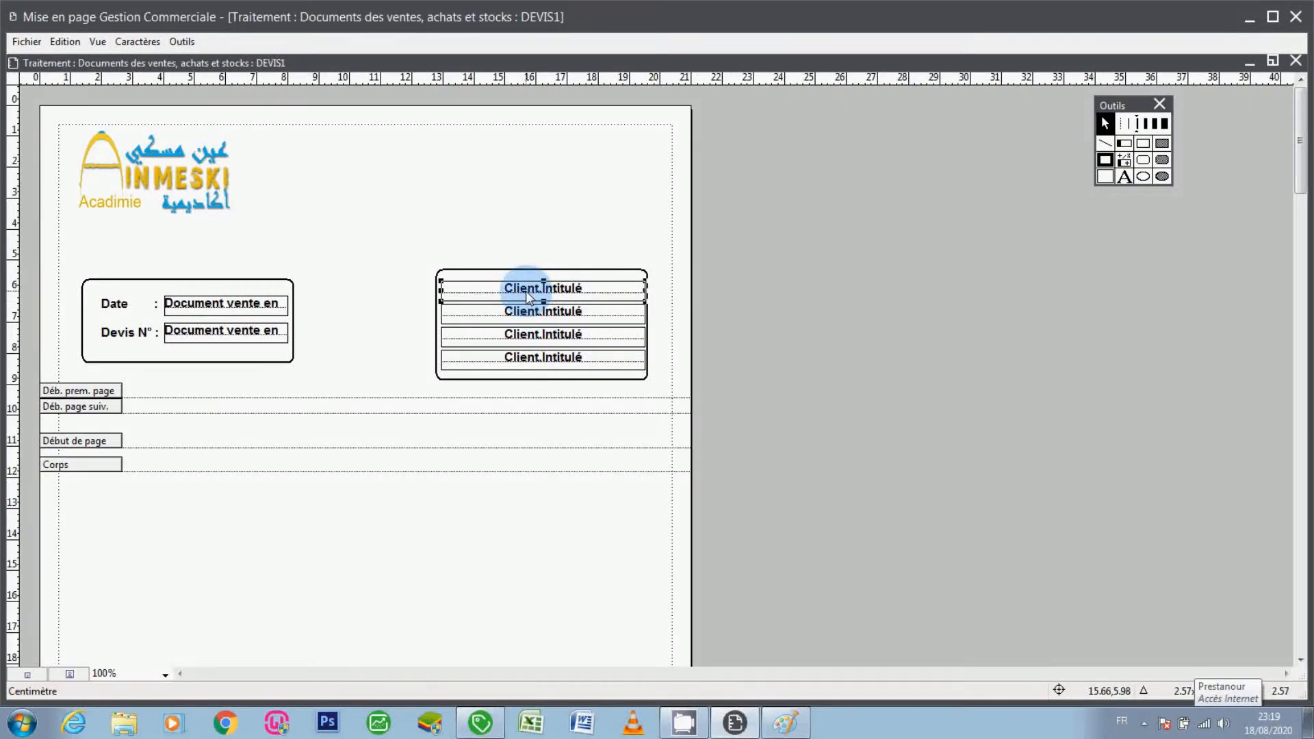
Set the font size of the uppermost Client.Intitulé field to 18
click(137, 41)
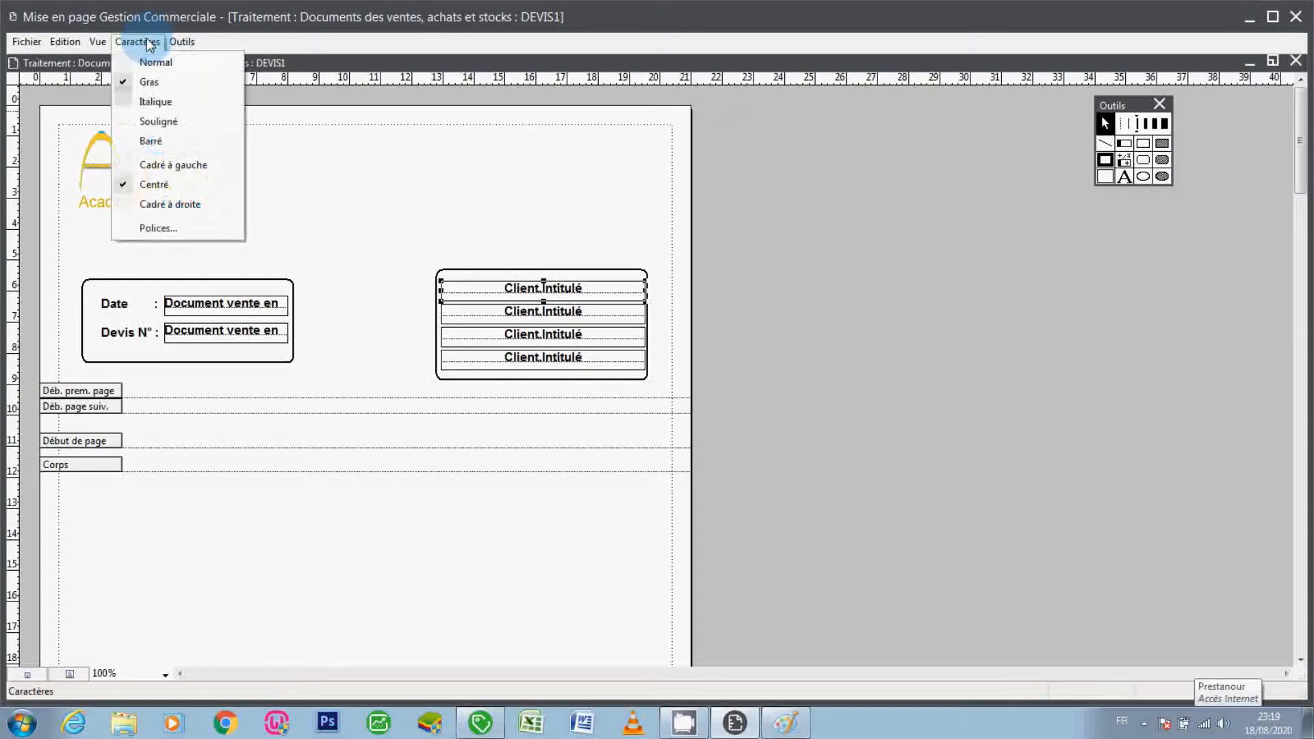
click(163, 230)
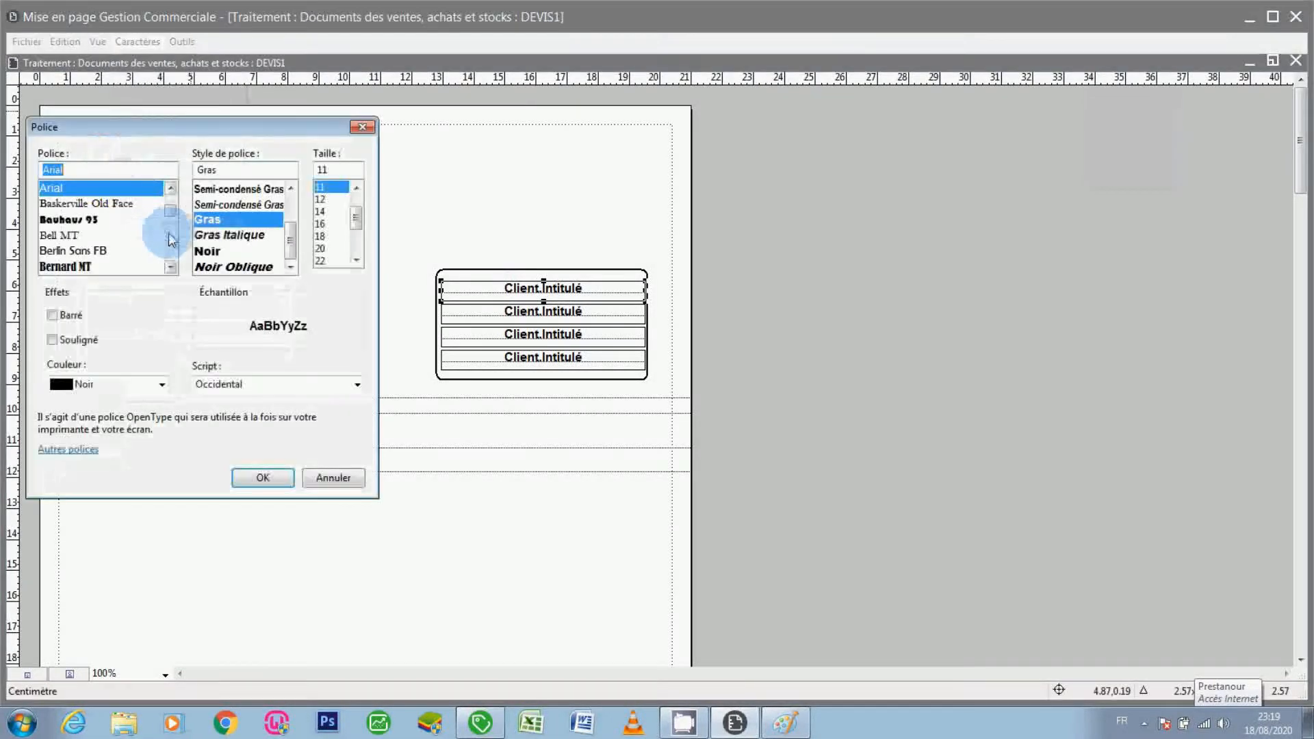
click(323, 237)
click(269, 476)
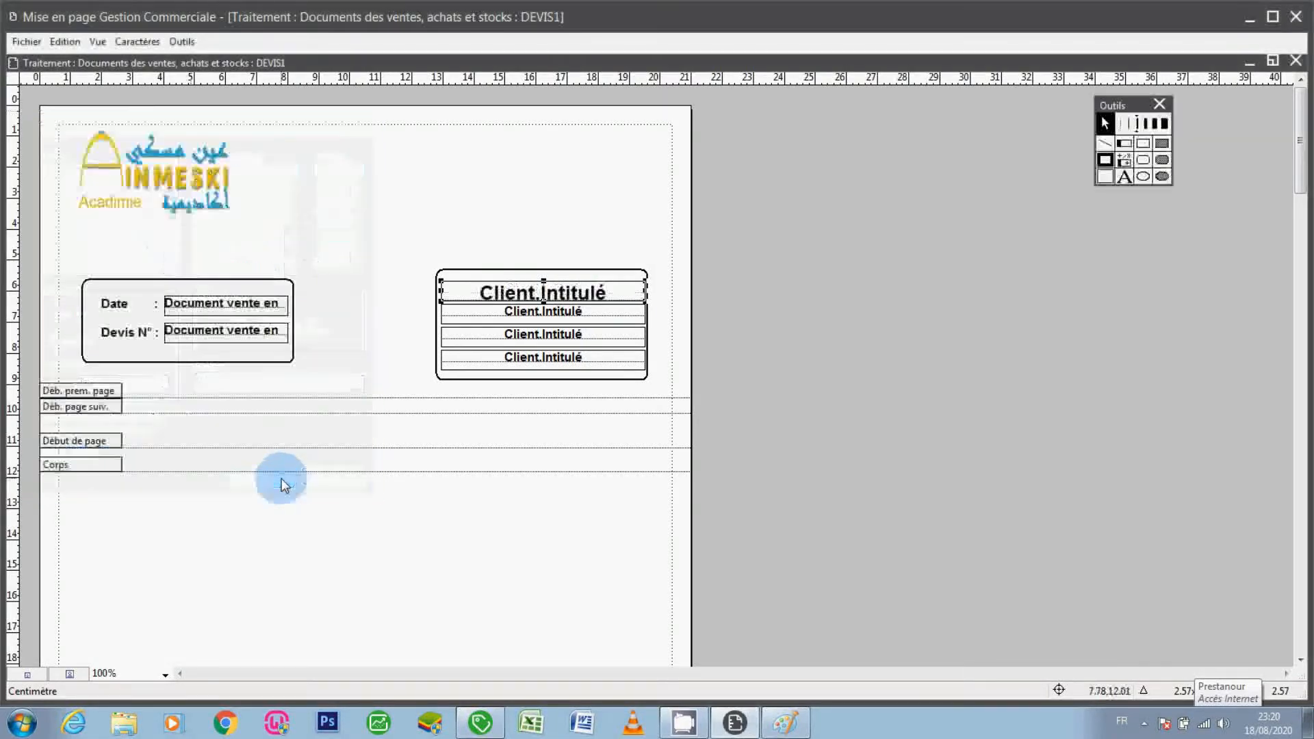
Change the source of the second field in the client frame to Adresse from the Client file
click(559, 310)
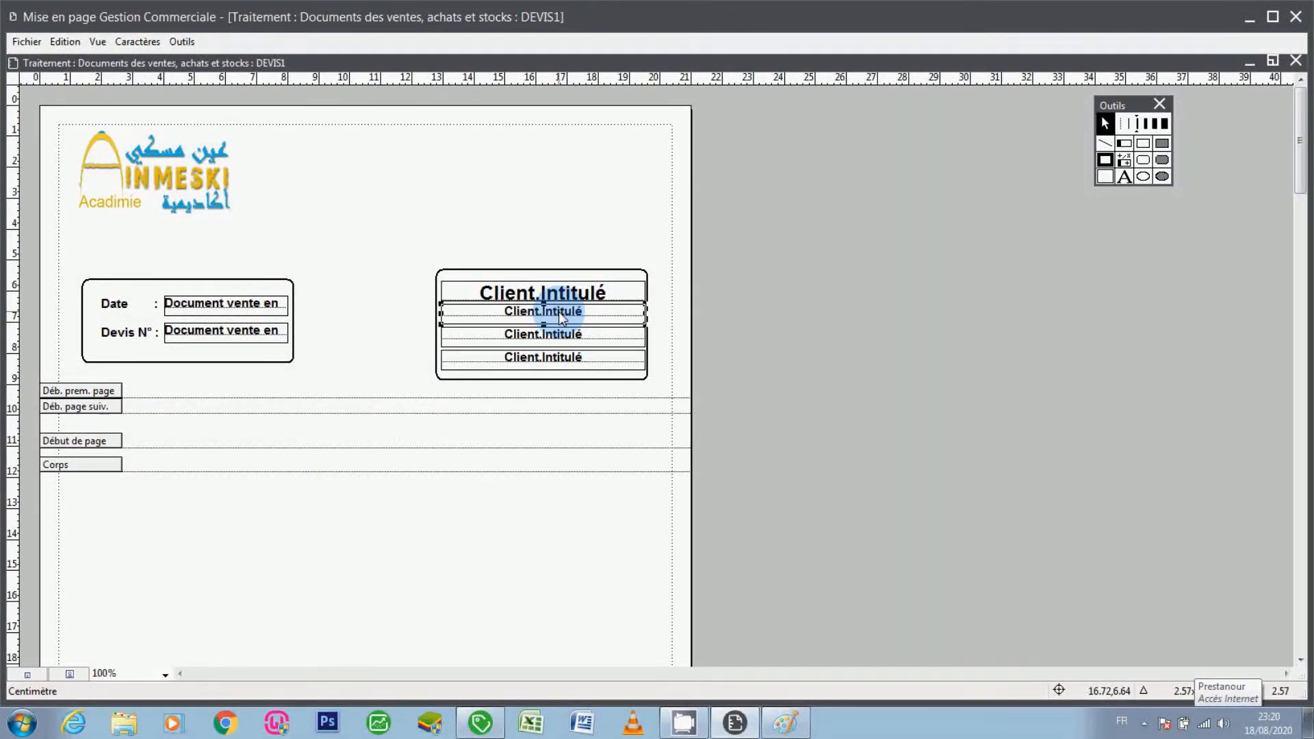
double_click(559, 310)
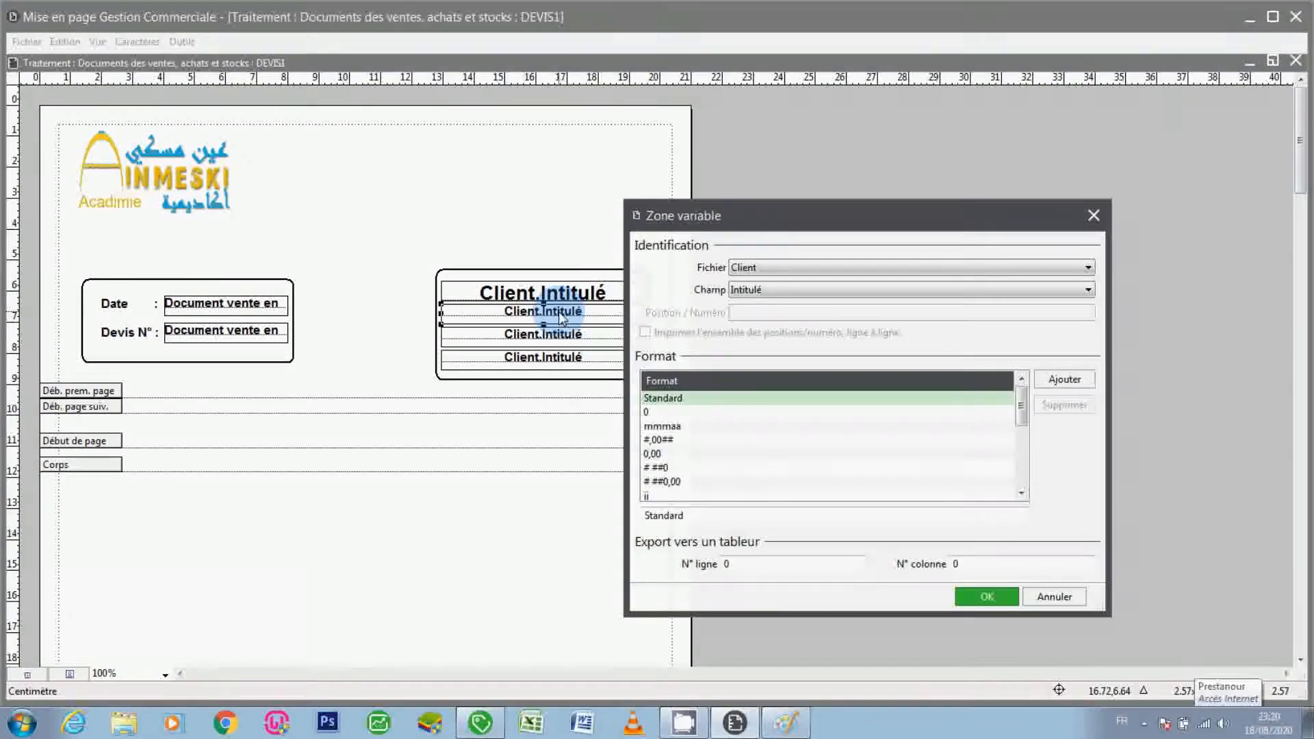
click(776, 290)
click(774, 291)
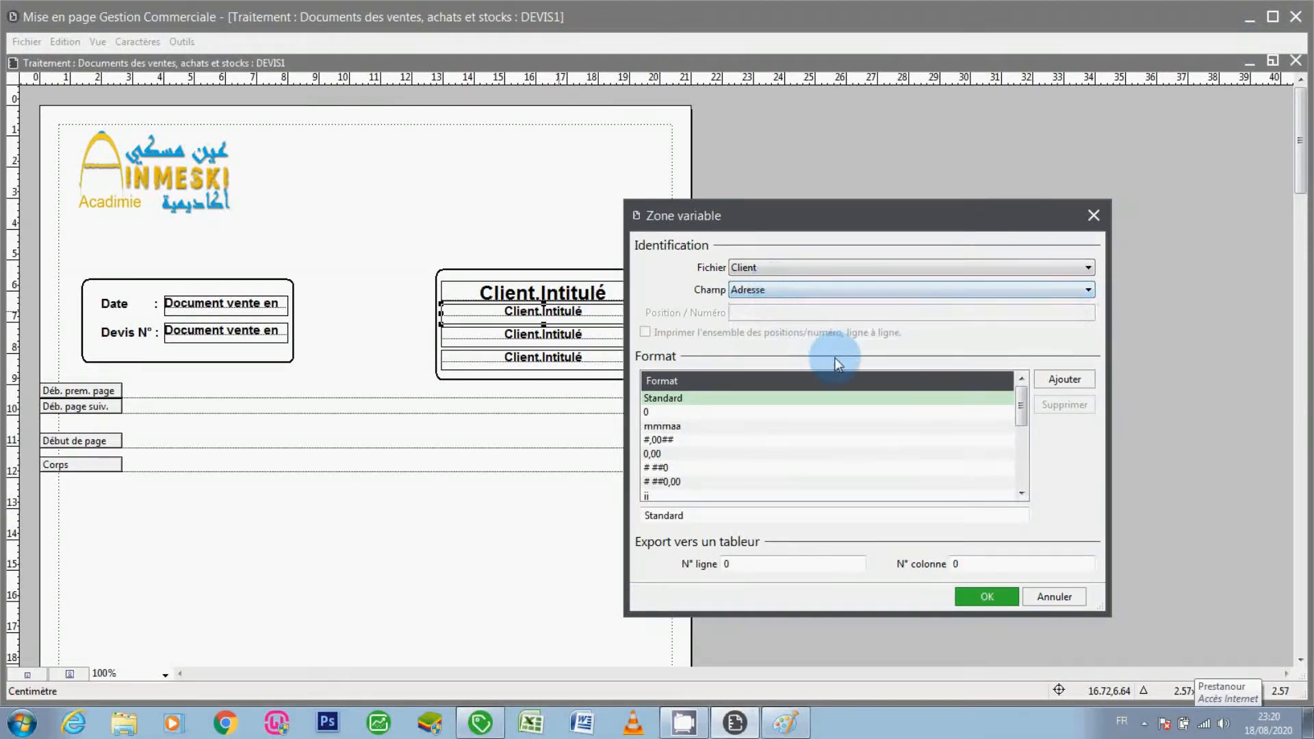
click(985, 594)
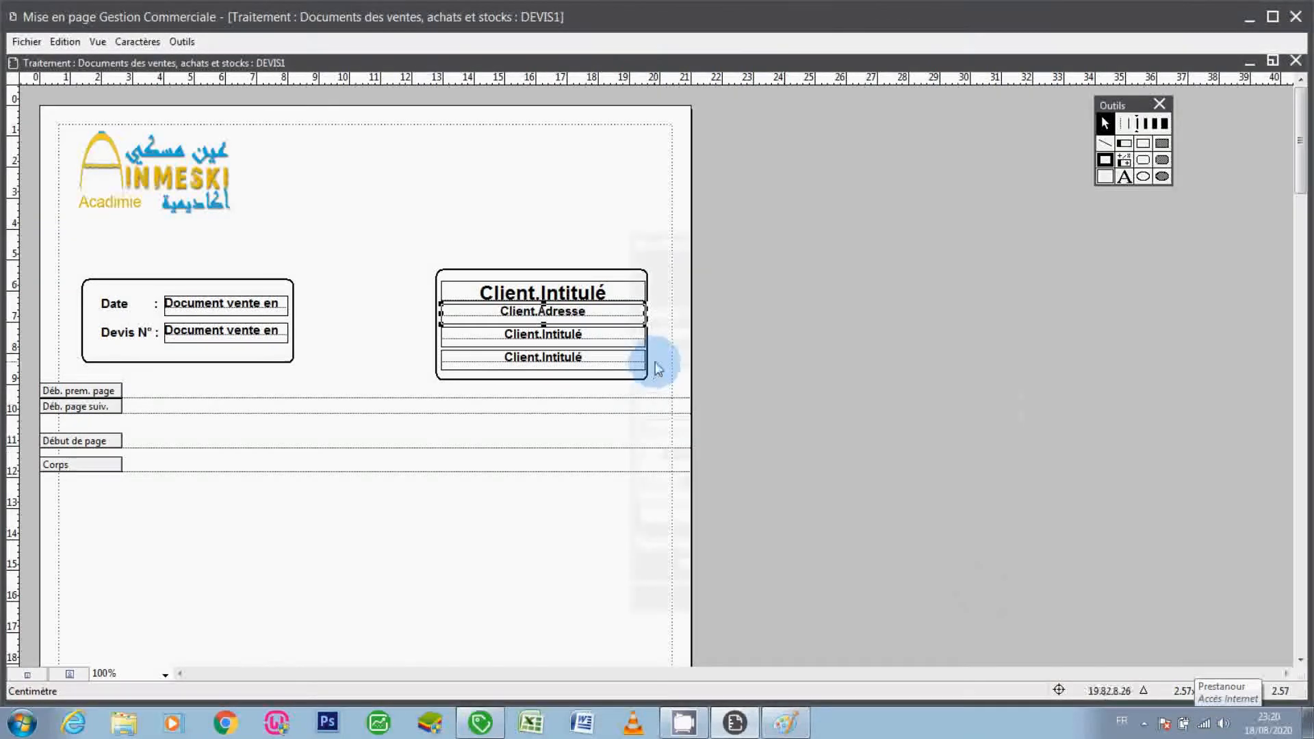
Shift the two lowest client fields slightly down and extend the Client.Adresse field's height to fill the gap beneath it
click(549, 369)
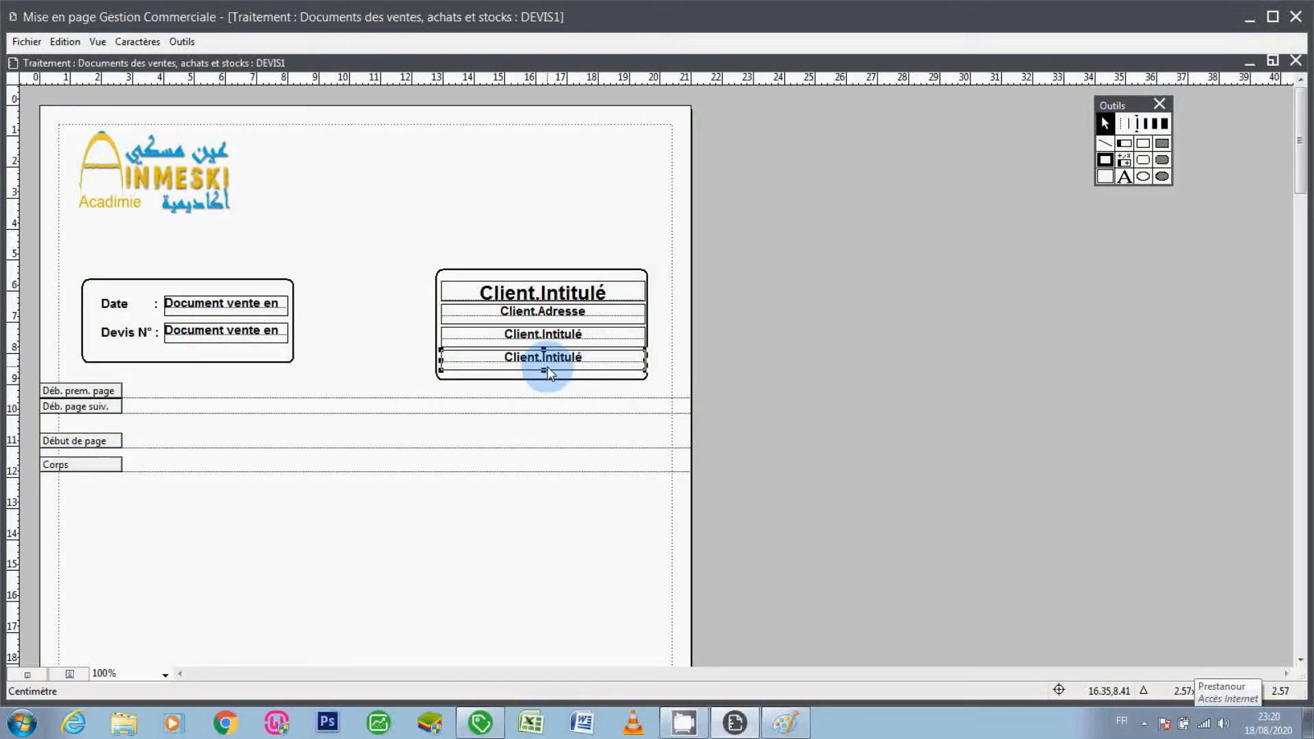
drag(548, 368, 547, 346)
click(546, 345)
click(542, 319)
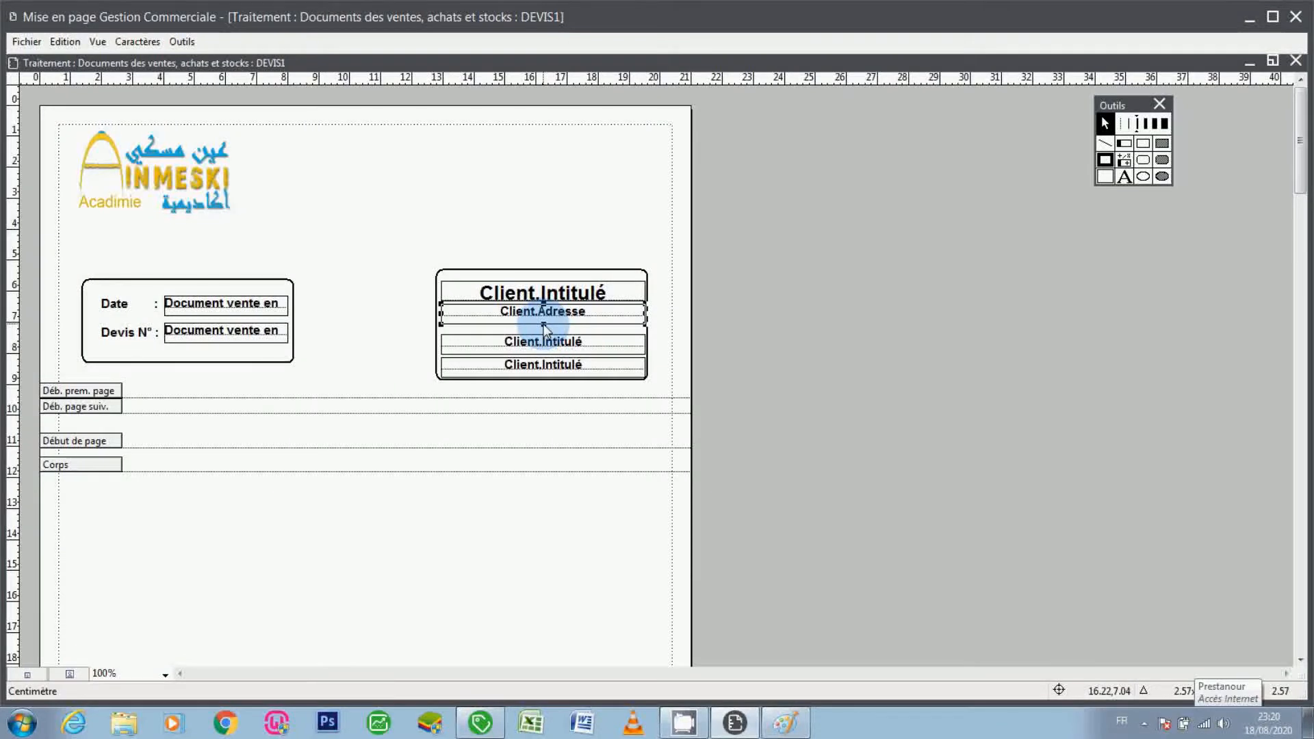
drag(543, 324, 545, 335)
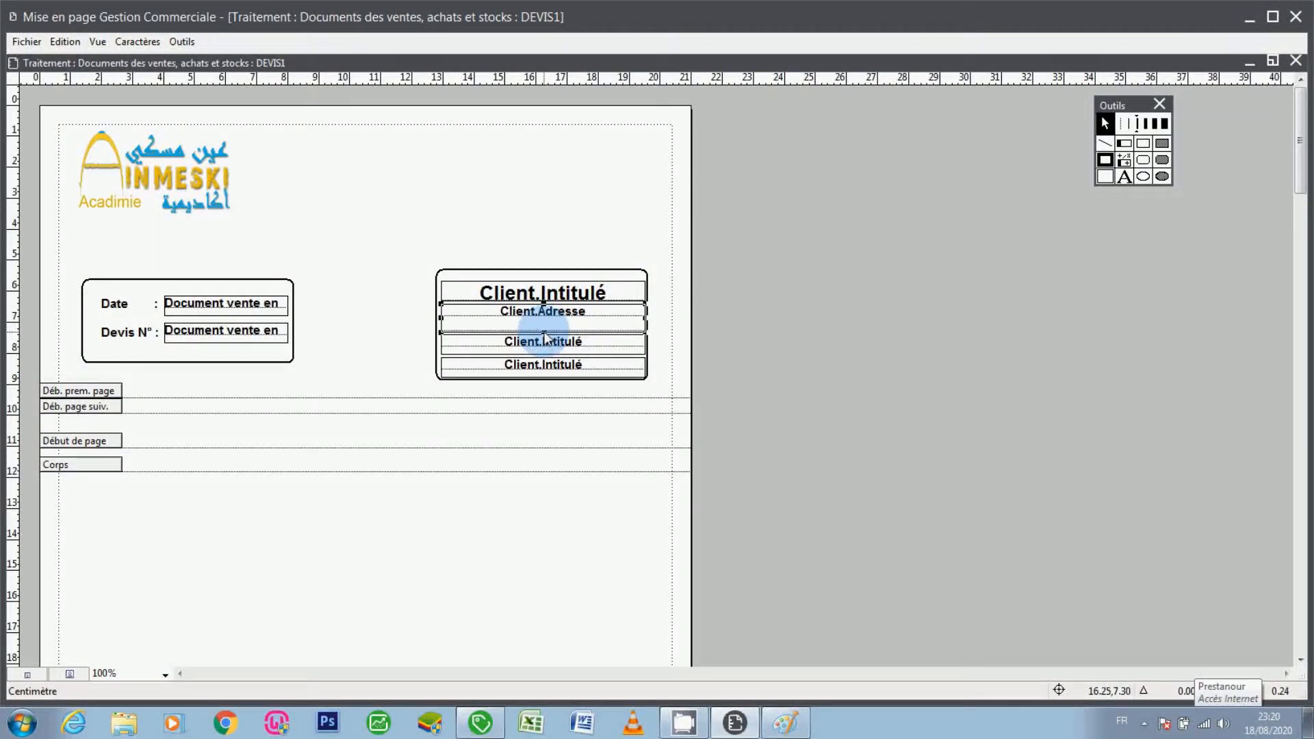
click(676, 353)
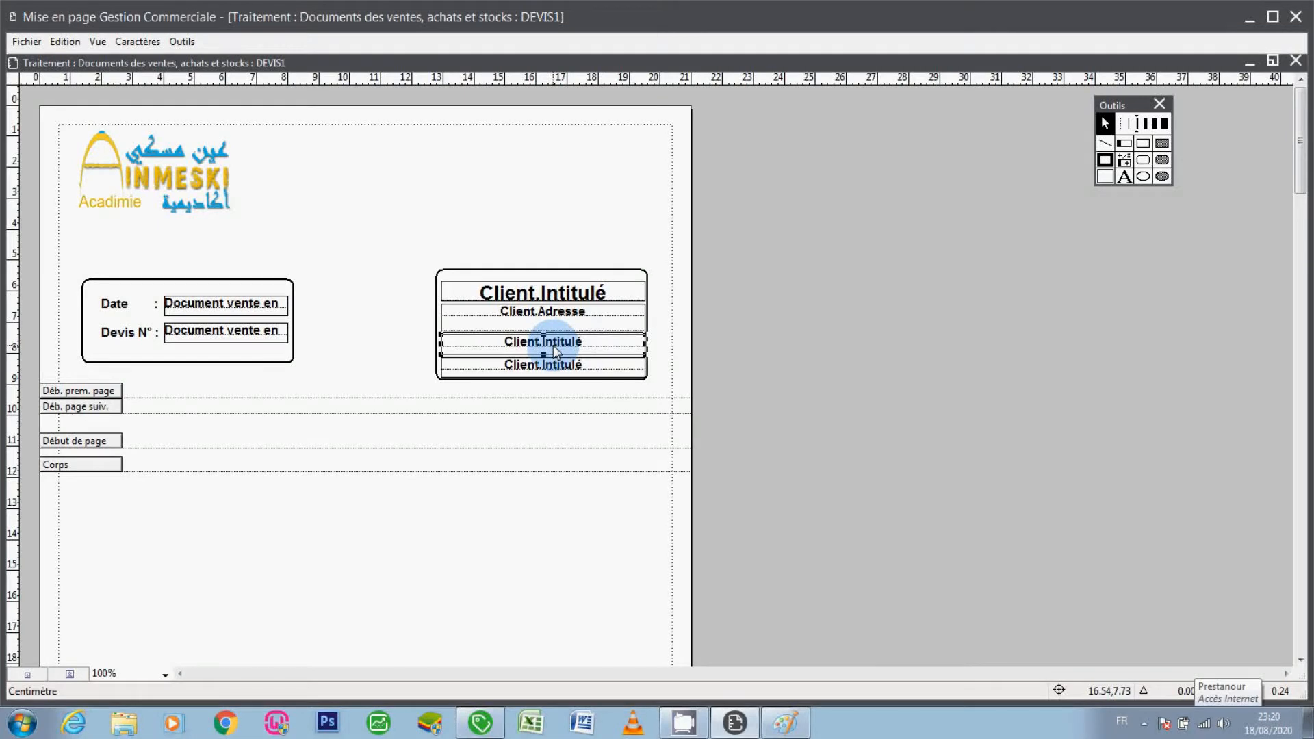
Change the source of the third field in the client frame to Ville from the Client file
double_click(553, 345)
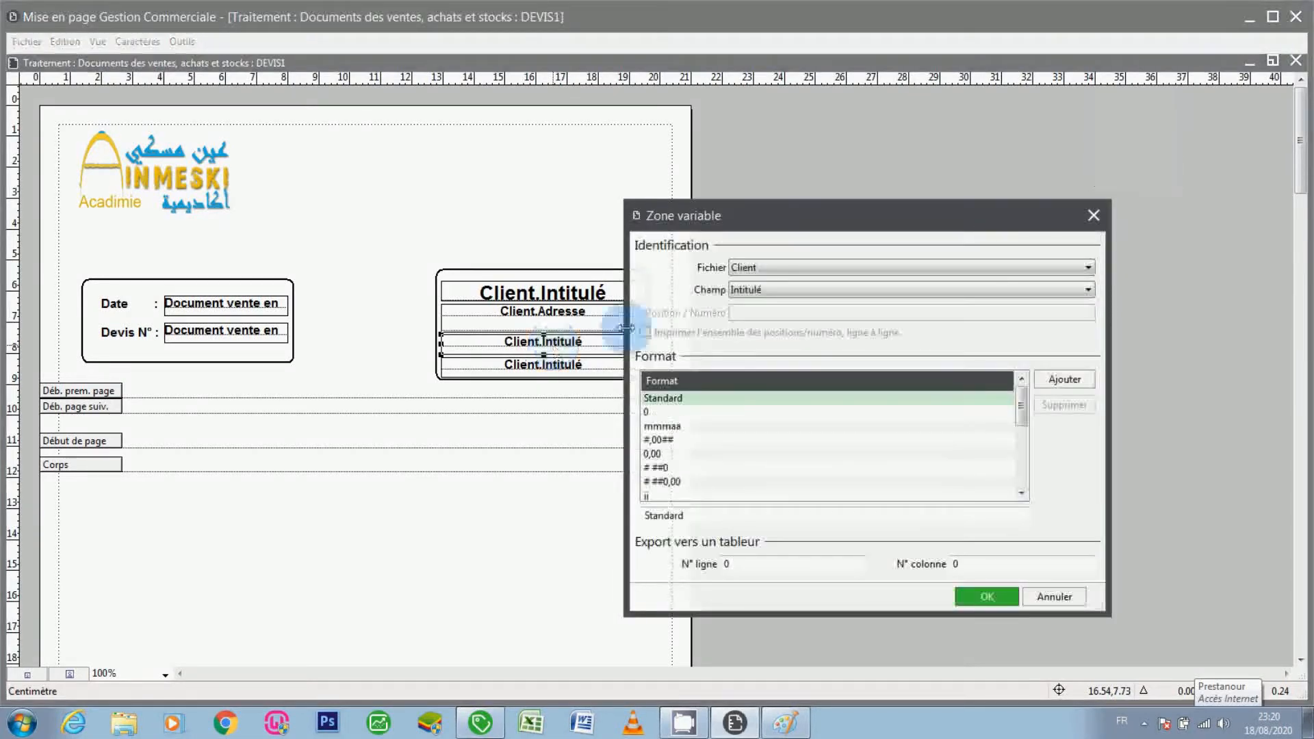
click(758, 289)
click(758, 289)
key(v)
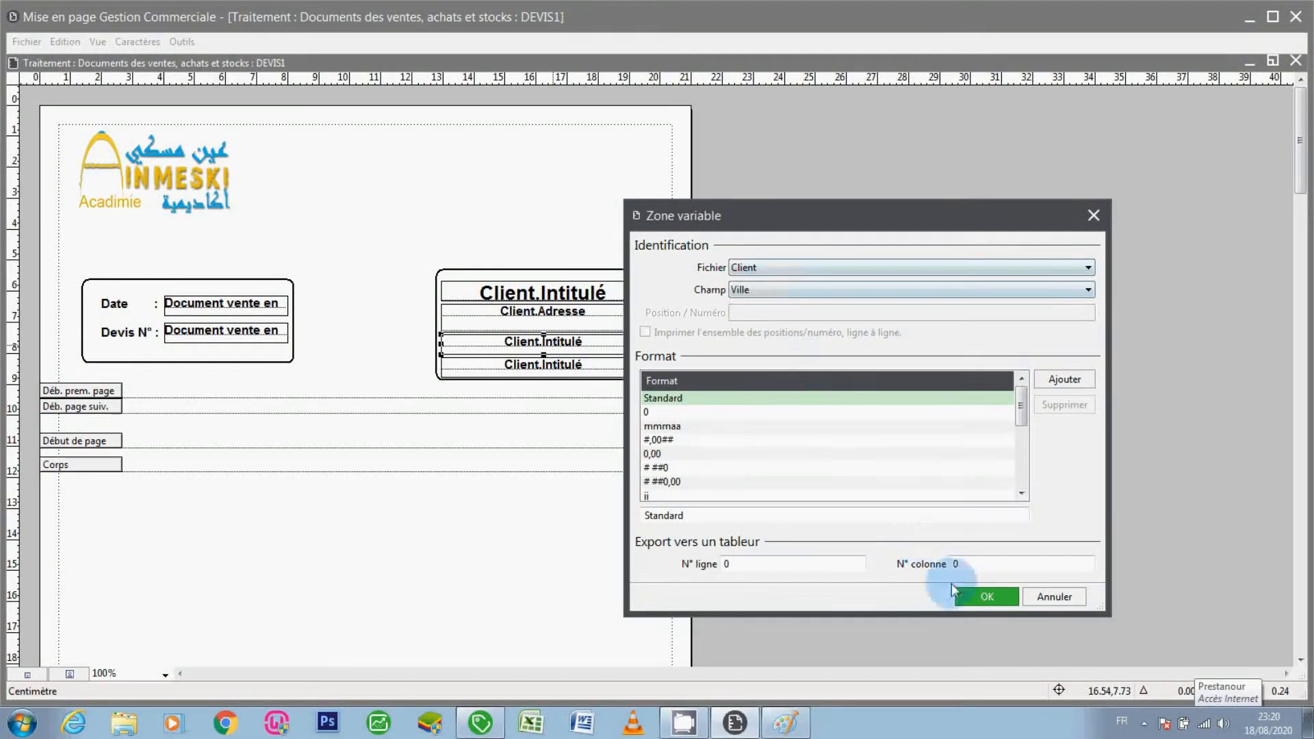
click(967, 593)
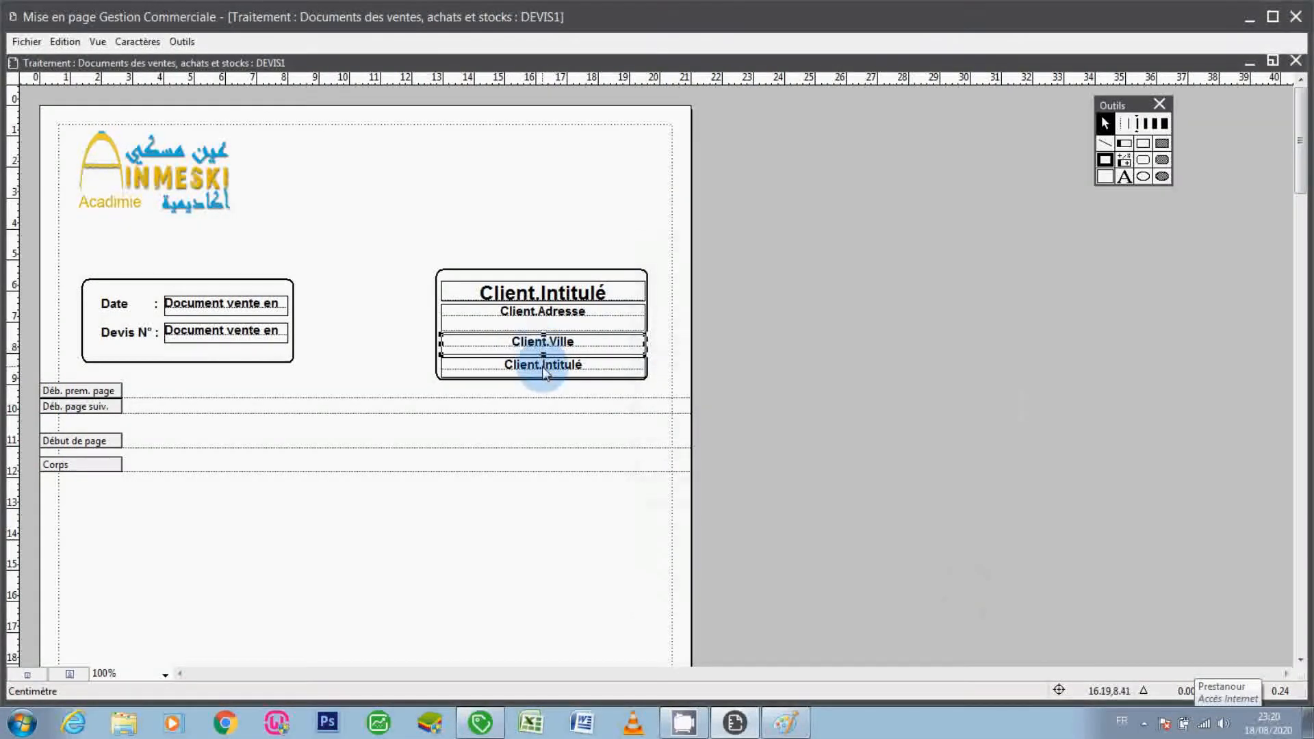
Nudge the lowest client field slightly up and change its source to N° de SIRET from the Client file
click(543, 366)
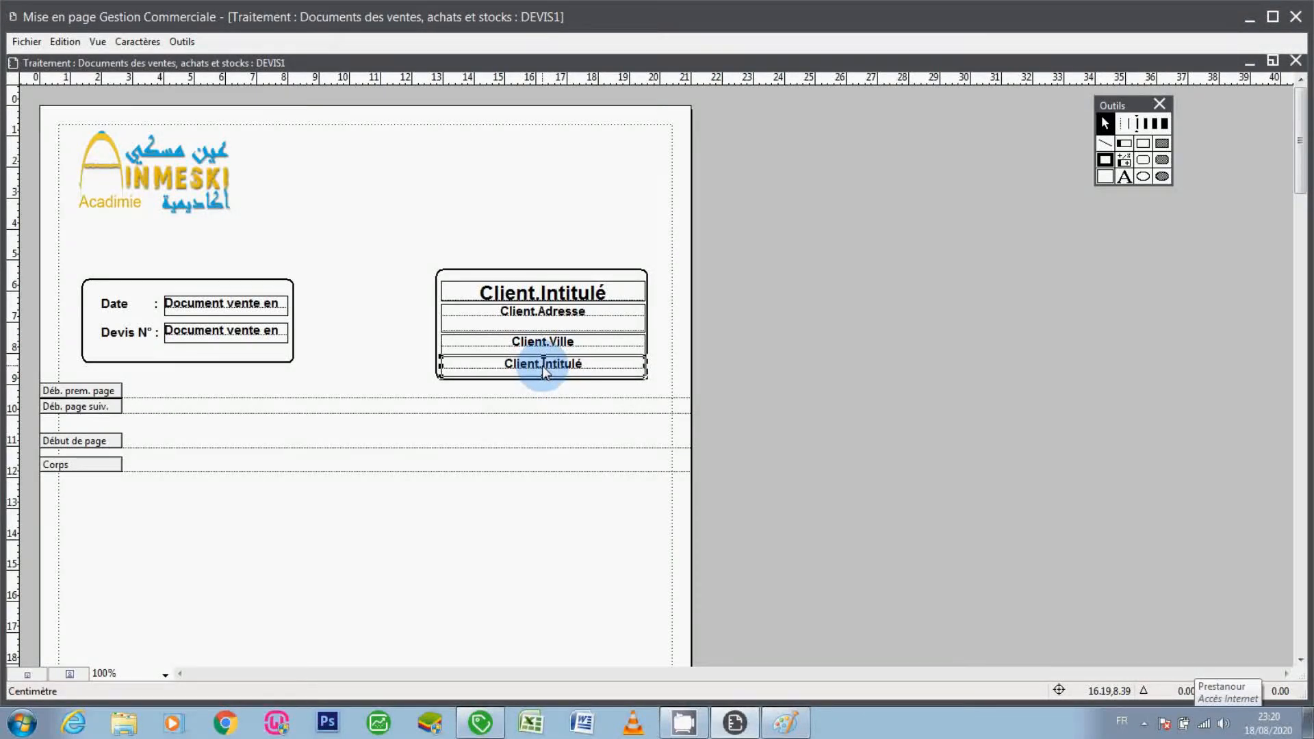
double_click(544, 369)
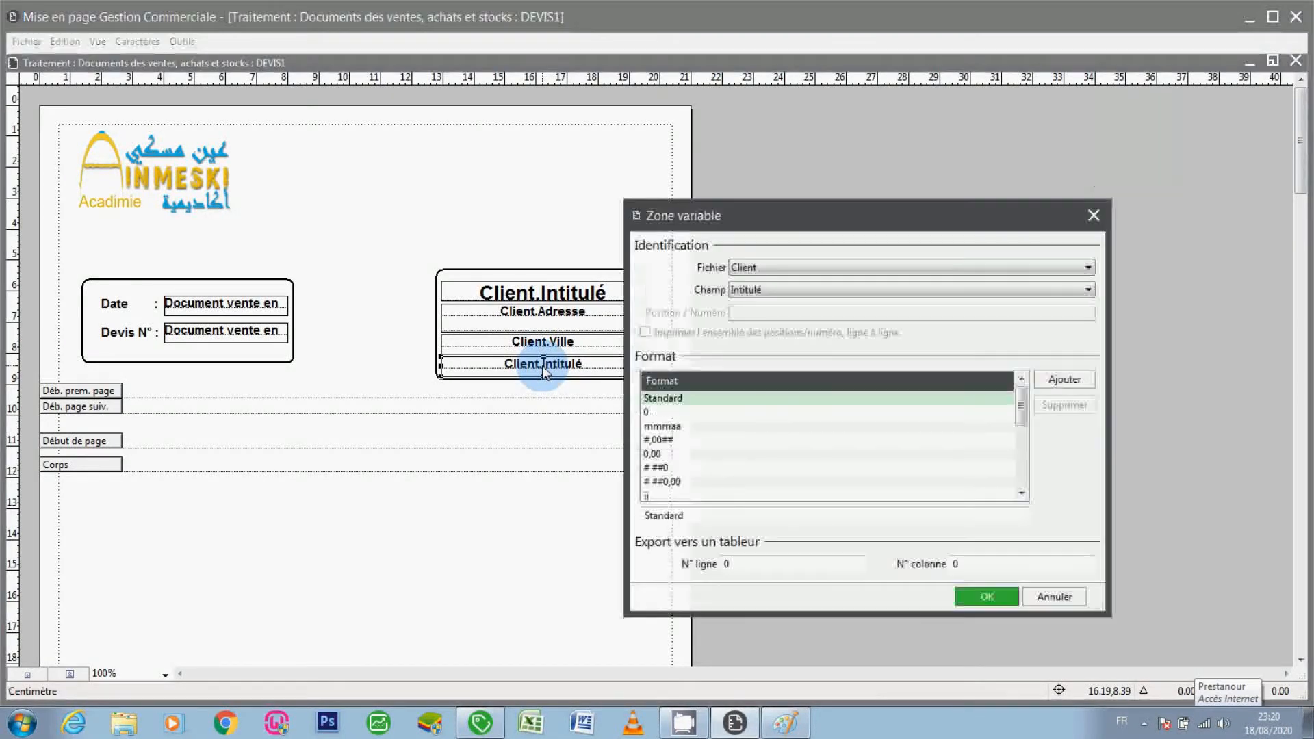
click(758, 288)
click(759, 288)
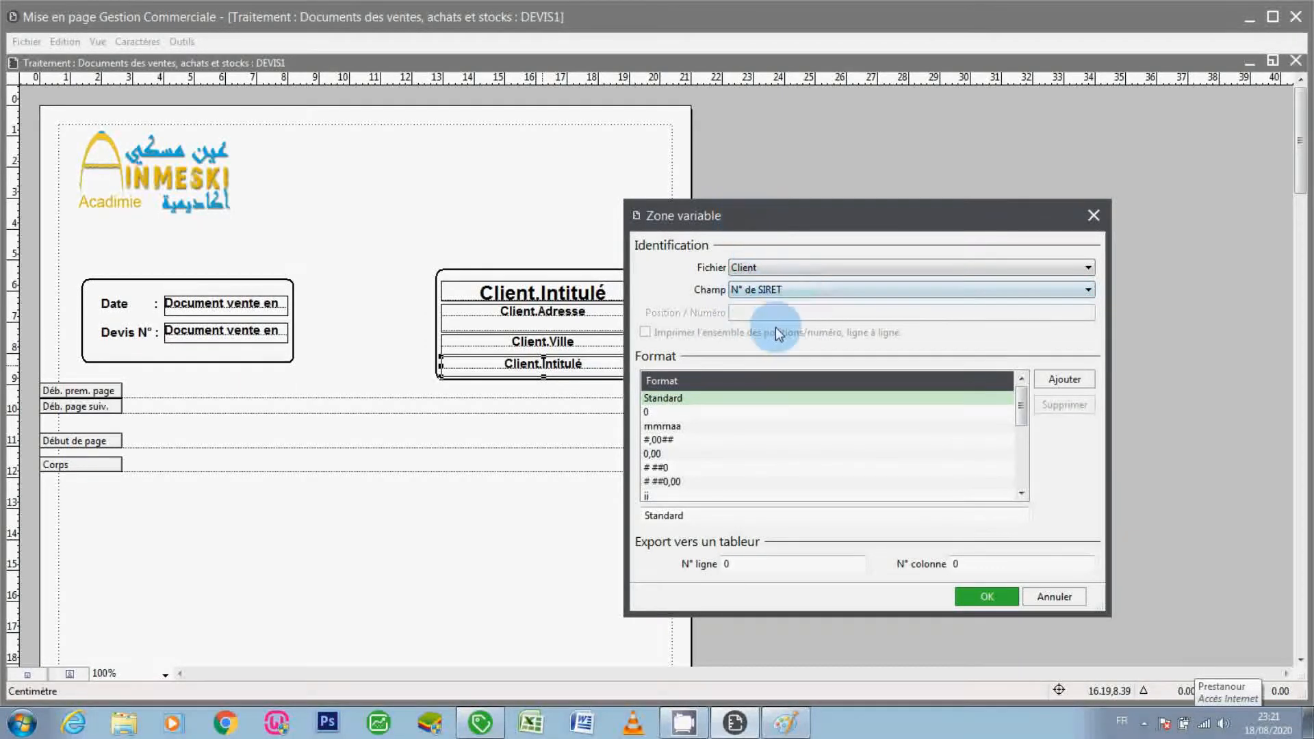
click(988, 603)
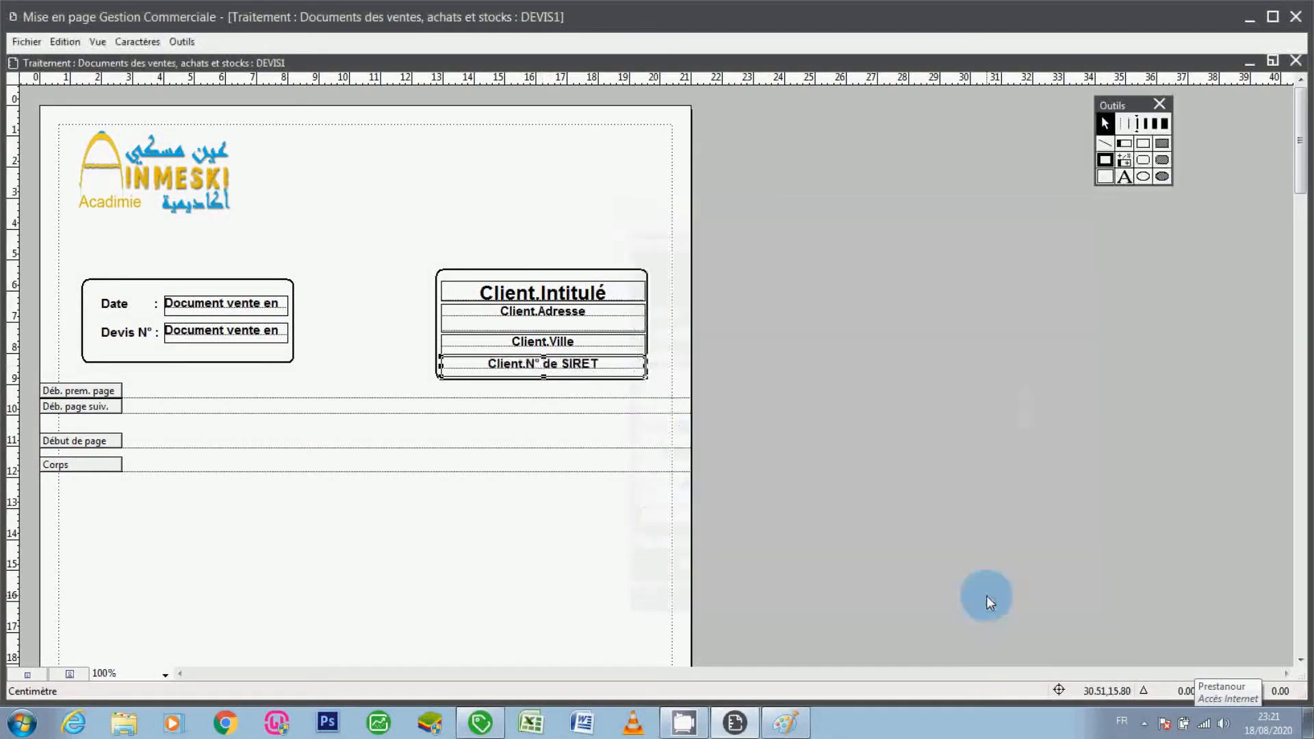
Deselect the client field and save the DEVIS1 layout
click(494, 373)
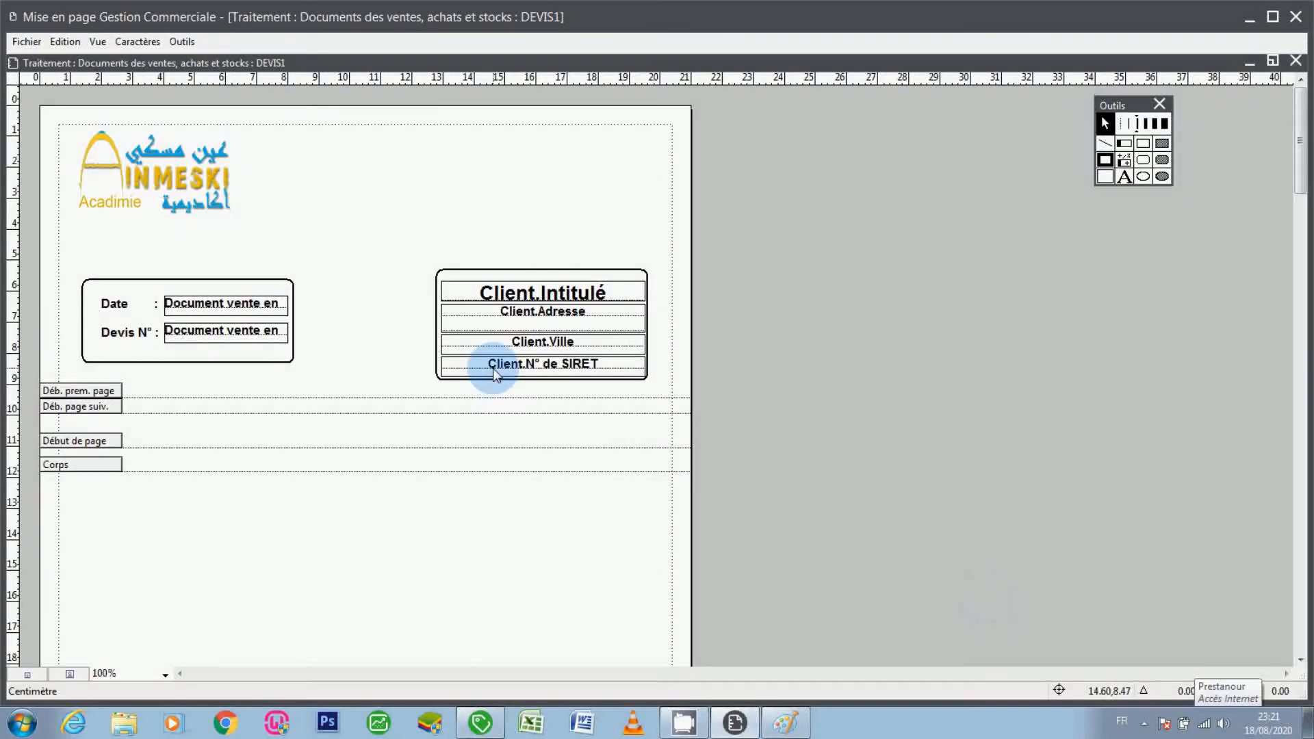
click(29, 44)
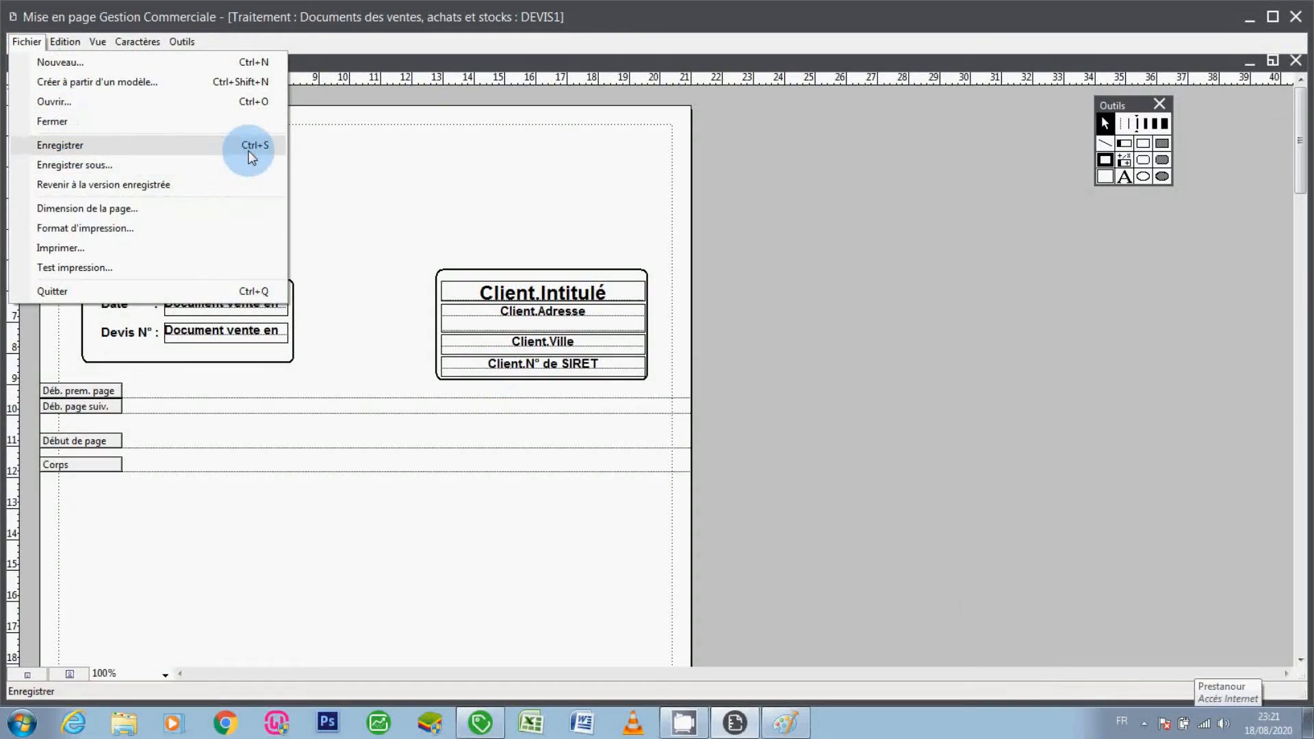
click(106, 145)
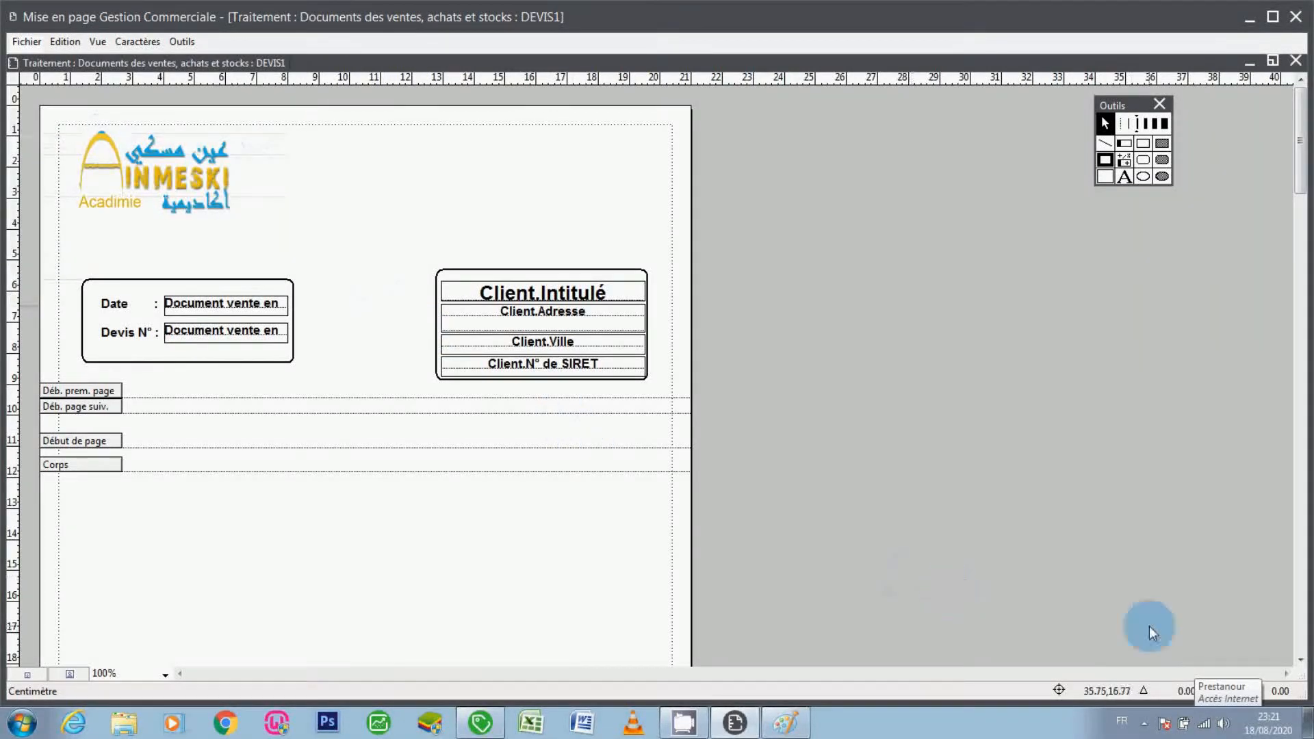
Add a text label reading "DEVIS" in the blank area above the client frame
click(1300, 661)
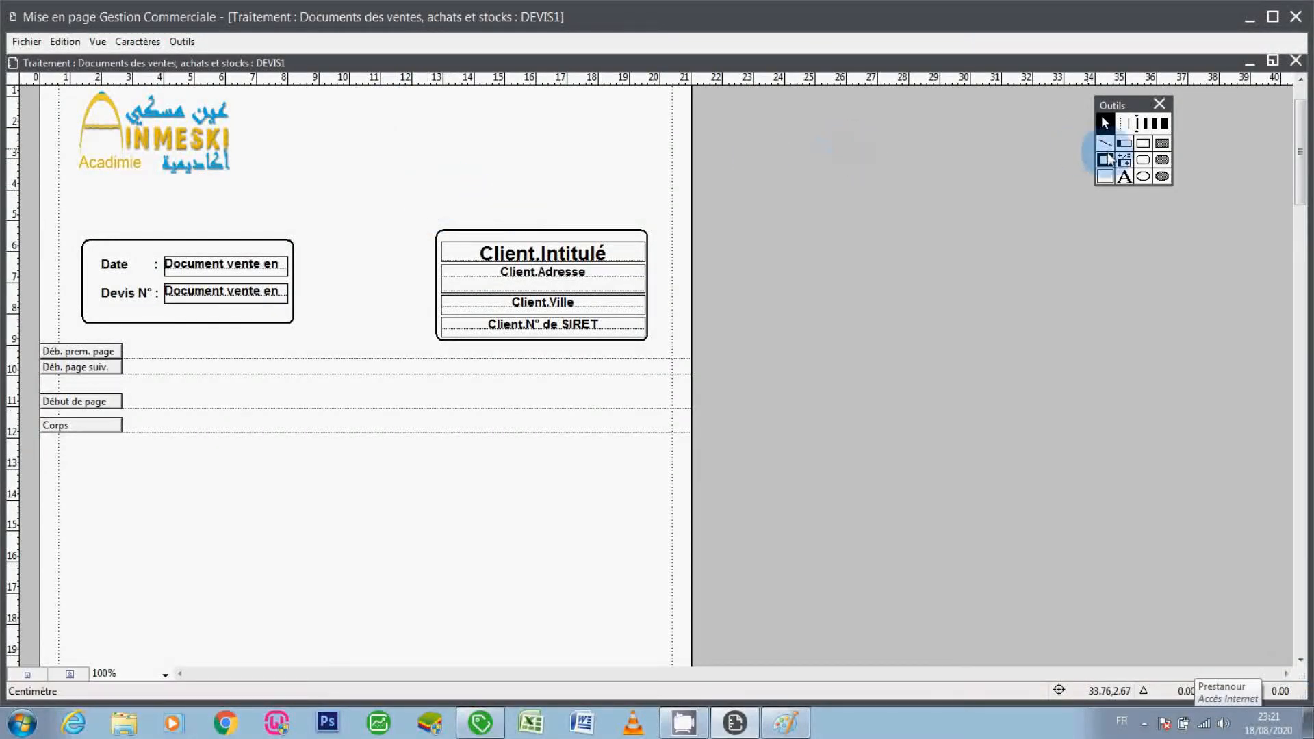
click(1123, 176)
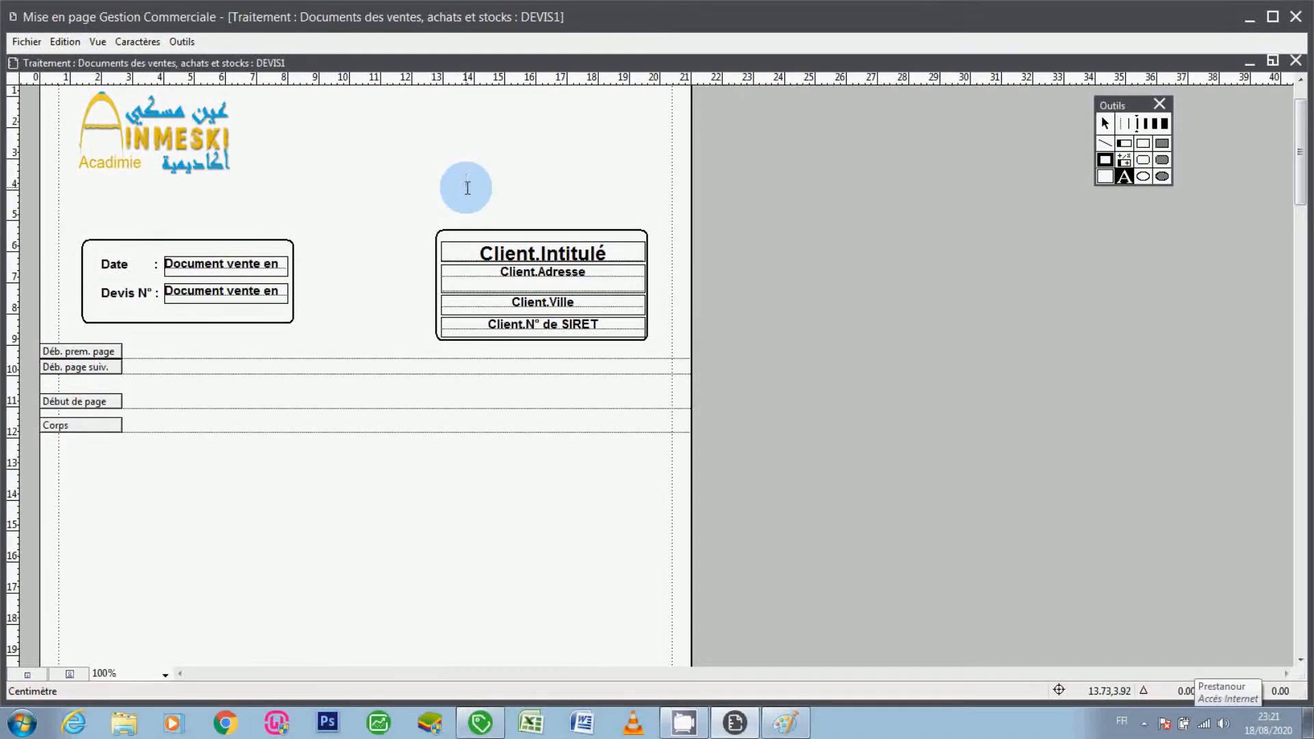
text(DEVIS)
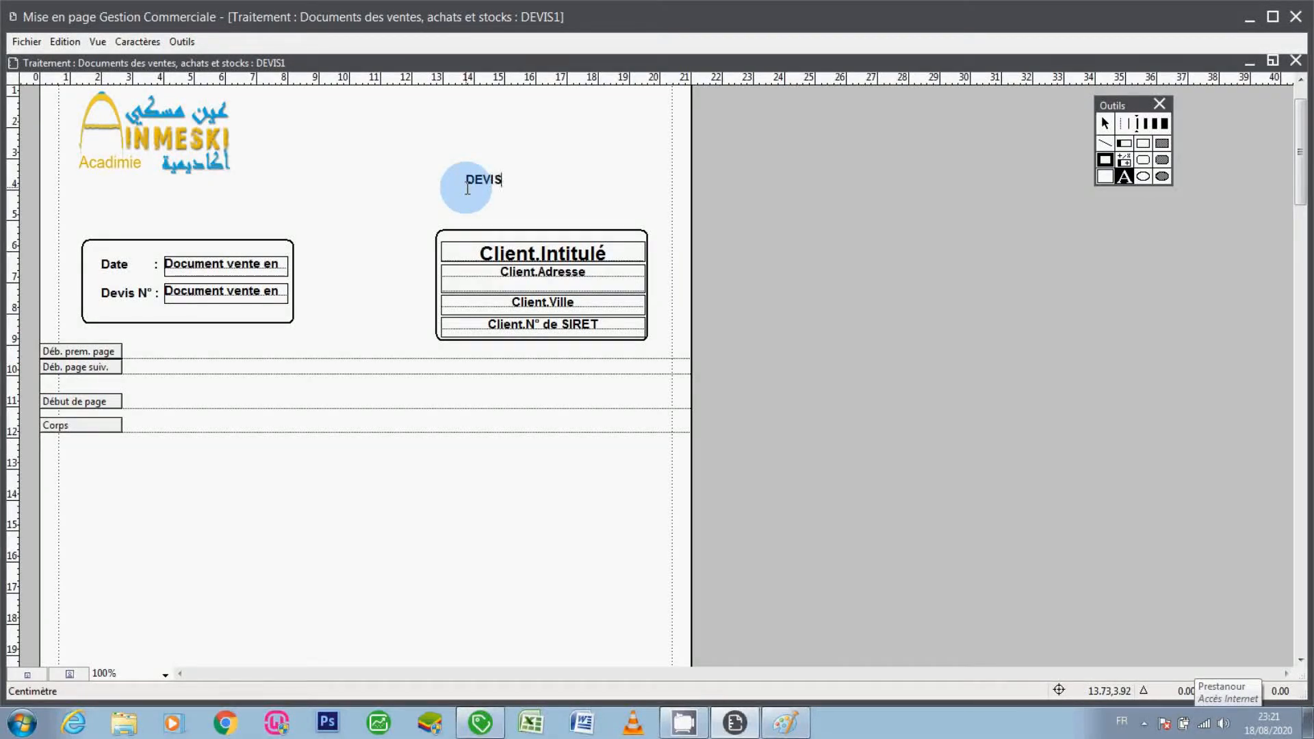
click(1105, 123)
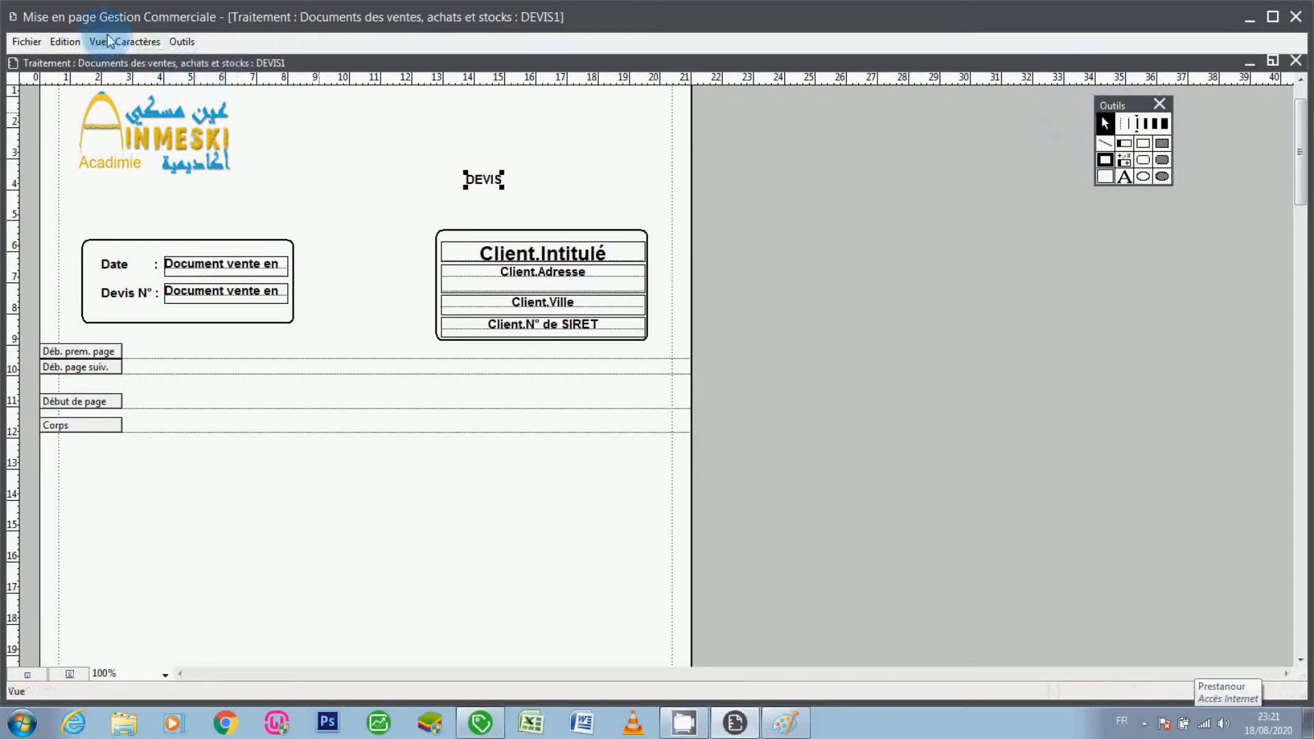
Set the "DEVIS" label's font size to 22 and move it to sit roughly centred just above the client frame
click(137, 42)
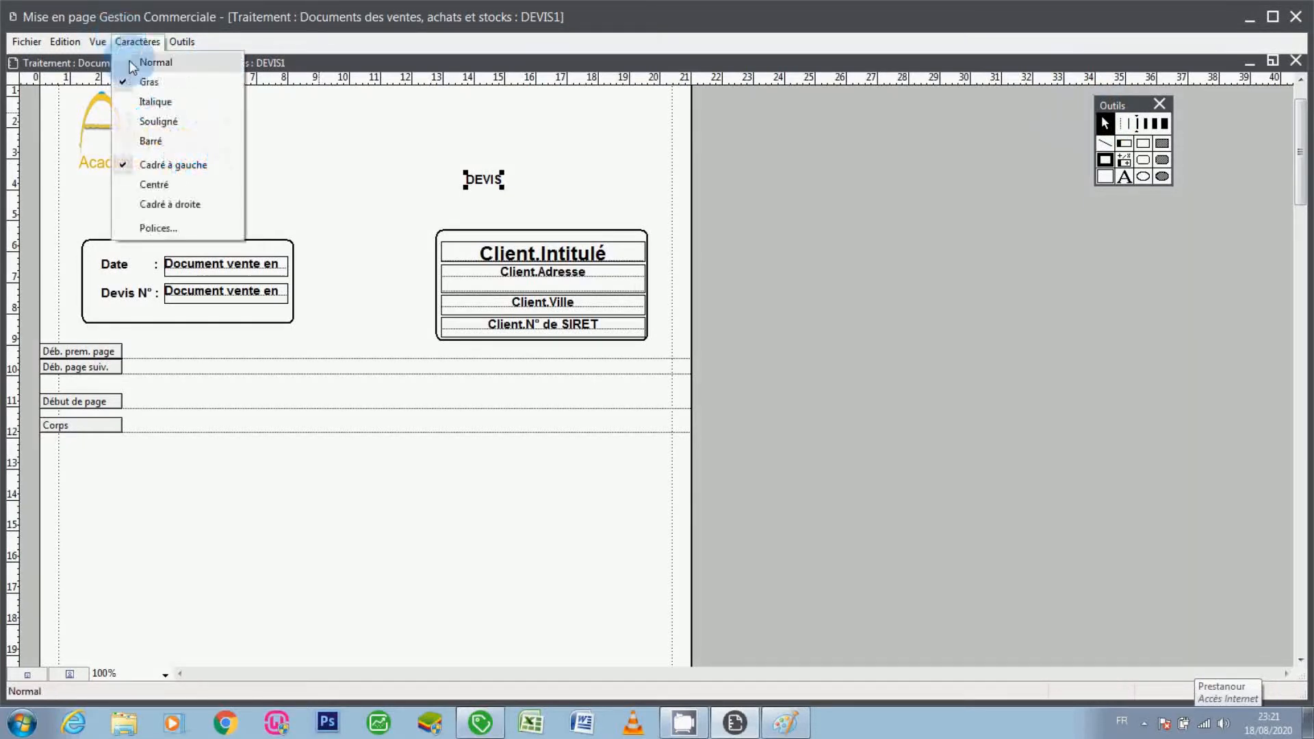
click(167, 220)
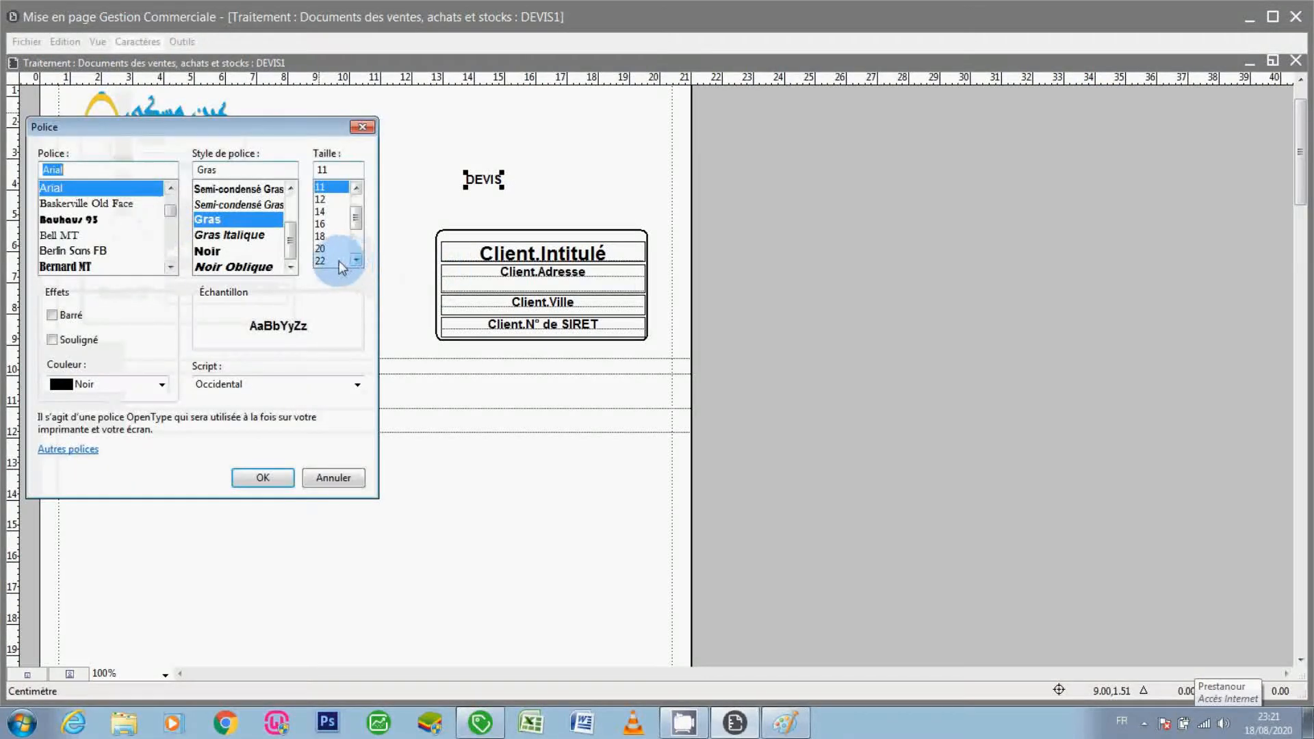
click(339, 261)
click(356, 260)
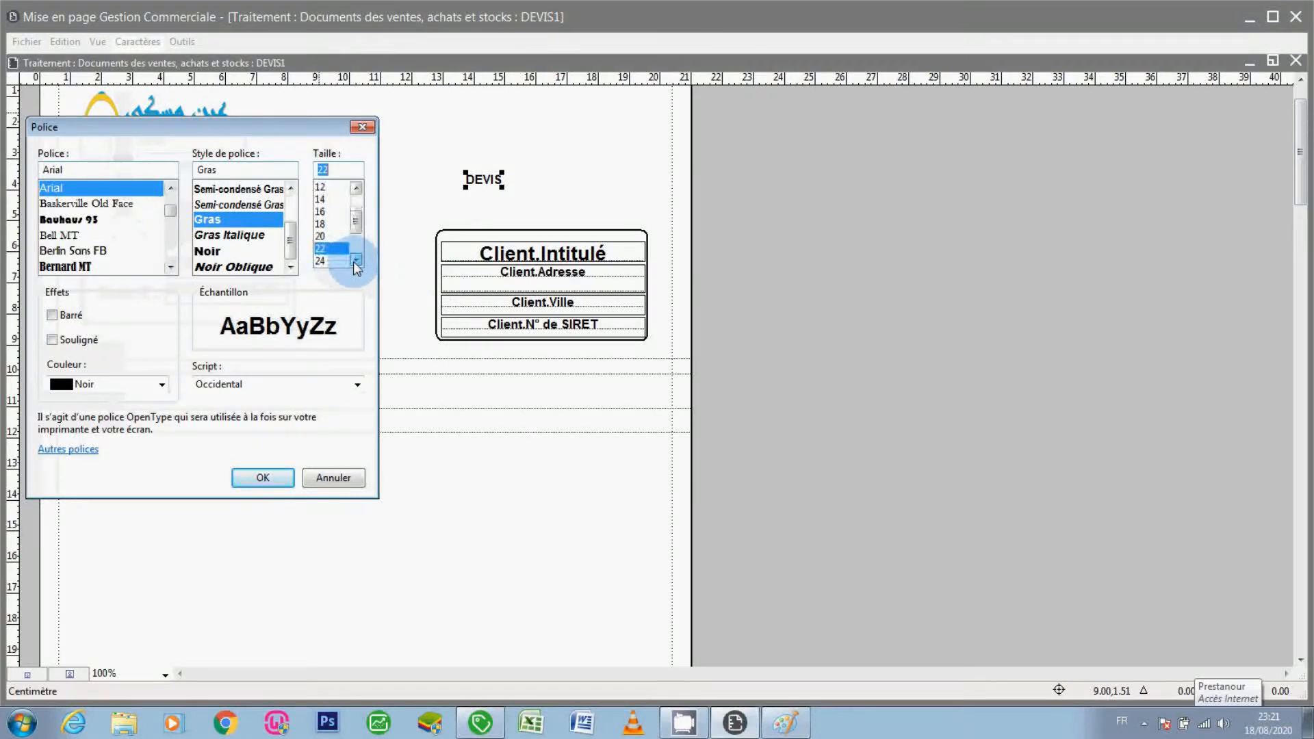
click(270, 472)
click(518, 193)
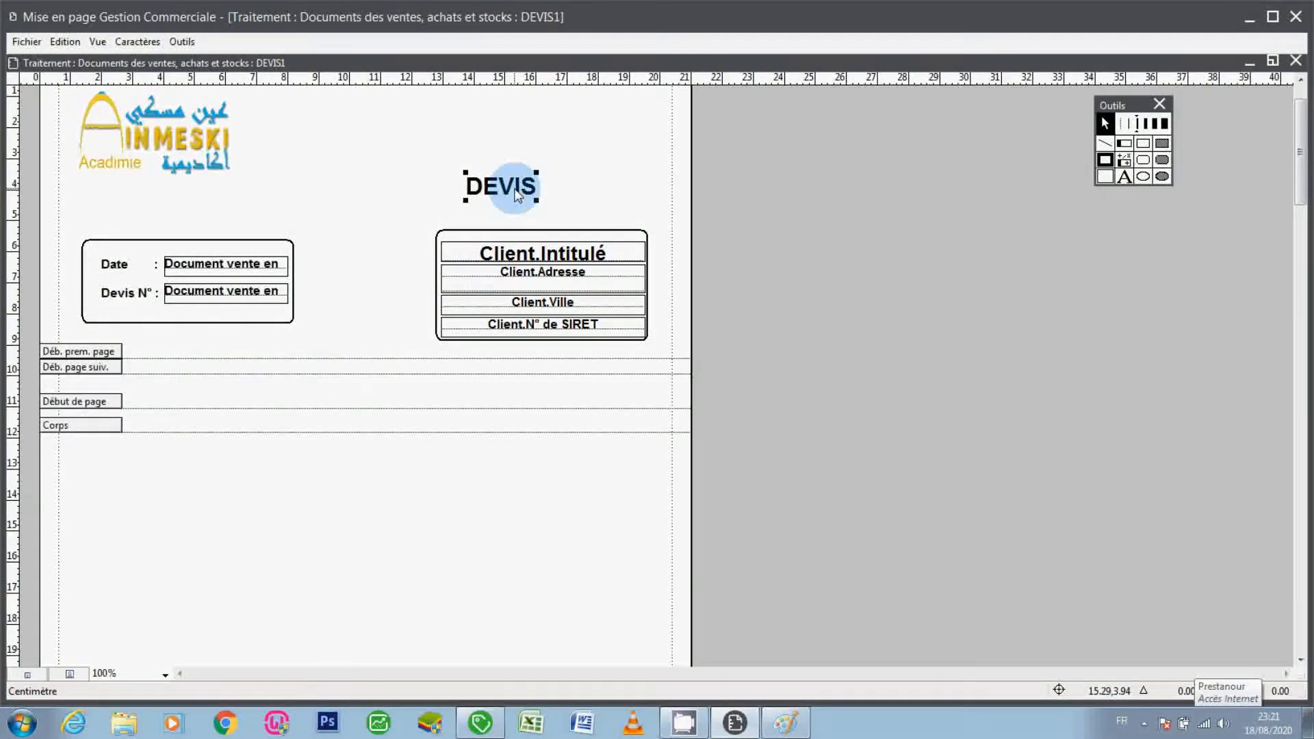
drag(518, 193, 553, 219)
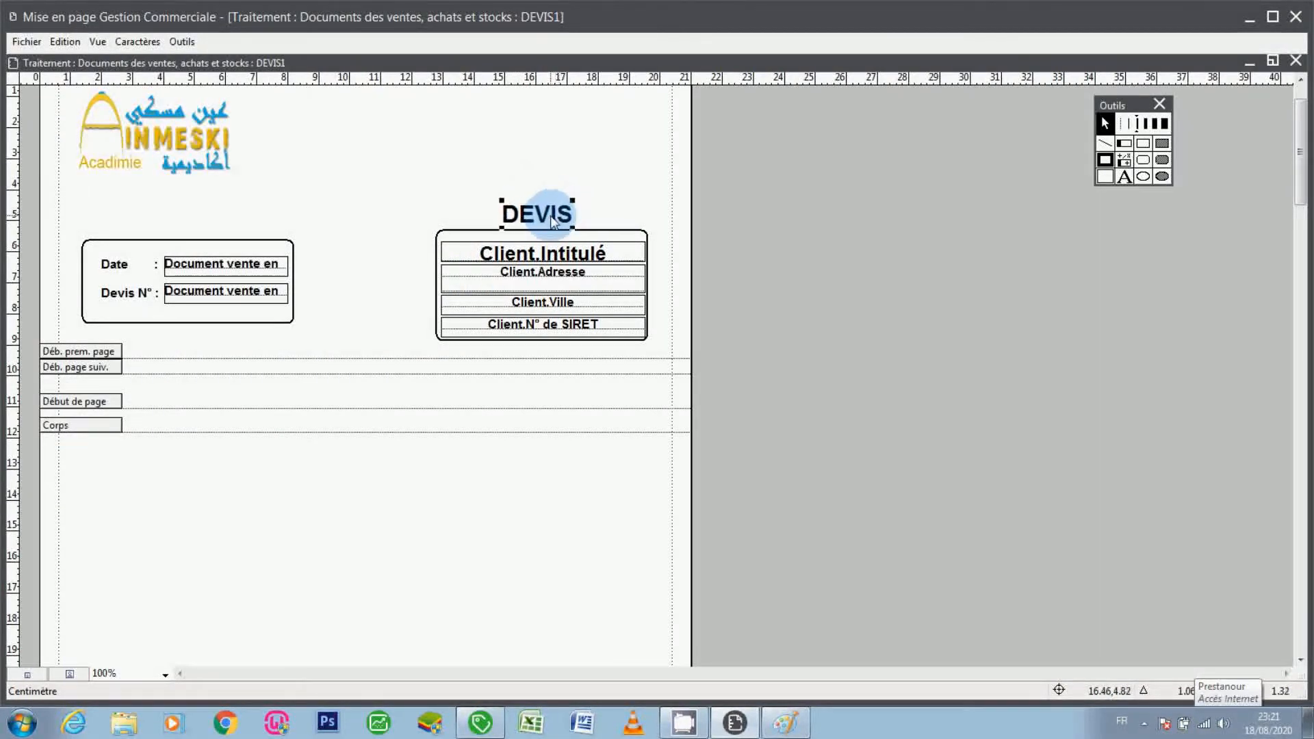
Deselect the "DEVIS" label and hide the rulers around the layout page
click(528, 525)
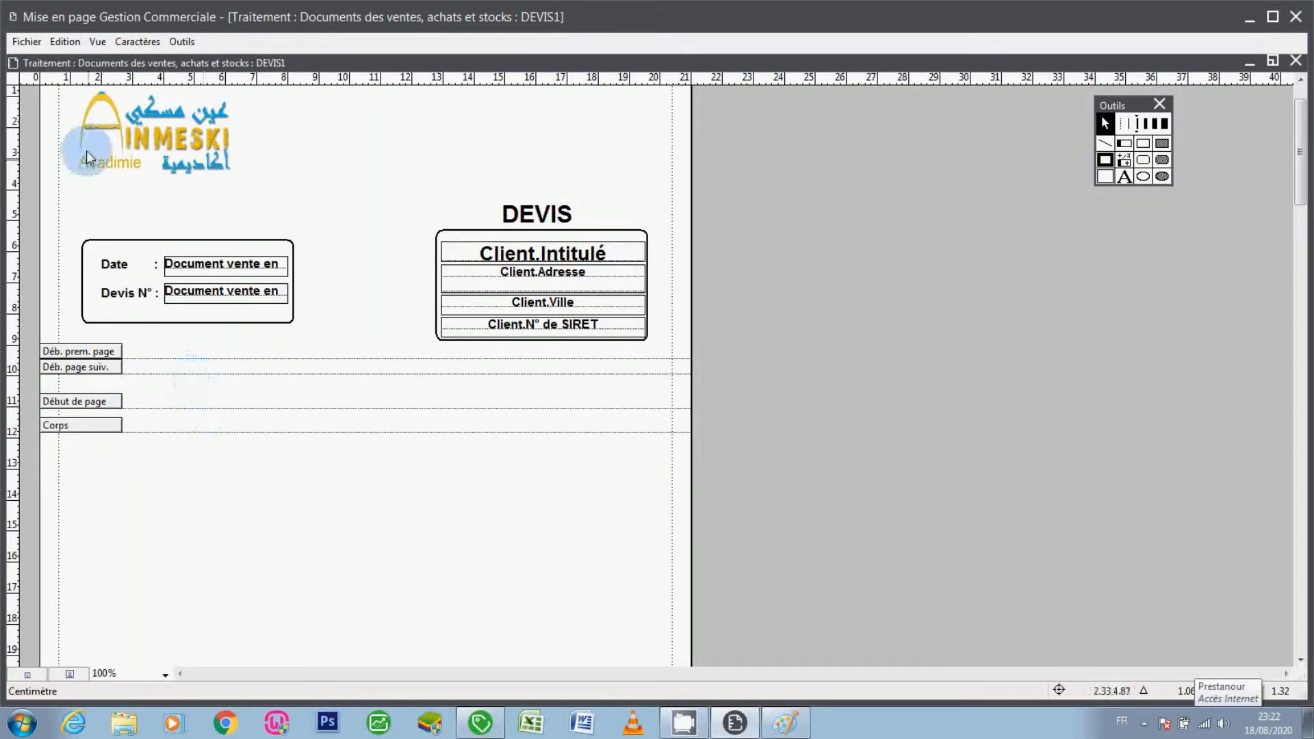
click(88, 41)
click(97, 43)
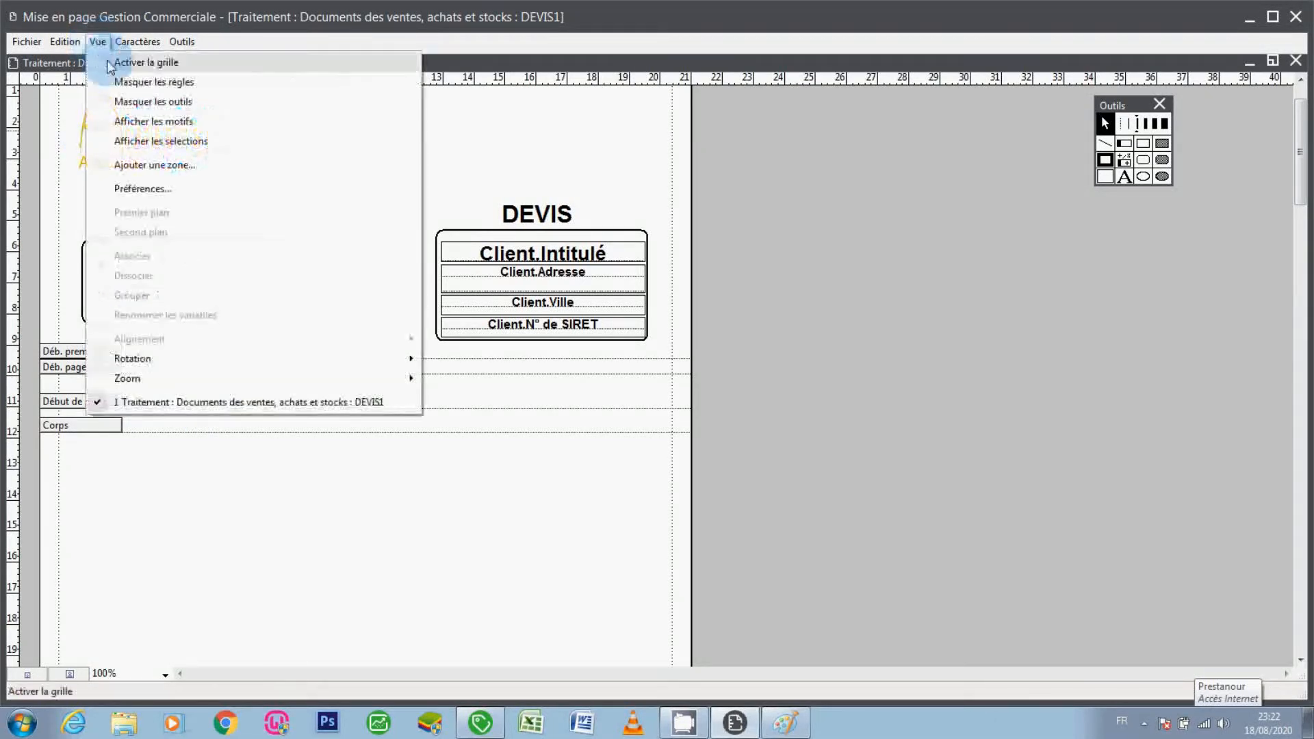
click(118, 82)
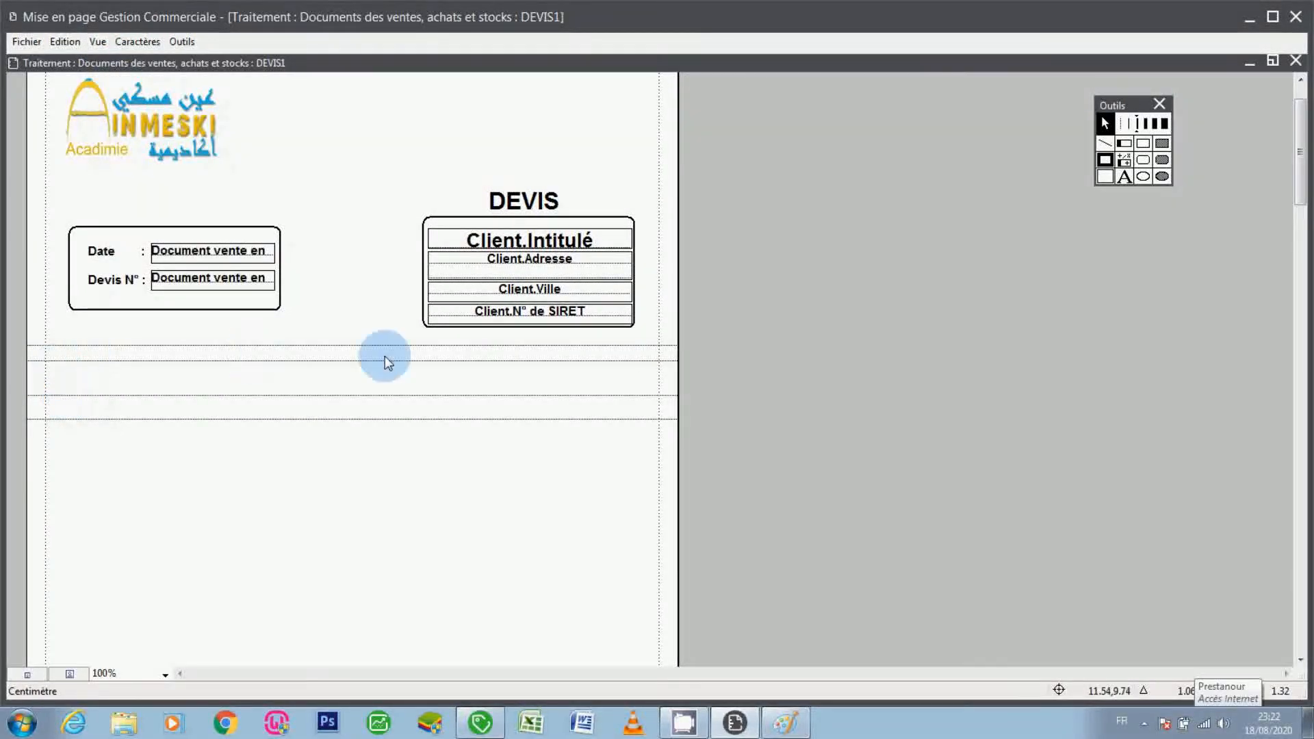
Draw a rectangle about 19.2 cm wide across the page below the header area and slightly reduce its height to form the table header
click(1145, 145)
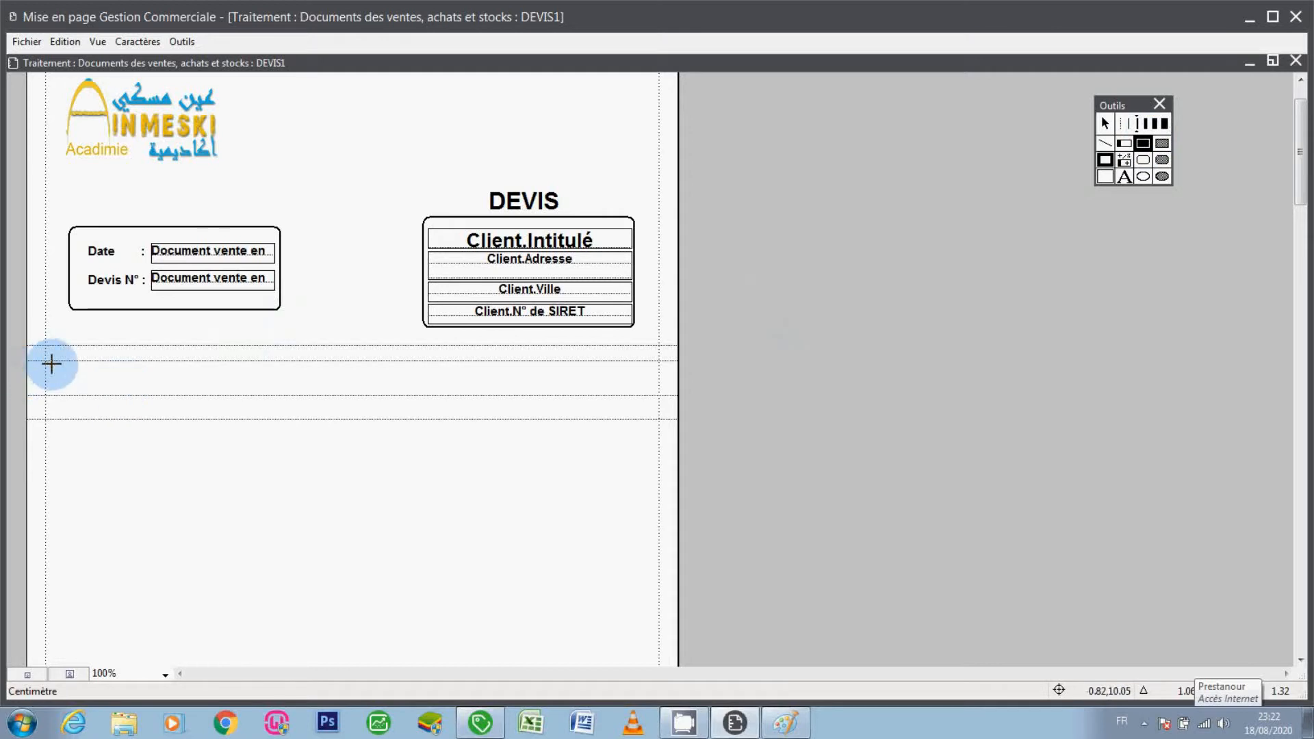
drag(53, 363, 650, 392)
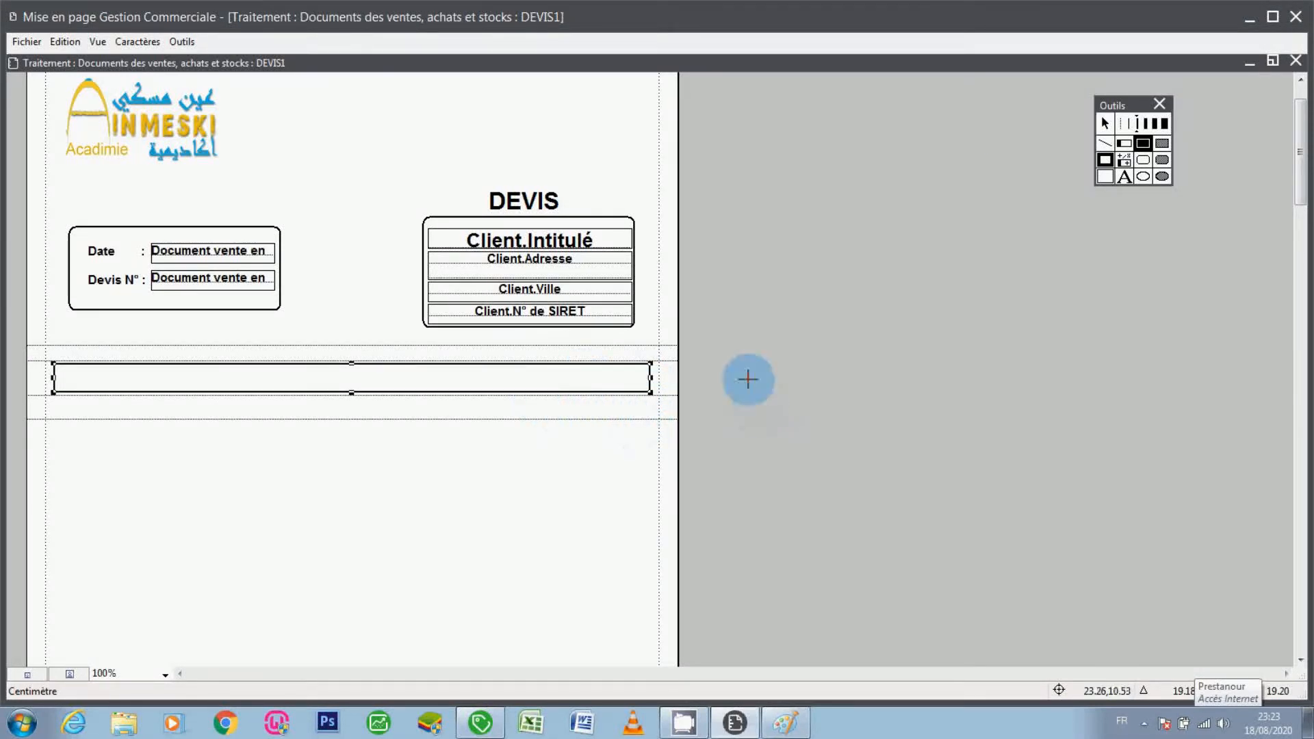
click(1104, 124)
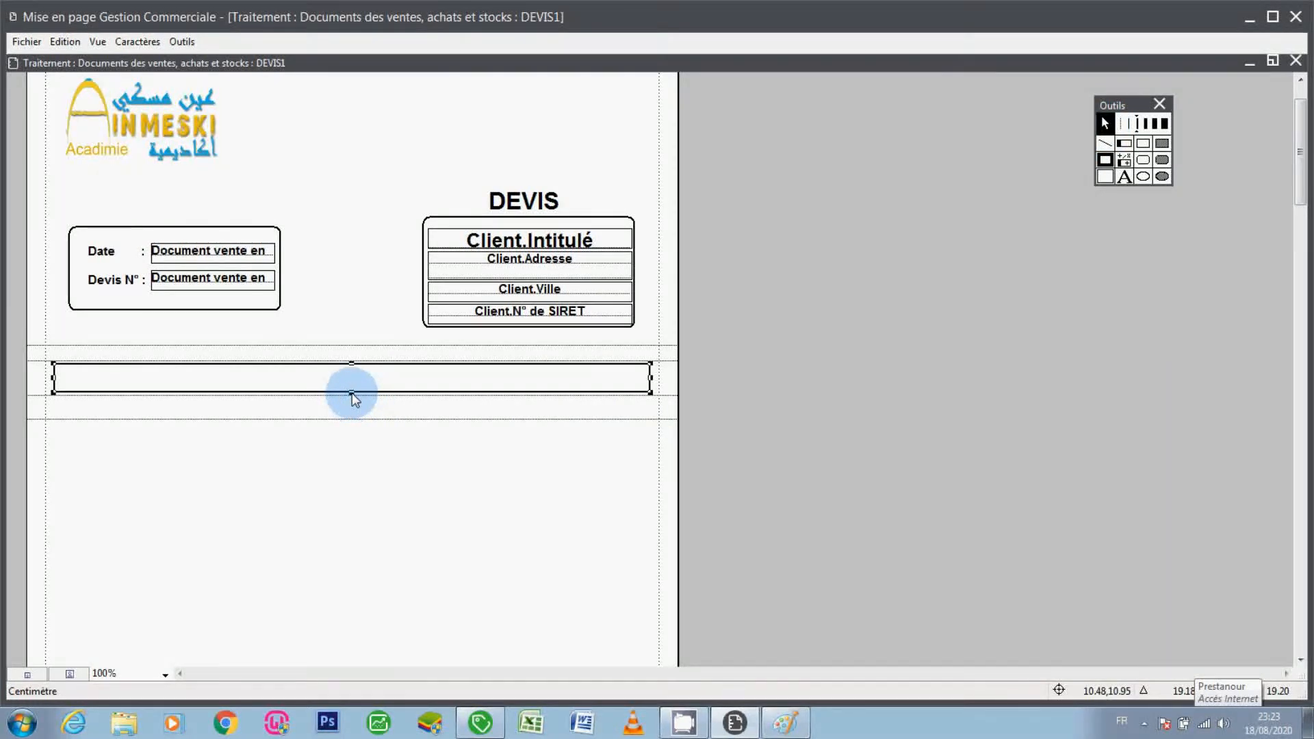
drag(352, 392, 351, 388)
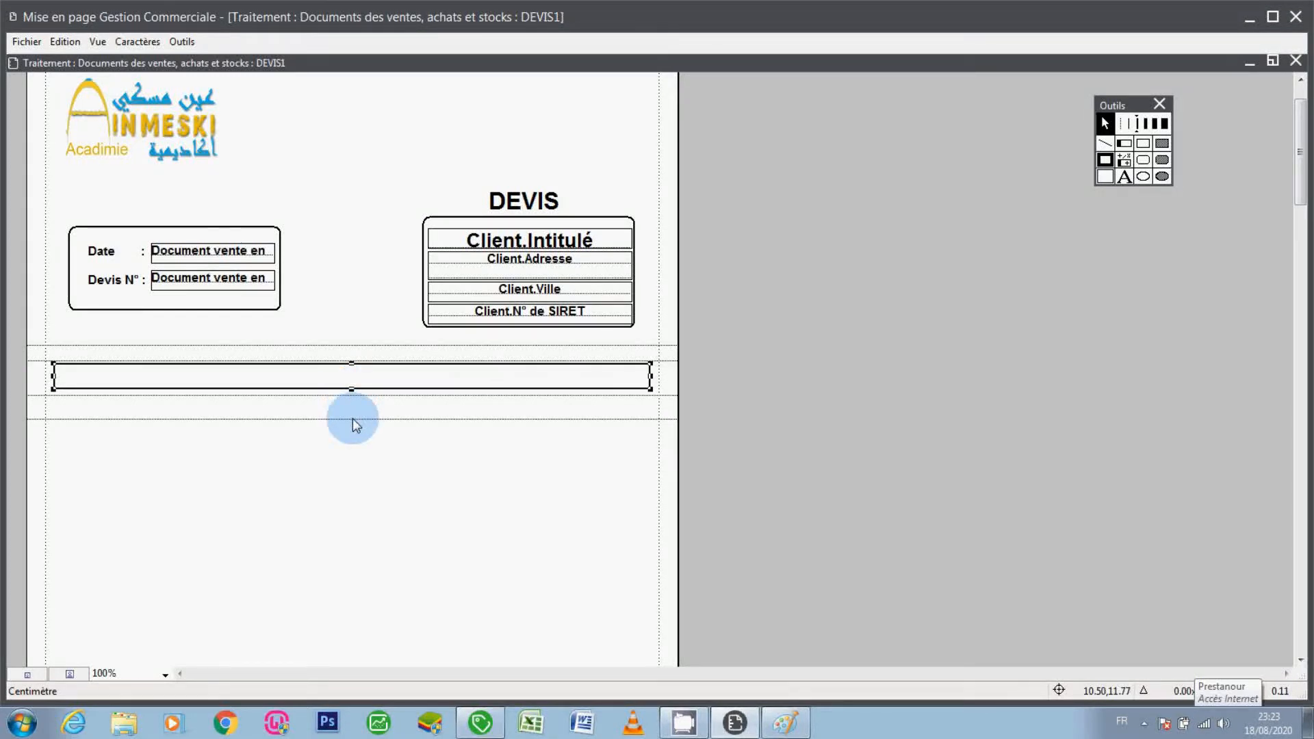
Duplicate the table header rectangle directly beneath itself and stretch the copy's lower edge down by about 7.7 cm to form the table body
key(Down)
key(Down)
key(Down)
key(Down)
key(Down)
key(Down)
key(Down)
key(Down)
key(Down)
key(Down)
key(Down)
key(Down)
key(Down)
key(Down)
key(Down)
key(Down)
key(Down)
key(Down)
key(Down)
key(Down)
key(Down)
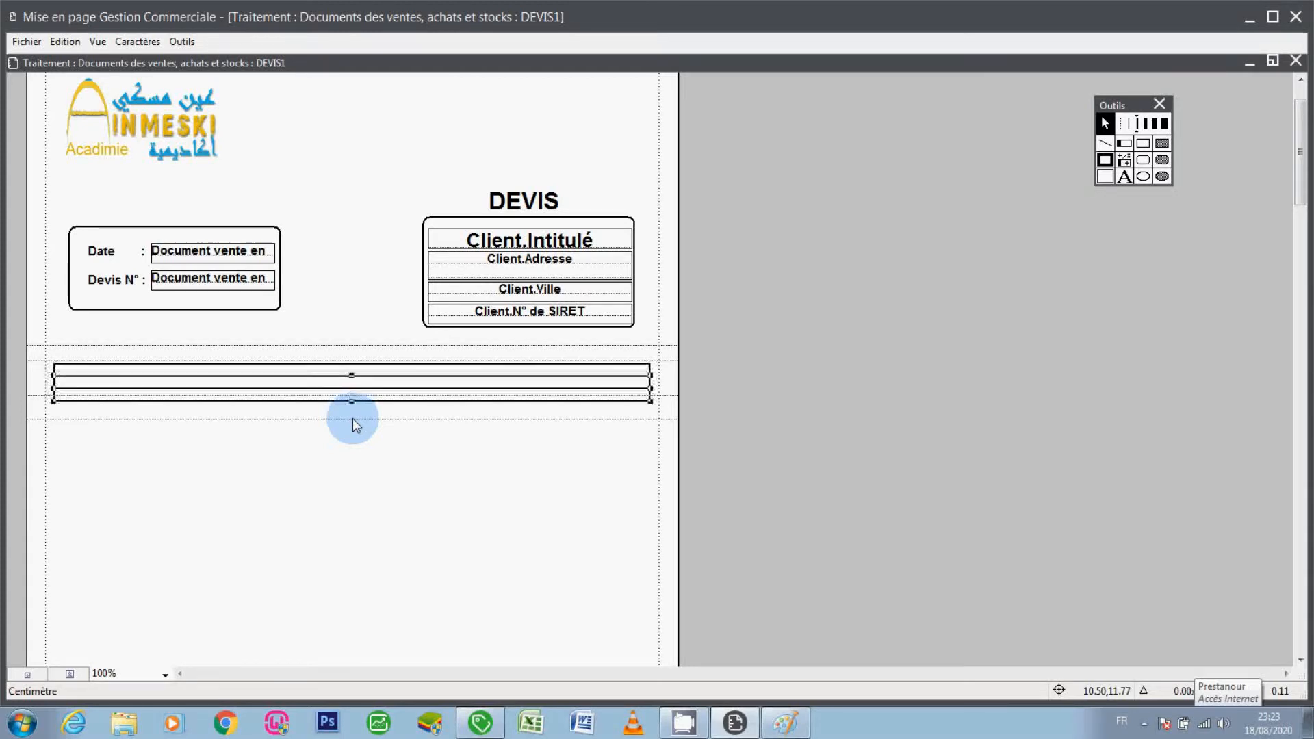
key(Up)
key(Up)
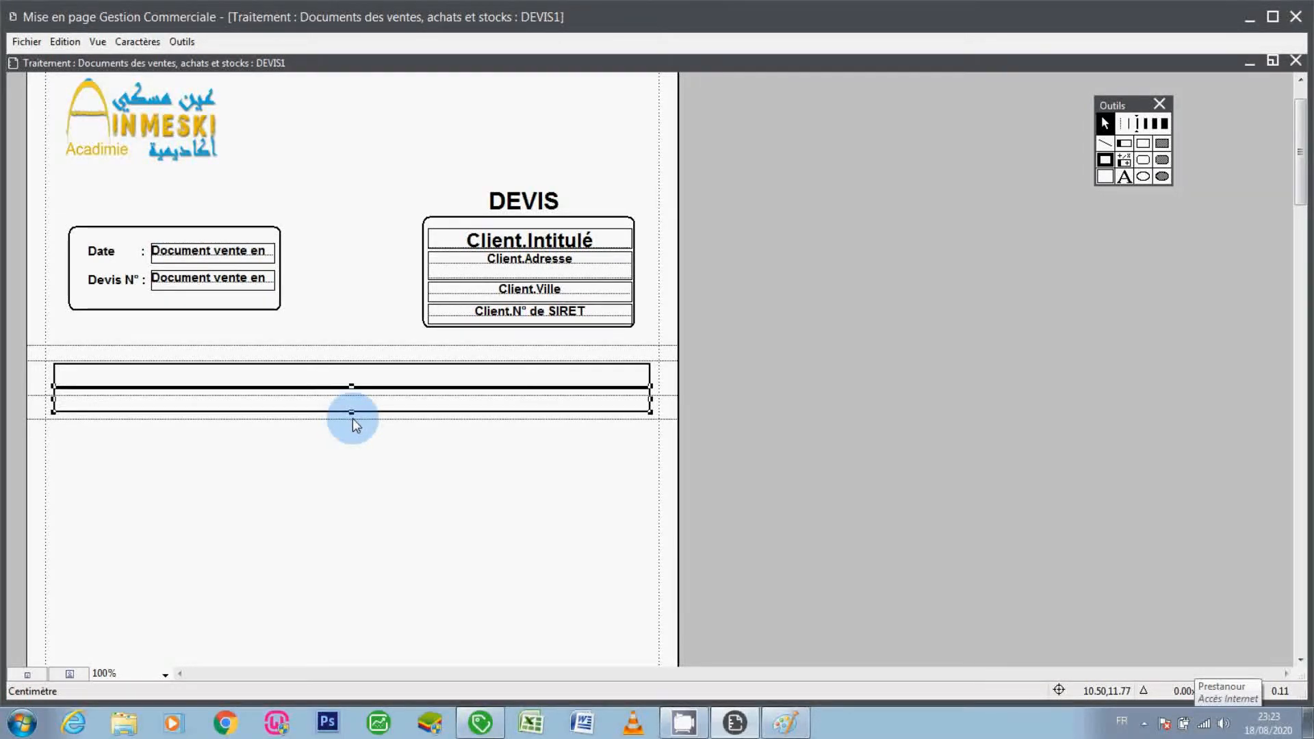
key(Down)
key(Down)
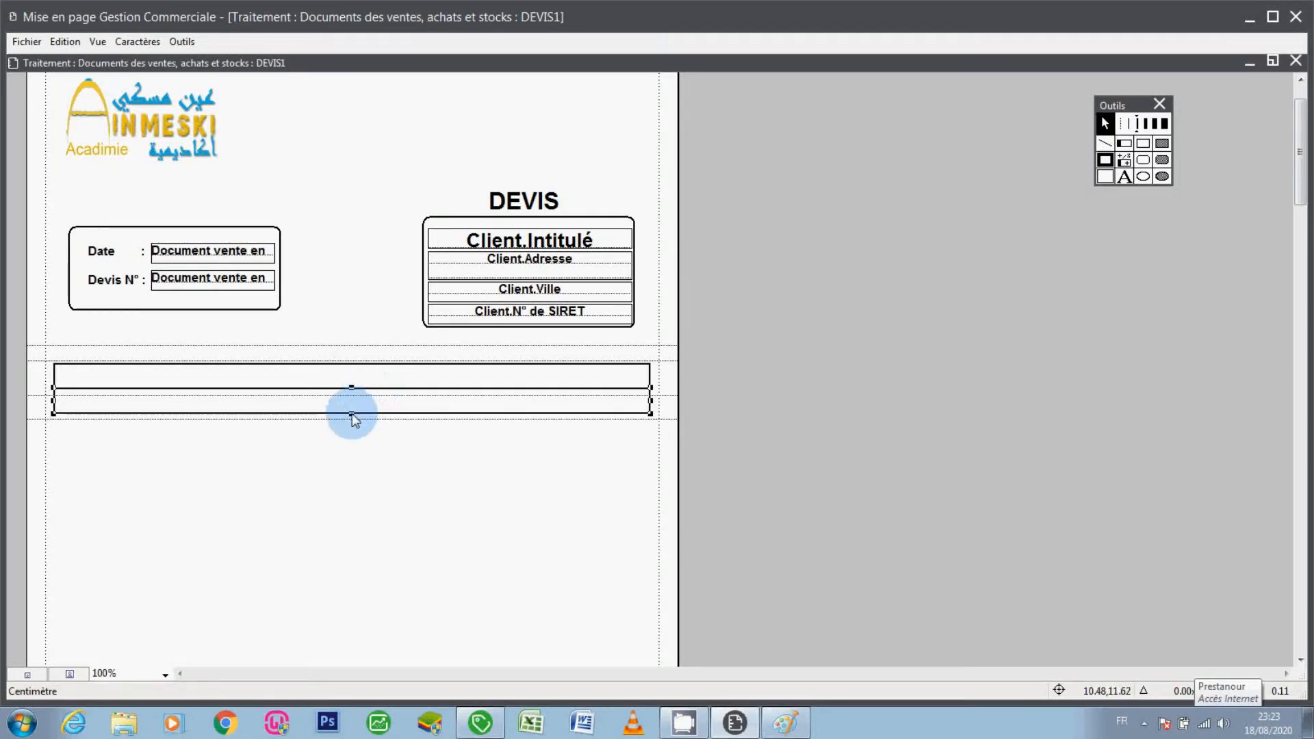
drag(352, 414, 362, 657)
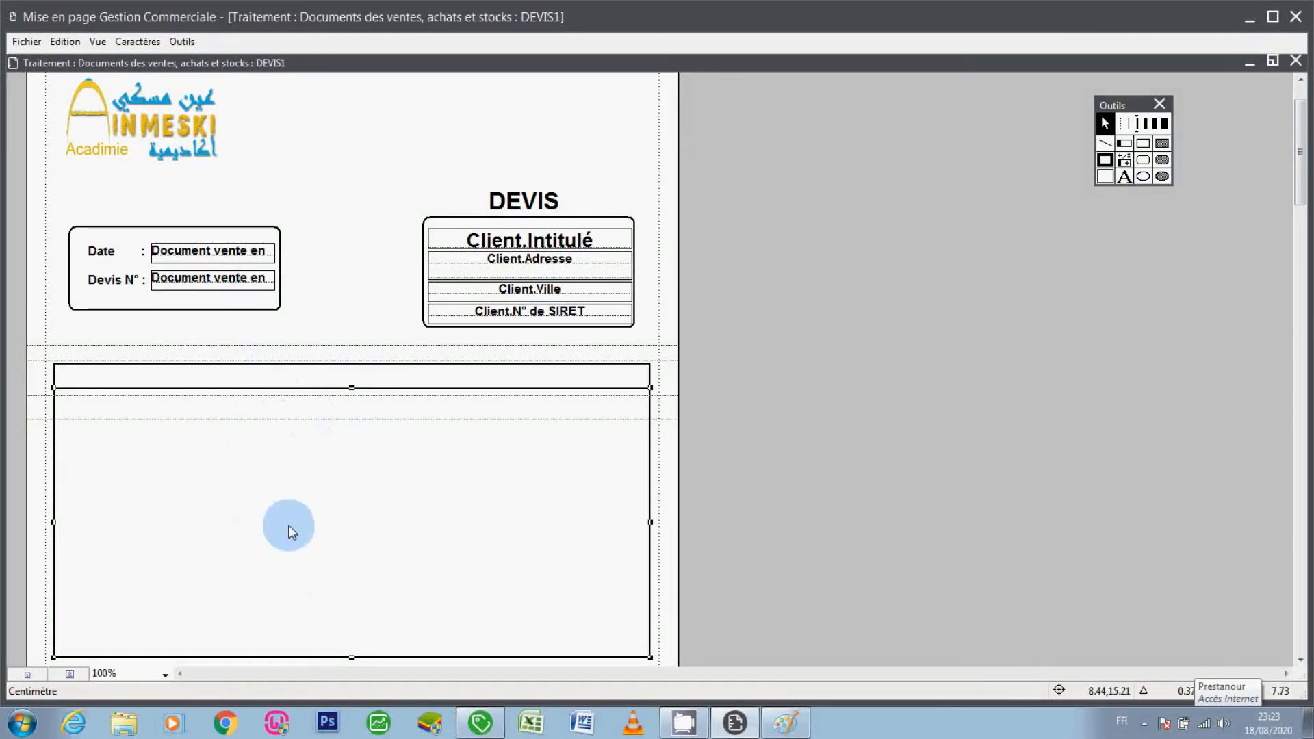
Draw a vertical line about 9.4 cm long through the table header and body to close off a narrow first column
click(1104, 143)
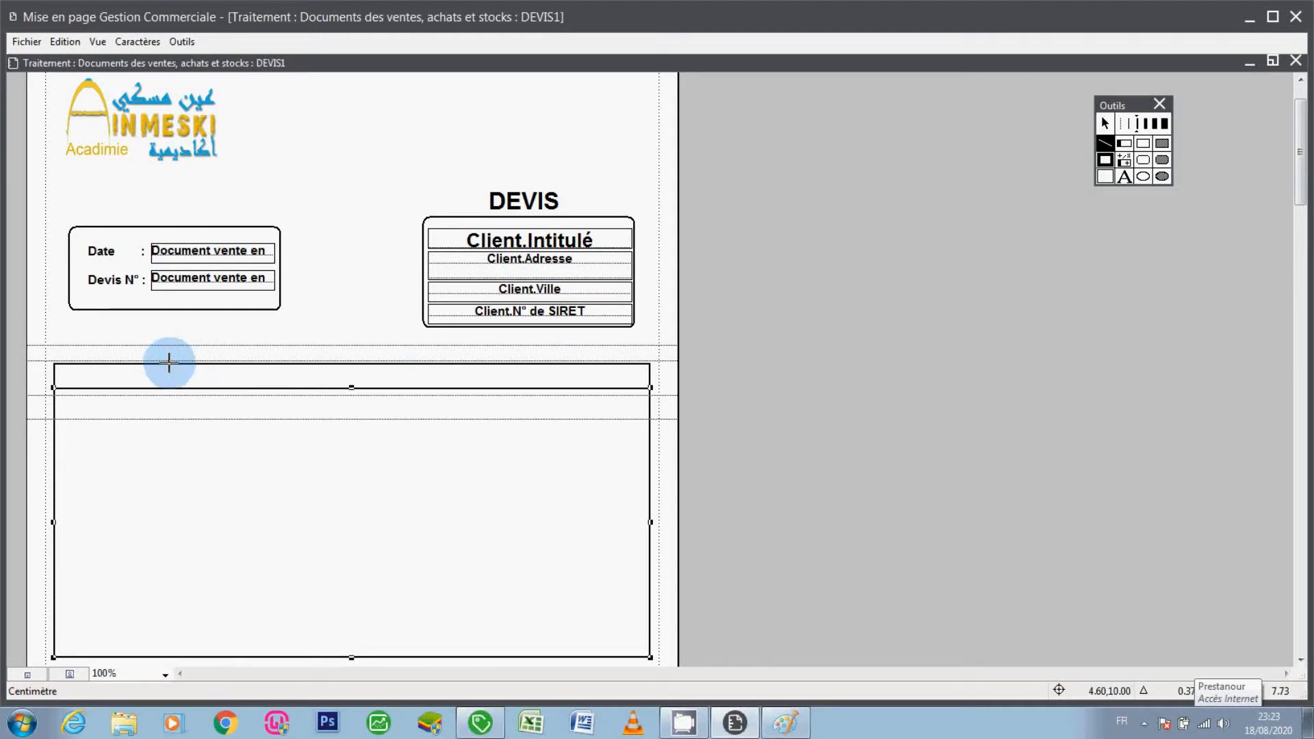
mouse_move(167, 359)
mouse_down()
mouse_move(187, 543)
mouse_move(169, 657)
mouse_up()
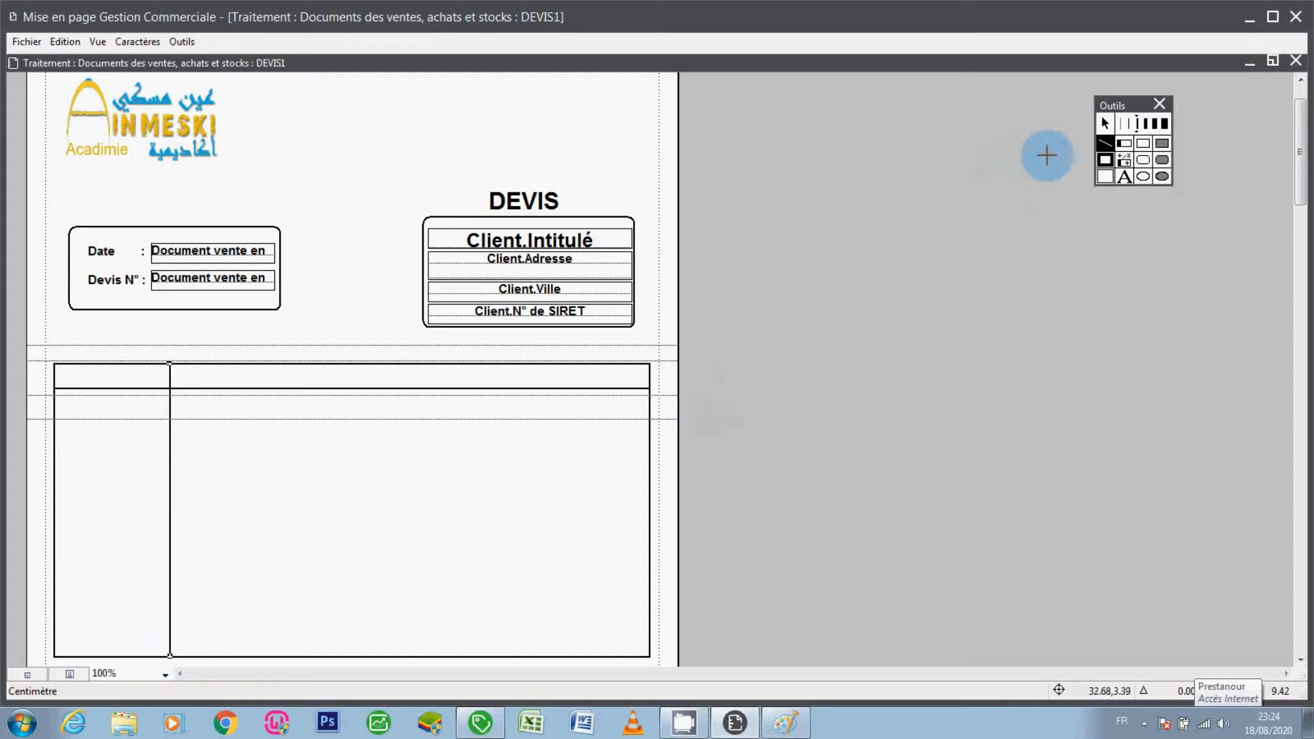
click(1104, 124)
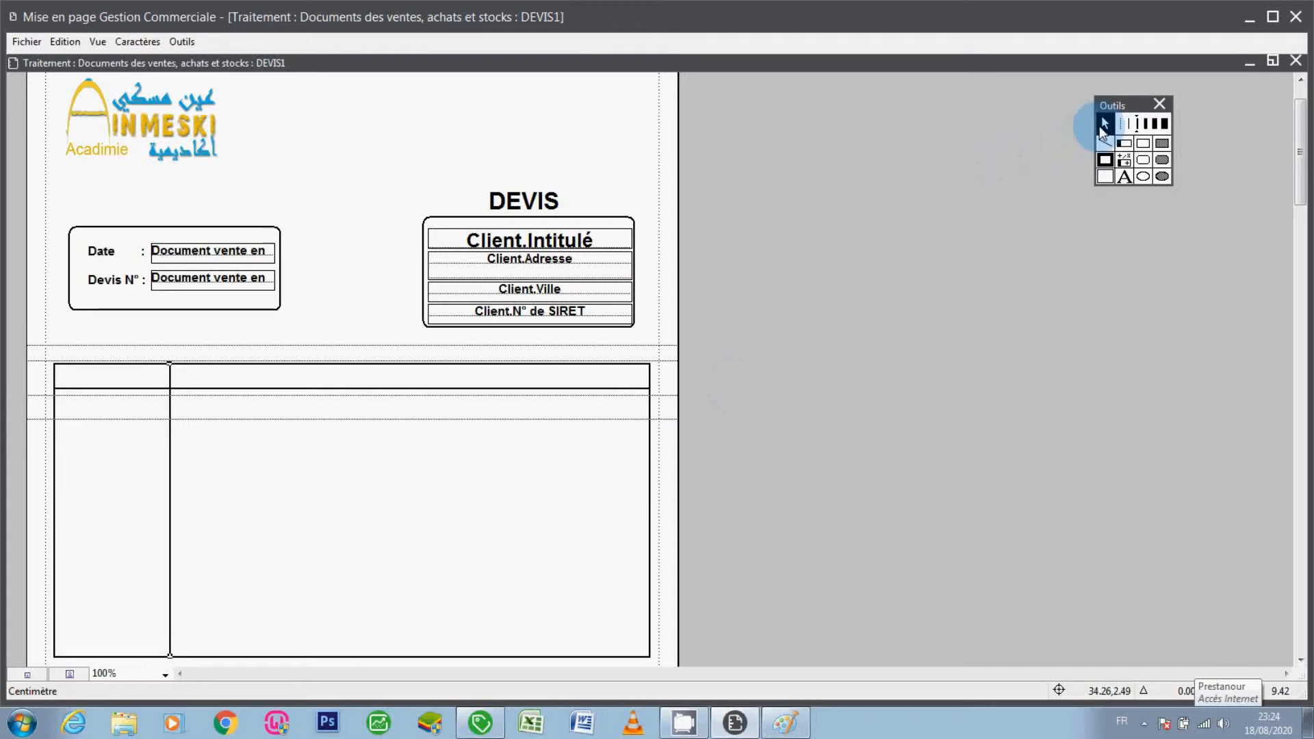
Duplicate the vertical column line and move the copy right to slightly past the table's centre, making a wide second column
key(ctrl+v)
key(Right)
key(Right)
key(Right)
key(Right)
key(Right)
key(Right)
key(Right)
key(Right)
key(Right)
key(Right)
key(Right)
key(Right)
key(Right)
key(Right)
key(Right)
key(Right)
key(Right)
key(Right)
key(Right)
key(Right)
key(Right)
key(Right)
key(Right)
key(Right)
key(Right)
key(Right)
key(Right)
key(Right)
key(Right)
key(Right)
key(Right)
key(Right)
key(Right)
key(Right)
key(Right)
key(Right)
key(Right)
key(Right)
key(Right)
key(Right)
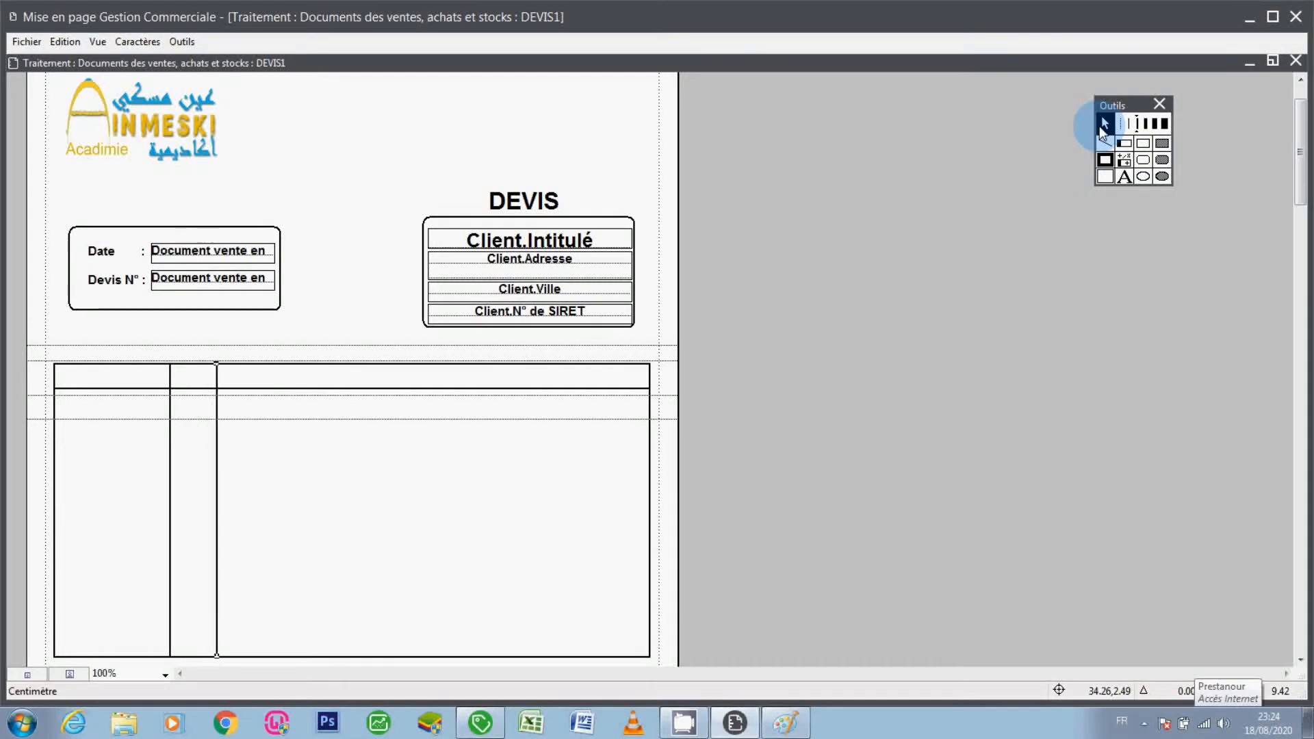
key(Right)
key(Right)
key(Right)
key(Right)
key(Right)
key(Right)
key(Right)
key(Right)
key(Right)
key(Right)
key(Right)
key(Right)
key(Right)
key(Right)
key(Right)
key(Right)
key(Right)
key(Right)
key(Right)
key(Right)
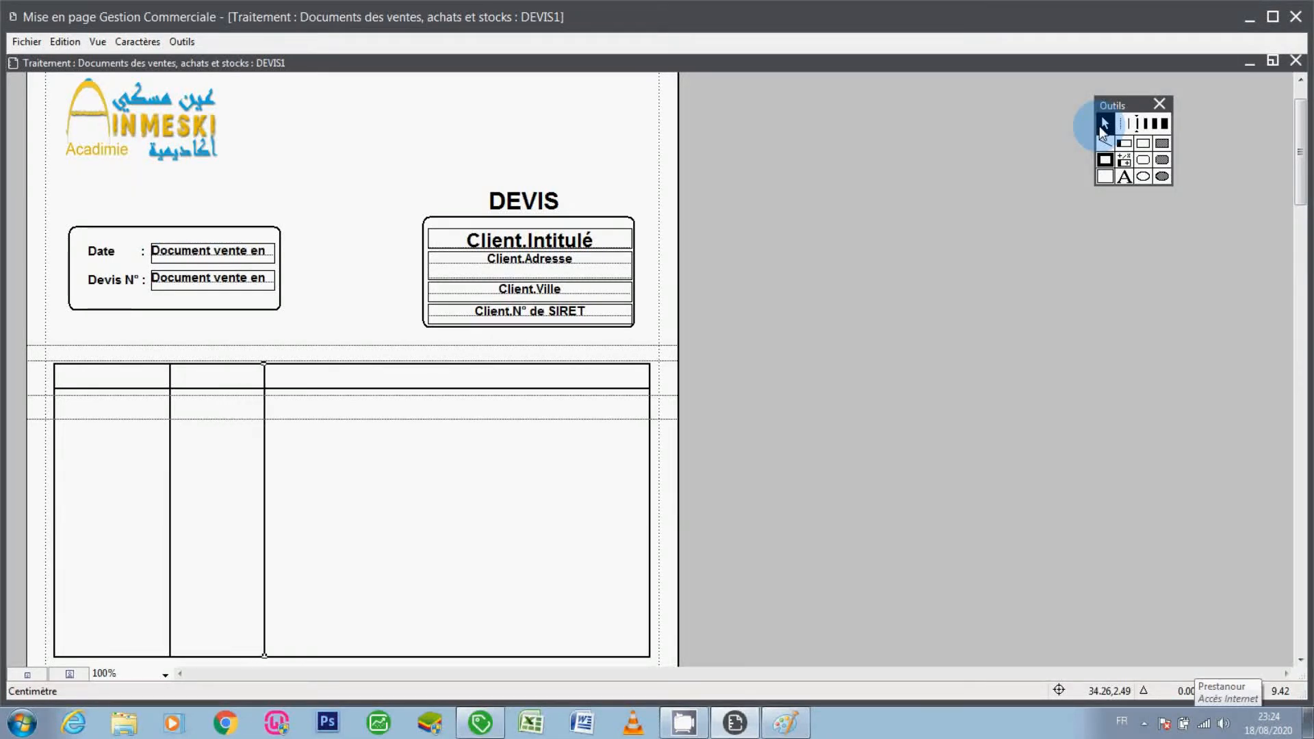
key(Right)
key(Right)
key(Right)
key(Right)
key(Right)
key(Right)
key(Right)
key(Right)
key(Right)
key(Right)
key(Right)
key(Right)
key(Right)
key(Right)
key(Right)
key(Right)
key(Right)
key(Right)
key(Right)
key(Right)
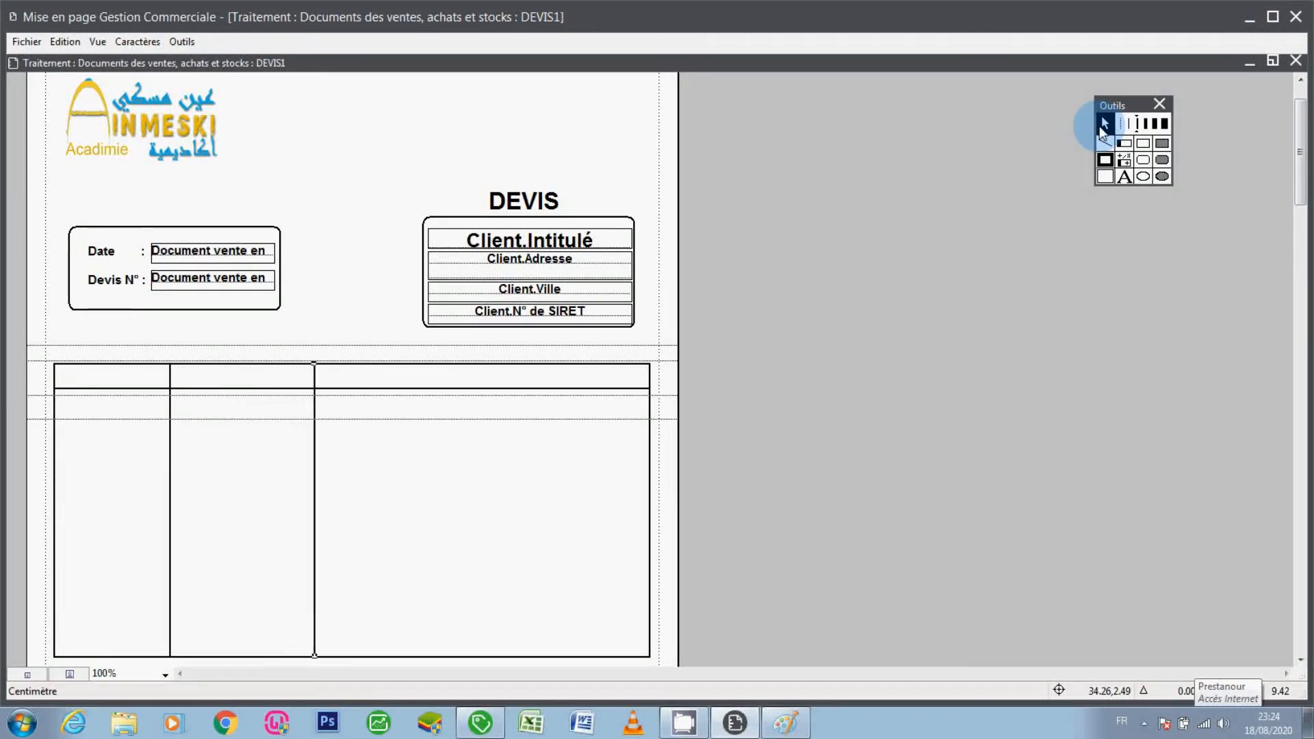
key(Right)
key(Right)
key(Right)
key(Right)
key(Right)
key(Right)
key(Right)
key(Right)
key(Right)
key(Right)
key(Right)
key(Right)
key(Right)
key(Right)
key(Right)
key(Right)
key(Right)
key(Right)
key(Right)
key(Right)
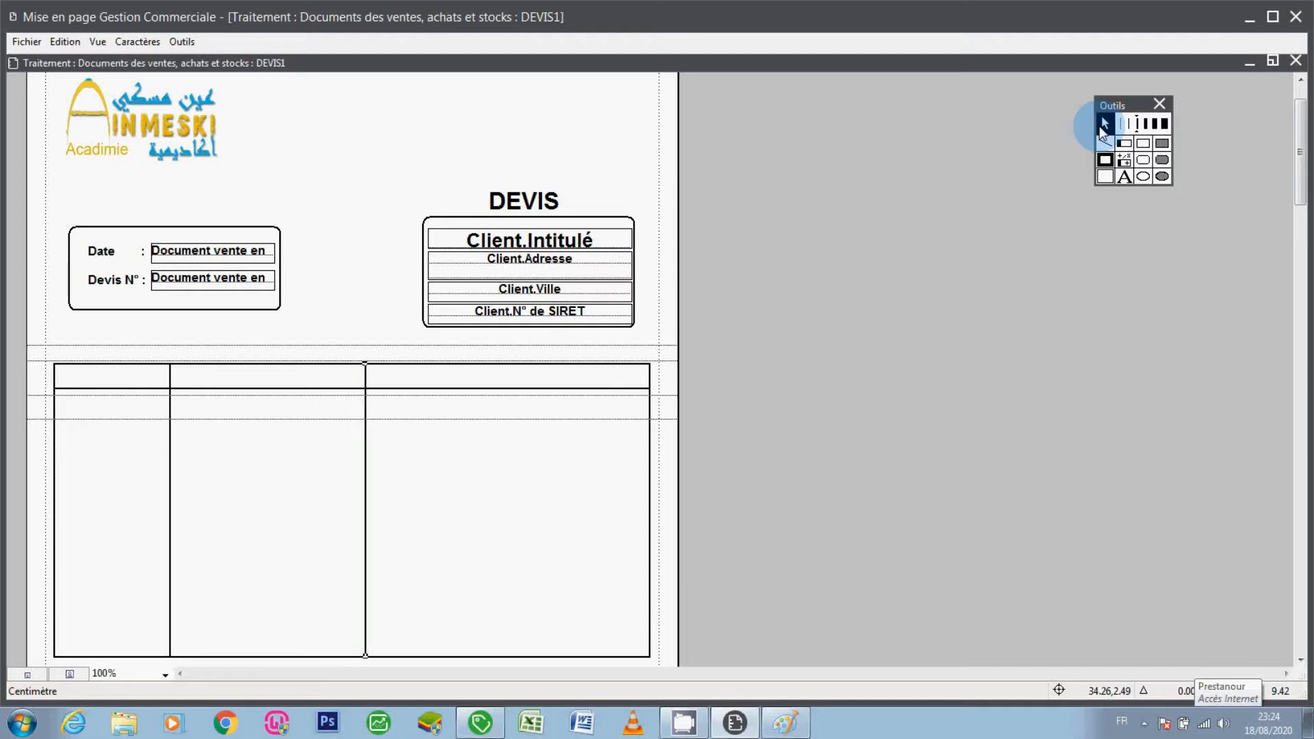
key(Right)
key(Right)
key(Right)
key(Right)
key(Right)
key(Right)
key(Right)
key(Right)
key(Right)
key(Right)
key(Right)
key(Right)
key(Right)
key(Right)
key(Right)
key(Right)
key(Right)
key(Right)
key(Right)
key(Right)
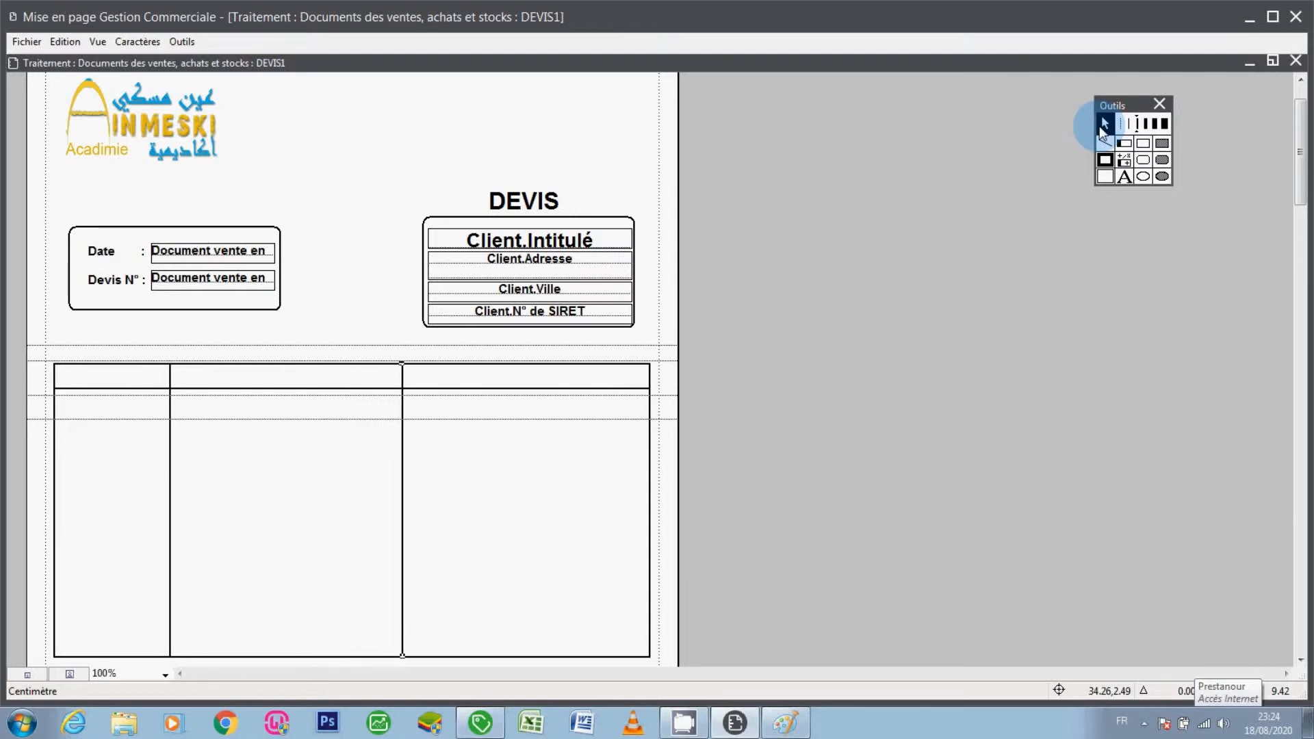
Move the second column's closing line further right so that the column is about 8 cm wide
key(Right)
key(Right)
key(Right)
key(Right)
key(Right)
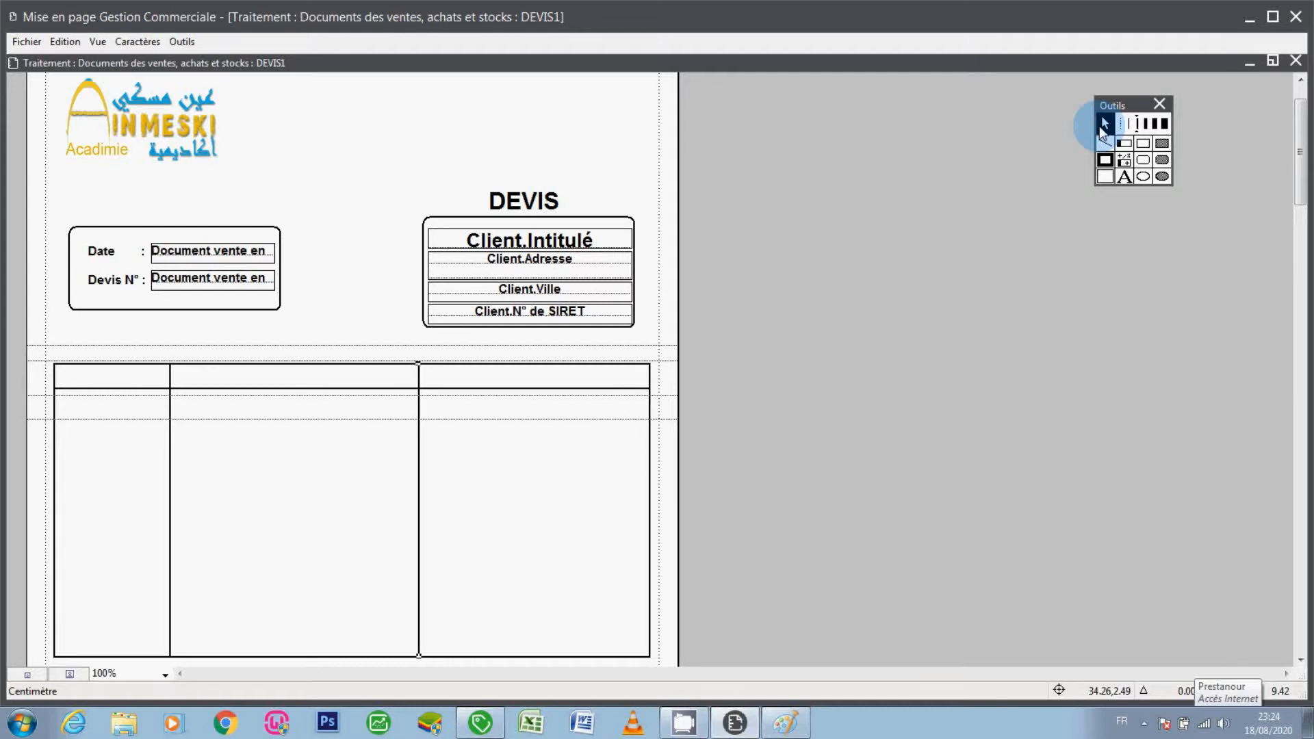
Duplicate the second column's closing line and move the copy right to form a third column about 2.8 cm wide
key(ctrl+c)
key(ctrl+v)
key(Right)
key(Right)
key(Right)
key(Right)
key(Right)
key(Right)
key(Right)
key(Right)
key(Right)
key(Right)
key(Right)
key(Right)
key(Right)
key(Right)
key(Right)
key(Right)
key(Right)
key(Right)
key(Right)
key(Right)
key(Right)
key(Right)
key(Right)
key(Right)
key(Right)
key(Right)
key(Right)
key(Right)
key(Right)
key(Right)
key(Right)
key(Right)
key(Right)
key(Right)
key(Right)
key(Right)
key(Right)
key(Right)
key(Right)
key(Right)
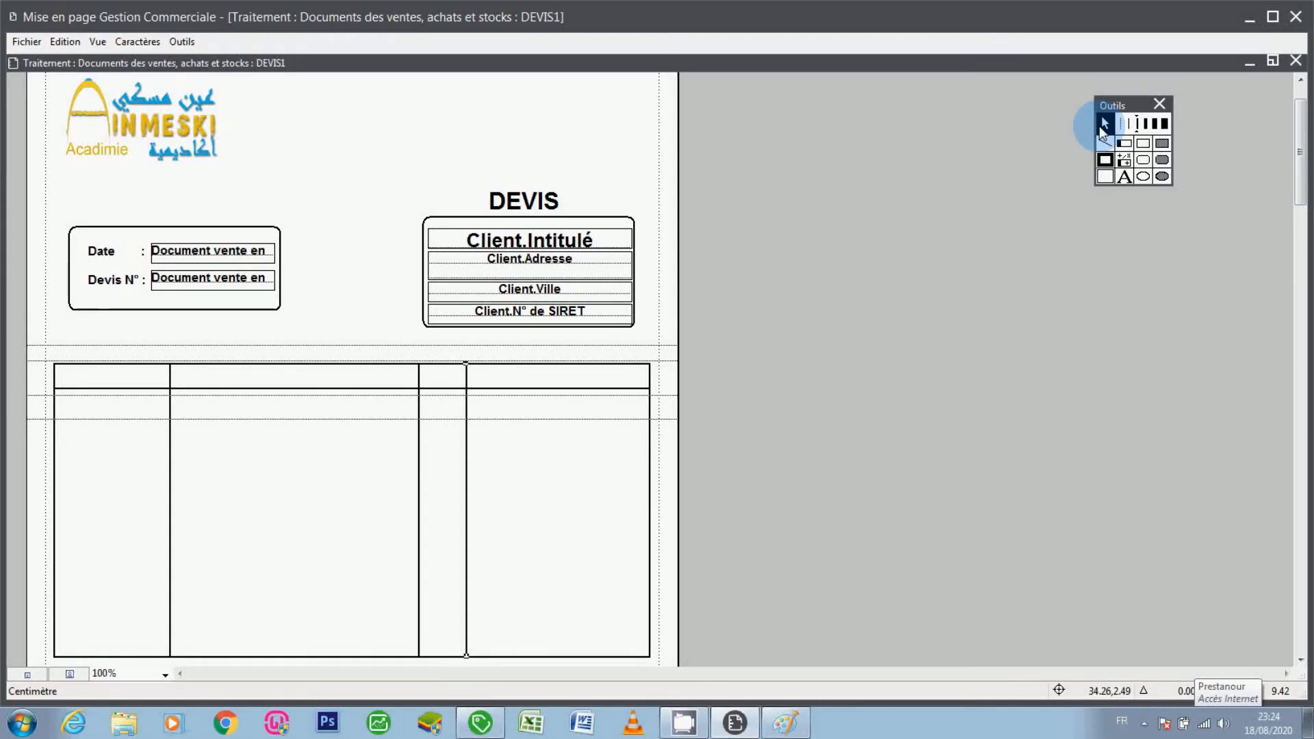
key(Right)
key(Right)
key(Right)
key(Right)
key(Right)
key(Right)
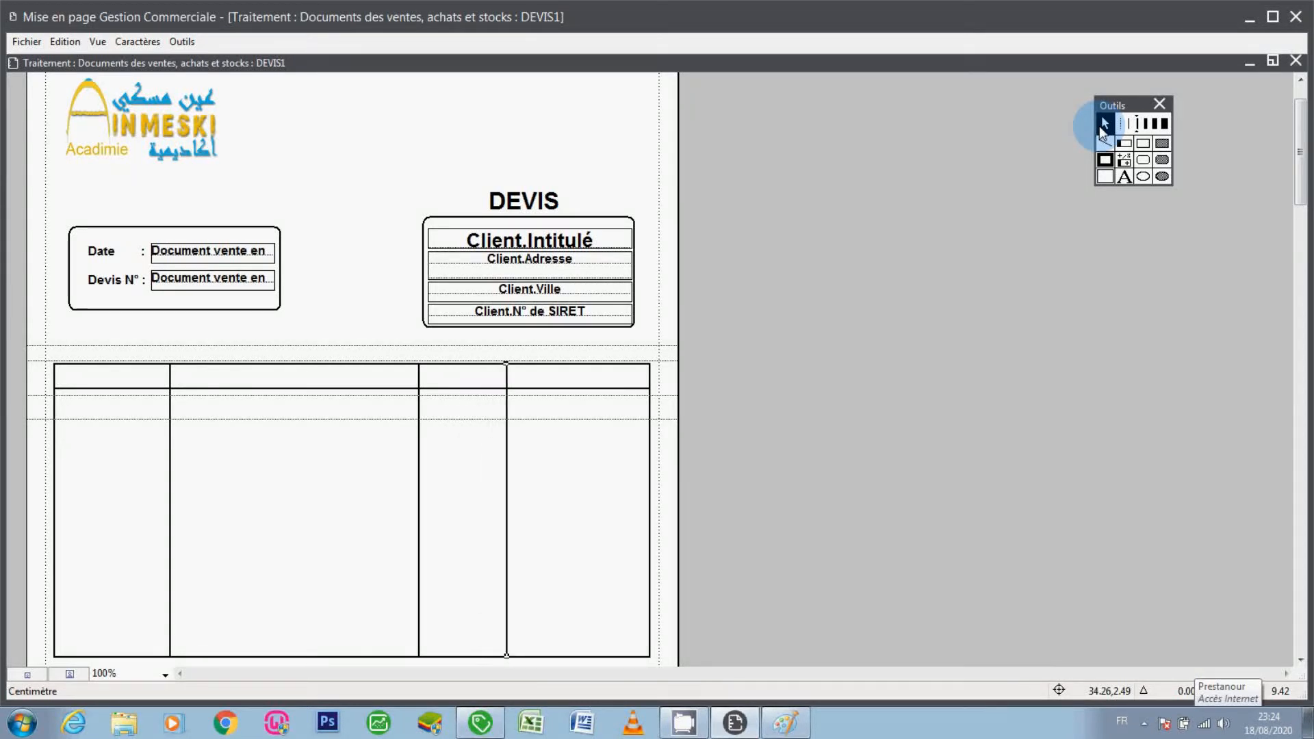
Duplicate the third column's closing line and move the copy right to form a fourth column about 2.3 cm wide
key(Delete)
key(ctrl+z)
key(Right)
key(Right)
key(Right)
key(Right)
key(Right)
key(Right)
key(Right)
key(Right)
key(Right)
key(Right)
key(Right)
key(Right)
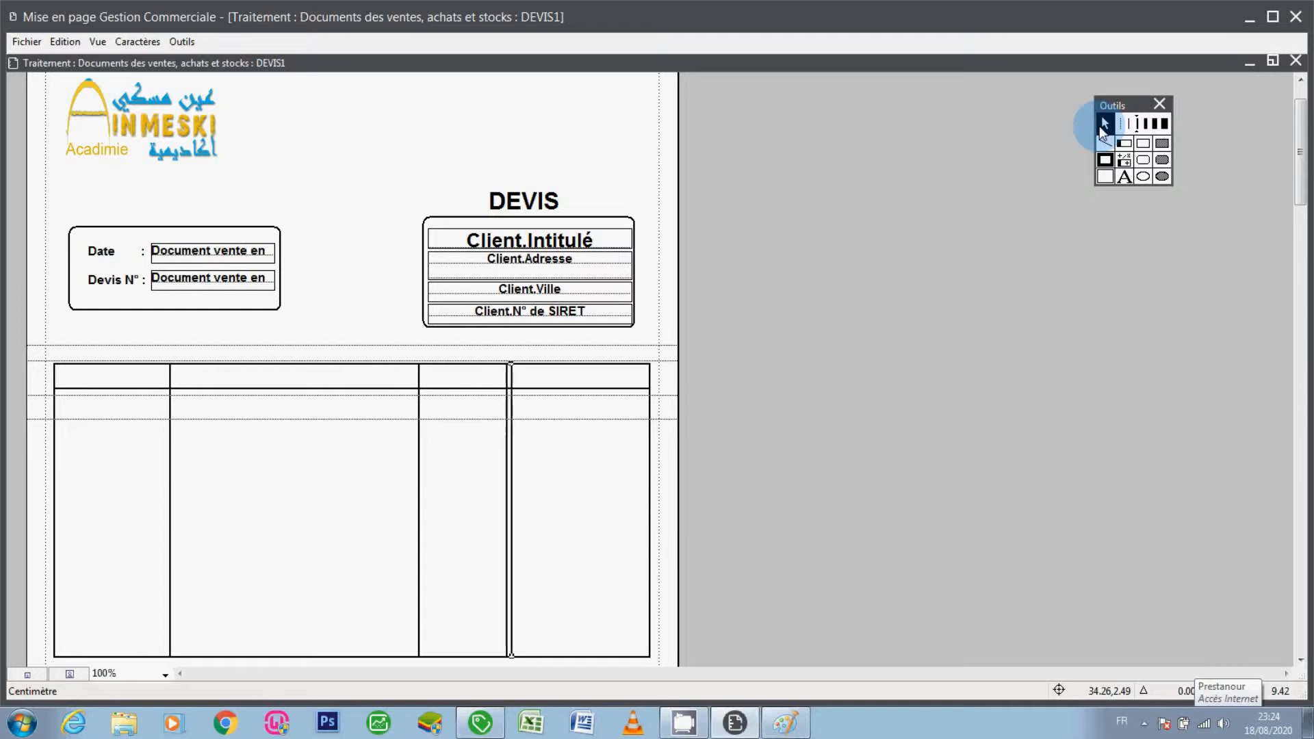
key(Right)
key(Right)
key(Right)
key(Right)
key(Right)
key(Right)
key(Right)
key(Right)
key(Right)
key(Right)
key(Right)
key(Right)
key(Right)
key(Right)
key(Right)
key(Right)
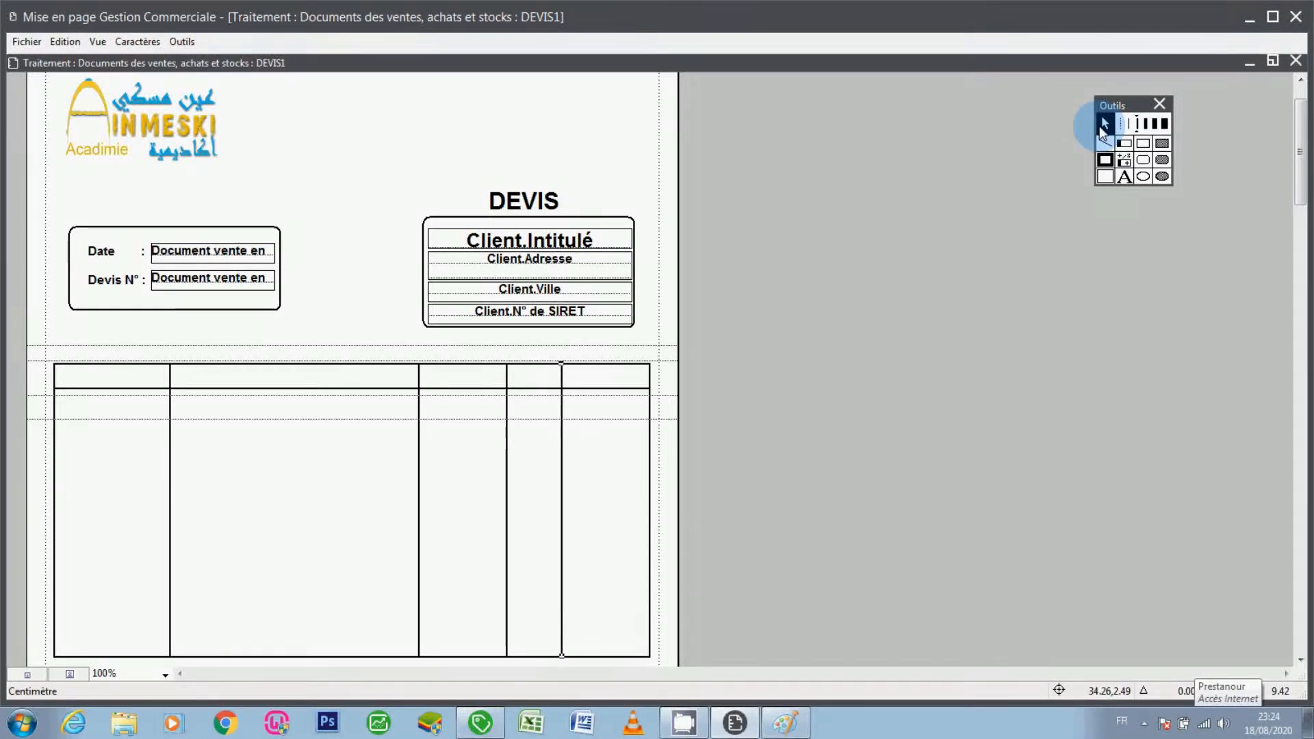
key(Left)
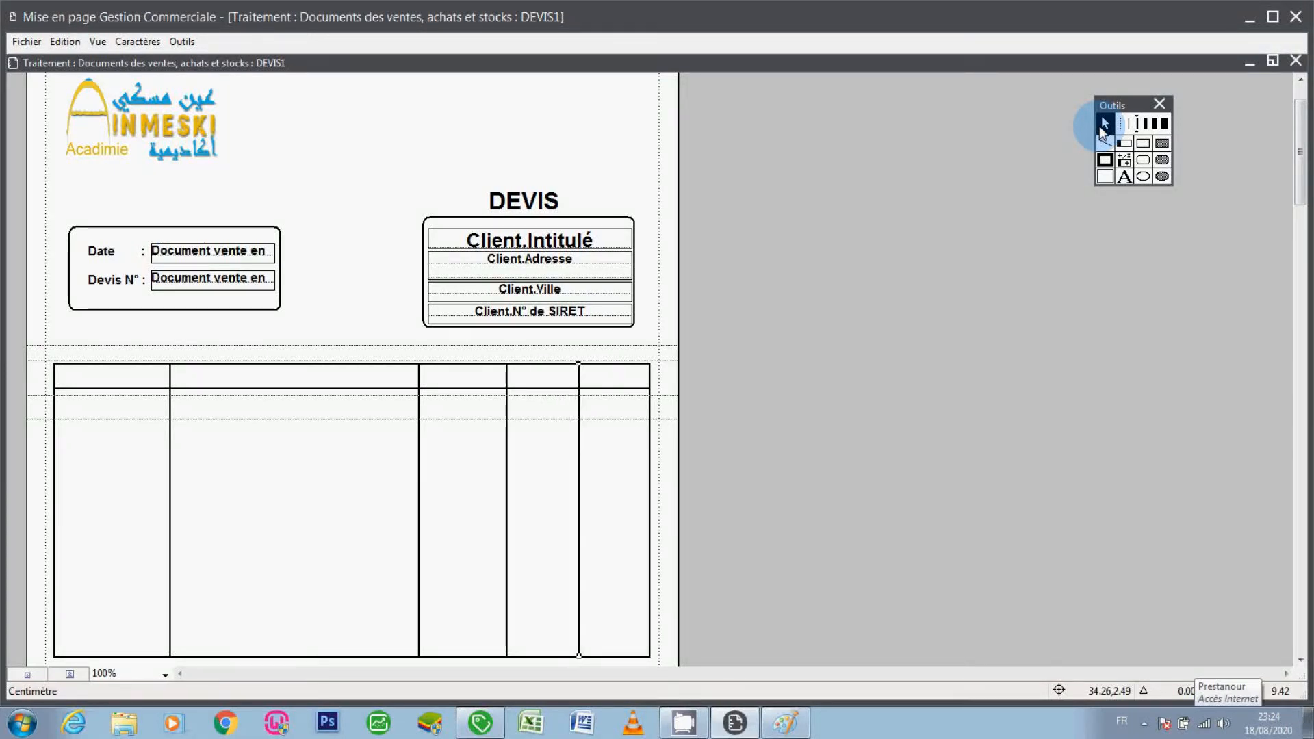
Move the third column's closing line left to narrow that column to about 2.1 cm
click(512, 319)
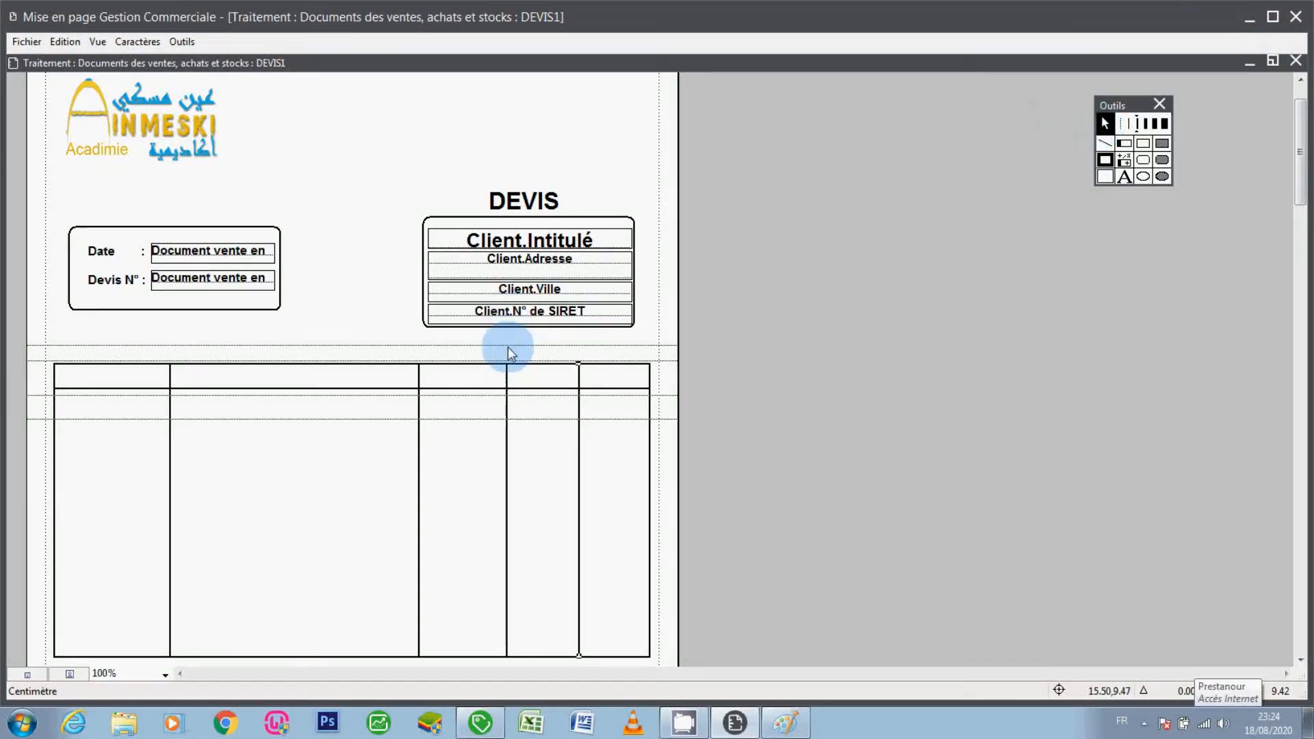
click(506, 371)
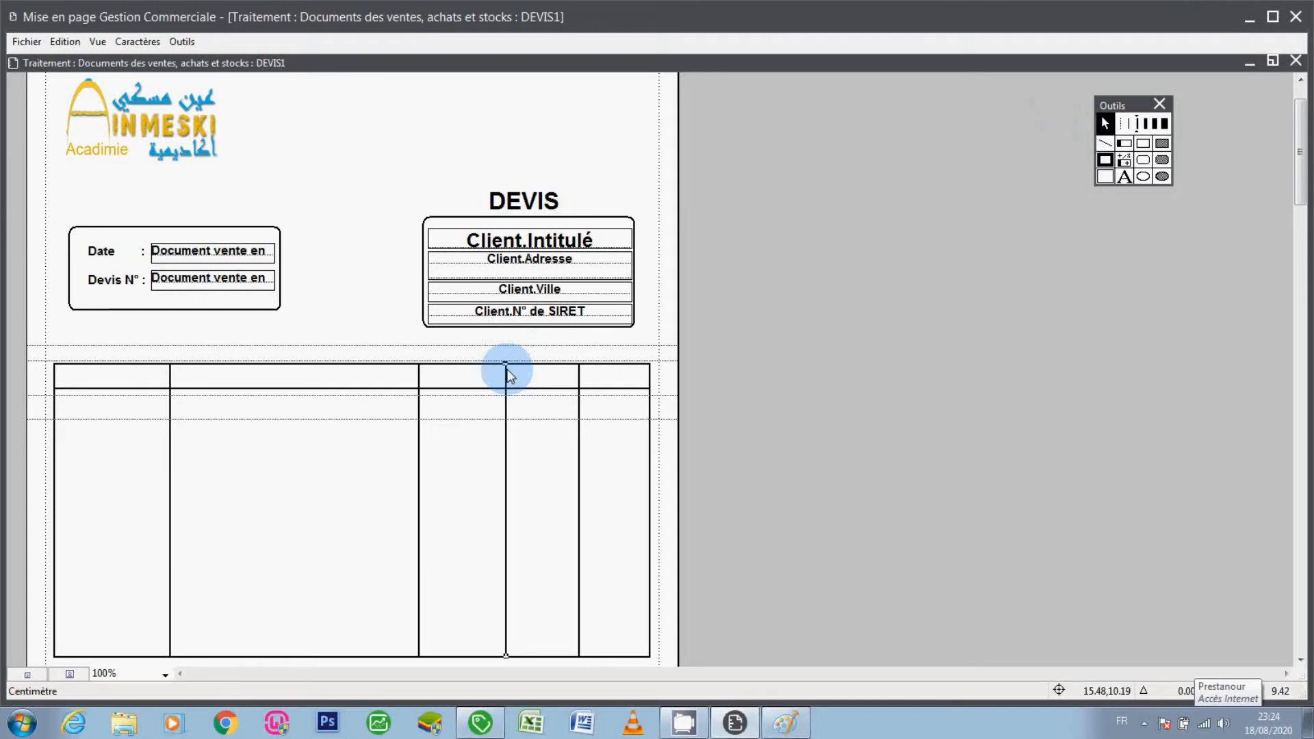
key(Left)
key(Left)
key(Left)
key(Left)
key(Left)
key(Left)
key(Left)
key(Left)
key(Left)
key(Left)
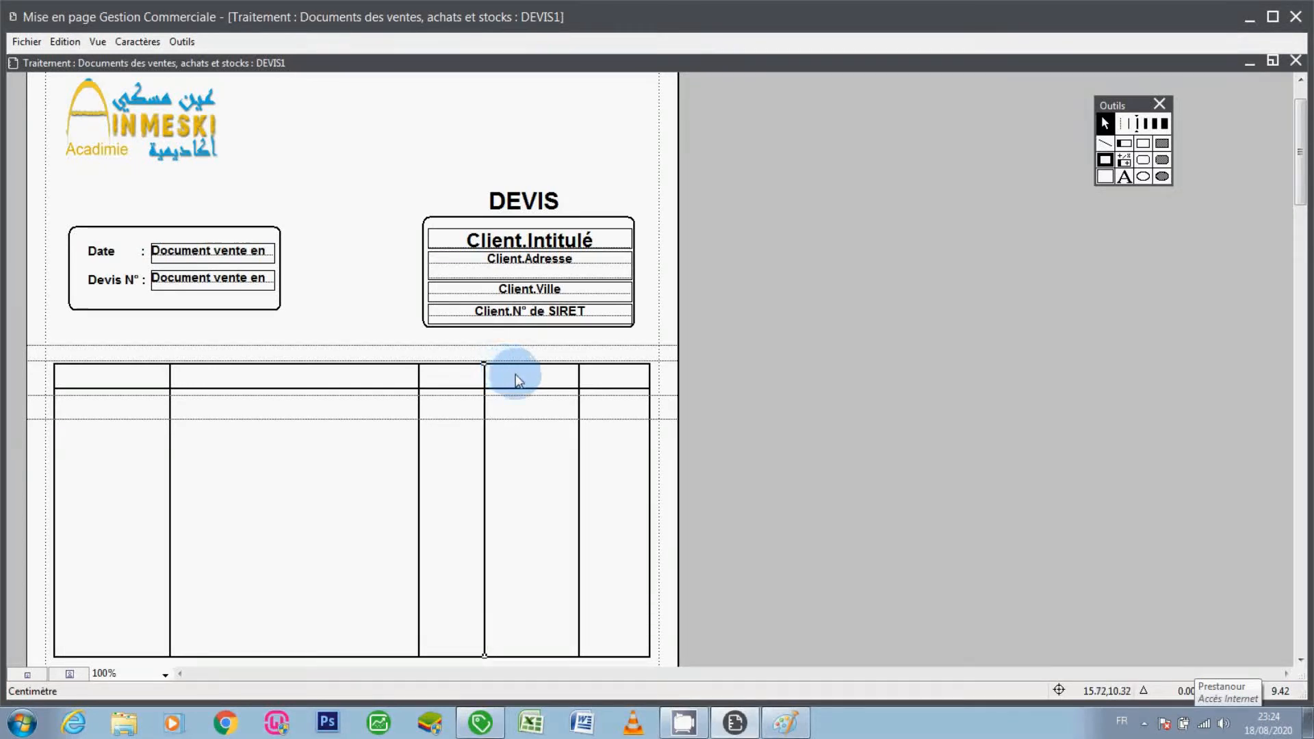
Move the fourth column's closing line left until the column is about 2.2 cm wide, leaving a wider last column
click(580, 380)
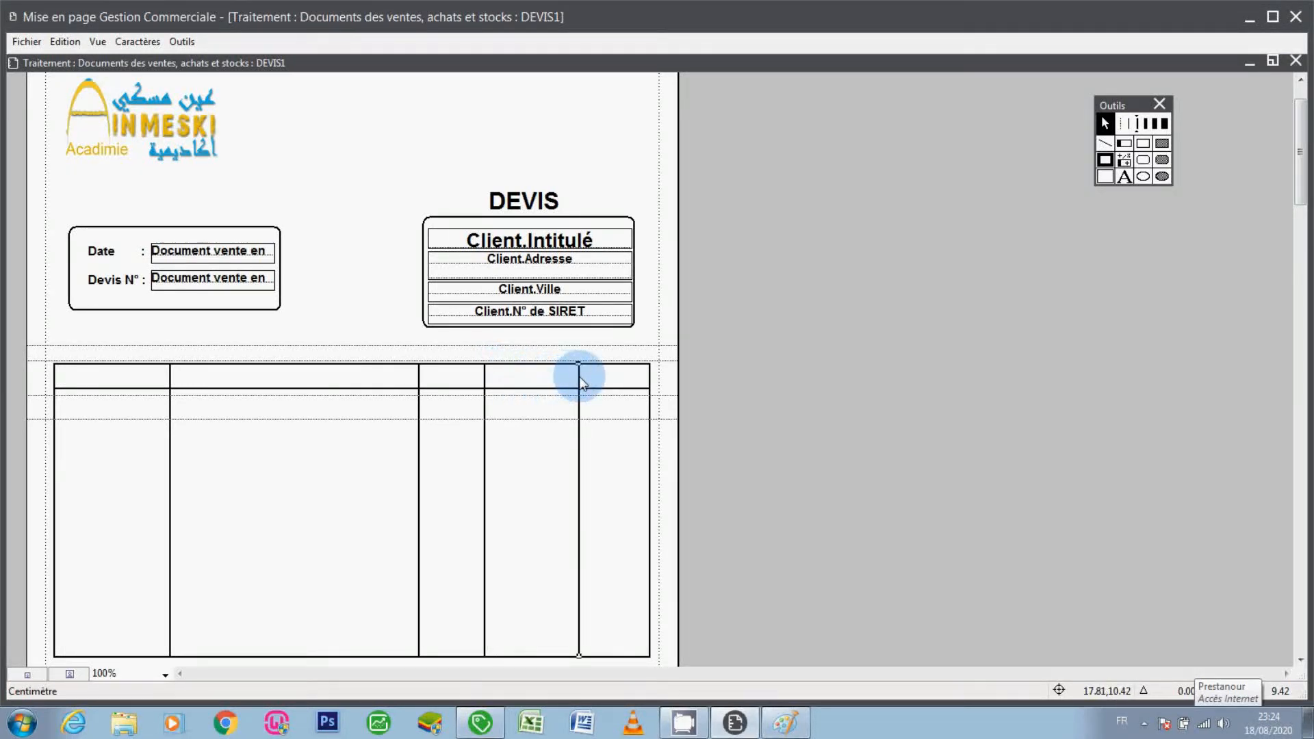
key(Left)
key(Left)
key(Left)
key(Left)
key(Left)
key(Left)
key(Left)
key(Left)
key(Left)
key(Left)
key(Left)
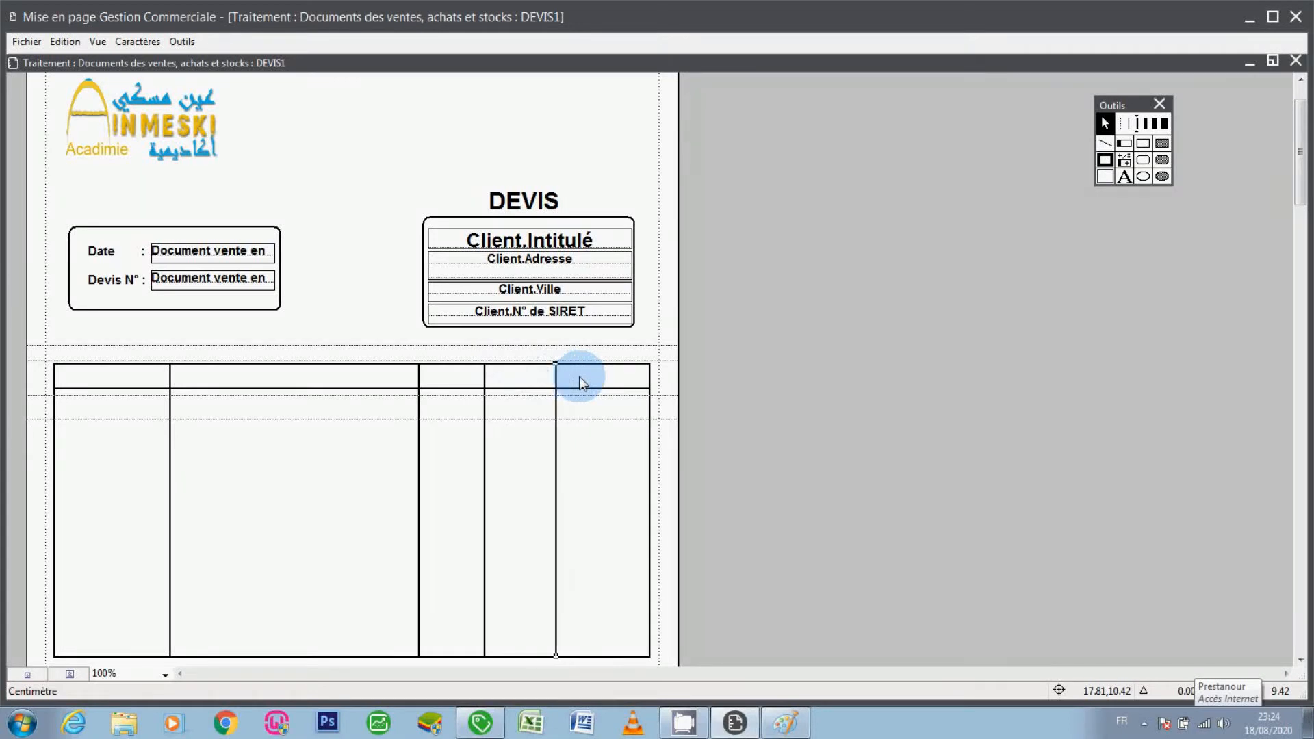
key(Left)
key(Left)
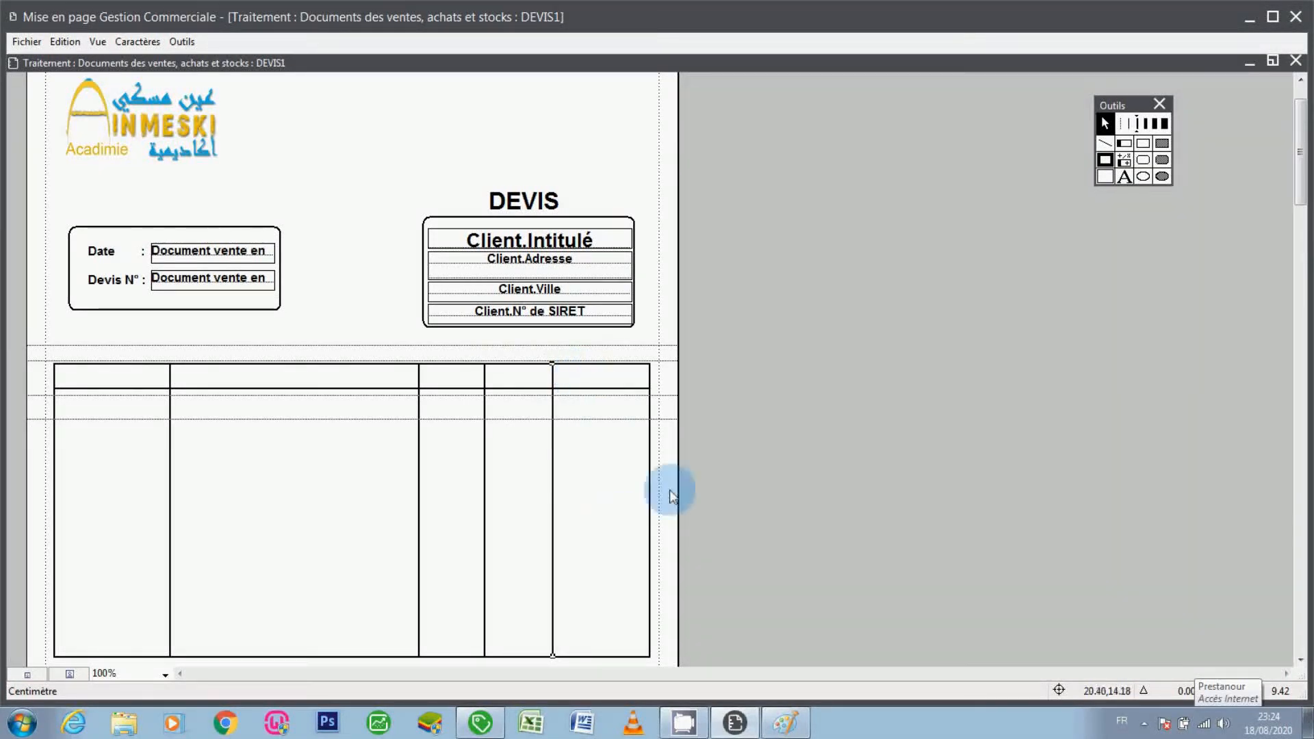
click(714, 483)
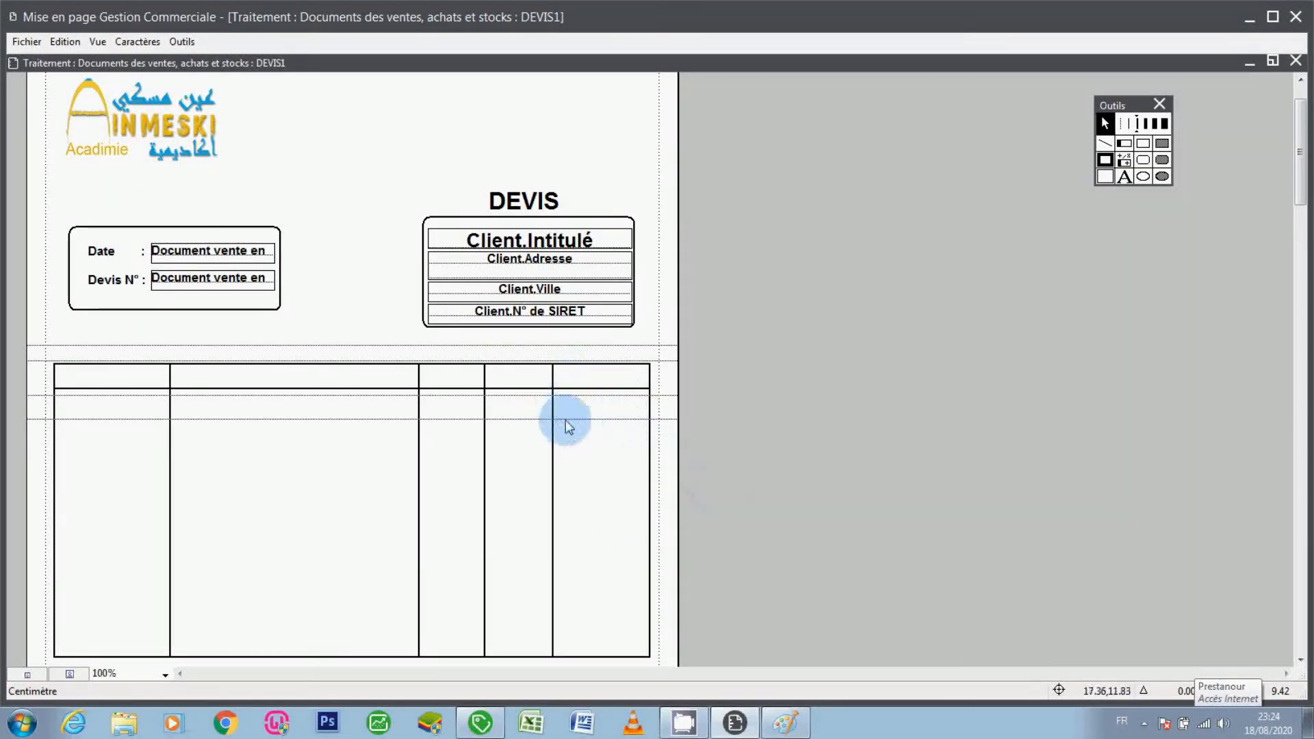
Show the rulers to examine where the table sits in the page sections, and hide them again
click(101, 38)
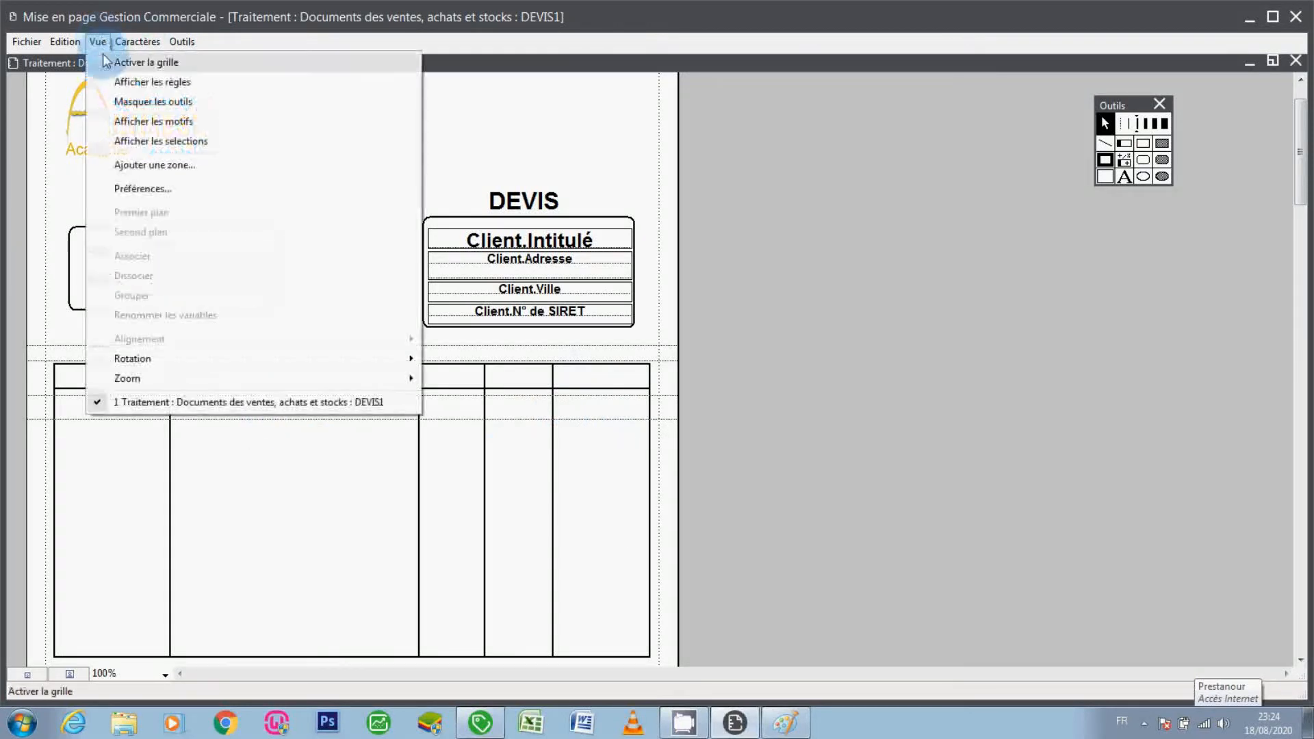
click(122, 82)
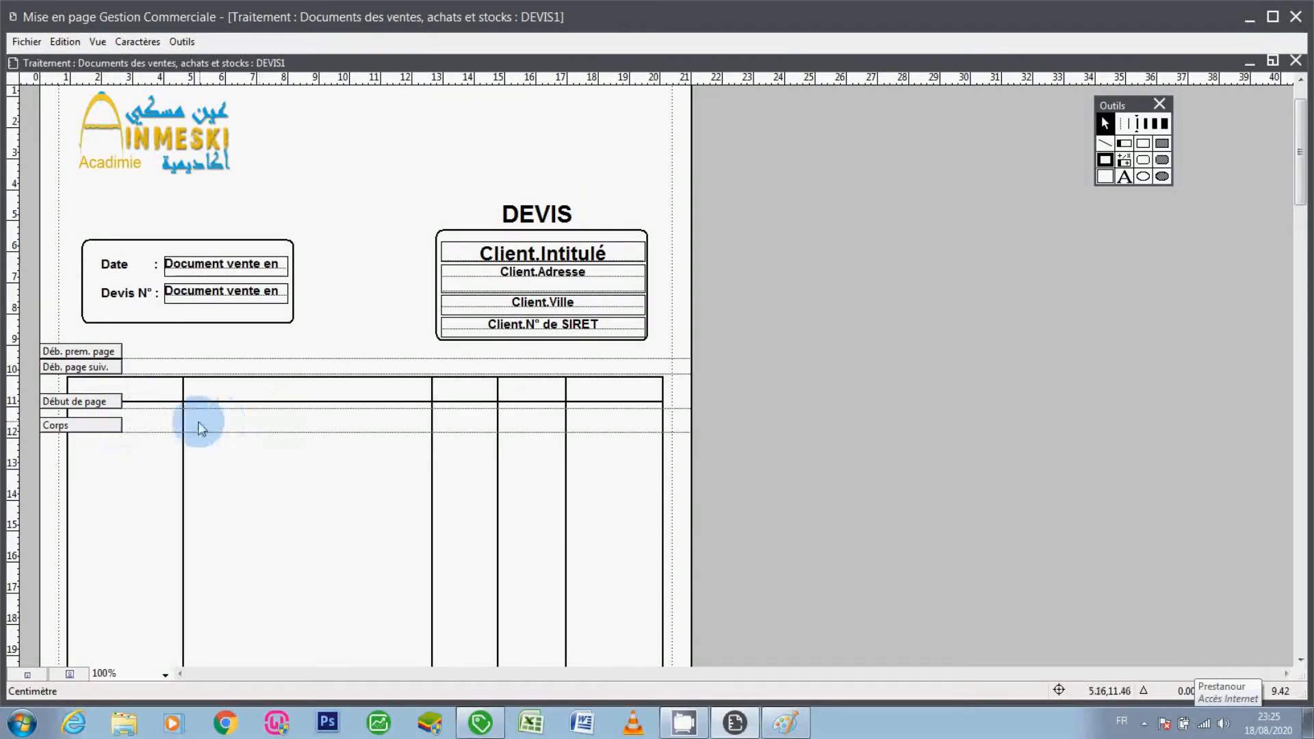
click(97, 42)
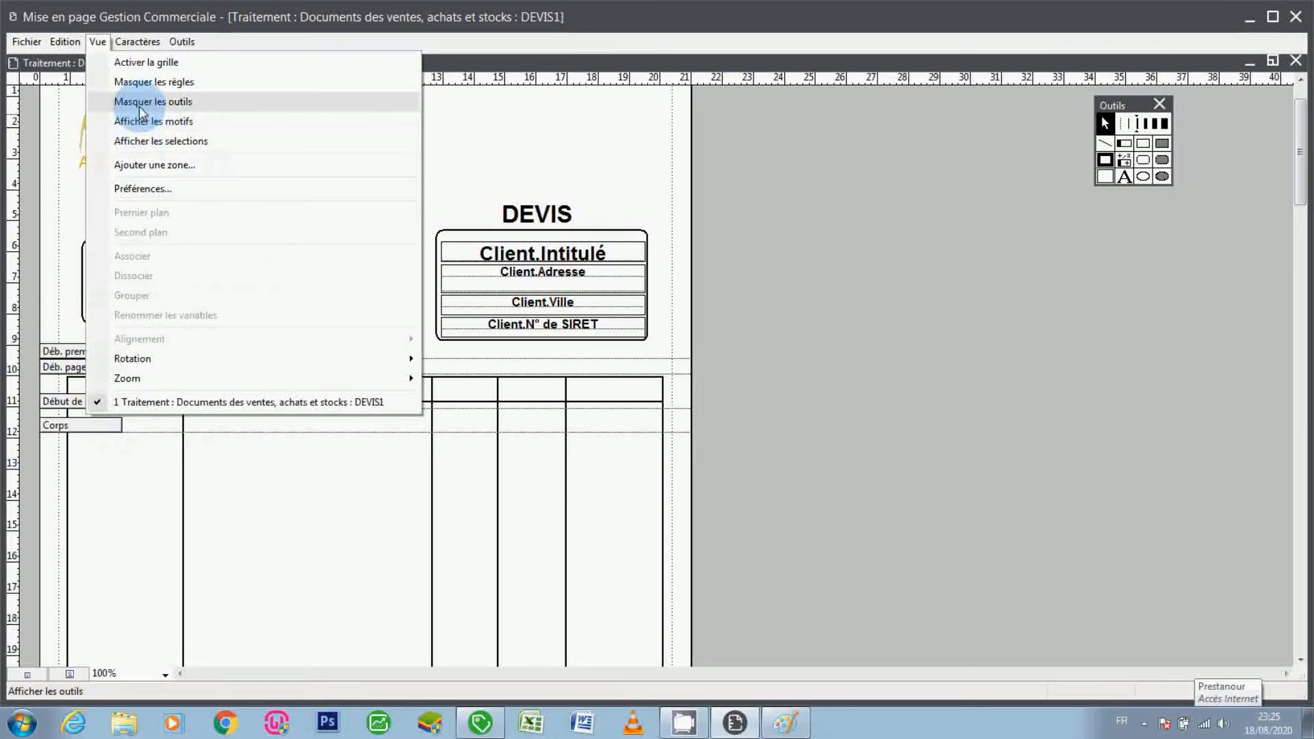
click(142, 83)
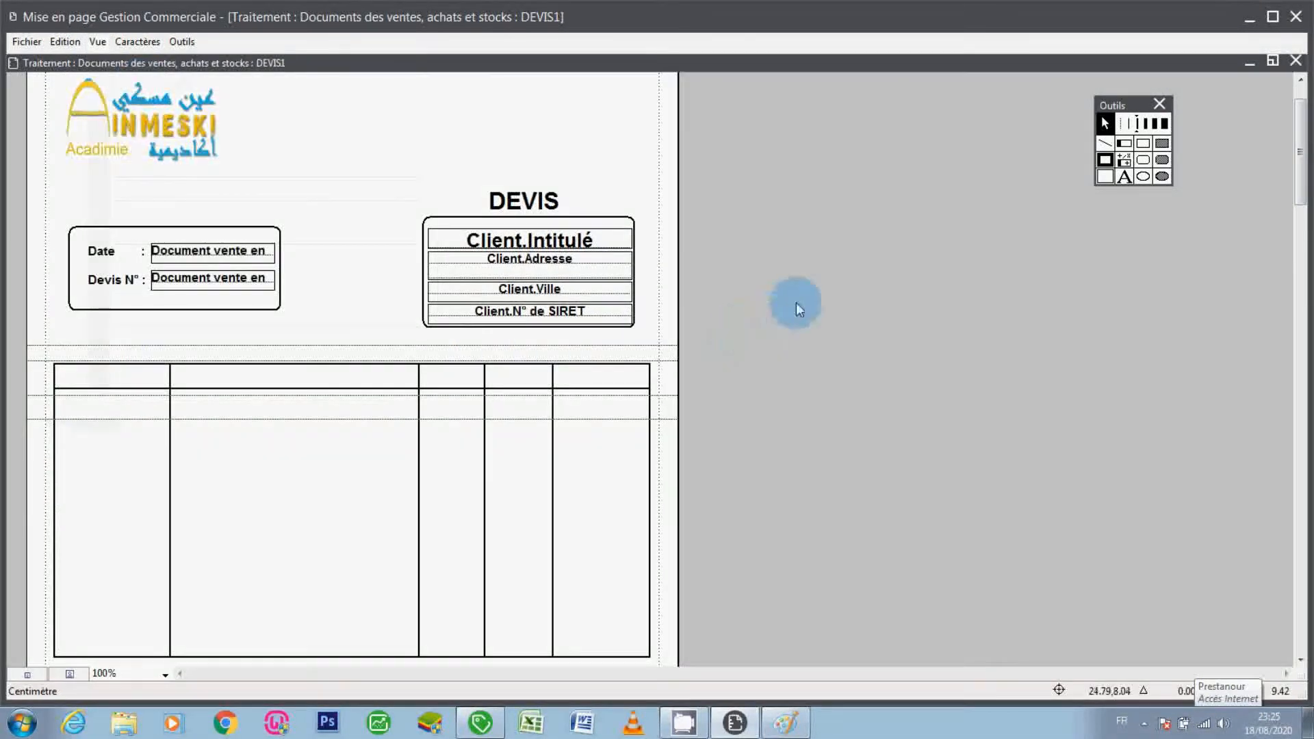
Add the heading text "Réf" and centre it in the header cell of the table's first column
click(1125, 175)
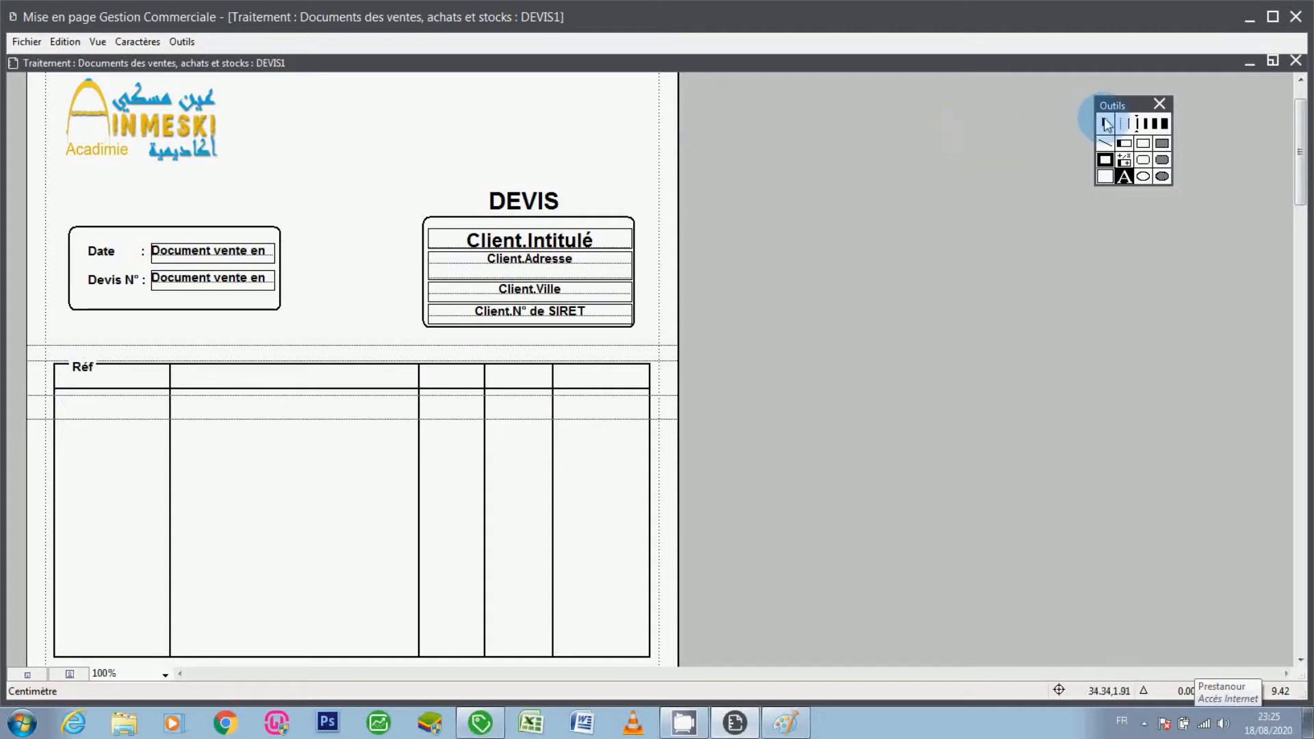
click(1105, 125)
key(Down)
key(Down)
key(Down)
key(Down)
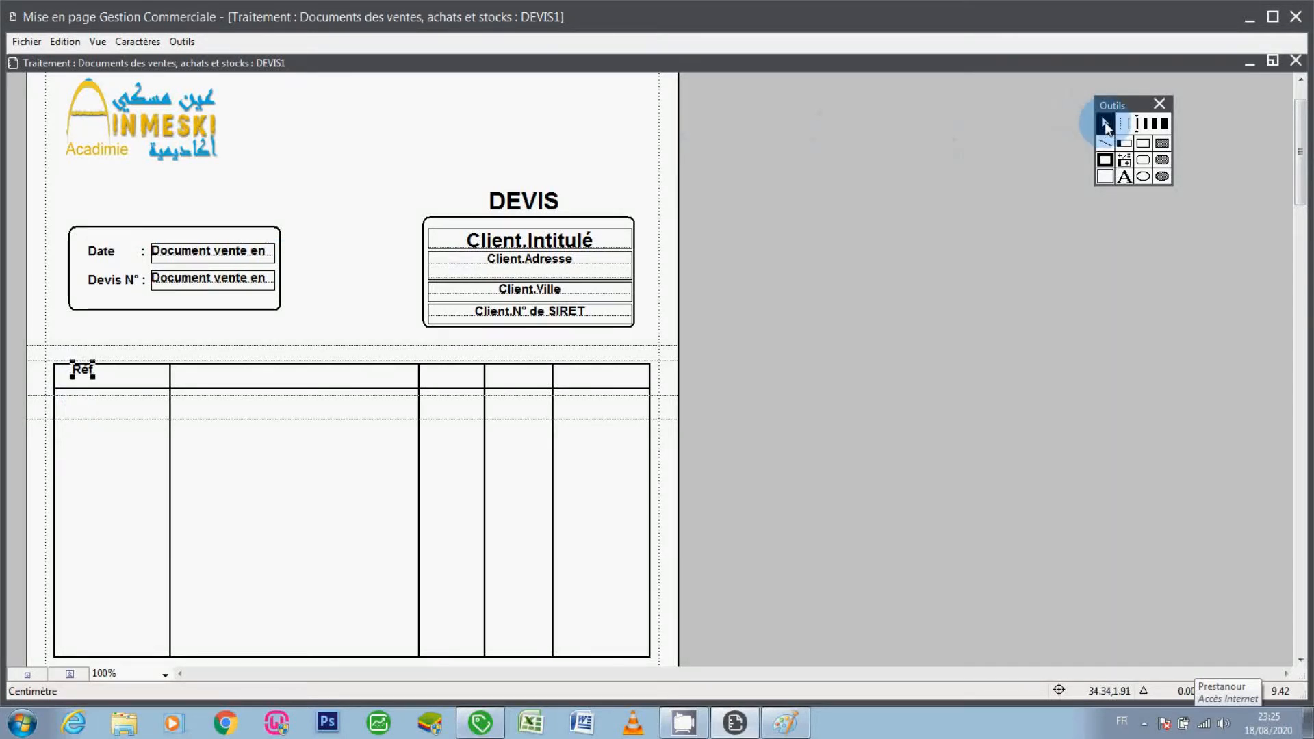
key(Right)
key(Right)
key(Right)
key(Right)
key(Right)
key(Right)
key(Right)
key(Right)
key(Right)
key(Right)
key(Right)
key(Right)
key(Right)
key(Right)
key(Right)
key(Right)
key(Right)
key(Right)
key(Right)
key(Right)
key(Right)
key(Right)
key(Right)
key(Right)
key(Right)
key(Right)
key(Right)
key(Right)
key(Right)
key(Right)
key(Down)
key(Down)
key(Down)
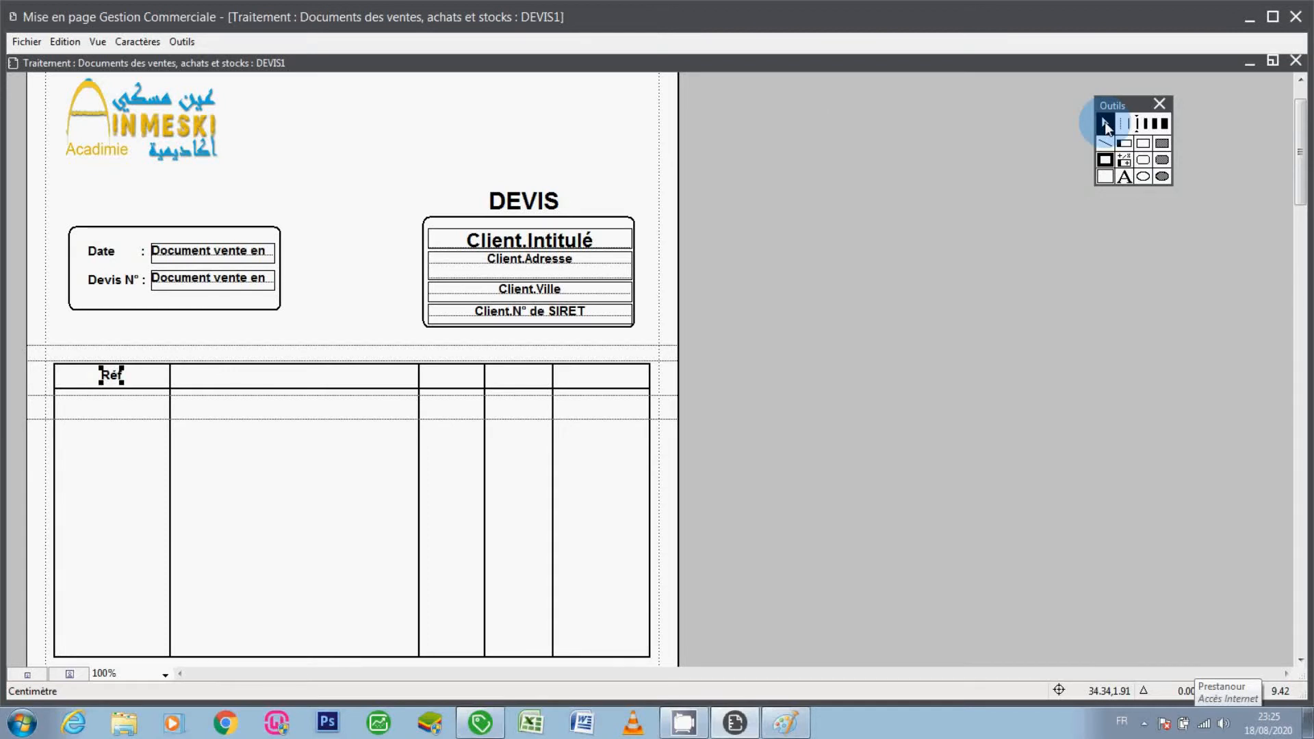
Duplicate the "Réf" heading and move the copy along the header row to the middle of the table's second column
key(Right)
key(Right)
key(Right)
key(Right)
key(Right)
key(Right)
key(Right)
key(Right)
key(Right)
key(Right)
key(Right)
key(Right)
key(Right)
key(Right)
key(Right)
key(Right)
key(Right)
key(Right)
key(Right)
key(Right)
key(Right)
key(Right)
key(Right)
key(Right)
key(Right)
key(Right)
key(Right)
key(Right)
key(Right)
key(Right)
key(Right)
key(Right)
key(Right)
key(Right)
key(Right)
key(Right)
key(Right)
key(Right)
key(Right)
key(Right)
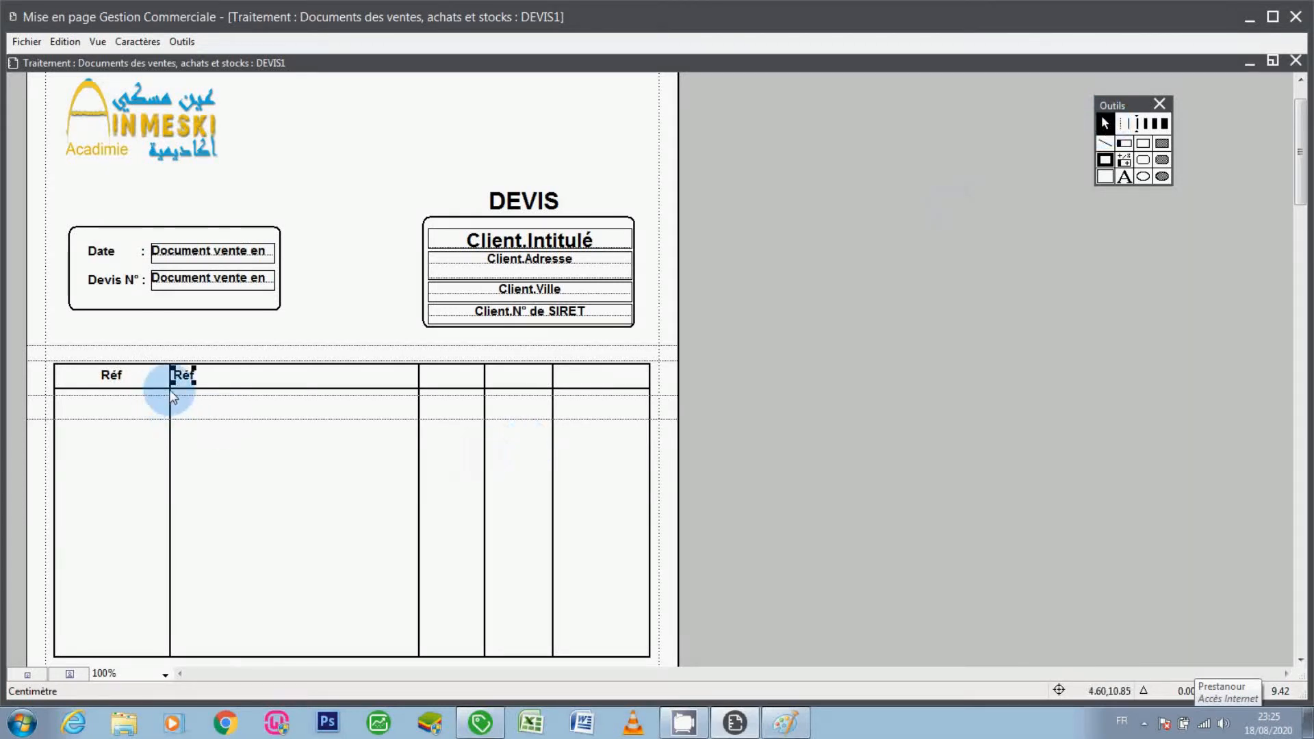
key(Right)
key(Right)
key(Right)
key(Right)
key(Right)
key(Right)
key(Right)
key(Right)
key(Right)
key(Right)
key(Right)
key(Right)
key(Right)
key(Right)
key(Right)
key(Right)
key(Right)
key(Right)
key(Right)
key(Right)
key(Right)
key(Right)
key(Right)
key(Right)
key(Right)
key(Right)
key(Right)
key(Right)
key(Right)
key(Right)
key(Right)
key(Right)
key(Right)
key(Right)
key(Right)
key(Right)
key(Right)
key(Right)
key(Right)
key(Right)
key(Right)
key(Right)
key(Right)
key(Right)
key(Right)
key(Right)
key(Right)
key(Right)
key(Right)
key(Right)
key(Right)
Replace the copied heading's text in the second column with "Désignation"
double_click(293, 383)
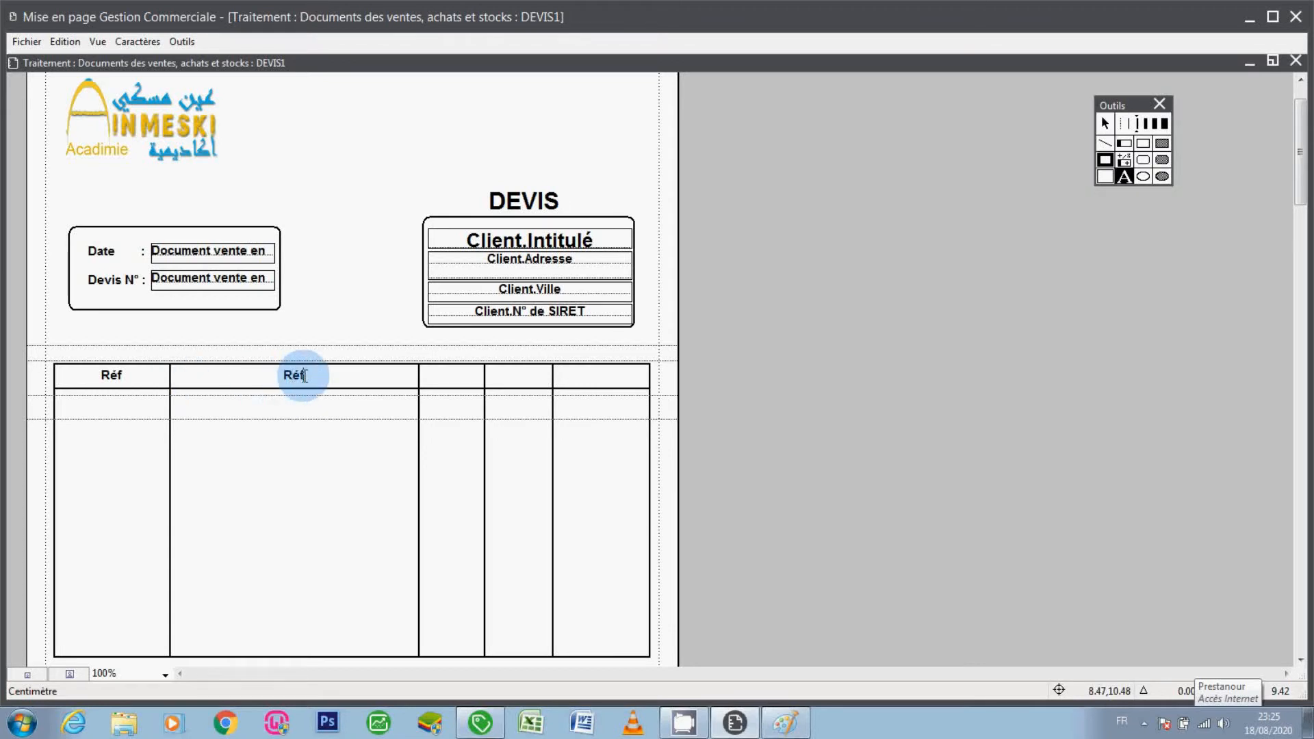
key(BackSpace)
key(BackSpace)
key(BackSpace)
text(D)
text(ésignation)
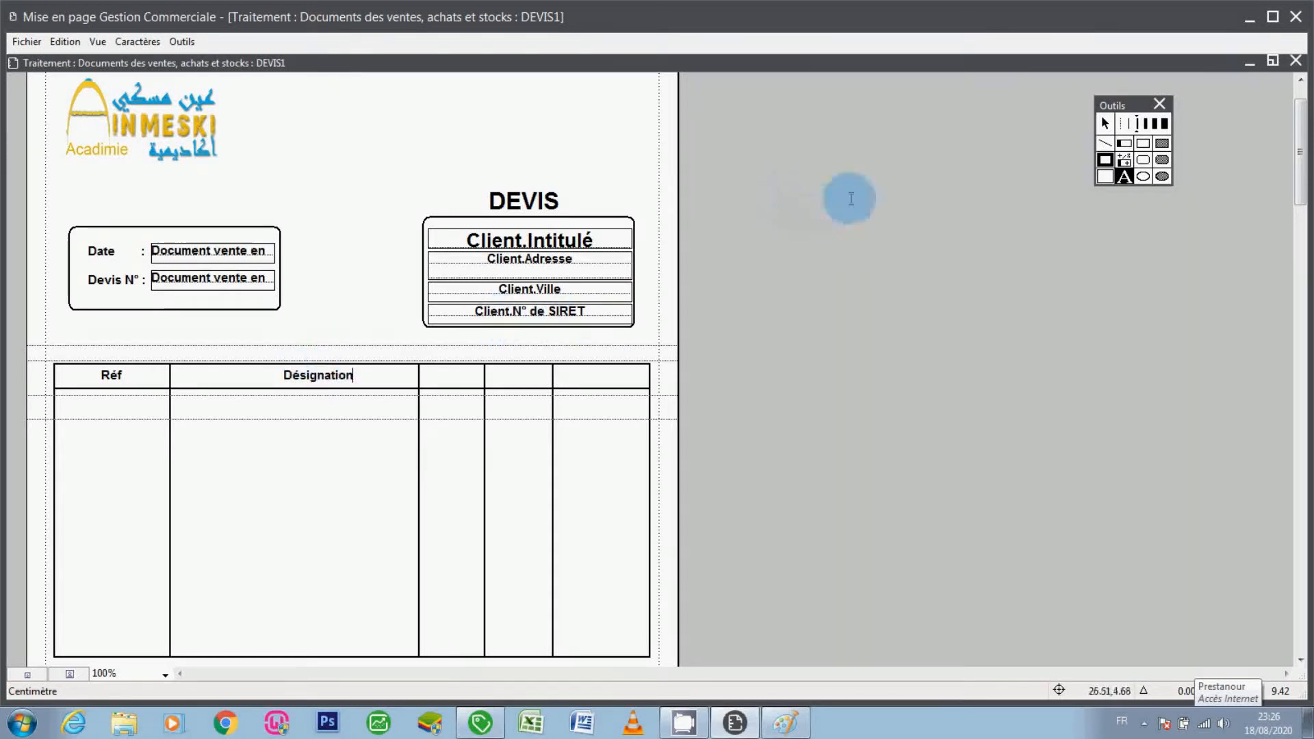
click(1104, 124)
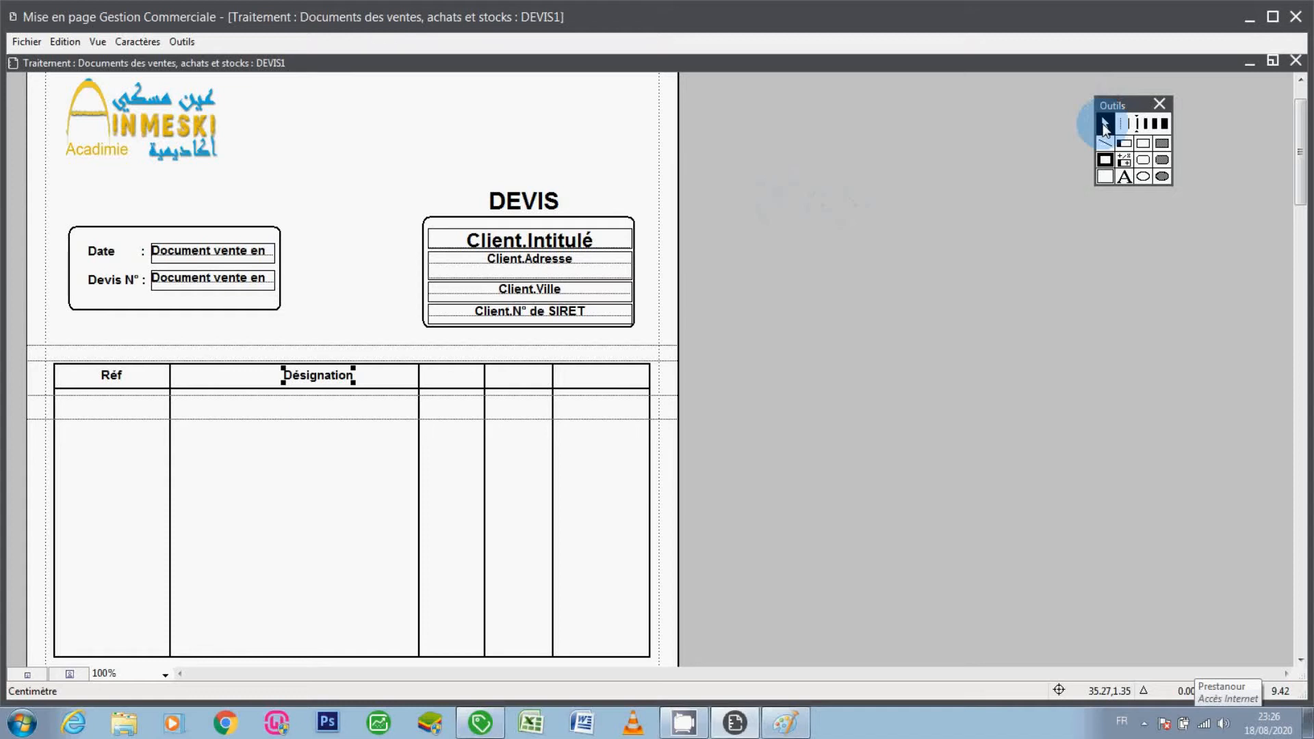
Duplicate the "Désignation" heading and move the copy along the header row into the table's third column
key(ctrl+v)
key(Right)
key(Right)
key(Right)
key(Right)
key(Right)
key(Right)
key(Right)
key(Right)
key(Right)
key(Right)
key(Right)
key(Right)
key(Right)
key(Right)
key(Right)
key(Right)
key(Right)
key(Right)
key(Right)
key(Right)
key(Right)
key(Right)
key(Right)
key(Right)
key(Right)
key(Right)
key(Right)
key(Right)
key(Right)
key(Right)
key(Right)
key(Right)
key(Right)
key(Right)
key(Right)
key(Right)
key(Right)
key(Right)
key(Right)
key(Right)
key(Right)
key(Right)
key(Right)
key(Right)
key(Right)
key(Right)
key(Right)
key(Right)
key(Right)
key(Right)
key(Right)
key(Right)
key(Right)
key(Right)
key(Right)
key(Right)
key(Right)
key(Right)
key(Right)
key(Right)
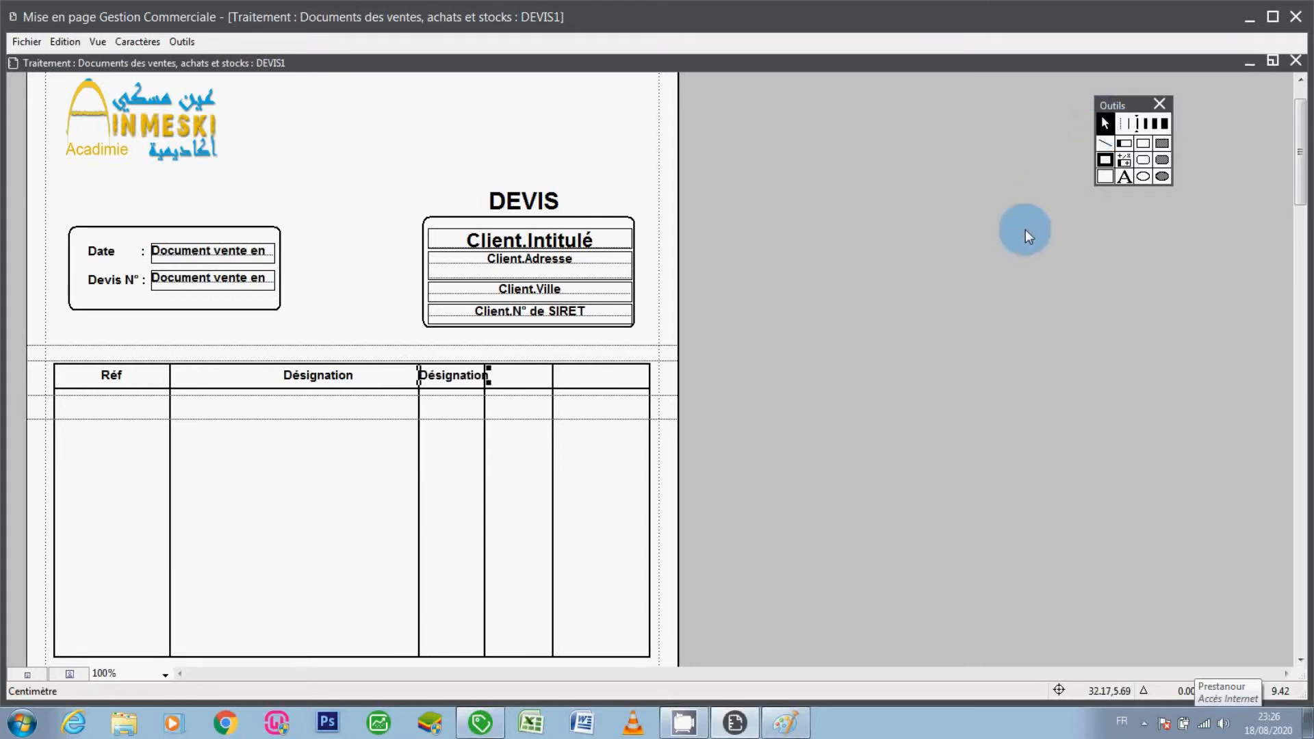
Replace the copied "Désignation" heading's text in the table's third column with "Qté"
double_click(455, 382)
click(489, 375)
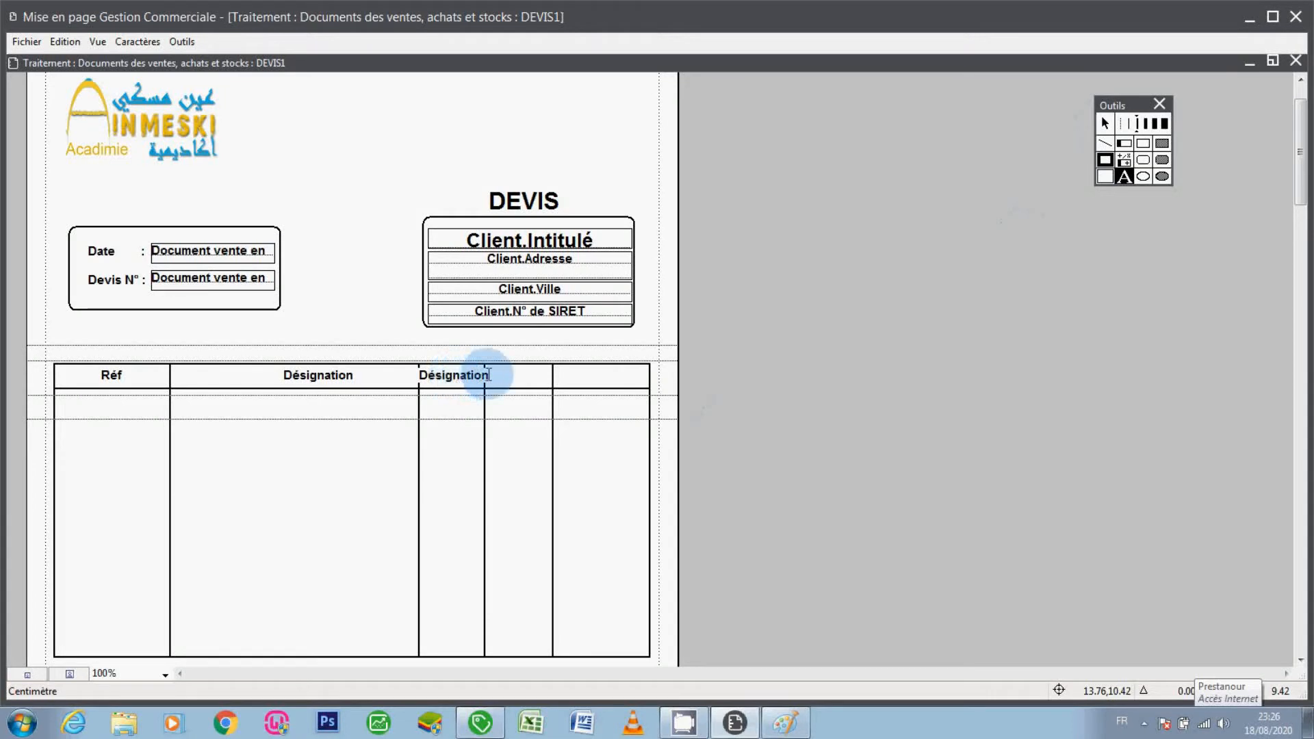
key(BackSpace)
key(BackSpace)
key(BackSpace)
key(BackSpace)
key(BackSpace)
key(BackSpace)
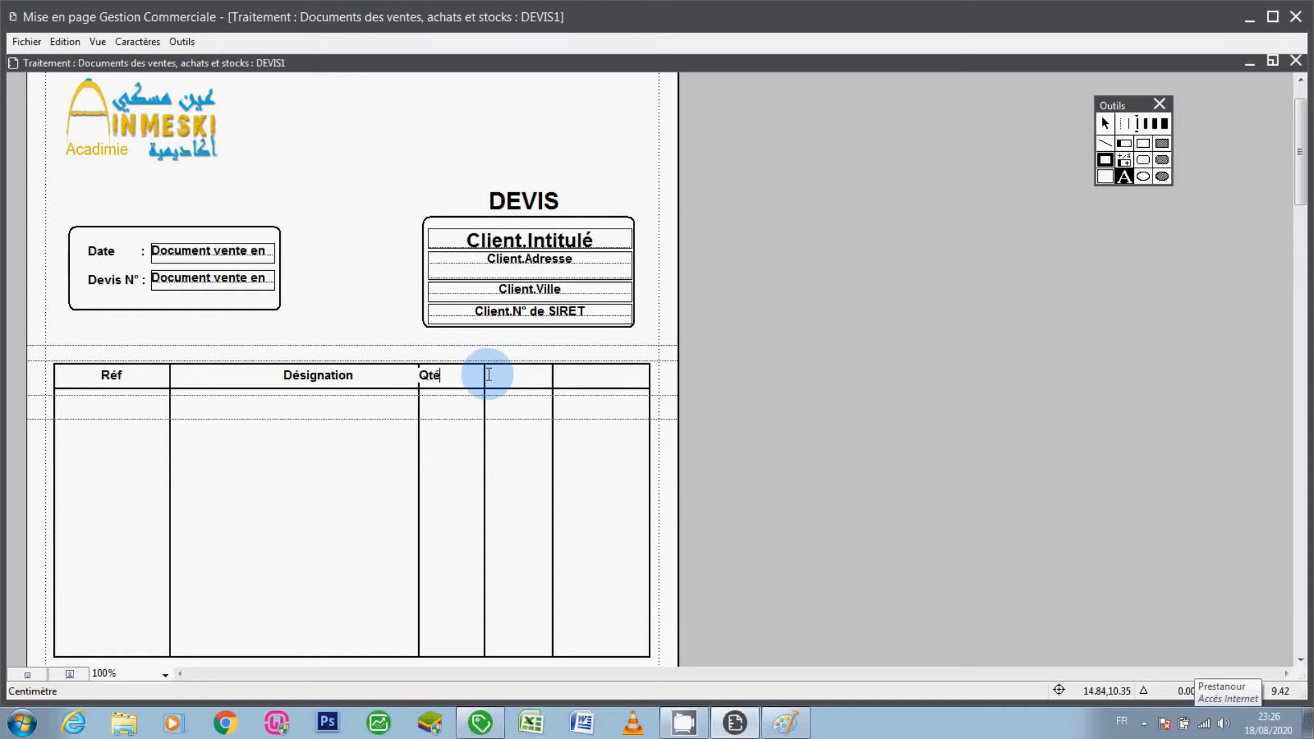
Move the "Qté" heading to the centre of its column in the table header row
click(1104, 124)
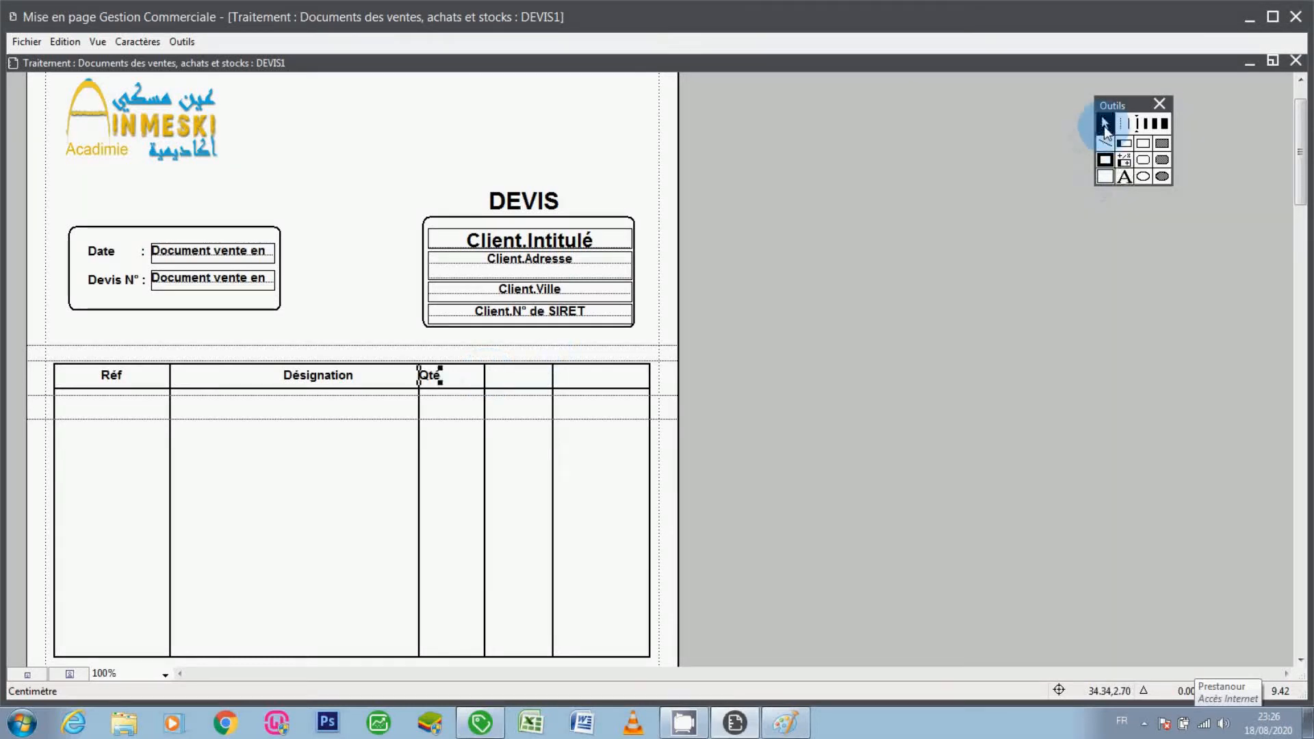
key(Right)
key(Right)
key(Right)
key(Right)
key(Right)
key(Right)
key(Right)
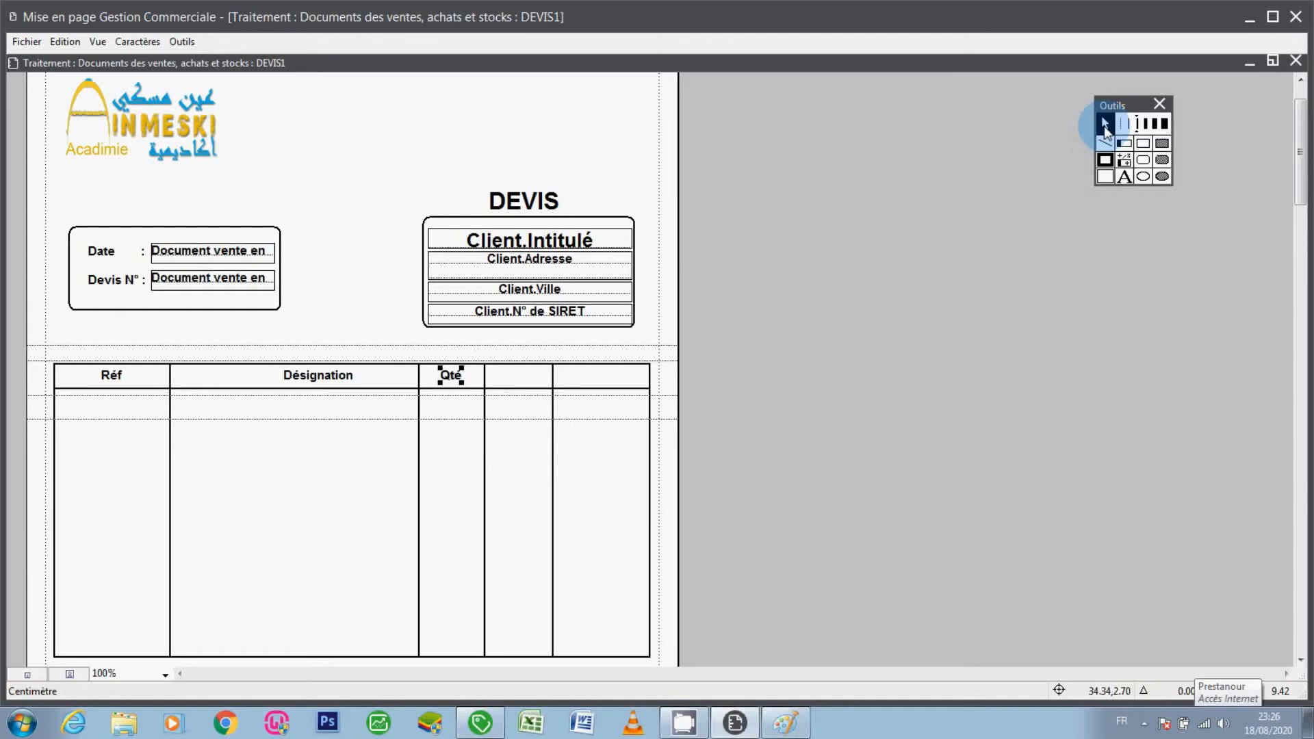
Paste a copy of the "Qté" heading and move it into the header cell of the next column
key(ctrl+v)
key(Right)
key(Right)
key(Right)
key(Right)
key(Right)
key(Right)
key(Right)
key(Right)
key(Right)
key(Right)
key(Right)
key(Right)
key(Right)
key(Right)
key(Right)
key(Right)
key(Right)
key(Right)
key(Right)
key(Right)
key(Right)
key(Right)
key(Right)
key(Right)
key(Right)
key(Right)
key(Right)
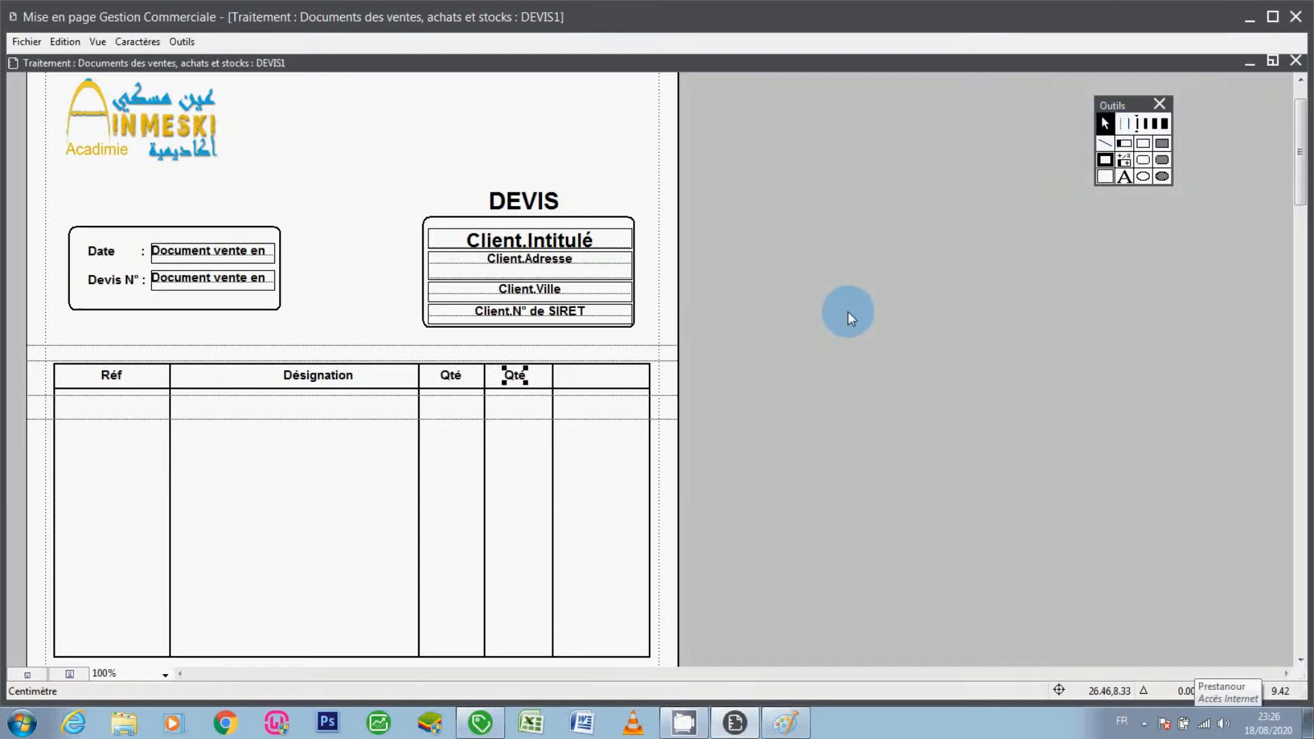
Change the text of the copied heading in the fourth column to "PU.HT"
double_click(516, 381)
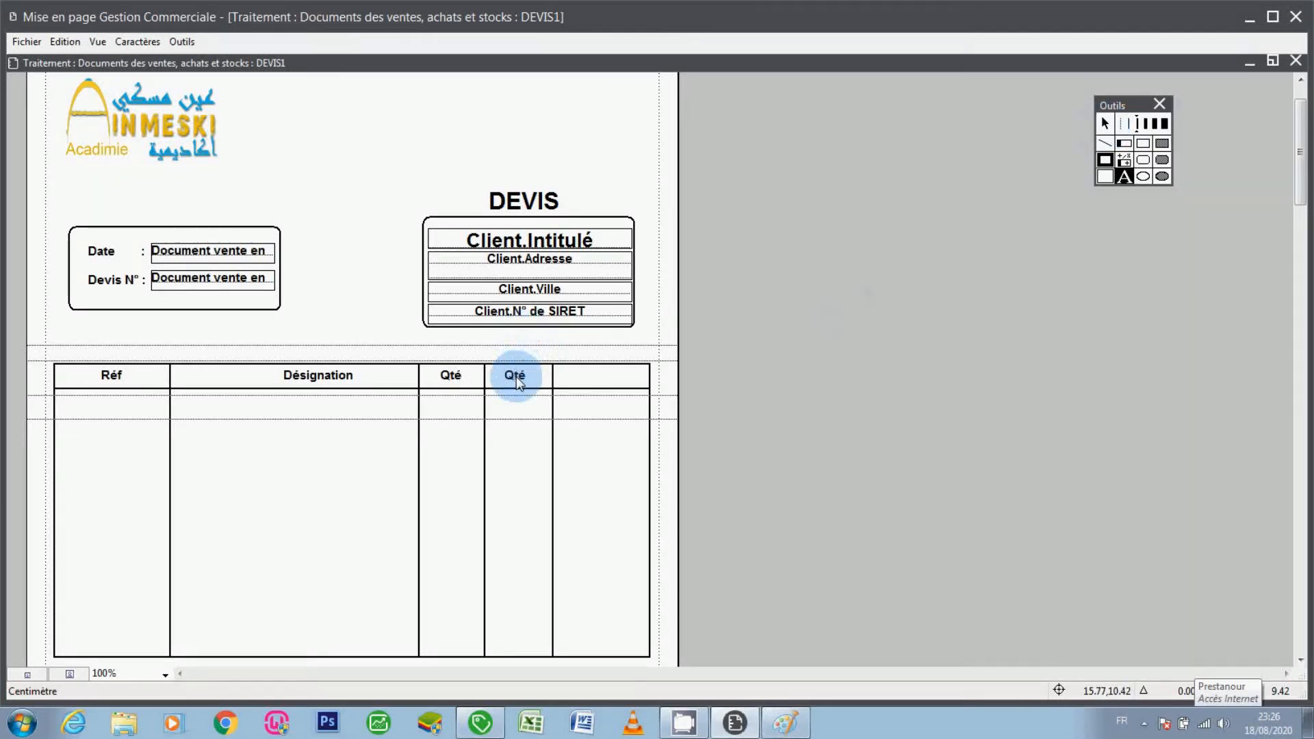
click(527, 375)
key(BackSpace)
key(BackSpace)
key(BackSpace)
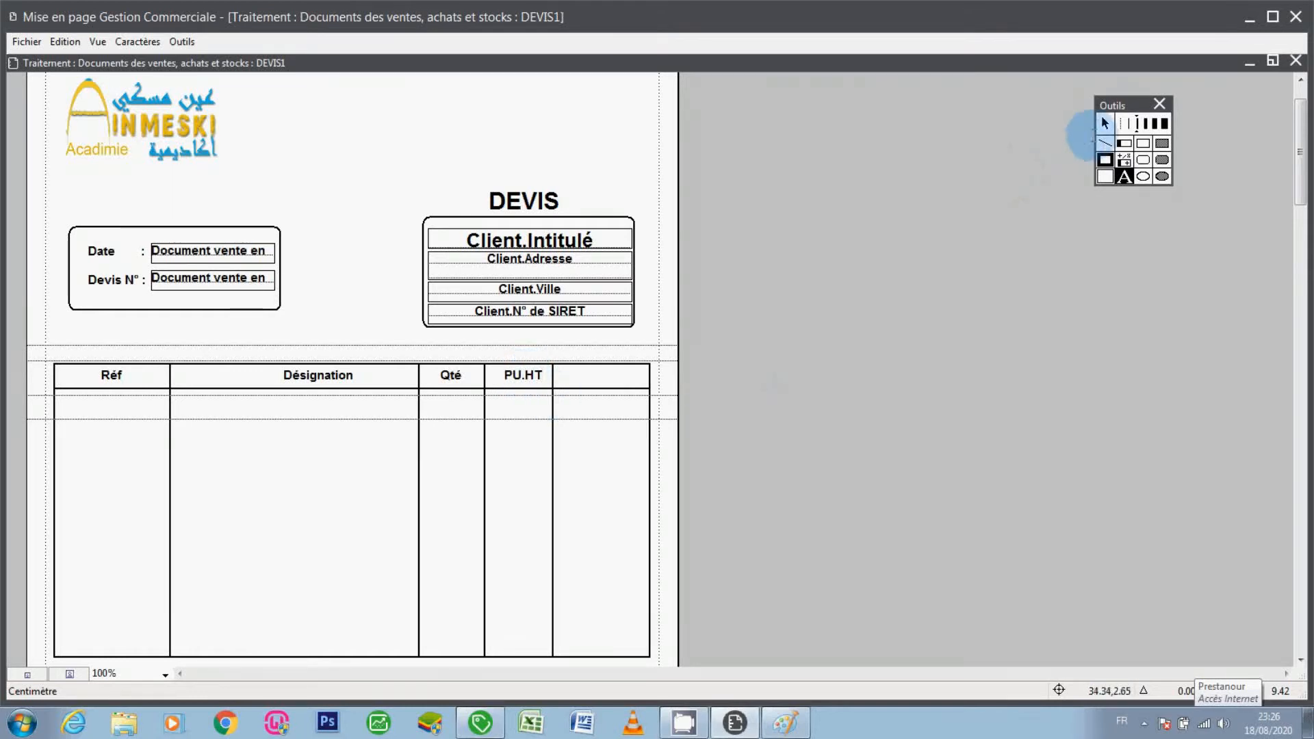
click(1106, 129)
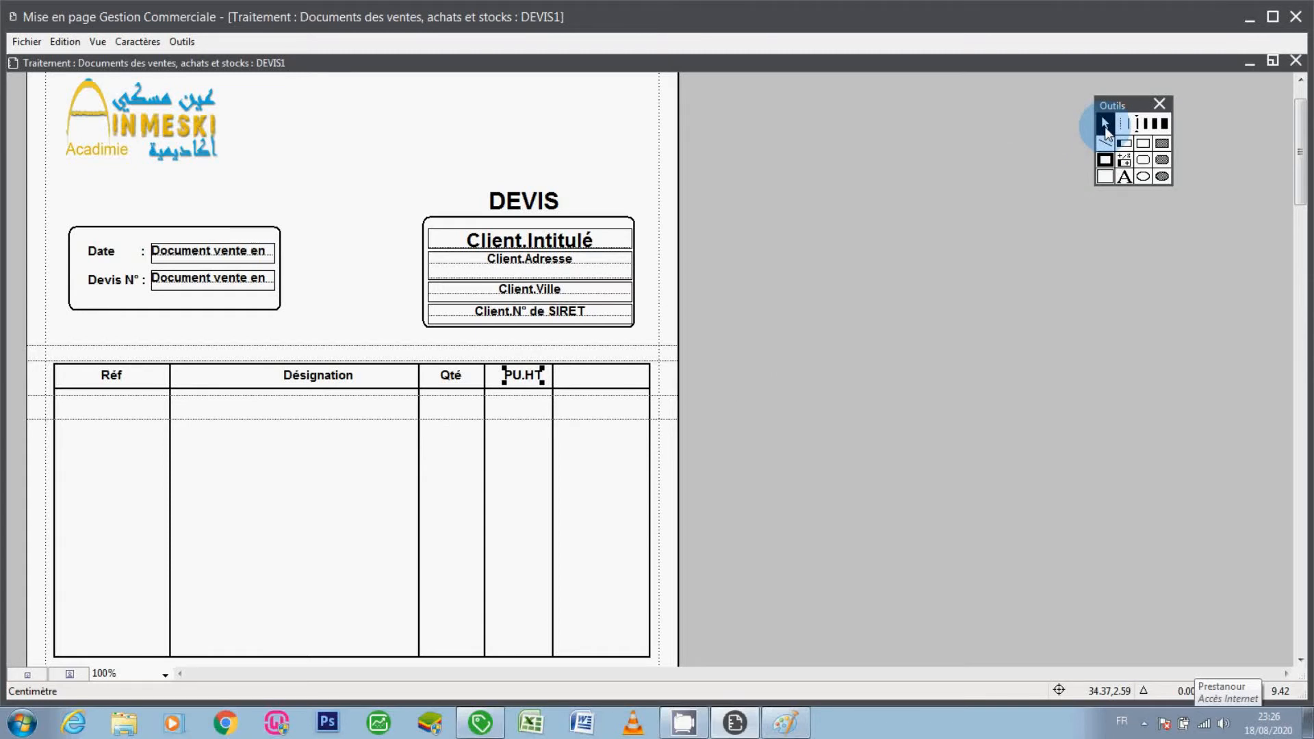
Paste a copy of the "PU.HT" heading and move it into the header cell of the last column
key(ctrl+v)
key(Right)
key(Right)
key(Right)
key(Right)
key(Right)
key(Right)
key(Right)
key(Right)
key(Right)
key(Right)
key(Right)
key(Right)
key(Right)
key(Right)
key(Right)
key(Right)
key(Right)
key(Right)
key(Right)
key(Right)
key(Right)
key(Right)
key(Right)
key(Right)
key(Right)
key(Right)
key(Right)
key(Right)
key(Right)
key(Right)
key(Right)
key(Right)
key(Right)
key(Right)
key(Right)
key(Right)
key(Right)
key(Right)
key(Right)
key(Right)
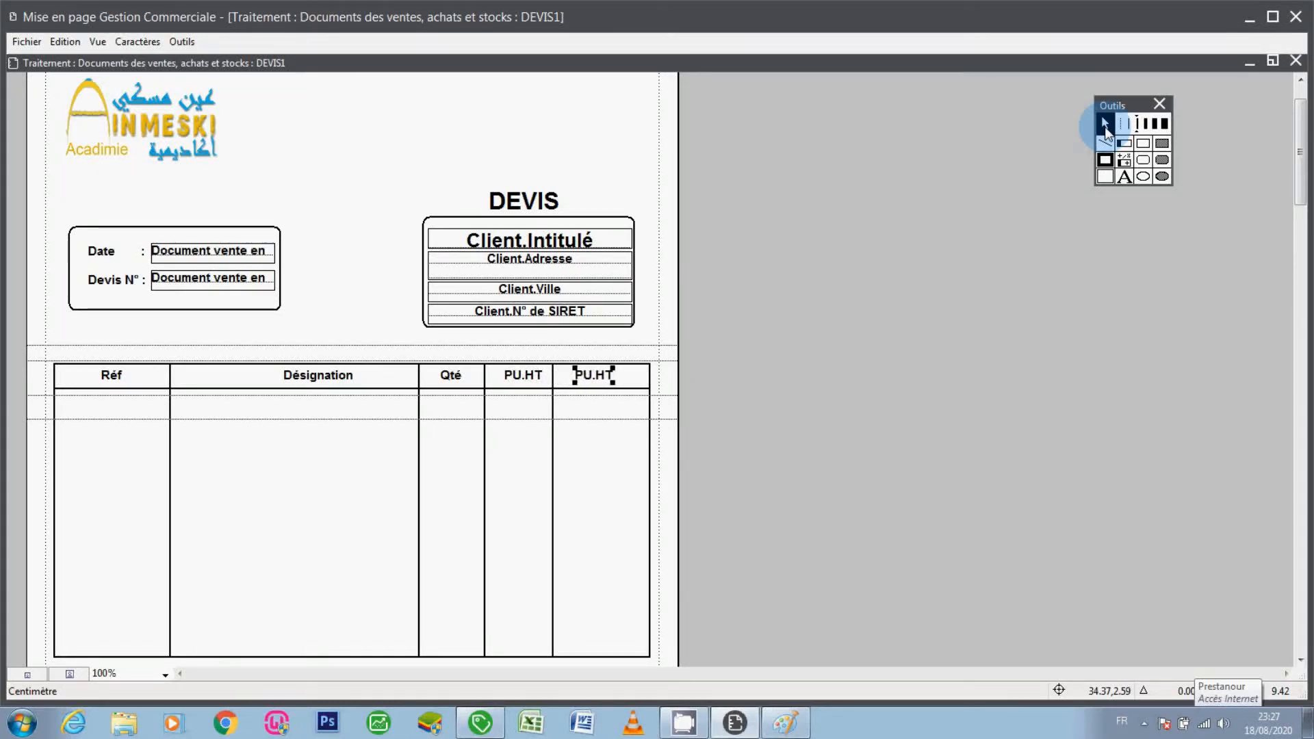
key(Left)
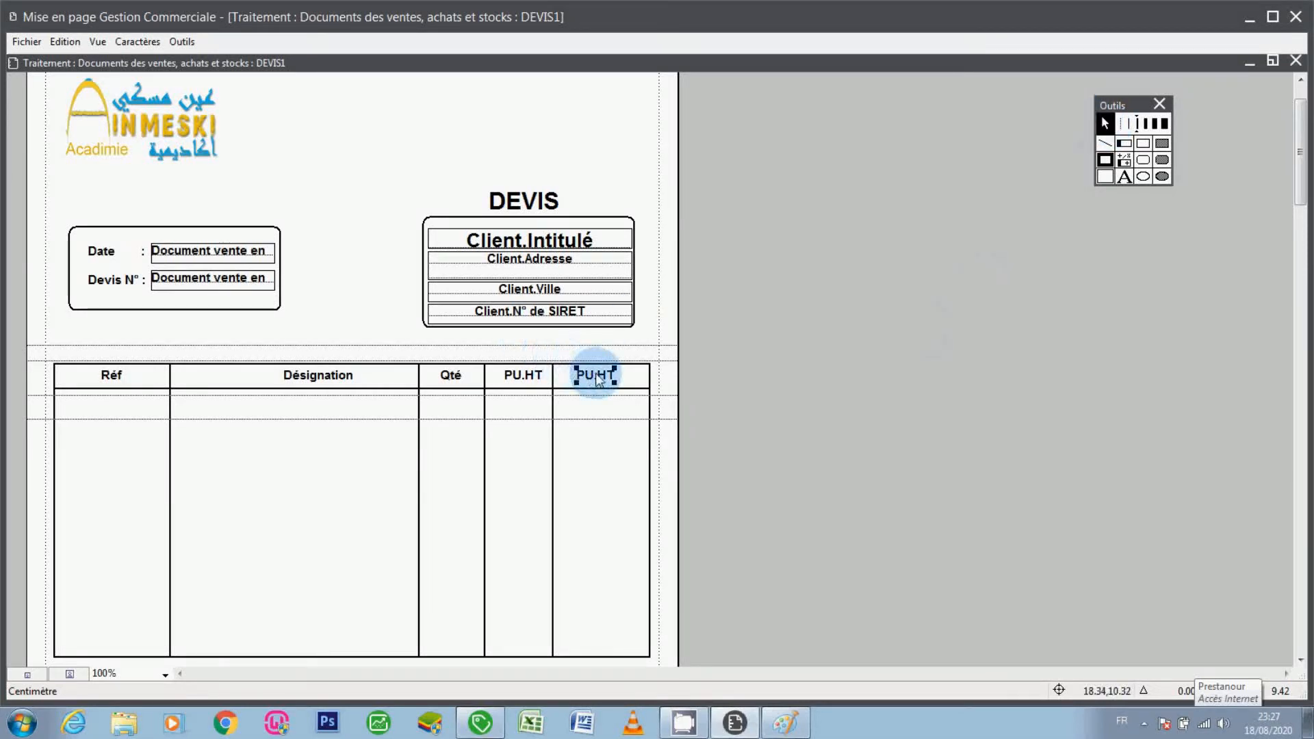
Change the text of the copied heading in the last column to "MT.HT"
double_click(596, 376)
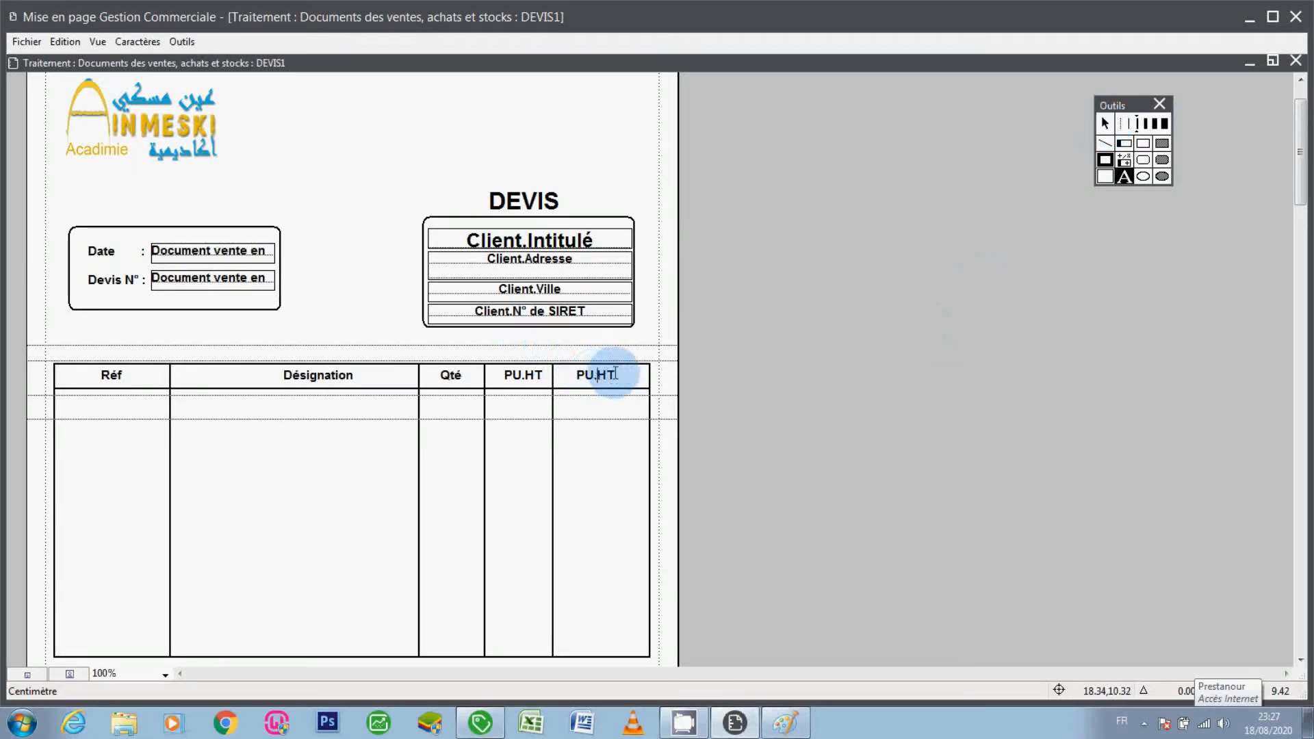
key(Delete)
key(Delete)
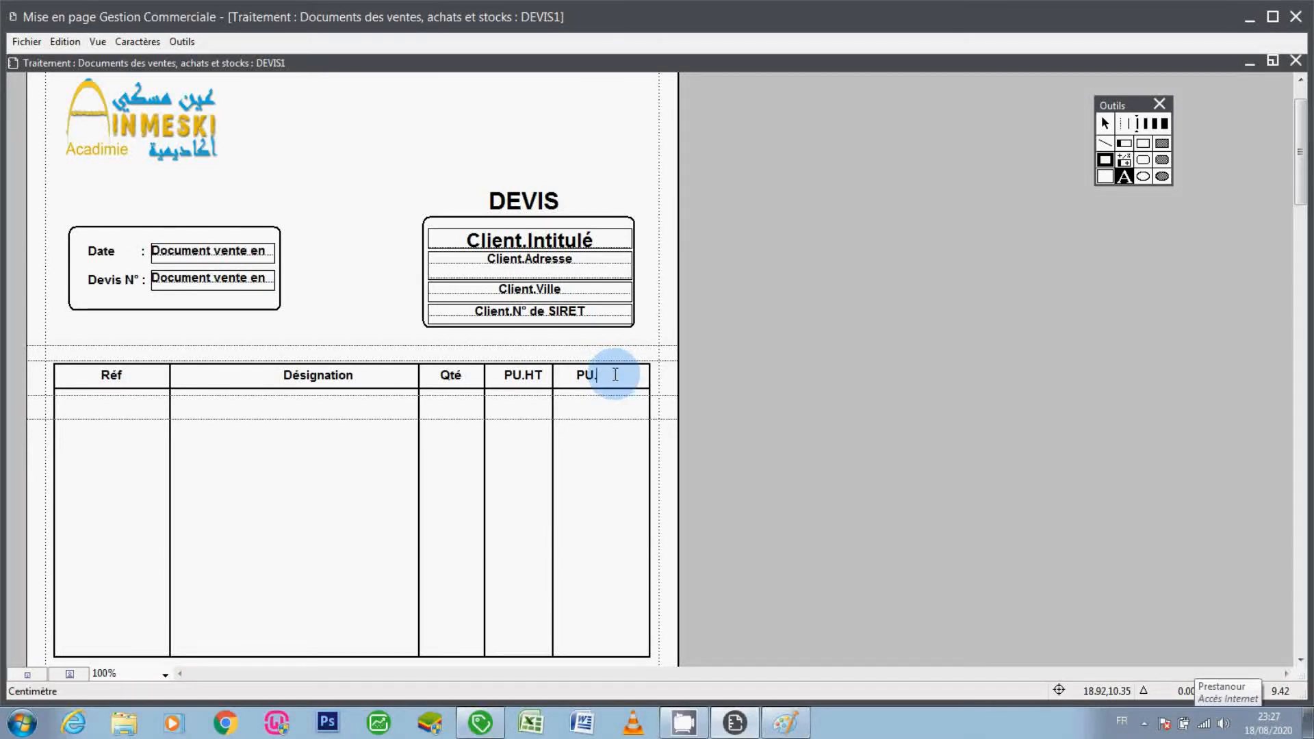
text(MT.HT)
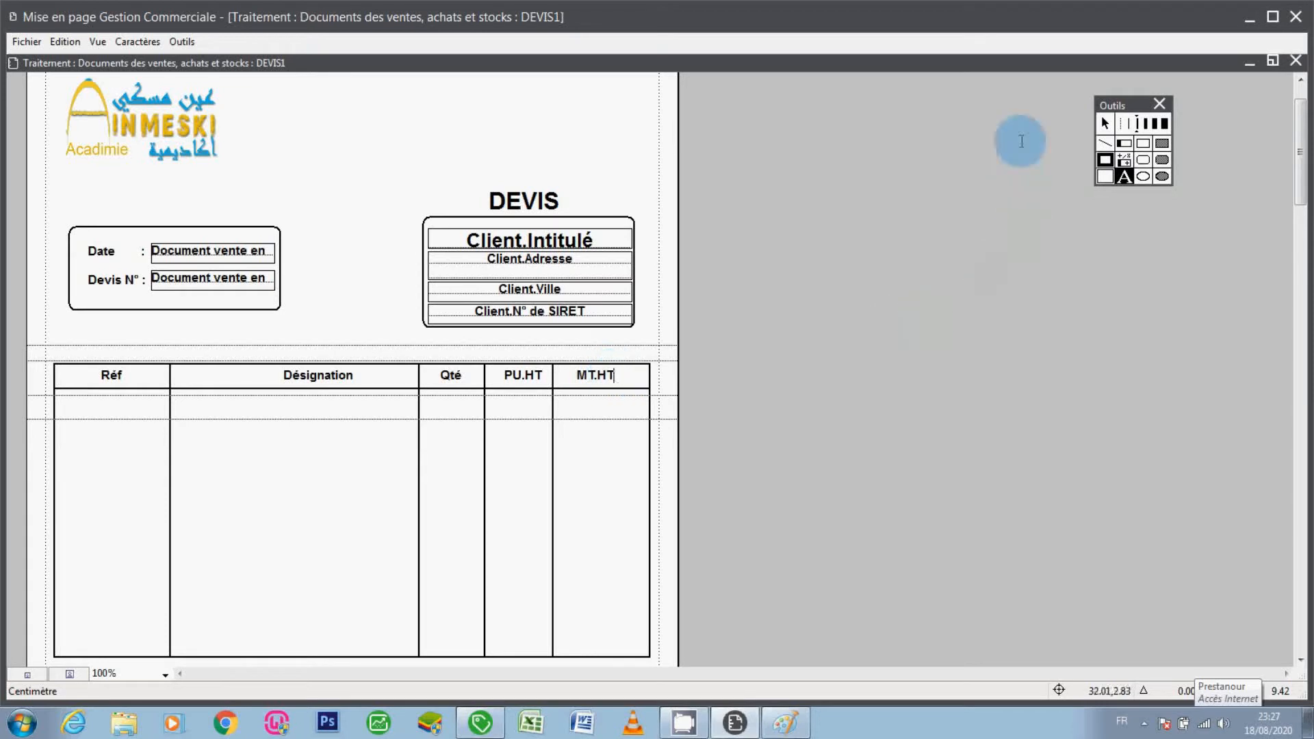
click(1104, 124)
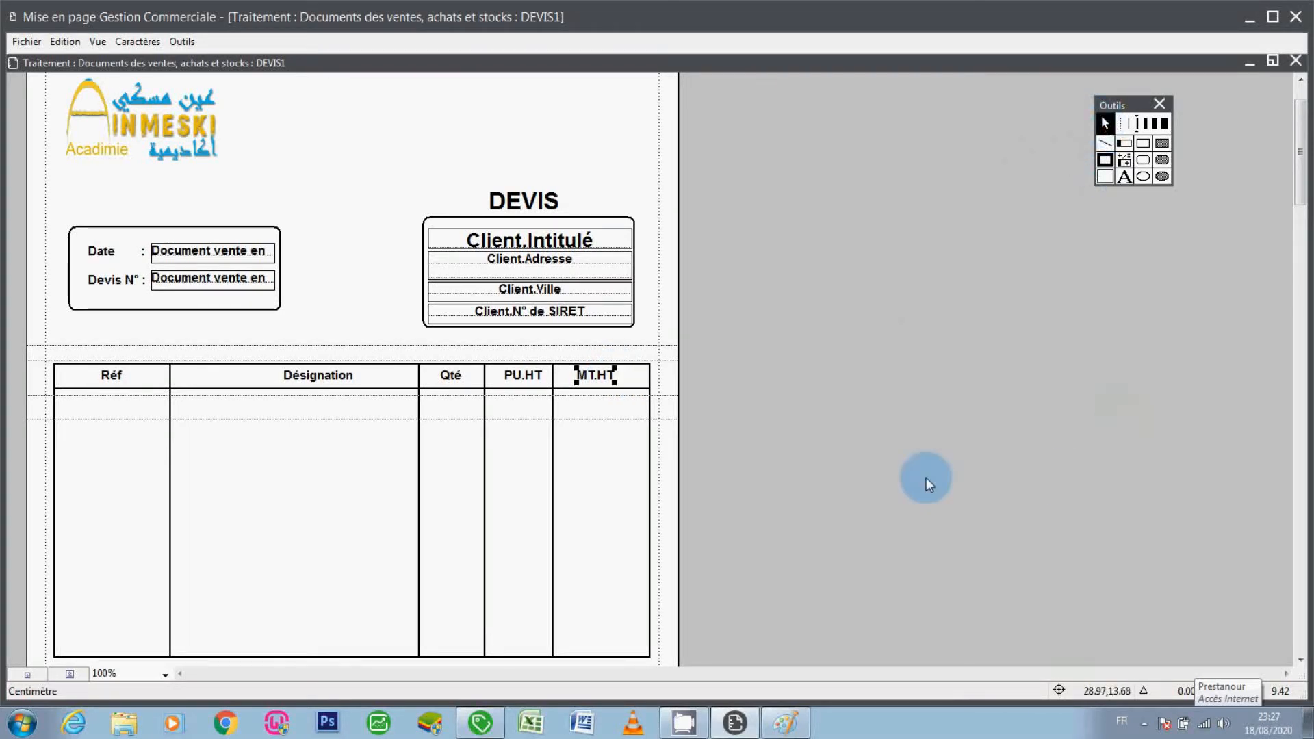
Draw a variable zone about 2.7 cm wide in the line band under the "Réf" heading
click(122, 404)
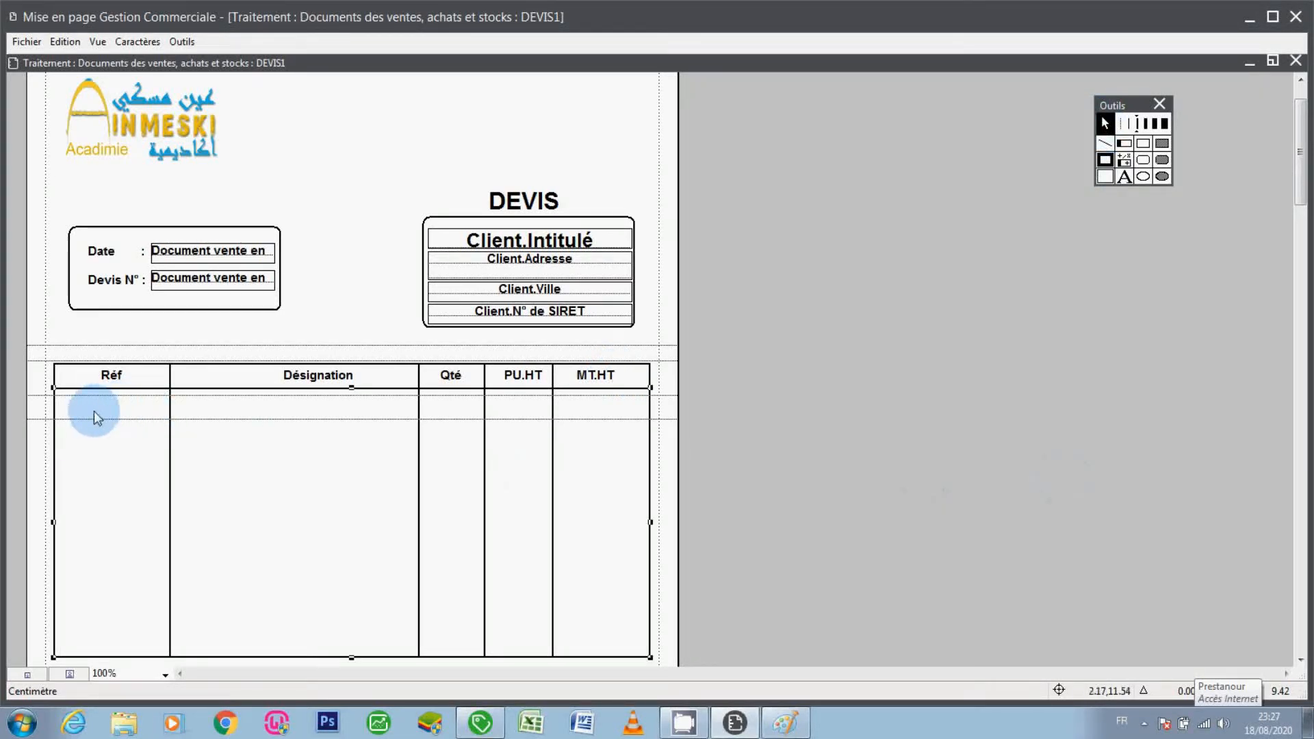
click(76, 411)
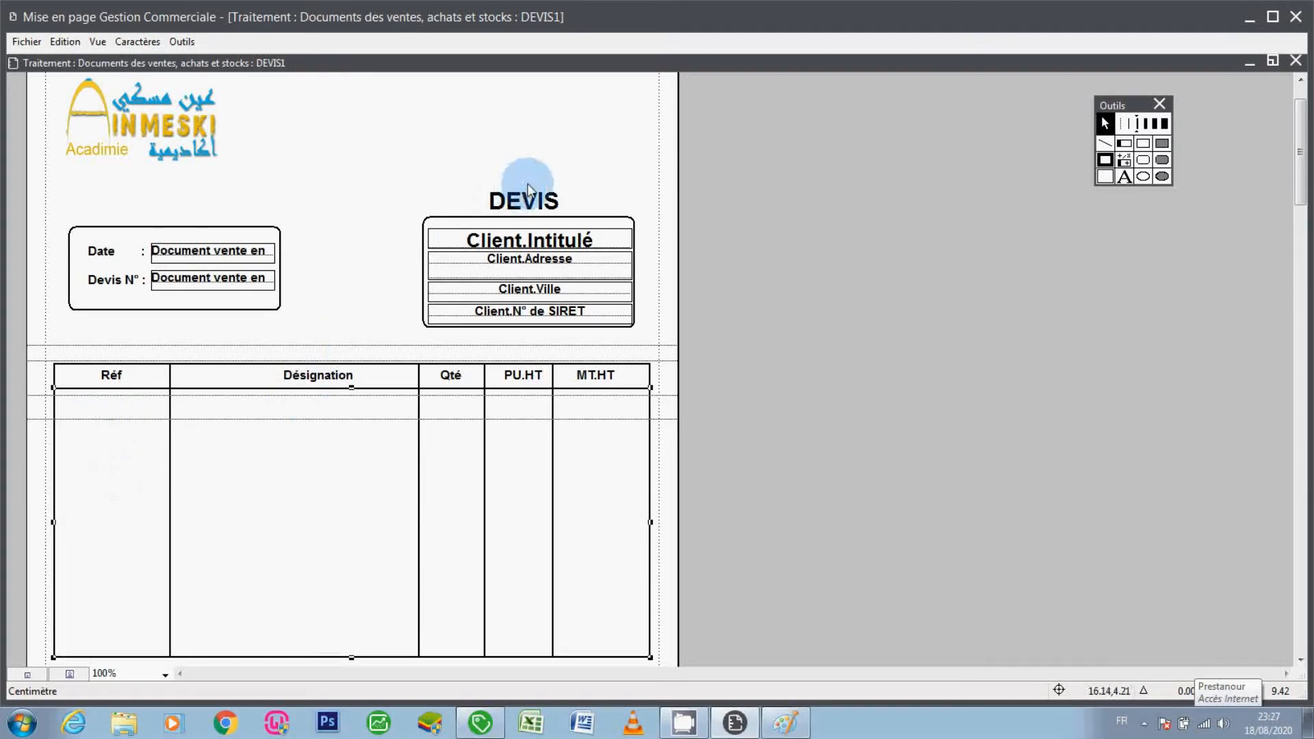
click(1125, 144)
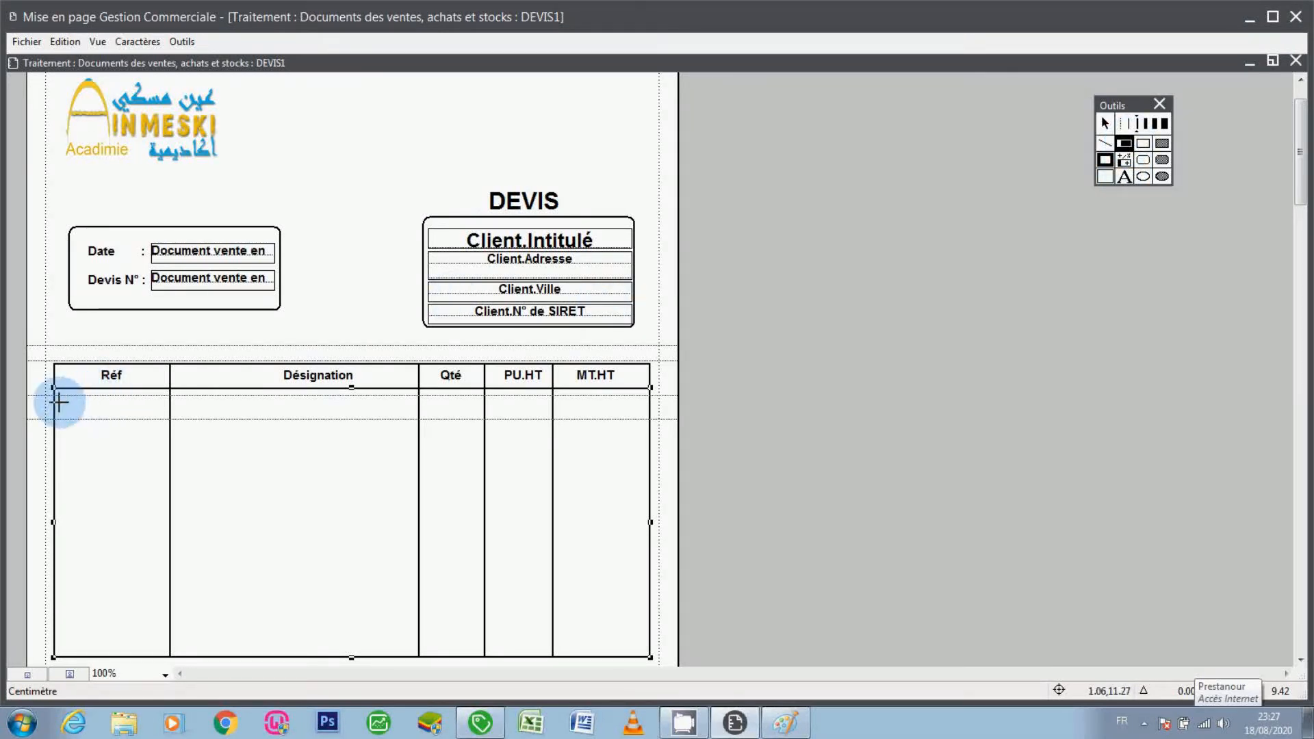
drag(63, 401, 148, 415)
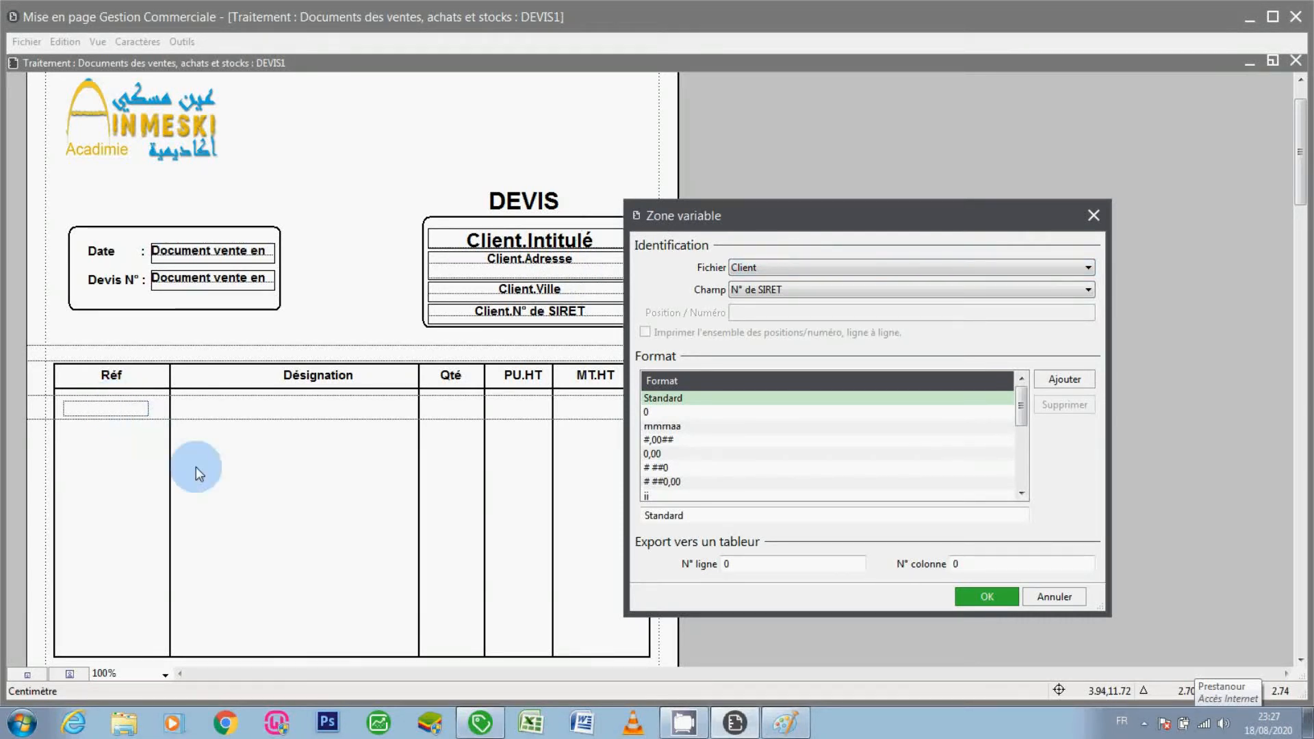
Set the new variable zone's source file to "Document ligne"
click(813, 267)
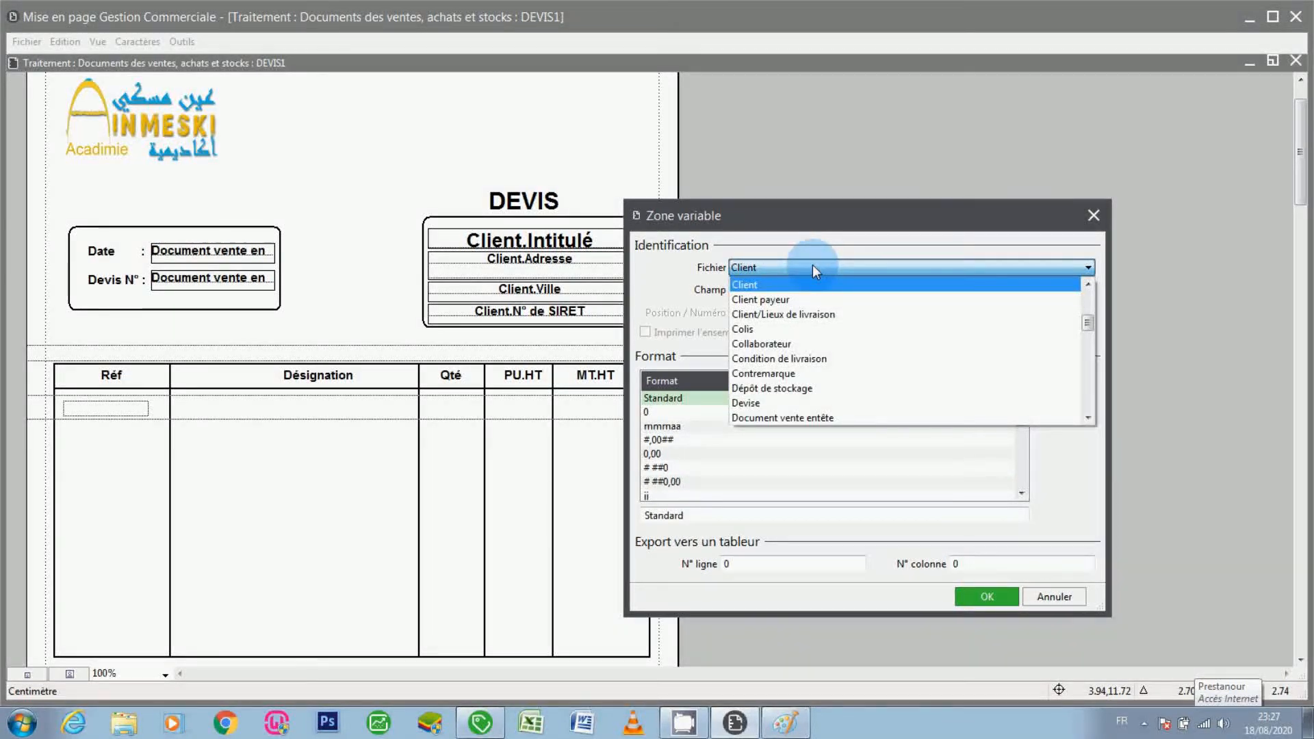
click(813, 267)
key(d)
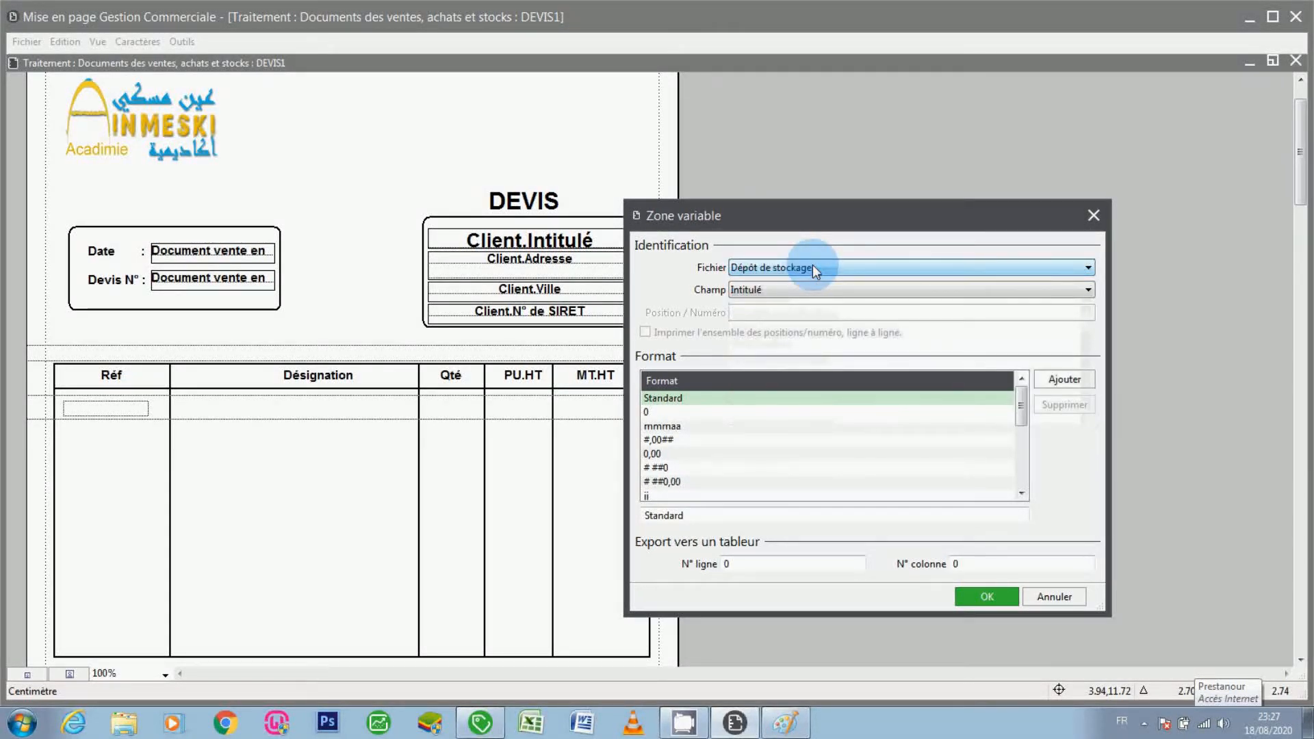
key(d)
key(d)
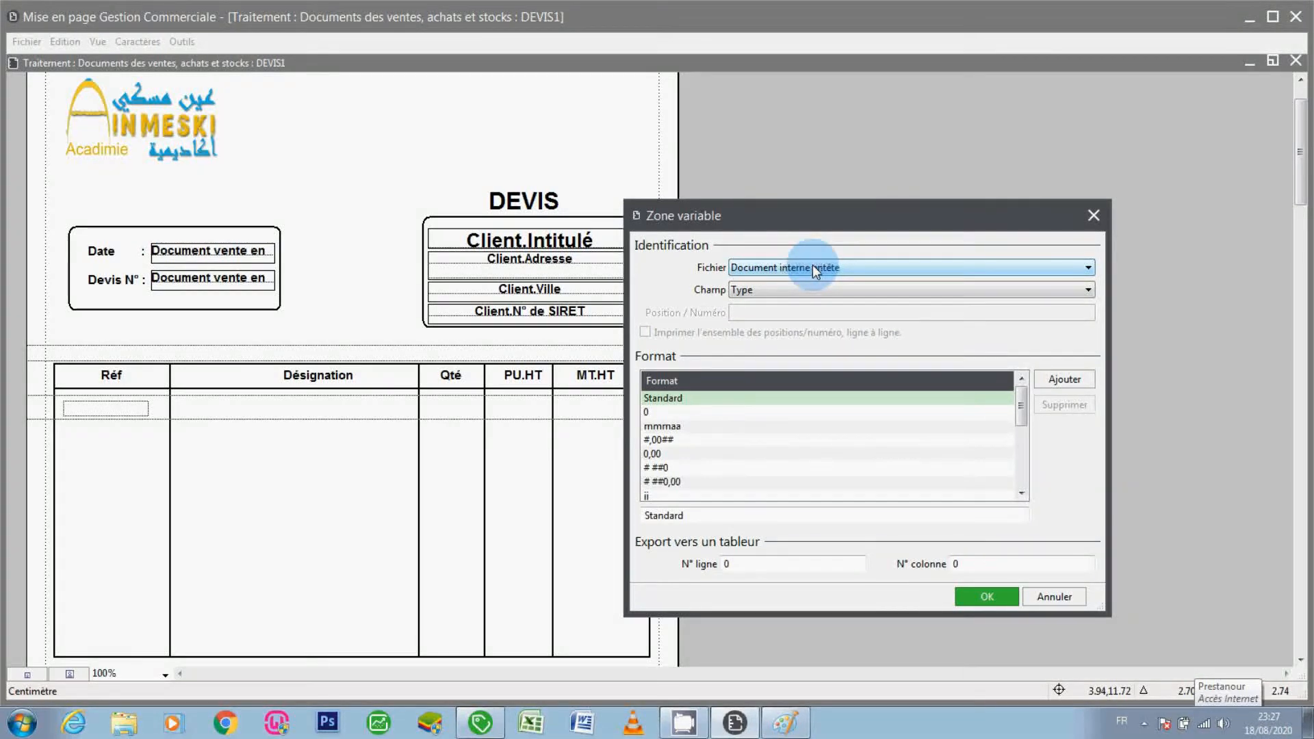
key(d)
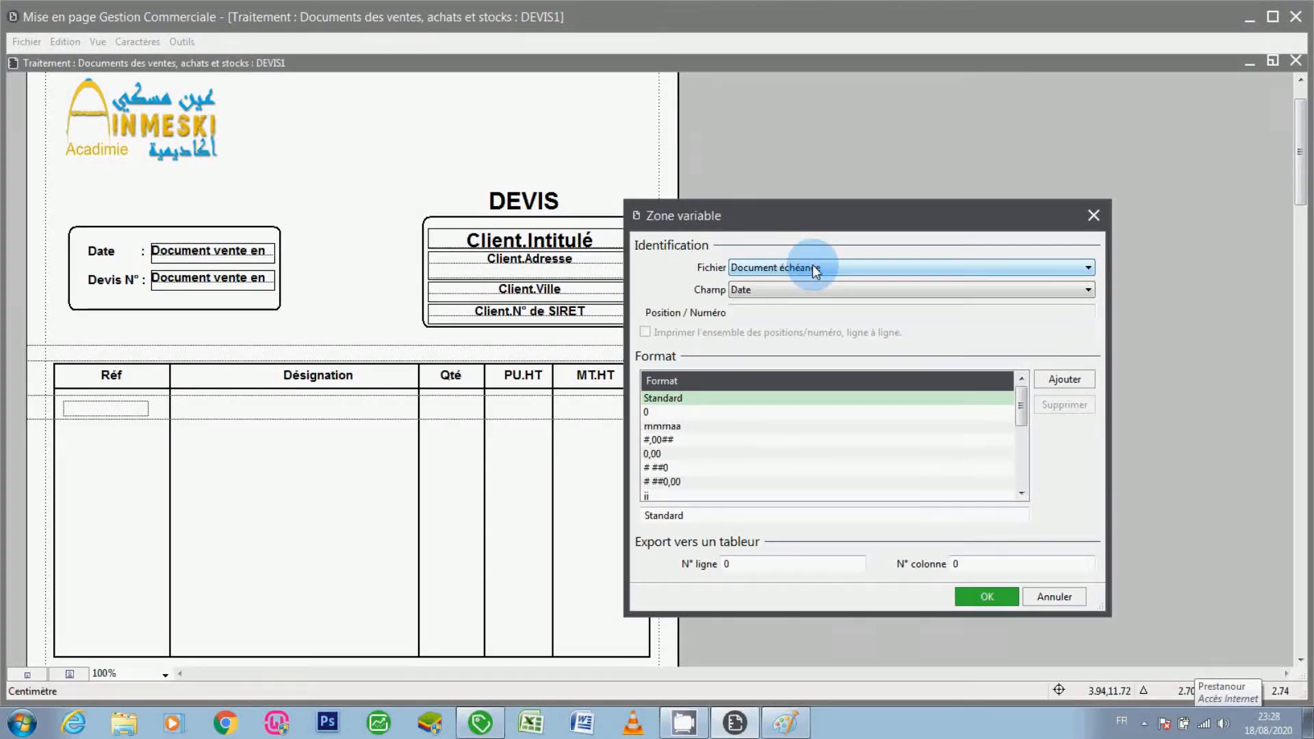
key(d)
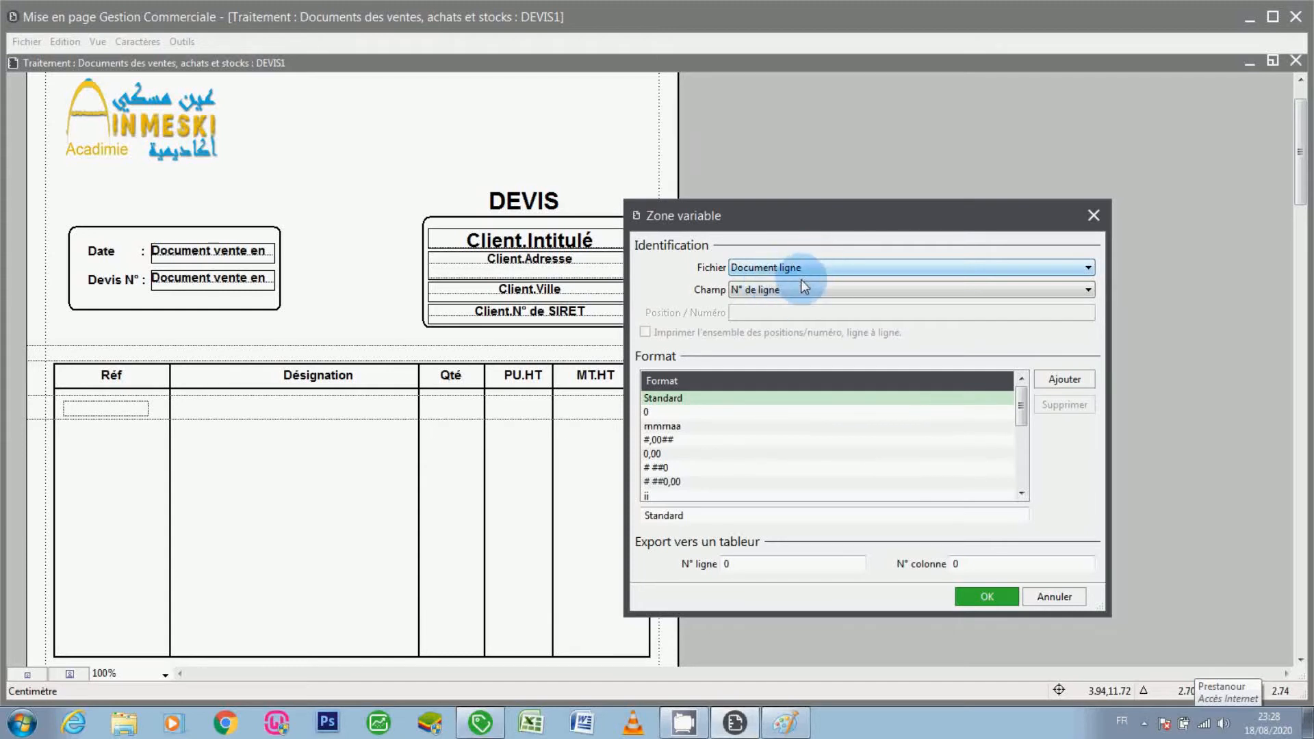
key(Tab)
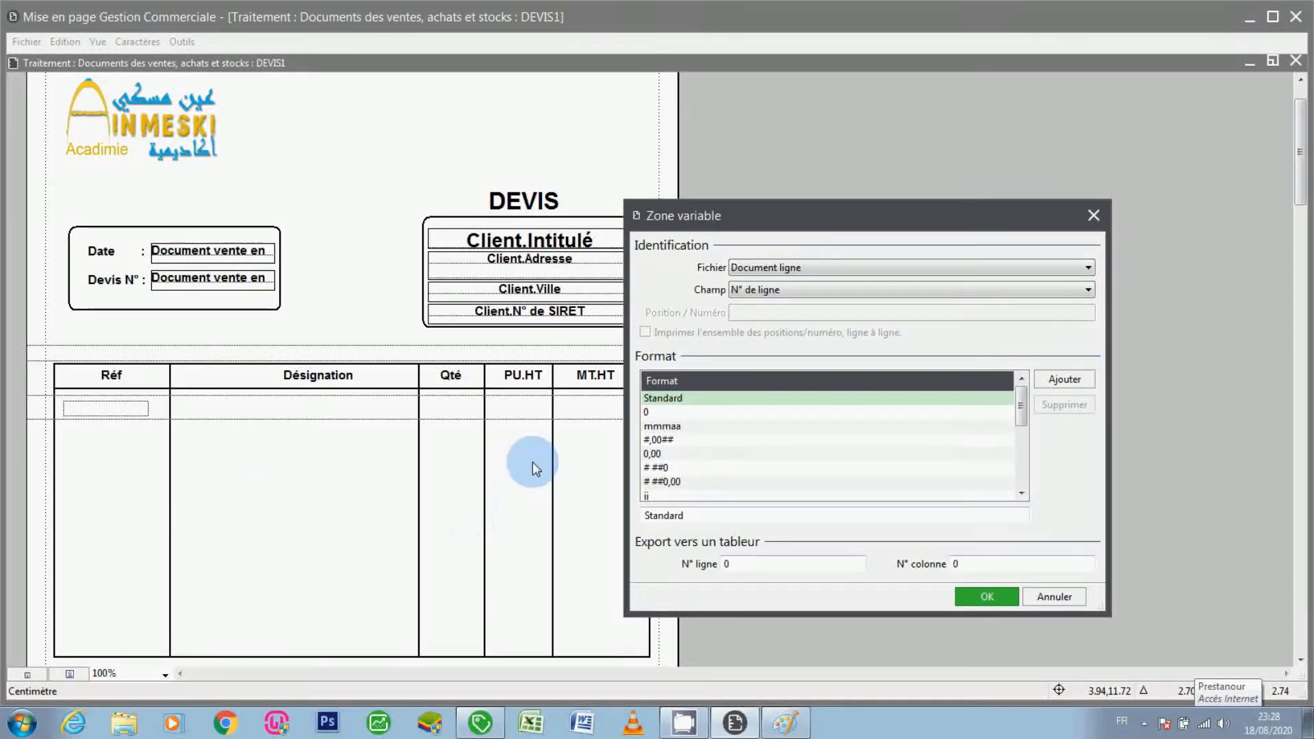
Set the variable zone's field to "Référence article" with the Standard format and create the zone
click(798, 290)
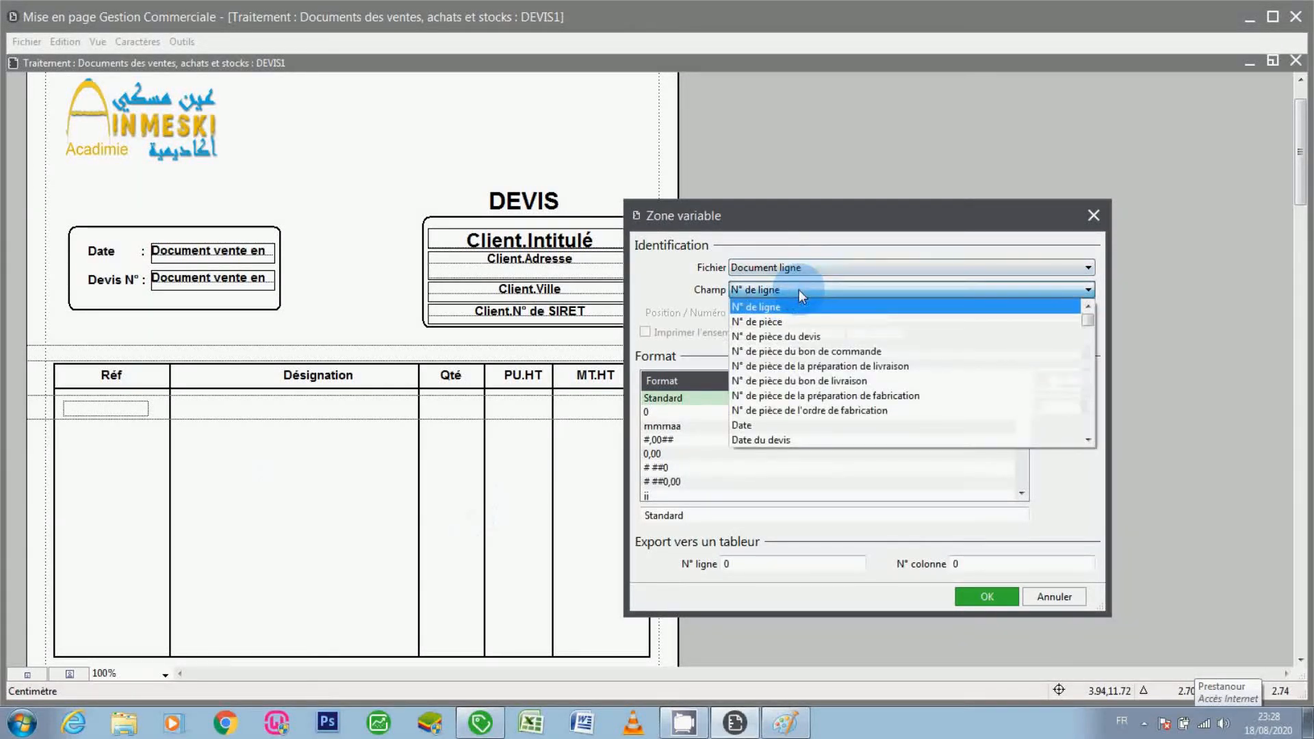
click(798, 289)
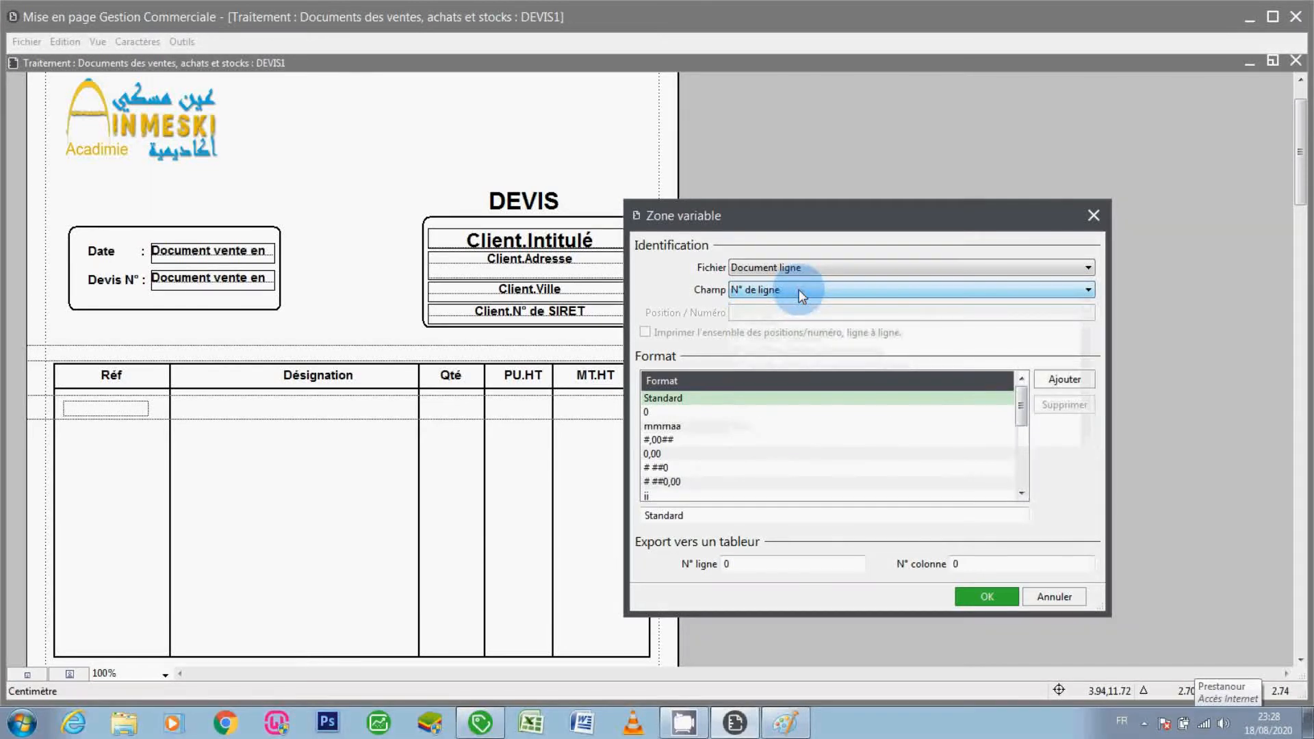
key(r)
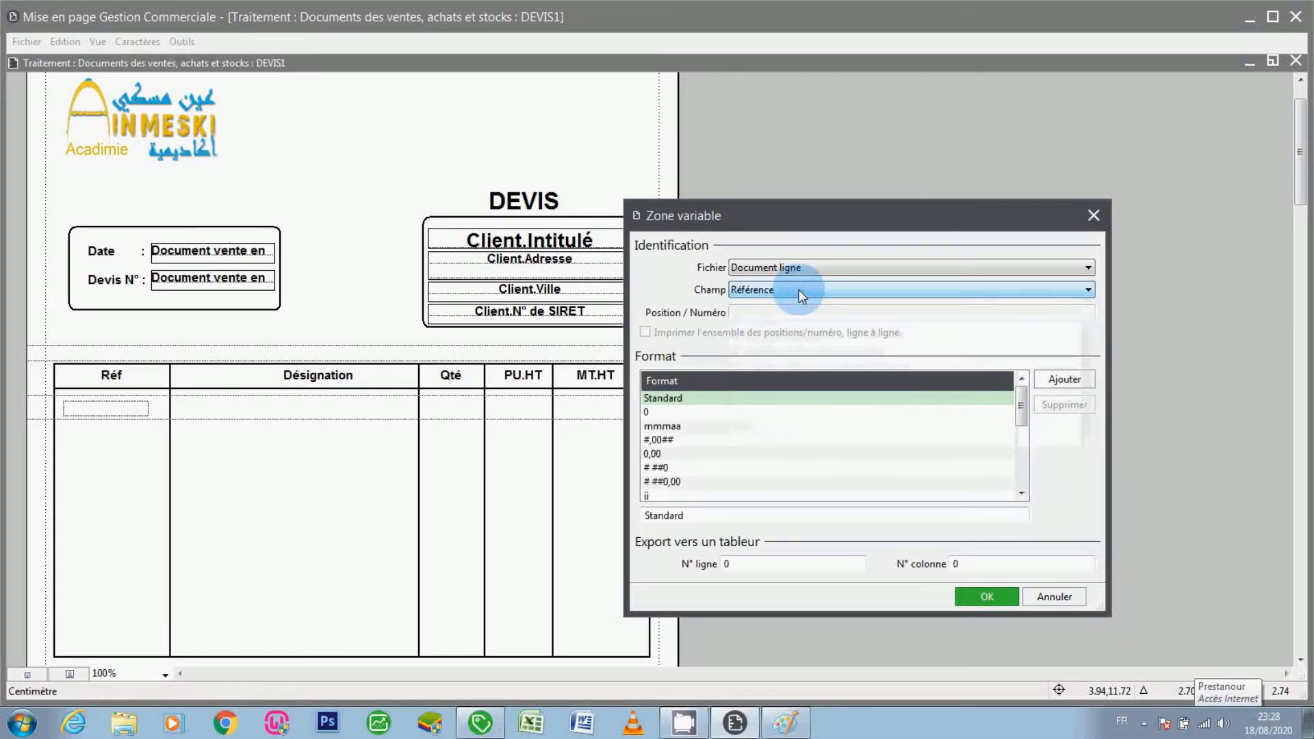
key(Down)
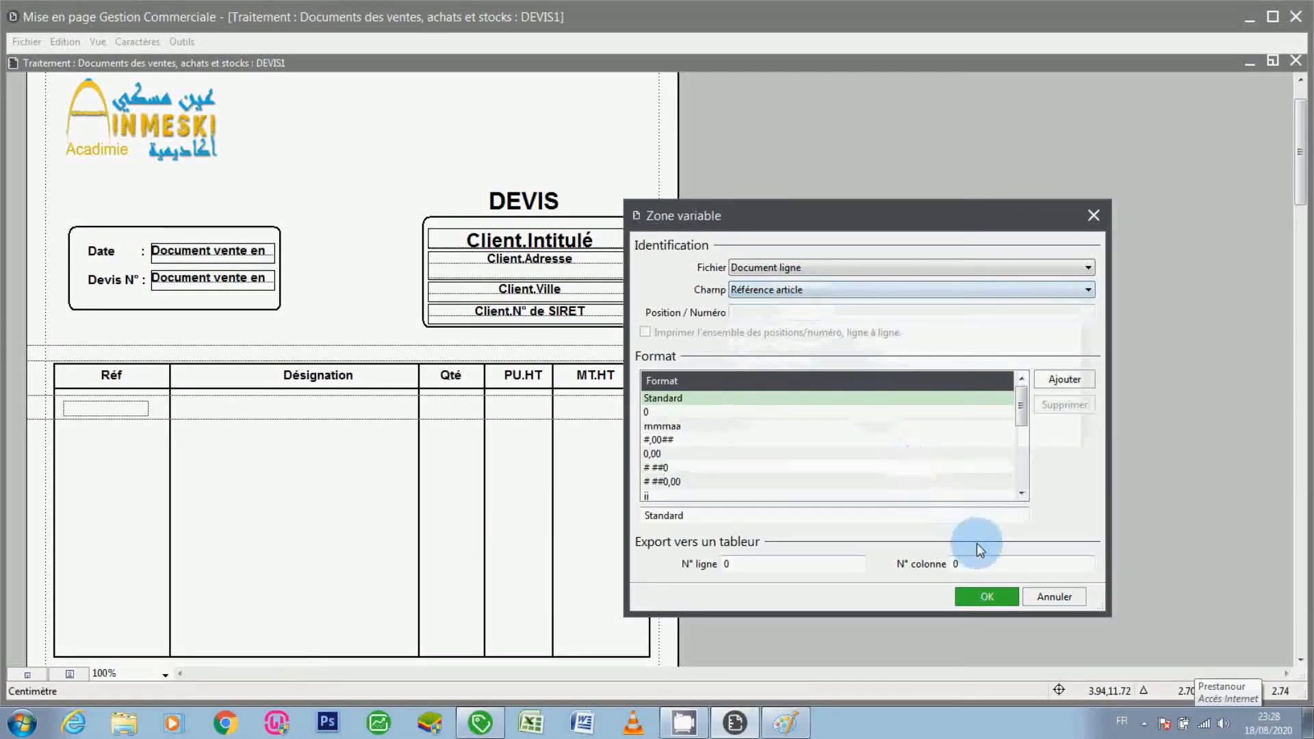
click(968, 589)
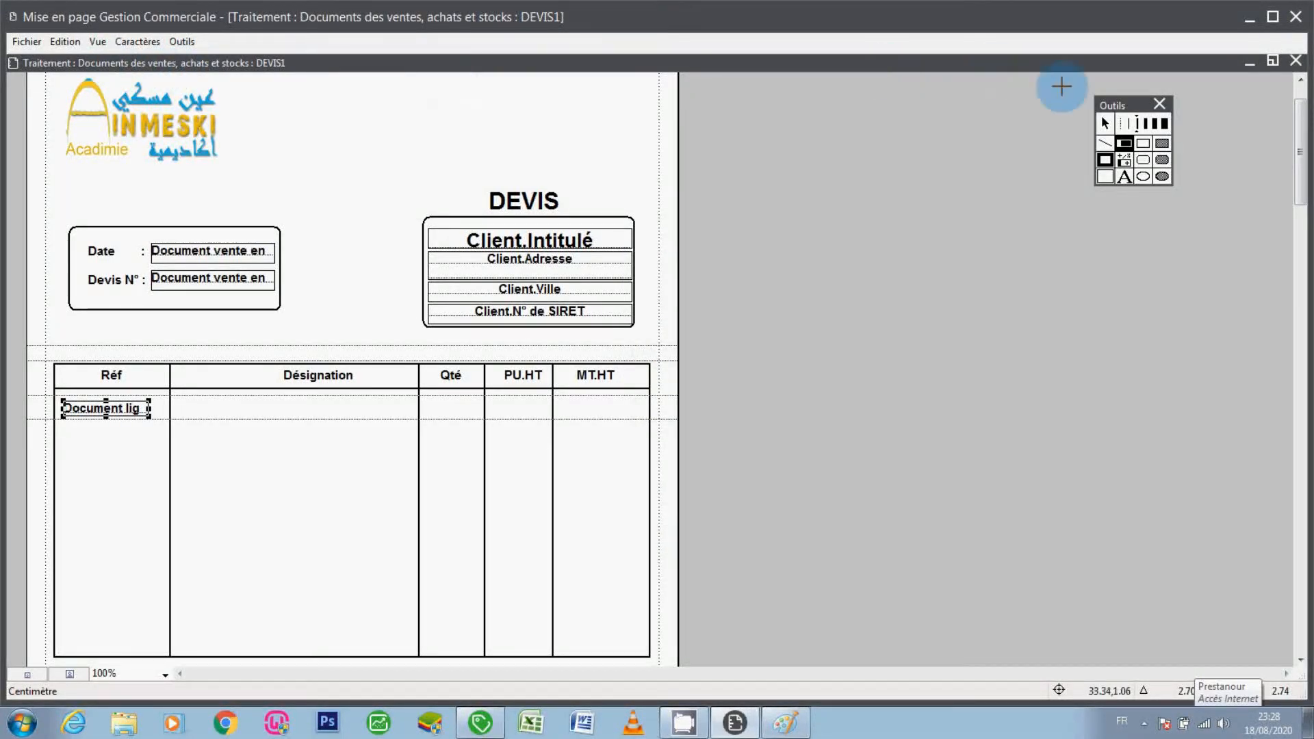
Centre the text of the "Réf" column's variable zone and widen the zone by about 0.5 cm
click(1104, 123)
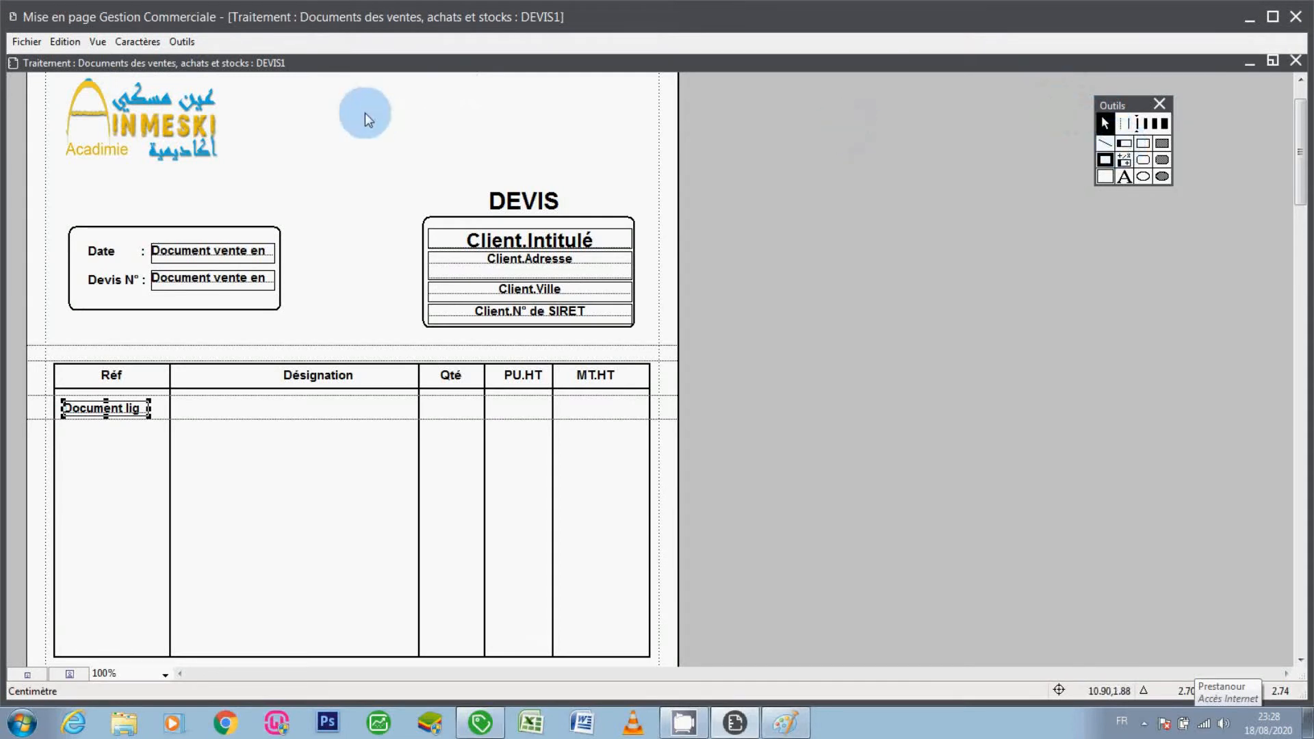
click(97, 47)
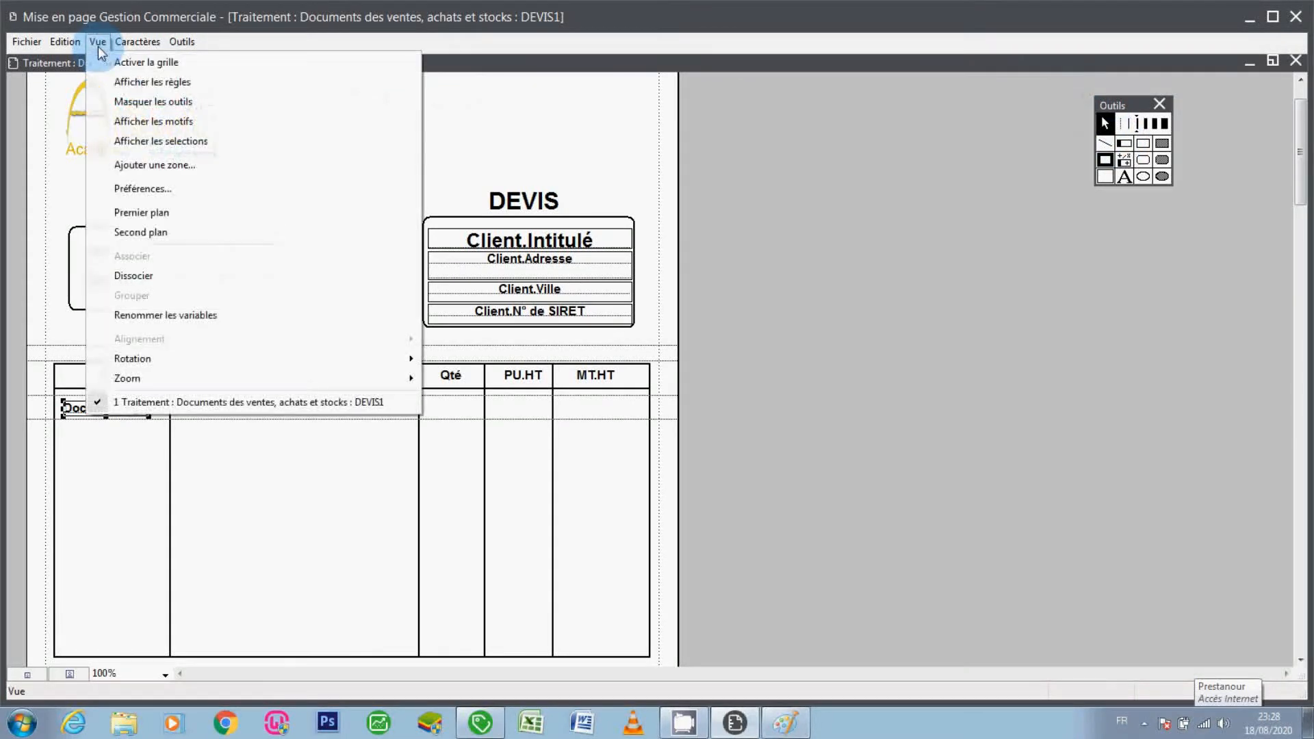
mouse_move(137, 41)
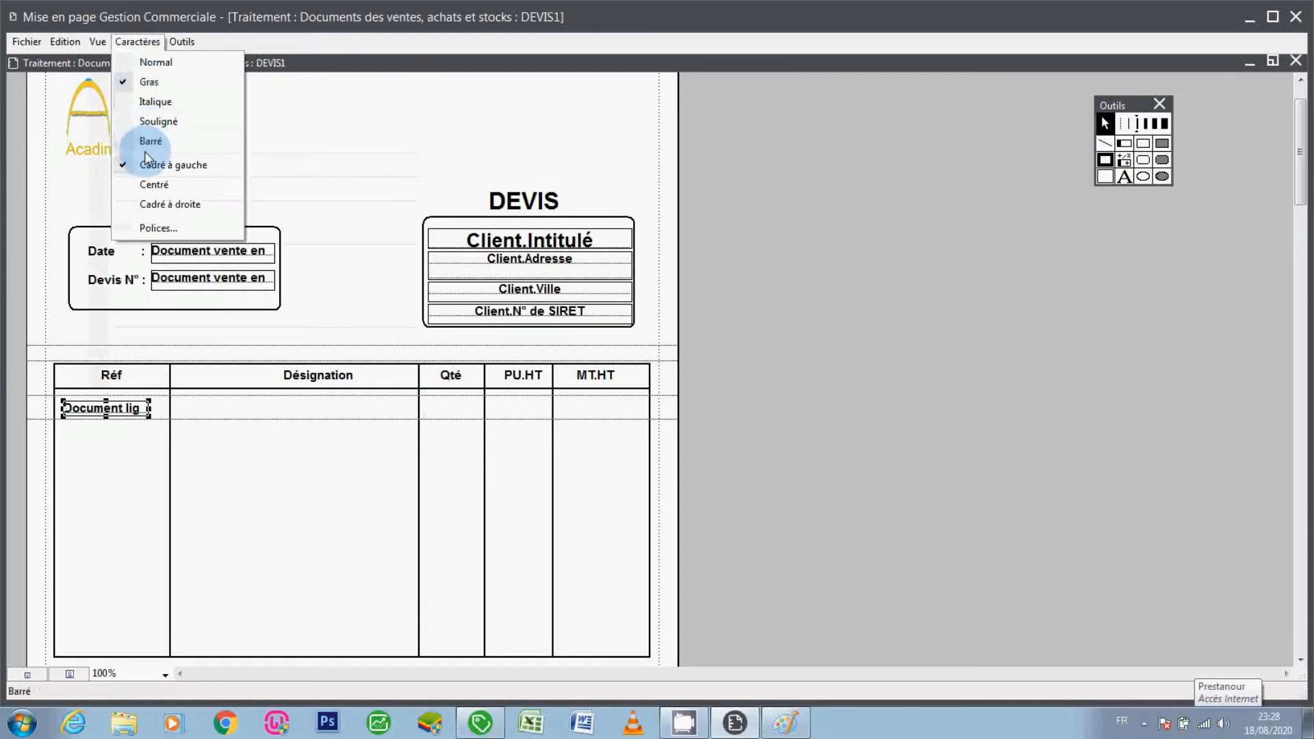
click(154, 185)
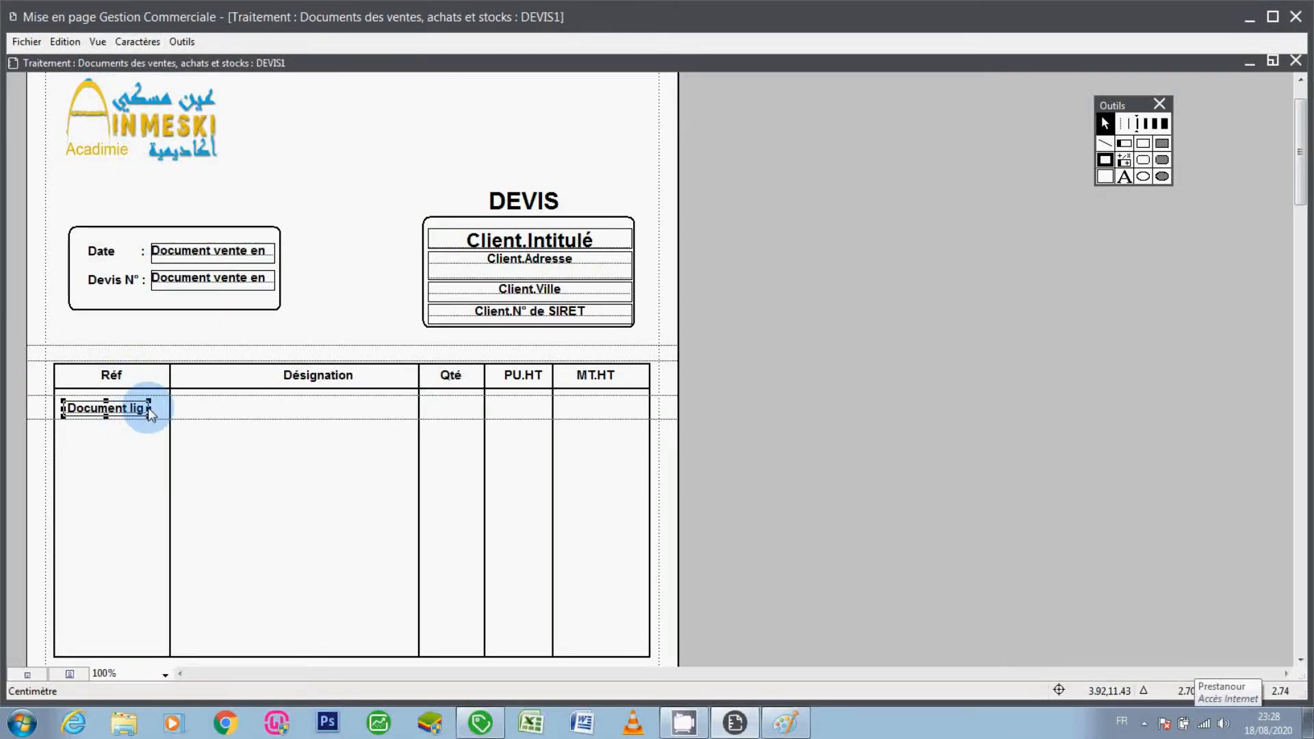
drag(148, 408, 163, 414)
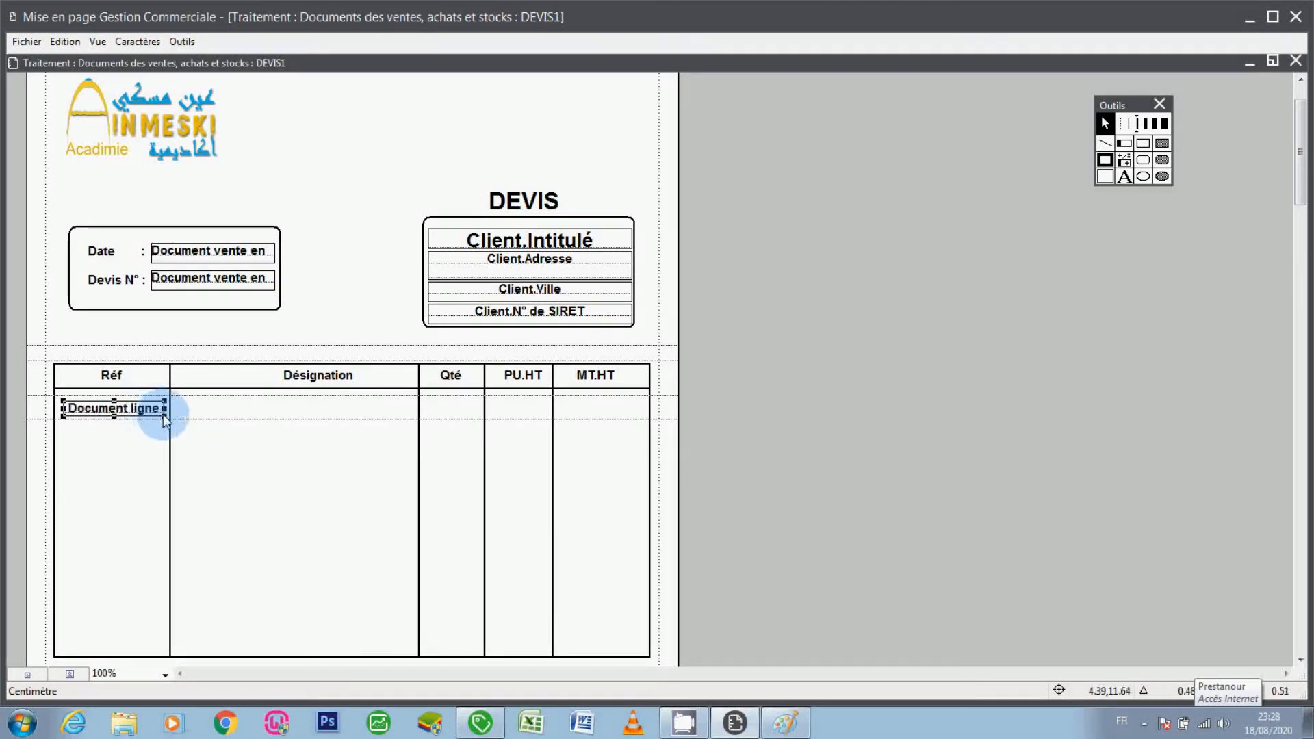
Adjust the vertical position of the "Réf" column's variable zone so it sits inside the line band
key(Down)
key(Down)
key(Down)
key(Down)
key(Down)
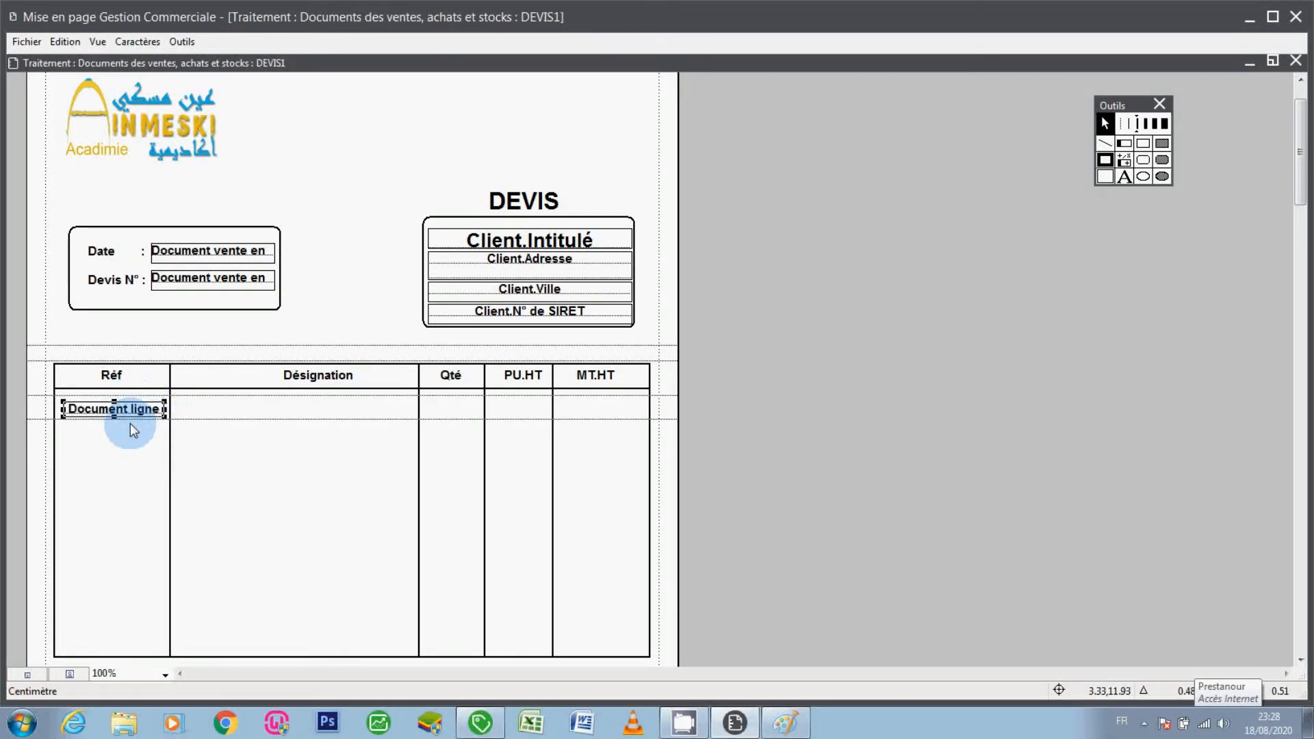
key(Up)
key(Up)
key(Up)
key(Up)
key(Up)
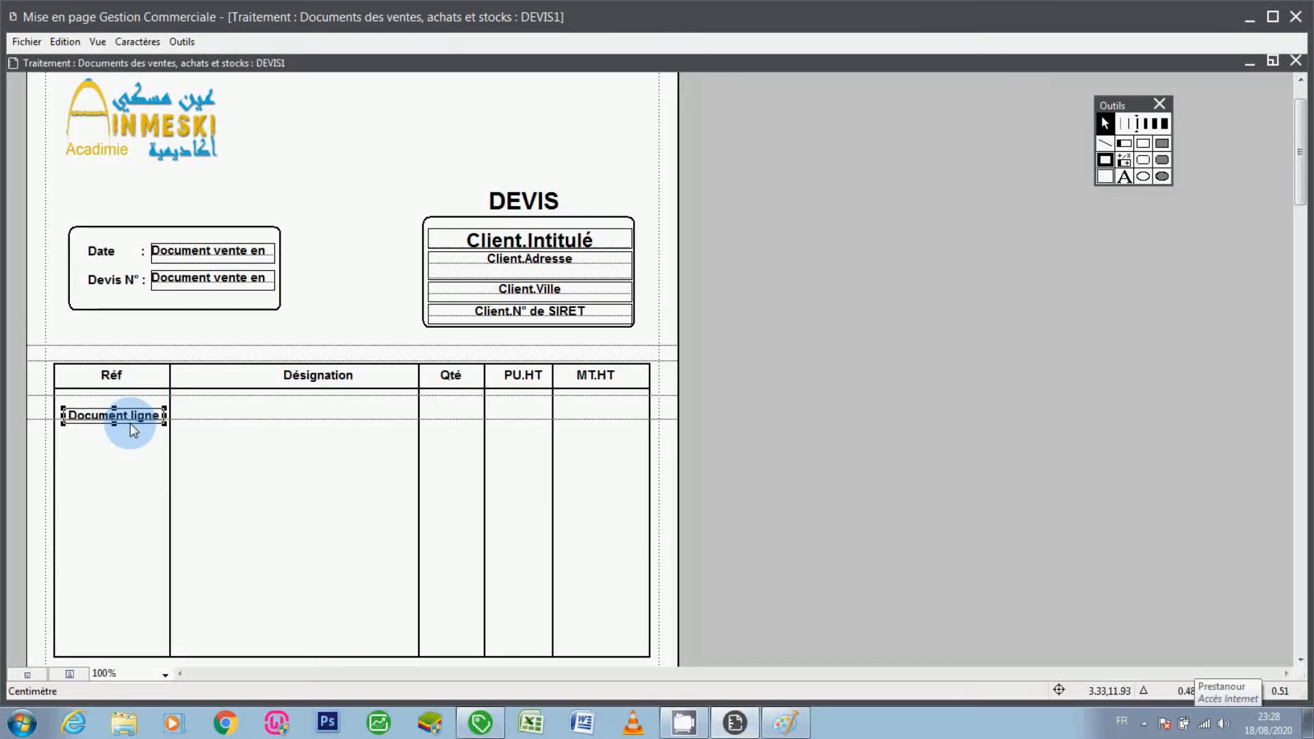
key(Down)
key(Down)
key(Down)
key(Down)
key(Down)
key(Down)
key(Down)
key(Down)
key(Down)
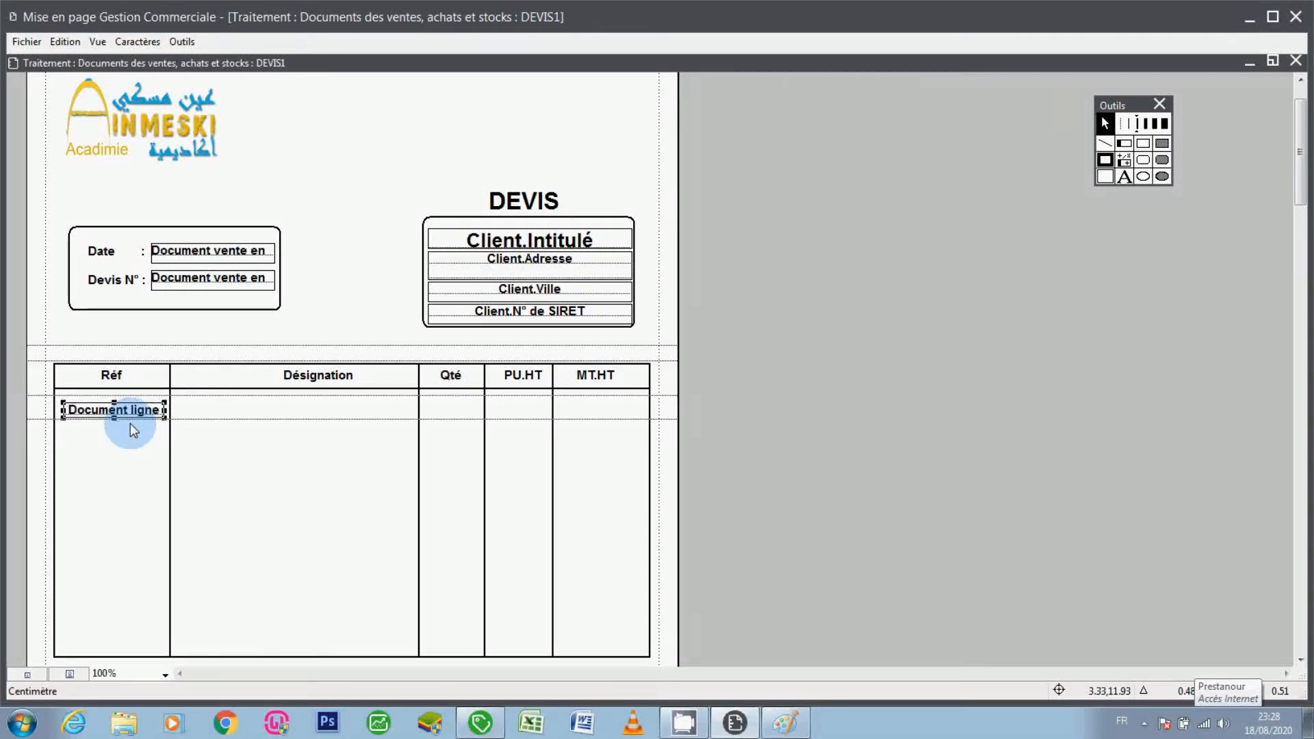
Nudge the "Réf" column's variable zone slightly upward to centre it vertically in the line band
key(Up)
key(Up)
key(Up)
key(Up)
key(Up)
key(Up)
key(Up)
key(Up)
key(Up)
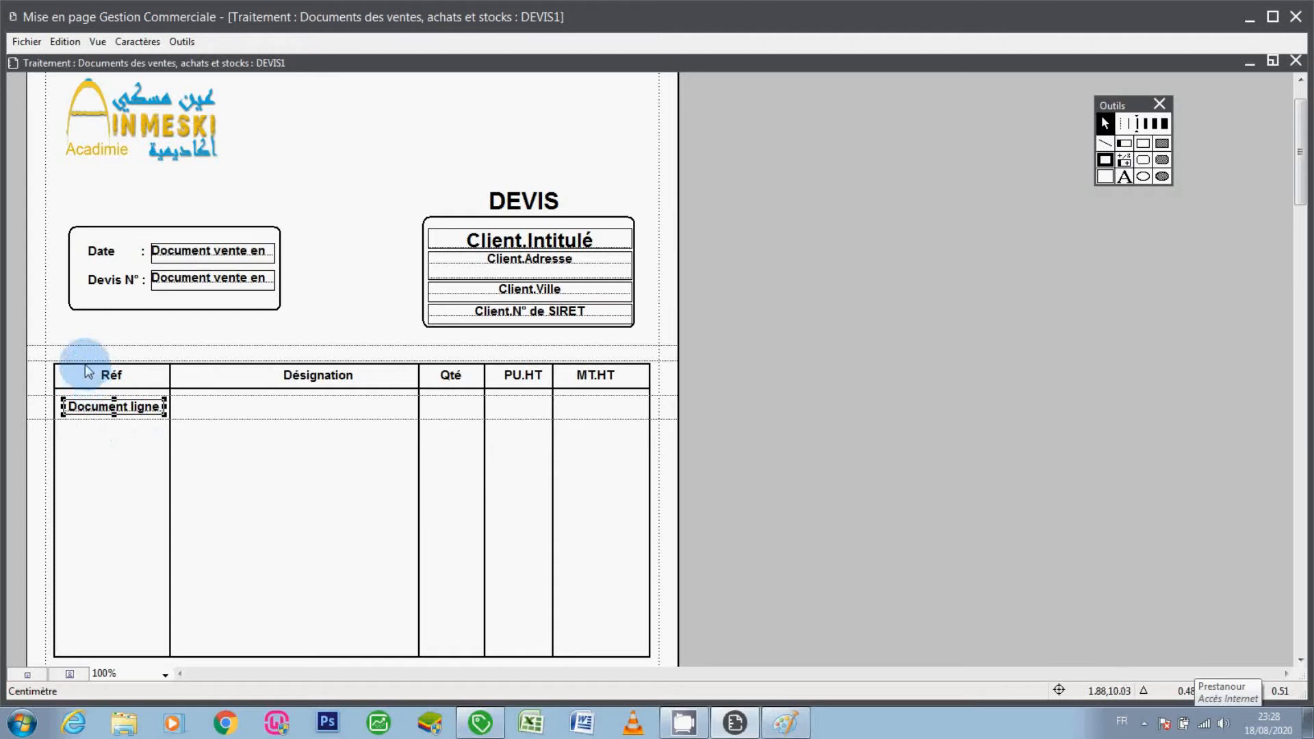
Display the rulers to examine the layout's section bands around the table, and hide the rulers again
click(98, 42)
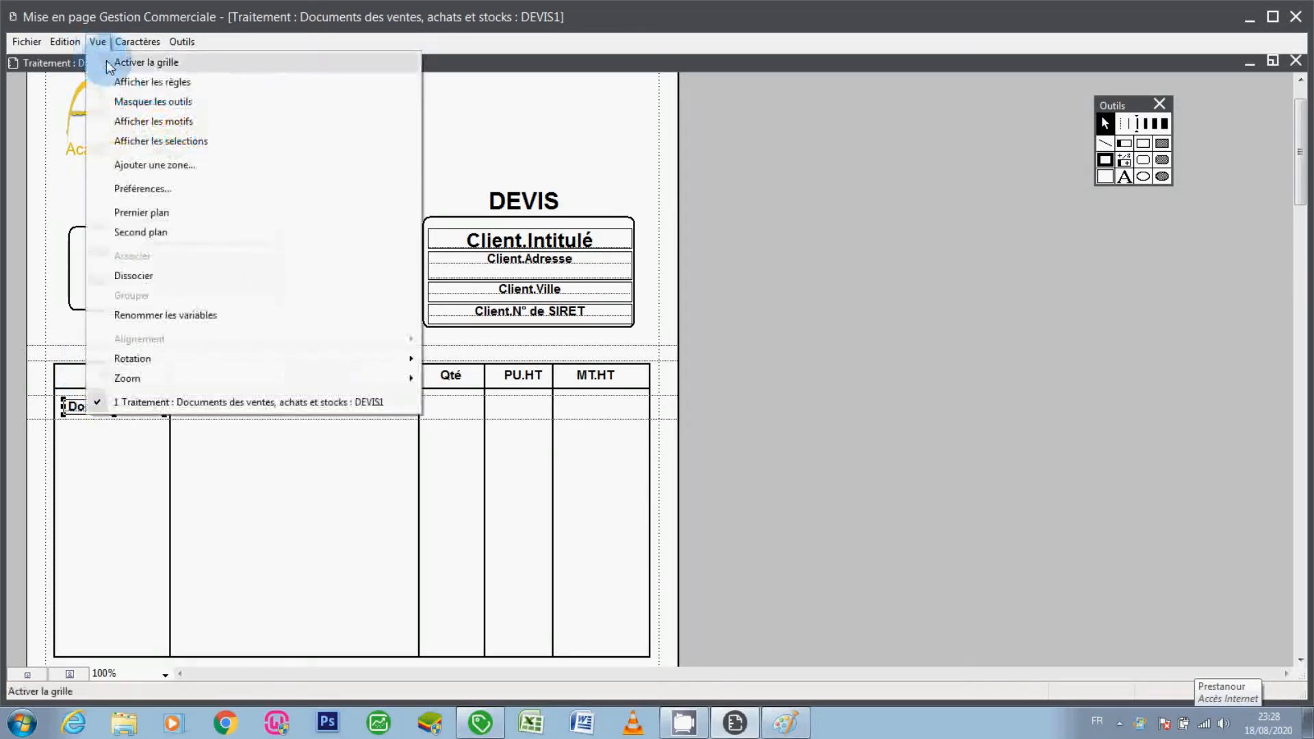
click(134, 83)
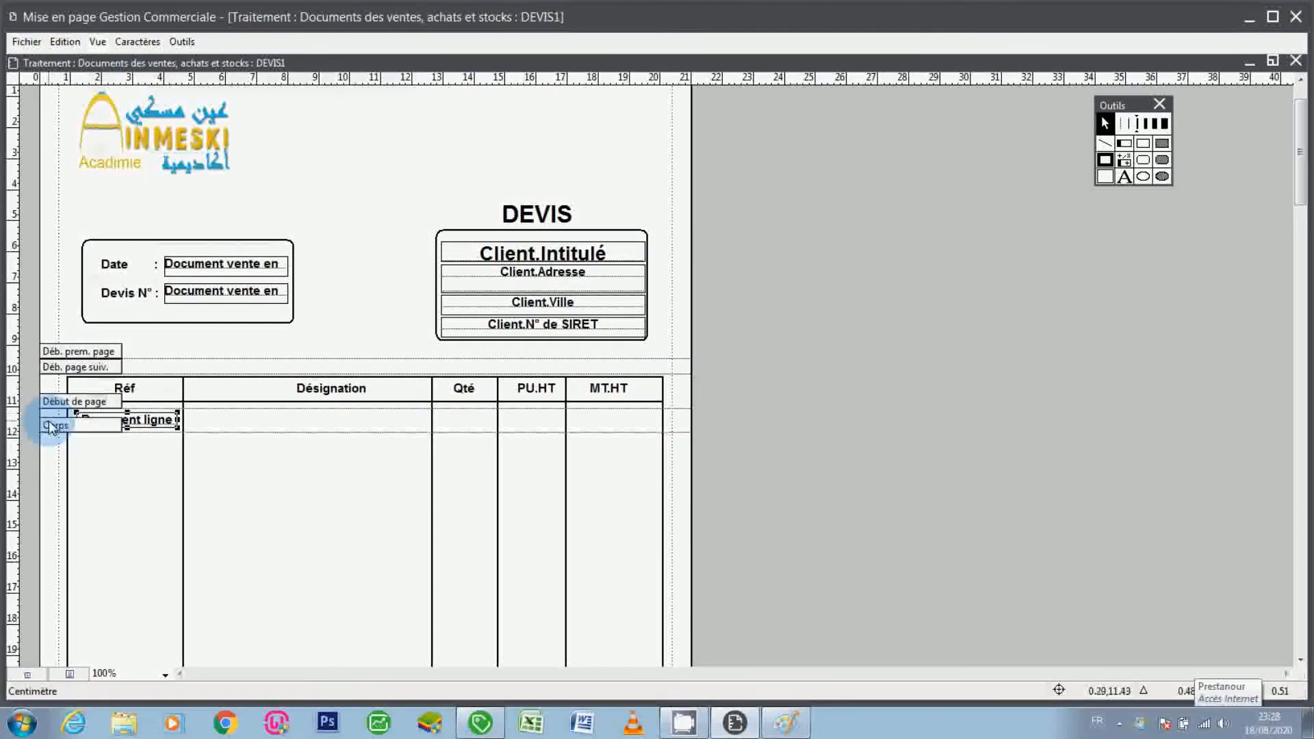
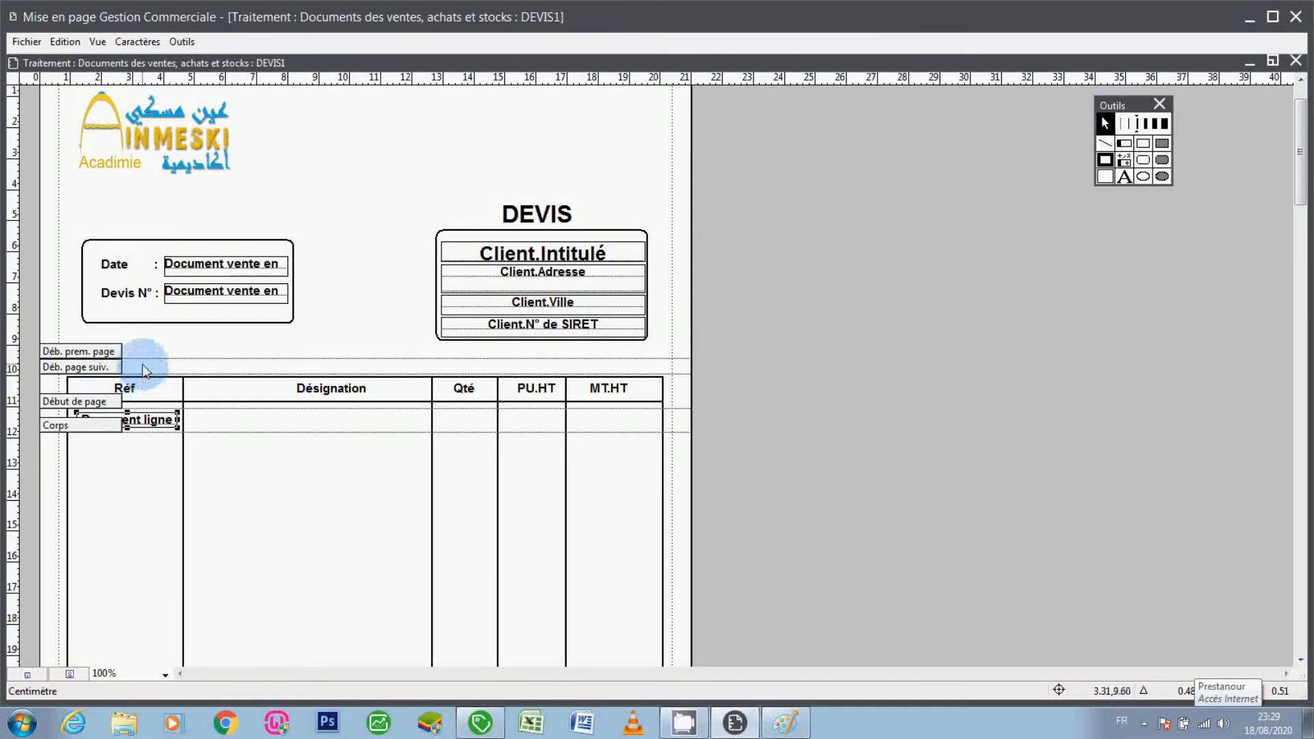
click(99, 41)
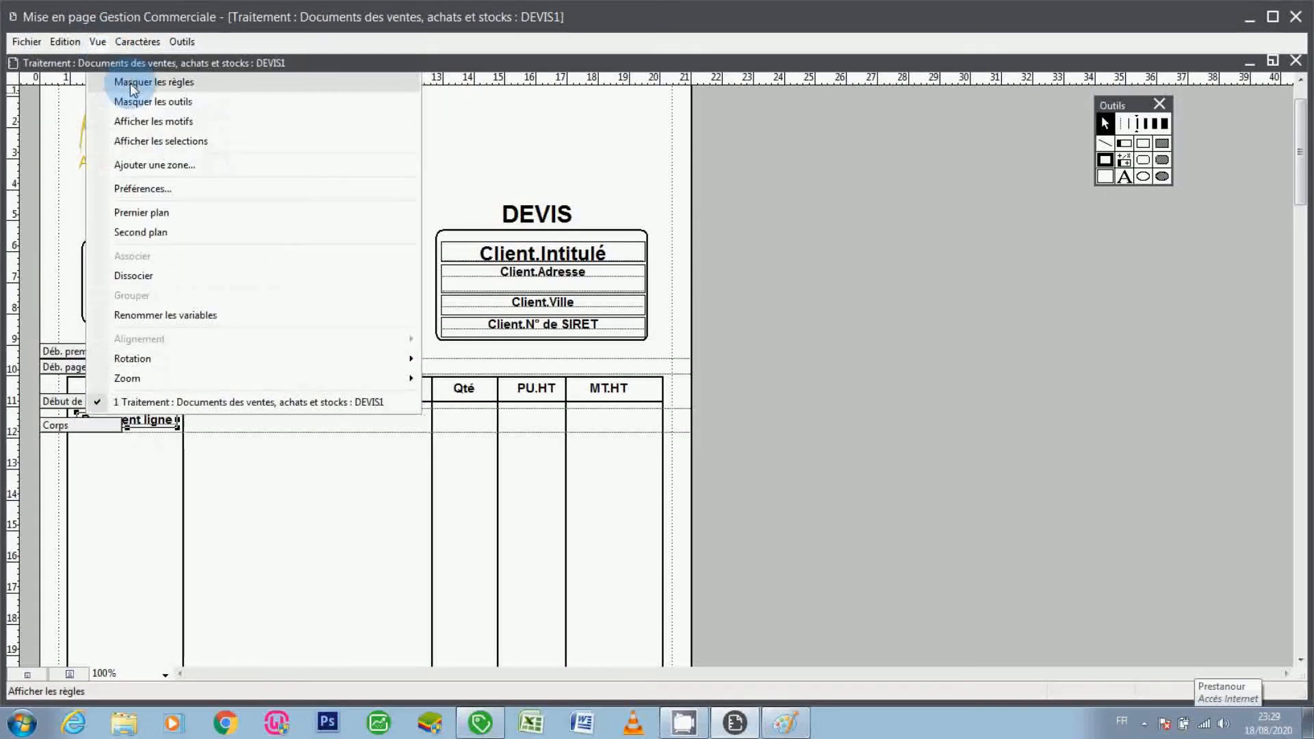
click(130, 82)
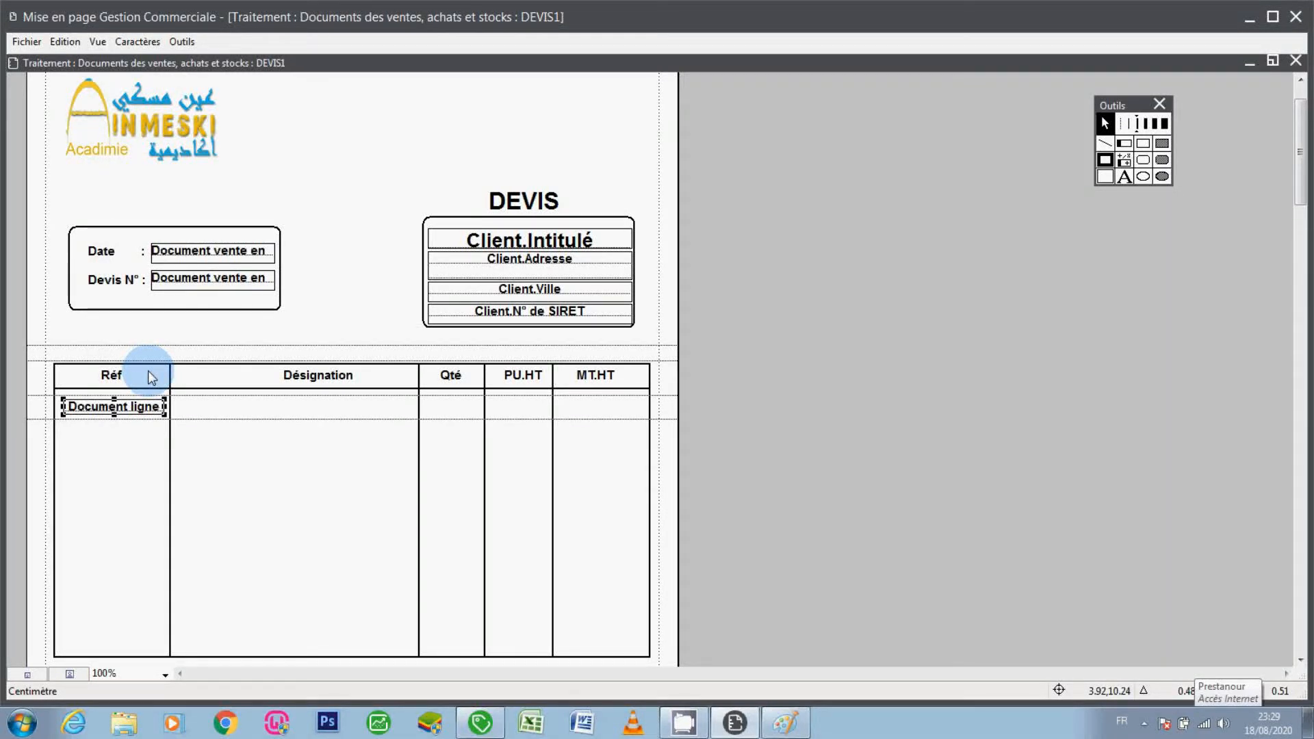
Duplicate the "Réf" column's variable zone and place the copy at the start of the "Désignation" column on the same line
key(Right)
key(Right)
key(Right)
key(Right)
key(Right)
key(Right)
key(Right)
key(Right)
key(Right)
key(Right)
key(Right)
key(Right)
key(Right)
key(Right)
key(Right)
key(Right)
key(Right)
key(Right)
key(Right)
key(Right)
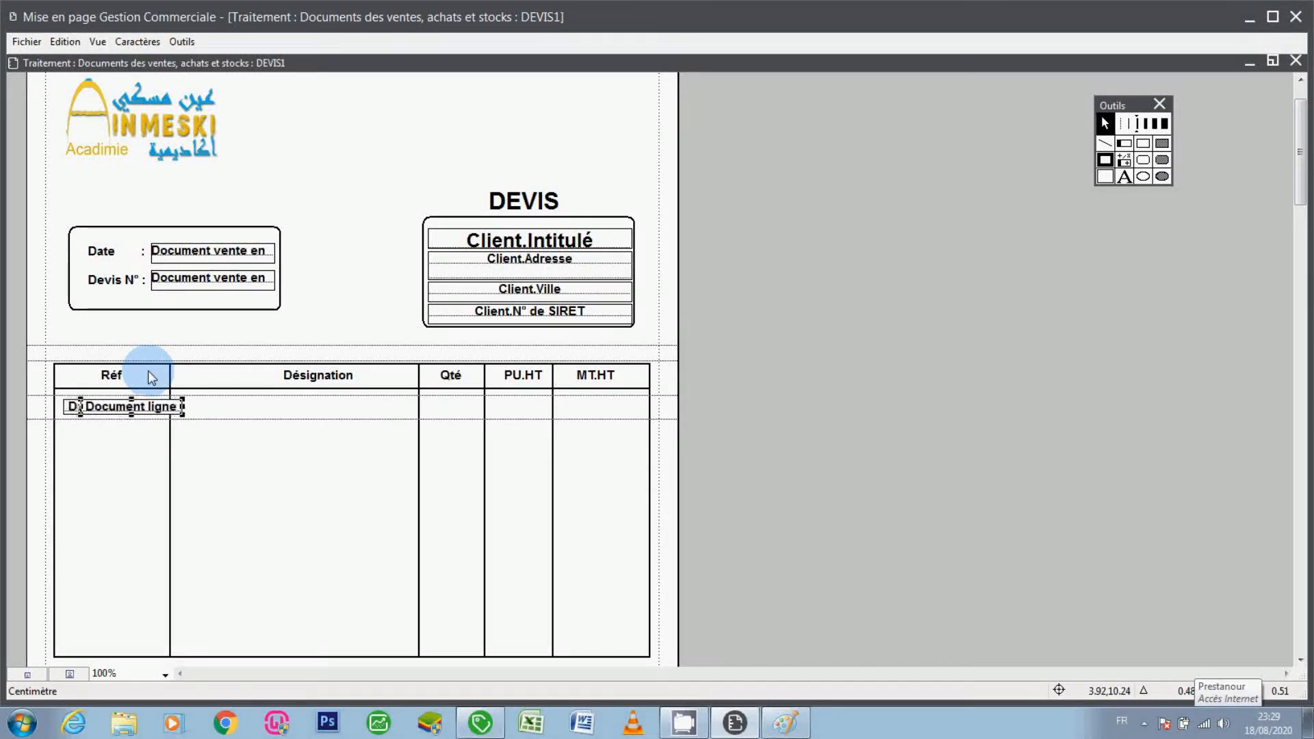
key(Right)
key(Right)
key(Right)
key(Right)
key(Right)
key(Right)
key(Right)
key(Right)
key(Right)
key(Right)
key(Right)
key(Right)
key(Right)
key(Right)
key(Right)
key(Right)
key(Right)
key(Right)
key(Right)
key(Right)
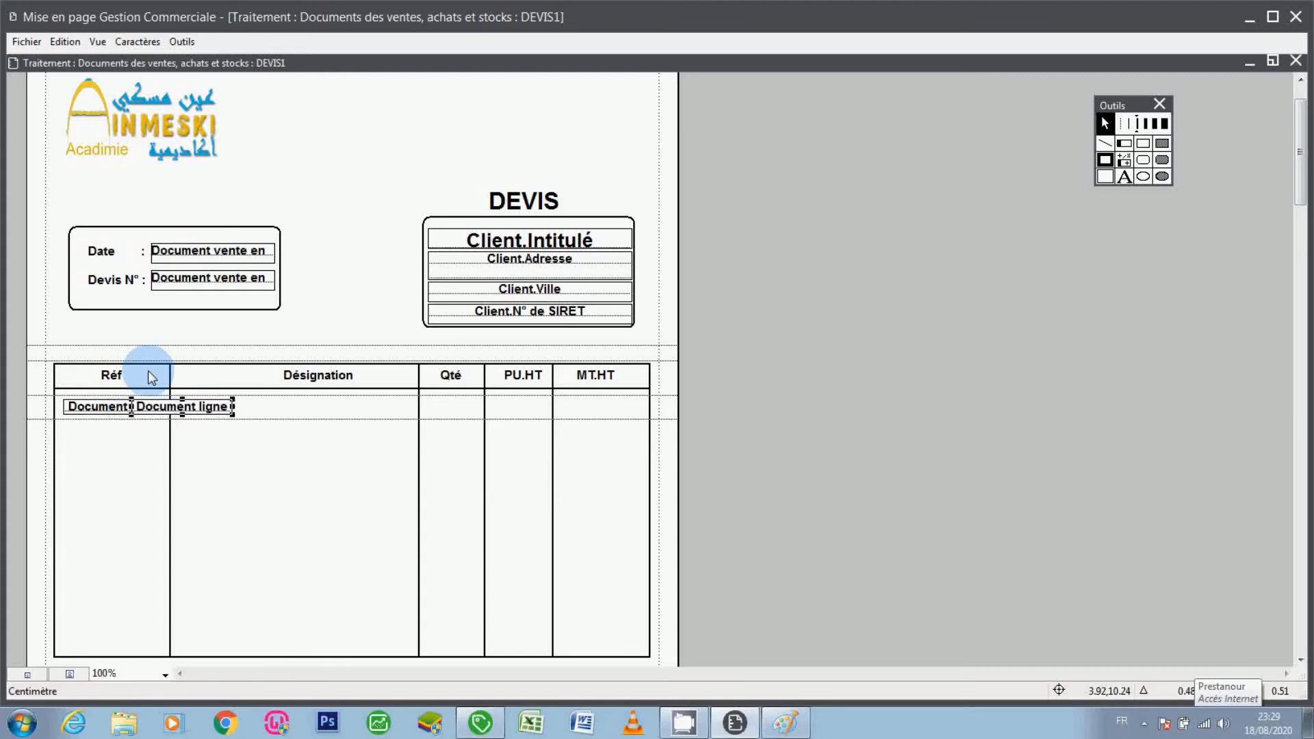
key(Right)
key(Right)
key(Right)
key(Right)
key(Right)
key(Right)
key(Right)
key(Right)
key(Right)
key(Right)
key(Right)
key(Right)
key(Right)
key(Right)
key(Right)
key(Right)
key(Right)
key(Right)
key(Right)
key(Right)
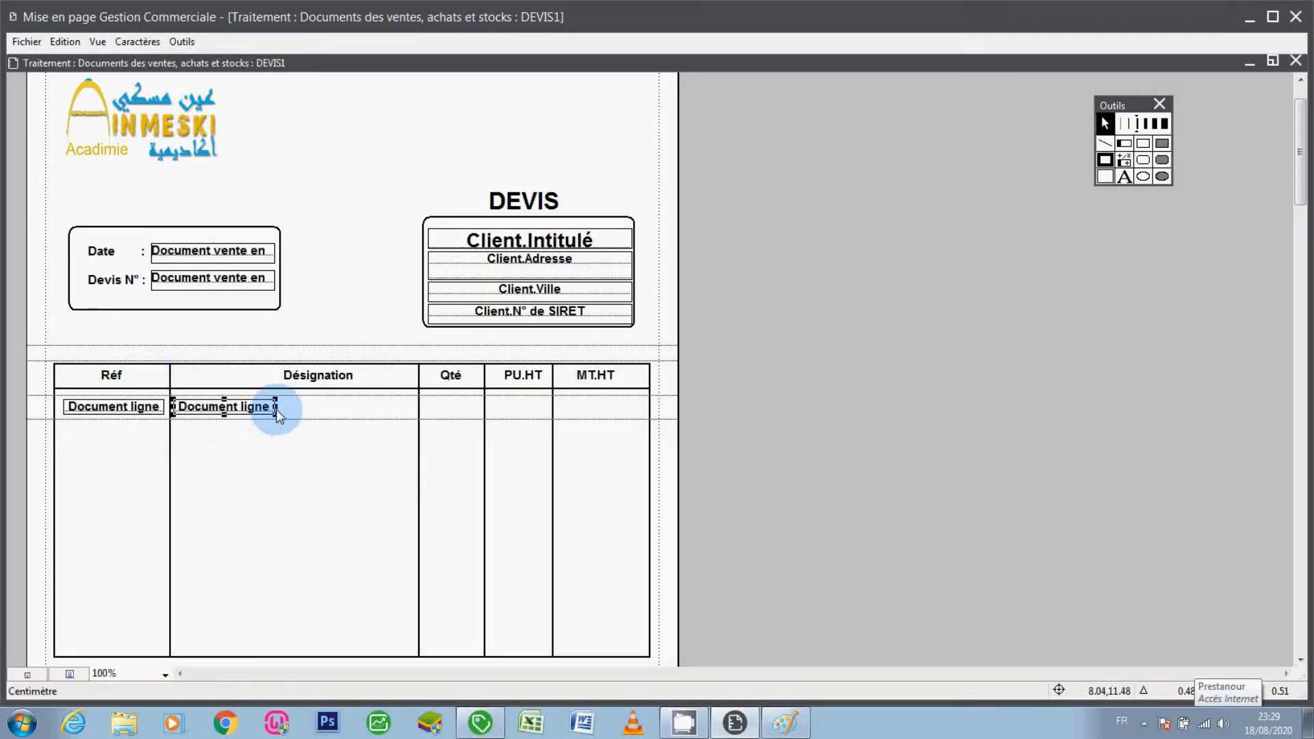
Widen the copied variable zone to fill the "Désignation" column and left-align its text
drag(275, 405, 414, 417)
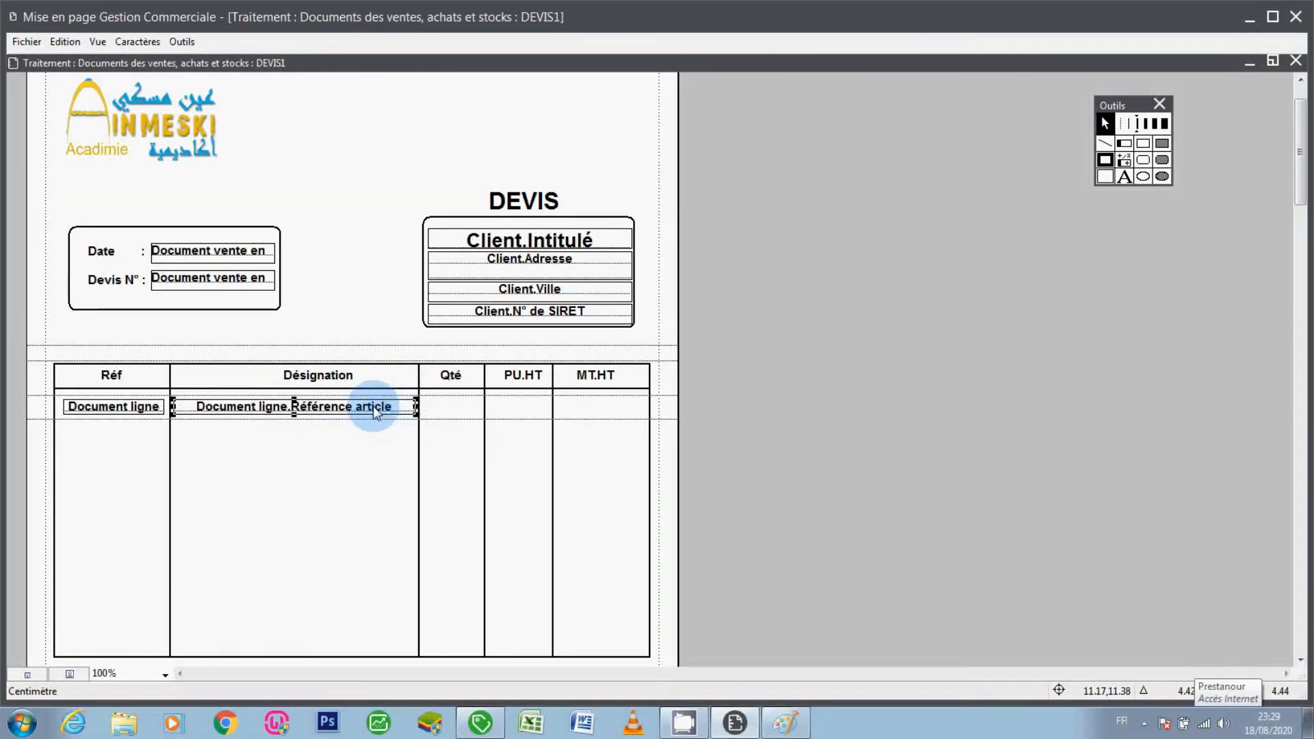
click(138, 42)
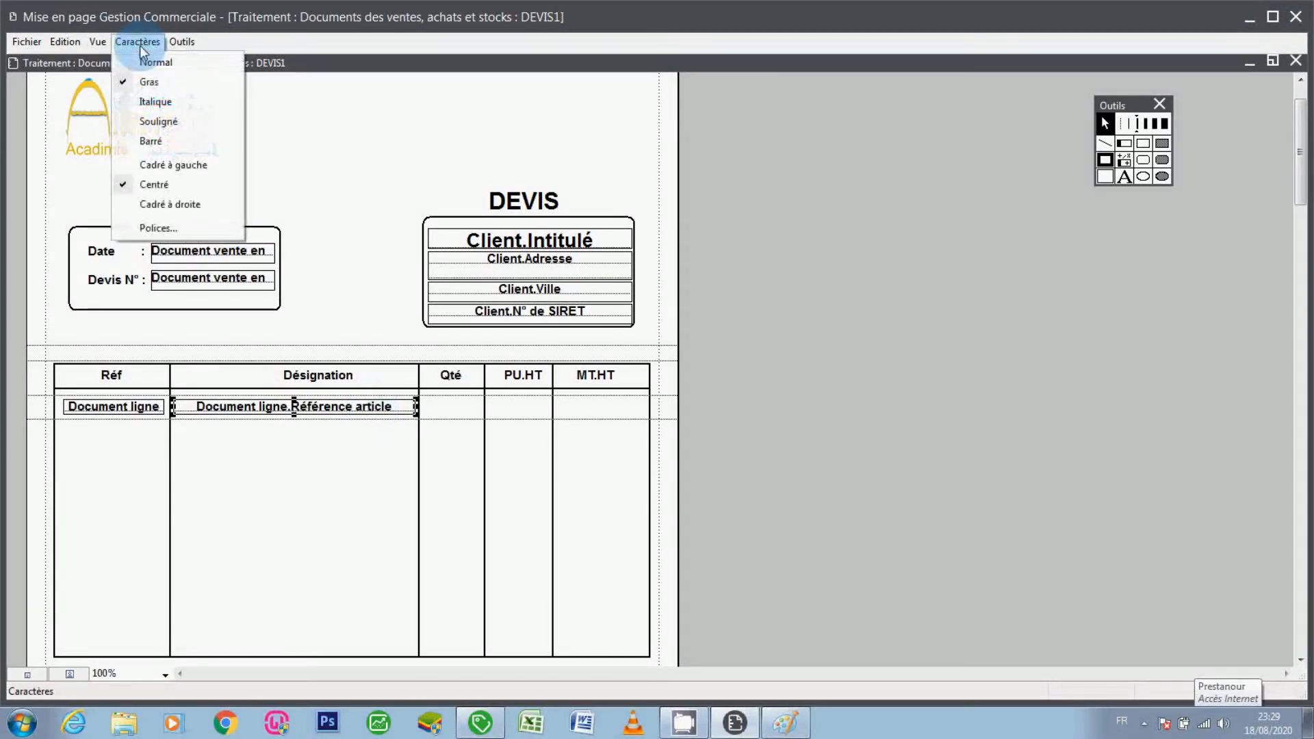
click(163, 167)
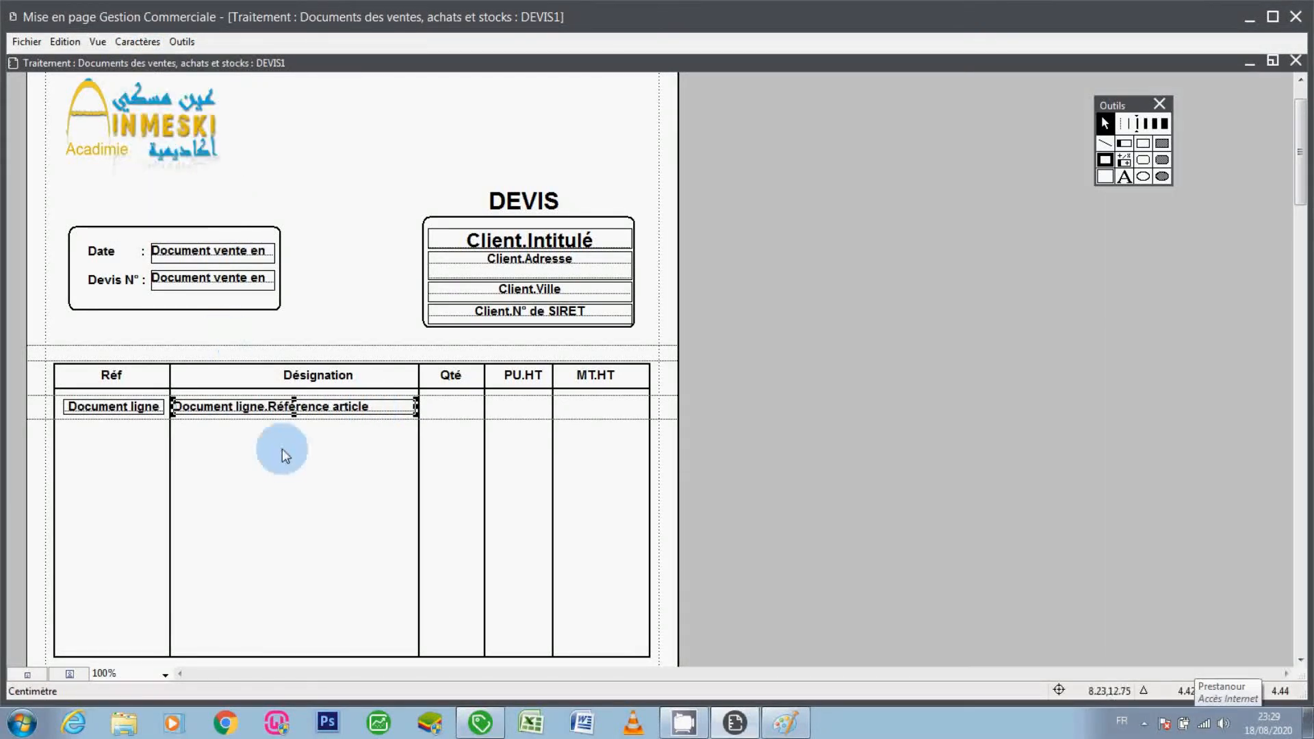
Set the field of the "Désignation" column's variable zone to "Désignation", keeping the "Document ligne" file and Standard format
double_click(262, 408)
click(747, 291)
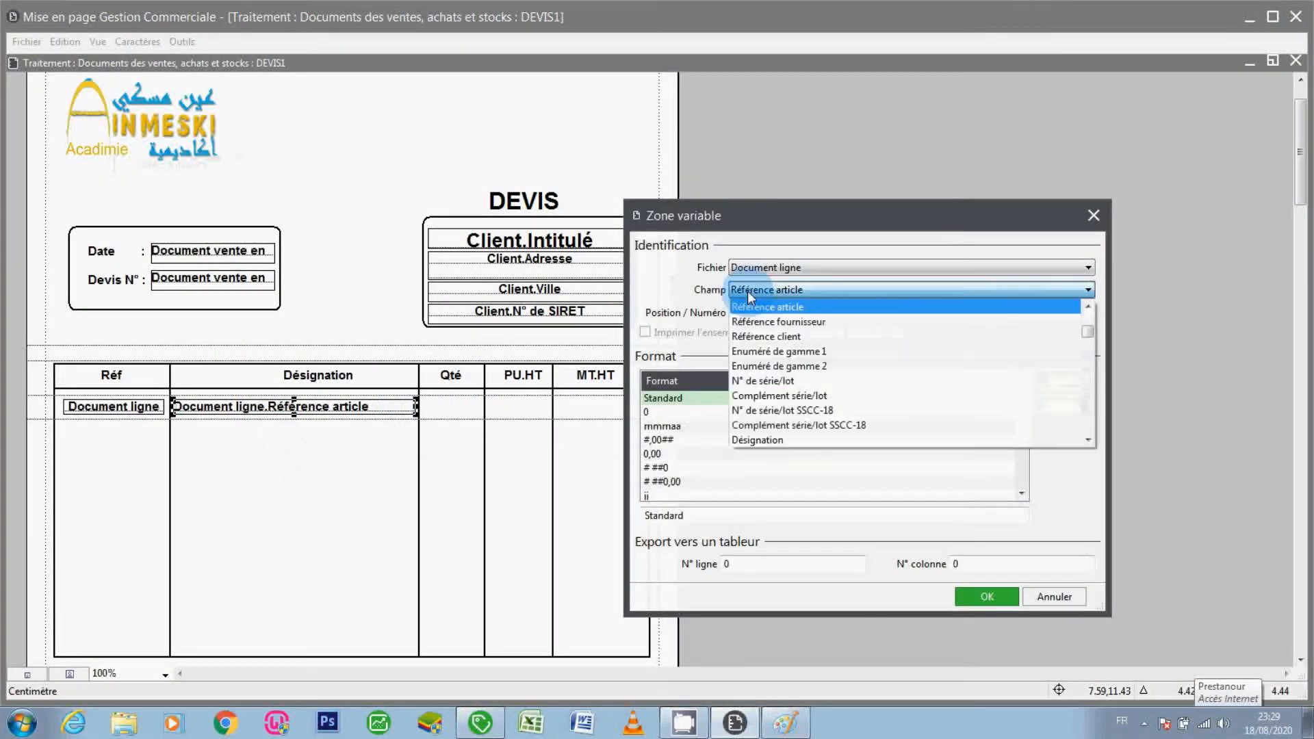
click(747, 292)
key(d)
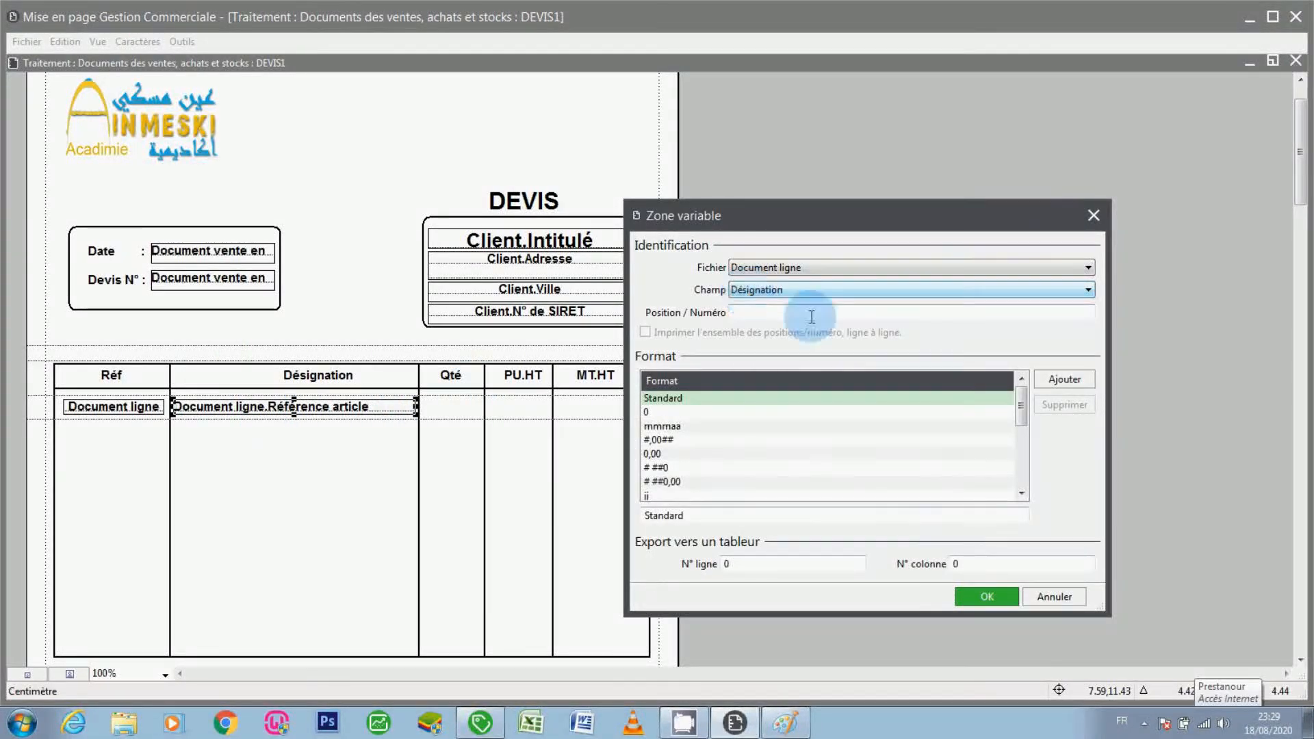
click(981, 597)
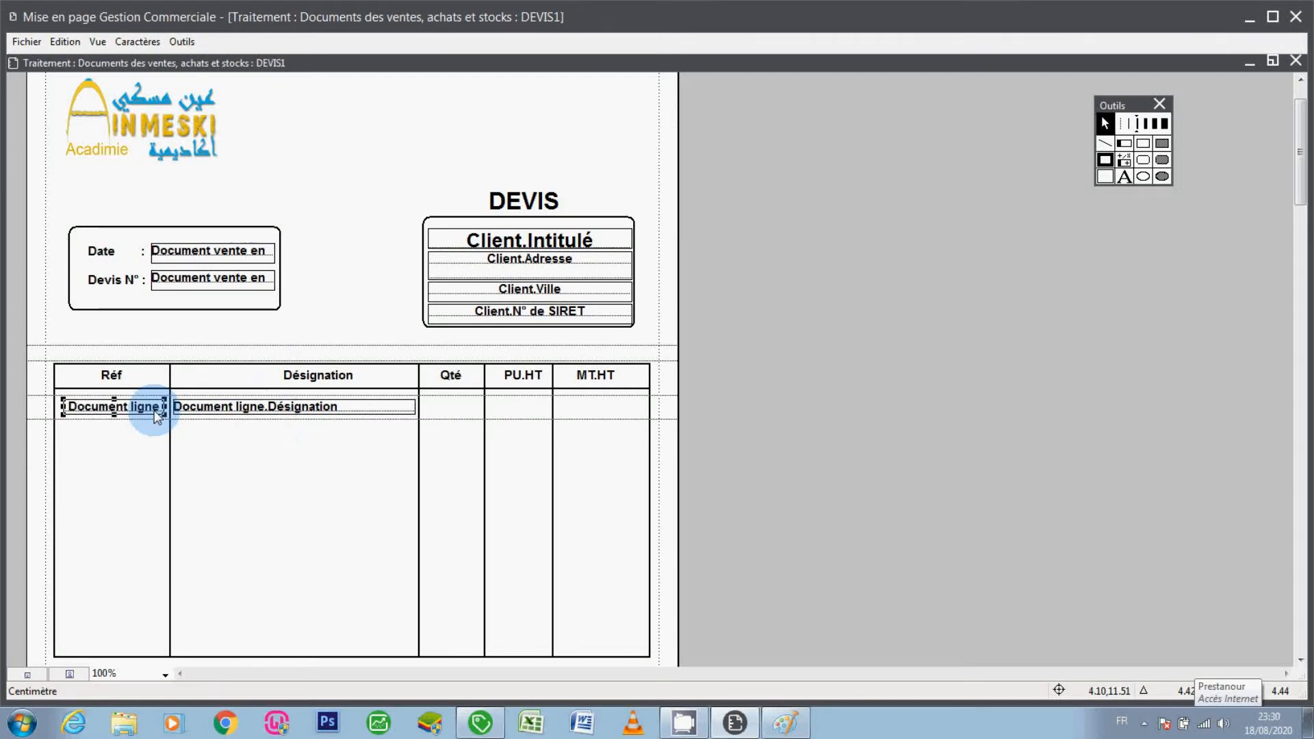
Move a copy of the "Réf" column's variable zone along the same line into the "Qté" column and narrow it to the column's width
key(Right)
key(Right)
key(Right)
key(Right)
key(Right)
key(Right)
key(Right)
key(Right)
key(Right)
key(Right)
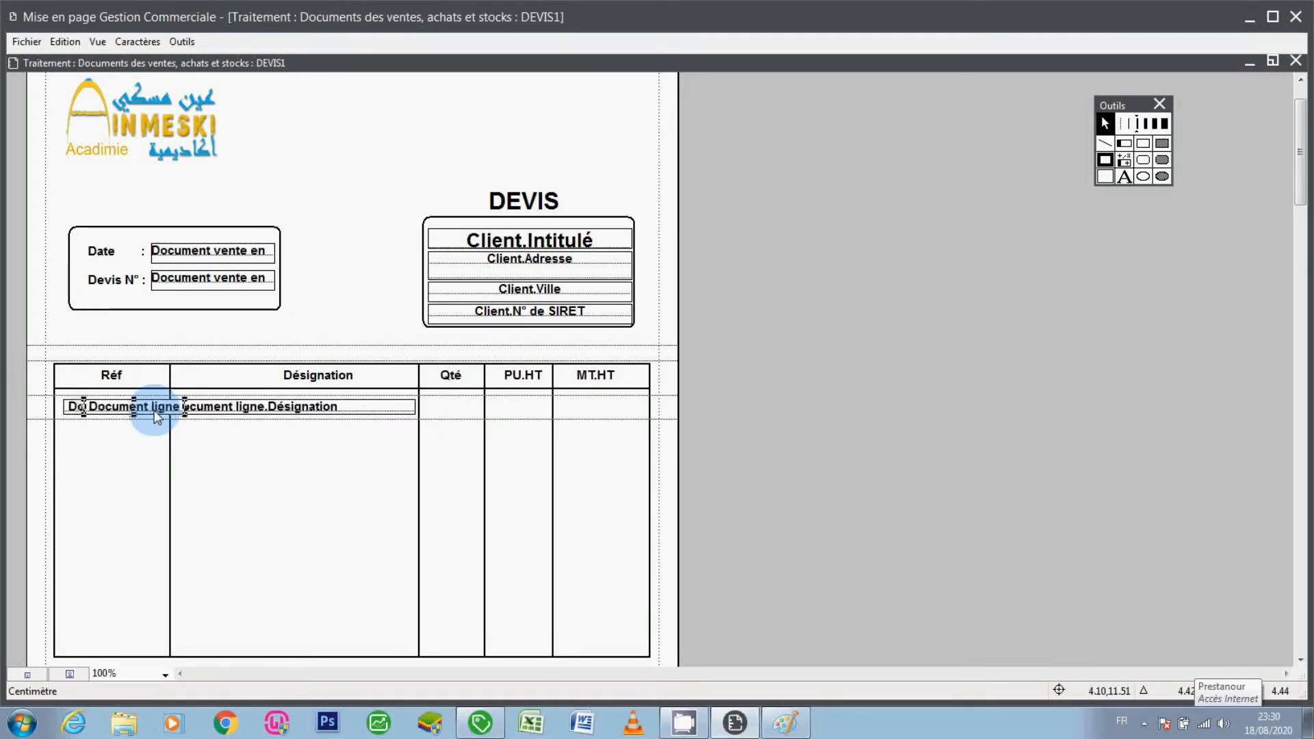
key(Right)
key(Right)
key(Right)
key(Right)
key(Right)
key(Right)
key(Right)
key(Right)
key(Right)
key(Right)
key(Right)
key(Right)
key(Right)
key(Right)
key(Right)
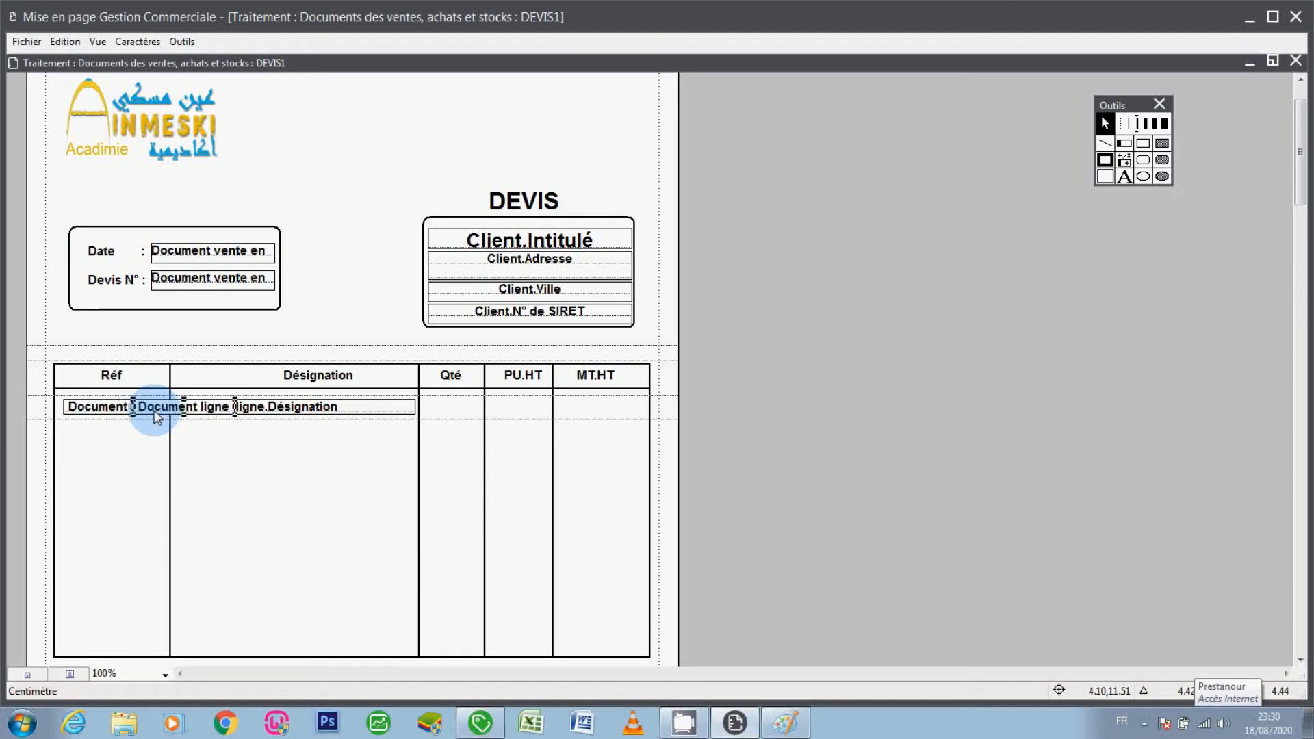
key(Right)
key(Right)
key(Right)
key(Right)
key(Right)
key(Right)
key(Right)
key(Right)
key(Right)
key(Right)
key(Right)
key(Right)
key(Right)
key(Right)
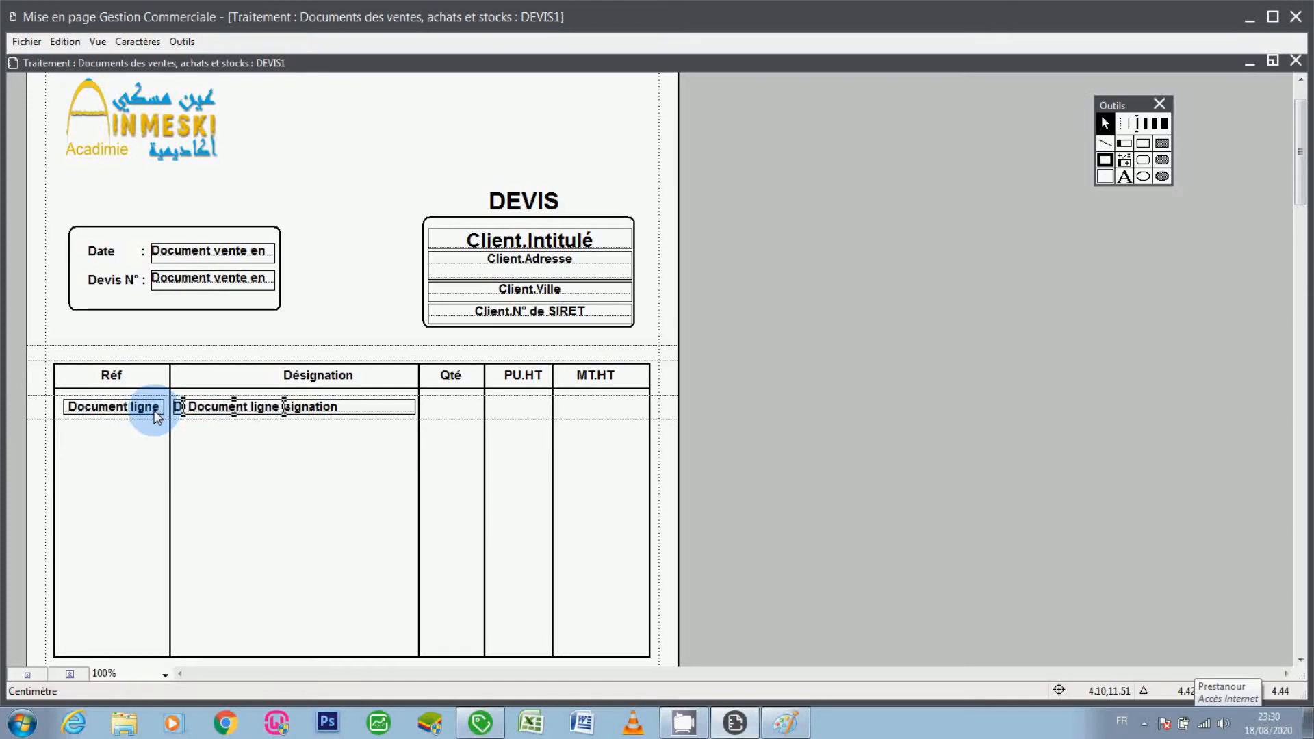
key(Right)
key(Right)
key(Right)
key(Right)
key(Right)
key(Right)
key(Right)
key(Right)
key(Right)
key(Right)
key(Right)
key(Right)
key(Right)
key(Right)
key(Right)
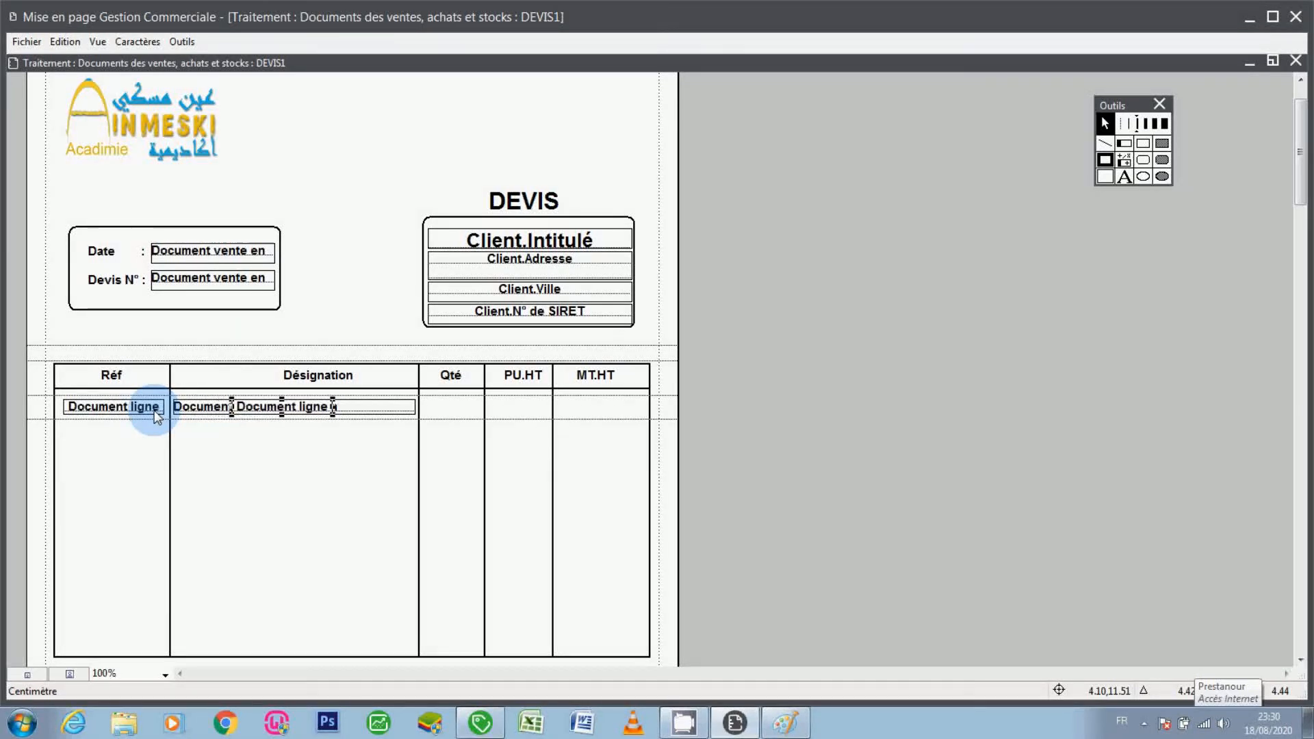
key(Right)
key(Right)
key(Right)
key(Right)
key(Right)
key(Right)
key(Right)
key(Right)
key(Right)
key(Right)
key(Right)
key(Right)
key(Right)
key(Right)
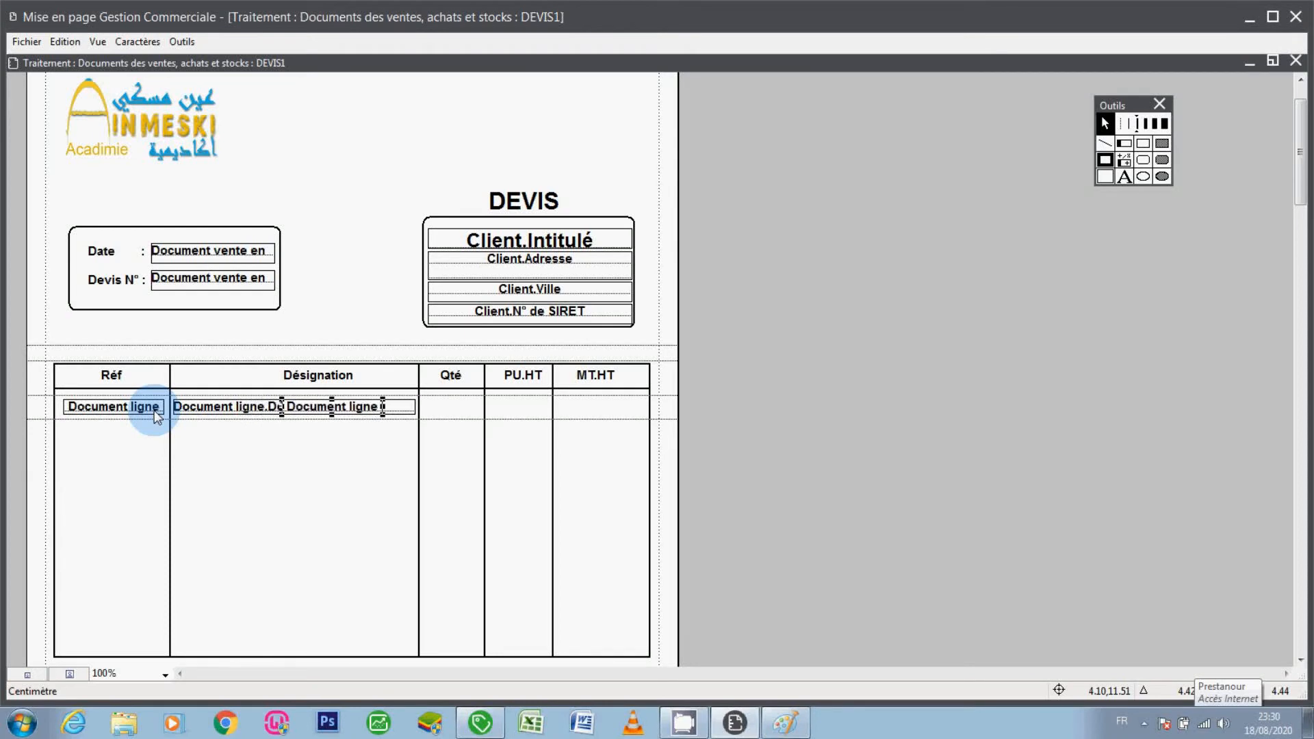
key(Right)
key(Right)
key(Right)
key(Right)
key(Right)
key(Right)
key(Right)
key(Right)
key(Right)
key(Right)
key(Right)
key(Right)
key(Right)
key(Right)
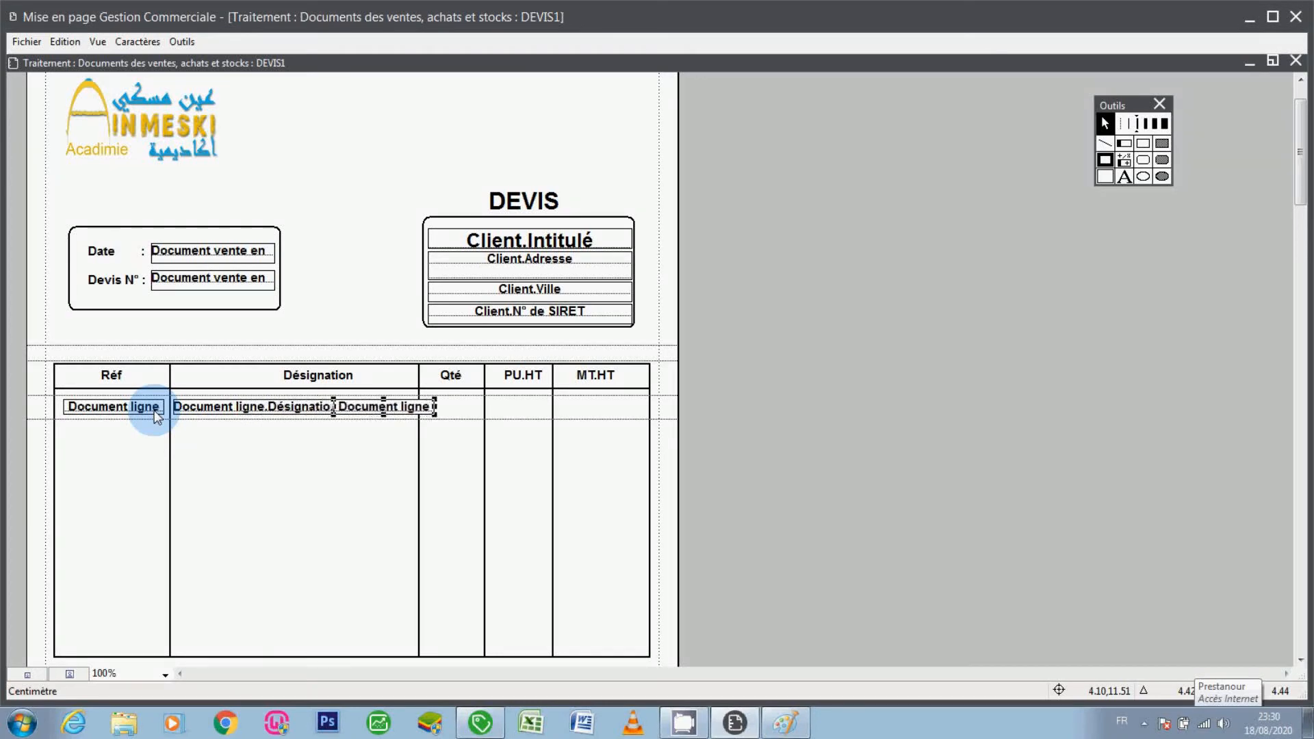
key(Right)
key(Right)
key(Right)
key(Right)
key(Right)
key(Right)
key(Right)
key(Right)
key(Right)
key(Right)
key(Right)
key(Right)
key(Right)
key(Right)
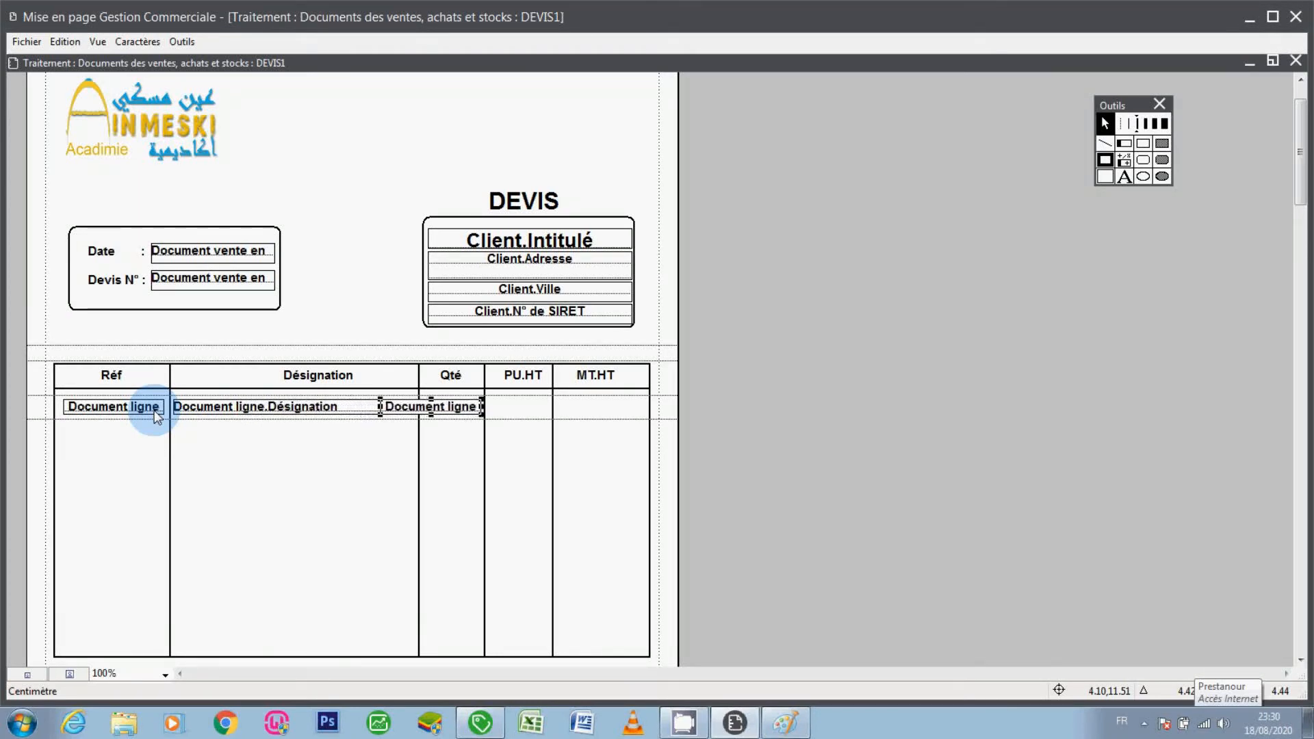
key(Right)
key(Right)
key(Right)
key(Right)
key(Right)
key(Right)
key(Right)
key(Right)
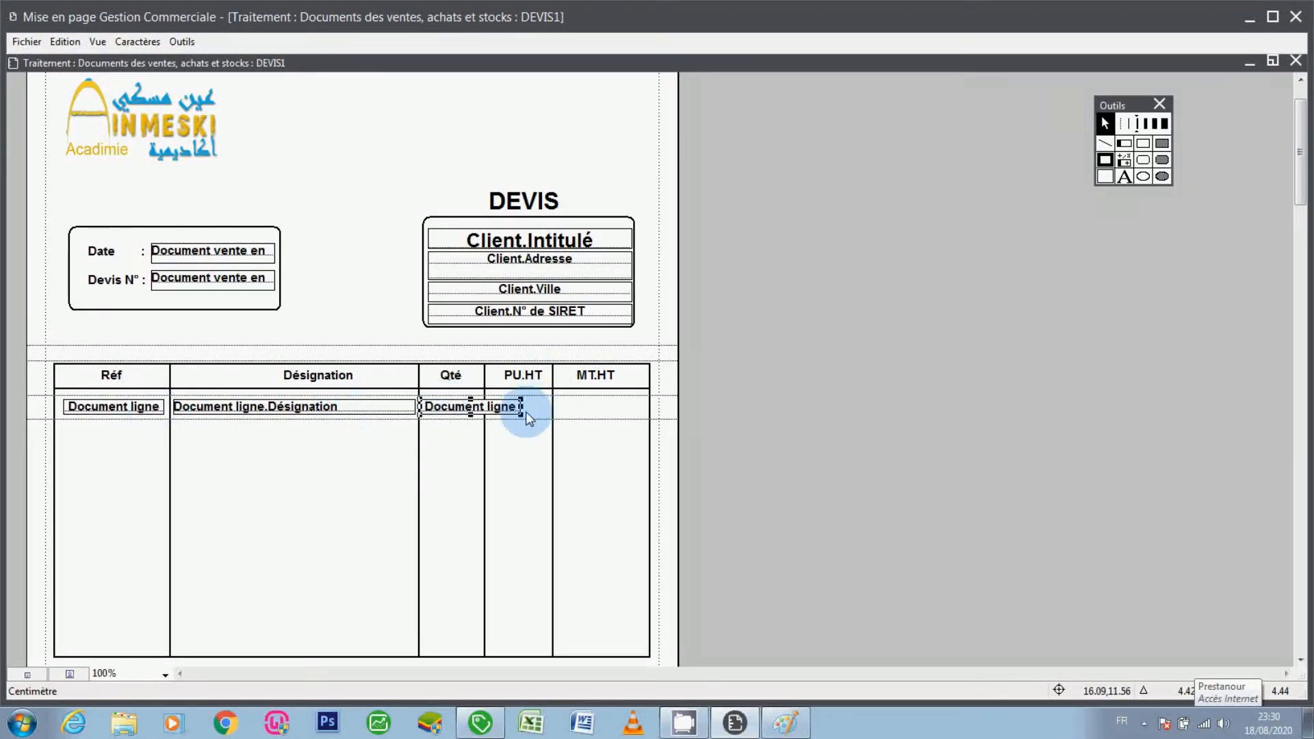
drag(520, 405, 483, 408)
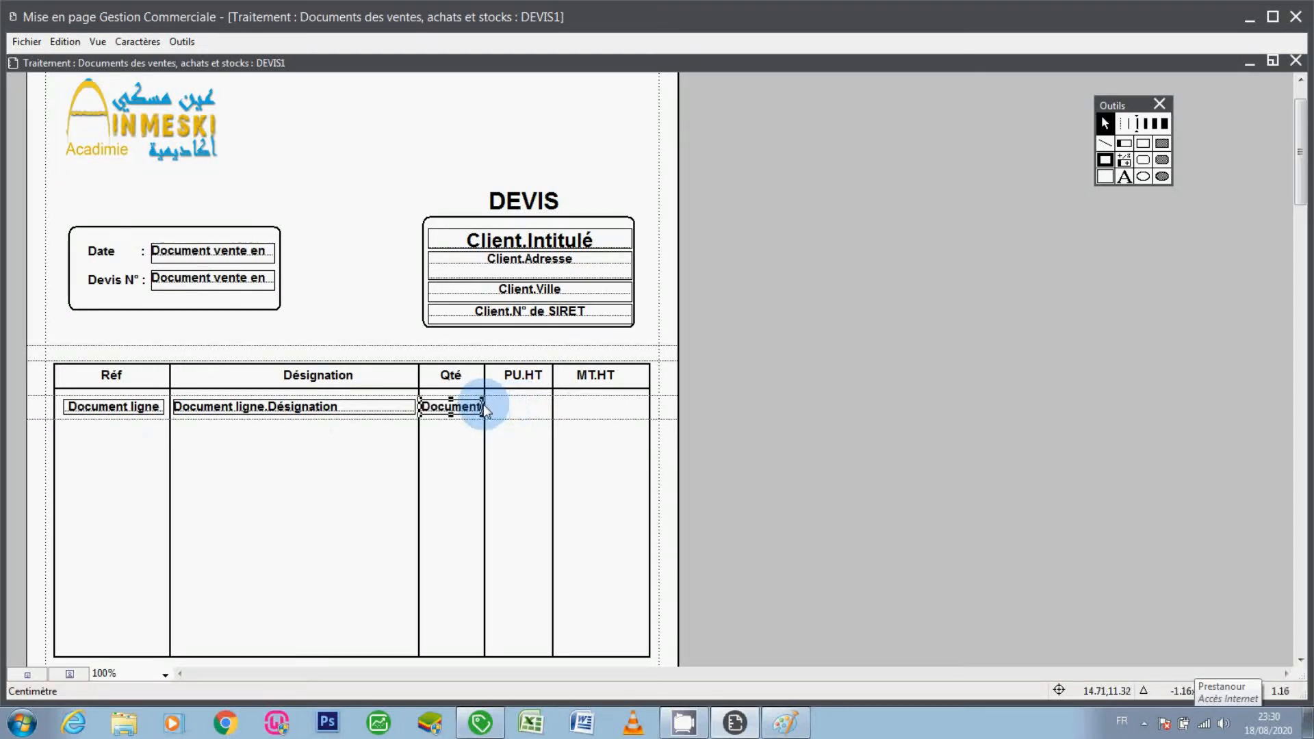
Set the field of the "Qté" column's variable zone to "Quantité colisée", keeping the "Document ligne" file and Standard format
double_click(459, 411)
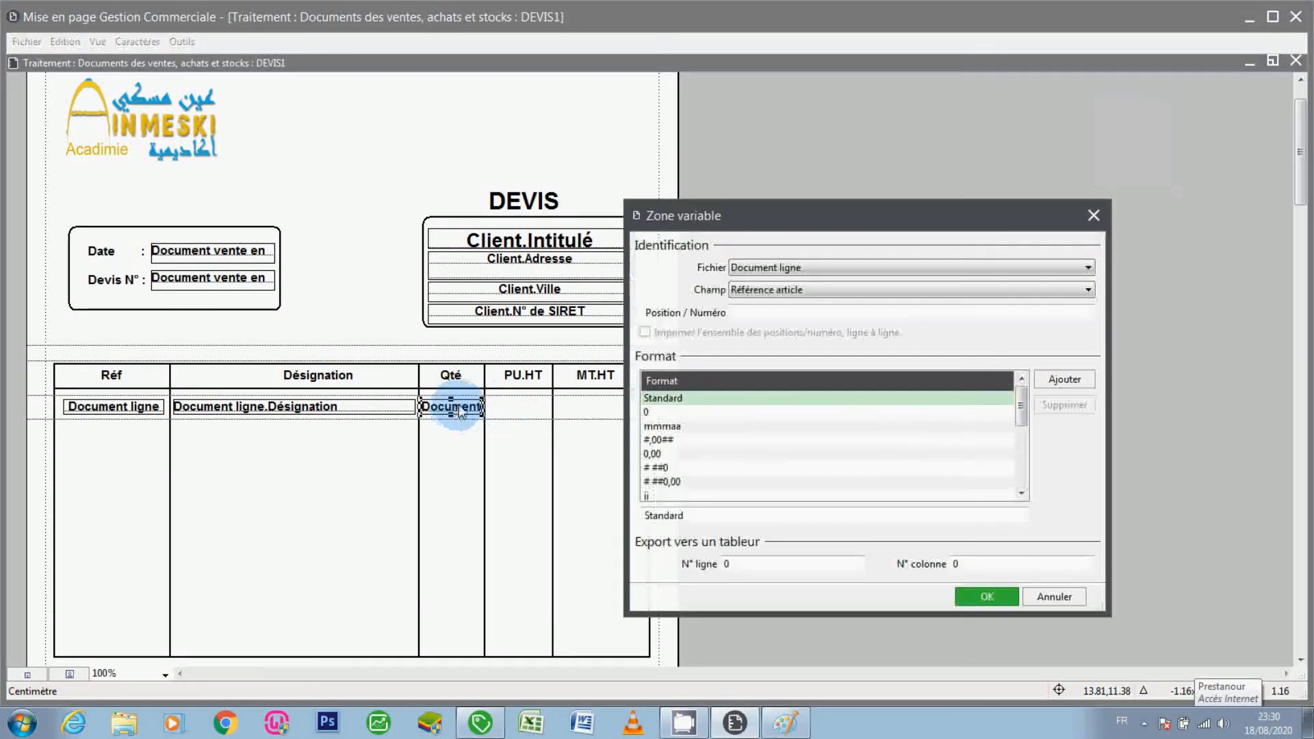
click(753, 290)
click(753, 290)
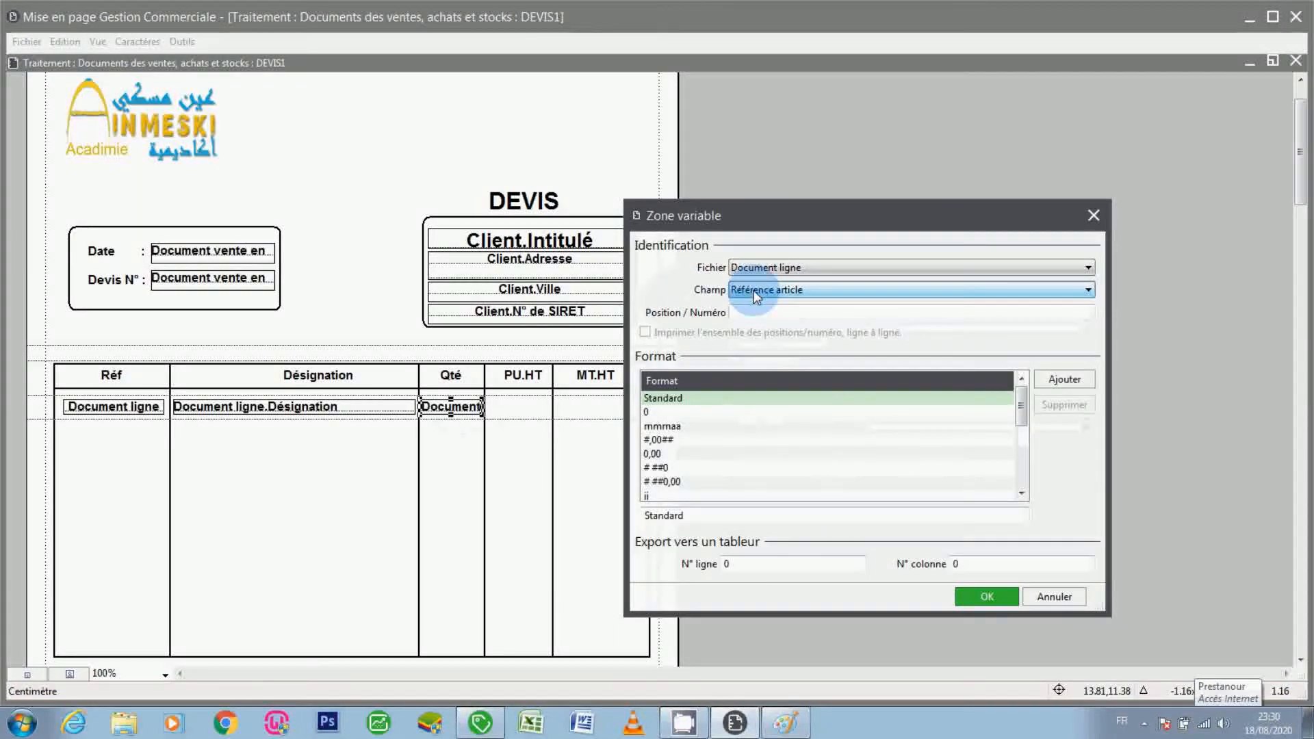
key(q)
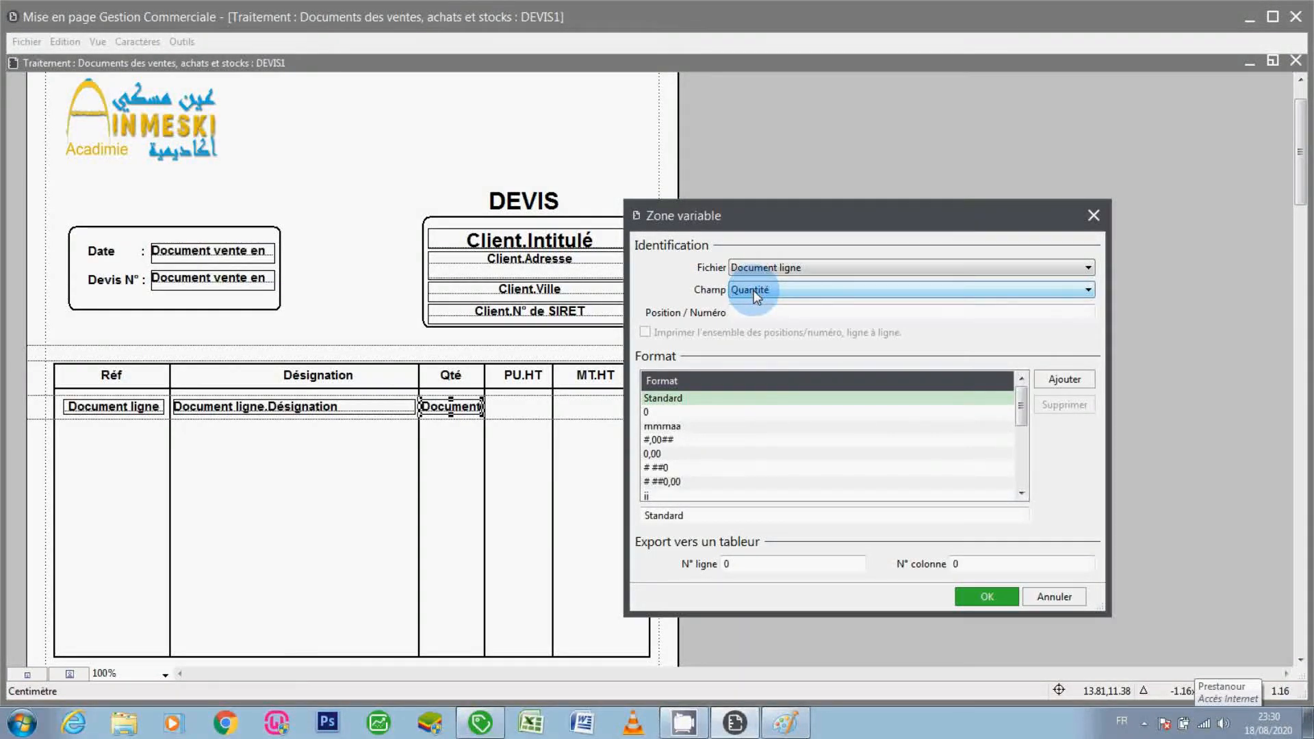
key(q)
key(q)
key(q)
key(q)
key(q)
key(q)
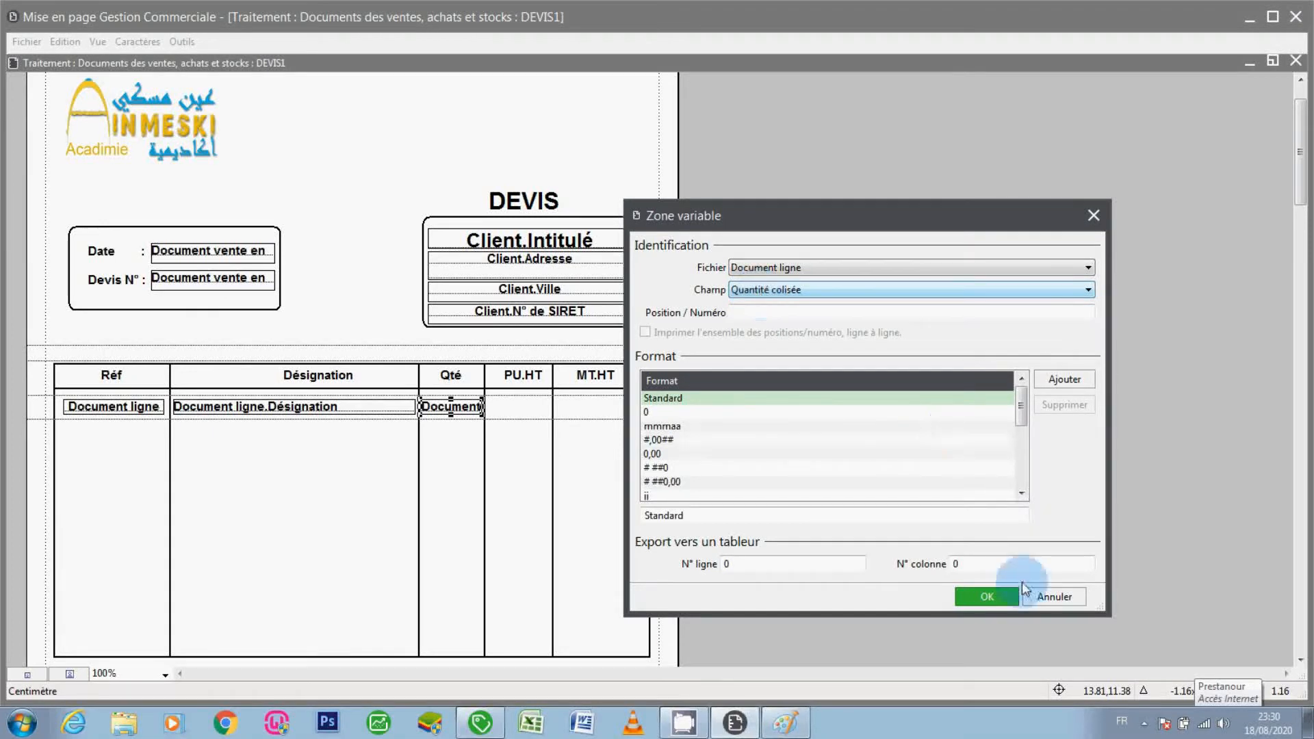
click(1004, 594)
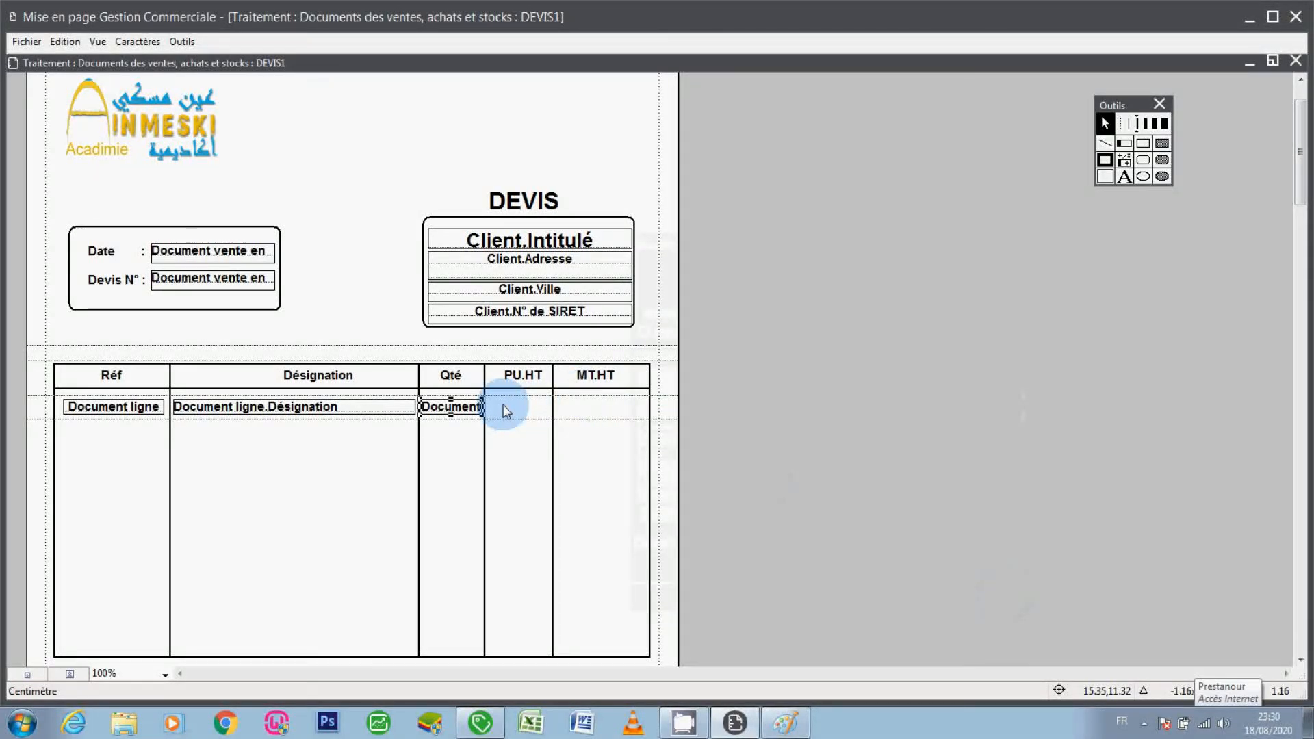
Duplicate the "Qté" column's variable zone and place the copy within the "PU.HT" column on the same line
key(ctrl+c)
key(ctrl+v)
key(Right)
key(Right)
key(Right)
key(Right)
key(Right)
key(Right)
key(Right)
key(Right)
key(Right)
key(Right)
key(Right)
key(Right)
key(Right)
key(Right)
key(Right)
key(Right)
key(Right)
key(Right)
key(Right)
key(Right)
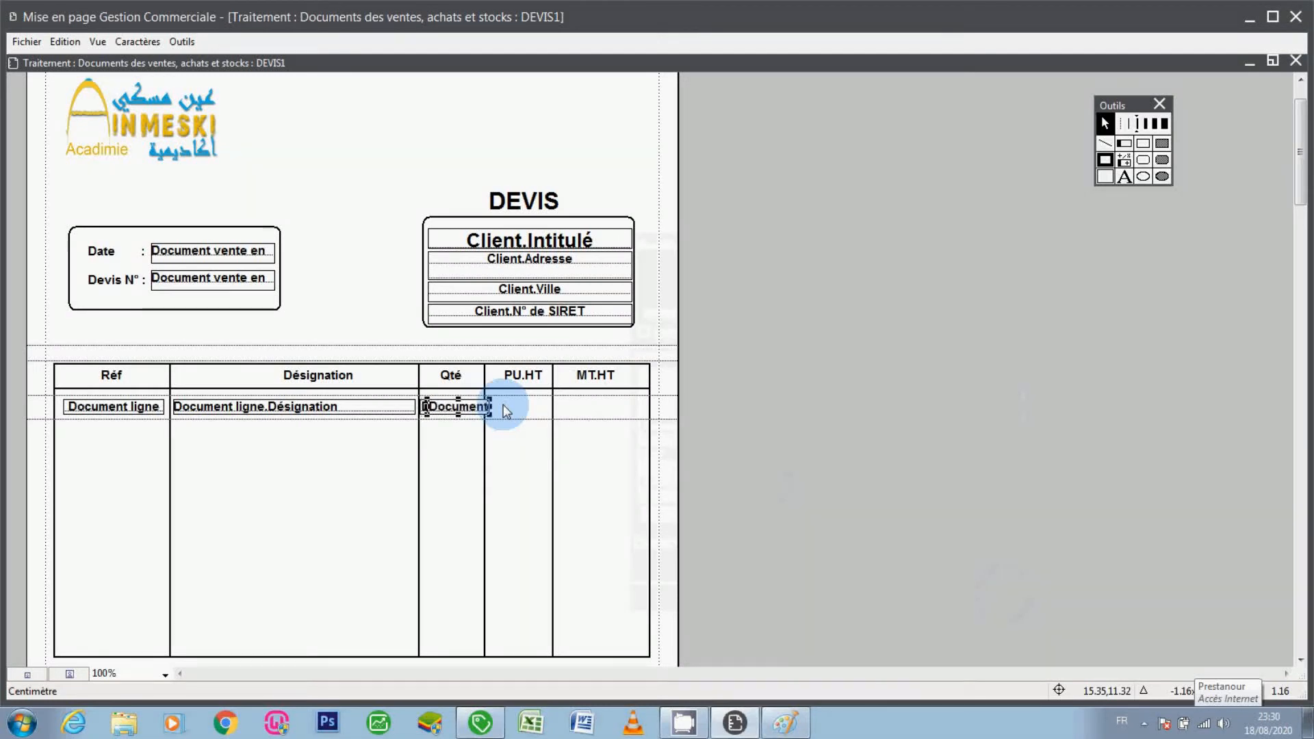
key(Right)
key(Right)
key(Right)
key(Right)
key(Right)
key(Right)
key(Right)
key(Right)
key(Right)
key(Right)
key(Right)
key(Right)
key(Right)
key(Right)
key(Right)
key(Right)
key(Right)
key(Right)
key(Right)
key(Right)
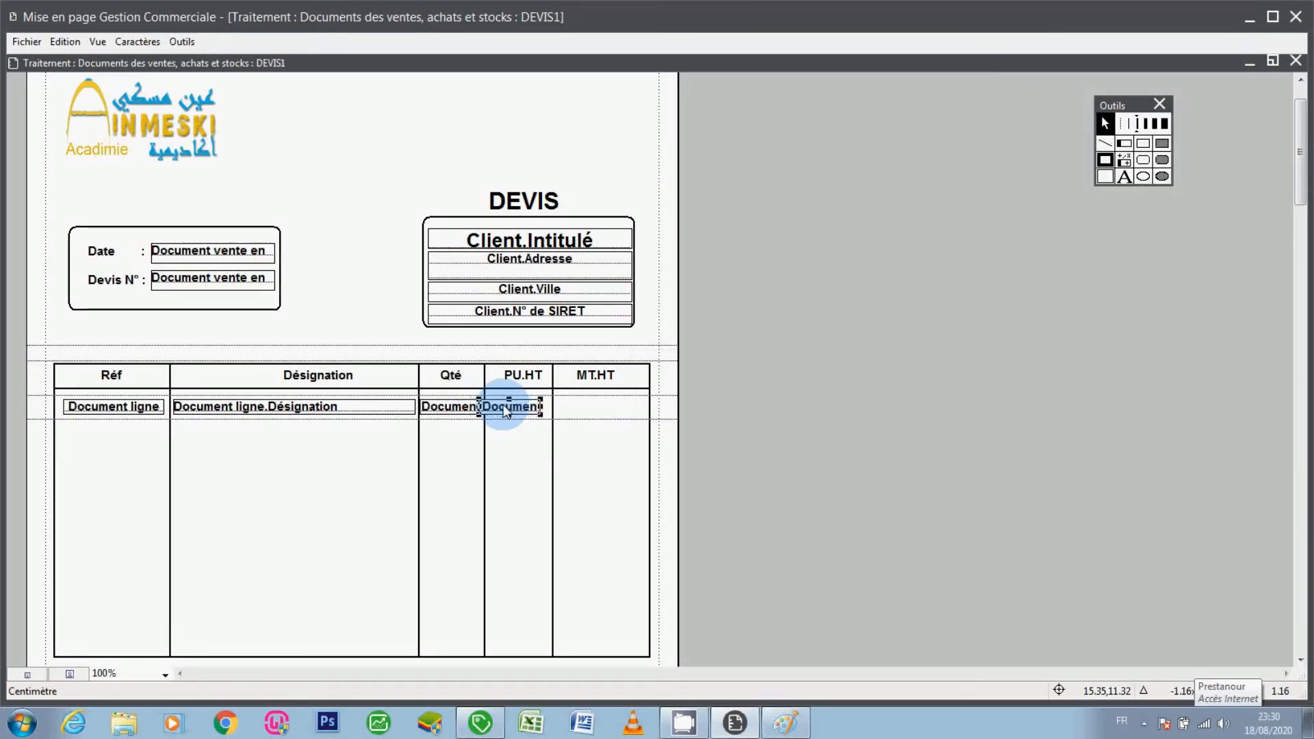
key(Left)
key(Left)
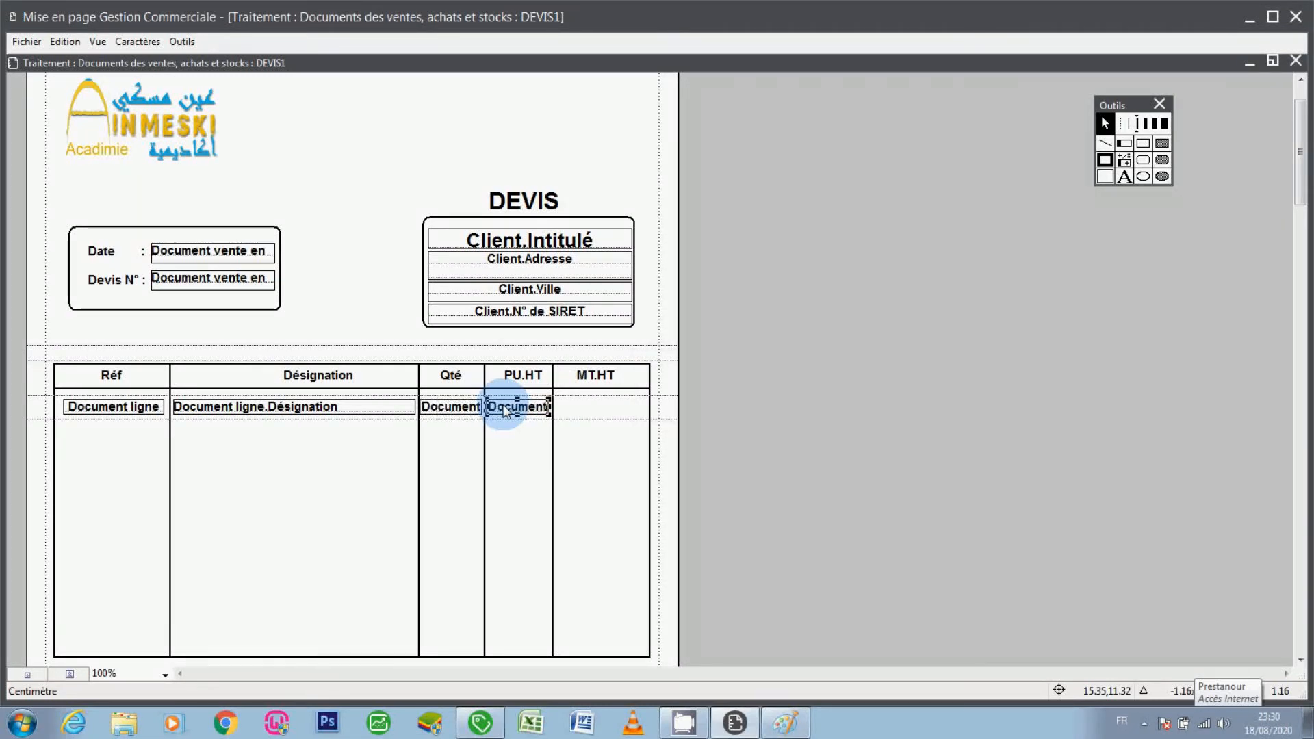
Set the field of the "PU.HT" column's variable zone to "Prix unitaire", keeping the "Document ligne" file and Standard format
double_click(505, 407)
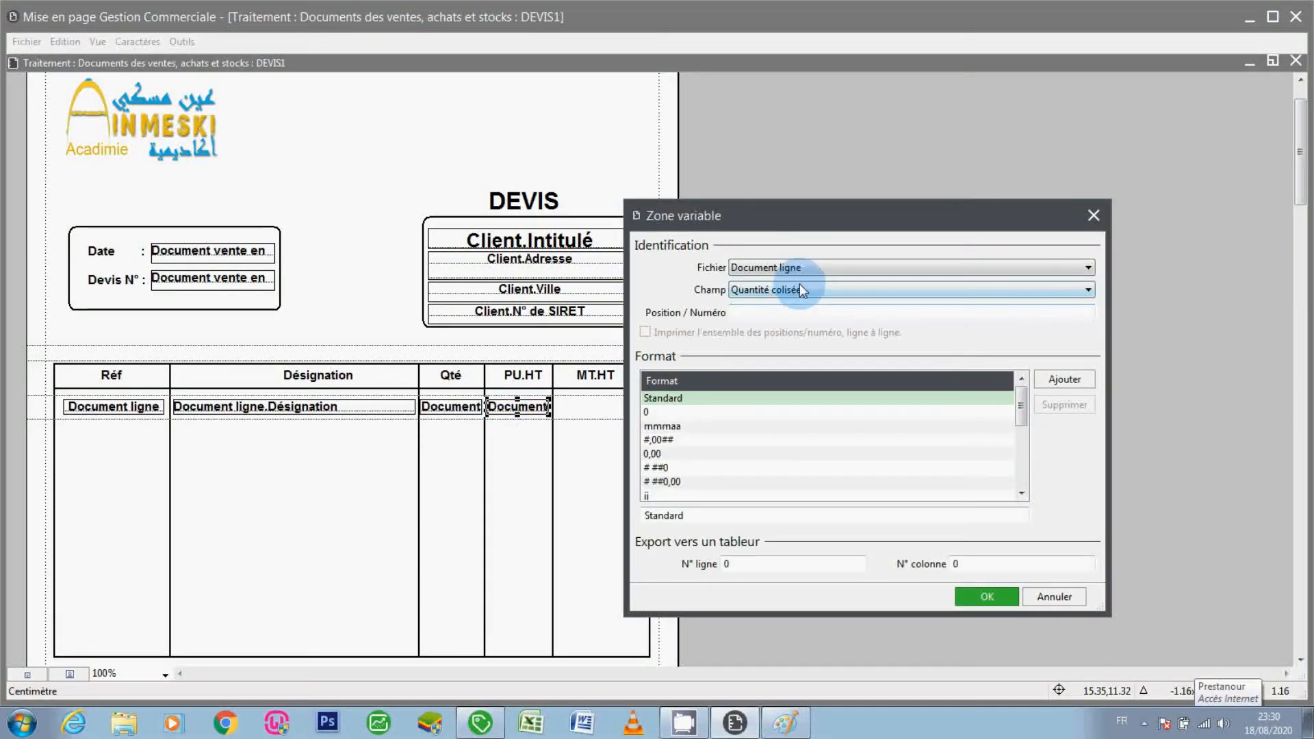
click(799, 289)
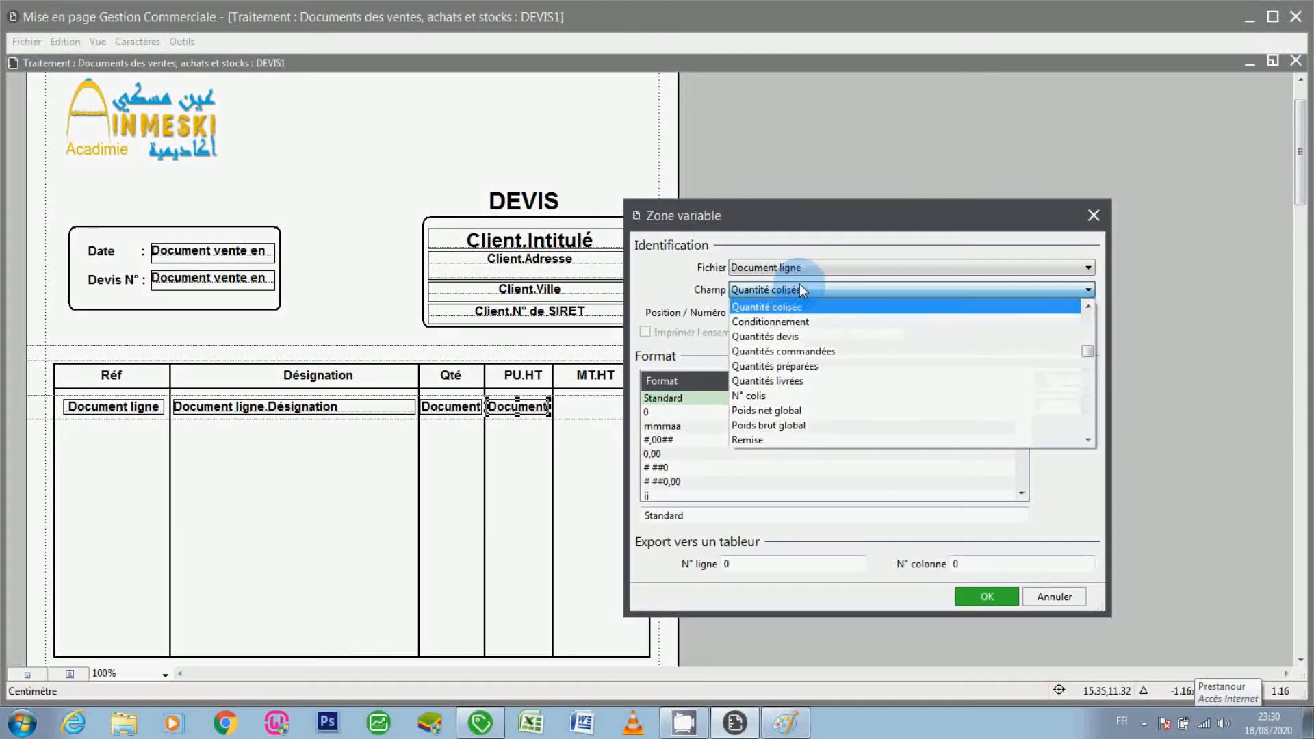
click(799, 286)
key(p)
key(p)
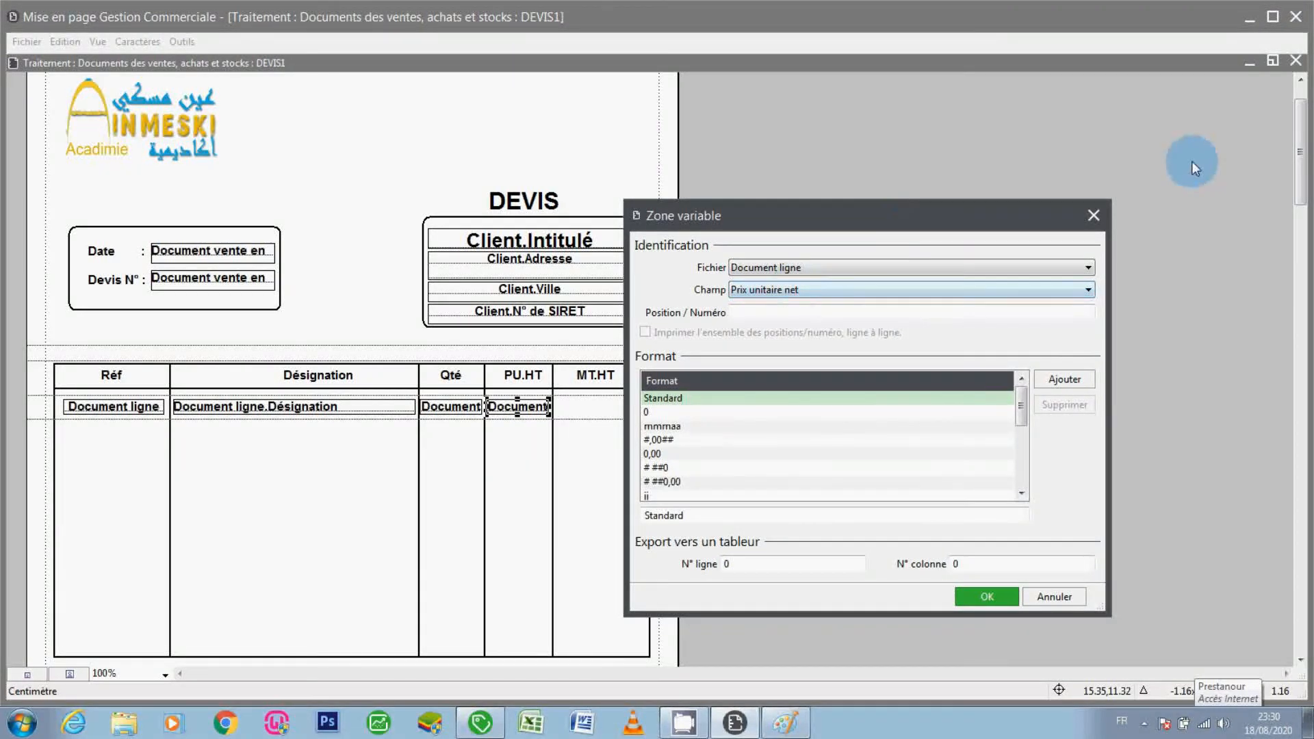
key(p)
key(p)
key(p)
key(p)
key(p)
key(p)
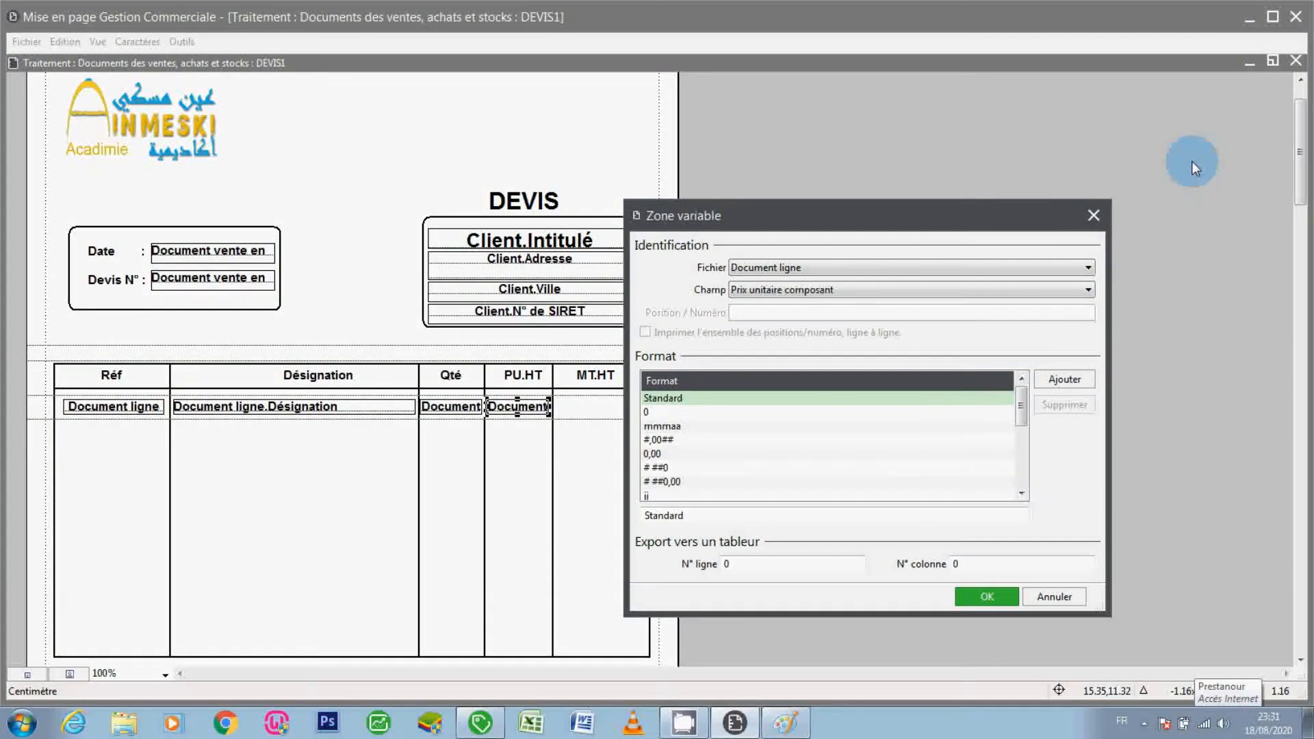
key(p)
key(p)
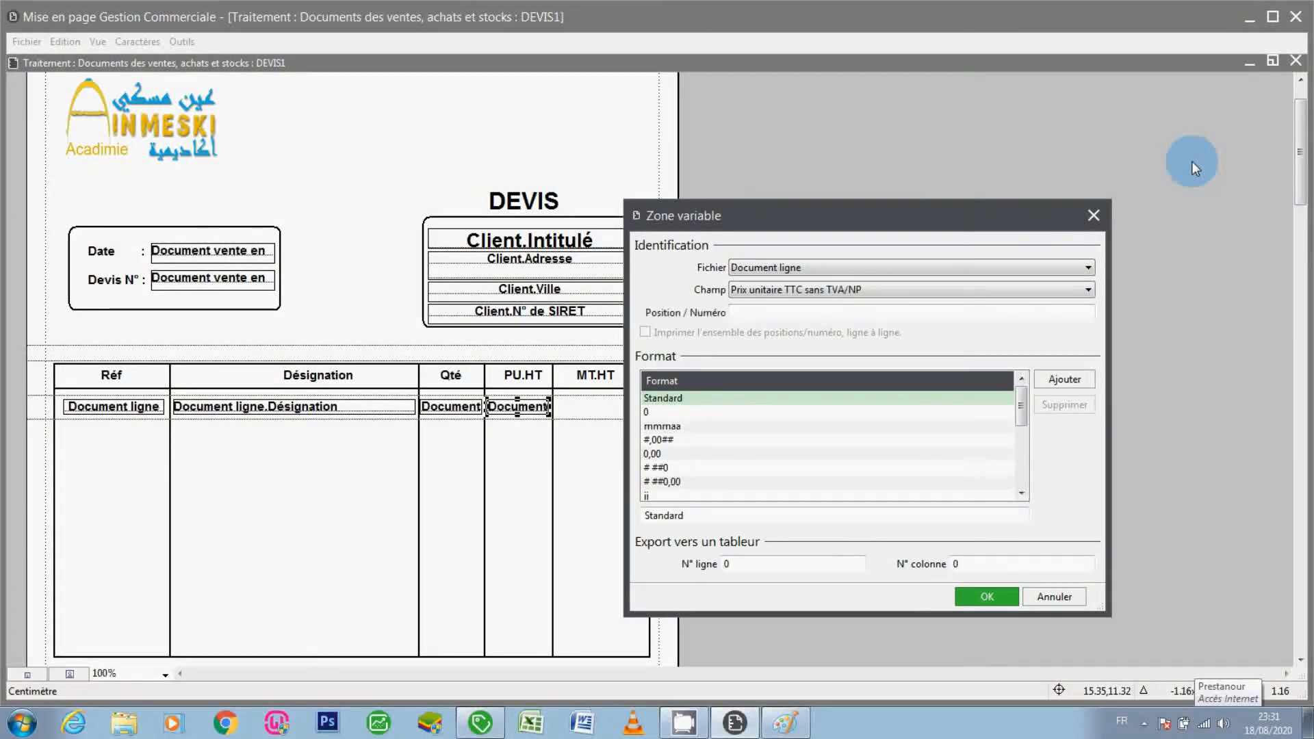
key(p)
key(p)
key(p)
key(p)
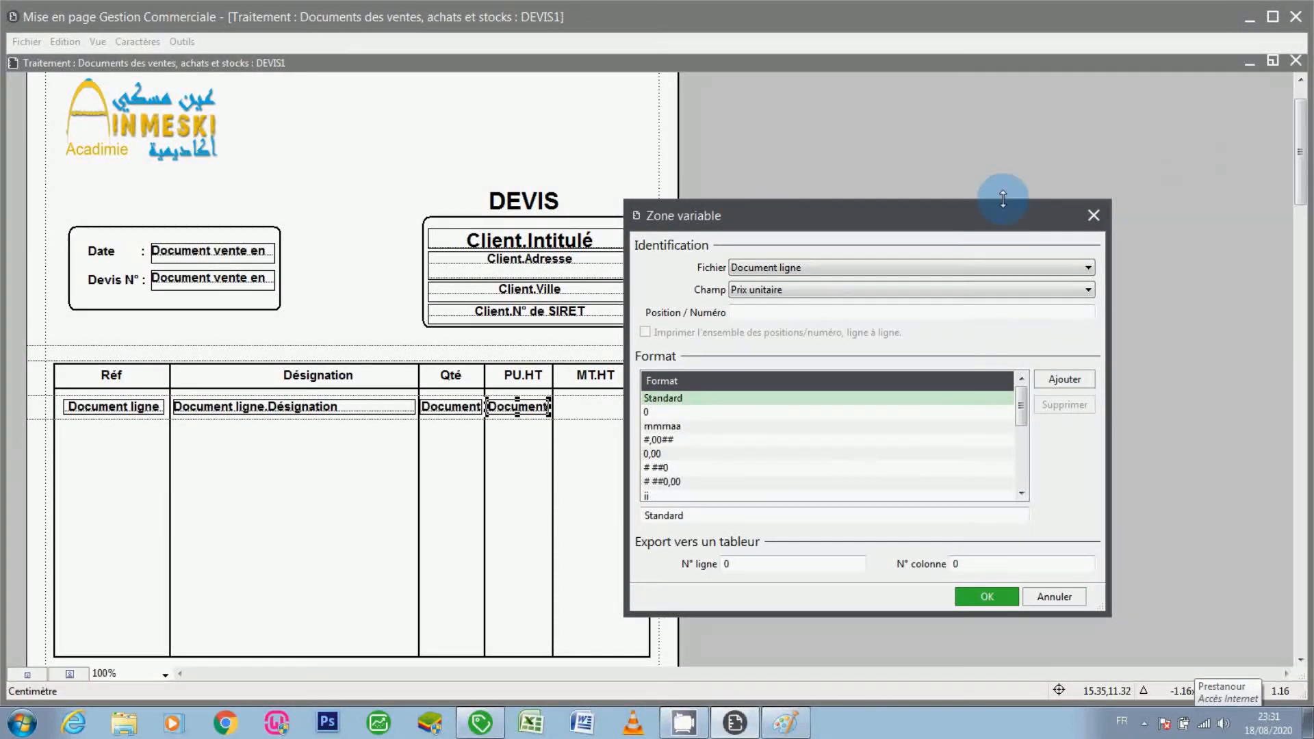
click(984, 597)
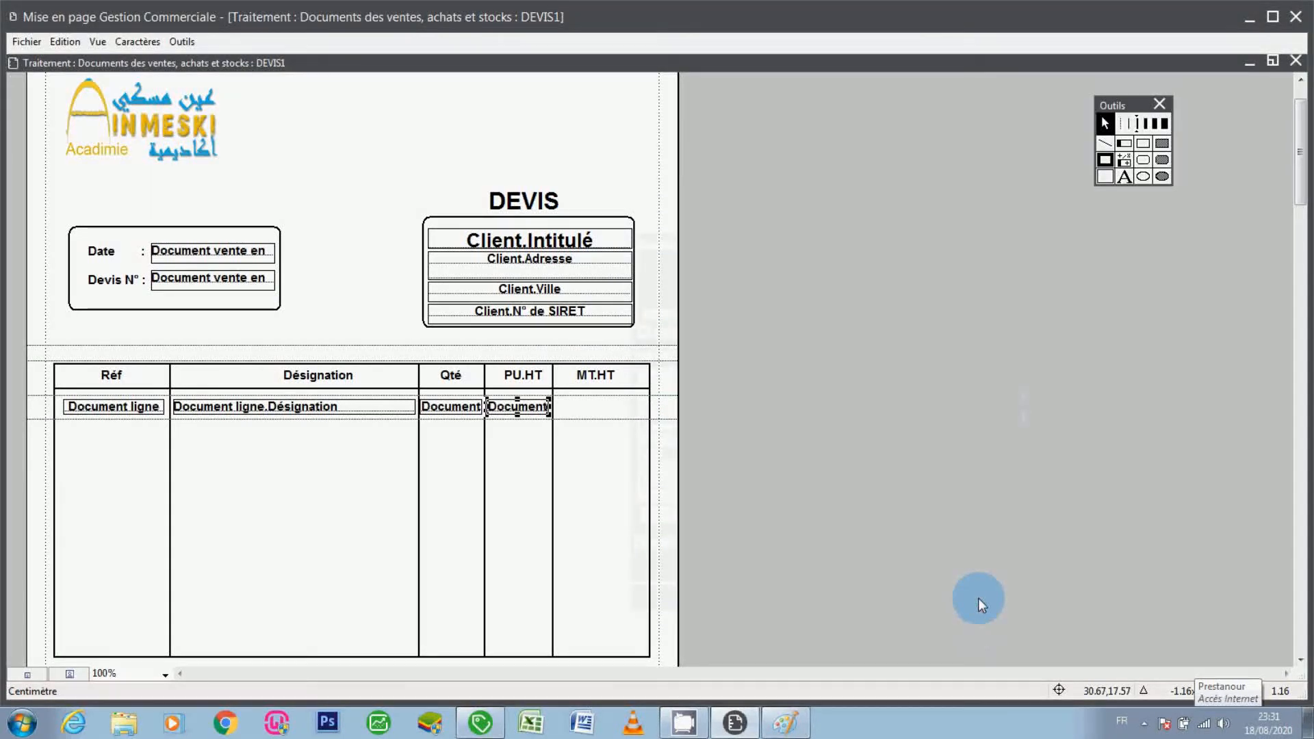
Place a copy of the "PU.HT" variable zone in the "MT.HT" column on the same line and widen it to the column's width
key(Right)
key(Right)
key(Right)
key(Right)
key(Right)
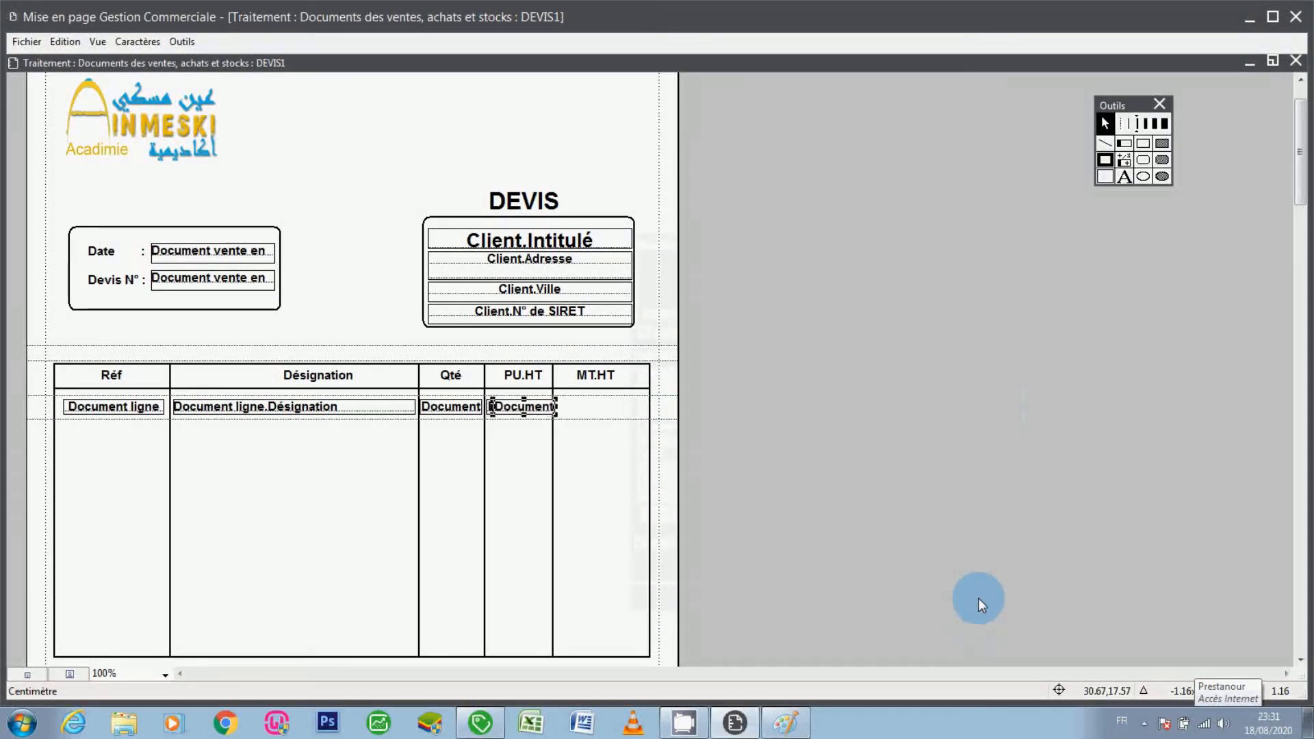
key(Right)
key(Right)
key(Right)
key(Right)
key(Right)
key(Right)
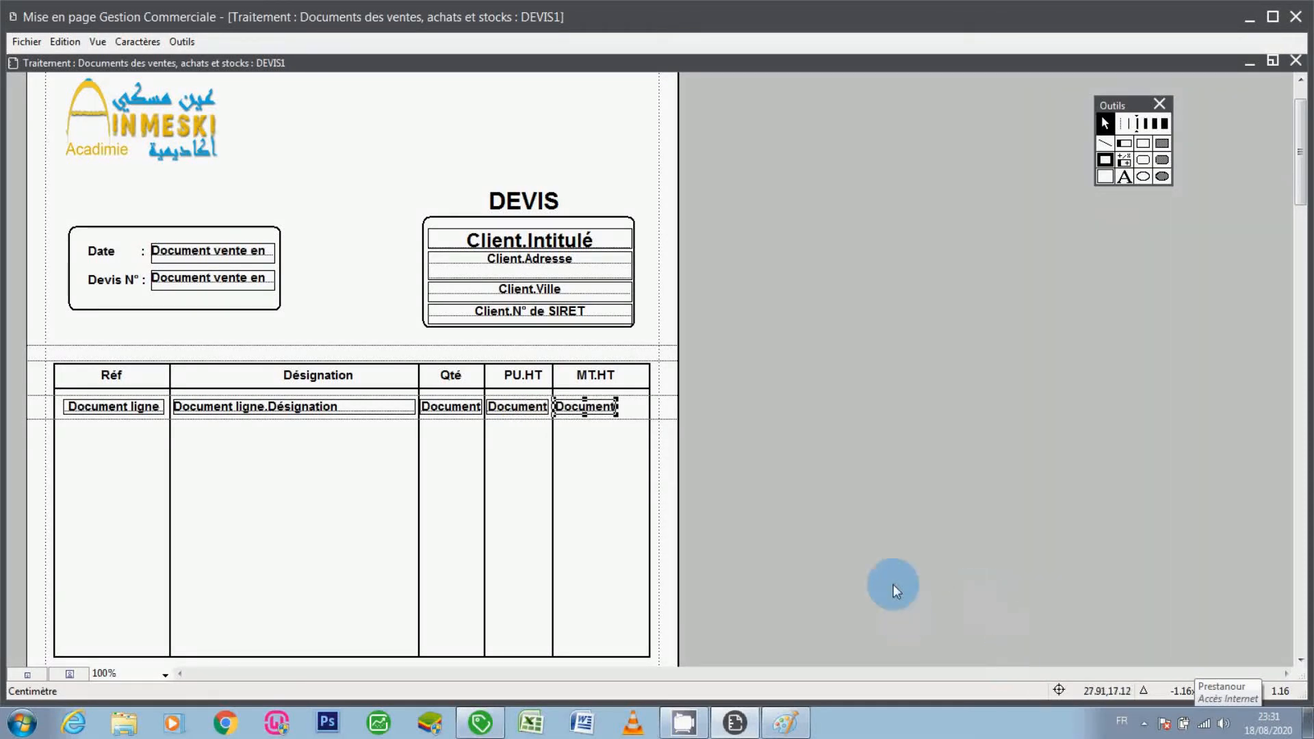
drag(616, 406, 644, 413)
Set the field of the "MT.HT" column's variable zone to "Montant HT" and save the layout
double_click(632, 419)
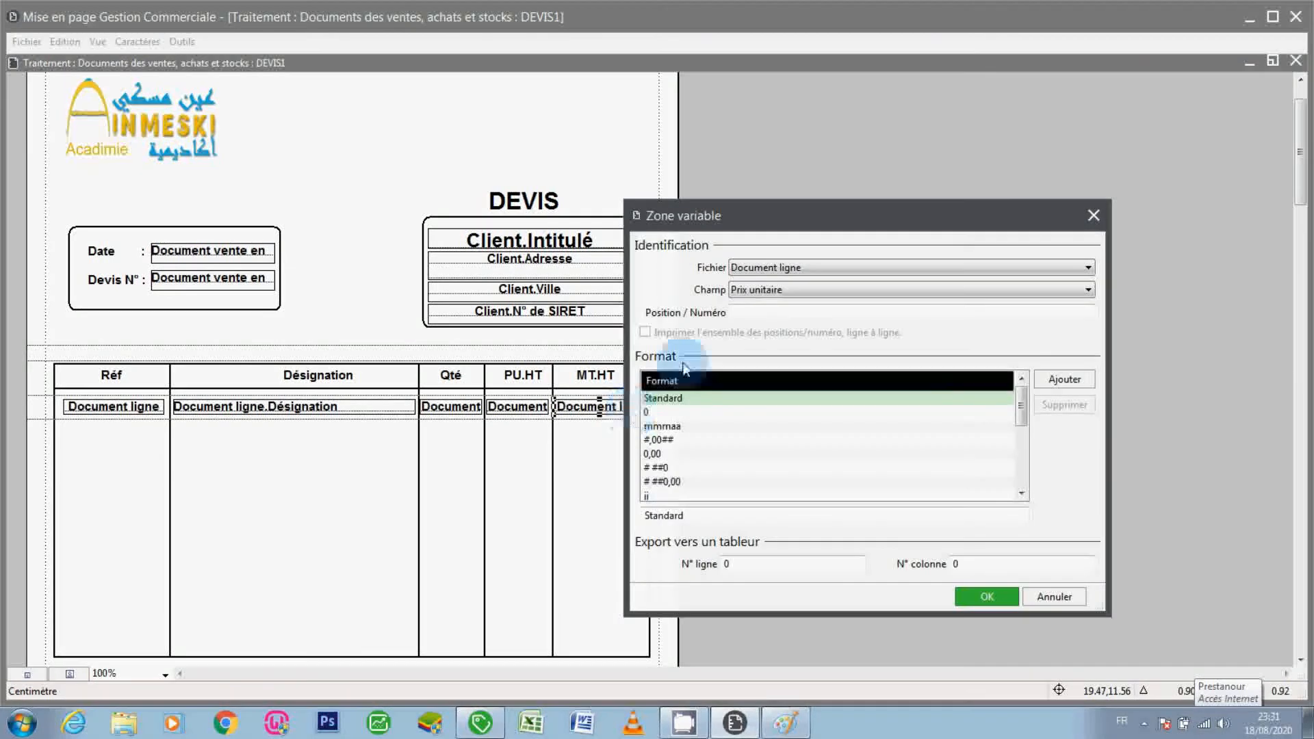
click(745, 290)
click(745, 290)
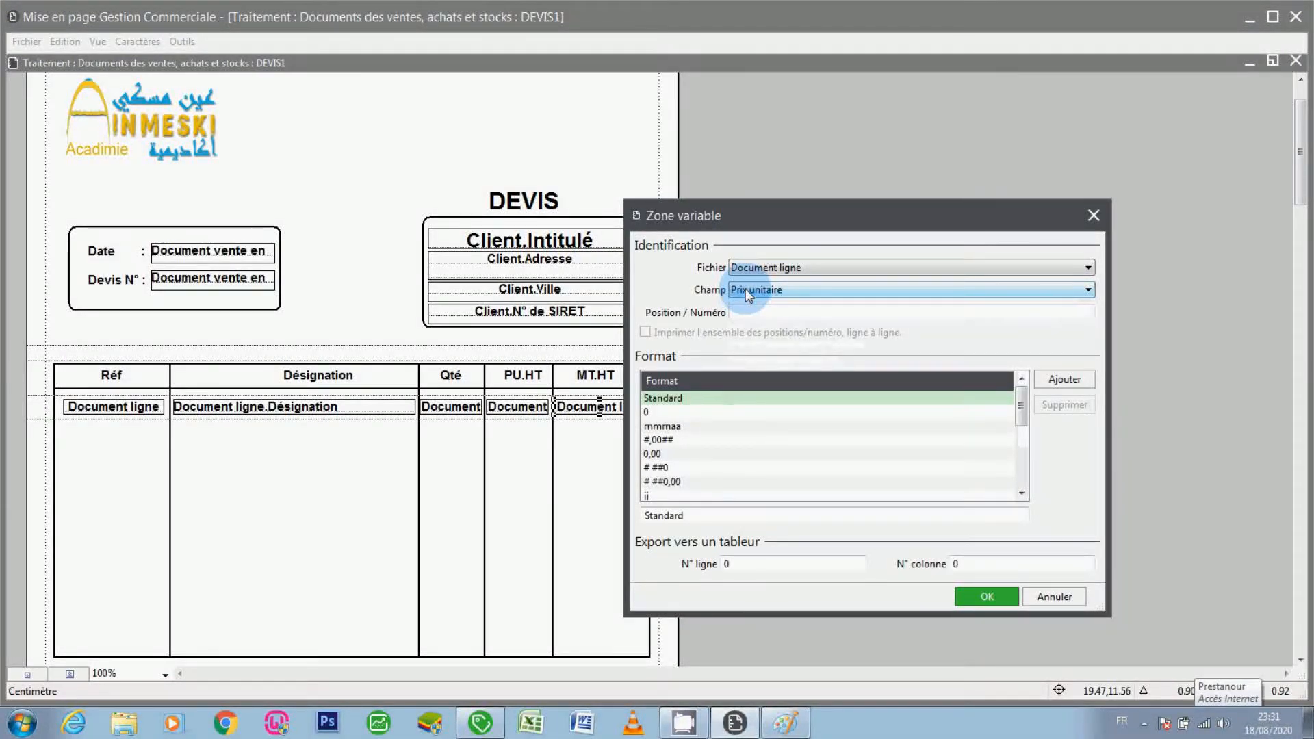
key(m)
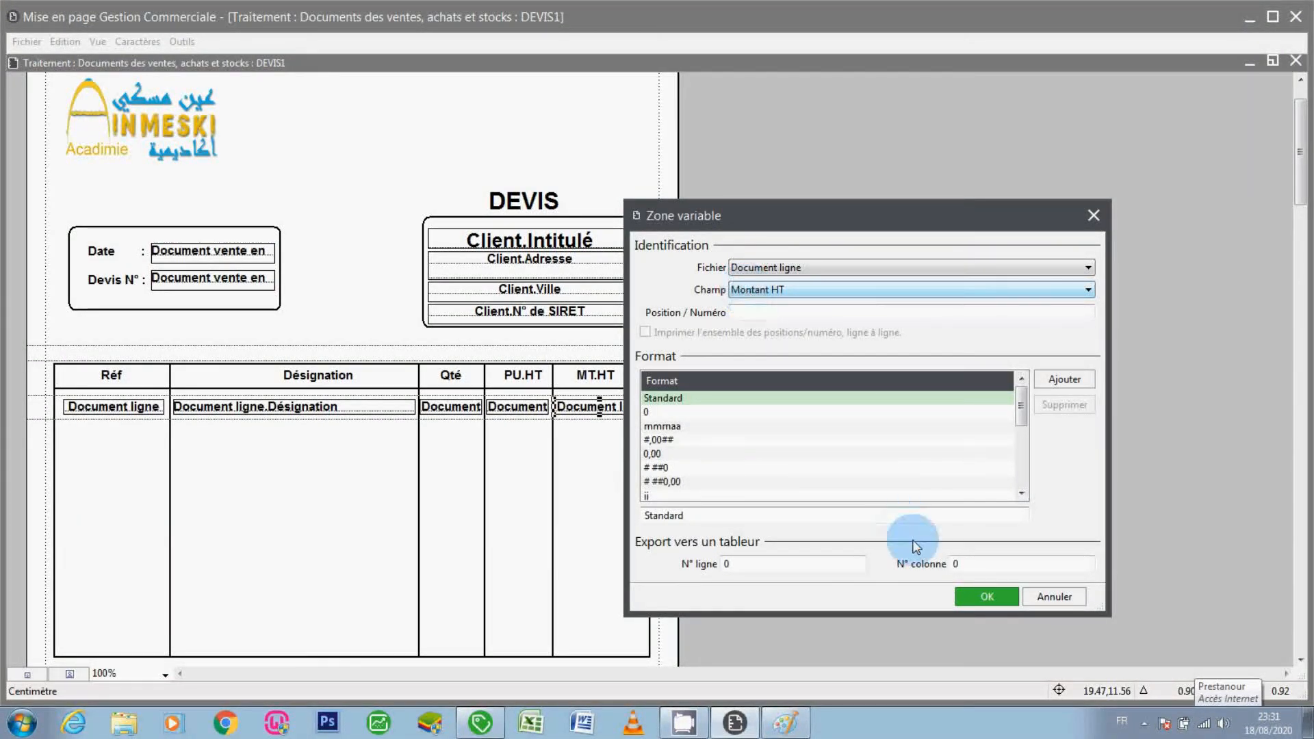
click(974, 598)
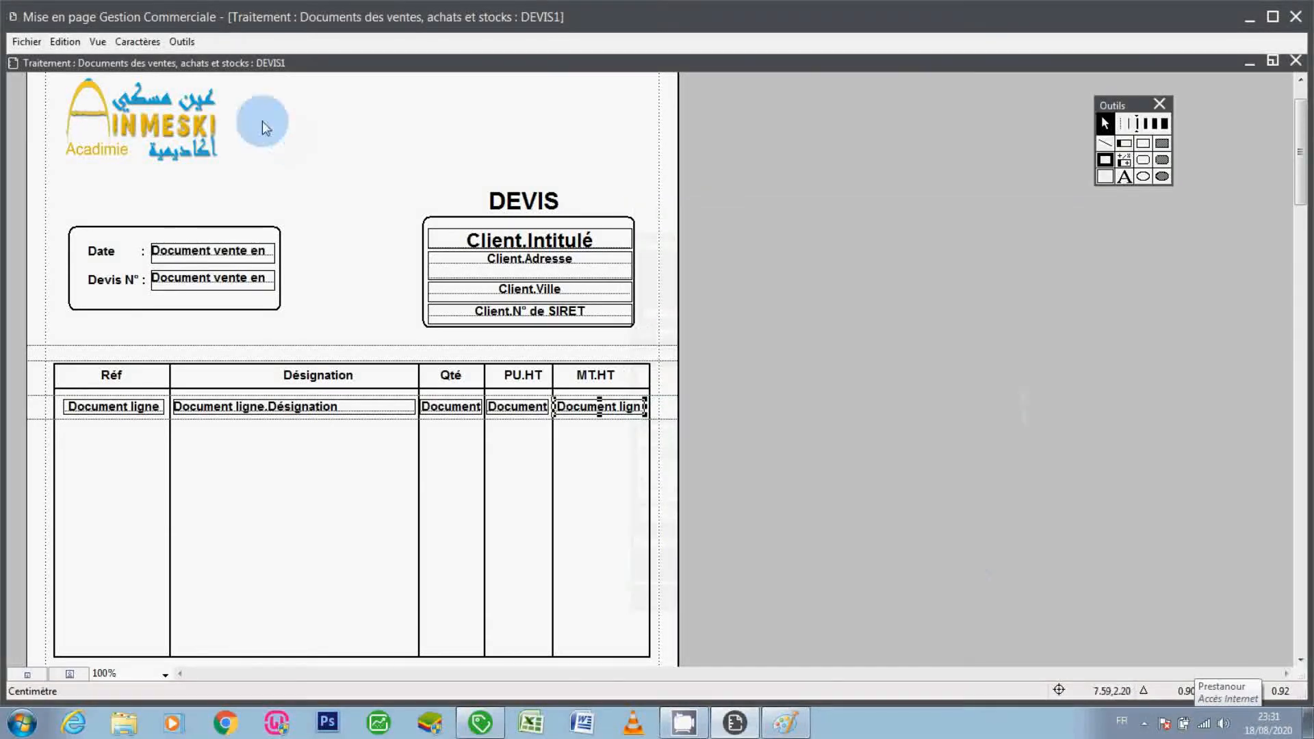
click(19, 44)
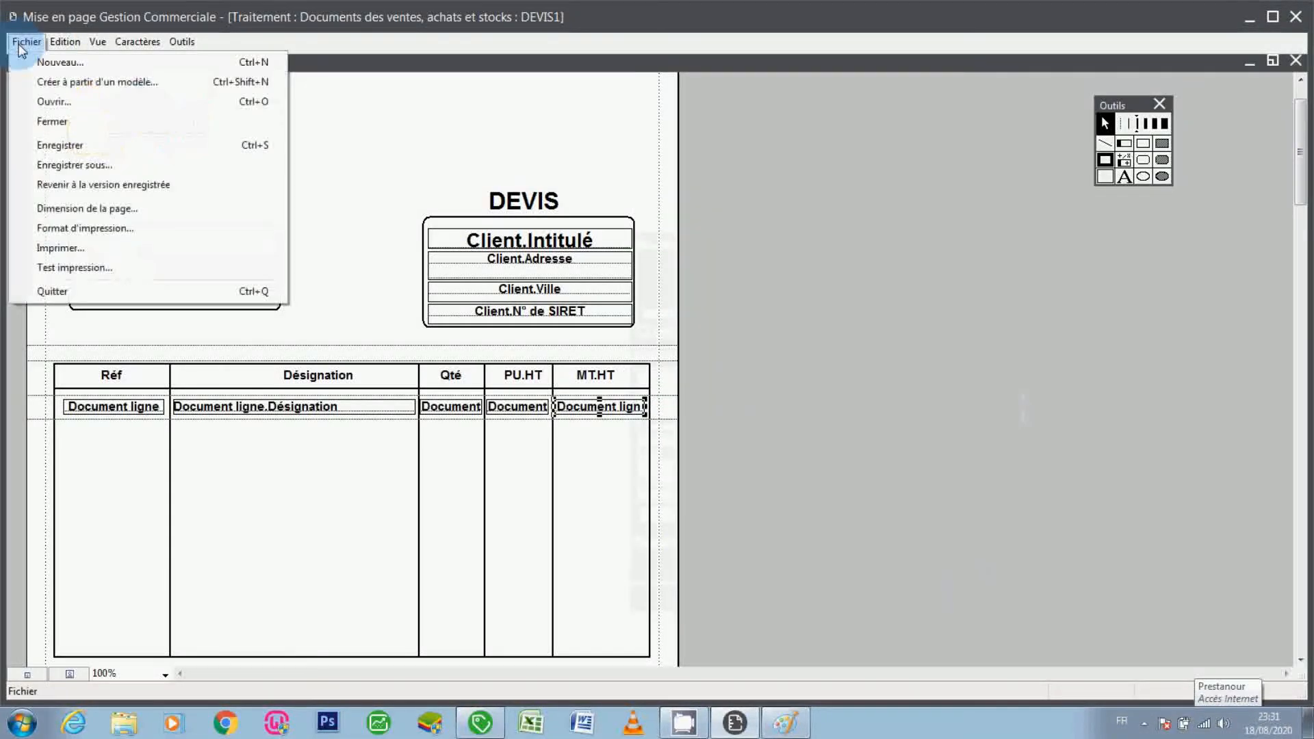
click(60, 147)
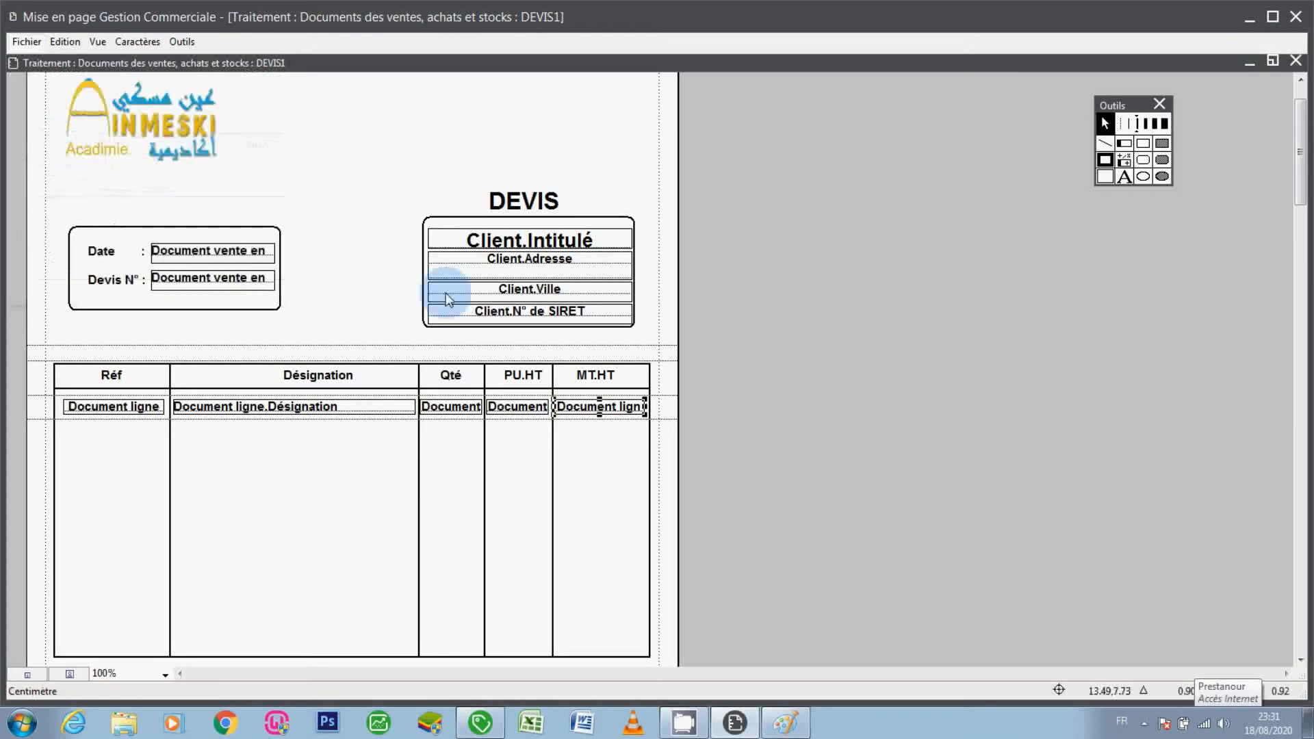
Draw a rectangle about 7.4 cm wide just below the table, spanning the "Qté" to "MT.HT" columns
click(1300, 660)
click(1299, 662)
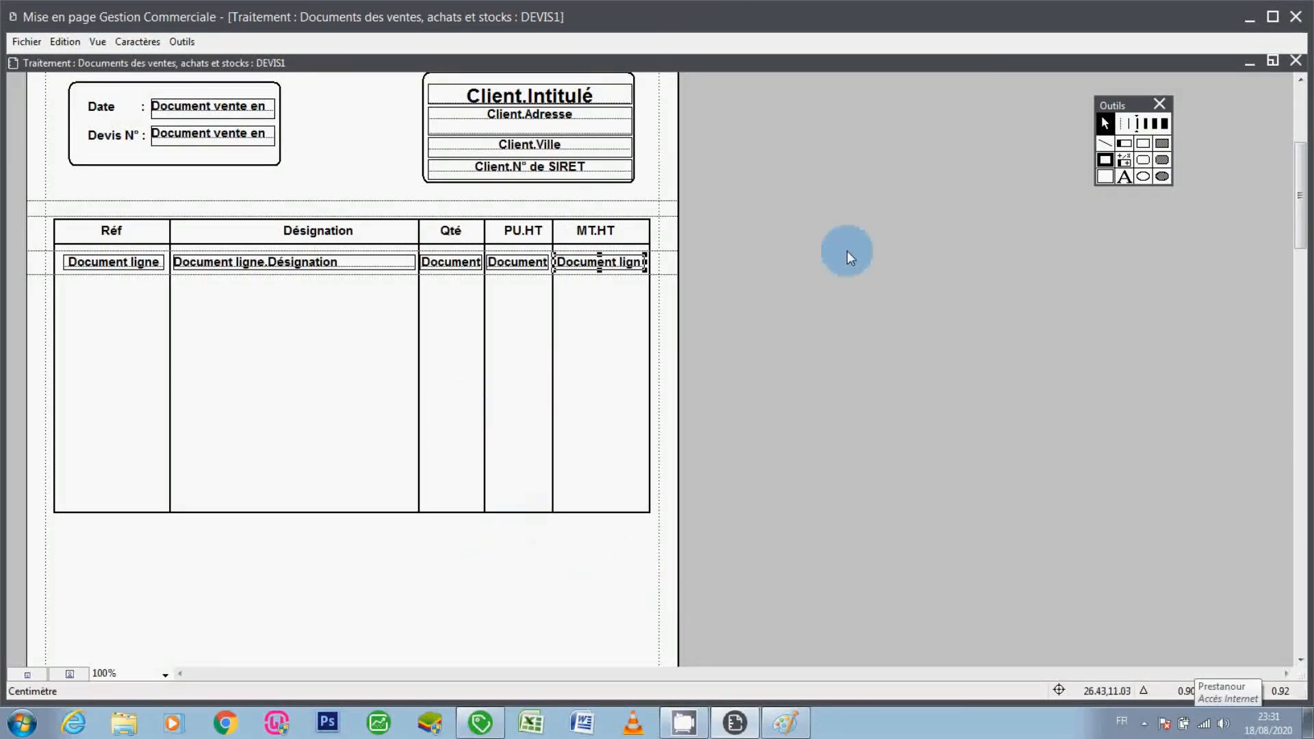
click(1143, 143)
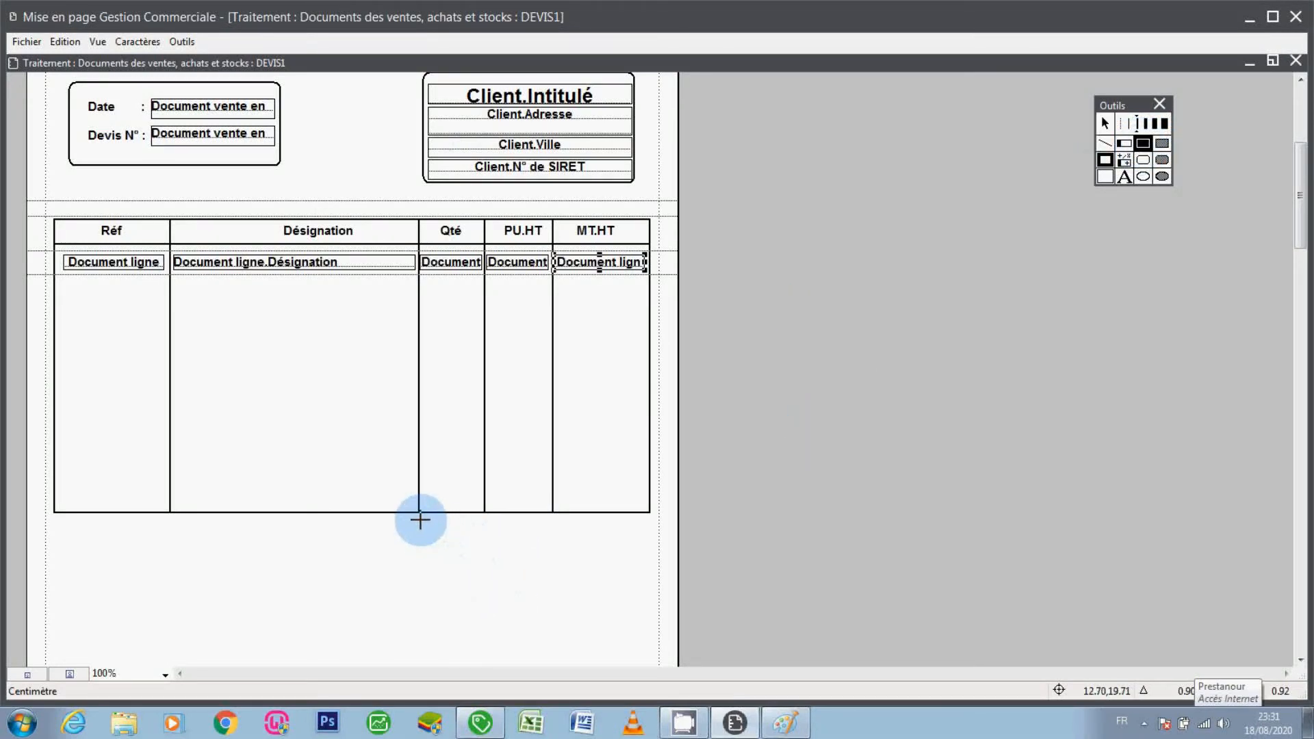
drag(419, 518, 650, 621)
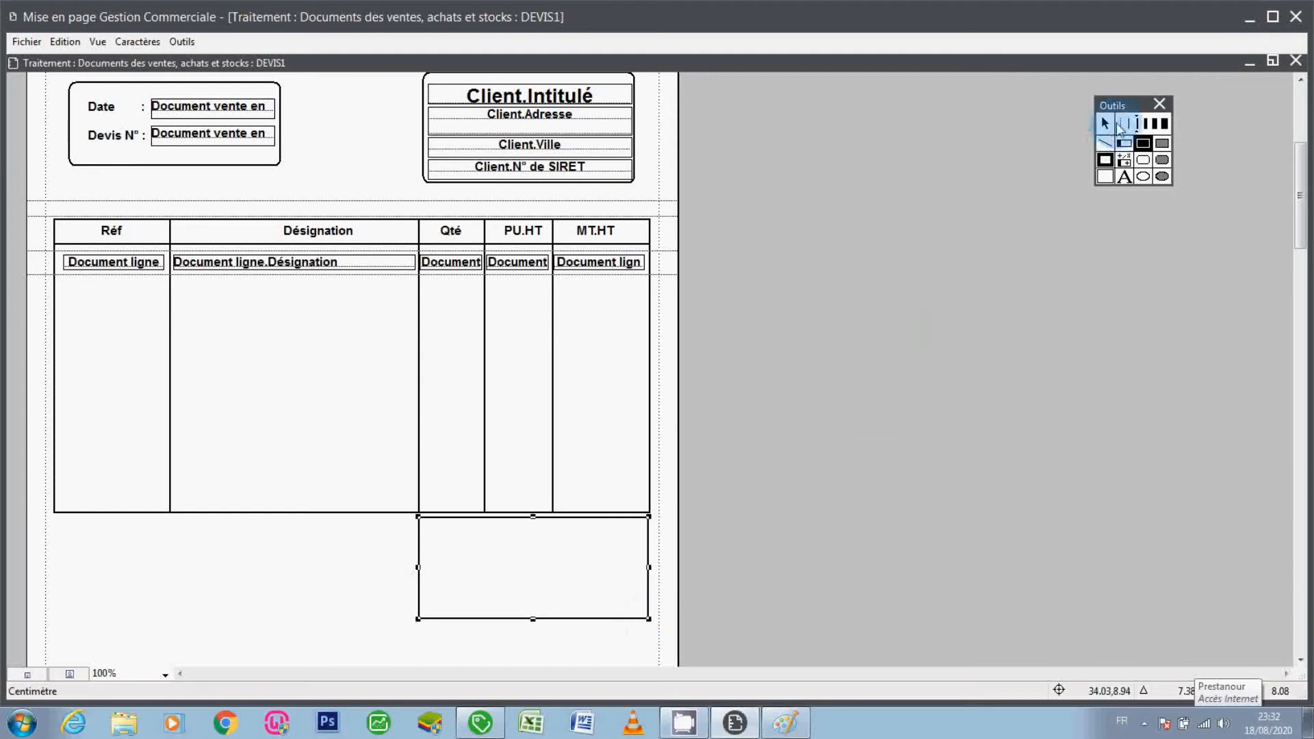
click(1106, 130)
Draw a horizontal line about 7.4 cm long across the rectangle below the table, about a third of the way down
click(1106, 143)
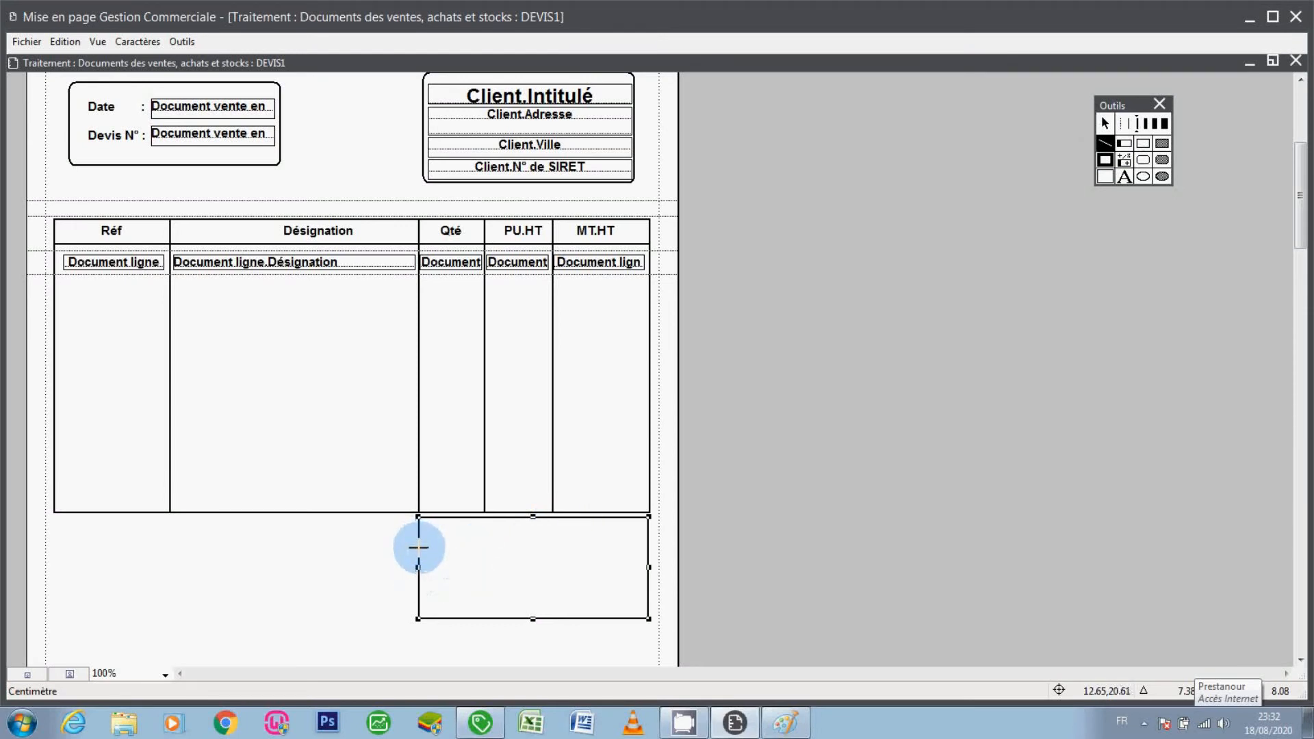
drag(419, 547, 647, 548)
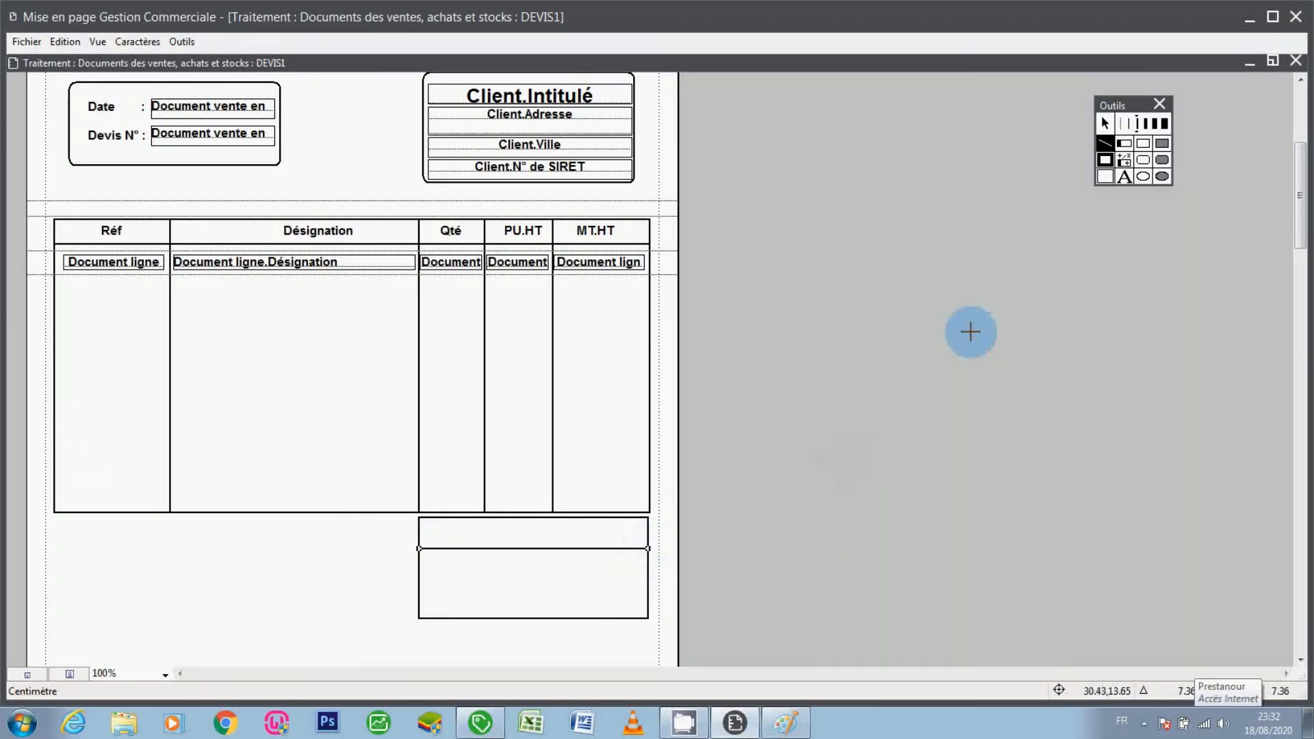
click(1106, 123)
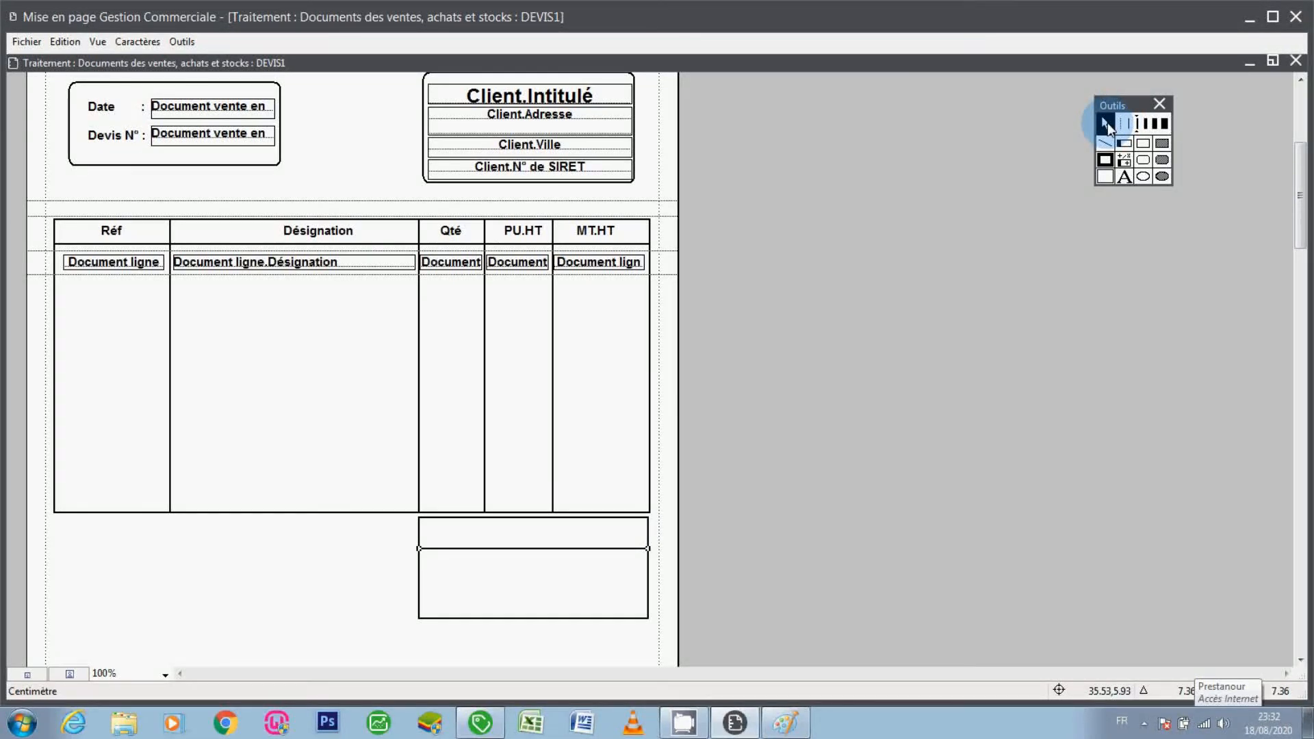
Duplicate the horizontal line lower in the rectangle and adjust both lines to divide it into three equal rows
key(ctrl+c)
key(ctrl+v)
key(Down)
key(Down)
key(Down)
key(Down)
key(Down)
key(Down)
key(Down)
key(Down)
key(Down)
key(Down)
key(Down)
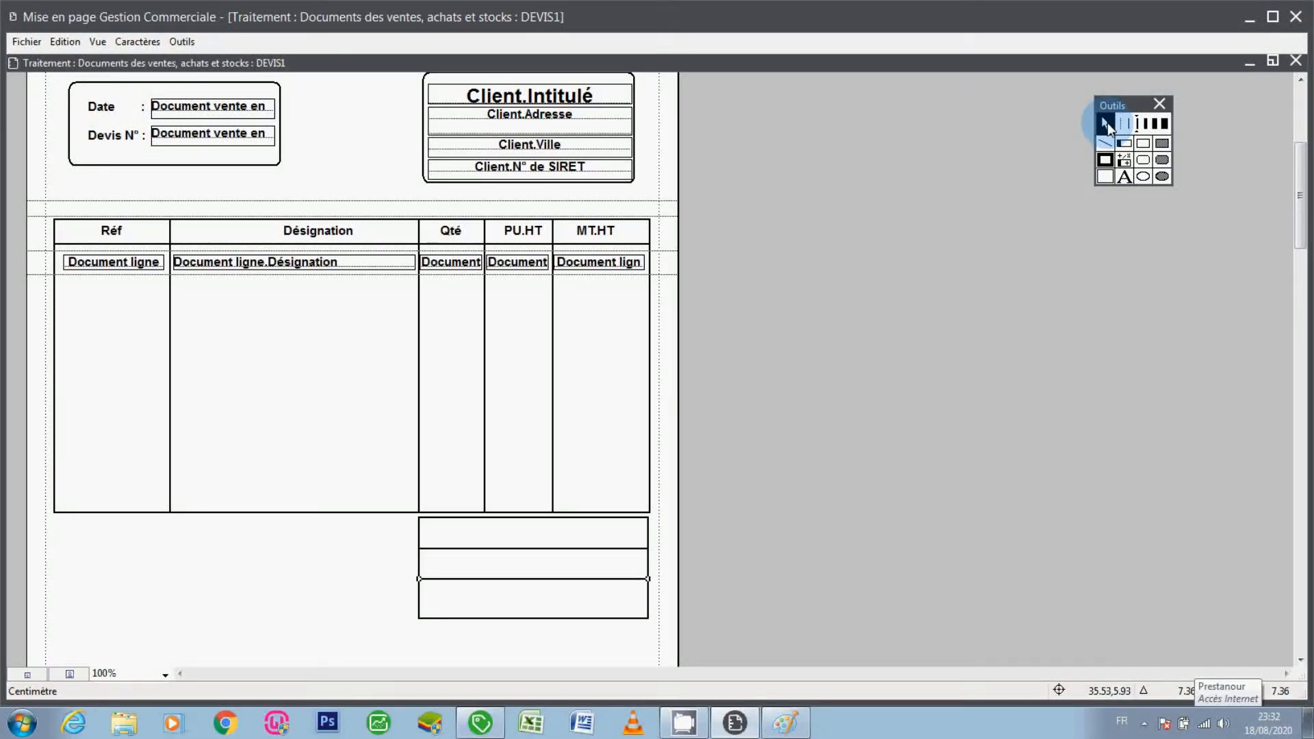
key(Down)
key(Down)
key(Down)
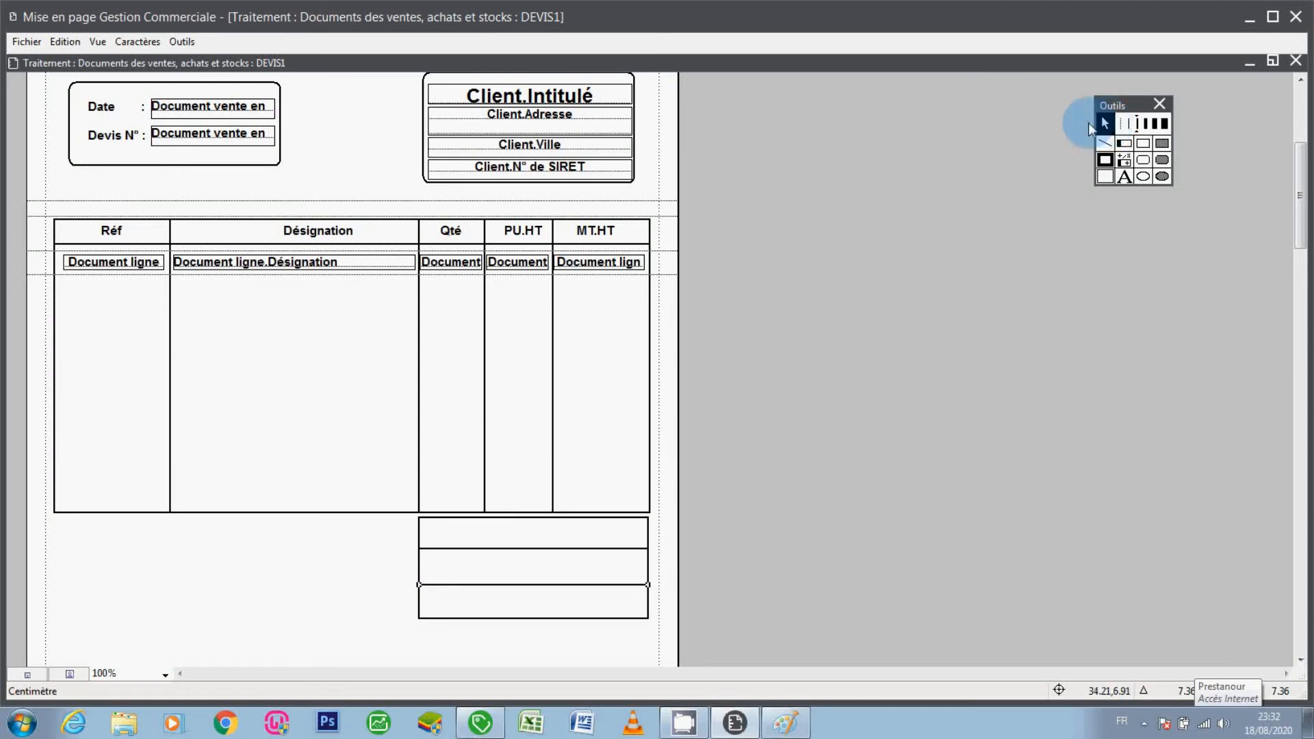
click(607, 549)
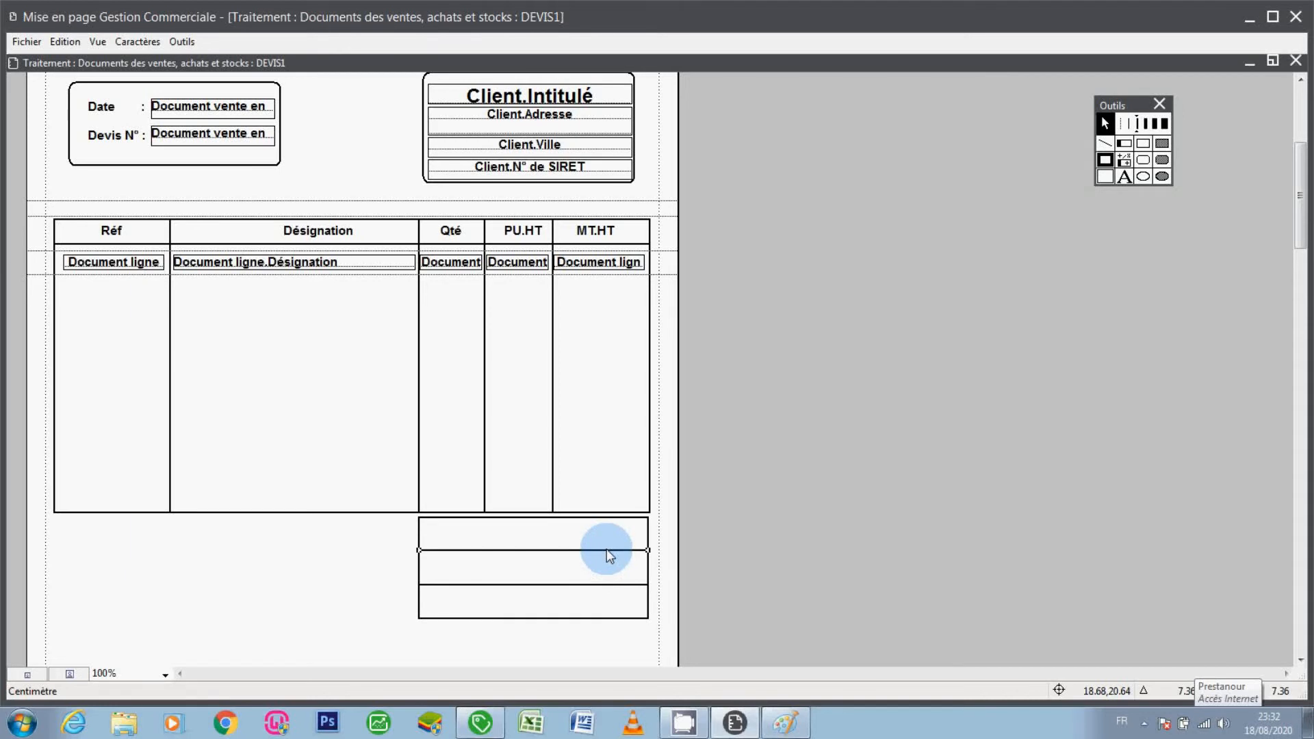
key(Down)
key(Down)
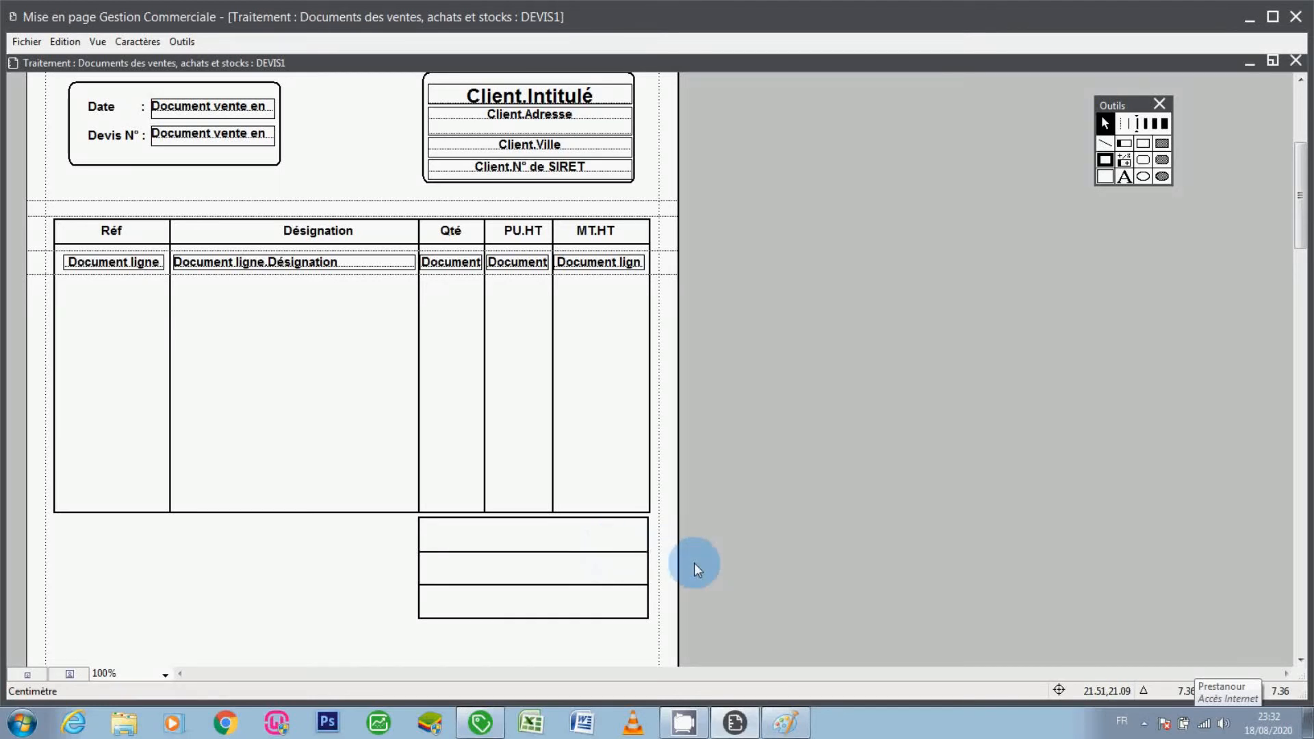
Draw a vertical line through the middle of the three-row box, from its upper edge to its lower edge, splitting it into two columns
click(1104, 143)
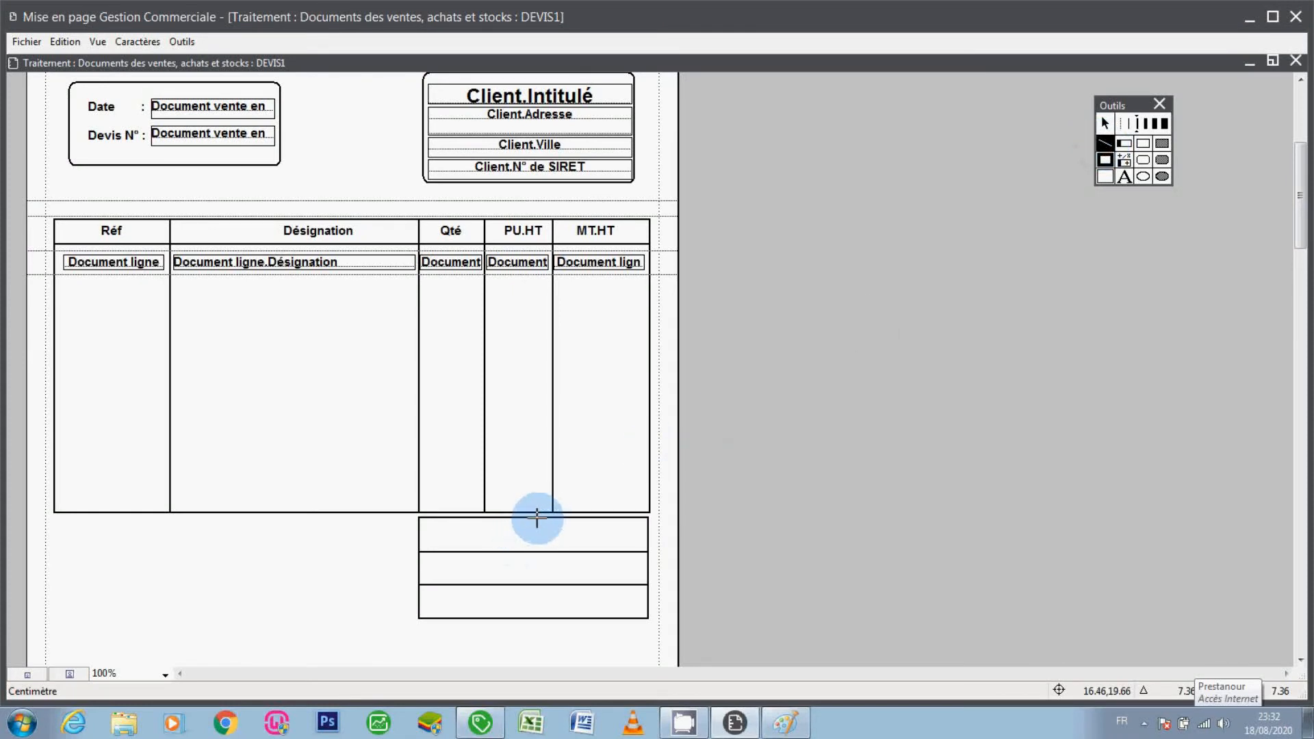
drag(533, 518, 533, 616)
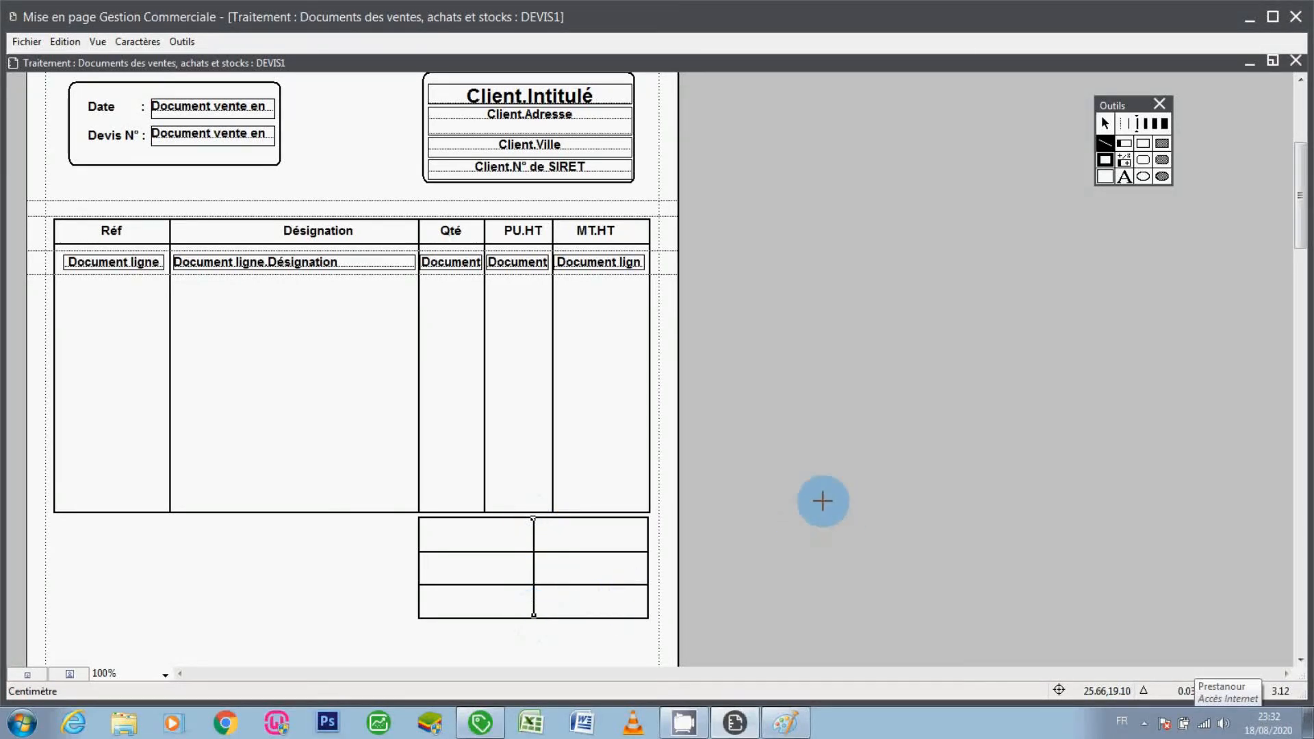
click(1105, 125)
click(1005, 256)
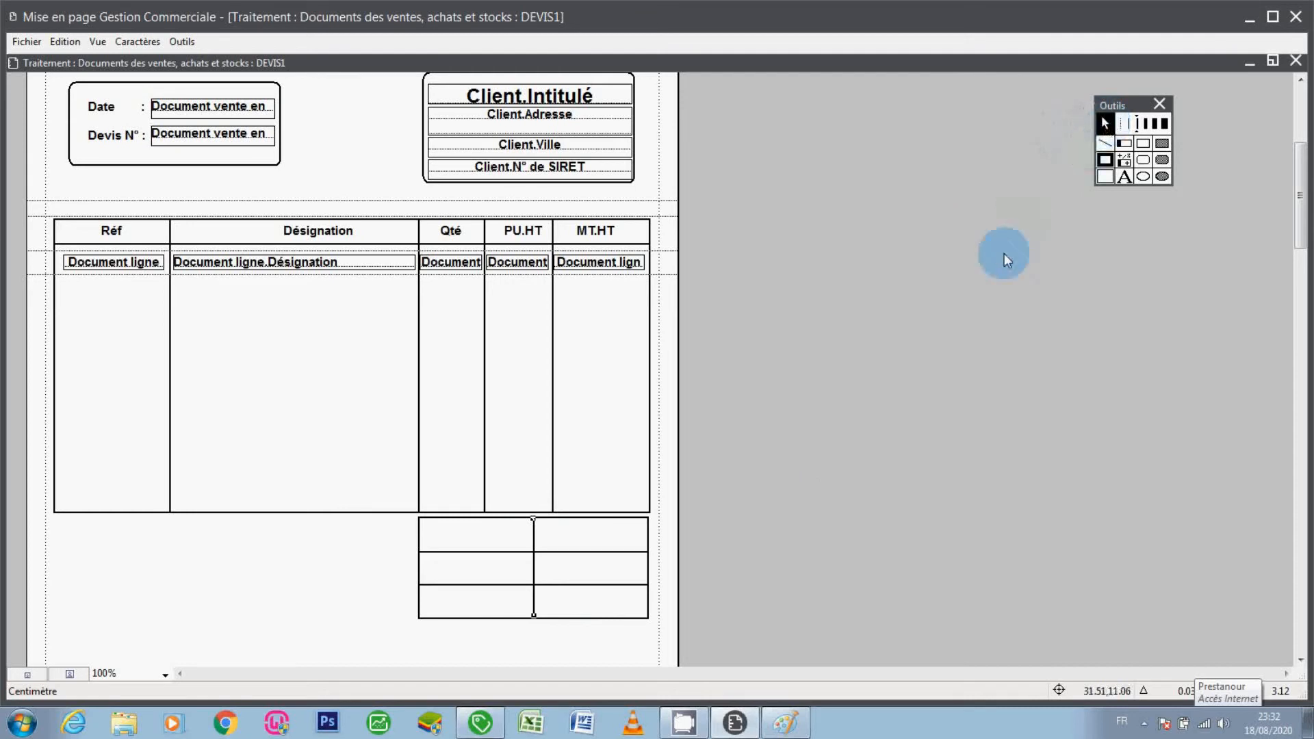
click(533, 602)
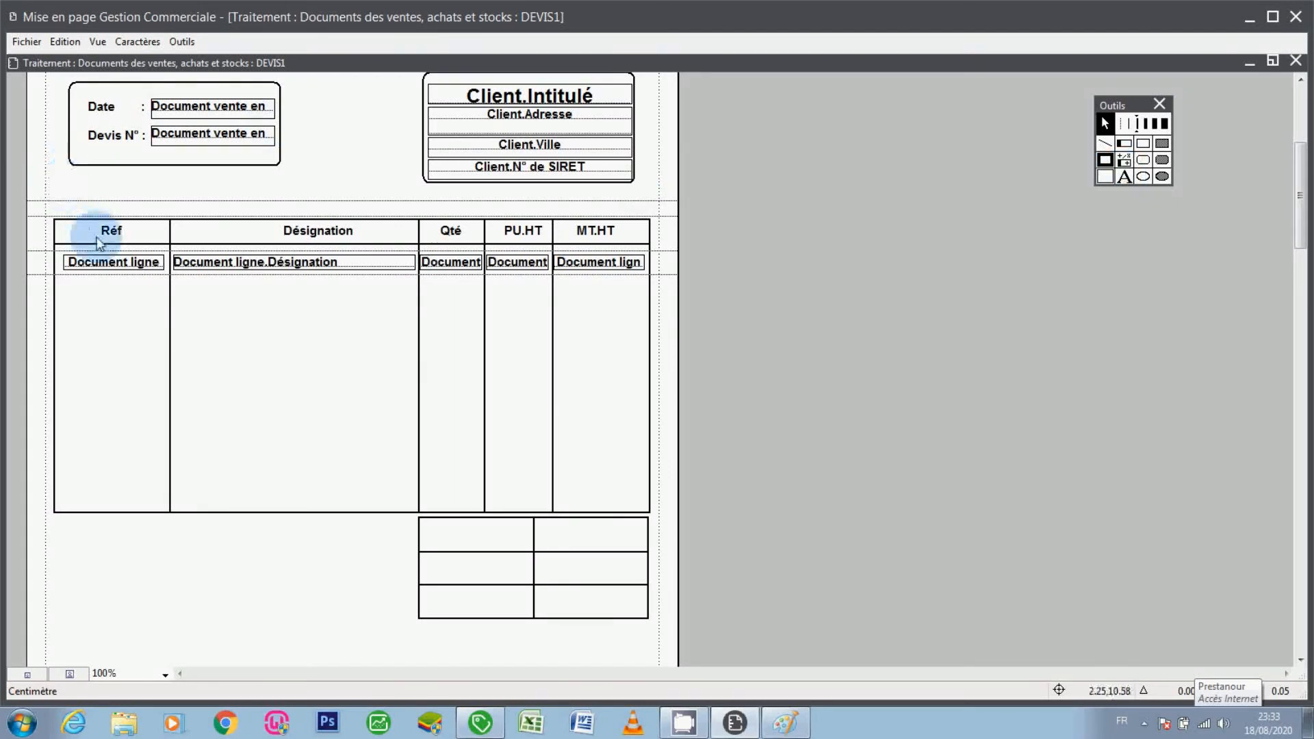
Add the text "Total ht" to the first column of the box's first row and centre it in the cell
click(1124, 176)
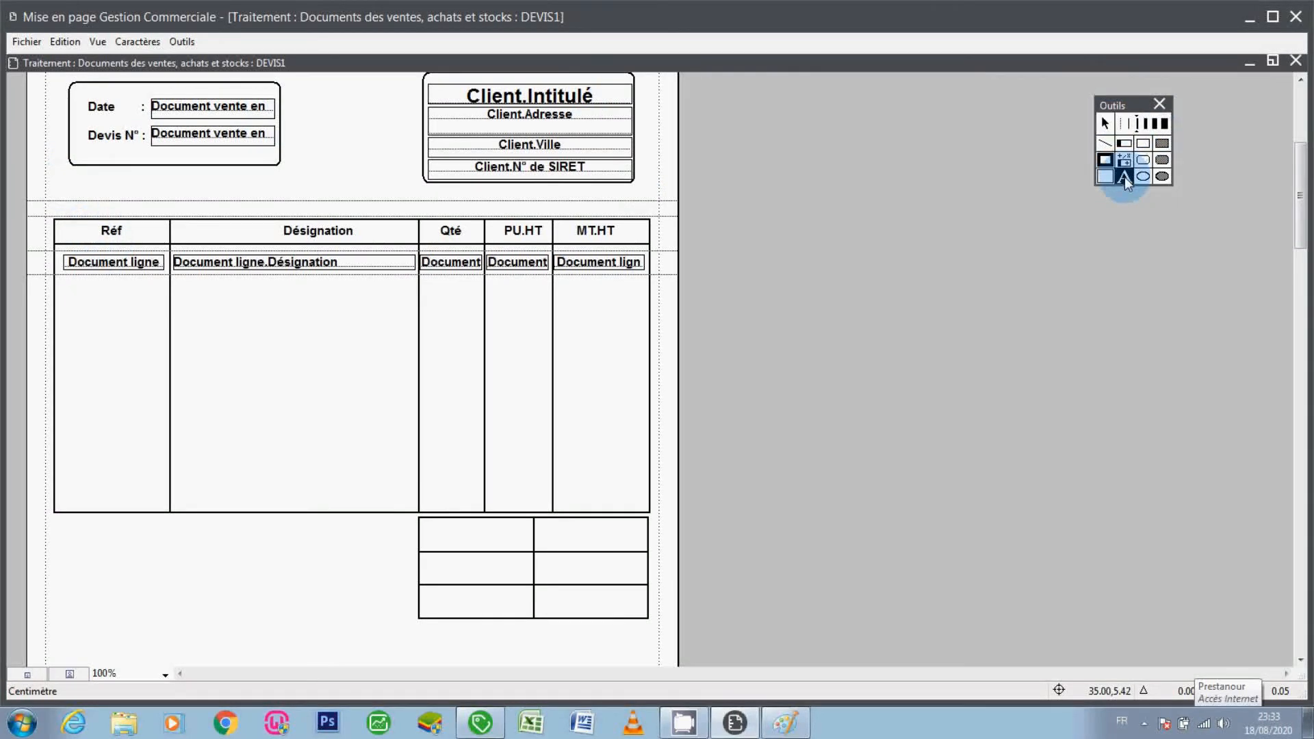
click(442, 539)
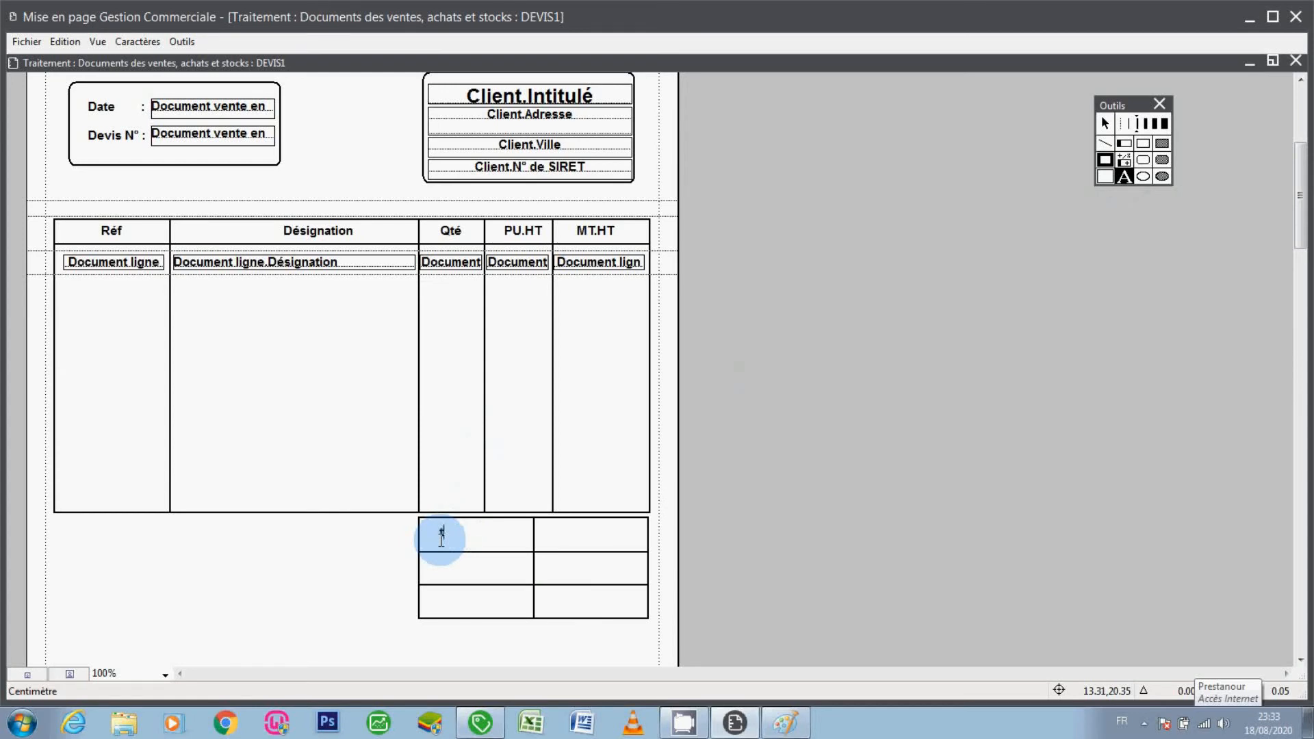
text(Total ht)
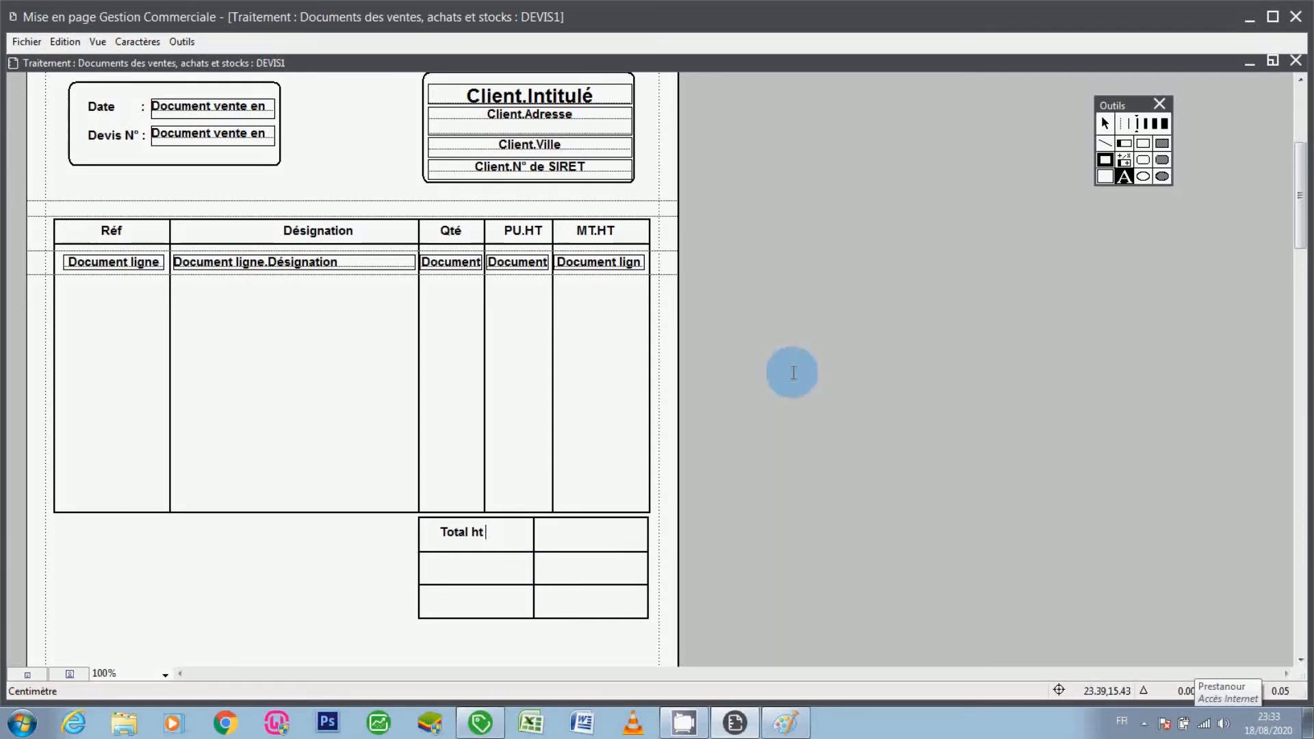
click(1104, 123)
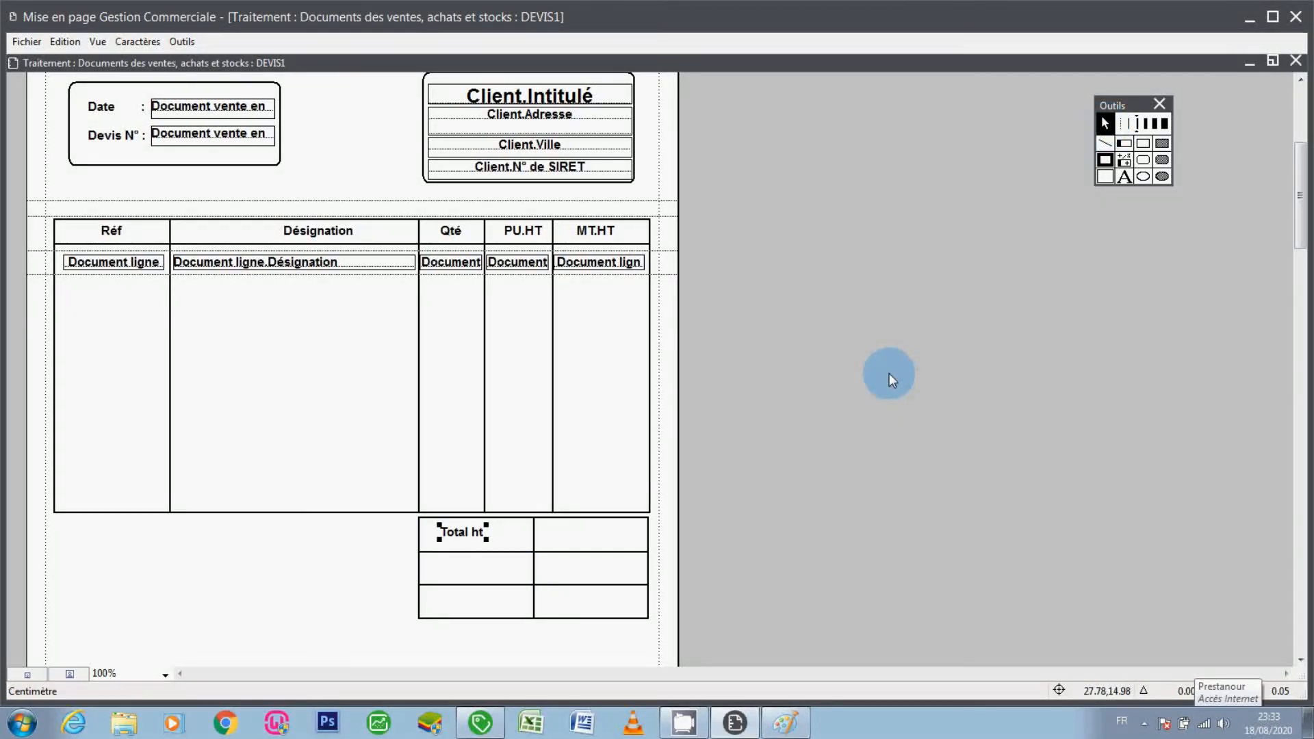
key(Right)
key(Right)
key(Right)
key(Right)
key(Right)
key(Right)
key(Down)
Duplicate the "Total ht" label and place the copy in the first column of the box's second row
key(ctrl+v)
key(Down)
key(Down)
key(Down)
key(Down)
key(Down)
key(Down)
key(Down)
key(Down)
key(Down)
key(Down)
key(Down)
key(Down)
key(Down)
key(Down)
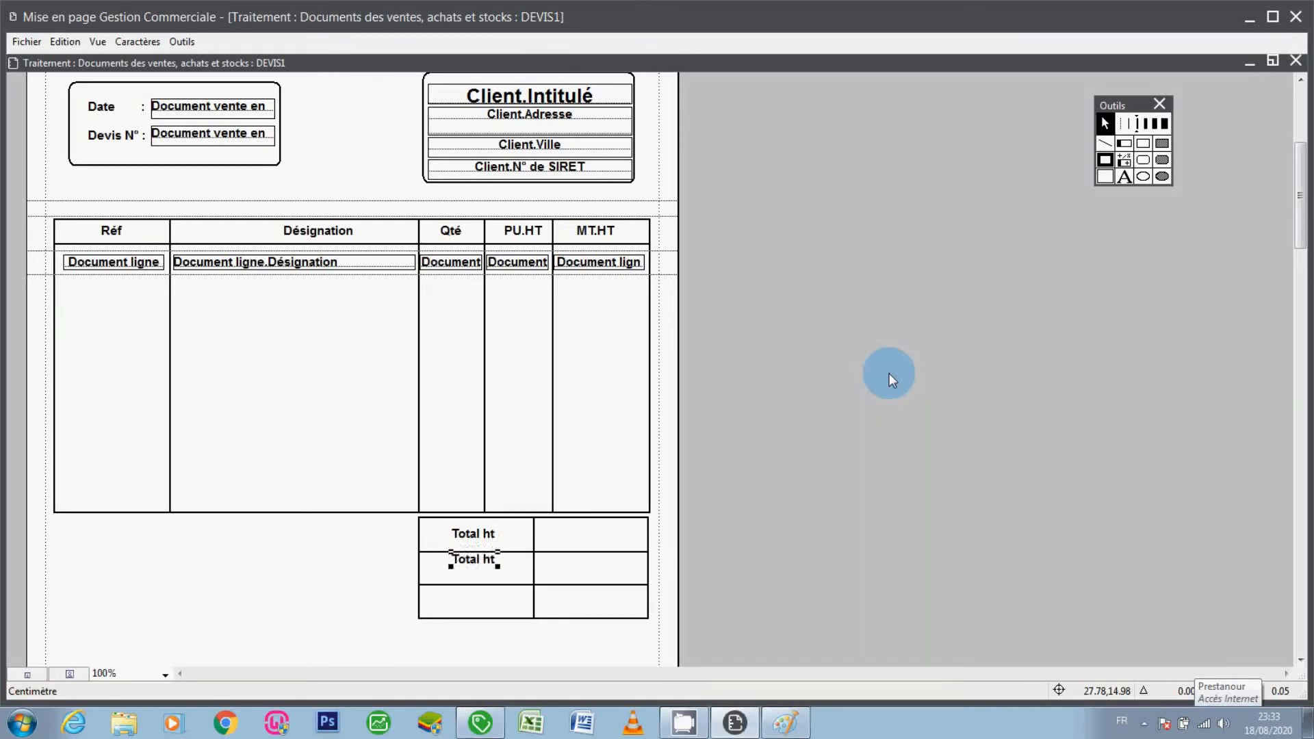
key(Down)
key(Down)
key(Down)
Add another copy of the "Total ht" label and centre it in the first column of the box's third row
key(ctrl+v)
key(Down)
key(Down)
key(Down)
key(Down)
key(Down)
key(Down)
key(Down)
key(Down)
key(Down)
key(Down)
key(Down)
key(Down)
key(Down)
key(Down)
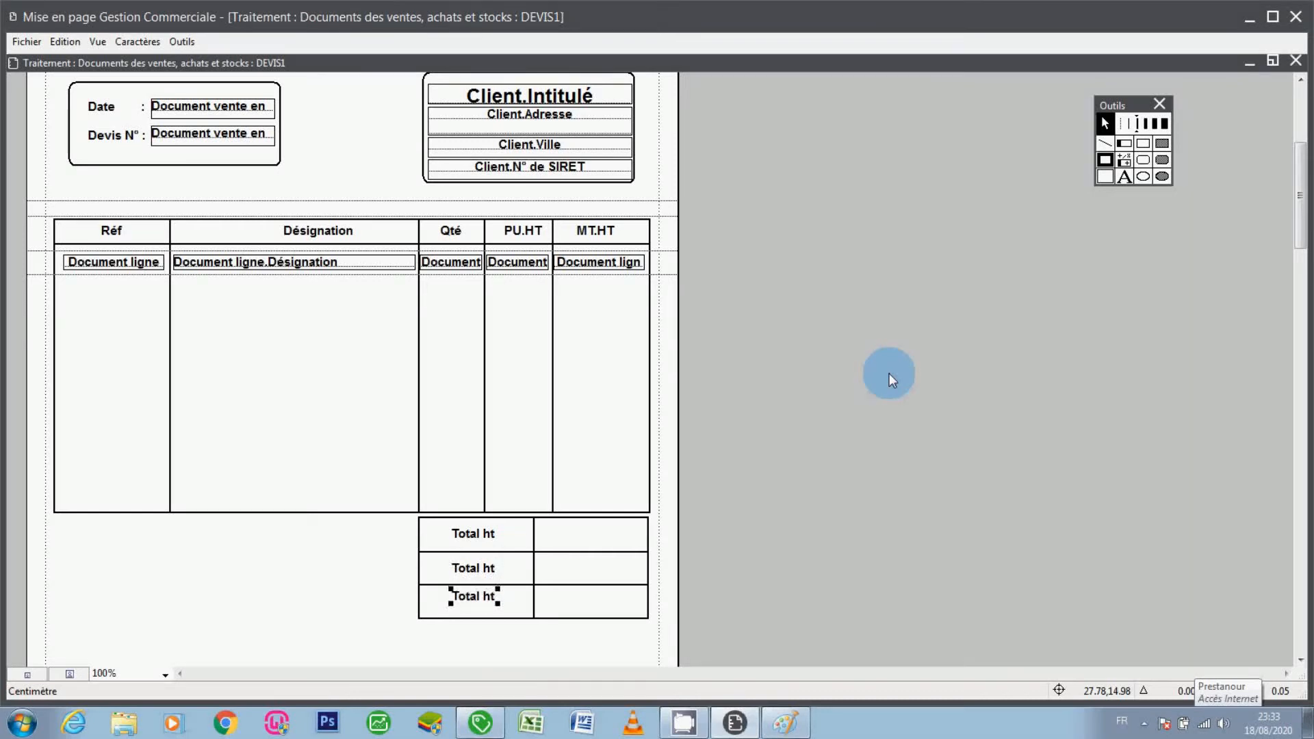
key(Down)
key(Down)
key(Down)
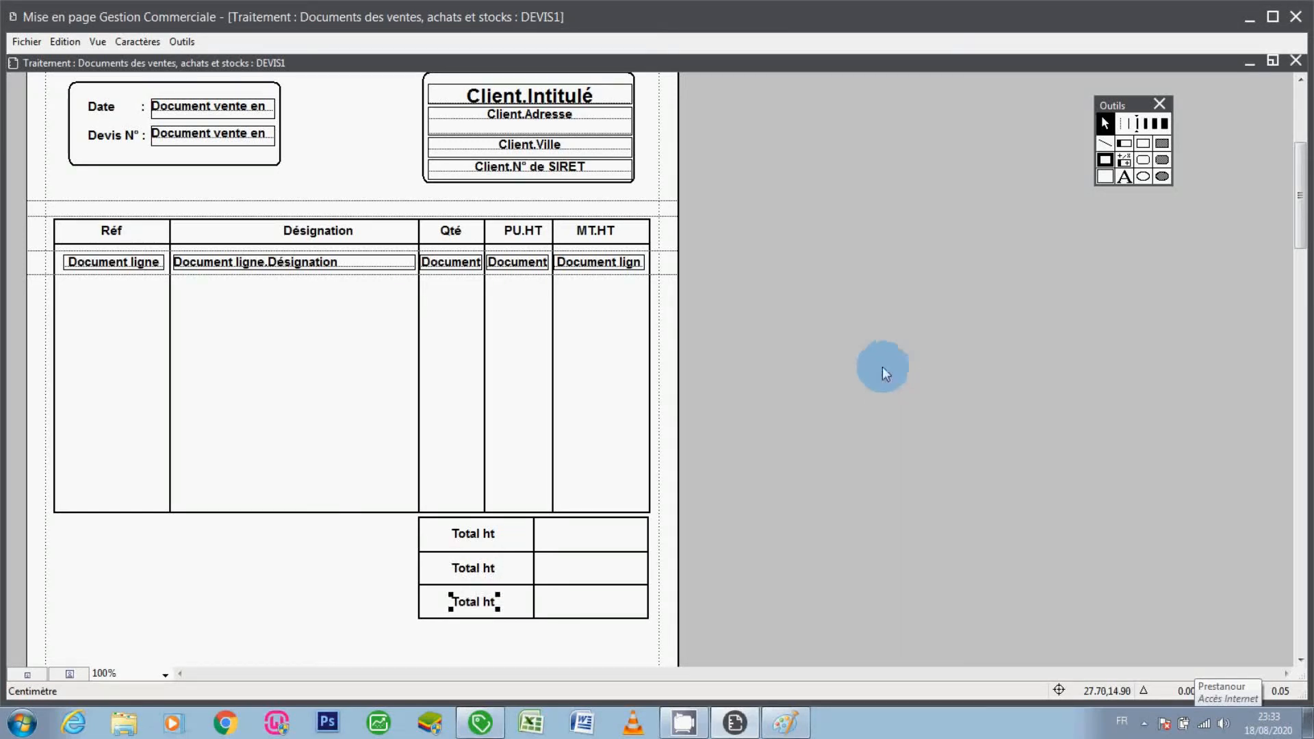
Change the second-row label to "Total TVA" and the first-row label to "Total HT"
double_click(489, 571)
key(BackSpace)
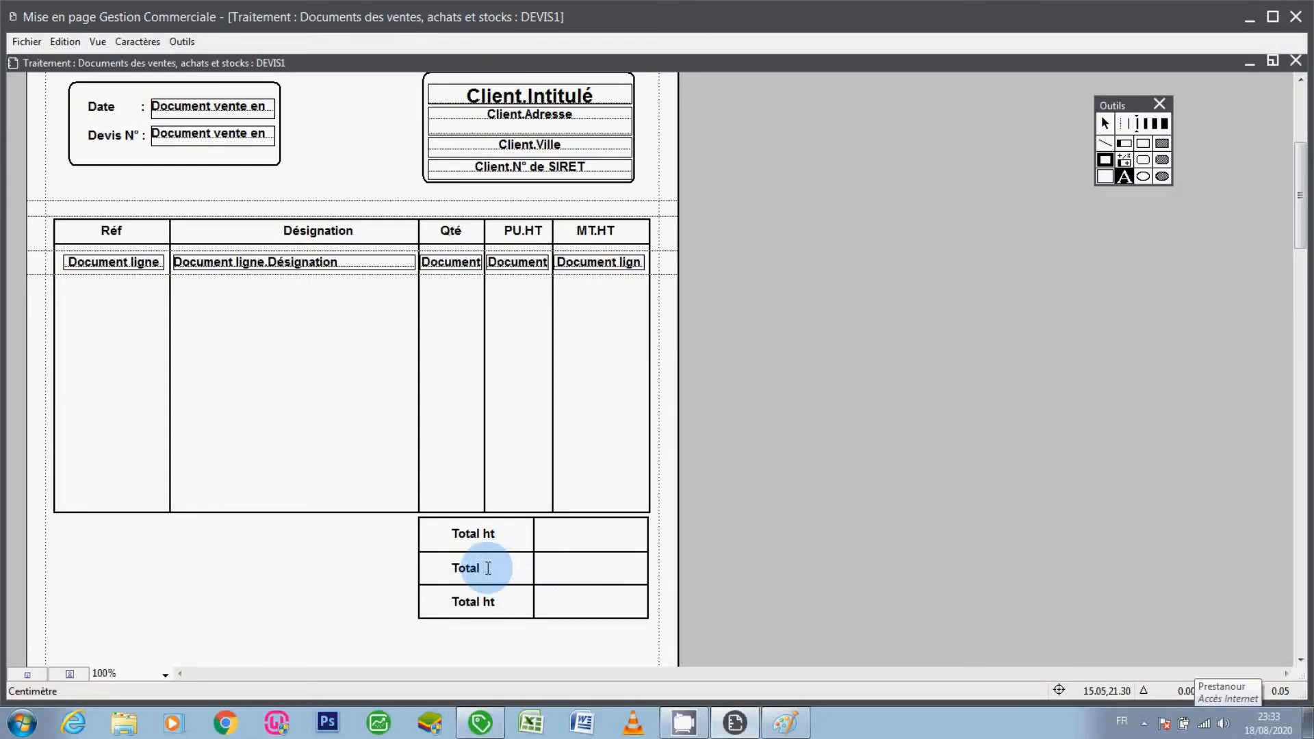
text(TVA)
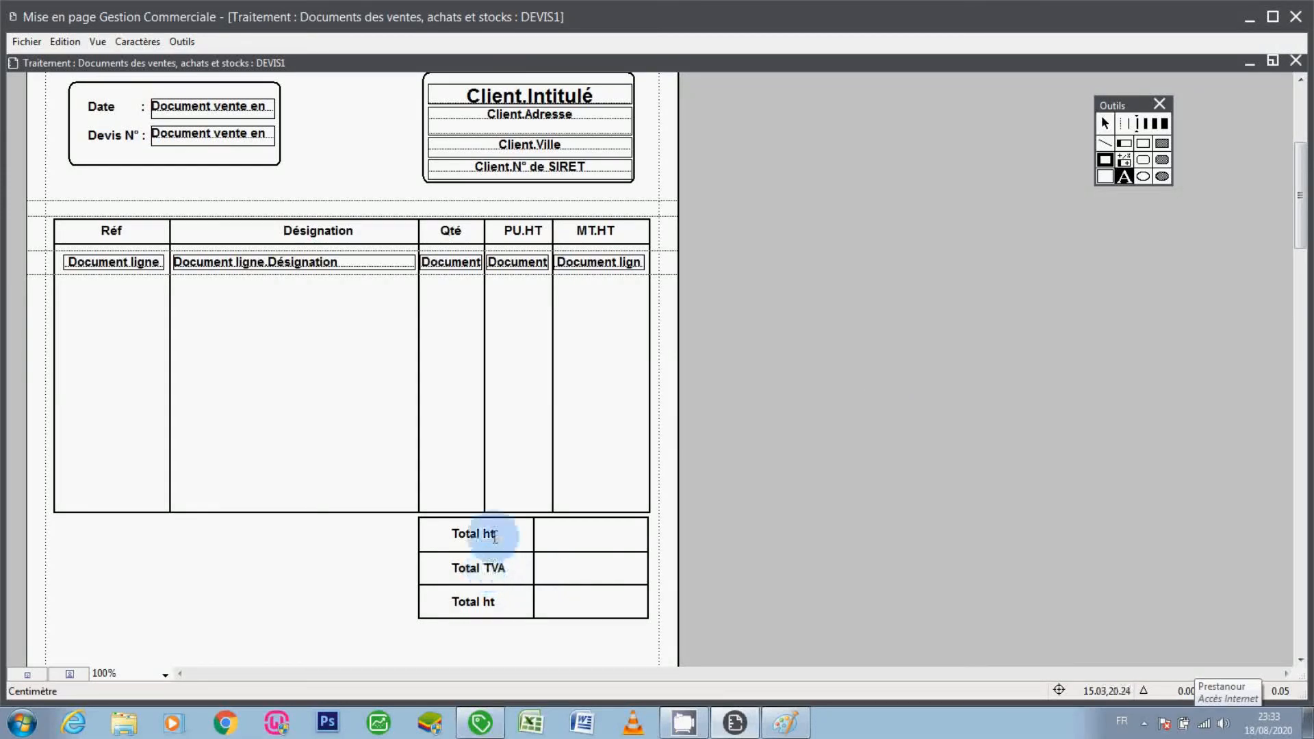
click(499, 536)
key(BackSpace)
text(HT)
Change the third-row label of the totals box to "Total TTC"
click(500, 611)
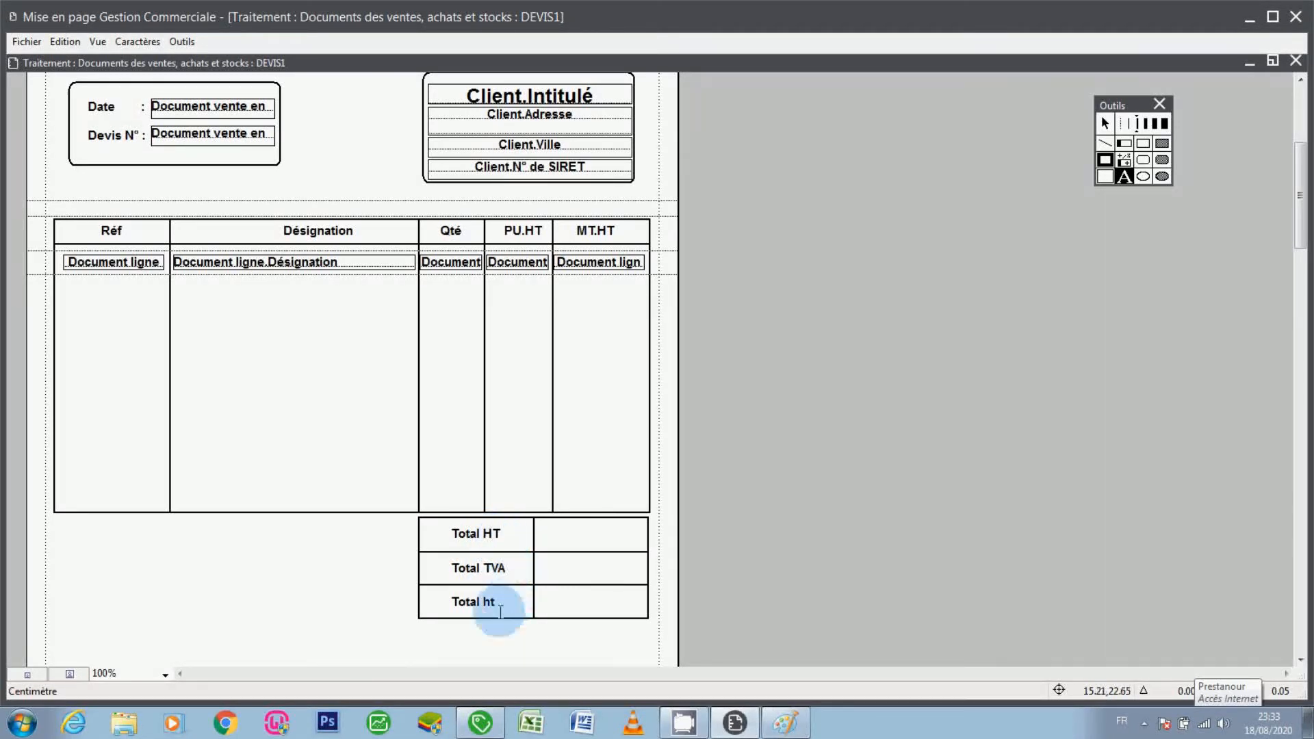
key(BackSpace)
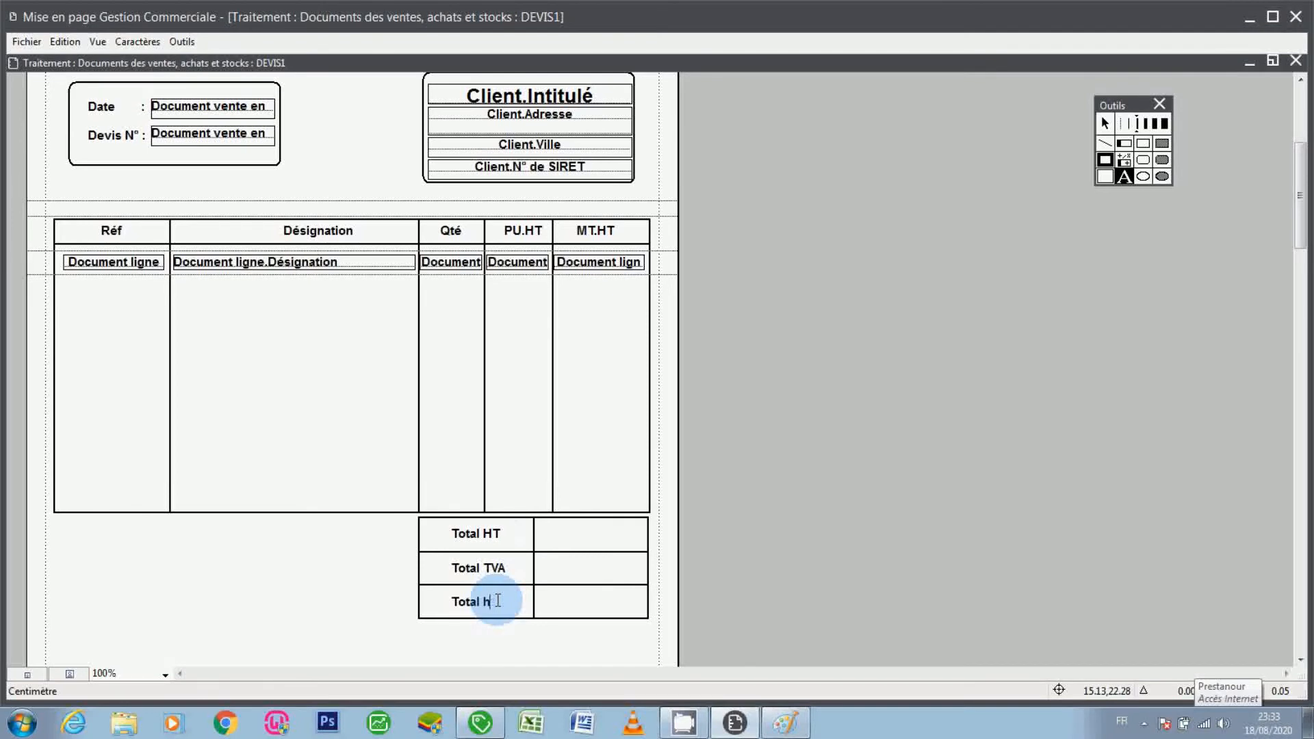
key(BackSpace)
text(TTC)
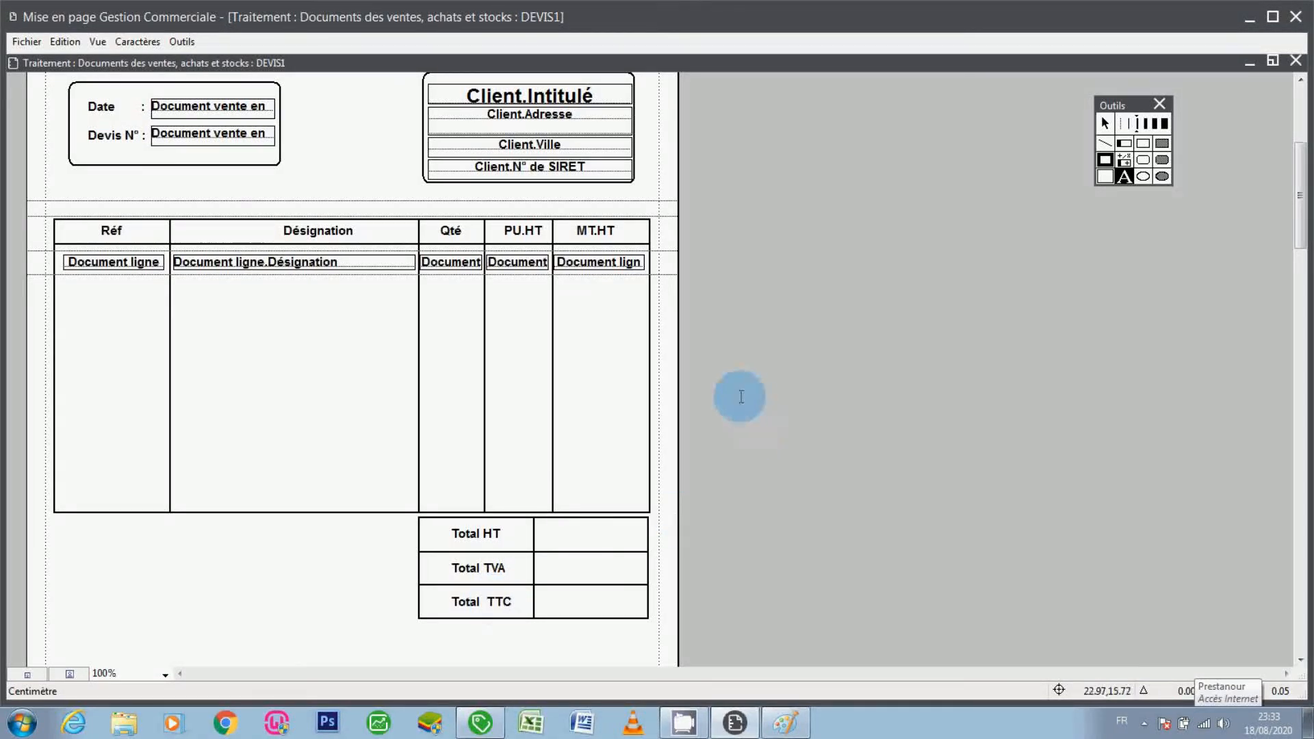
click(1107, 124)
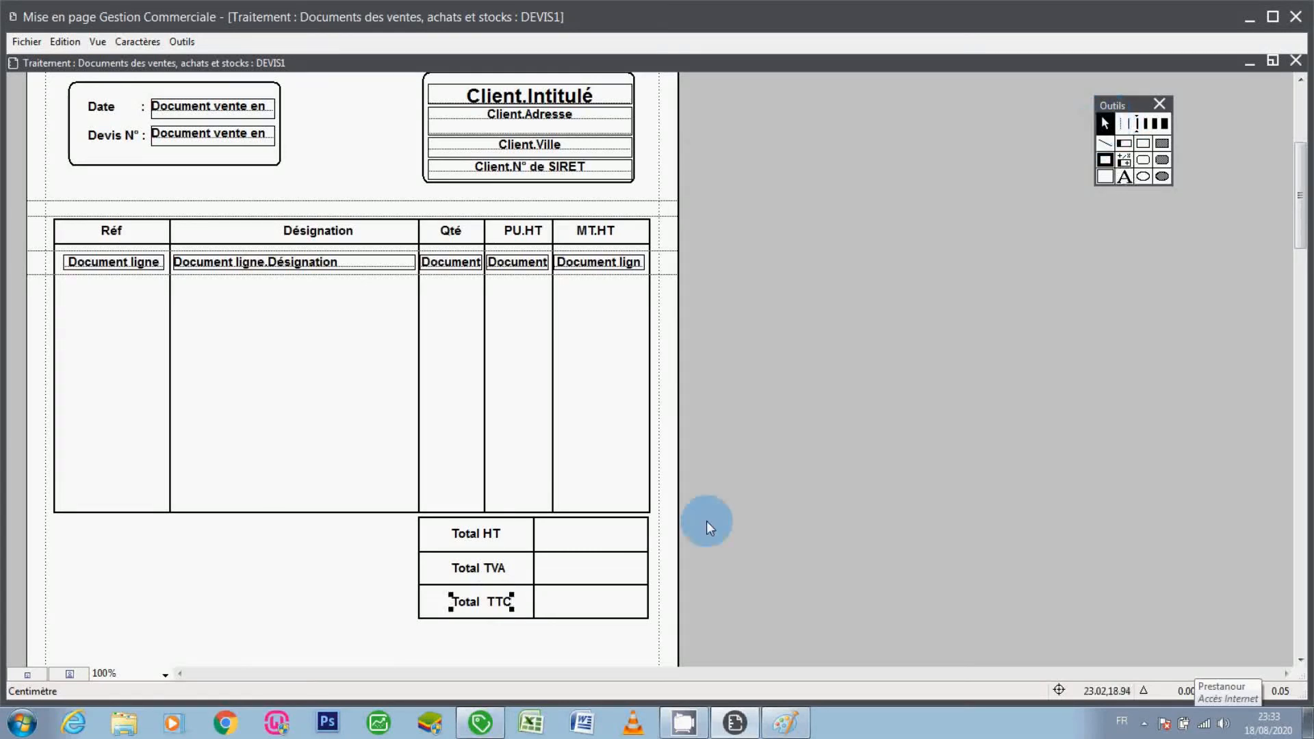
Duplicate the "Total TTC" label and move the copy just below the totals box
click(506, 603)
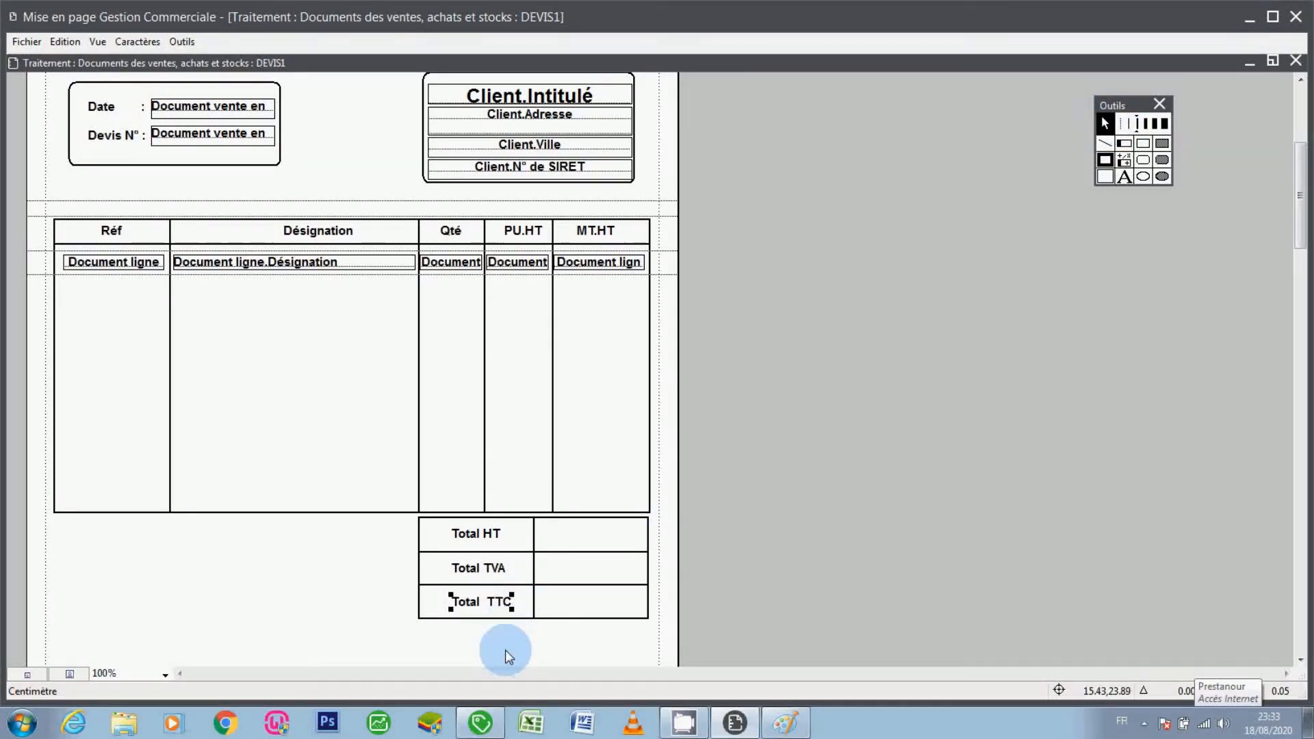
key(Down)
key(Down)
key(Down)
key(Down)
key(Down)
key(Down)
key(Down)
key(Down)
key(Down)
key(Down)
key(Down)
key(Down)
key(Down)
key(Down)
key(Down)
key(Down)
key(Down)
key(Down)
key(Down)
key(Down)
key(Down)
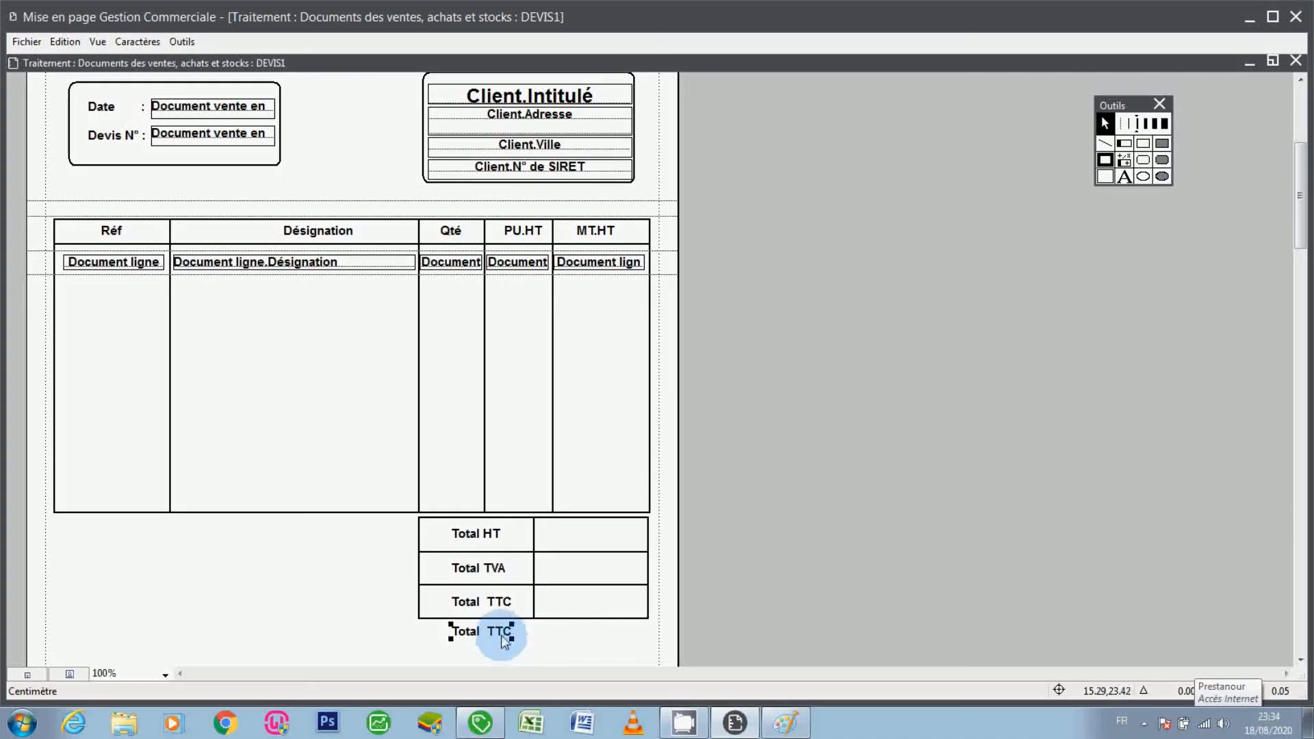
Replace the text of the label copy below the totals box with a colon
double_click(499, 633)
key(BackSpace)
key(BackSpace)
key(BackSpace)
key(BackSpace)
key(BackSpace)
key(BackSpace)
key(BackSpace)
key(BackSpace)
key(BackSpace)
key(BackSpace)
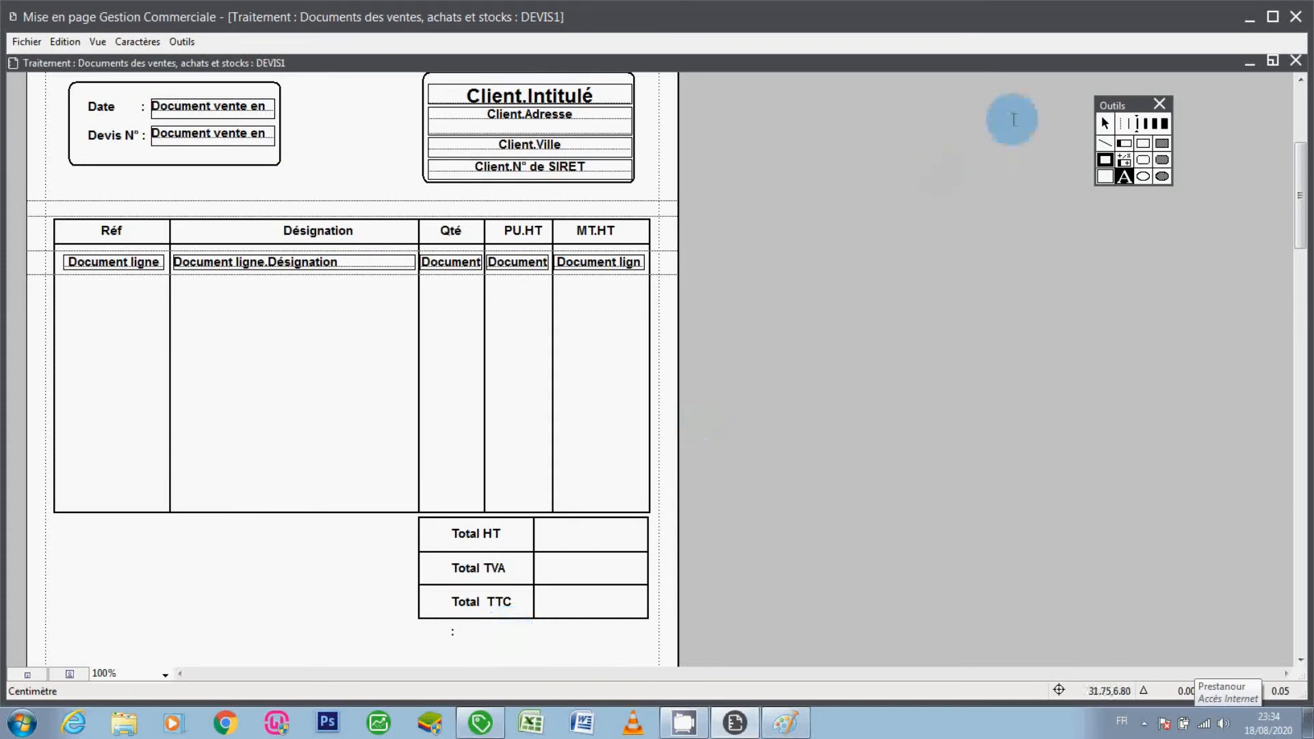
Place an aligned colon after each of the labels "Total TTC", "Total TVA" and "Total HT", duplicating the colon for the rows
click(1105, 127)
key(Right)
key(Right)
key(Right)
key(Right)
key(Right)
key(Right)
key(Right)
key(Right)
key(Right)
key(Right)
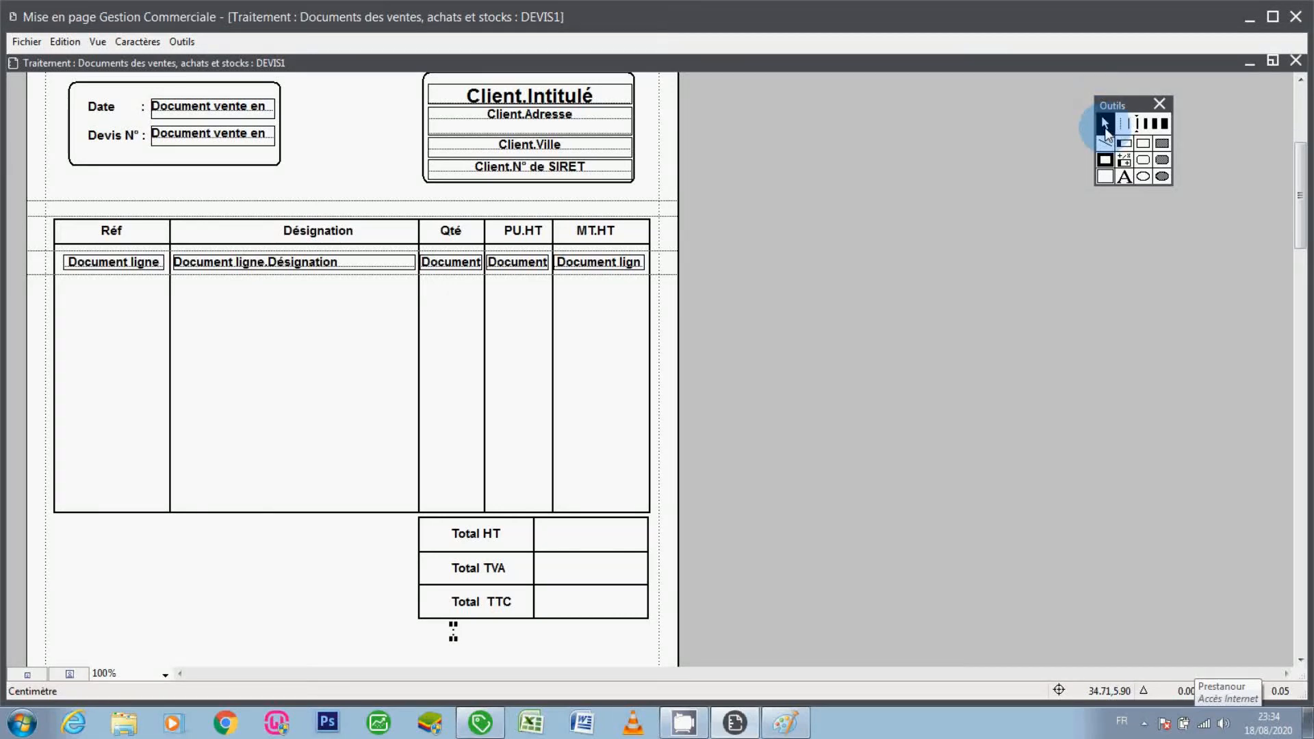
key(Right)
key(Right)
key(Right)
key(Right)
key(Right)
key(Right)
key(Right)
key(Right)
key(Right)
key(Right)
key(Up)
key(Up)
key(Up)
key(Up)
key(Up)
key(Up)
key(Up)
key(Up)
key(Up)
key(Up)
key(Up)
key(Up)
key(Up)
key(Up)
key(Up)
key(Up)
key(Up)
key(Up)
key(Up)
key(Up)
key(Up)
key(Up)
key(Up)
key(Up)
key(Up)
key(Up)
key(Up)
key(Up)
key(Up)
key(Down)
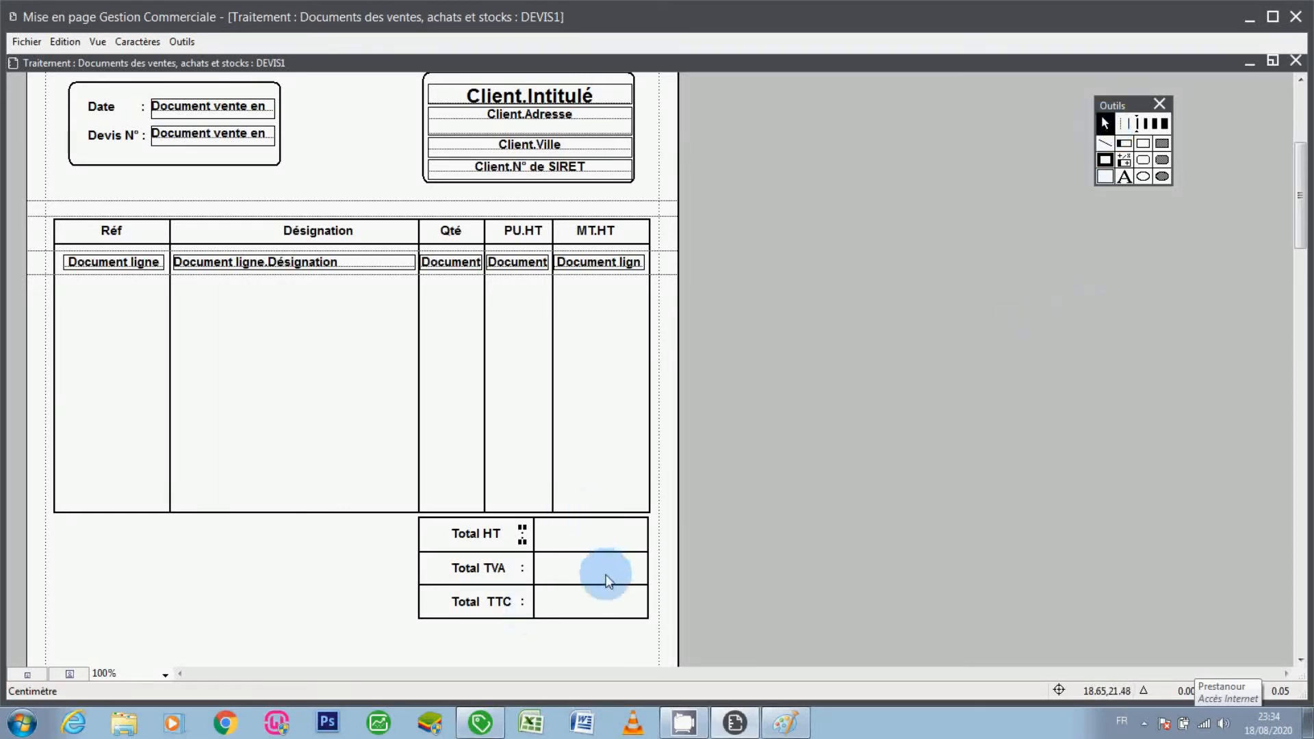
click(700, 536)
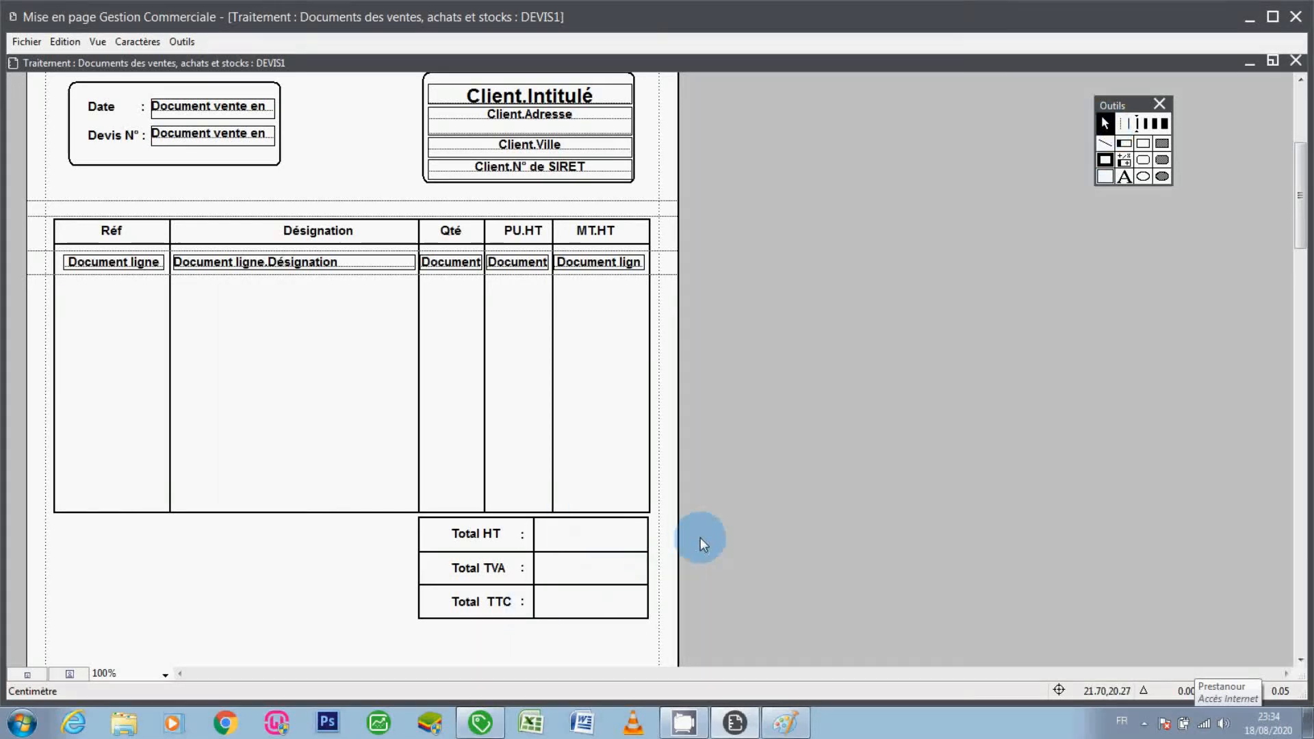
Draw a variable zone in the second column of the "Total HT" row and link it to a total field of the "Pied de document" file
click(1124, 143)
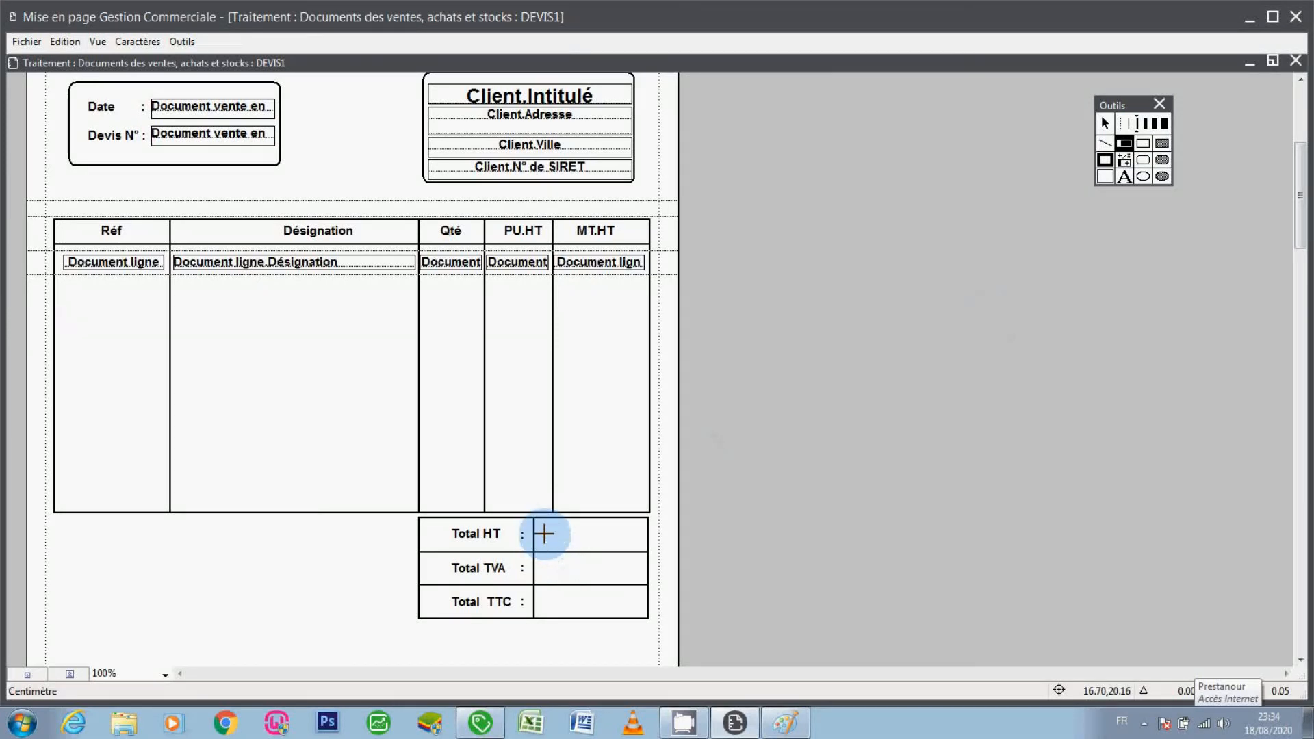
drag(544, 534, 627, 550)
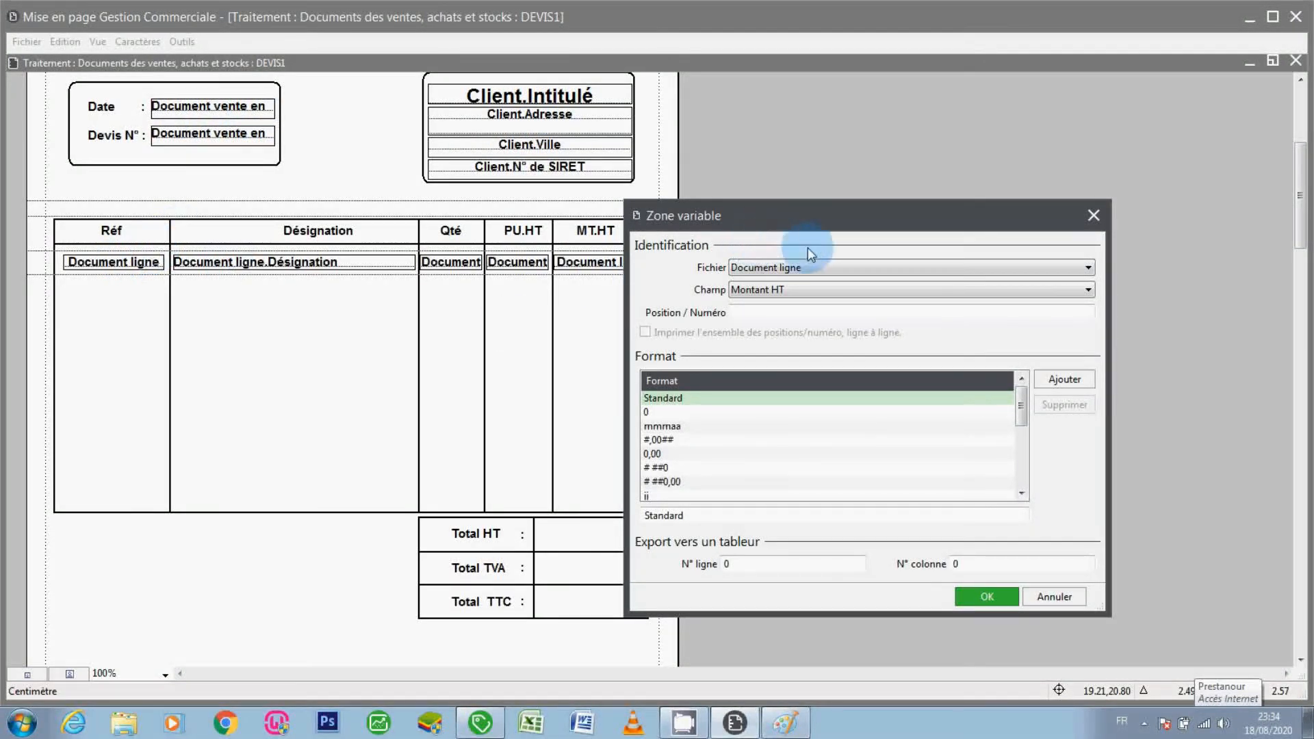
click(805, 267)
click(805, 266)
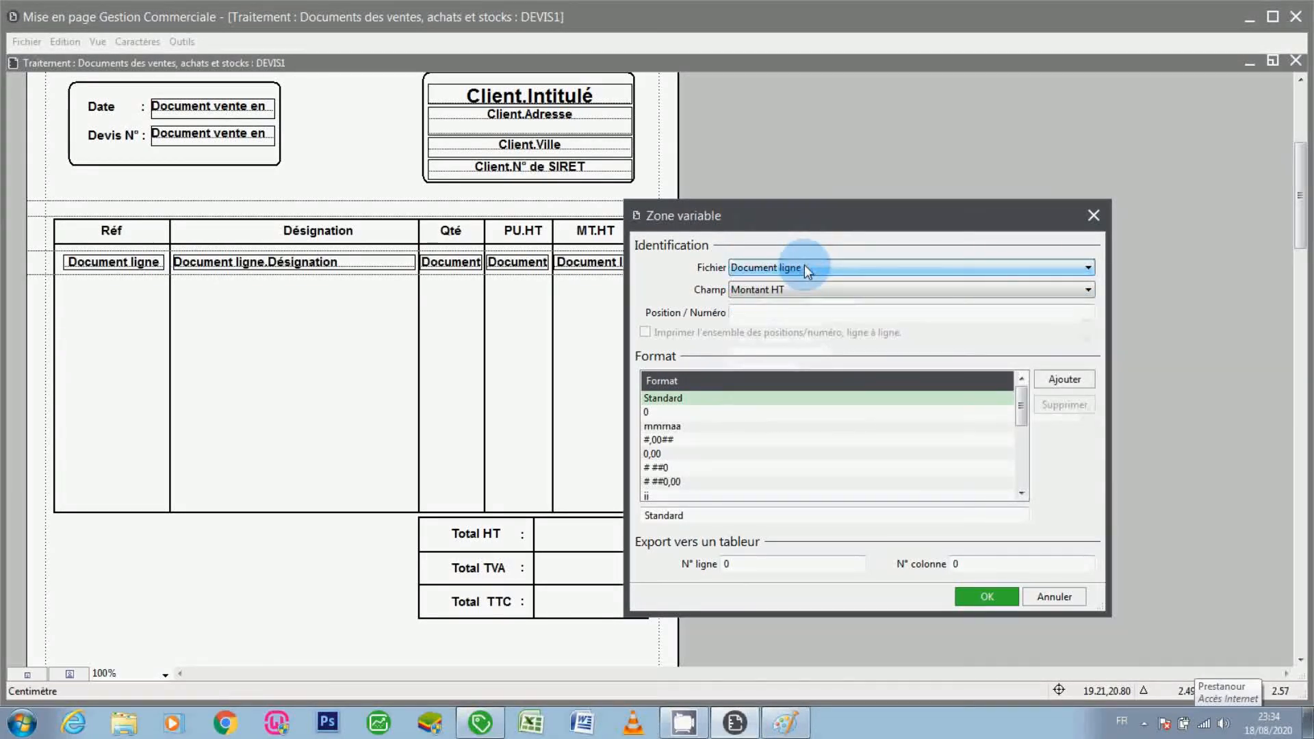
key(p)
key(p)
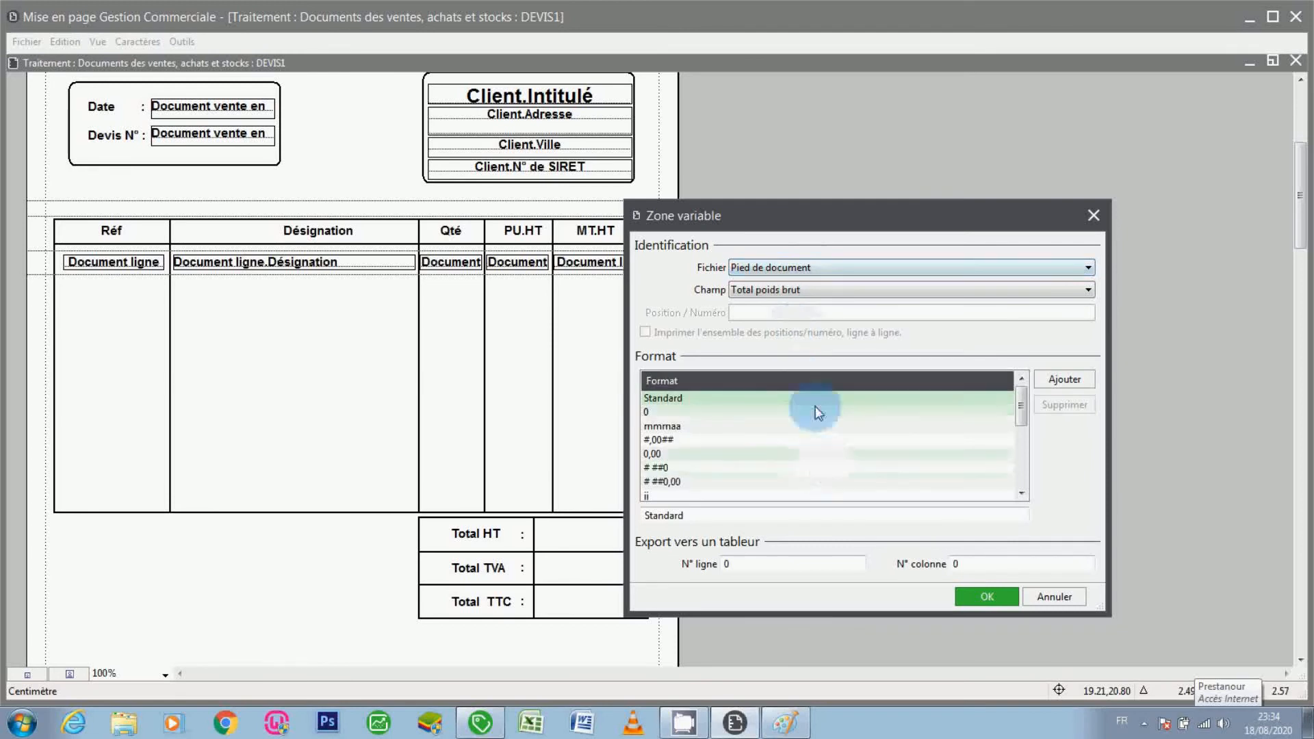
click(797, 288)
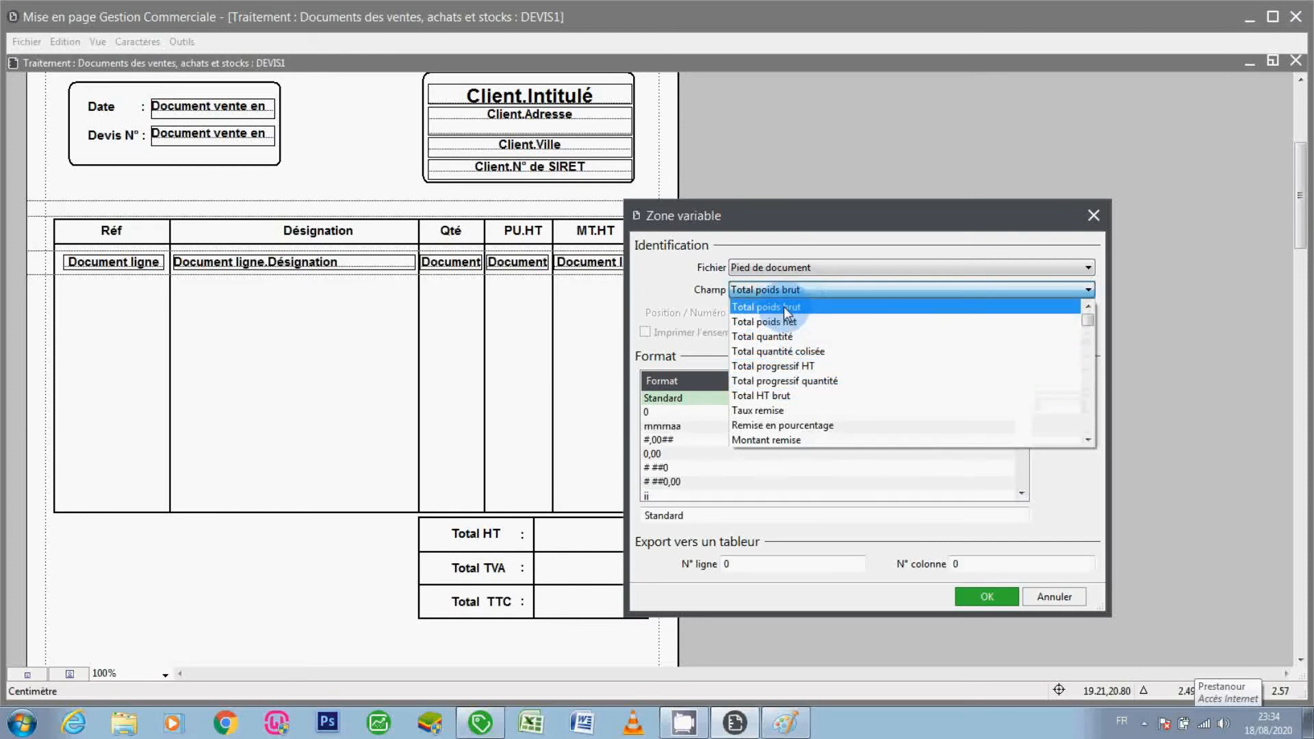
click(783, 307)
scroll(783, 290, down, 1)
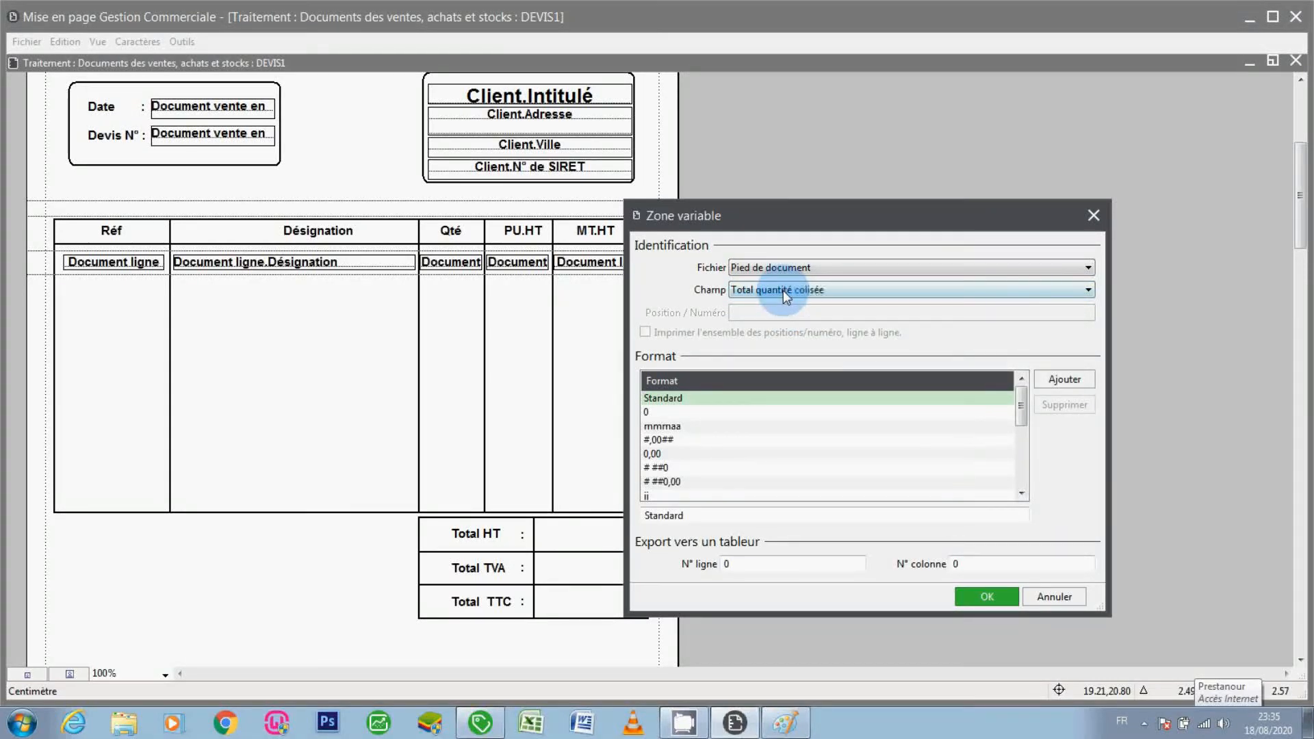
scroll(783, 290, down, 1)
scroll(783, 290, down, 1)
click(973, 596)
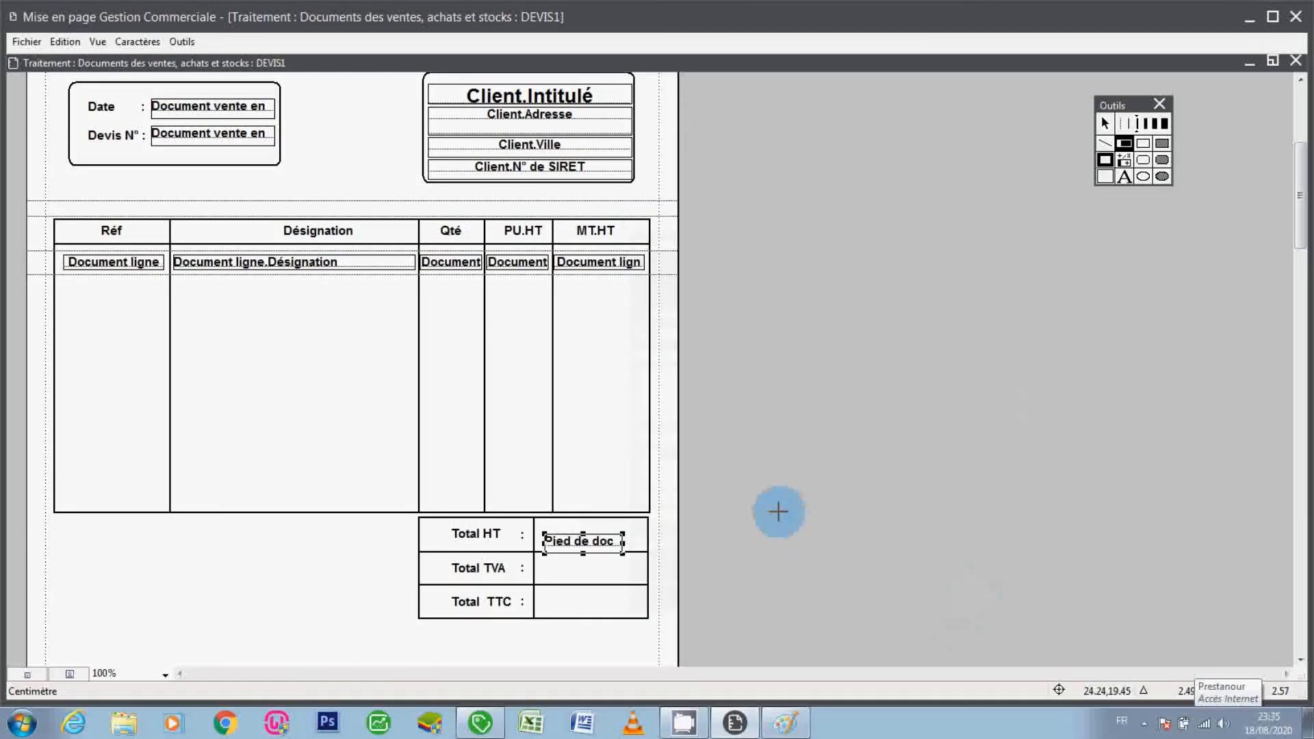
Move the new zone up inside the "Total HT" cell, widen it, and shift it towards the column divider
key(Up)
key(Up)
key(Up)
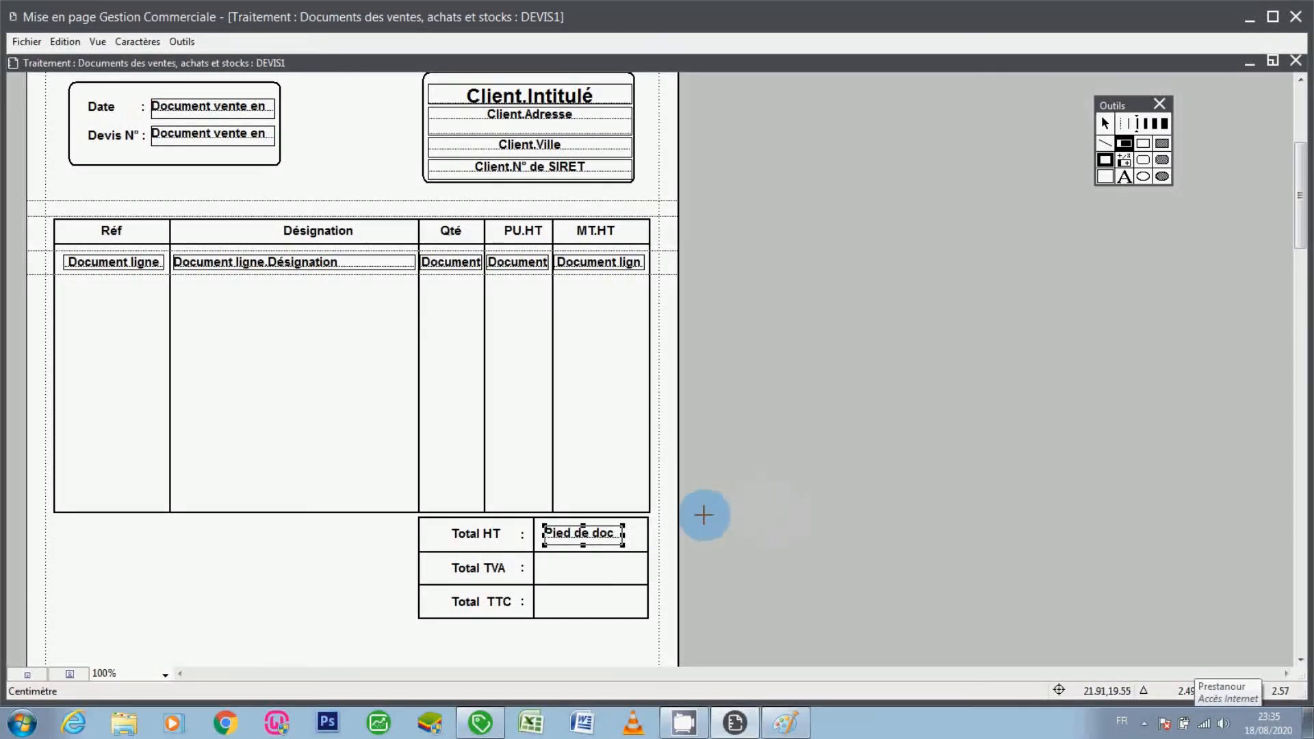
click(1104, 124)
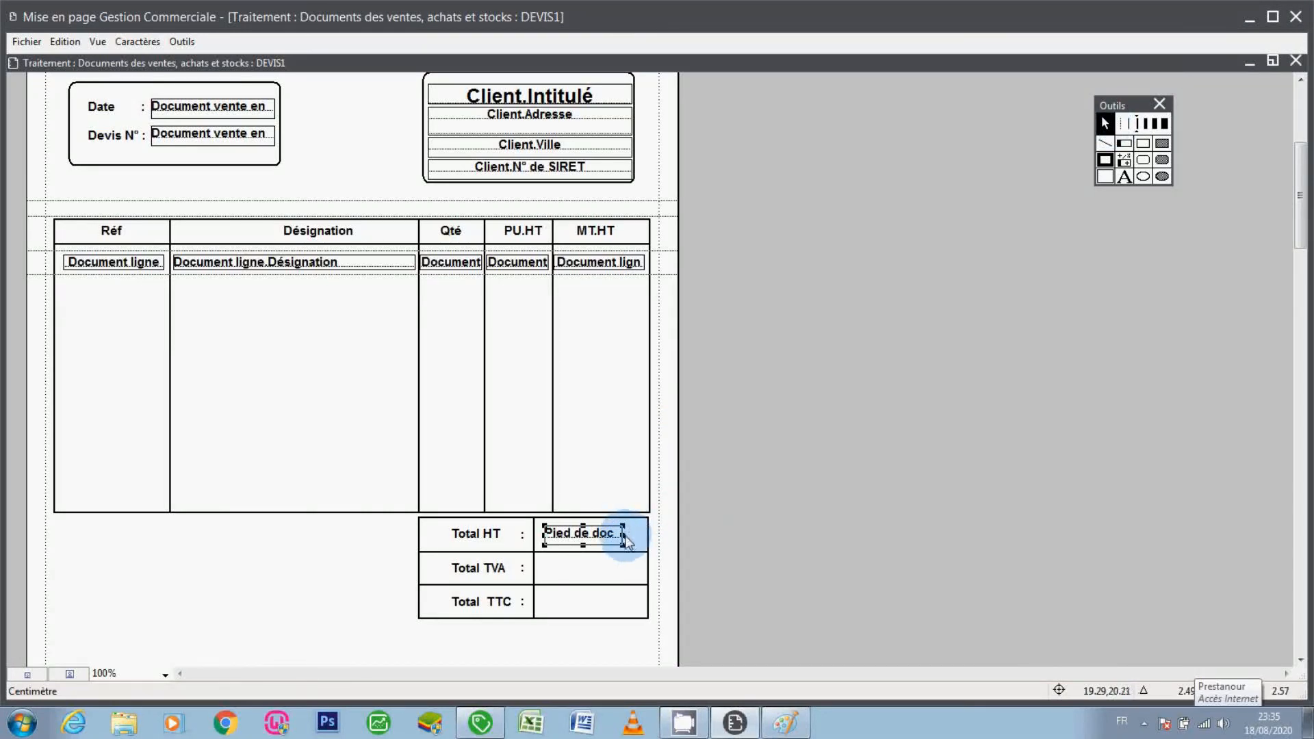
drag(625, 539, 643, 538)
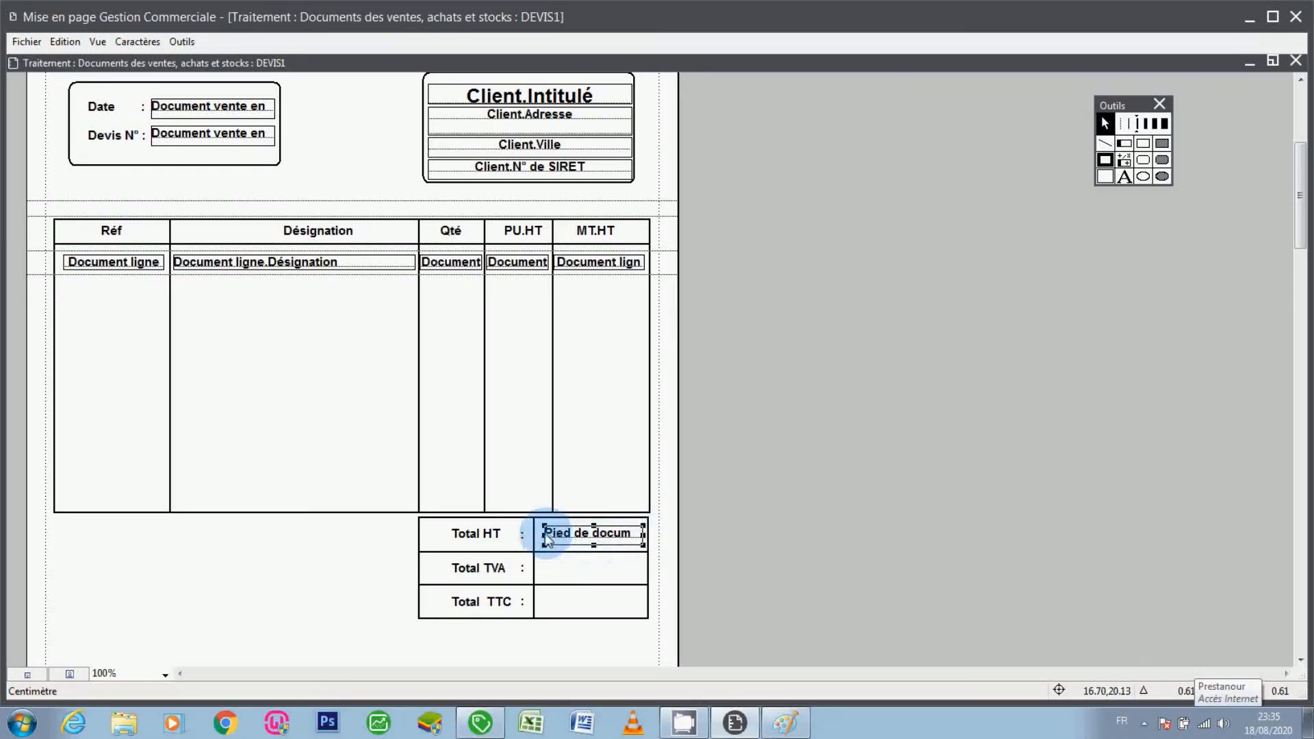
drag(546, 537, 539, 540)
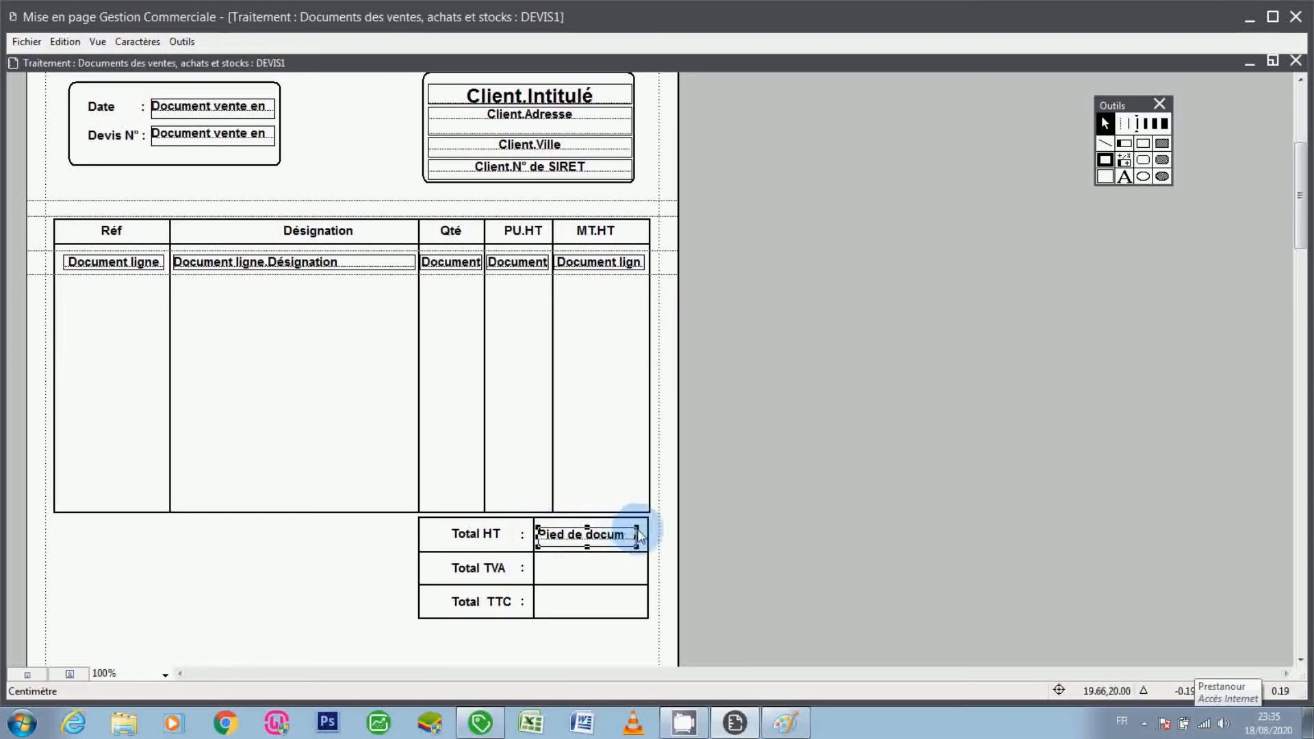
Nudge the displaced outer rectangle of the totals box up and left, back into line with its dividing lines
click(639, 540)
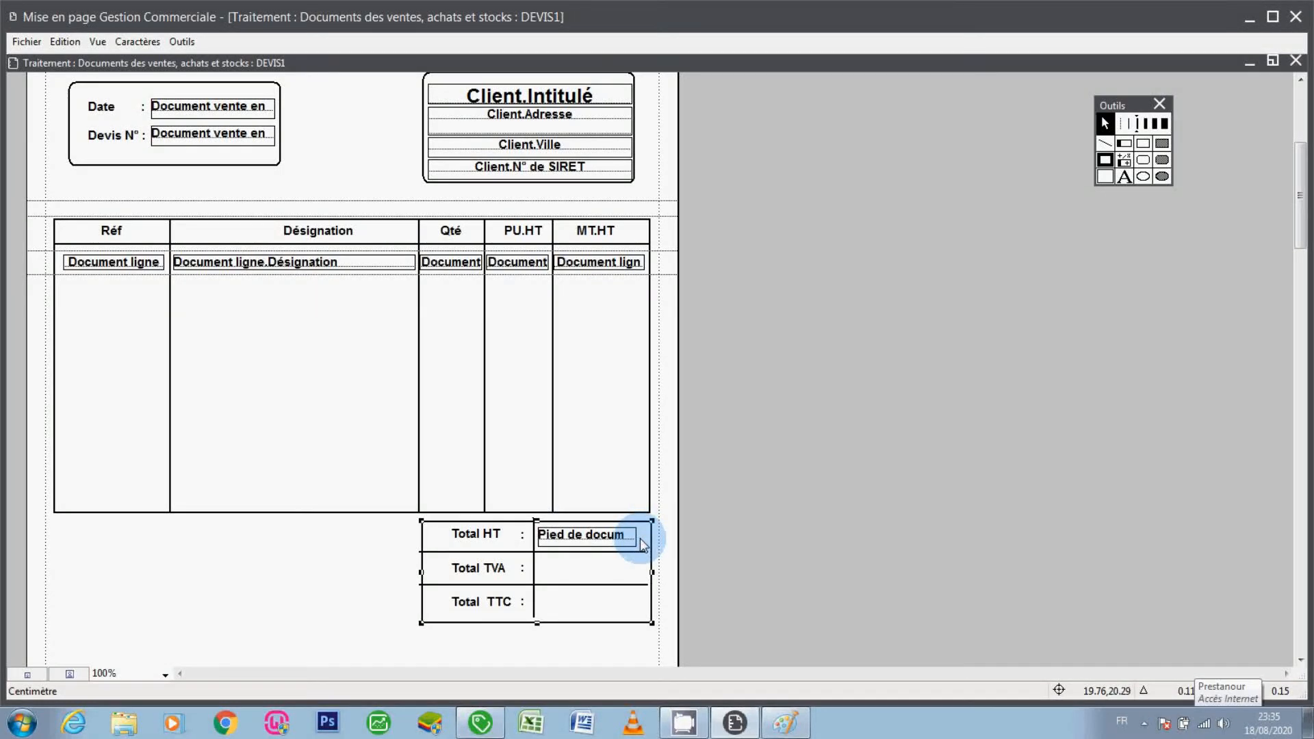
key(Up)
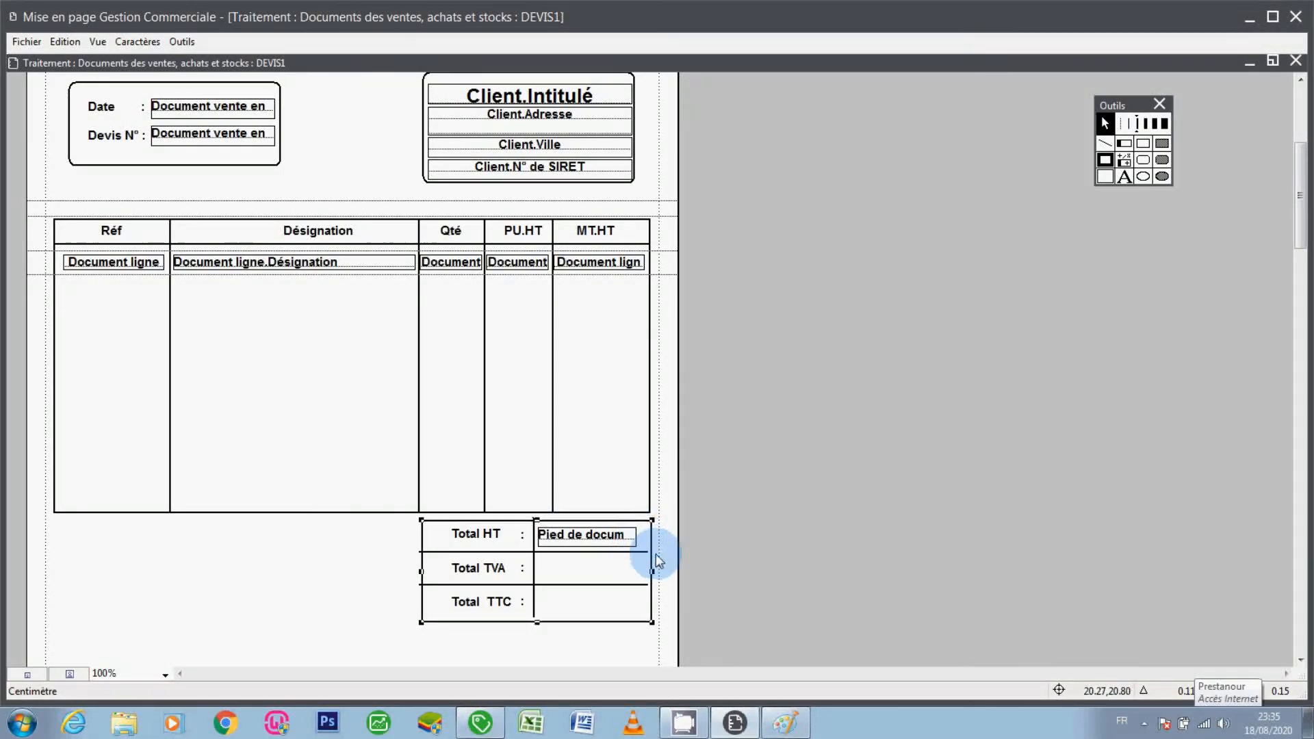
key(Up)
key(Left)
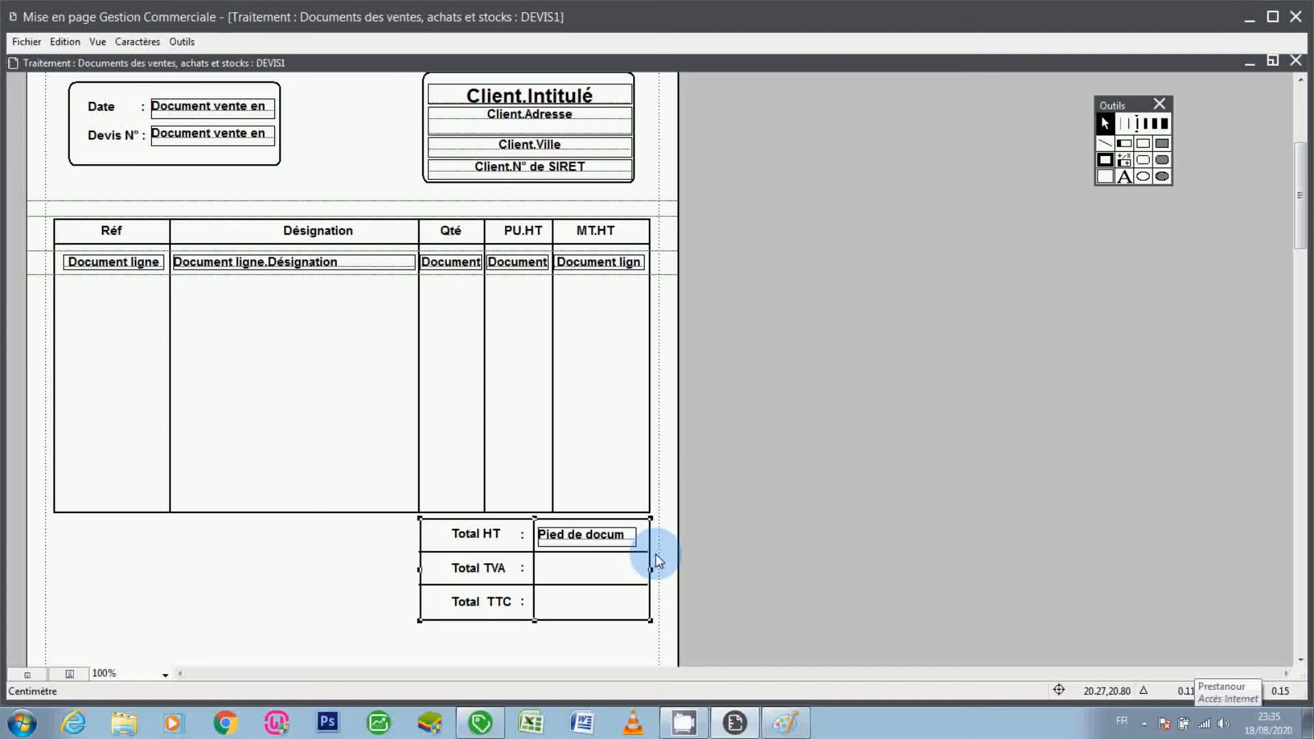
Extend the "Total HT" zone to the cell's right edge and set its text alignment to "Cadré à droite"
click(600, 534)
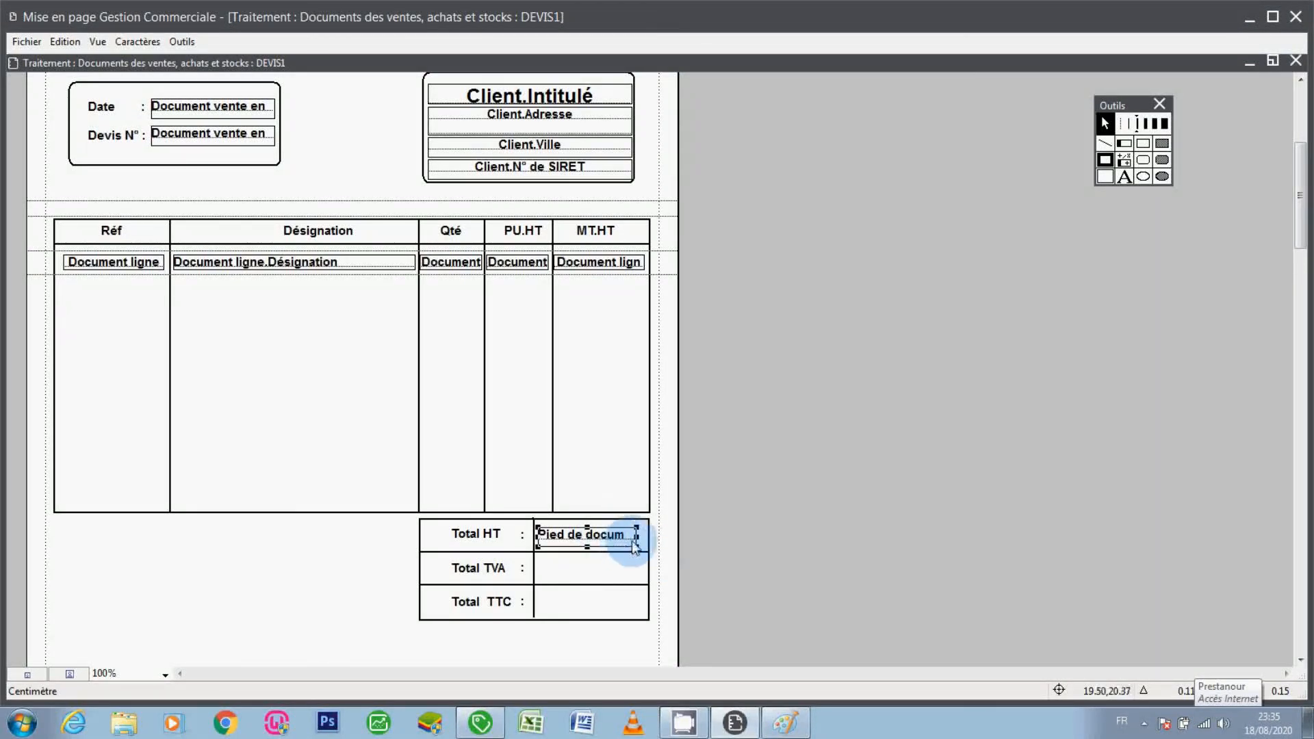
drag(635, 537, 647, 538)
click(136, 43)
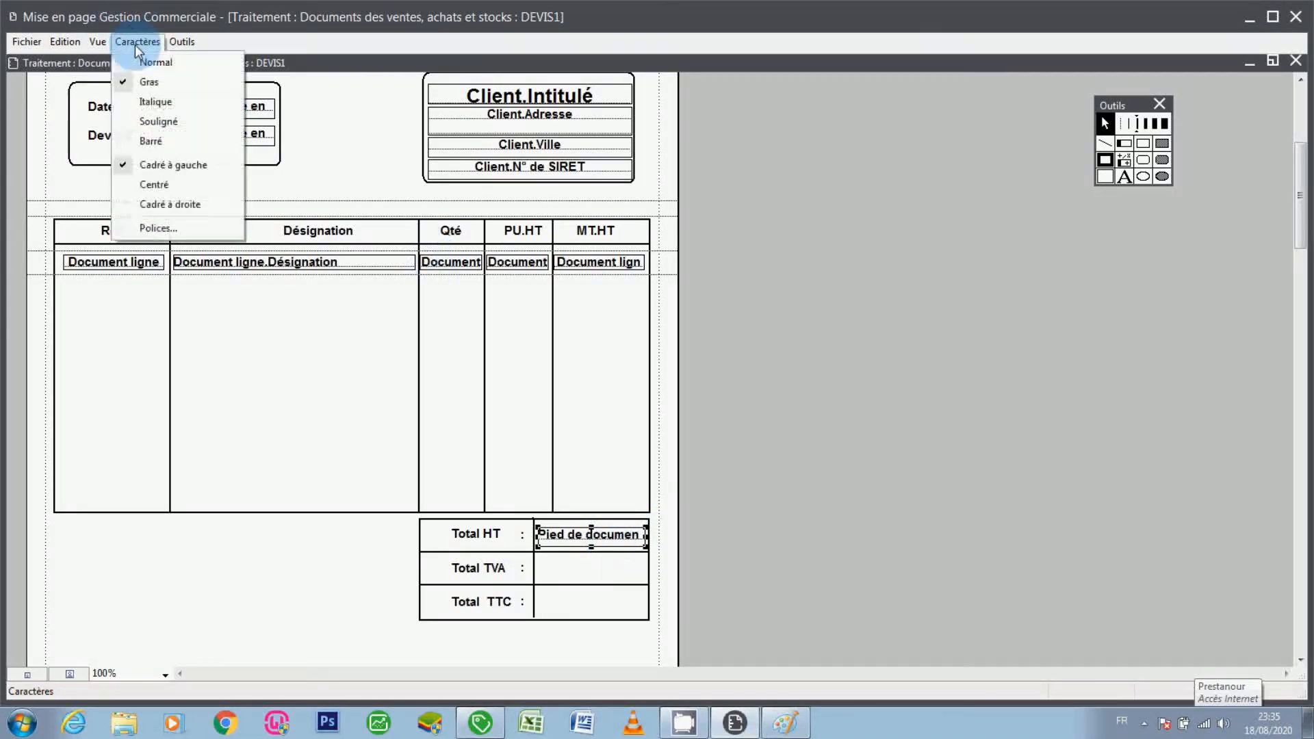
click(176, 206)
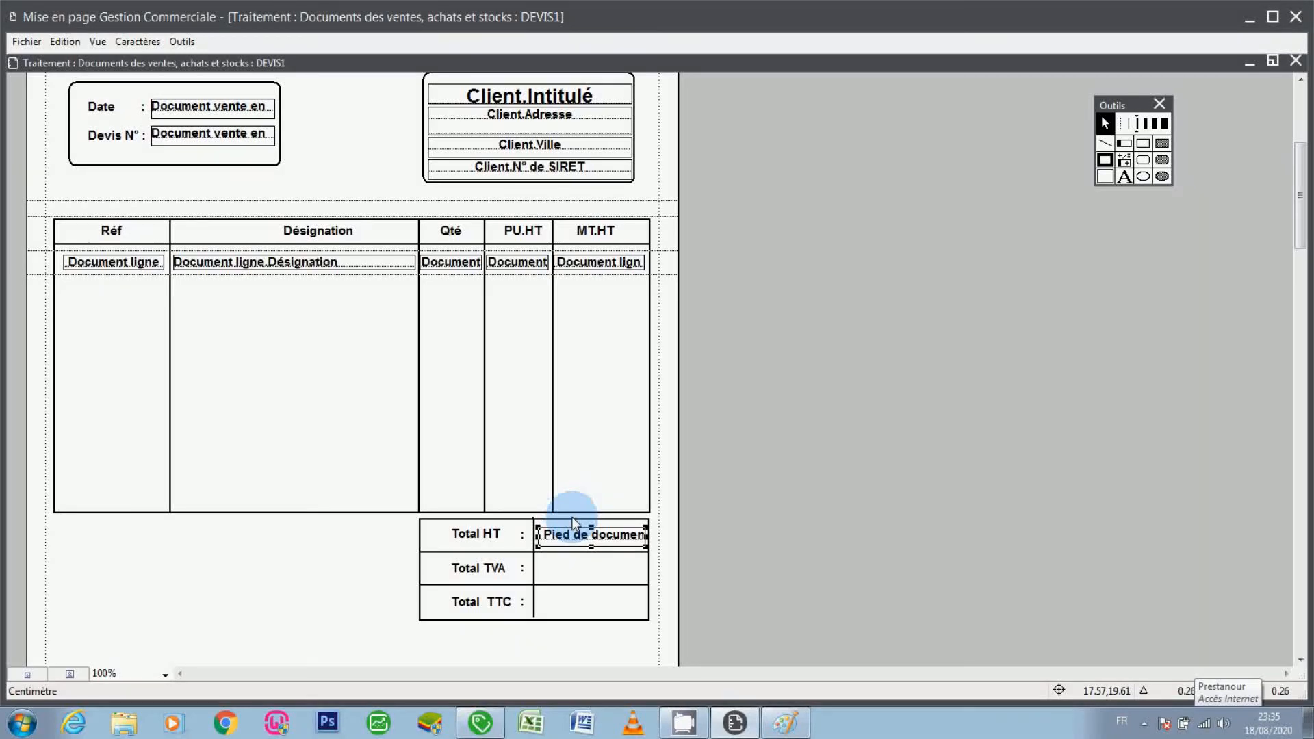
Paste a copy of the "Total HT" variable zone and move it down into the "Total TVA" row's value cell
key(ctrl+v)
key(Down)
key(Down)
key(Down)
key(Down)
key(Down)
key(Down)
key(Down)
key(Down)
key(Down)
key(Down)
key(Down)
key(Down)
key(Down)
key(Down)
key(Down)
key(Down)
key(Down)
key(Down)
key(Down)
key(Down)
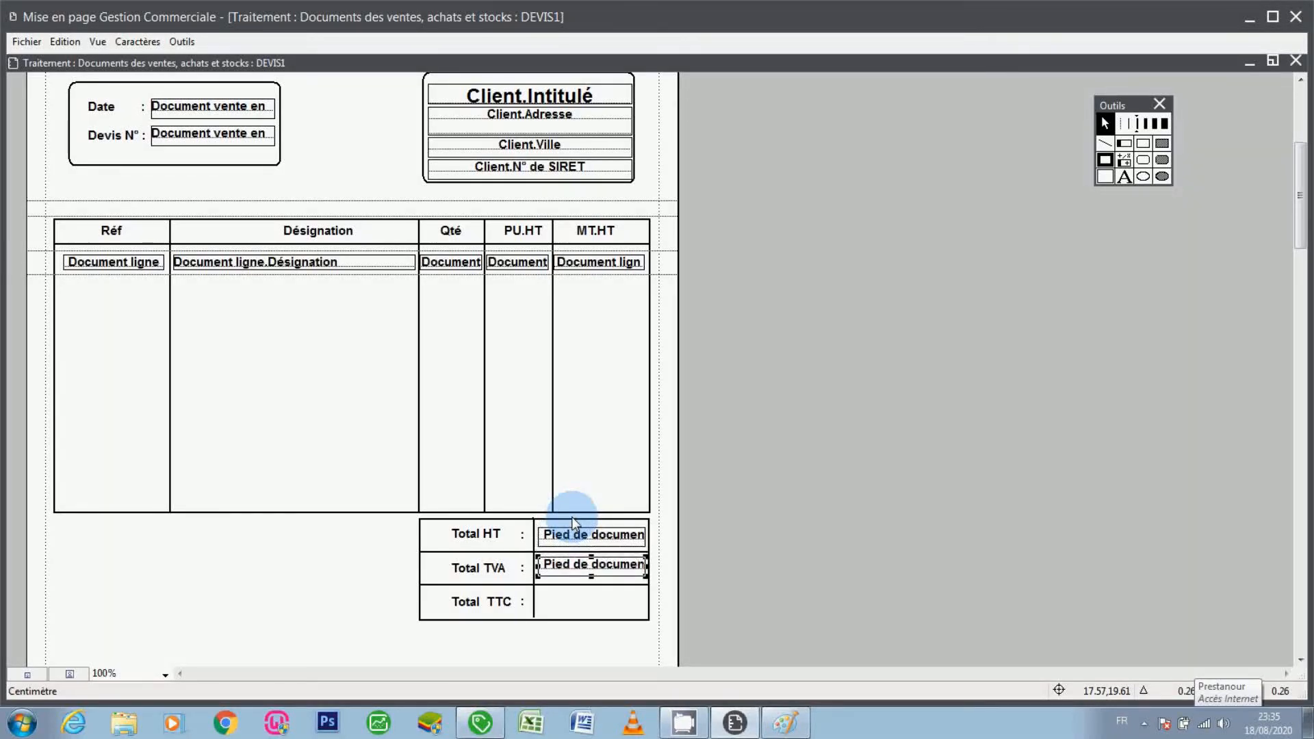
key(Down)
key(Down)
key(Down)
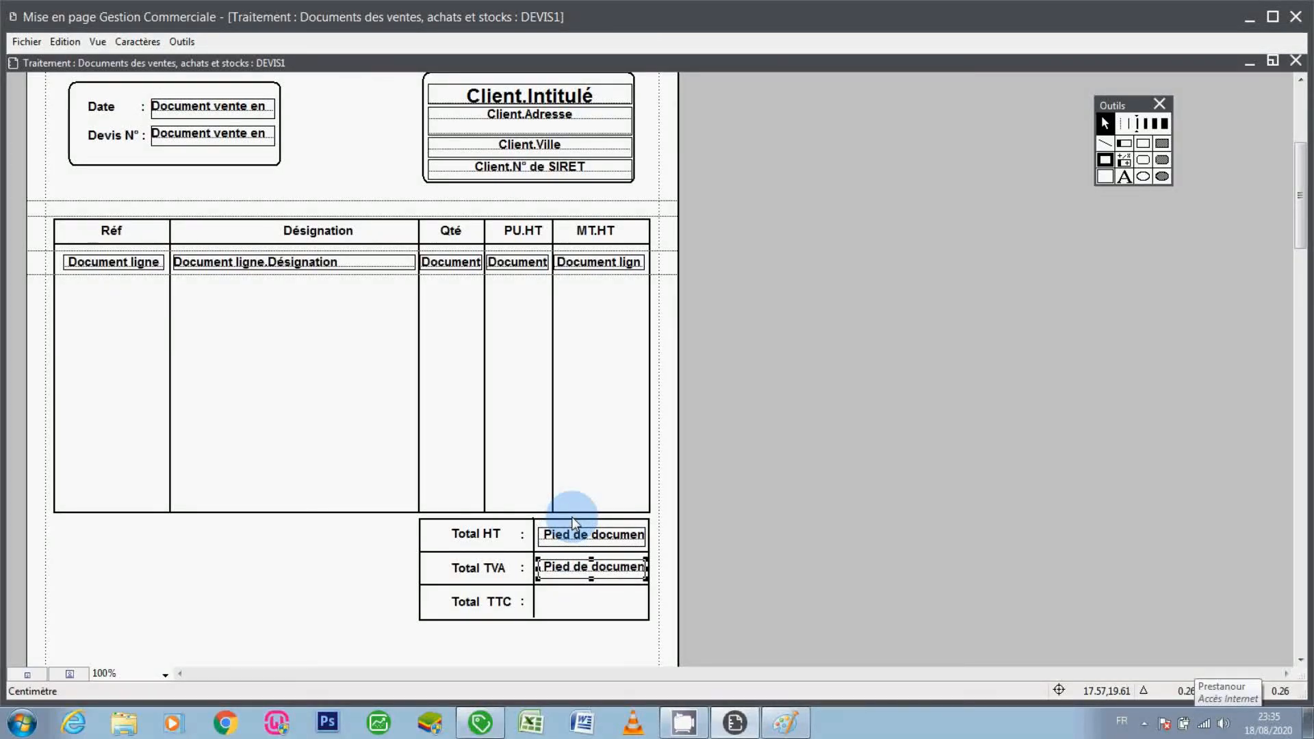
Paste another copy of the total zone and move it down into the "Total TTC" row's value cell
key(ctrl+v)
key(Down)
key(Down)
key(Down)
key(Down)
key(Down)
key(Down)
key(Down)
key(Down)
key(Down)
key(Down)
key(Down)
key(Down)
key(Down)
key(Down)
key(Down)
key(Down)
key(Down)
key(Down)
key(Down)
key(Down)
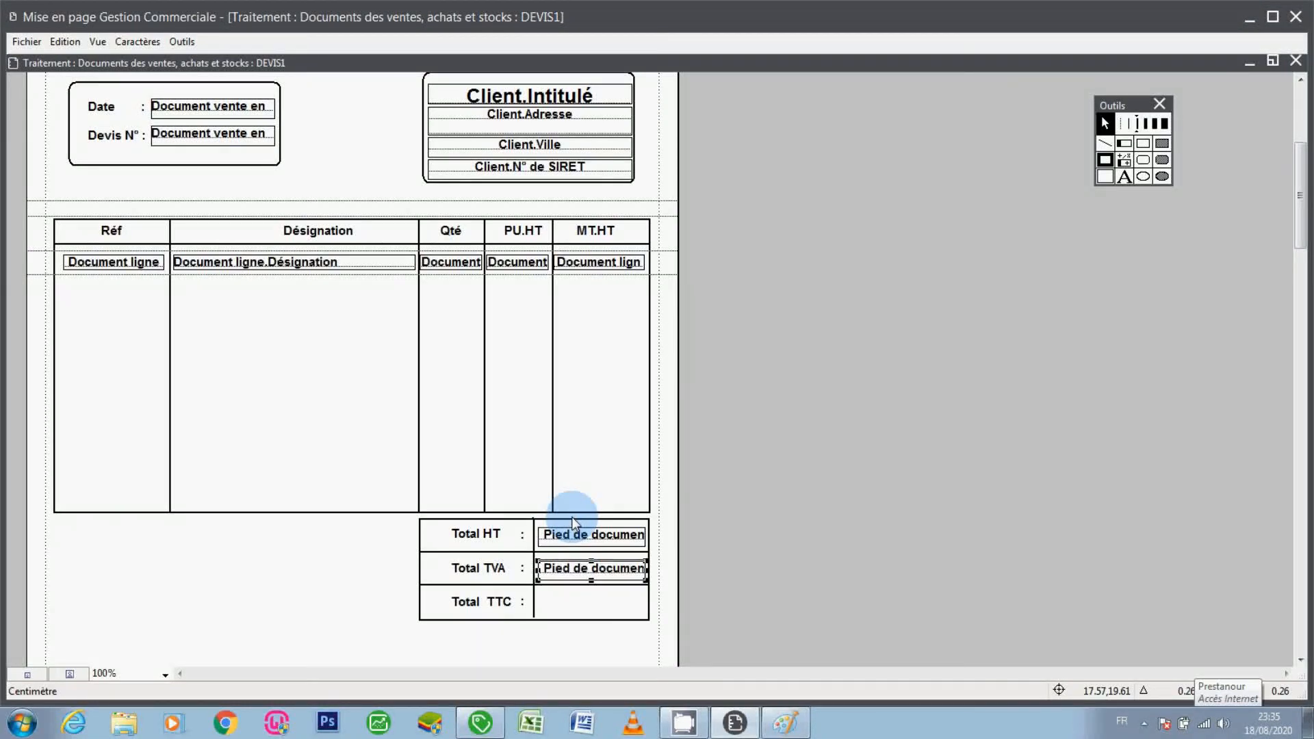
key(Down)
key(Down)
key(Down)
key(Down)
key(Down)
key(Down)
key(Down)
key(Down)
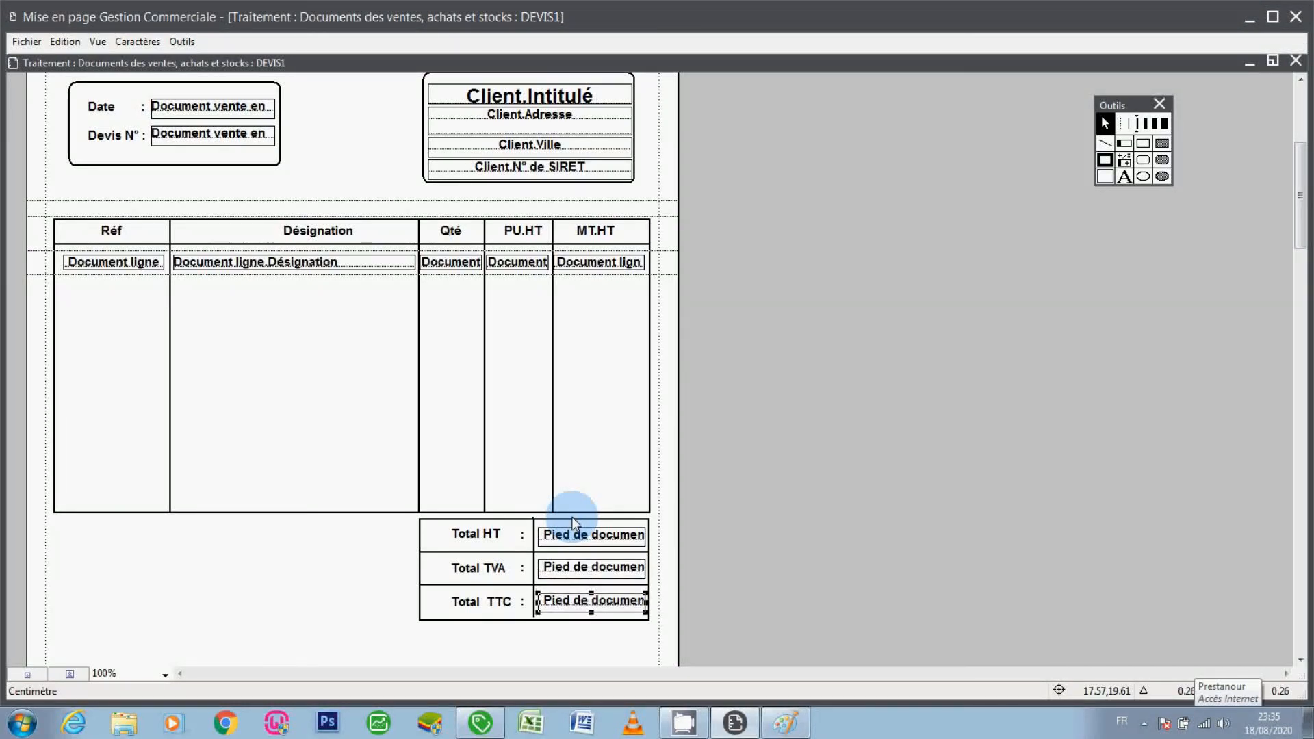
Link the "Total TVA" row's variable zone to the field "Total montant taxe" of the "Pied de document" file
double_click(590, 579)
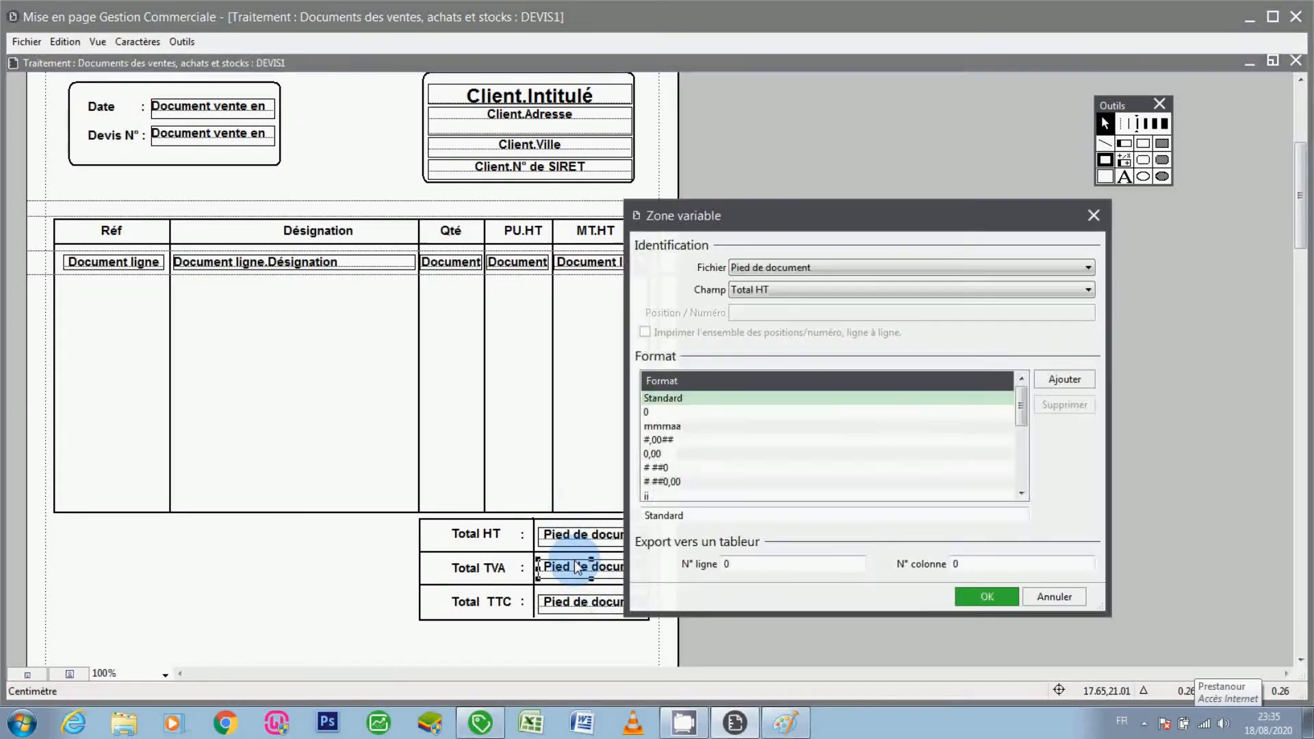
click(760, 290)
click(759, 289)
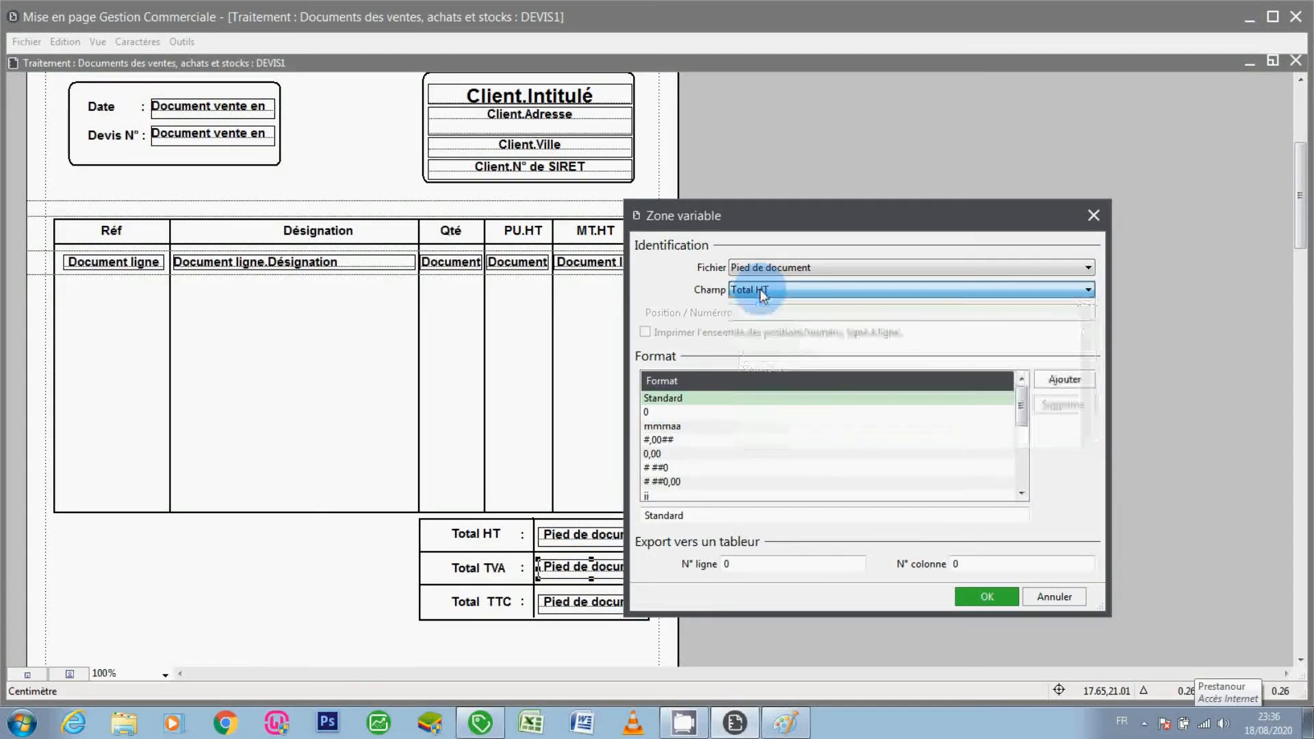
scroll(759, 290, down, 6)
scroll(760, 289, down, 2)
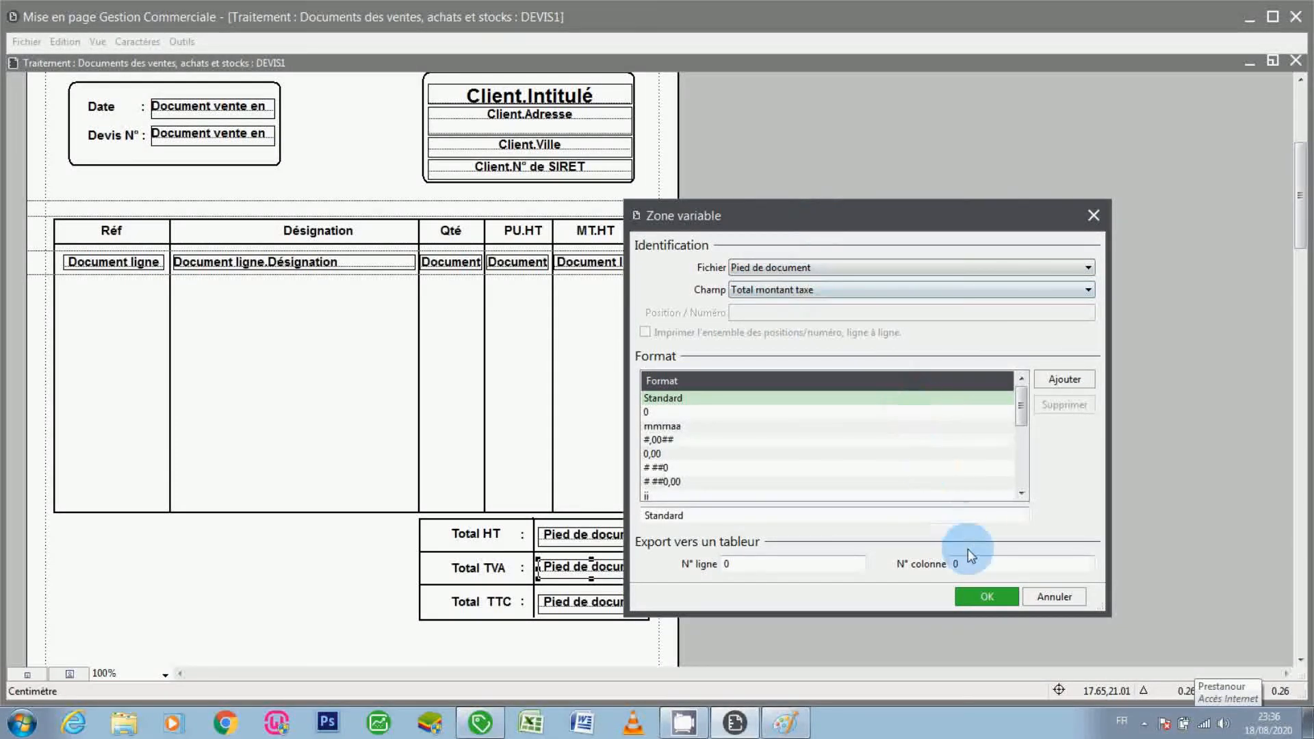
click(986, 595)
Link the "Total TTC" row's variable zone to the "Net à payer" field of "Pied de document" and save the layout
click(608, 601)
double_click(608, 600)
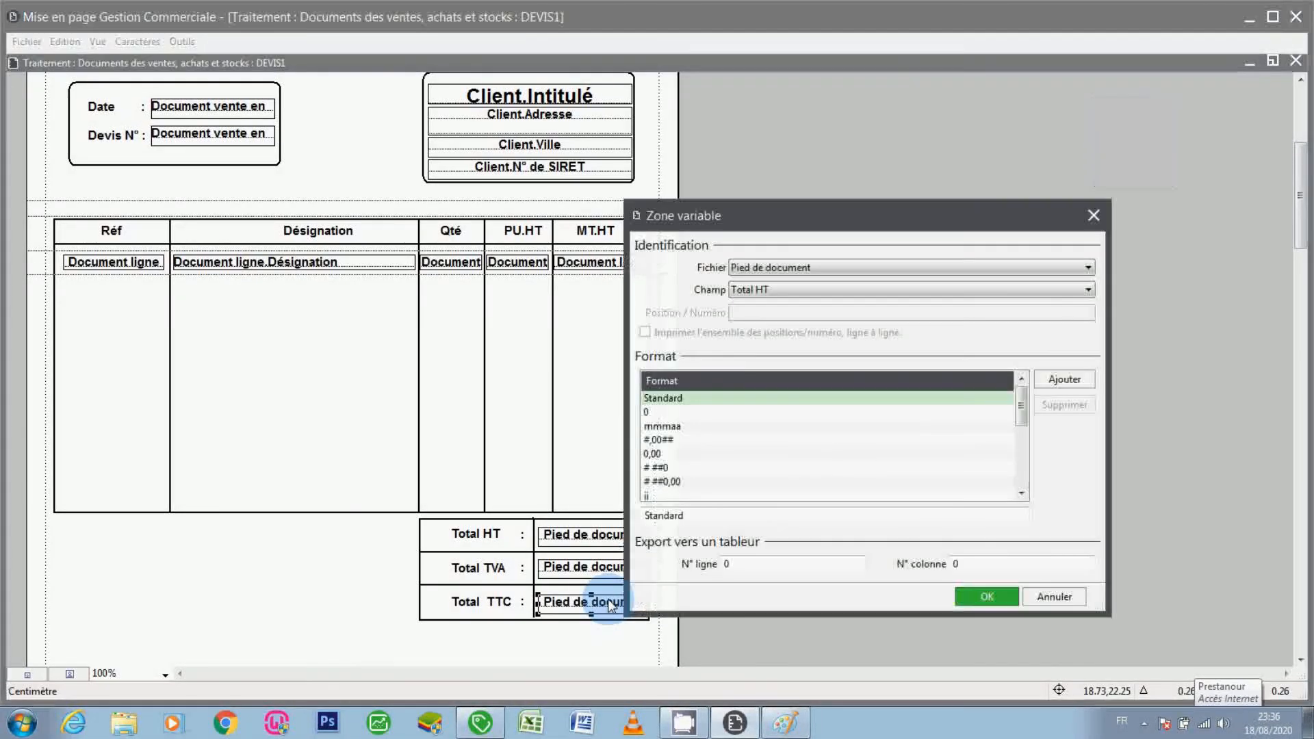
click(754, 288)
click(755, 291)
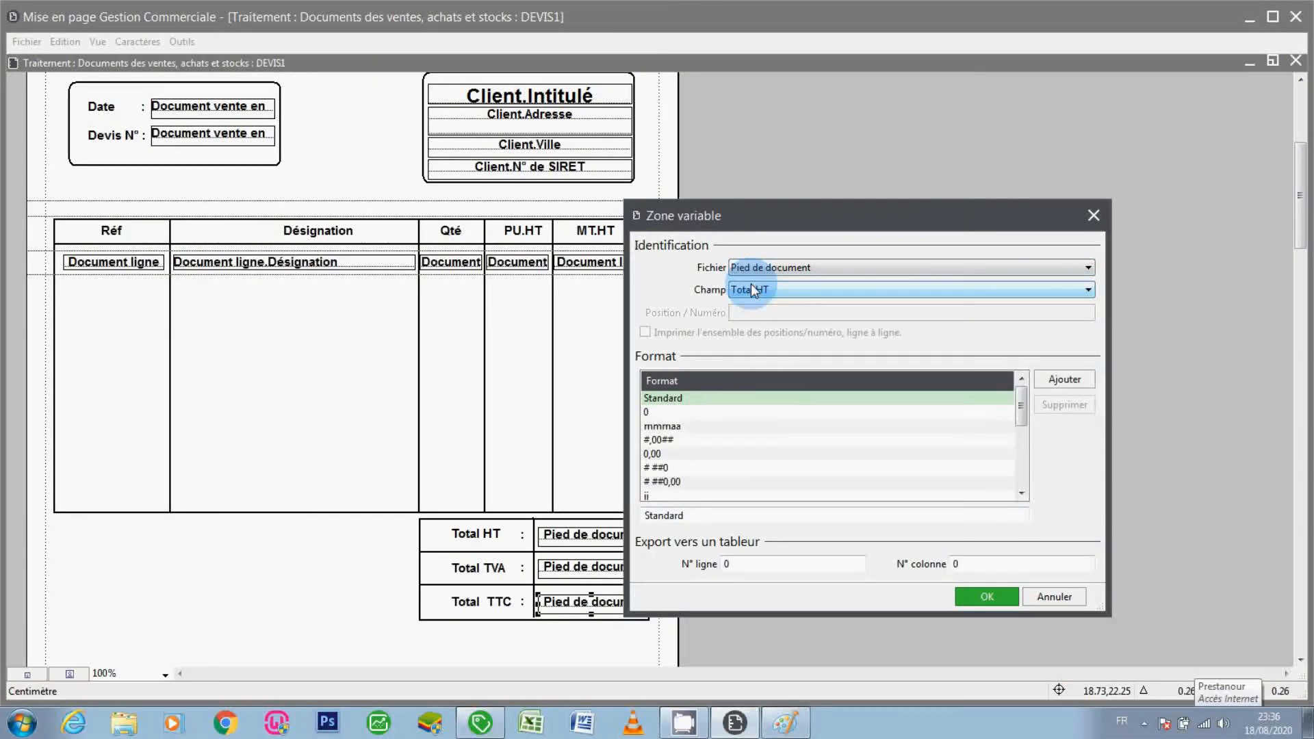
scroll(755, 290, down, 5)
scroll(812, 327, down, 2)
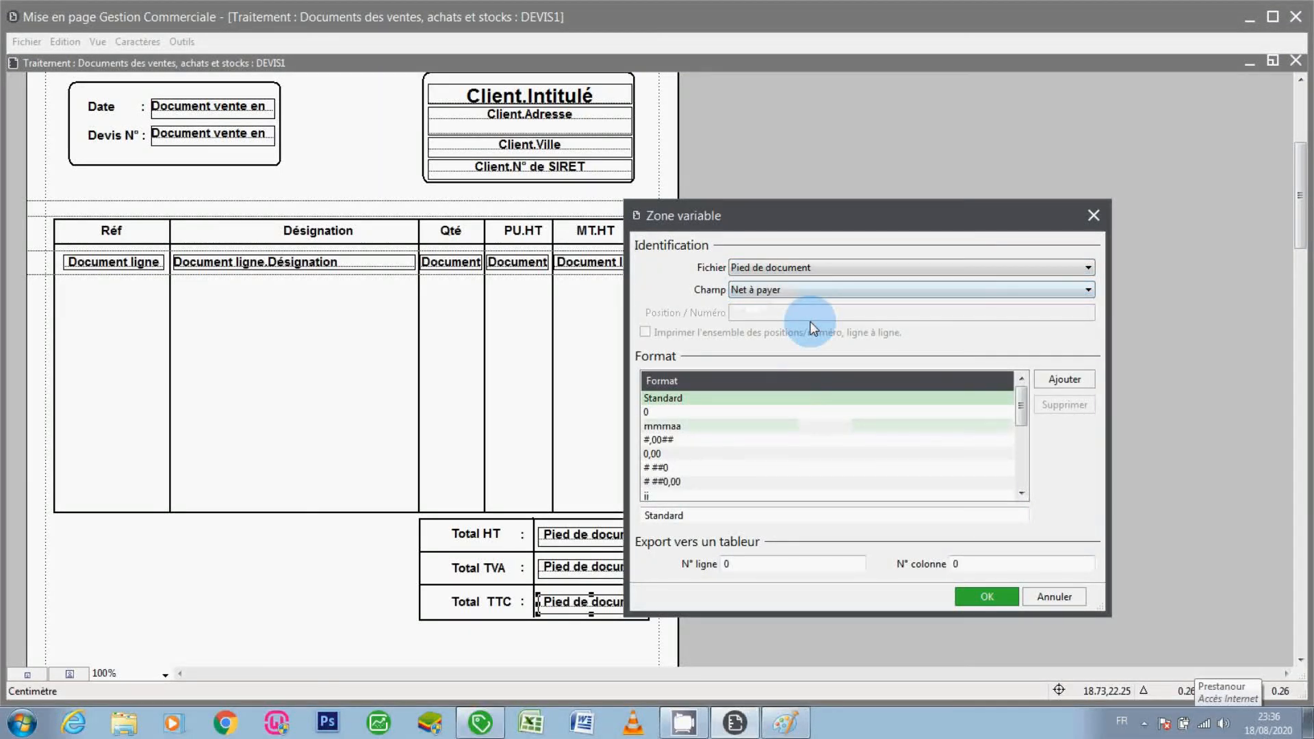
click(976, 597)
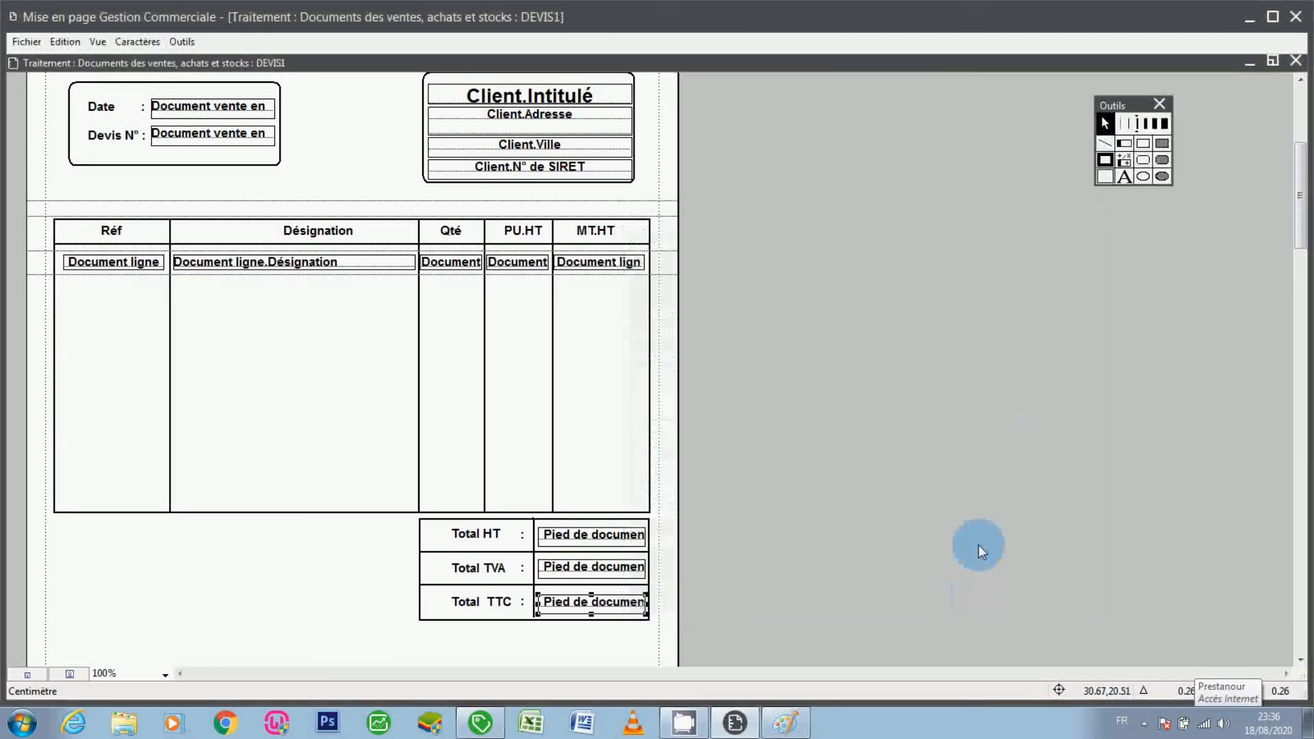
click(29, 41)
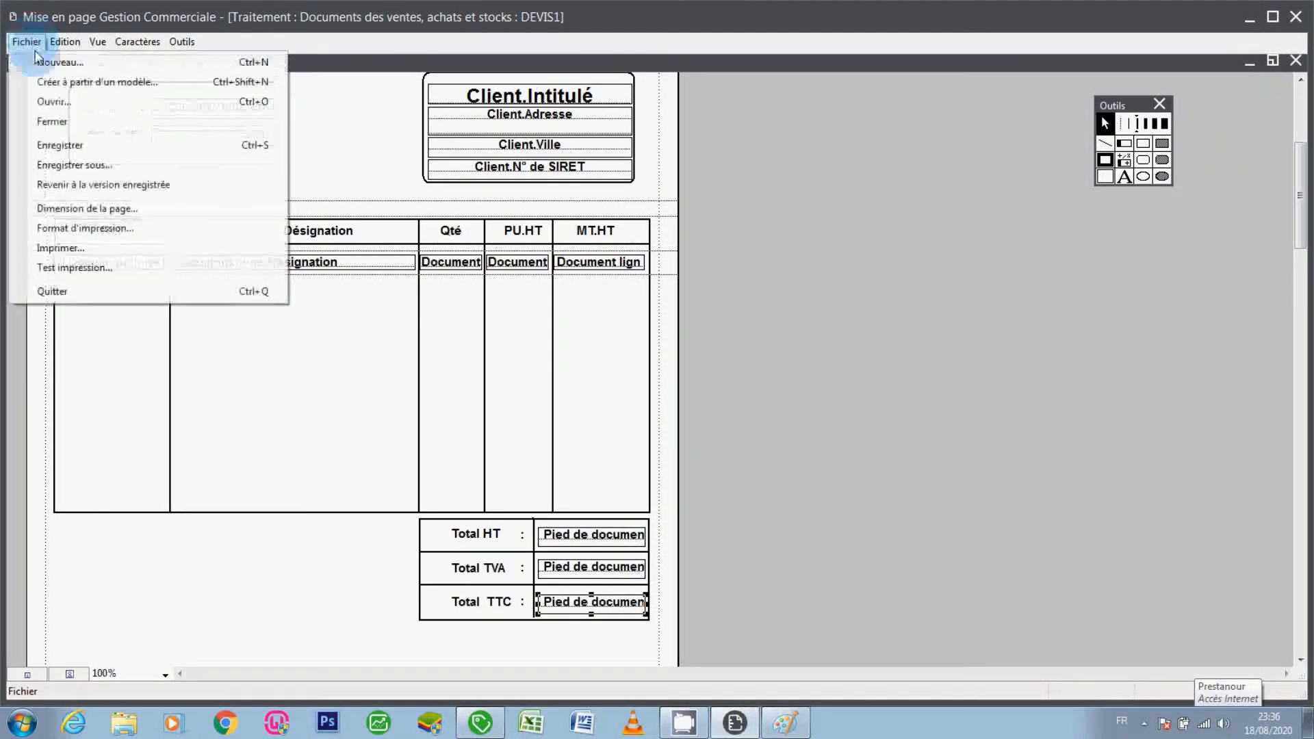
click(67, 150)
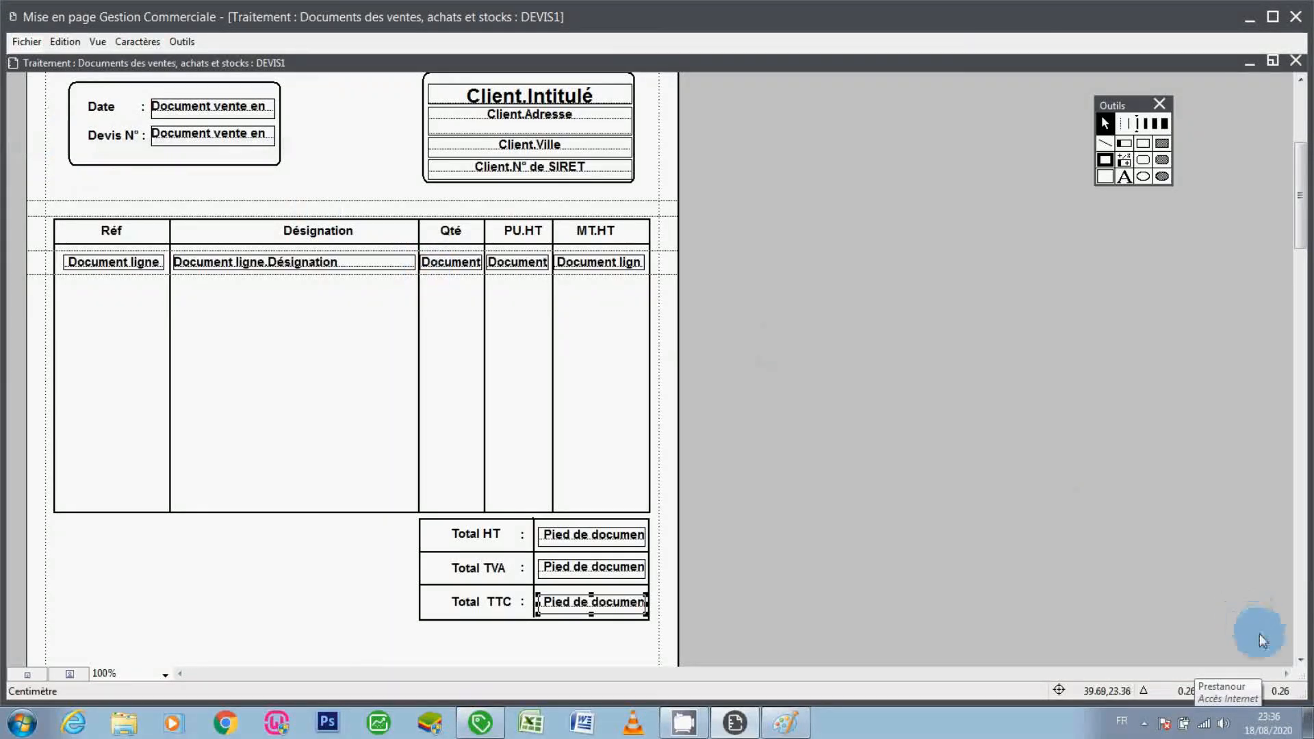
Show the rulers with the area below the totals box in view
click(1300, 660)
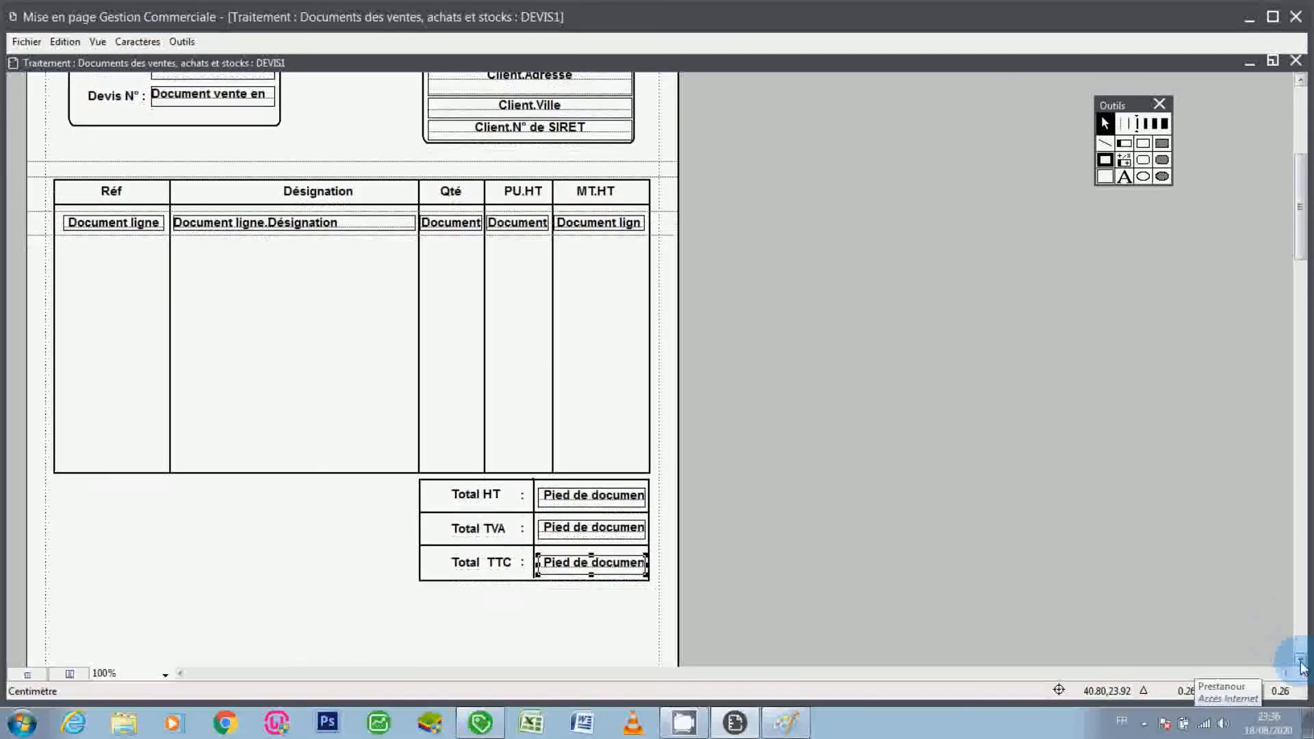
click(1299, 661)
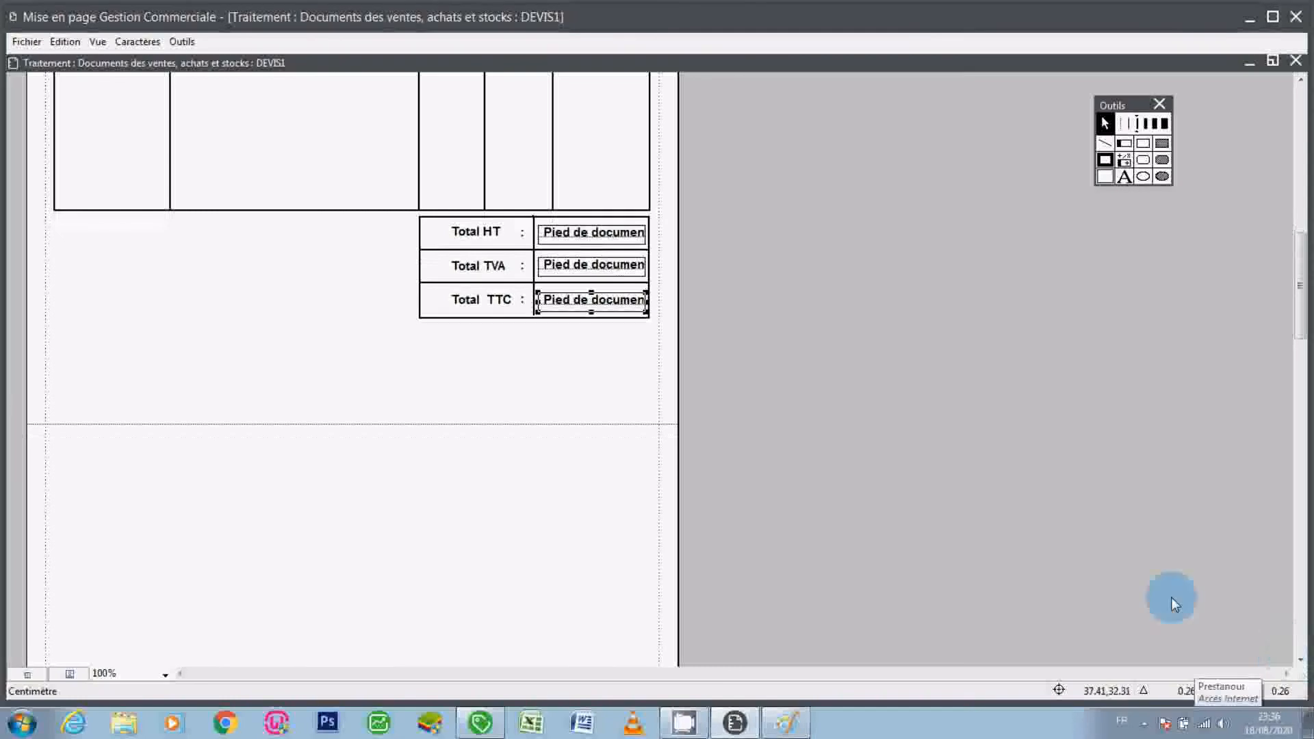
click(66, 42)
mouse_move(97, 42)
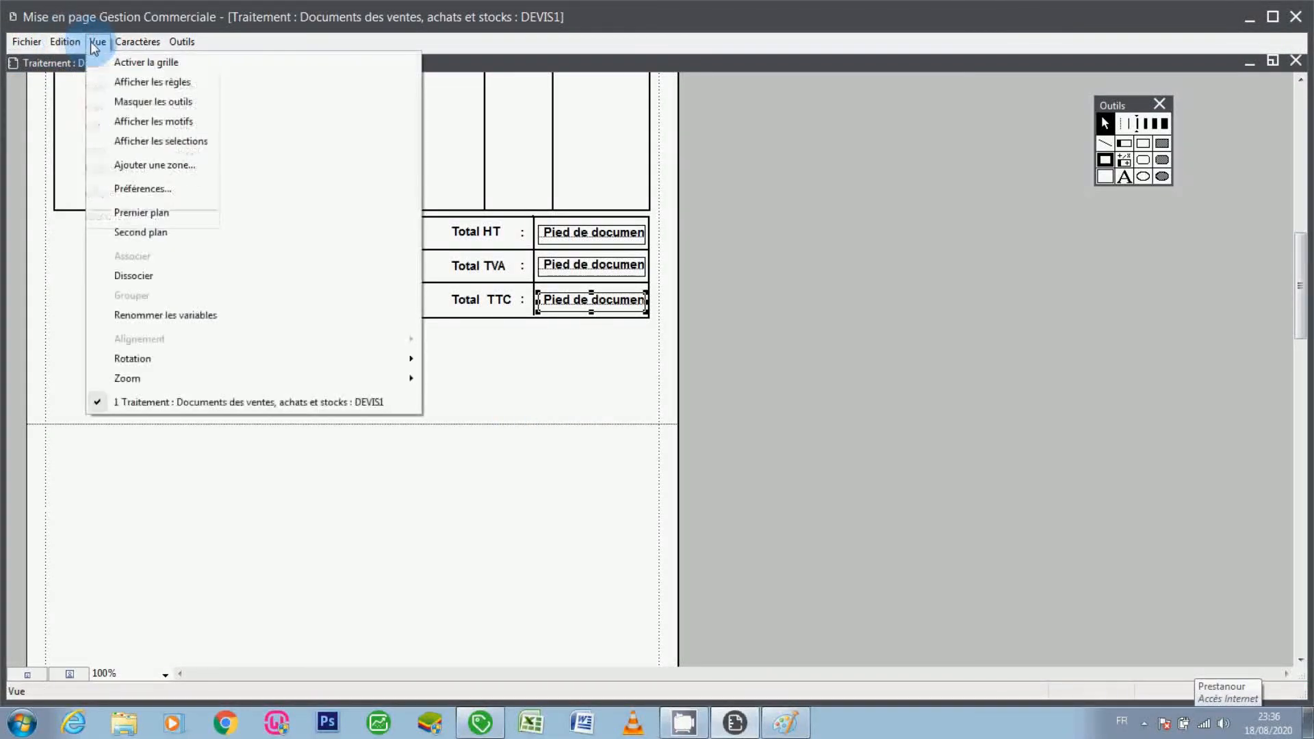
click(127, 82)
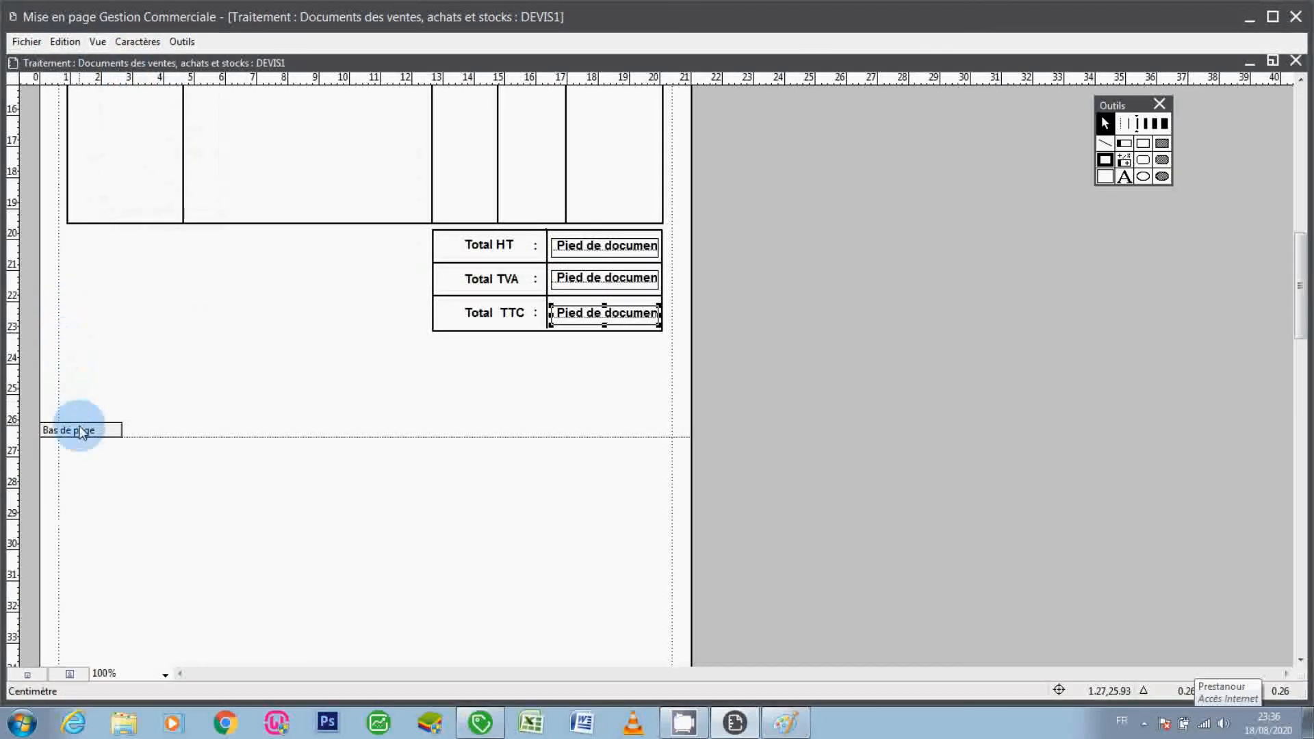
Lower the "Bas de page" boundary by about 2 cm and draw a horizontal line about 19.8 cm long between the margins above it
drag(83, 434, 96, 499)
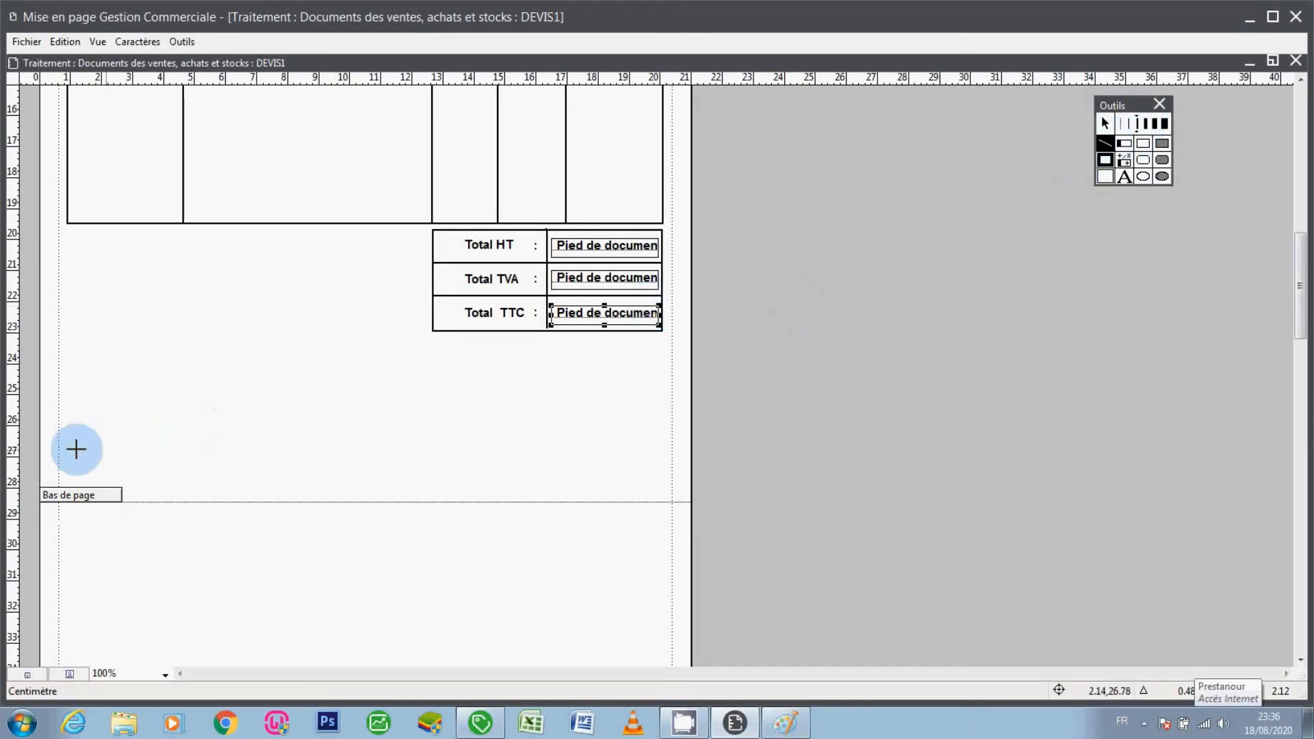
drag(59, 430, 673, 430)
click(1105, 125)
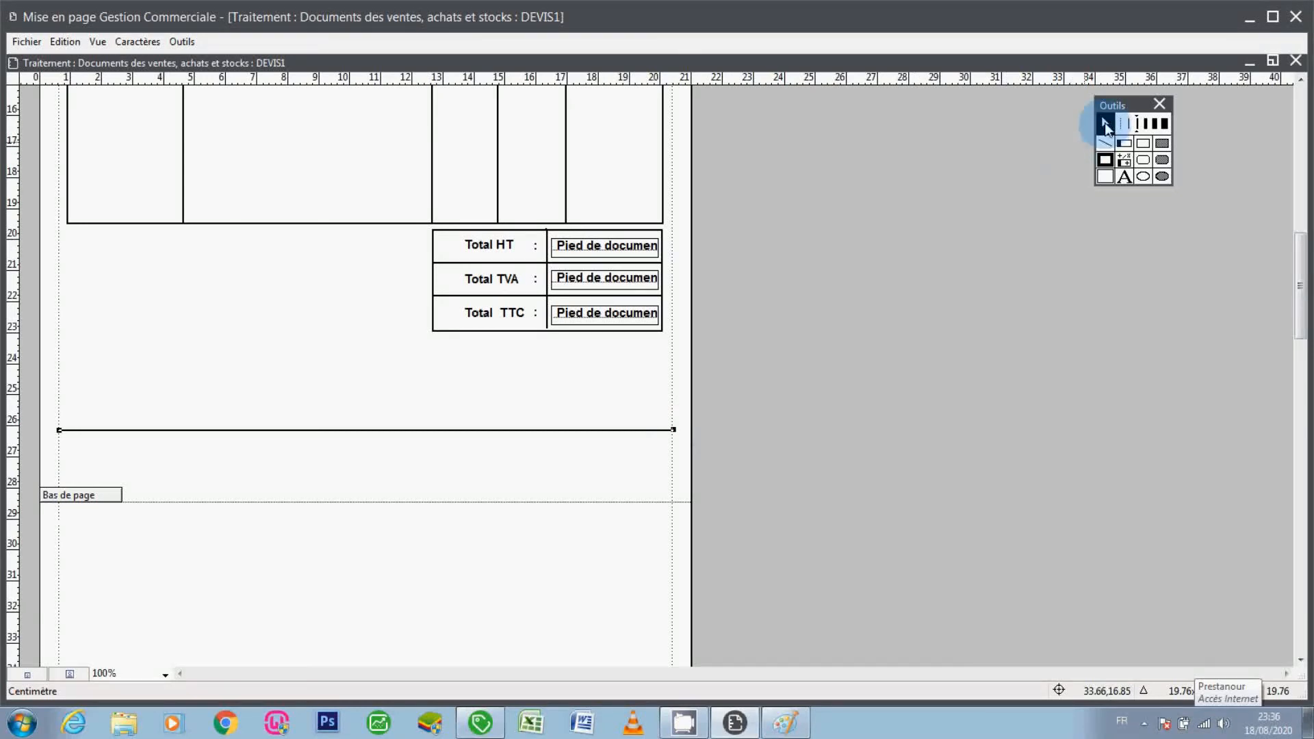
Add a two-line footer text at the horizontal line, reading "Adresse bd : hhh" followed by "tel :" and the phone number
click(1123, 178)
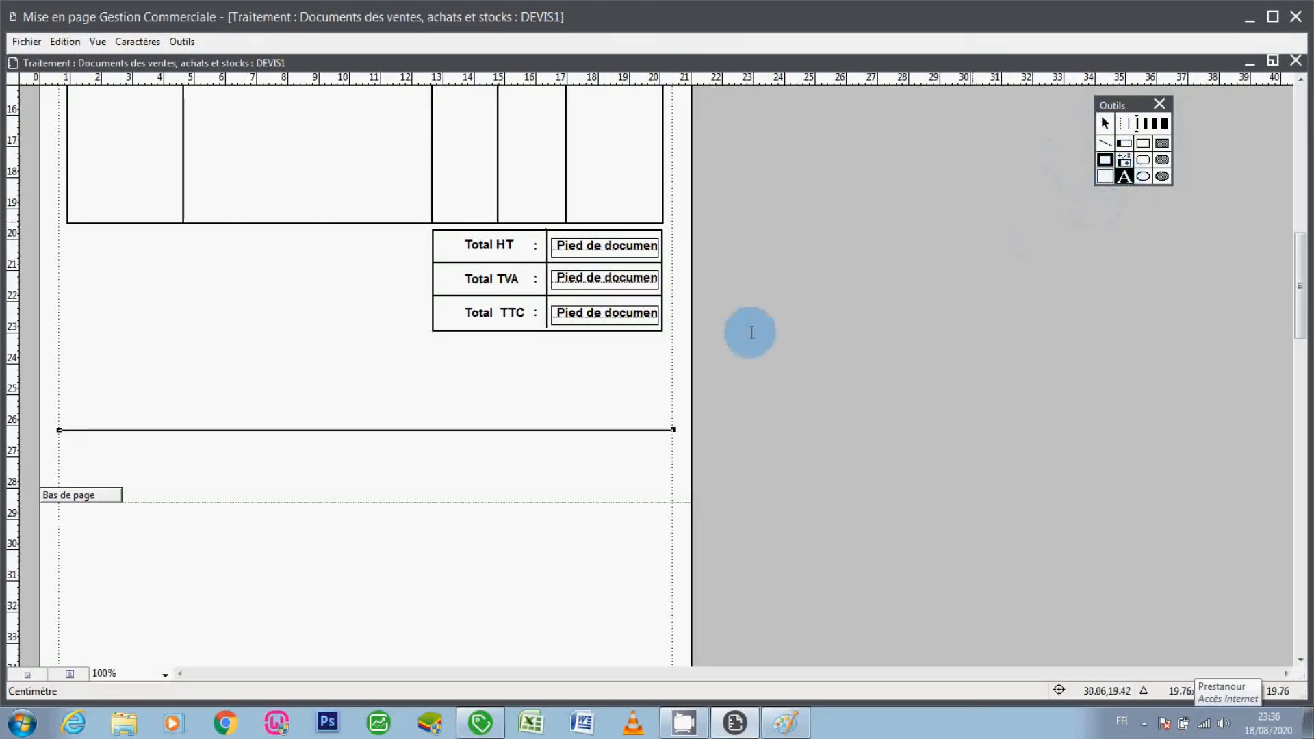
click(278, 442)
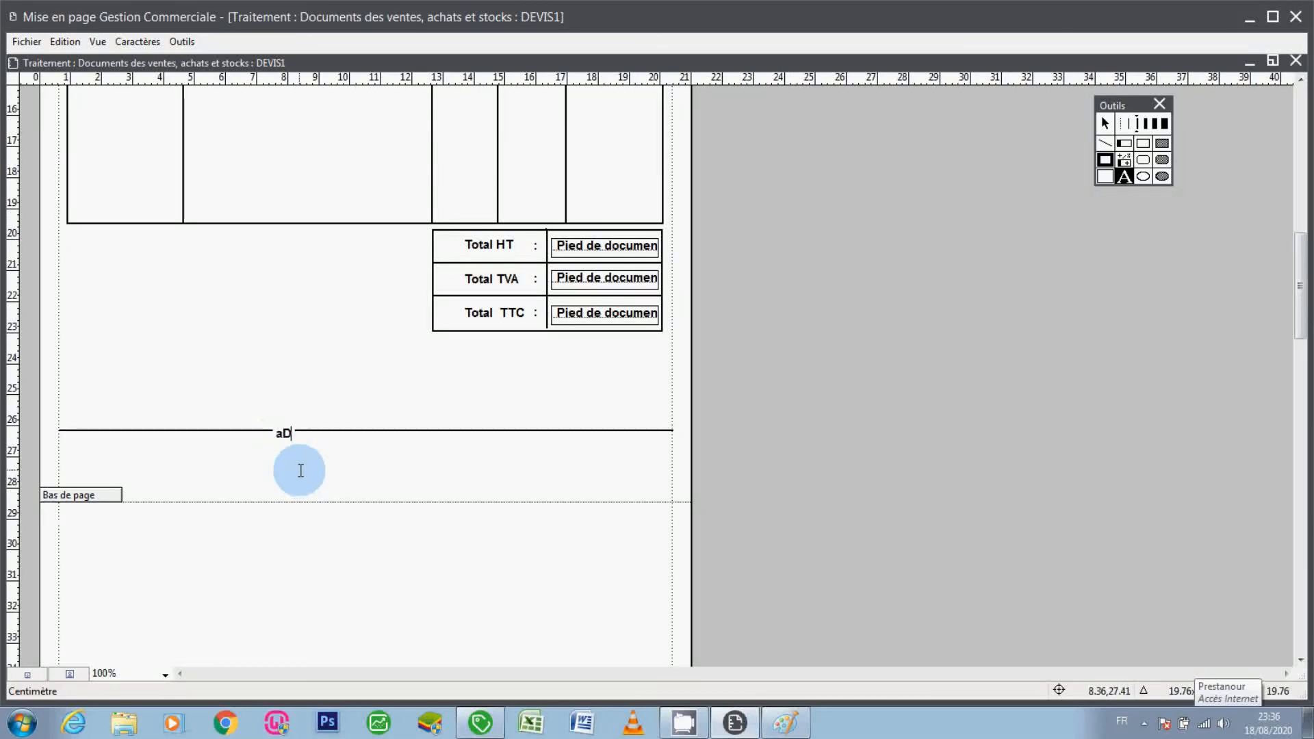
key(BackSpace)
key(BackSpace)
key(BackSpace)
text(Adresse  bd : hhh)
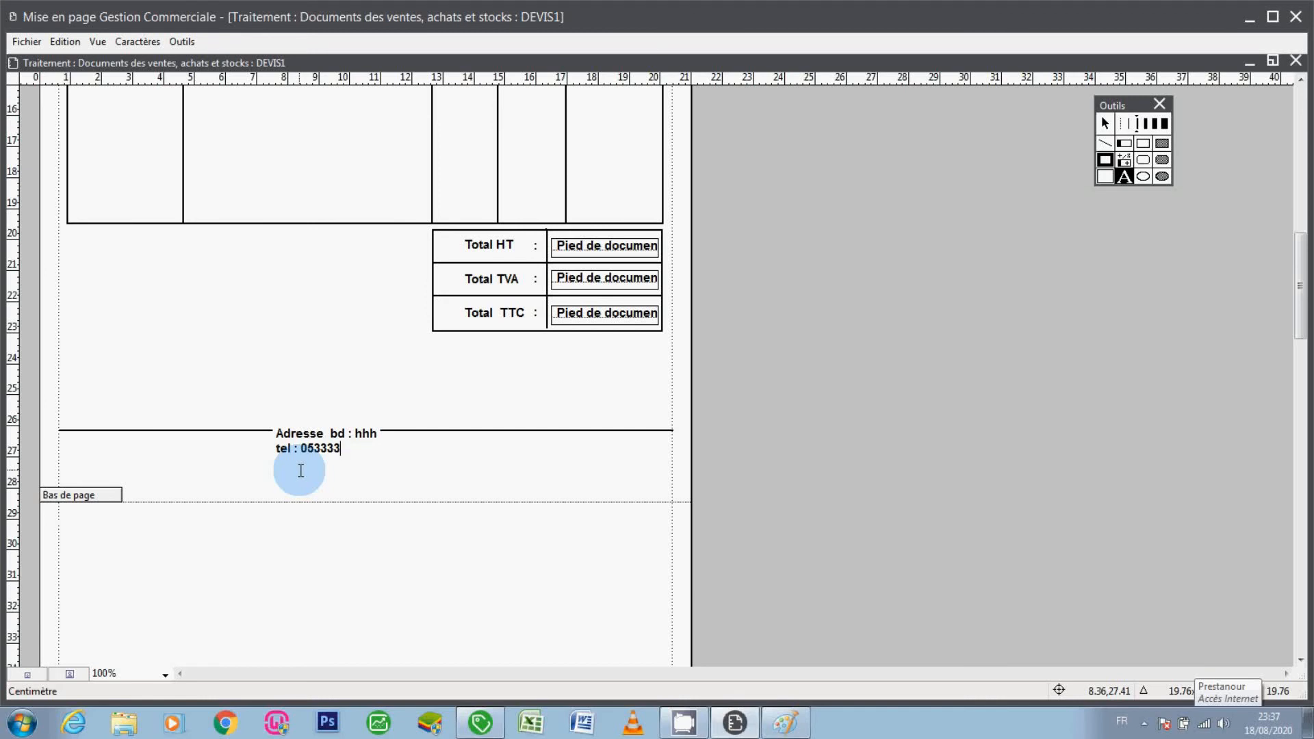
click(1104, 123)
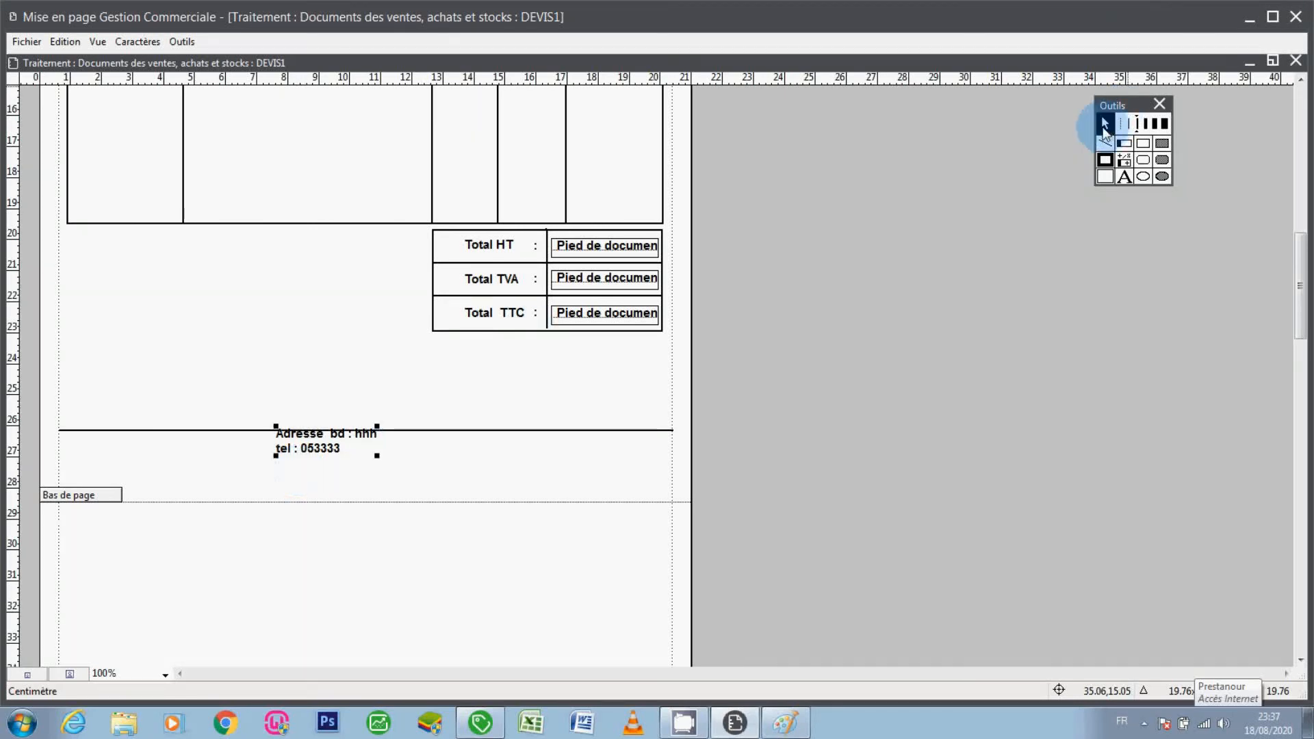
Nudge the footer address text down clear of the horizontal line and slightly right towards the page centre
key(Down)
key(Down)
key(Down)
key(Down)
key(Down)
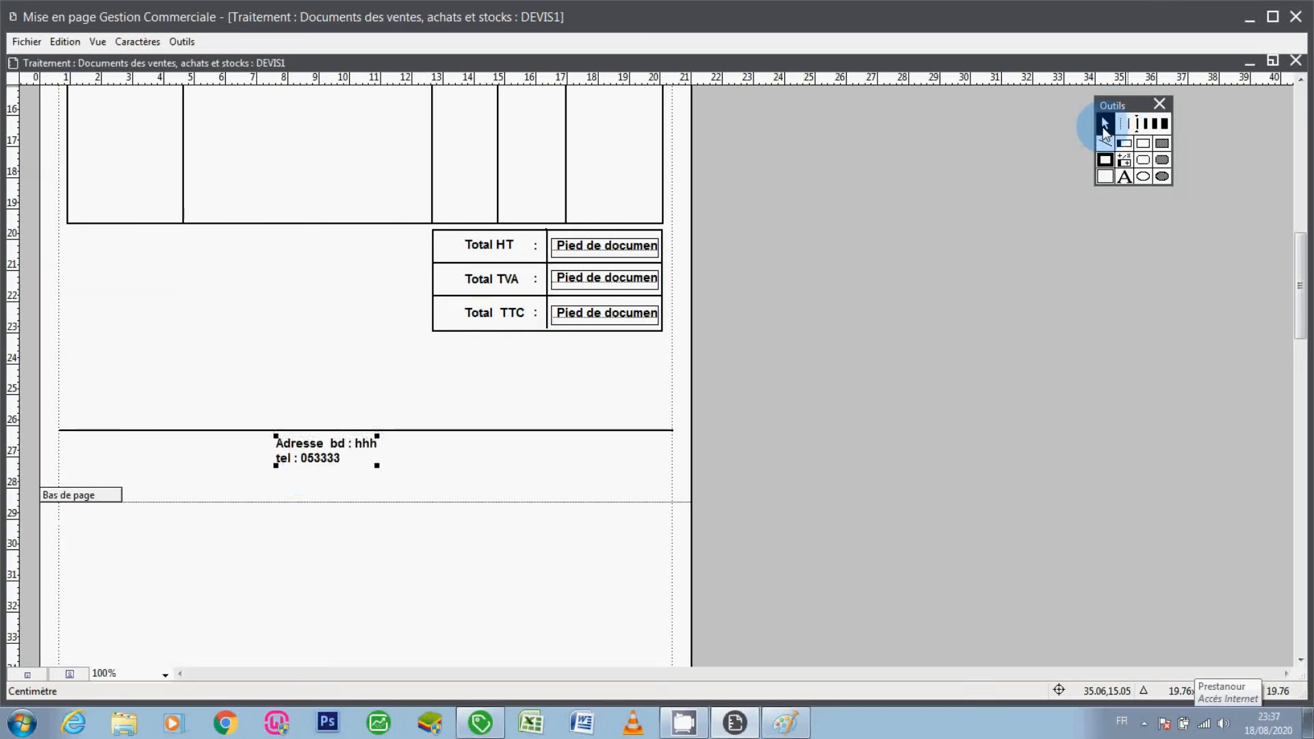
key(Right)
key(Right)
key(Right)
key(Right)
key(Right)
key(Right)
key(Right)
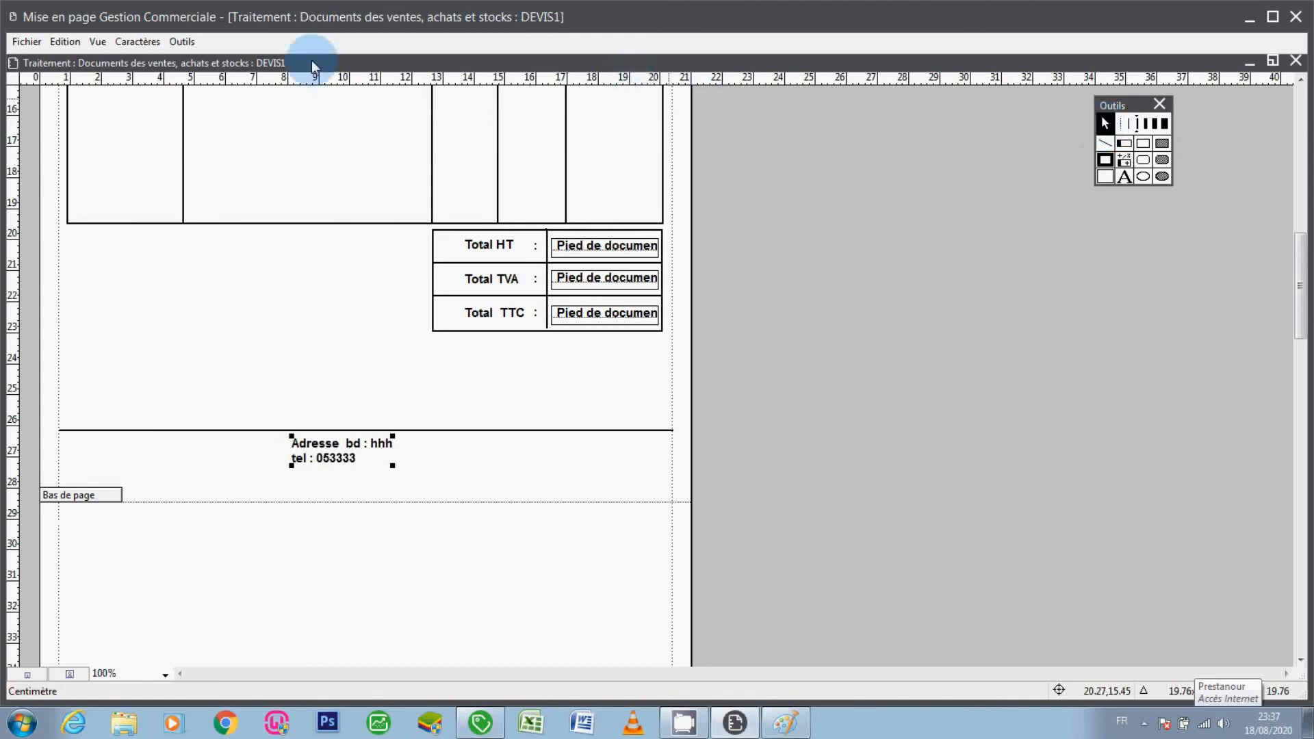
Set the footer address text's font style to "Semi-condensé Gras", keeping Arial at size 11
click(153, 43)
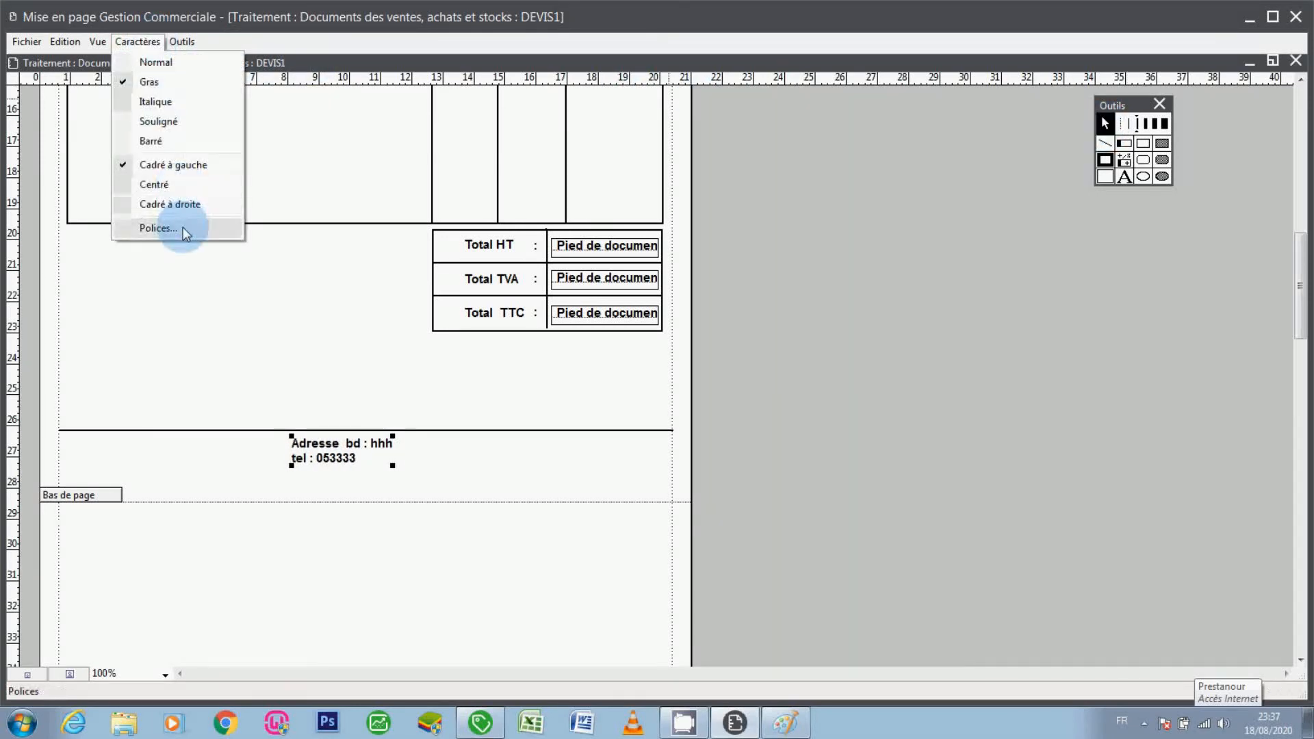
click(183, 227)
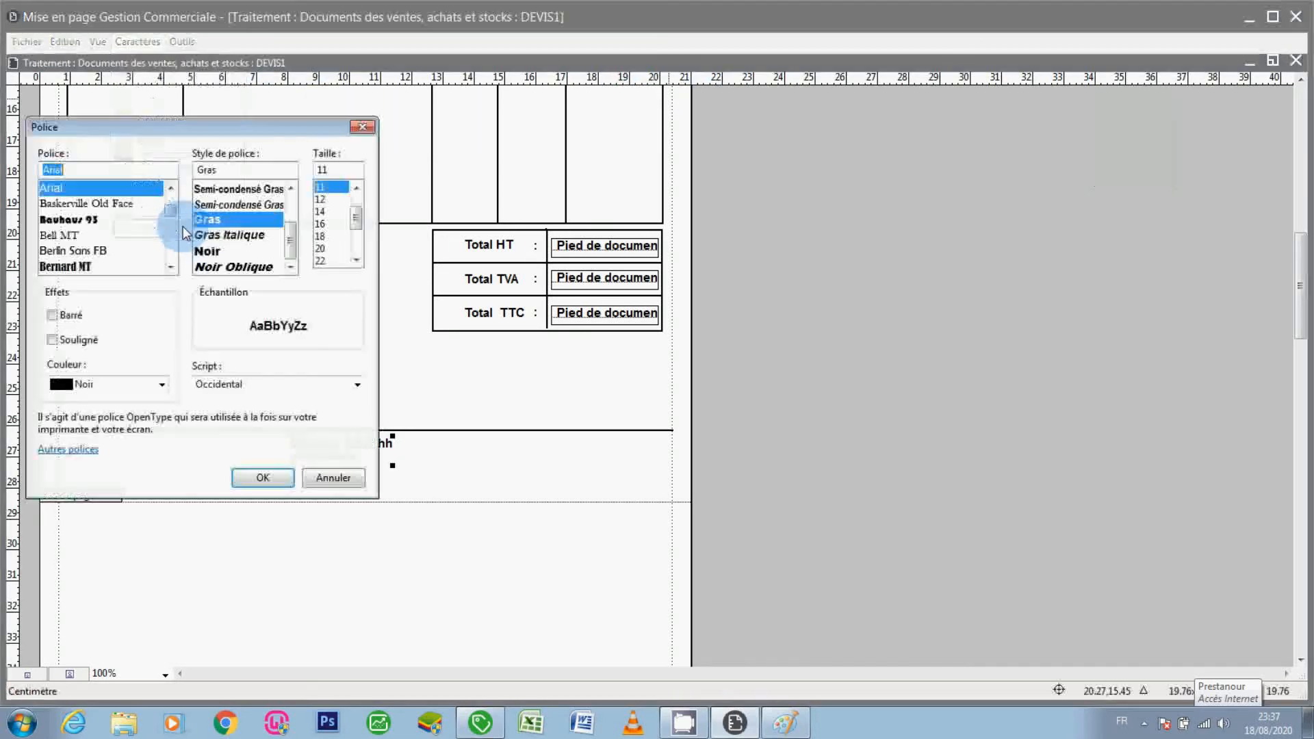
click(258, 205)
click(258, 193)
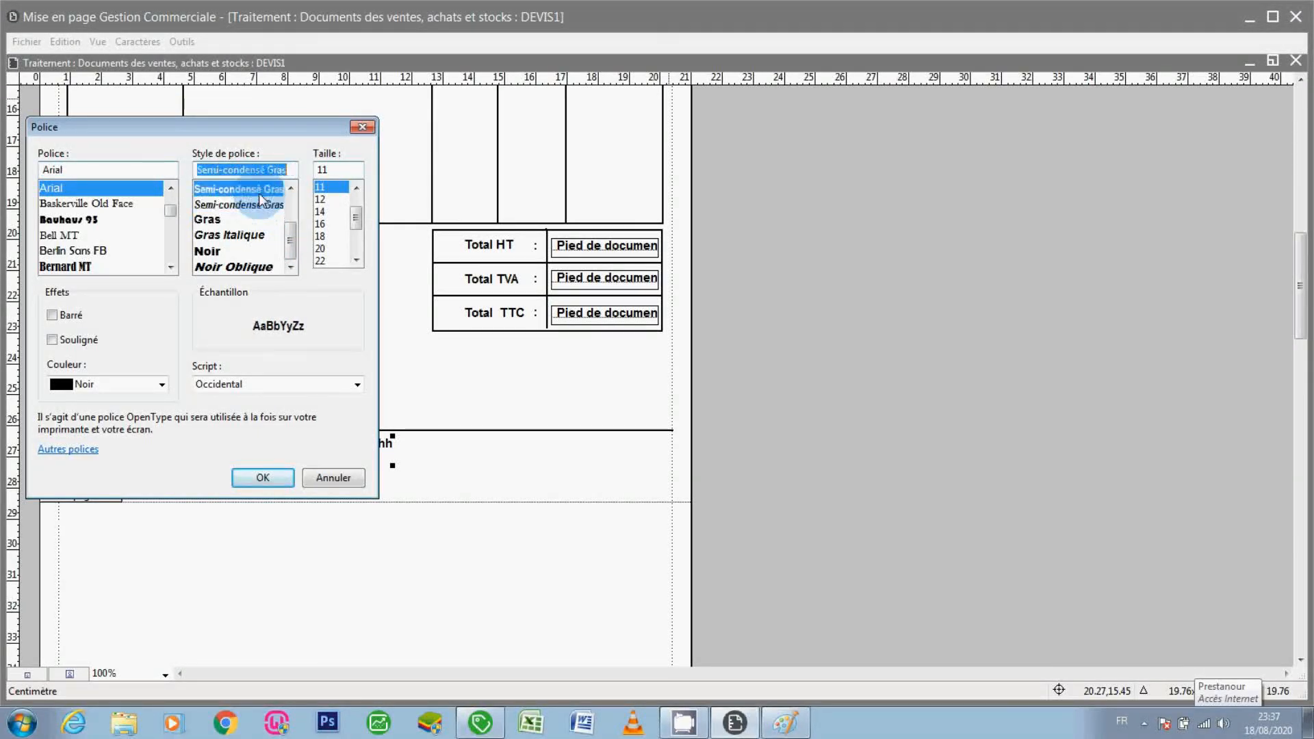
click(273, 474)
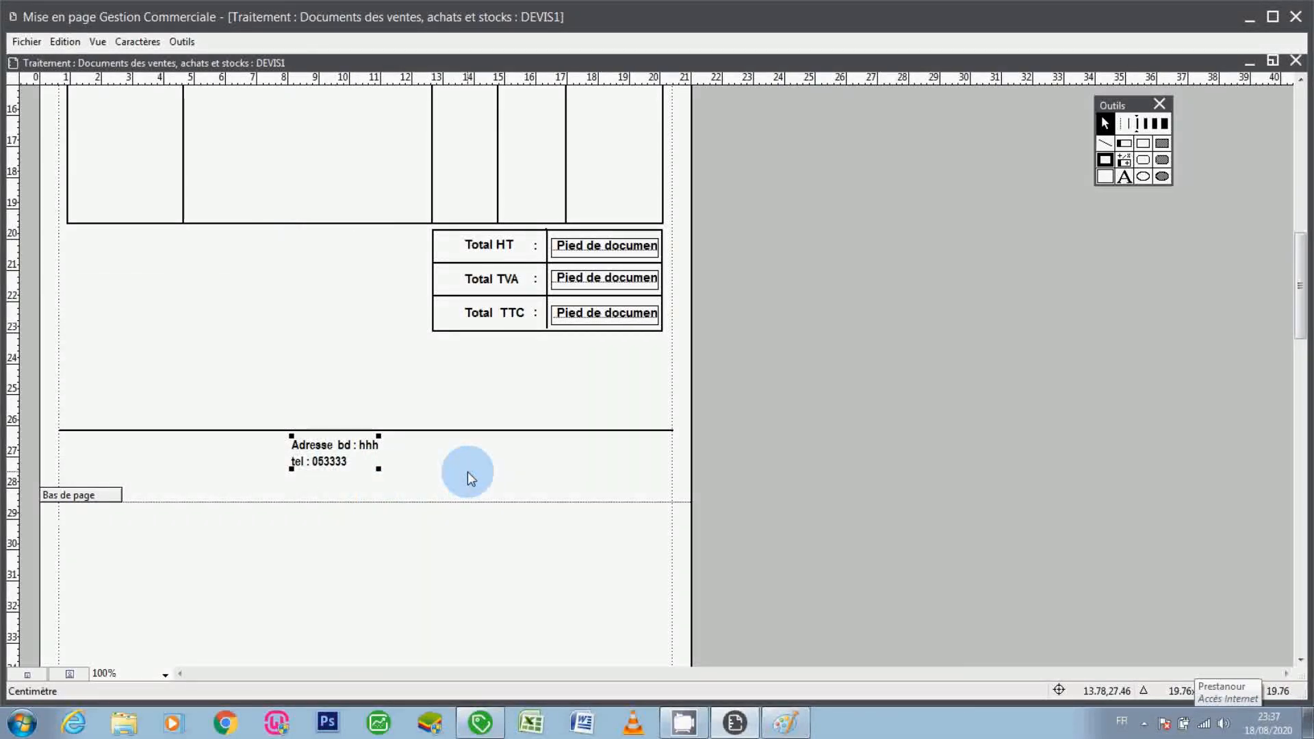
Hide the rulers and set the zoom to 125 % with the top of the page in view
click(1300, 80)
click(1300, 81)
click(1300, 80)
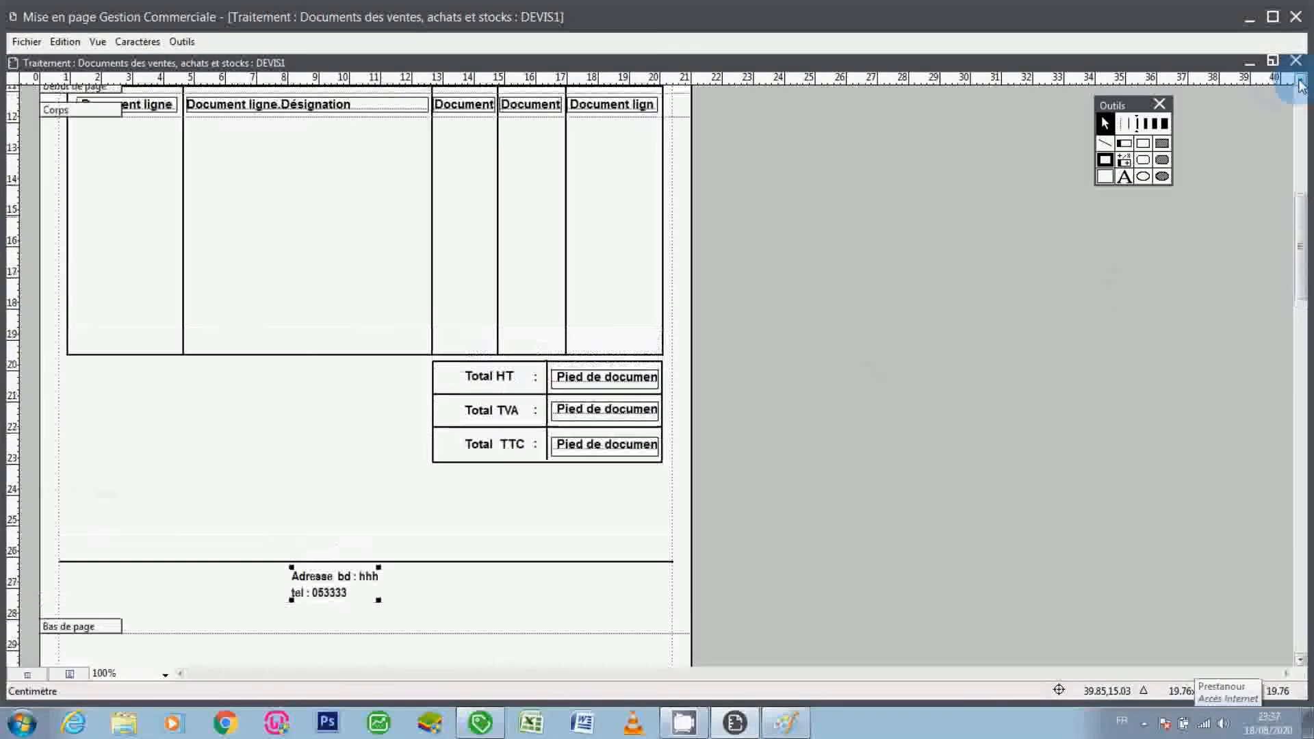
click(1300, 81)
click(1300, 80)
click(1300, 81)
click(1300, 80)
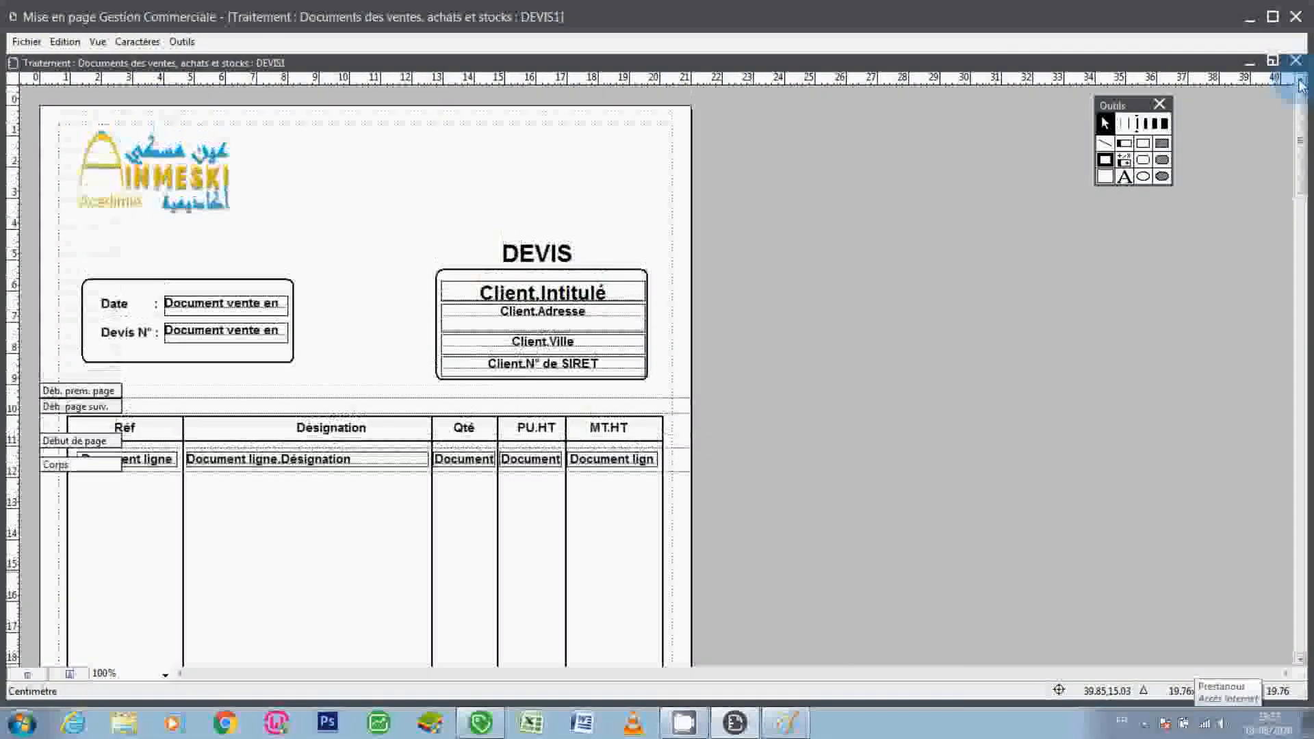
click(102, 42)
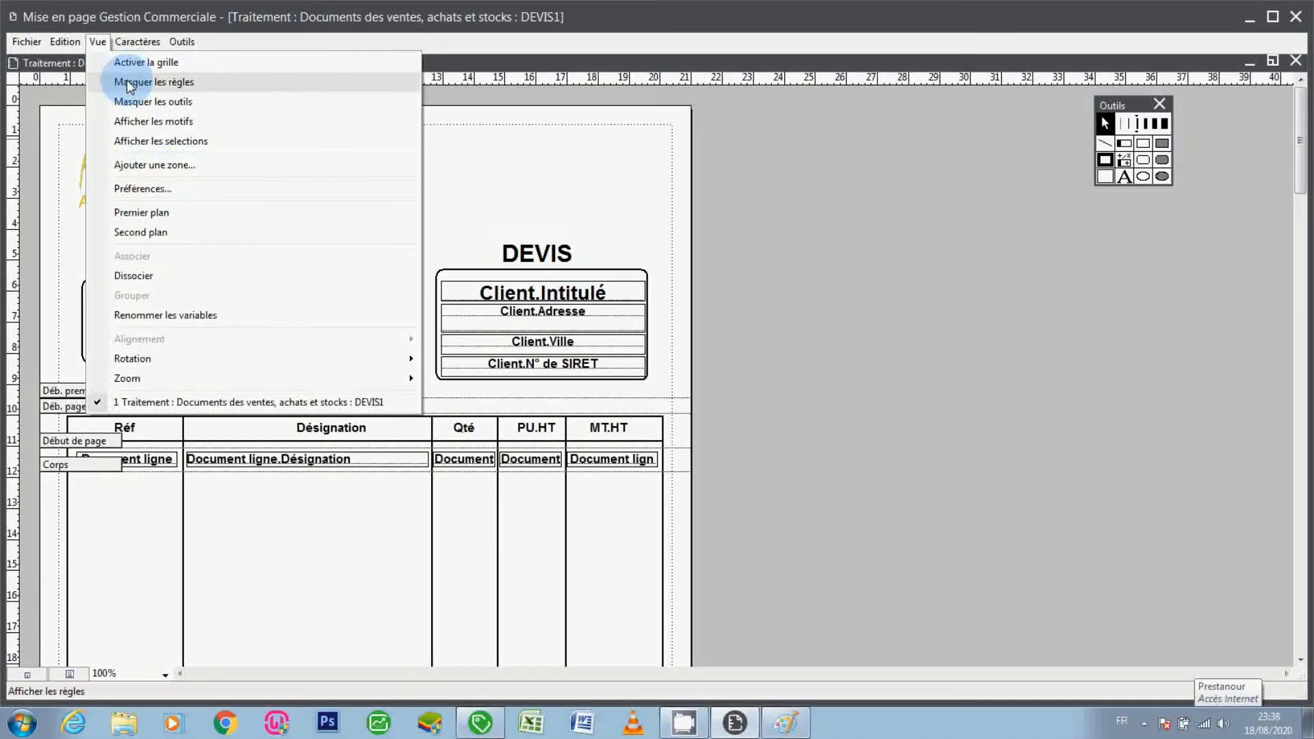
click(130, 82)
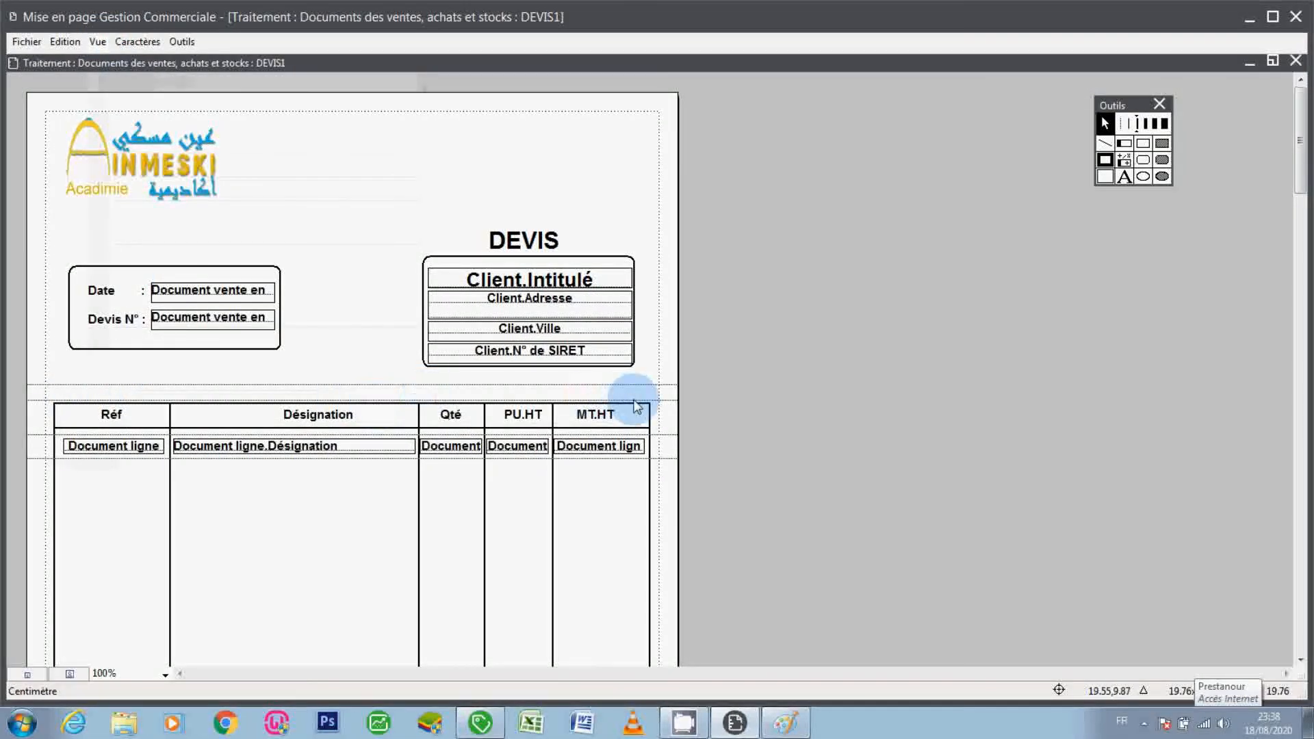
click(166, 676)
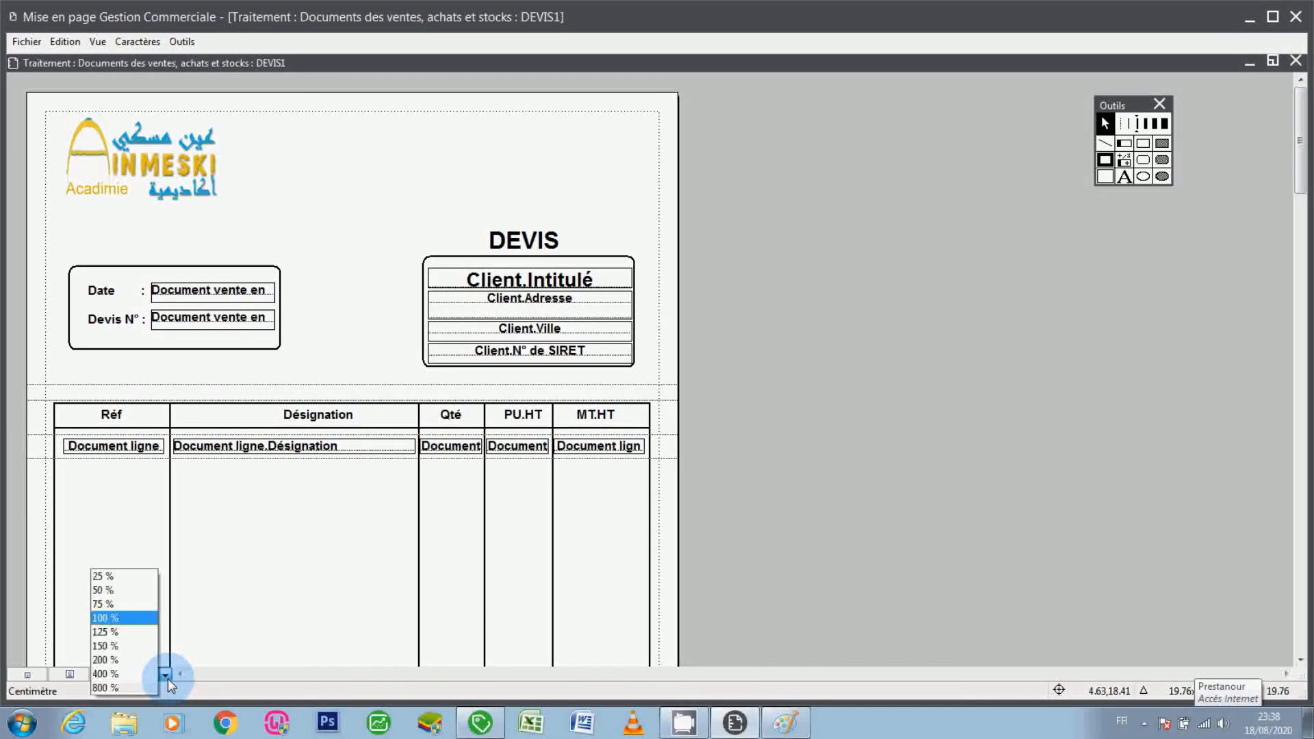
click(130, 631)
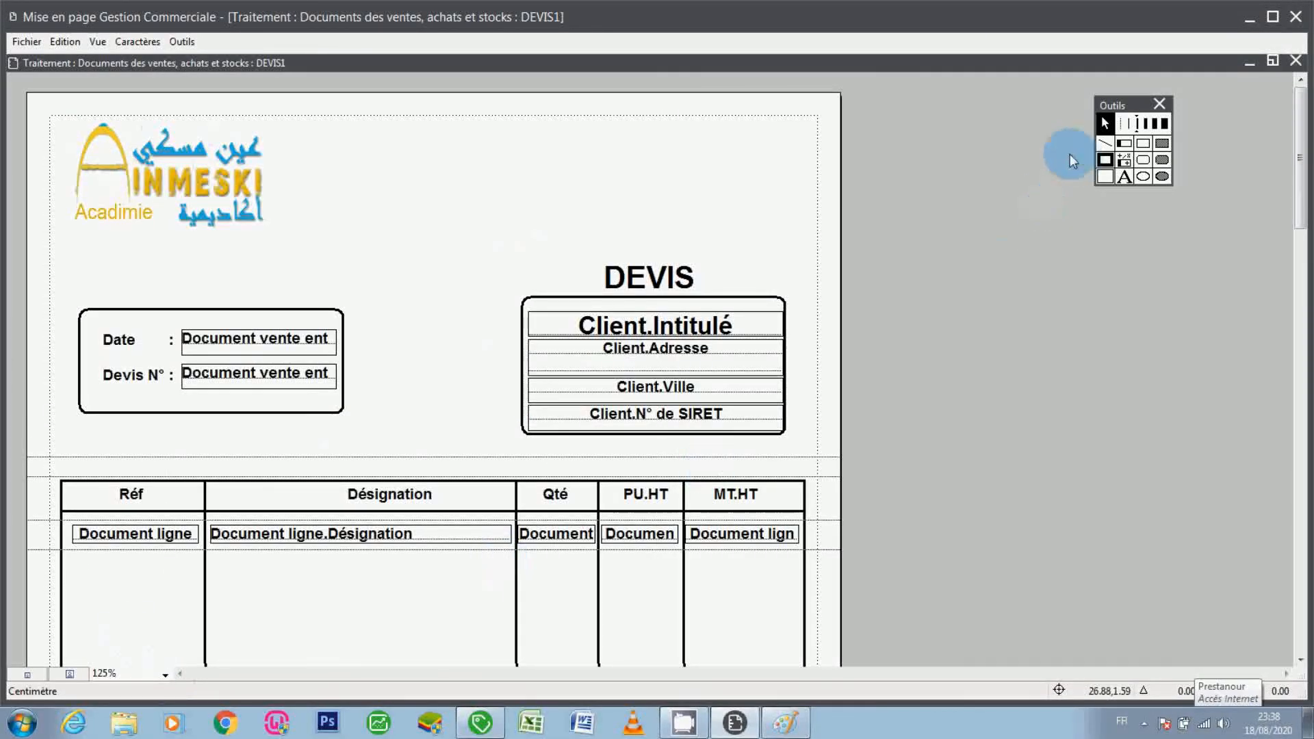
Choose a light grey (RGB 226, 226, 226) and draw a filled rectangle over the table's header row, from Réf to MT.HT
click(1161, 146)
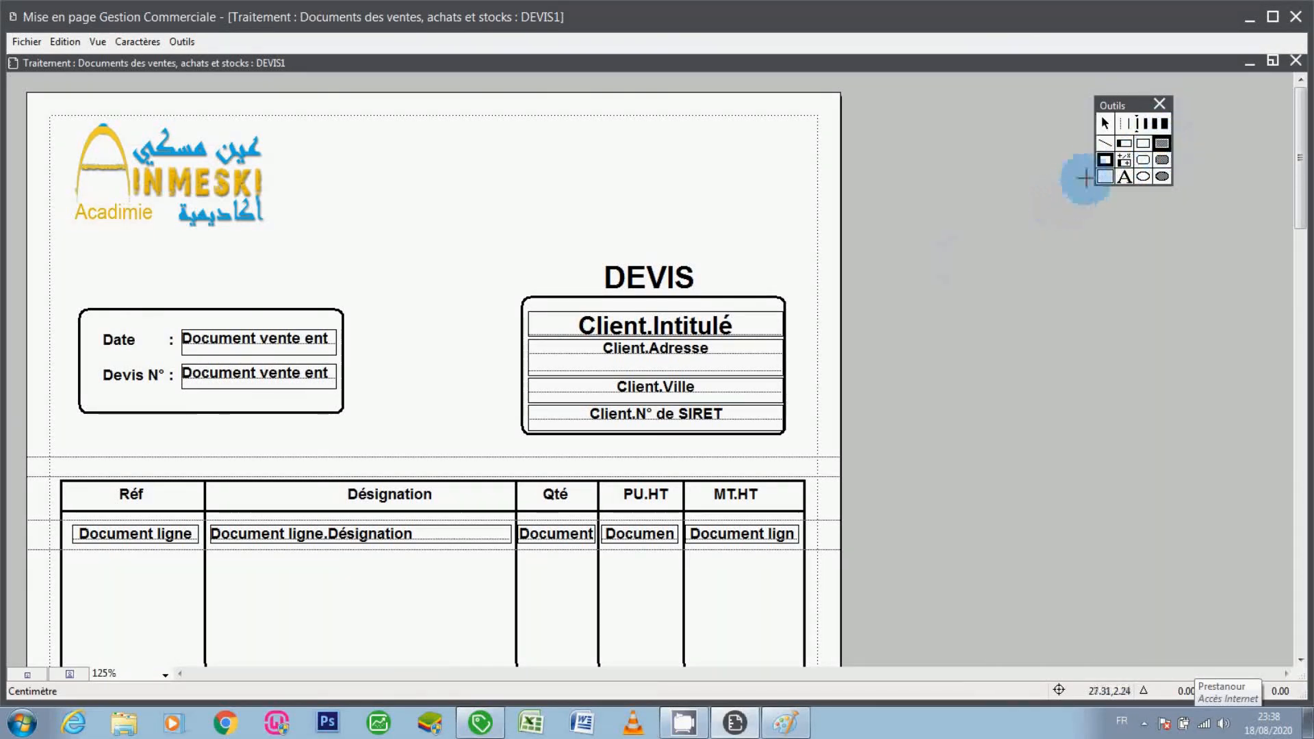
click(1105, 162)
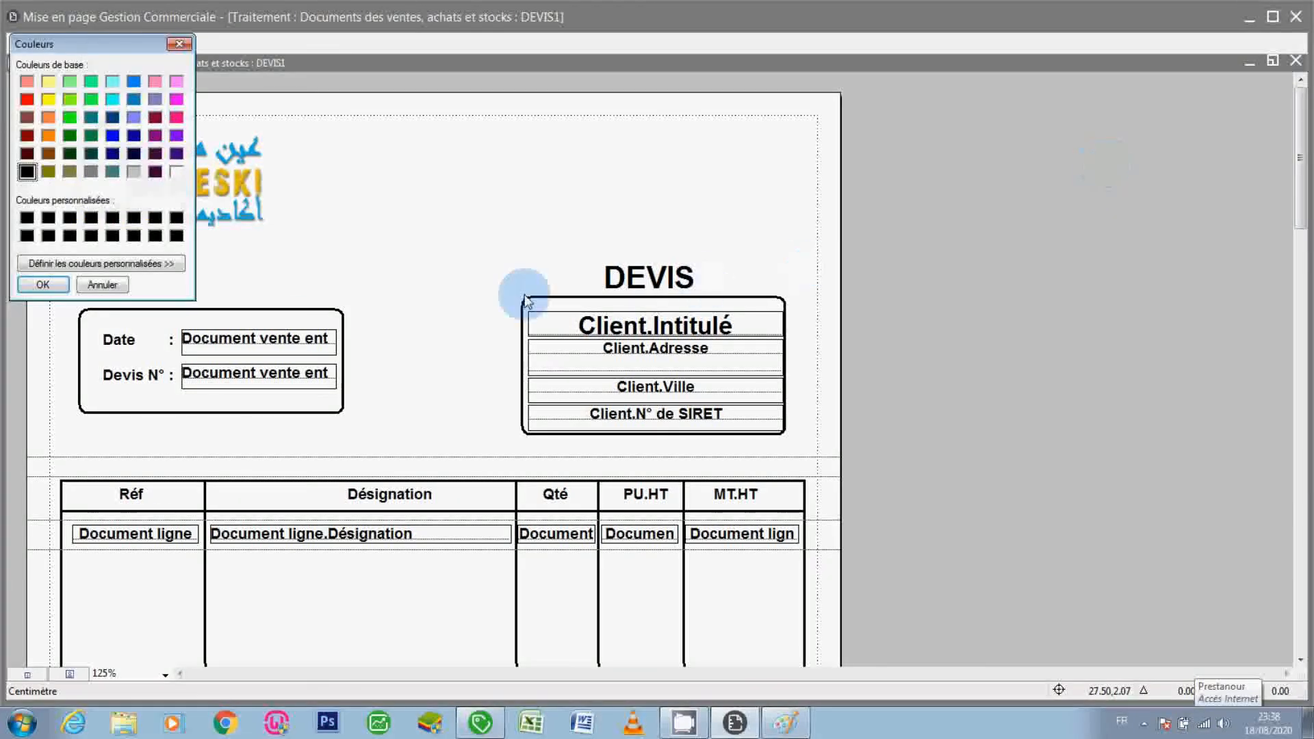
click(136, 173)
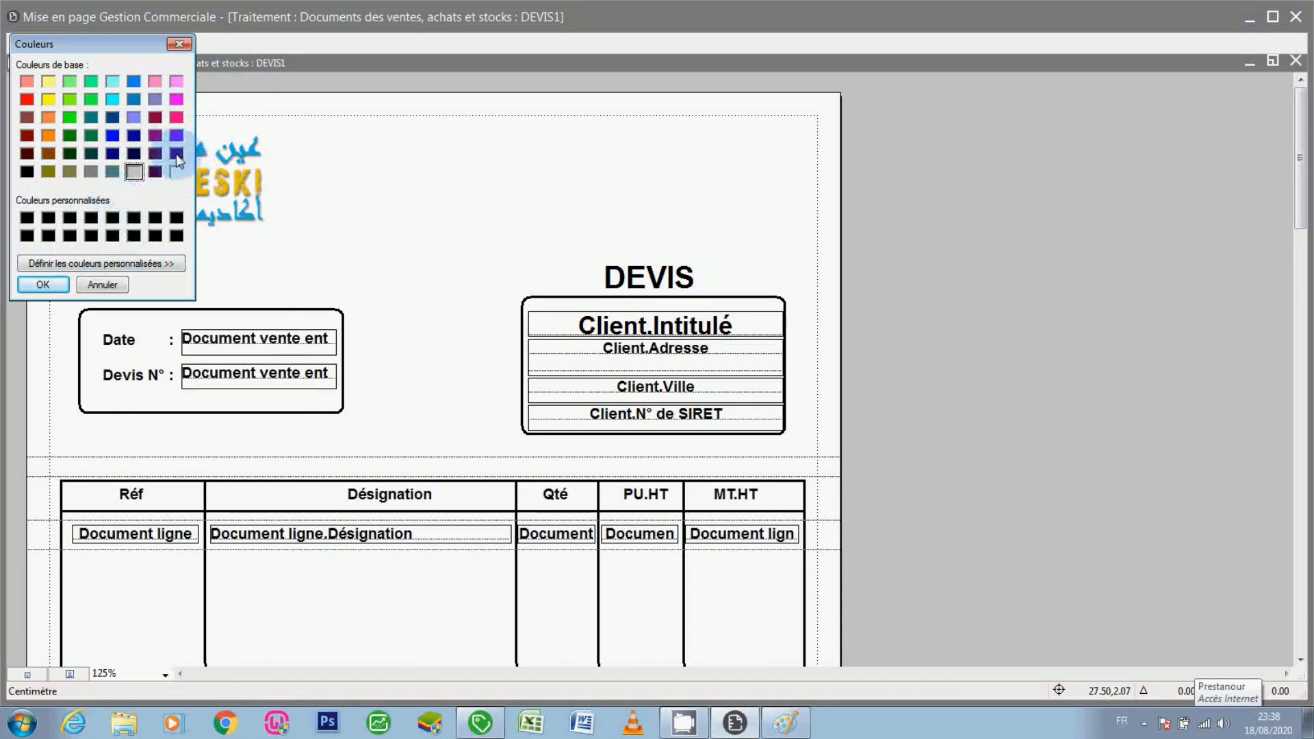
click(150, 263)
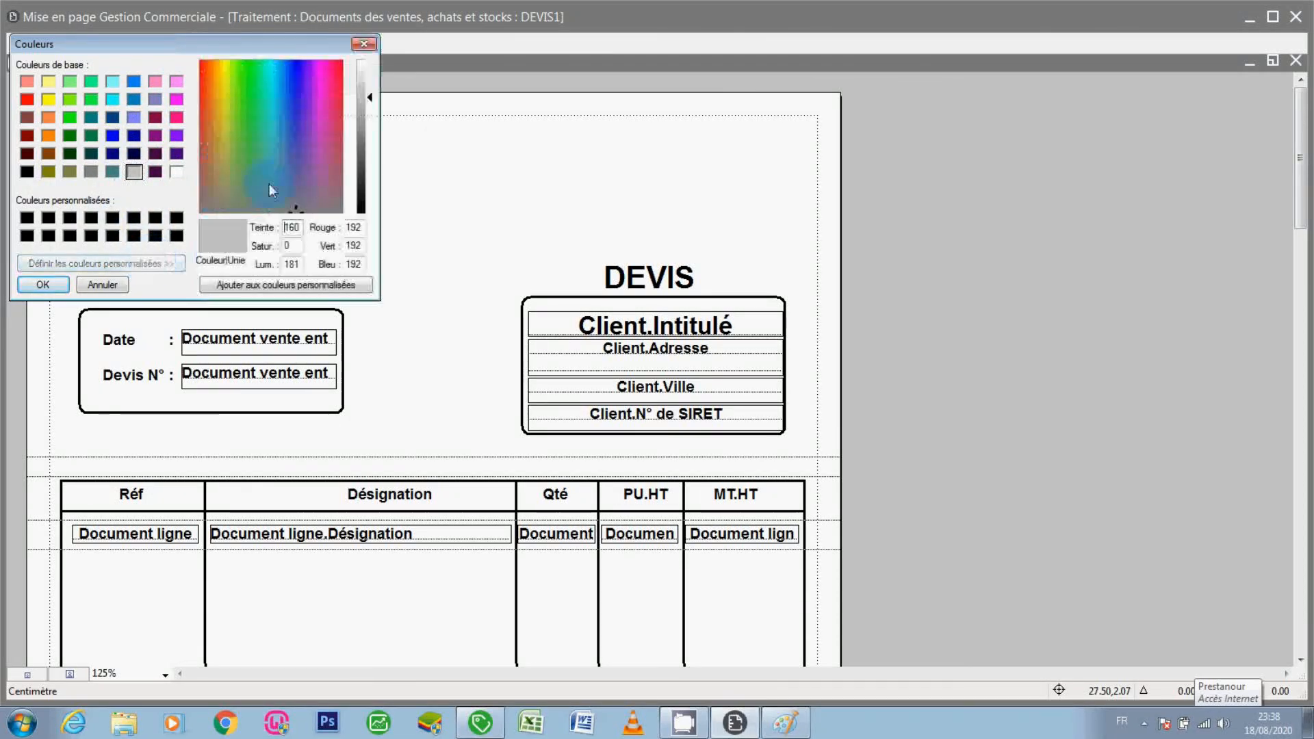
click(362, 77)
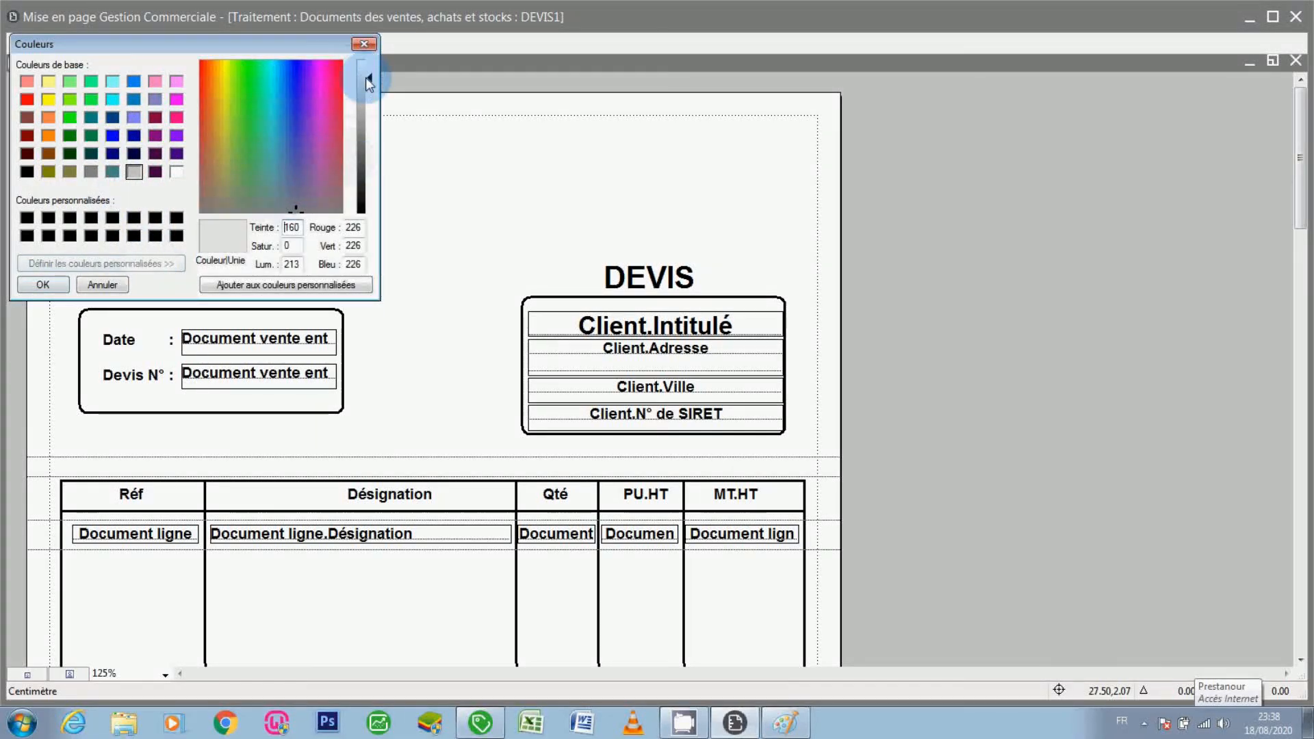
click(43, 283)
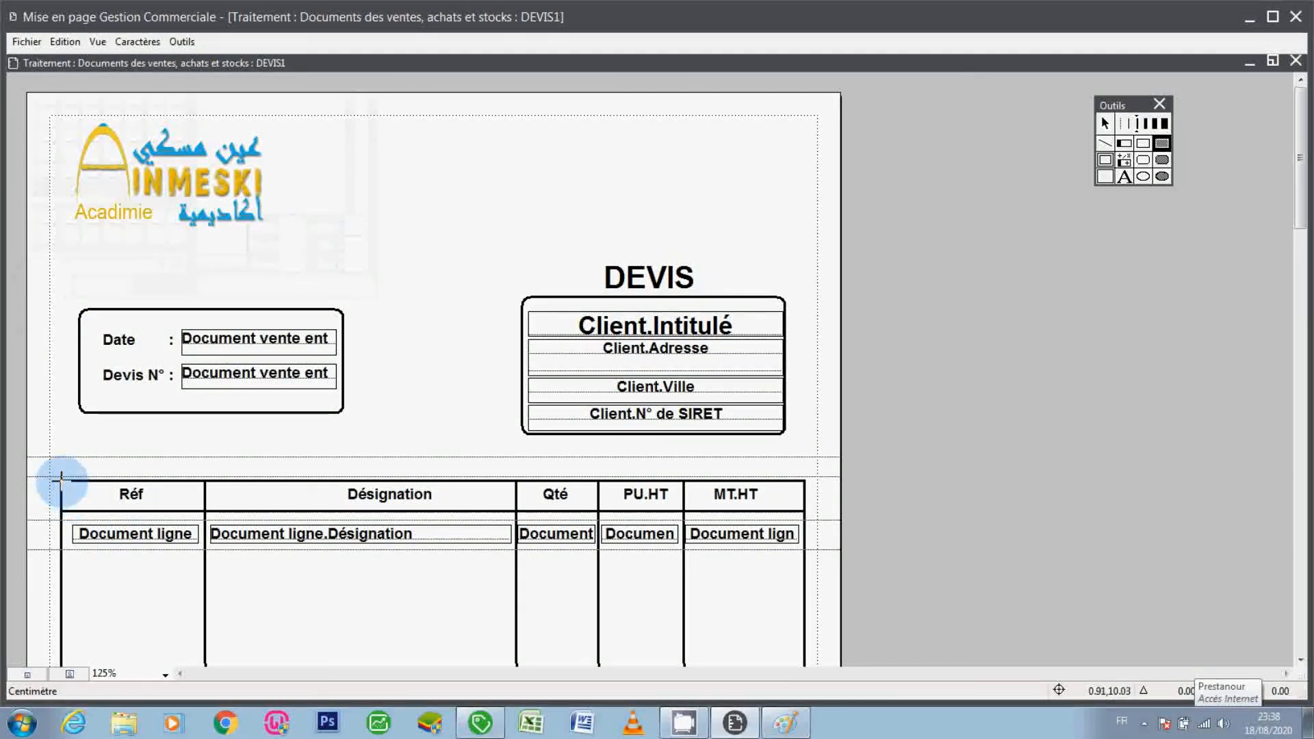
drag(60, 479, 805, 509)
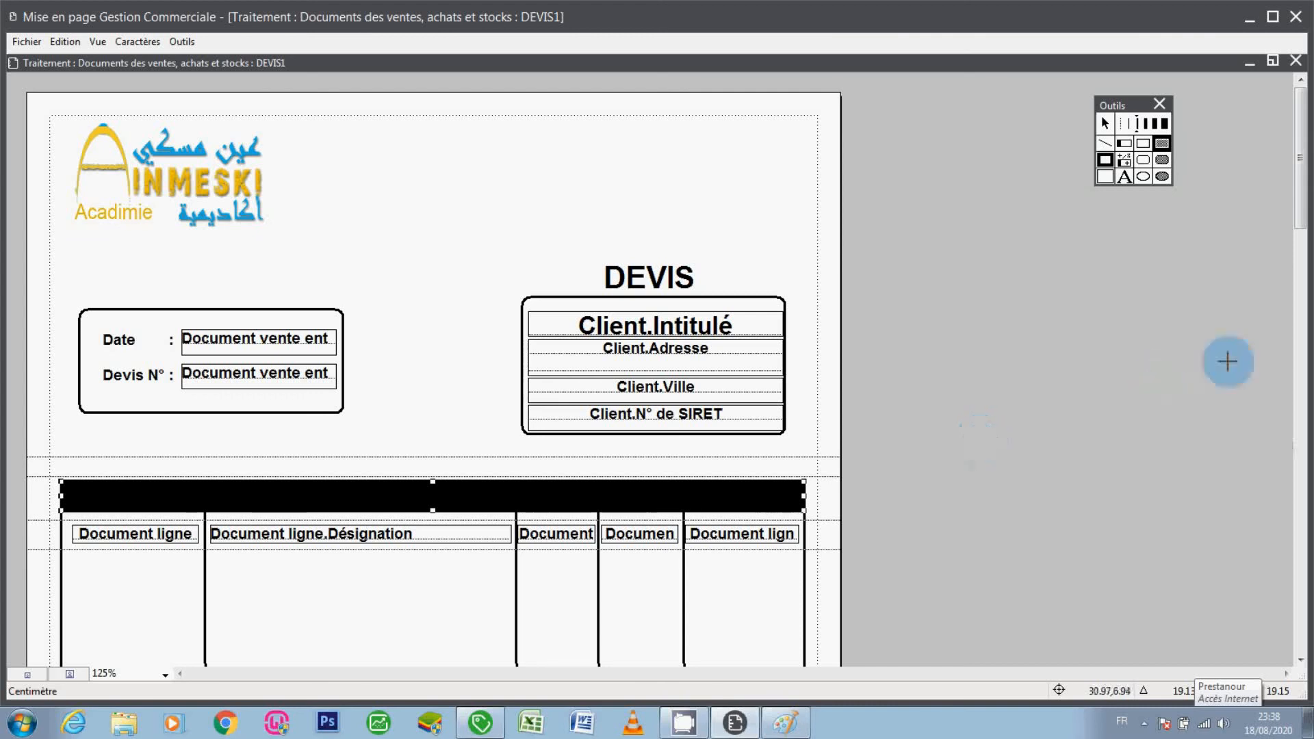
Set the header row rectangle's fill colour to a light grey with RGB 223, 223, 223
click(1113, 176)
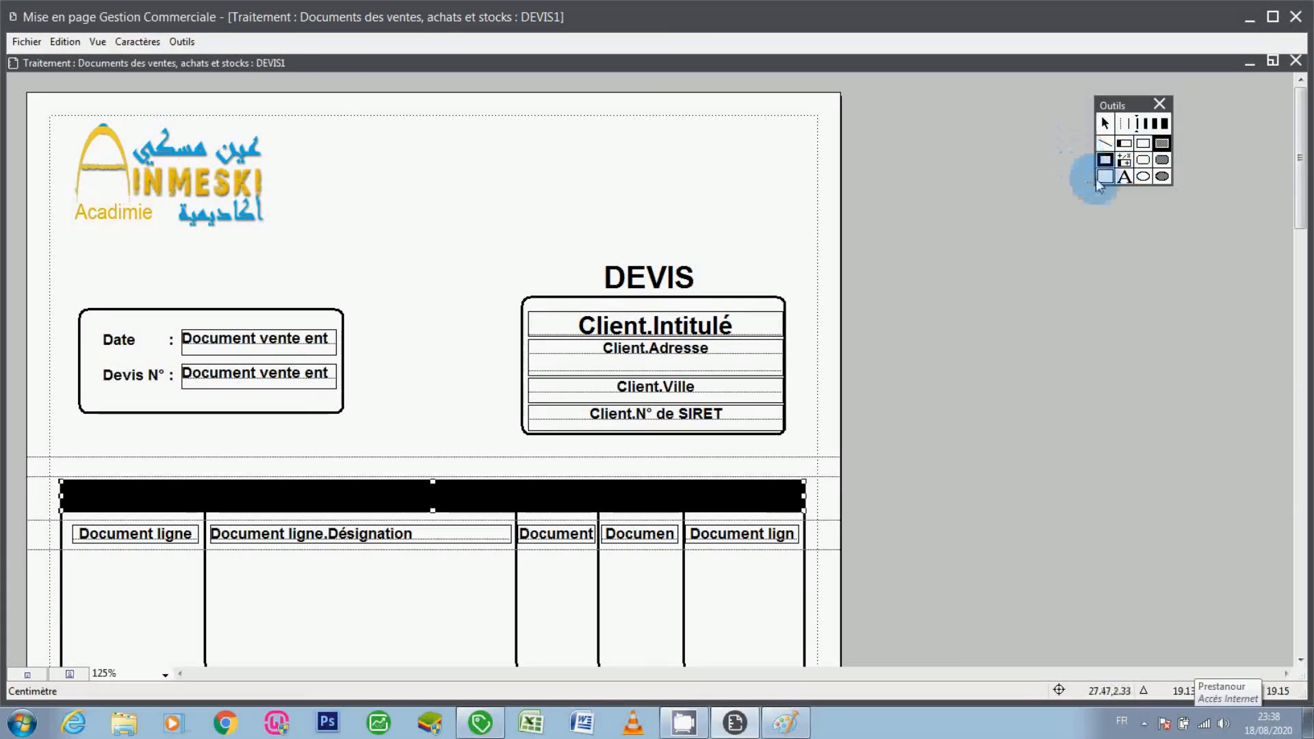
click(1107, 123)
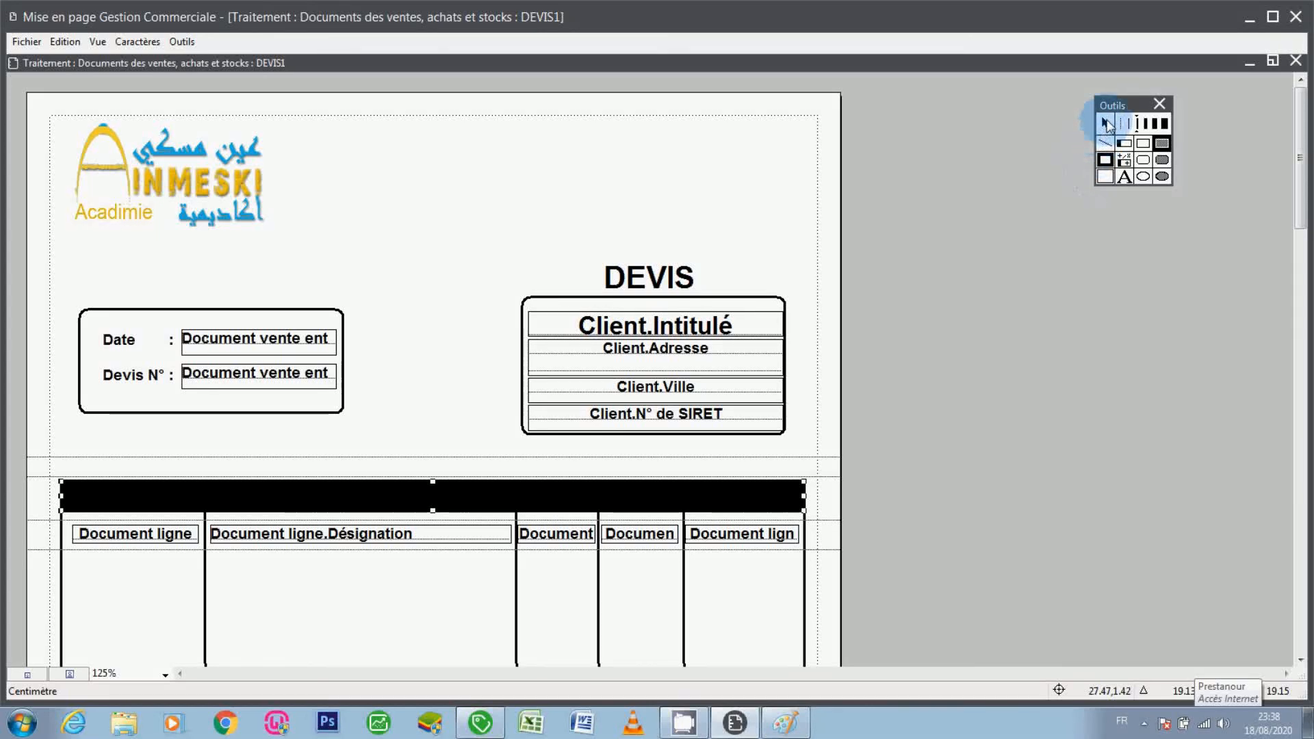
click(1106, 177)
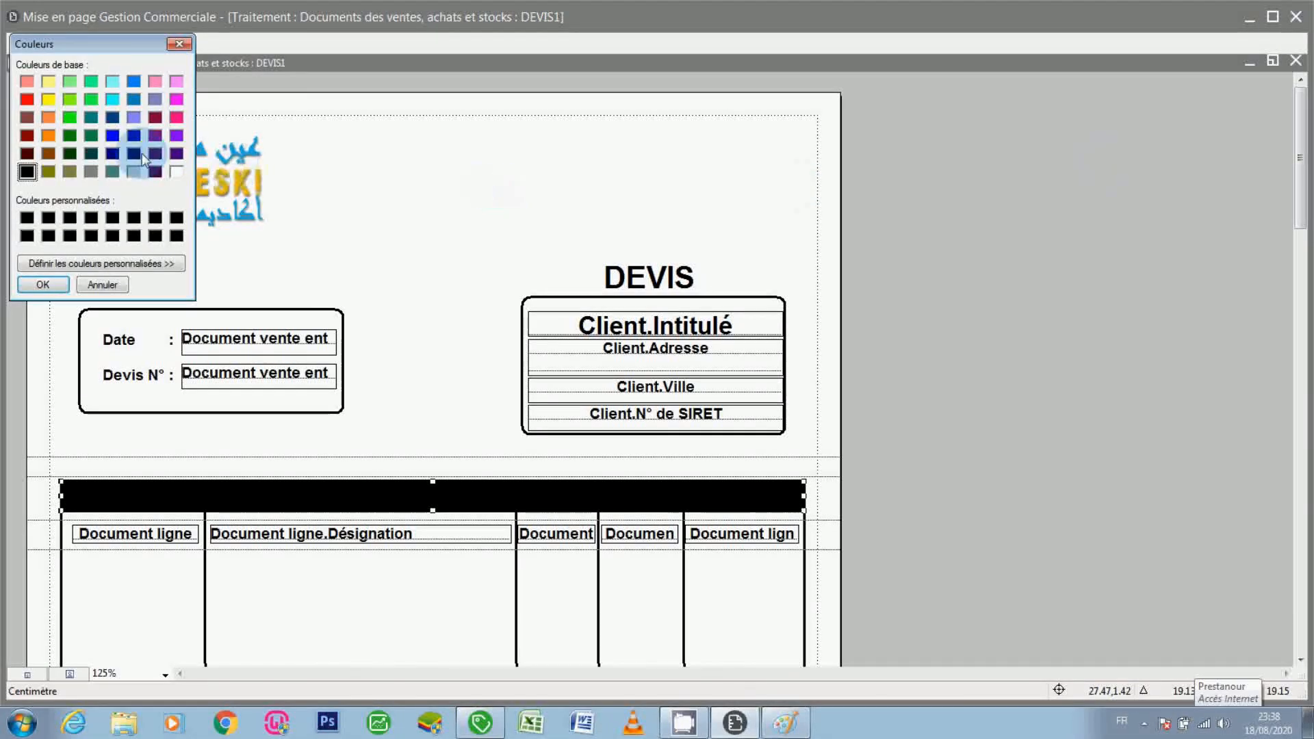
click(134, 171)
click(60, 282)
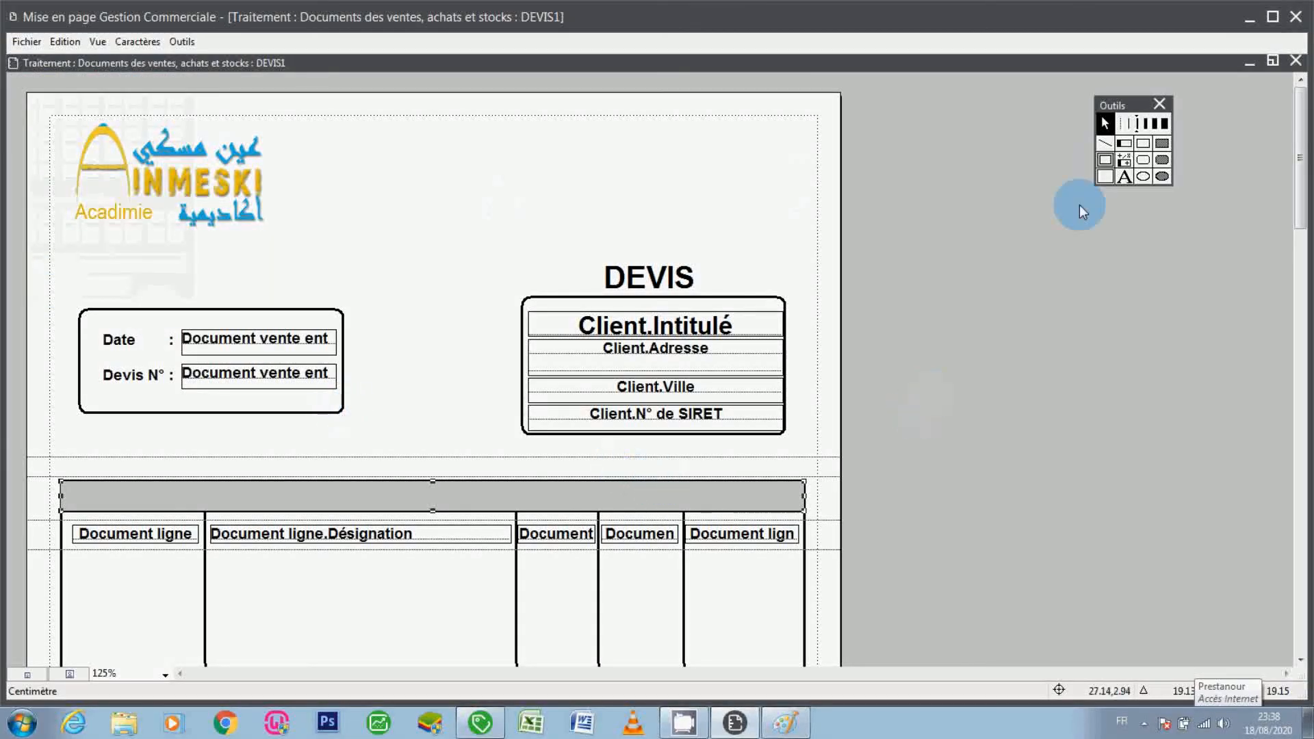
click(1106, 176)
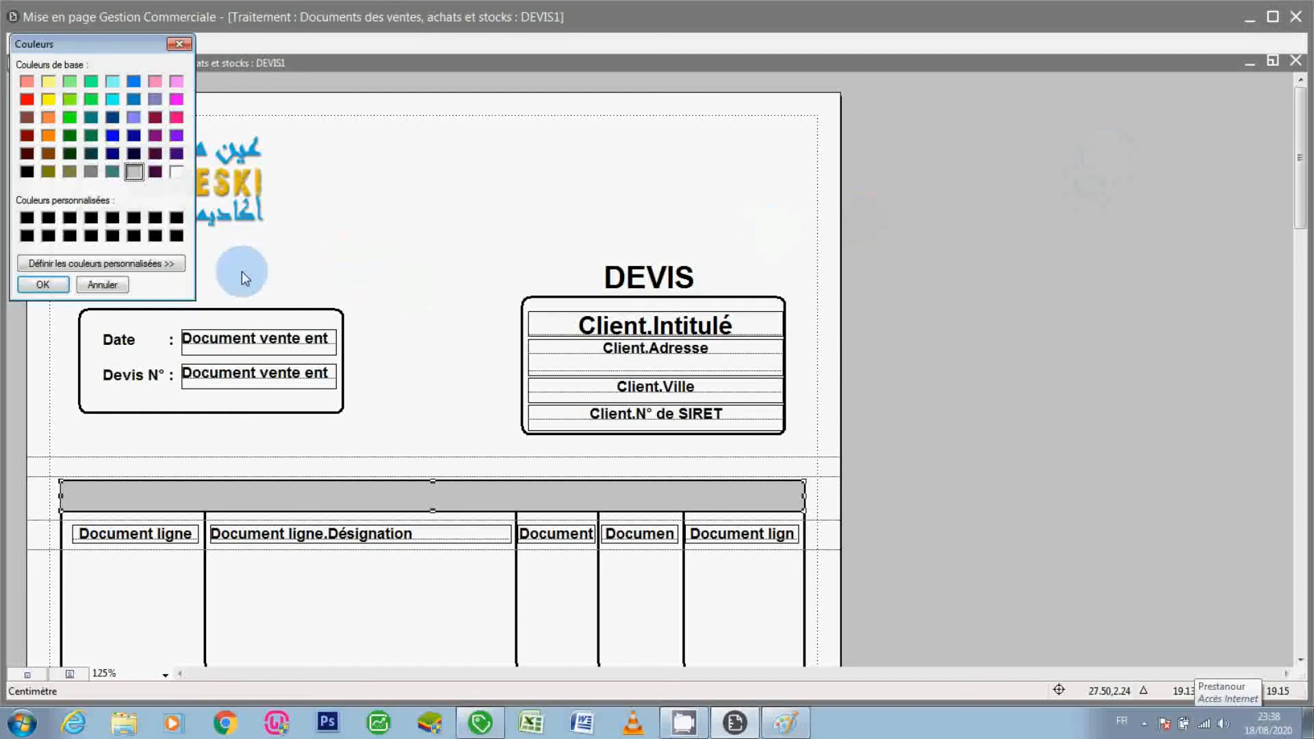
click(158, 262)
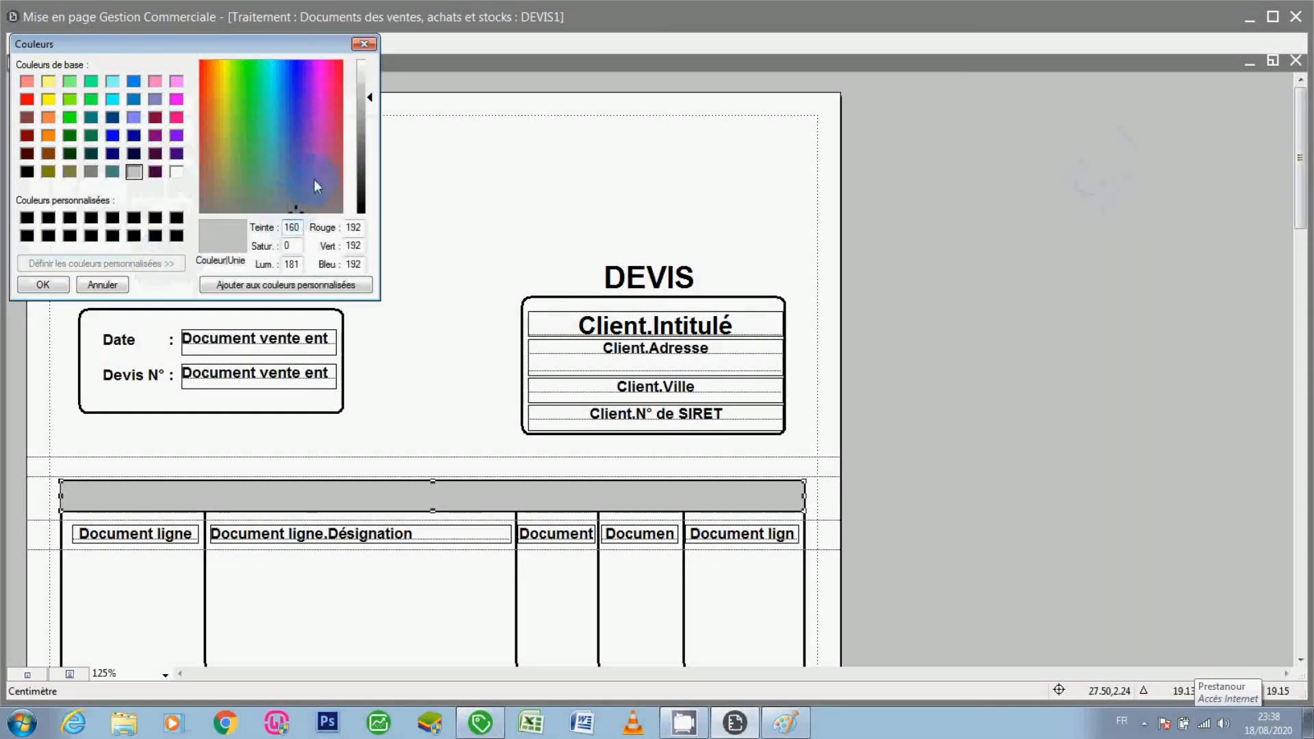
click(364, 79)
click(57, 293)
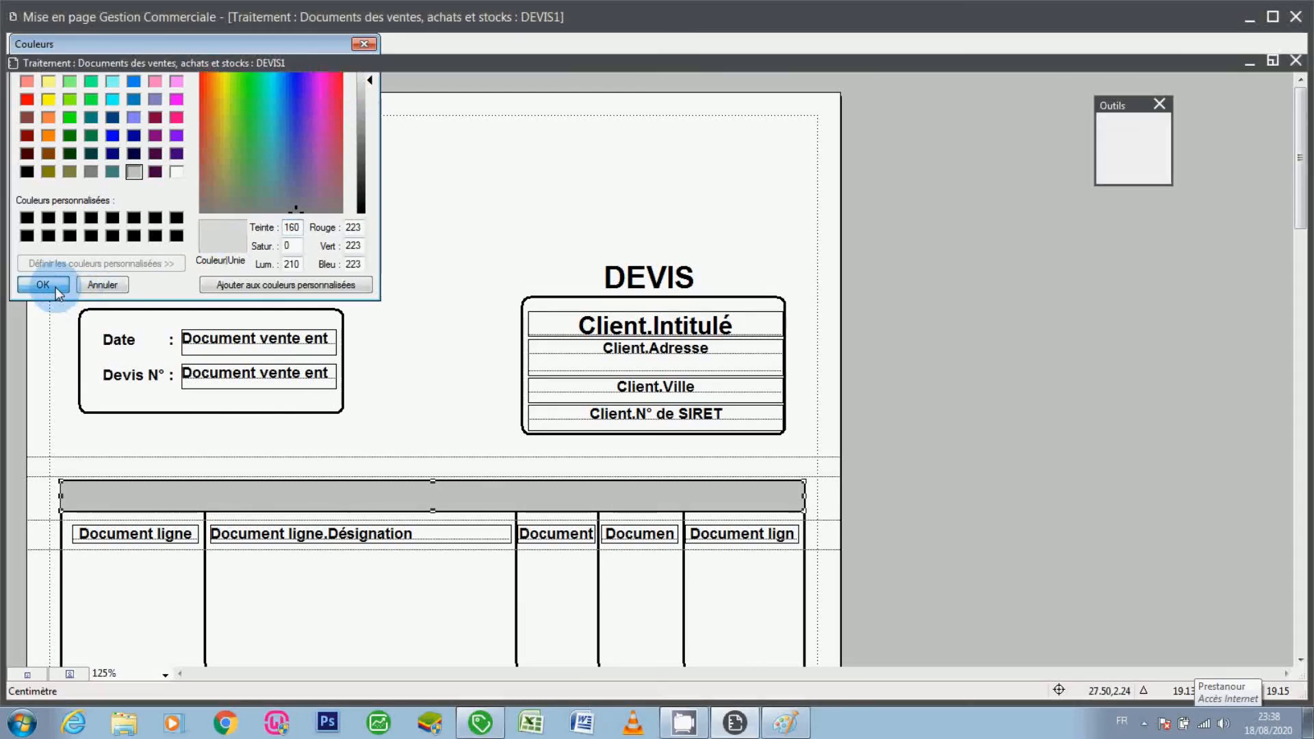
click(503, 473)
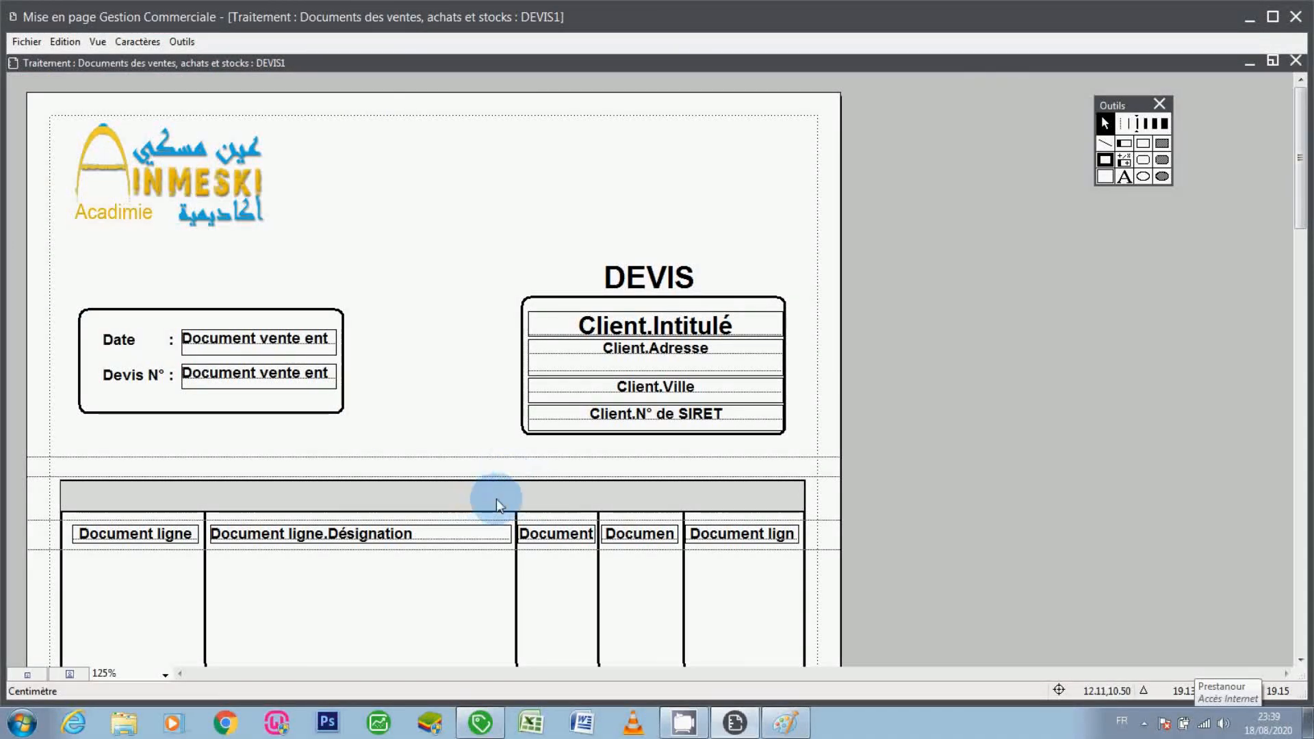
Send the grey header rectangle to the background (Second plan) behind the column titles and save the DEVIS1 layout
click(495, 496)
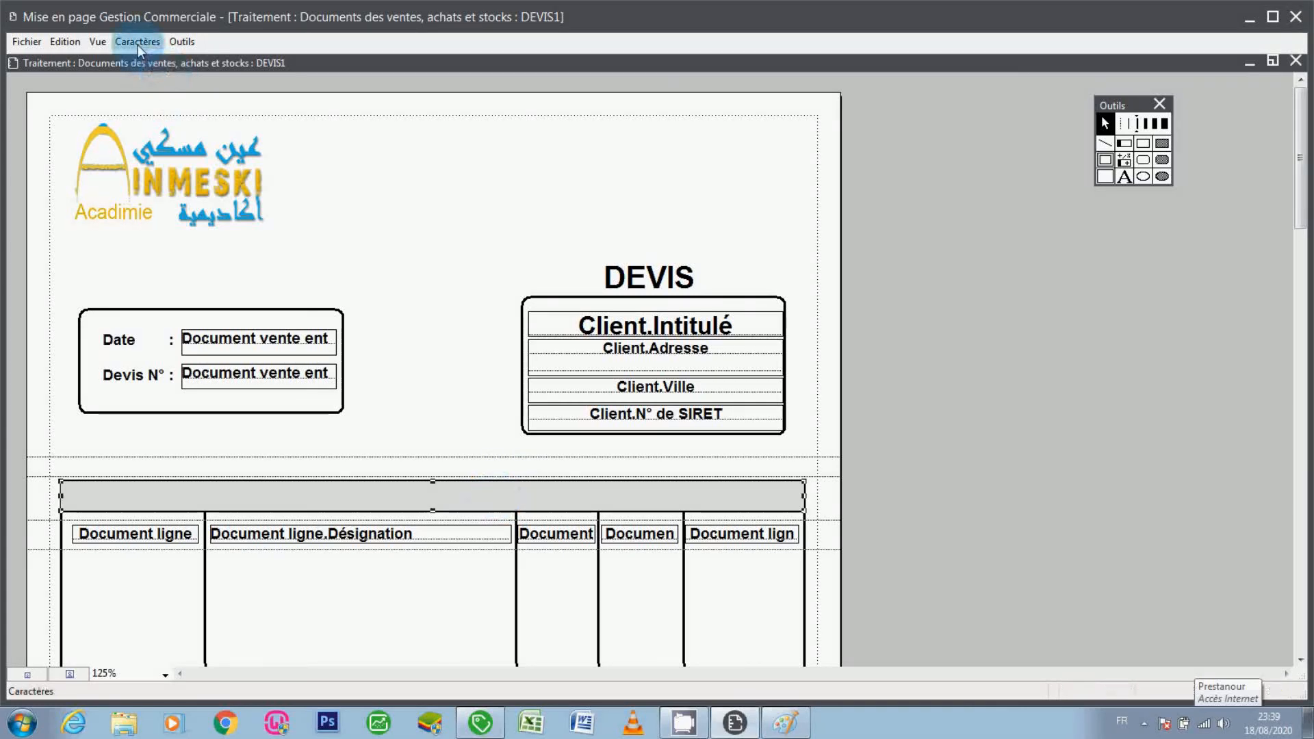
click(120, 42)
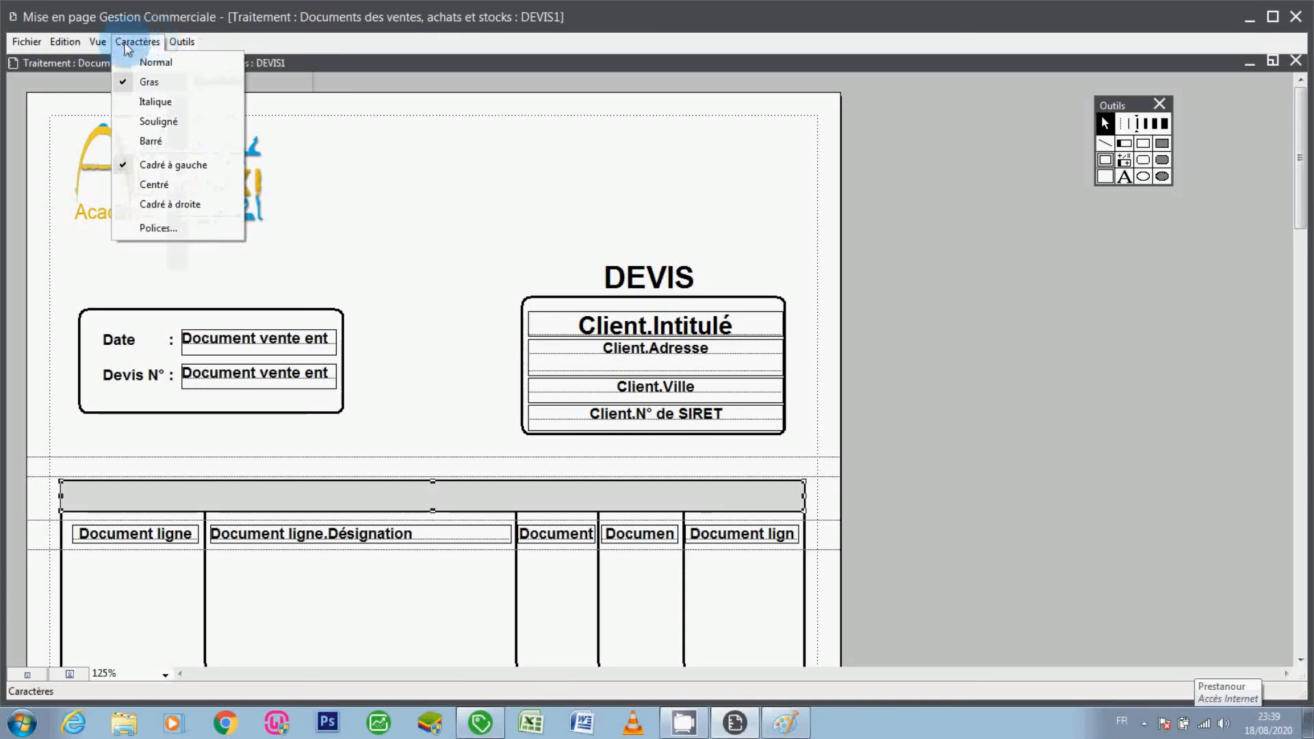
mouse_move(97, 42)
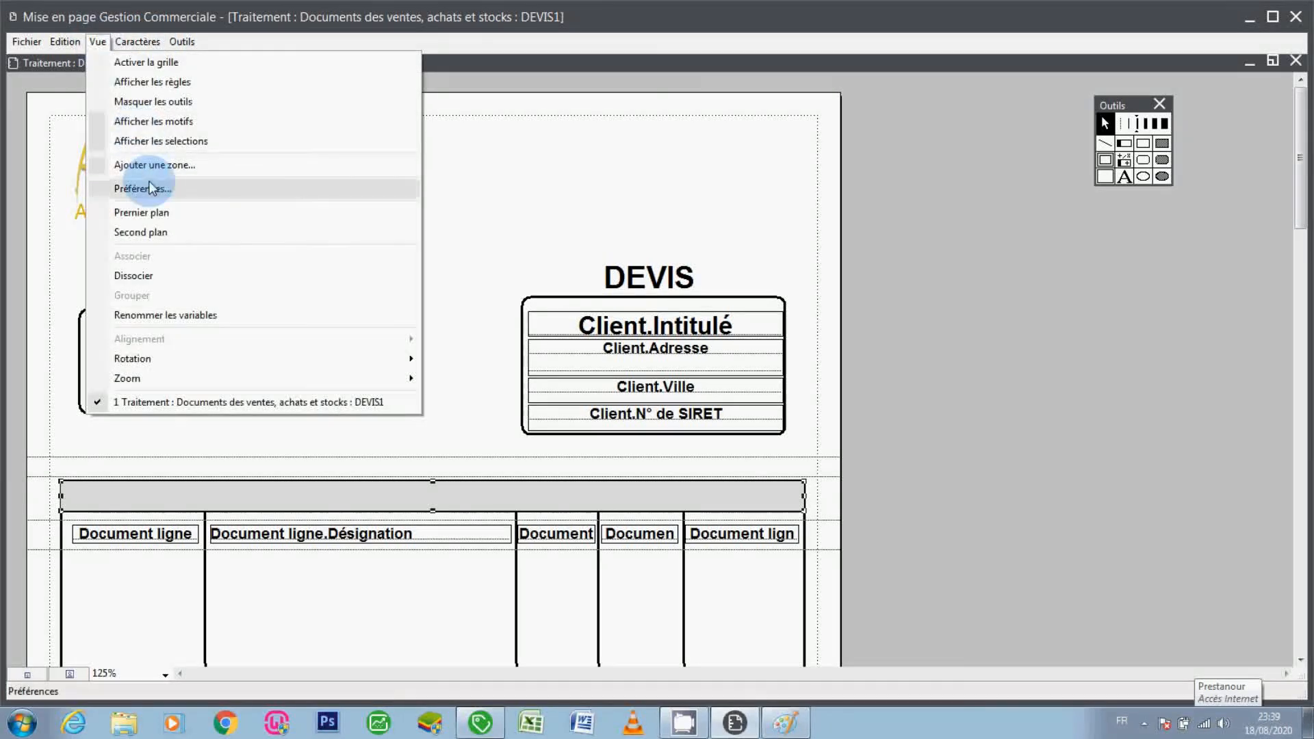
click(161, 235)
click(375, 409)
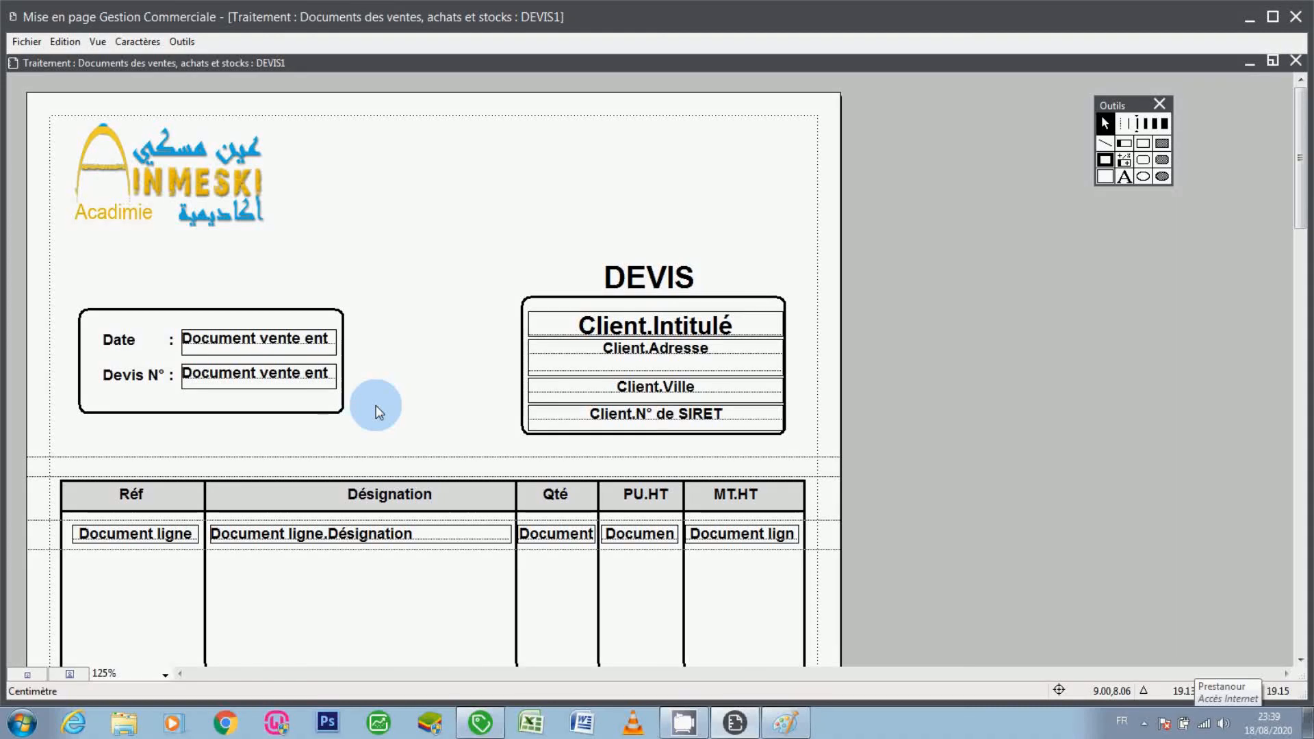
click(26, 42)
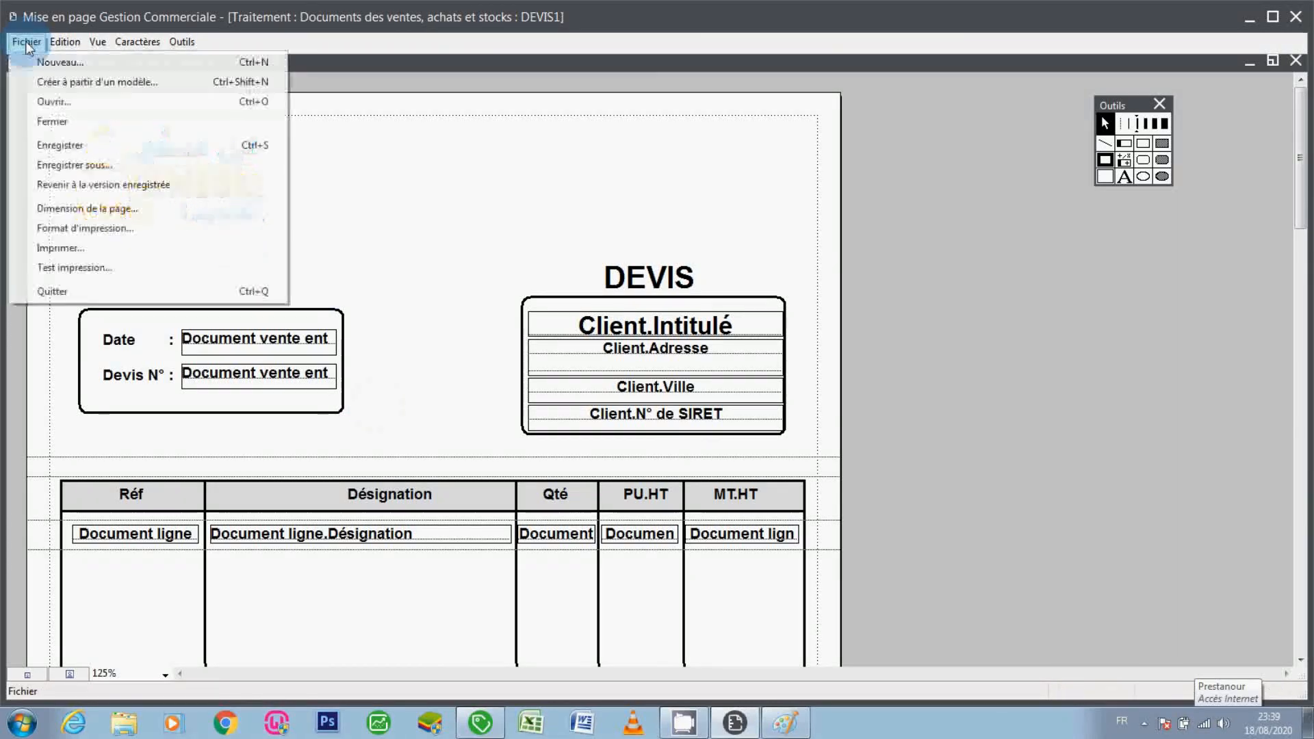
click(65, 145)
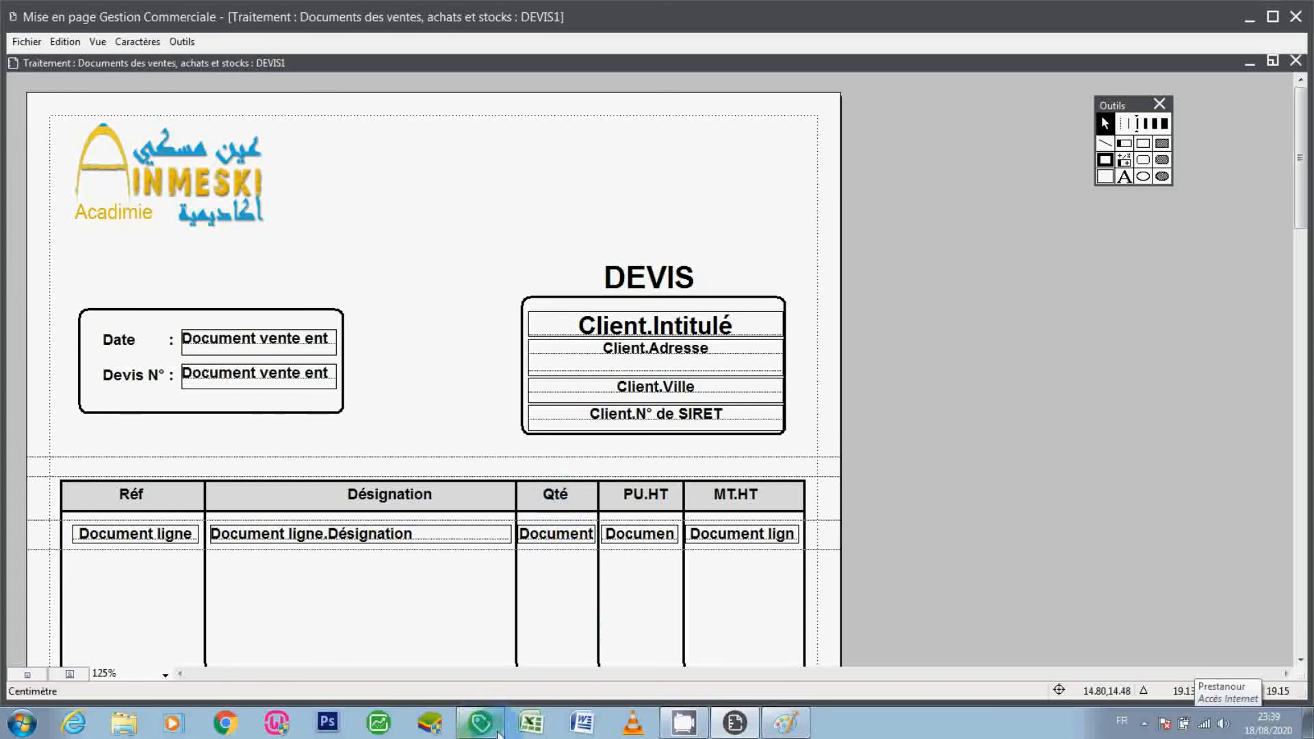
Switch to Sage 100 Gestion commerciale and open the accepted quote for CARAT from the sales documents
click(498, 732)
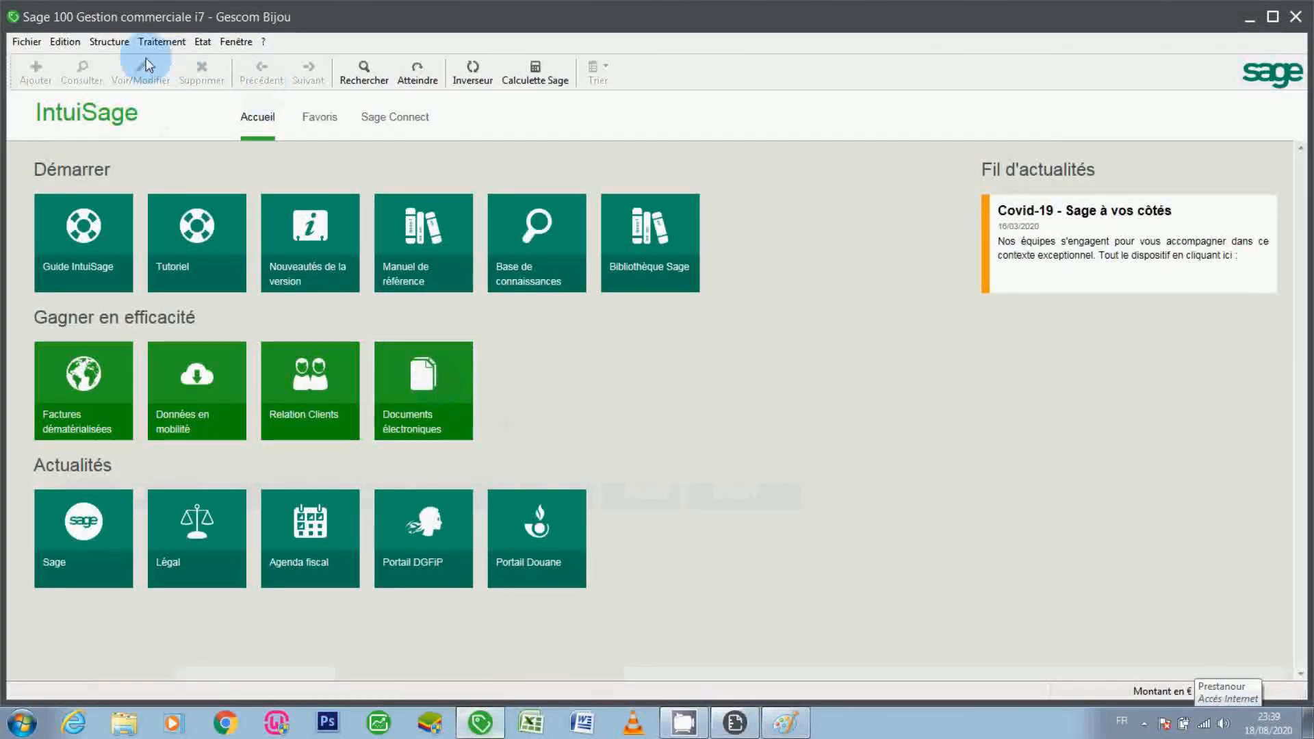
click(118, 44)
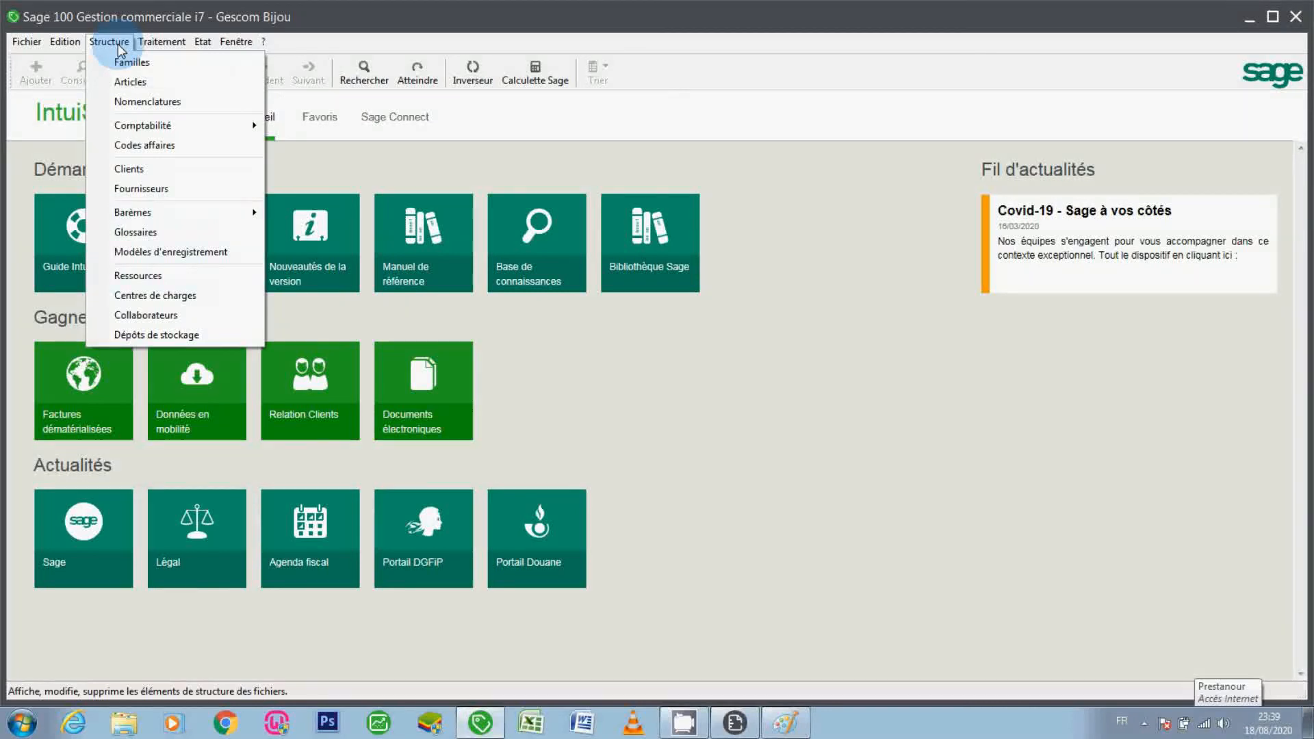
mouse_move(152, 48)
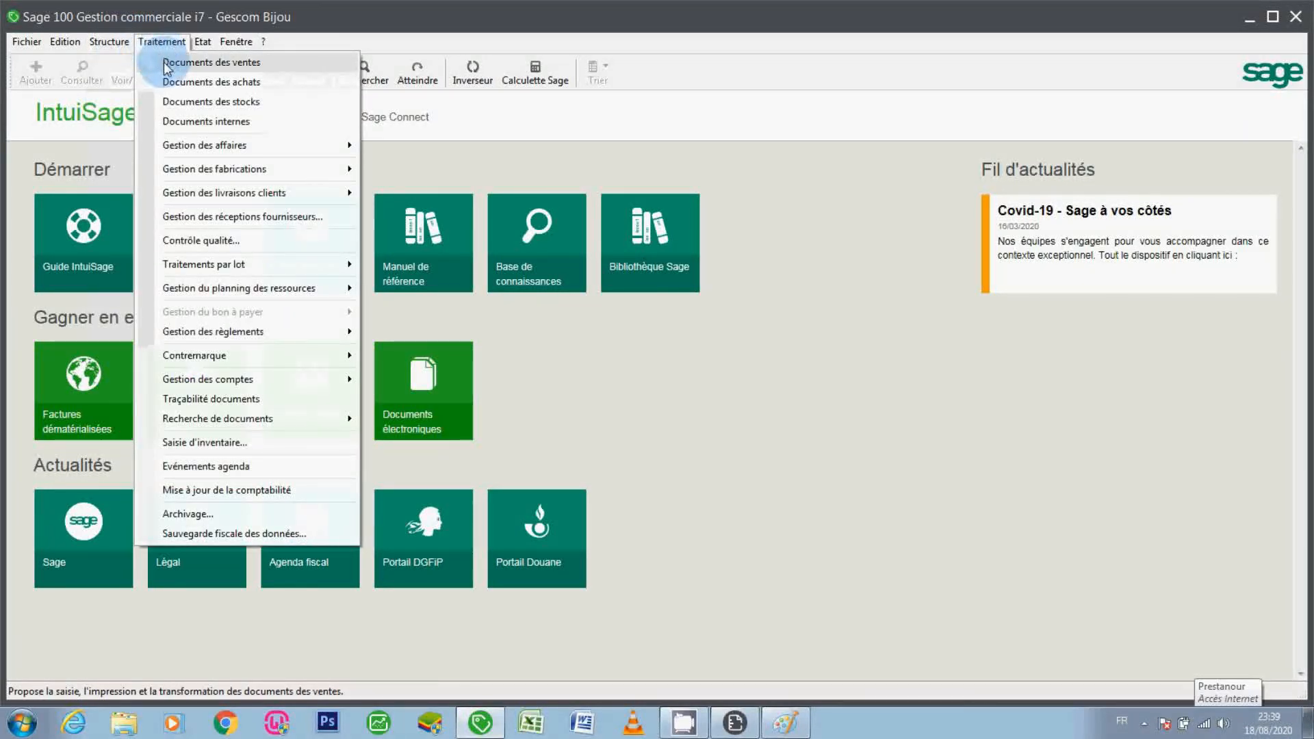
click(164, 63)
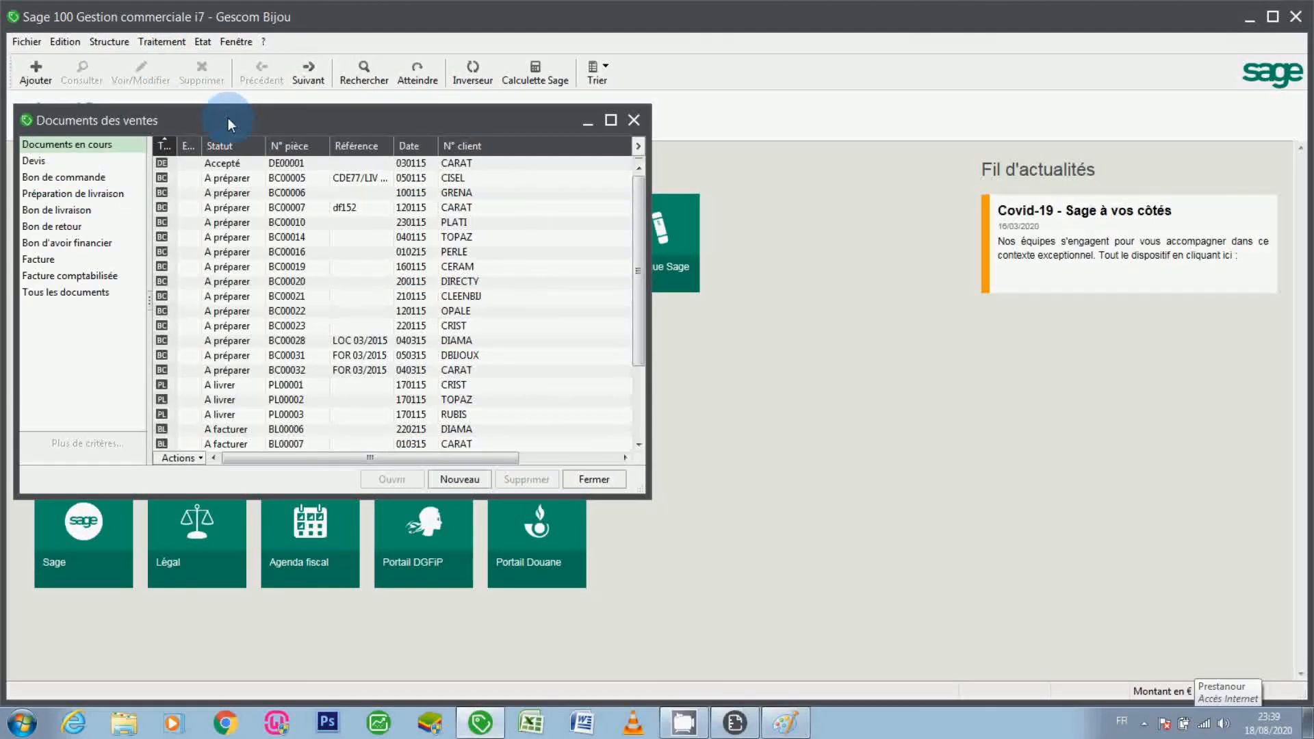
click(273, 163)
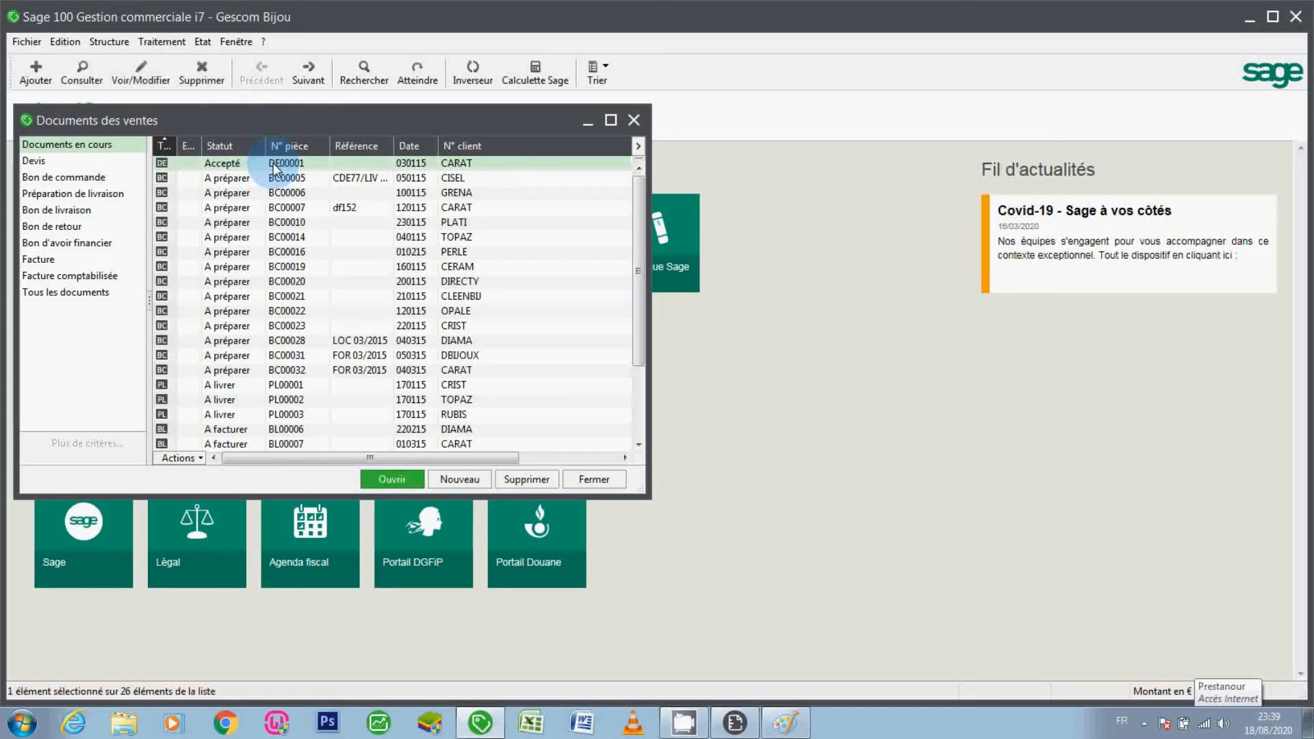
double_click(273, 162)
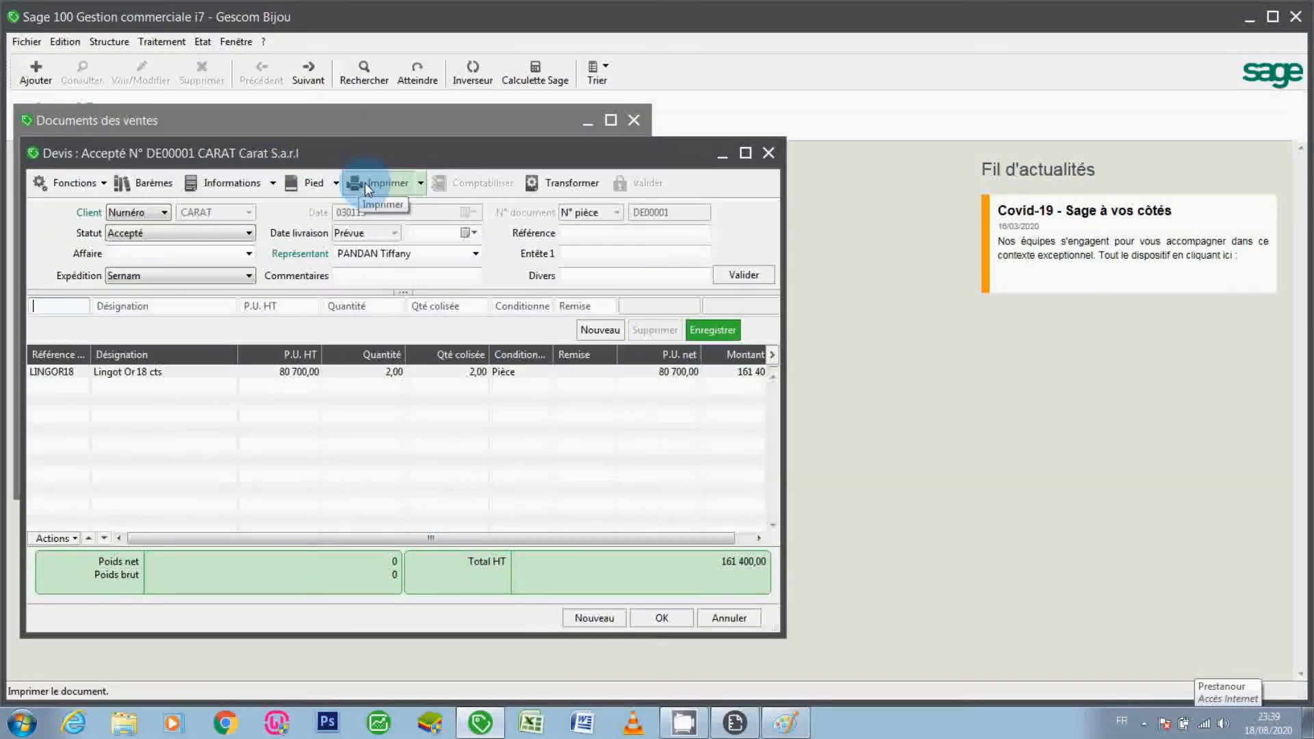
Preview the sales document's printout using the DEVIS1 template and the printer Imprimante PDF Sage v4.5, and close the preview
click(364, 183)
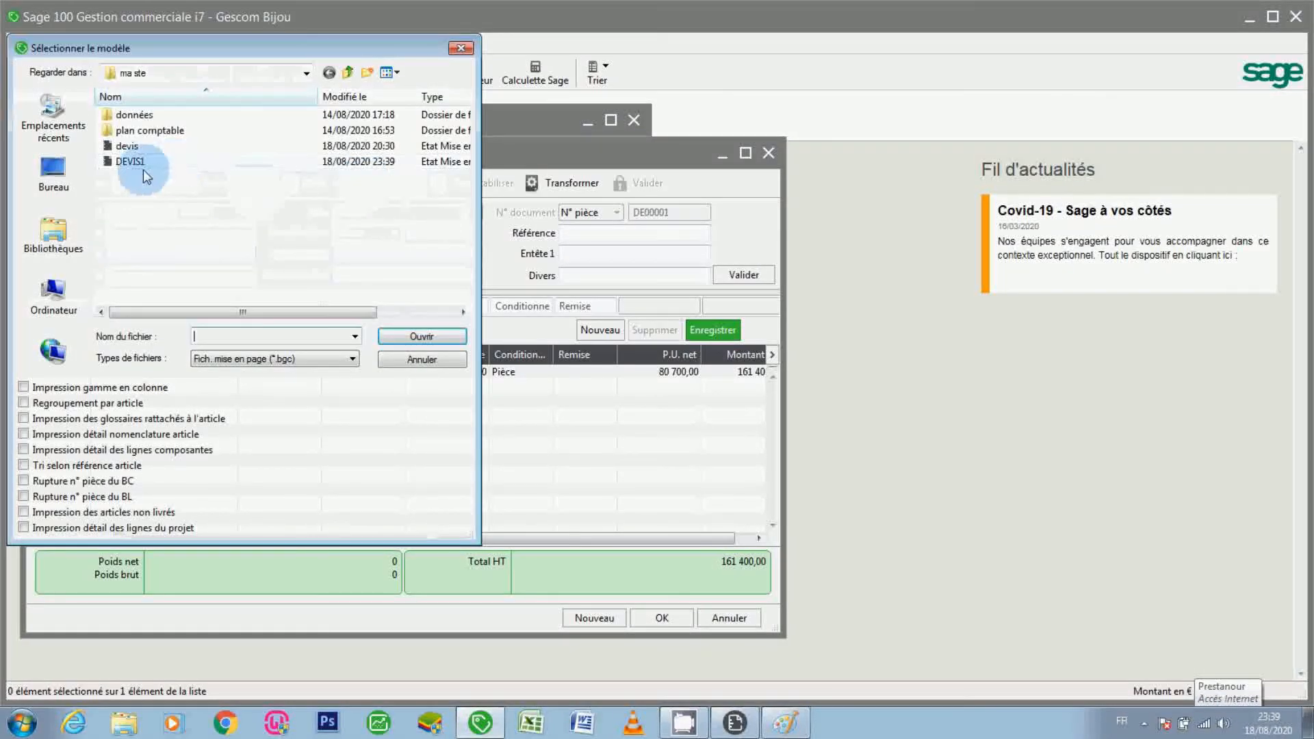
double_click(140, 166)
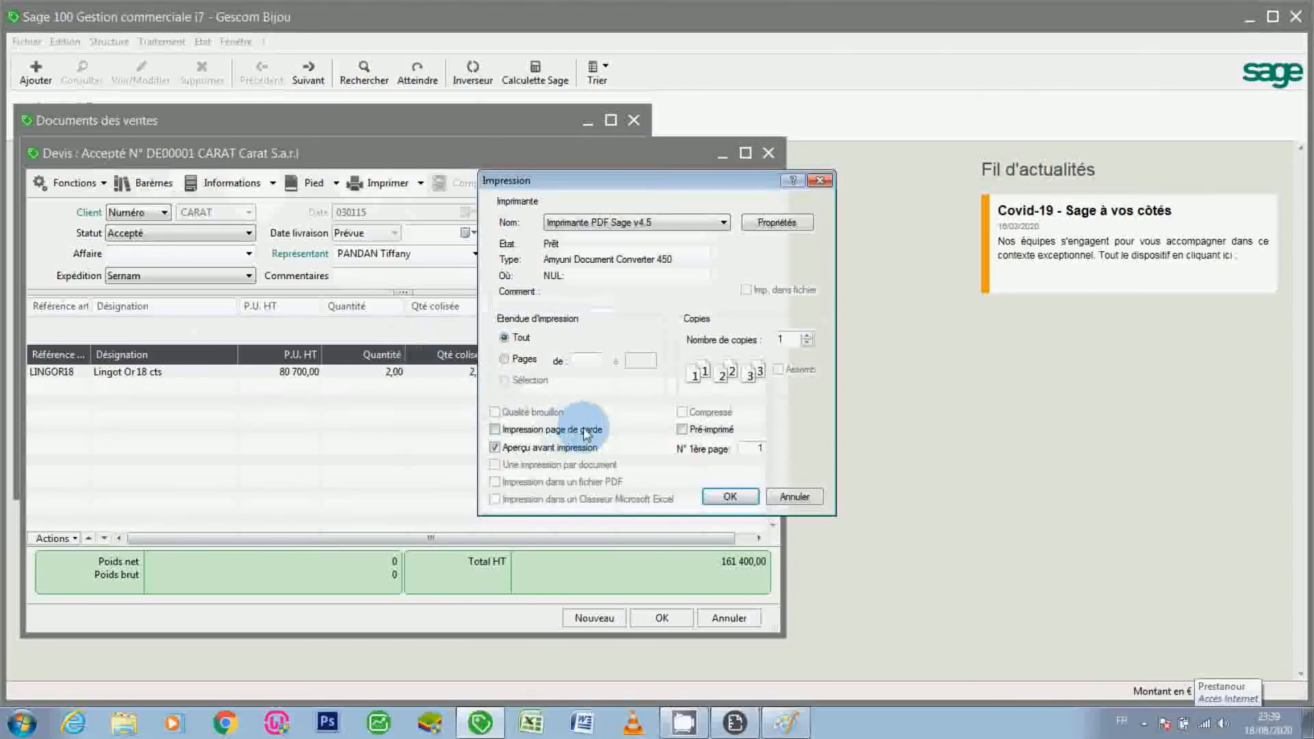
click(573, 224)
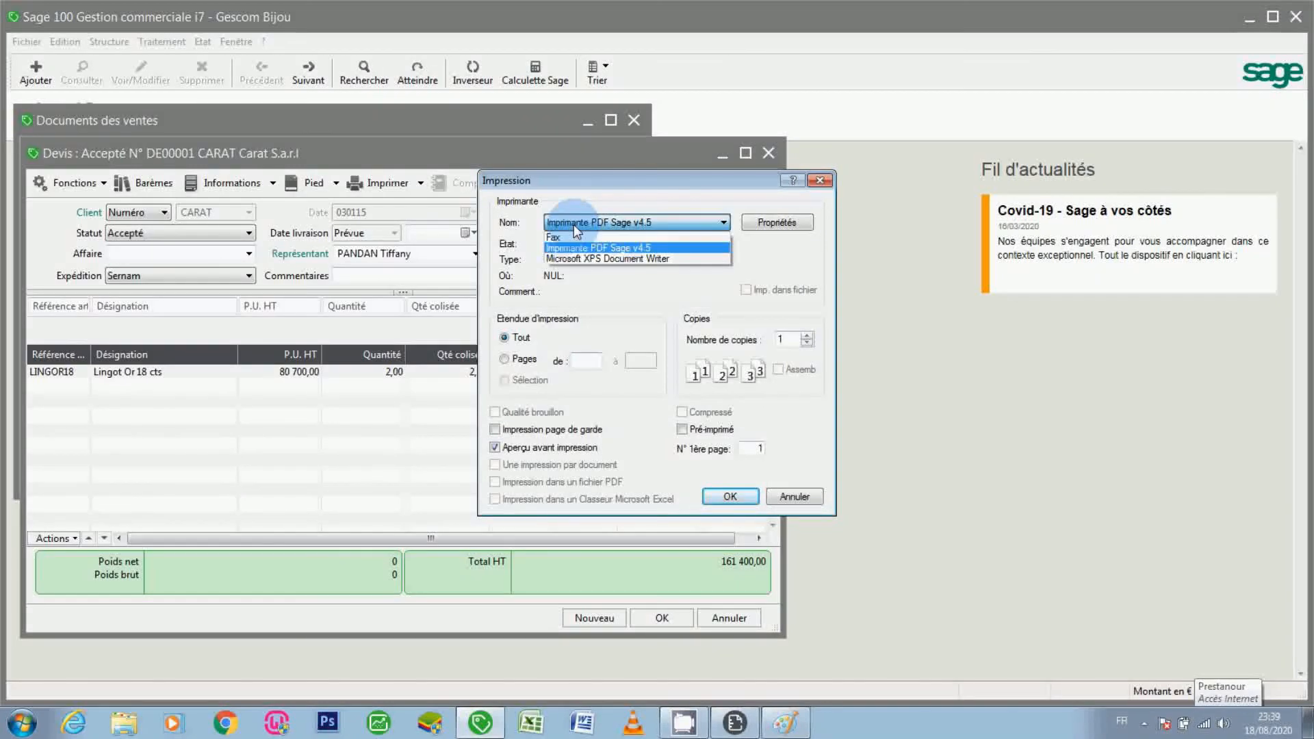
click(573, 225)
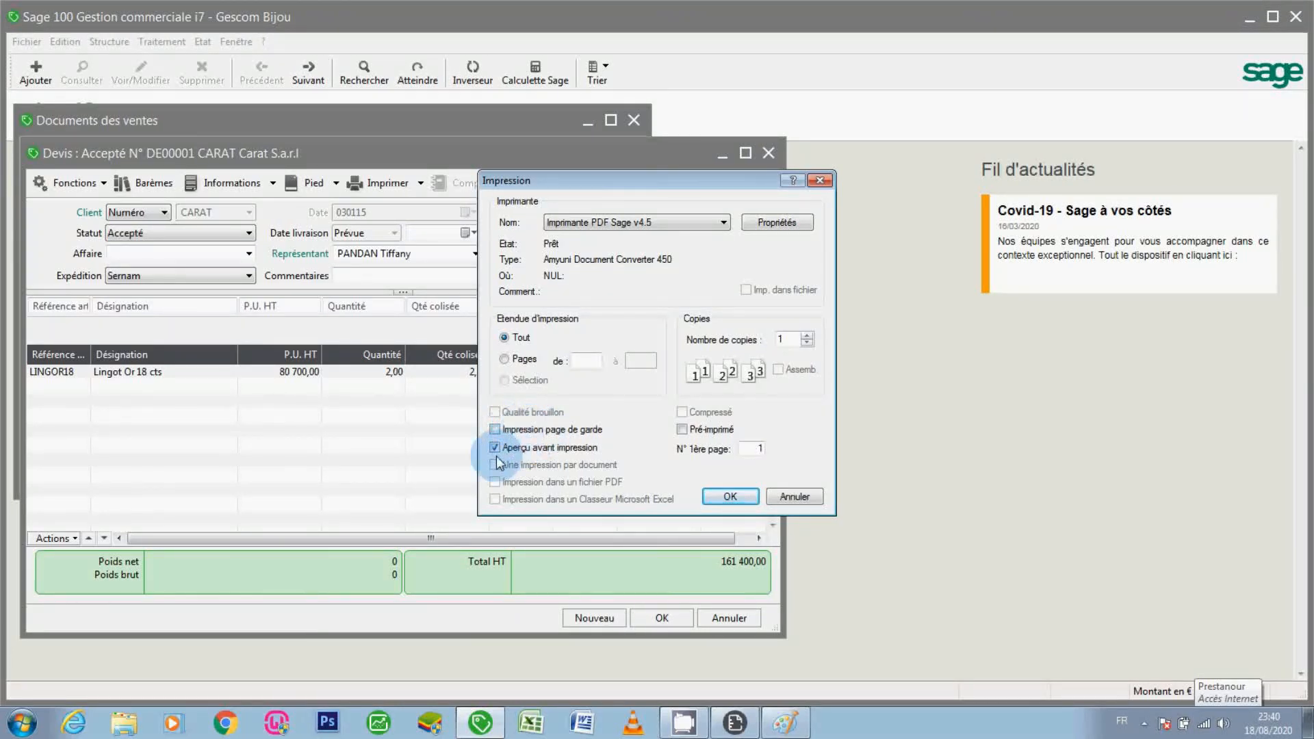
click(727, 497)
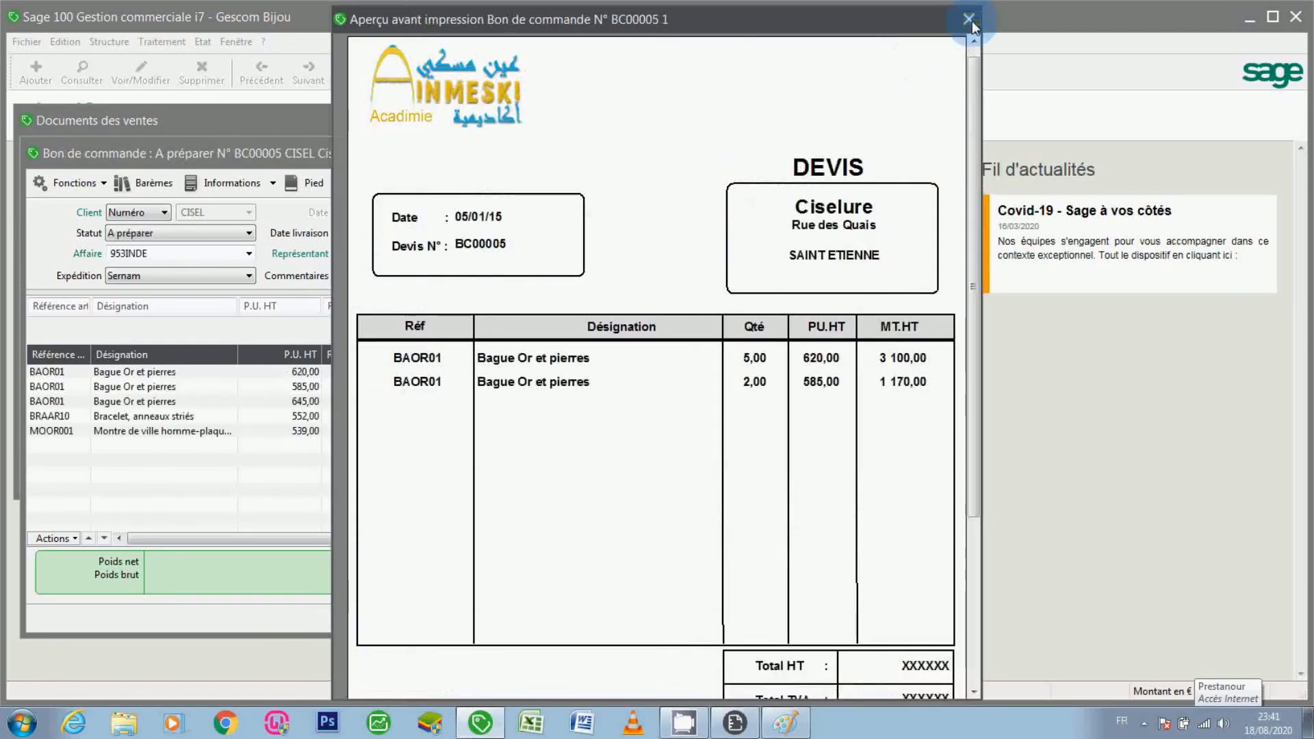
click(971, 18)
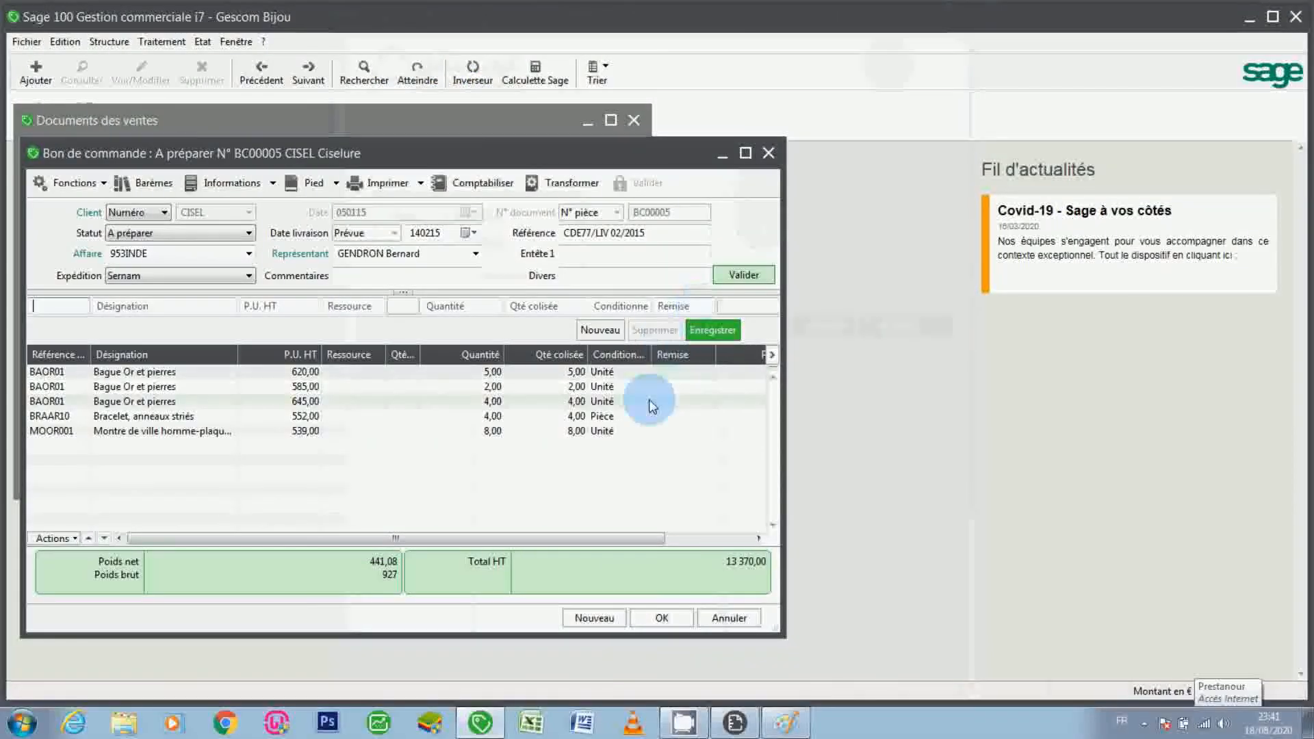